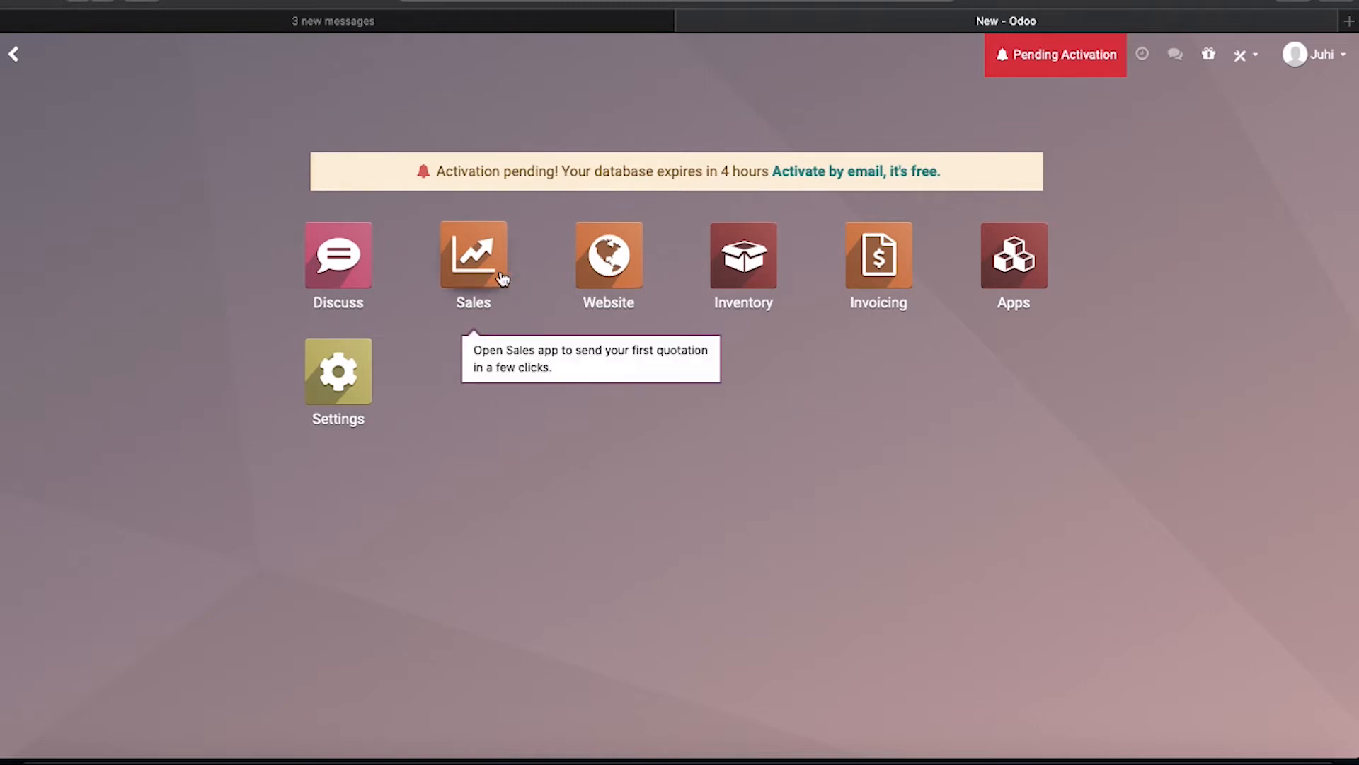
Step: Open the Website app and remove the Last 7 Days and Confirmed Orders filters from the eCommerce dashboard
mouse_move(481, 253)
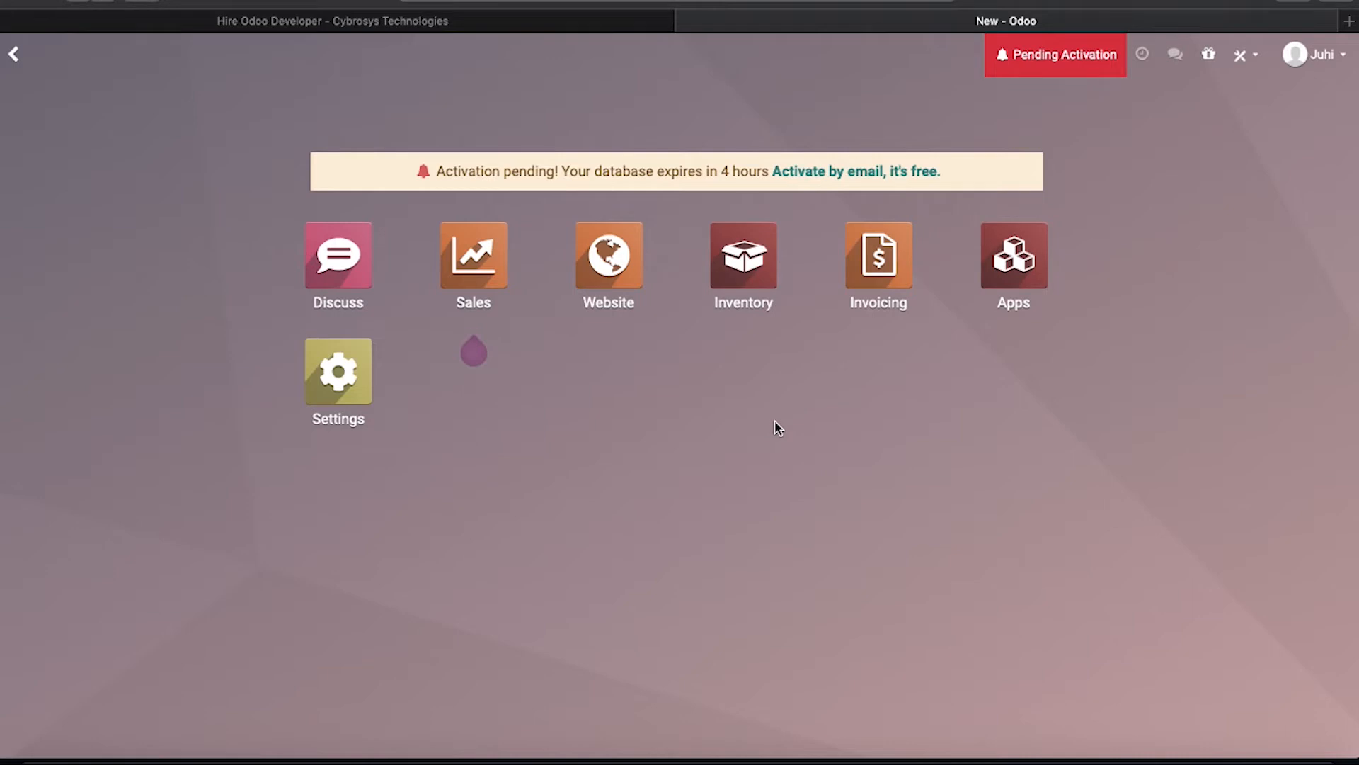
click(632, 274)
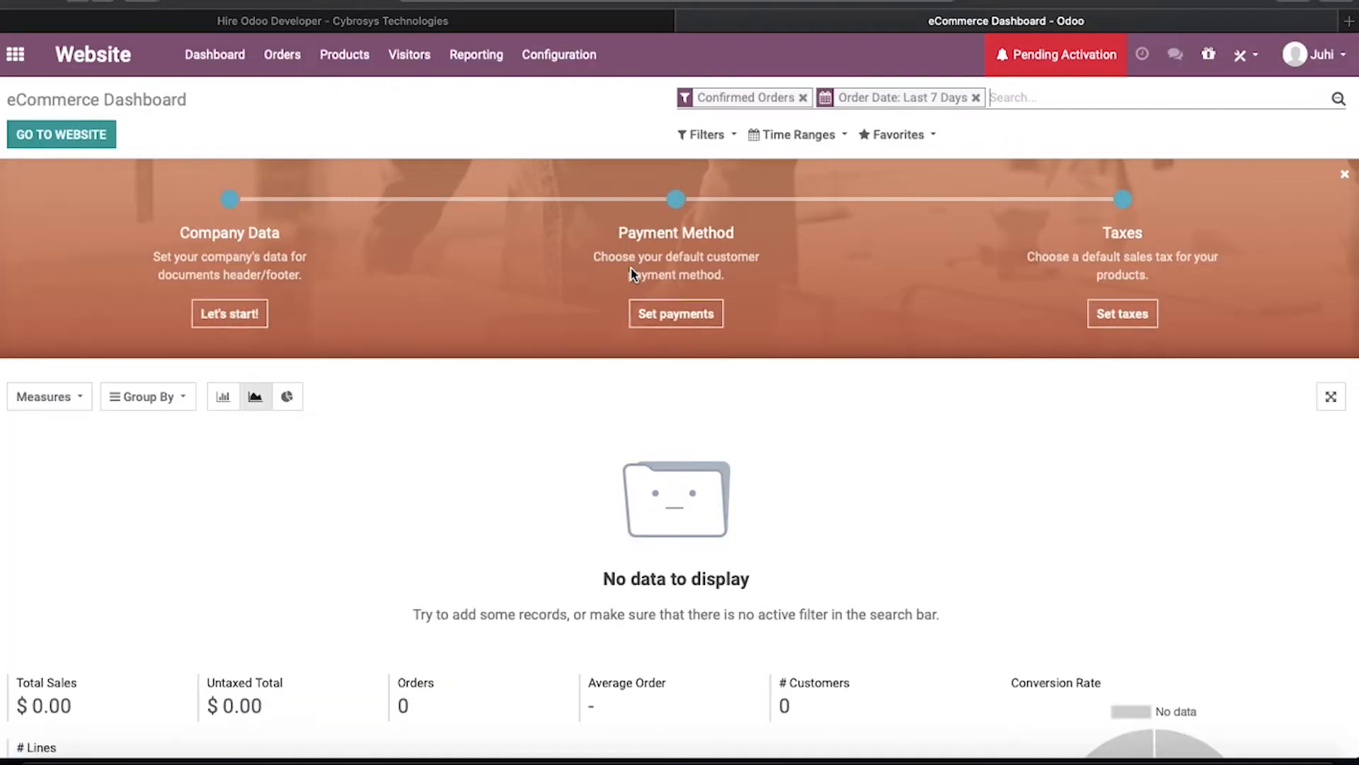
click(977, 97)
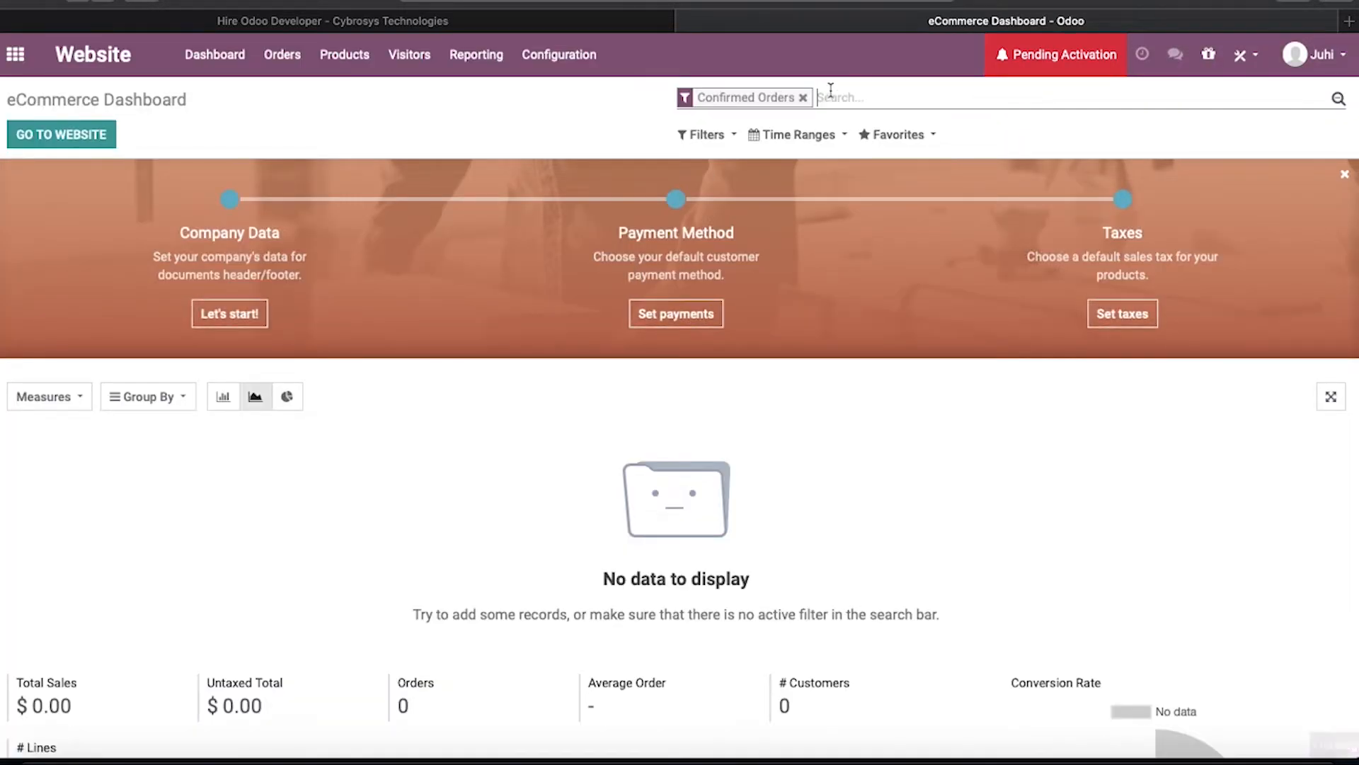
click(804, 98)
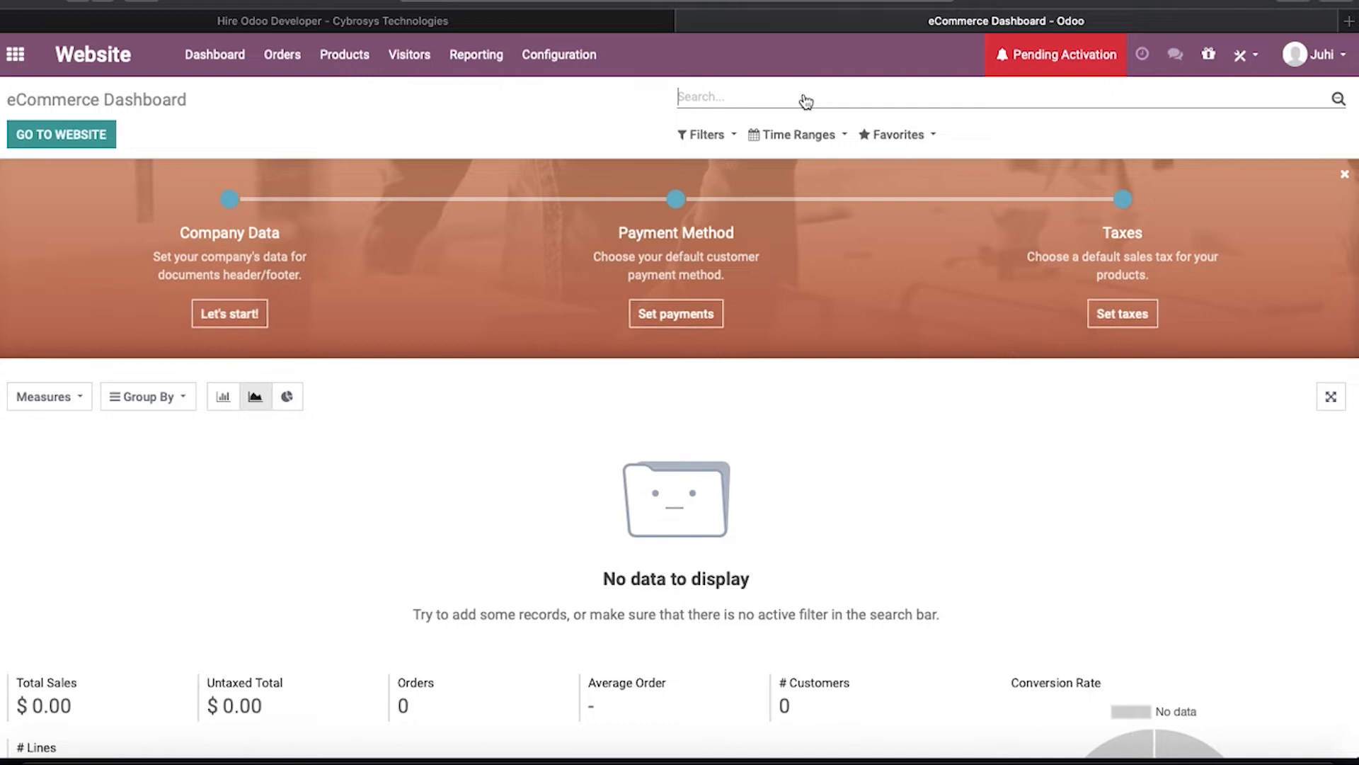
Step: Open the Website settings and check which installed languages can be added to the site
click(563, 61)
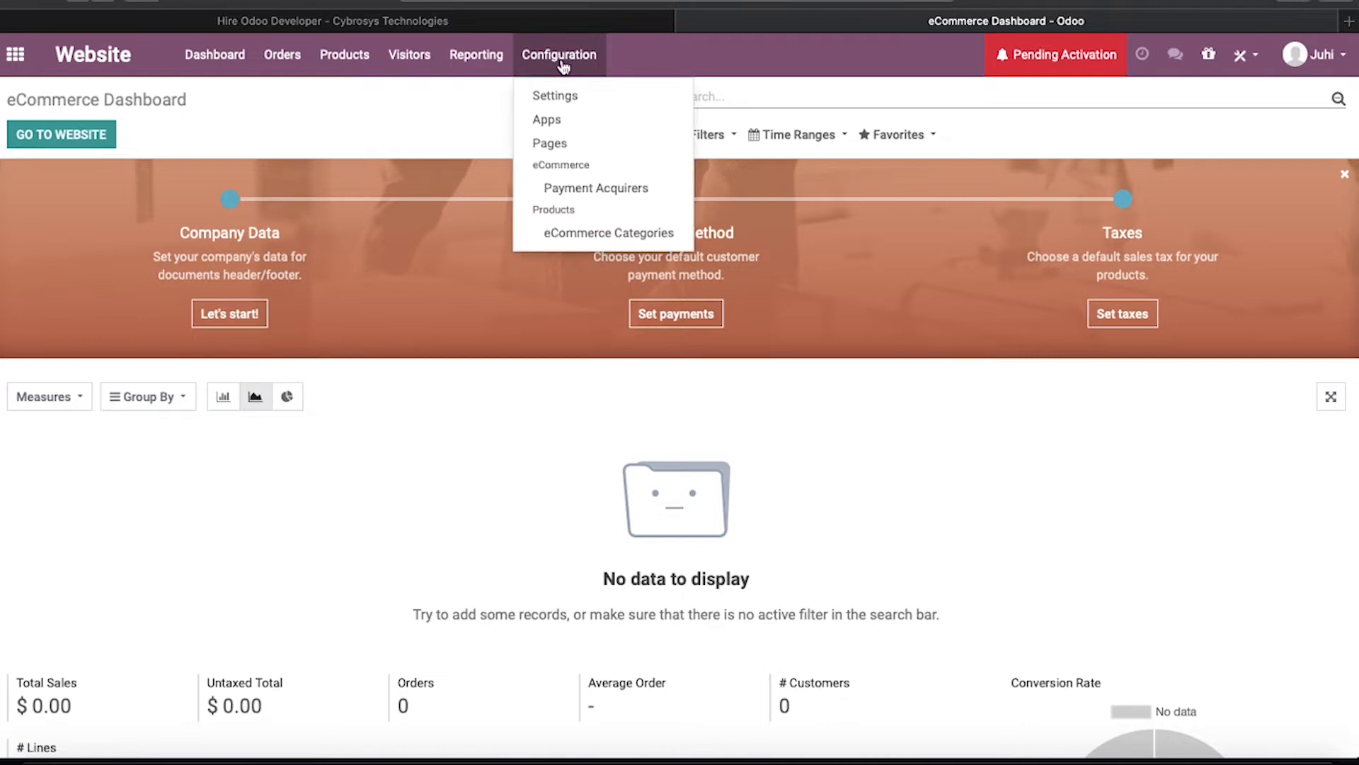
click(564, 99)
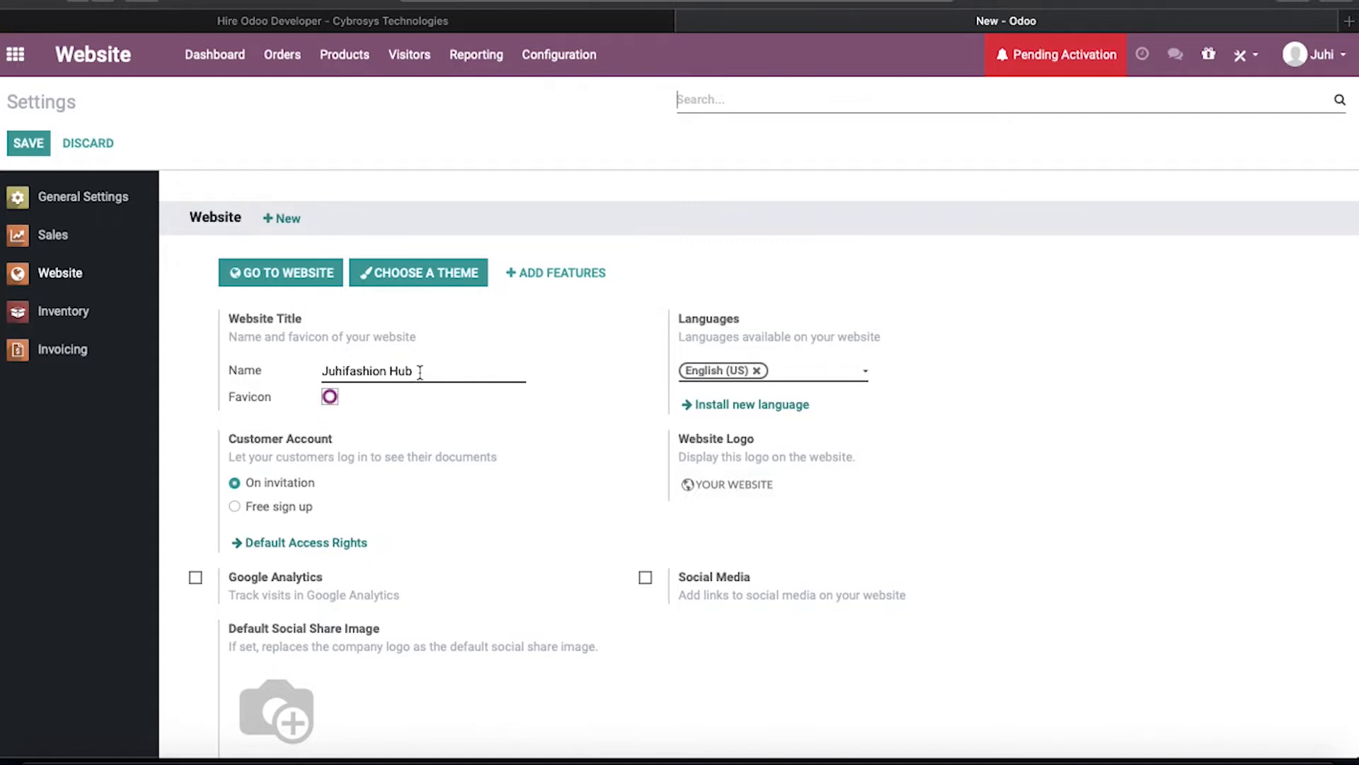
click(814, 377)
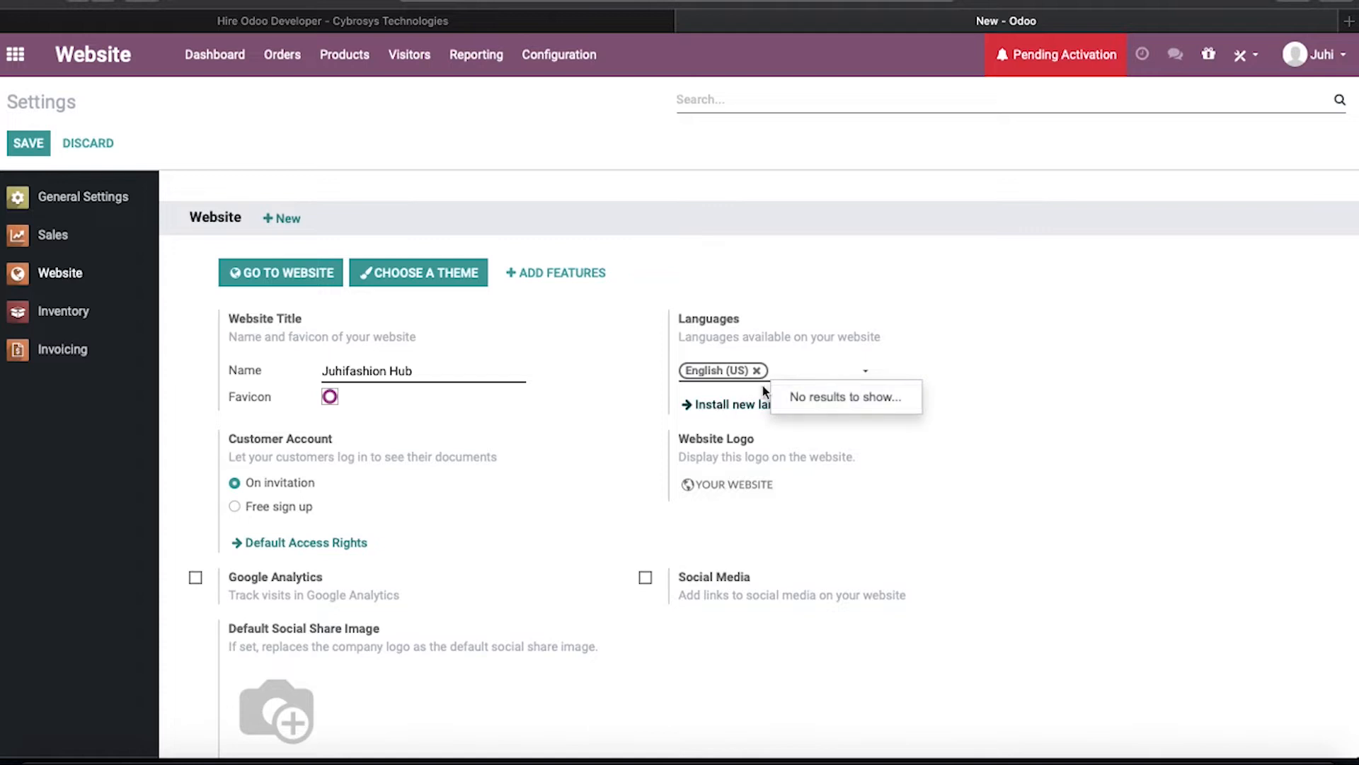
click(821, 372)
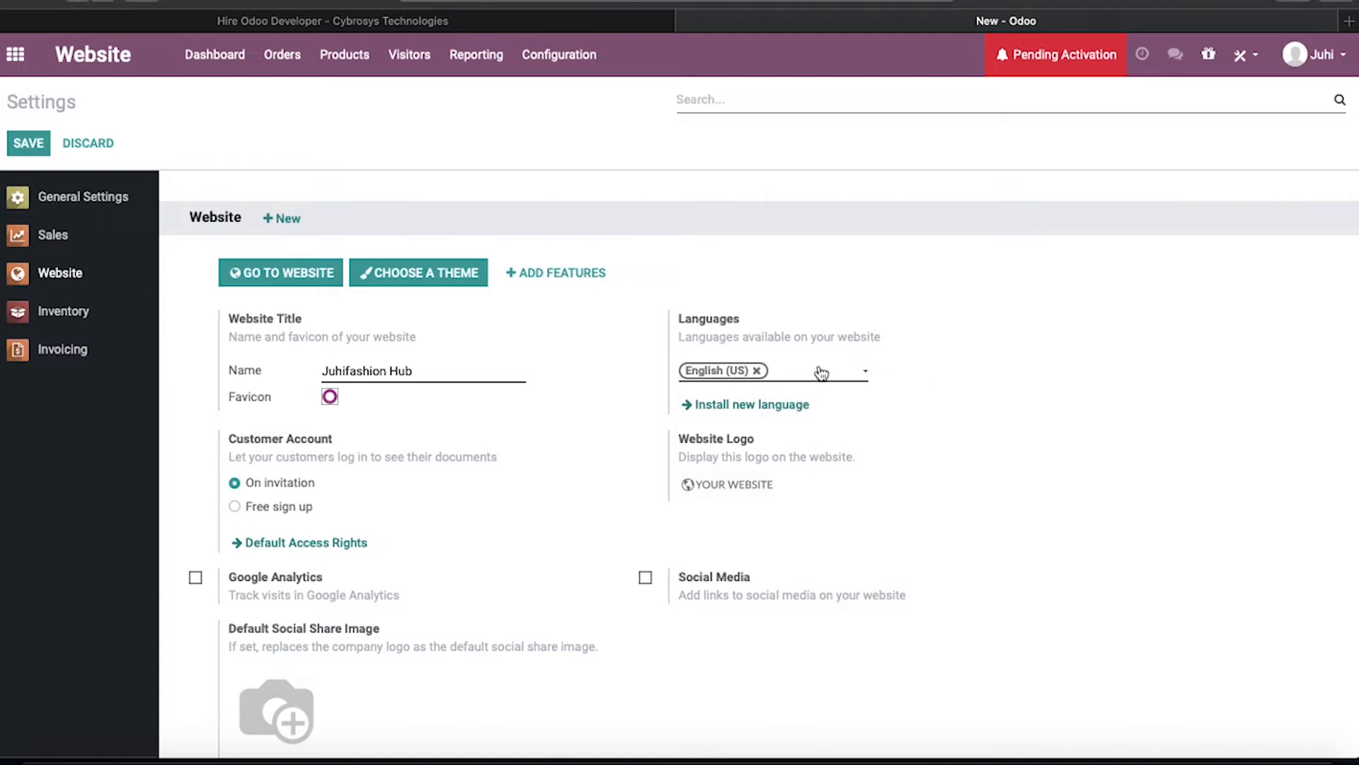
Step: Install the French (BE) / Français (BE) translation and add it to the website's languages
click(772, 412)
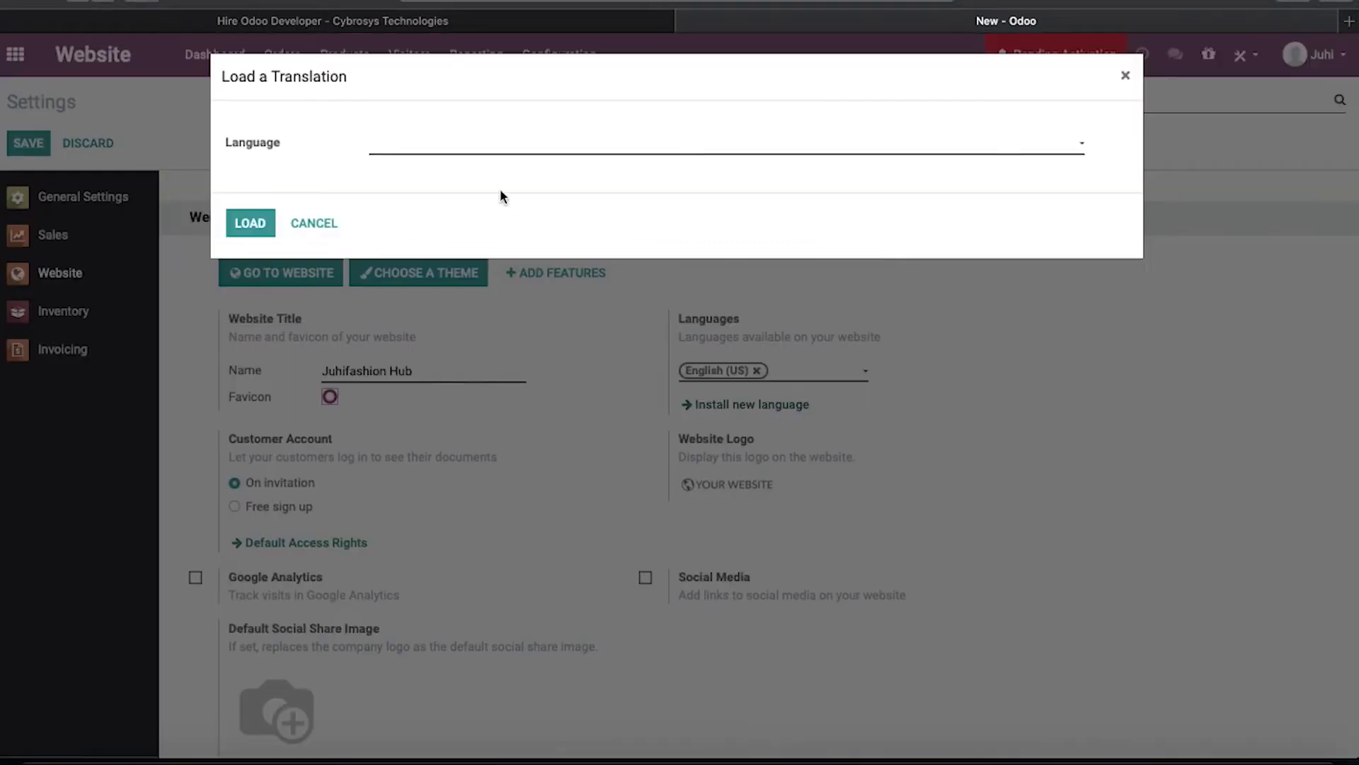
click(425, 149)
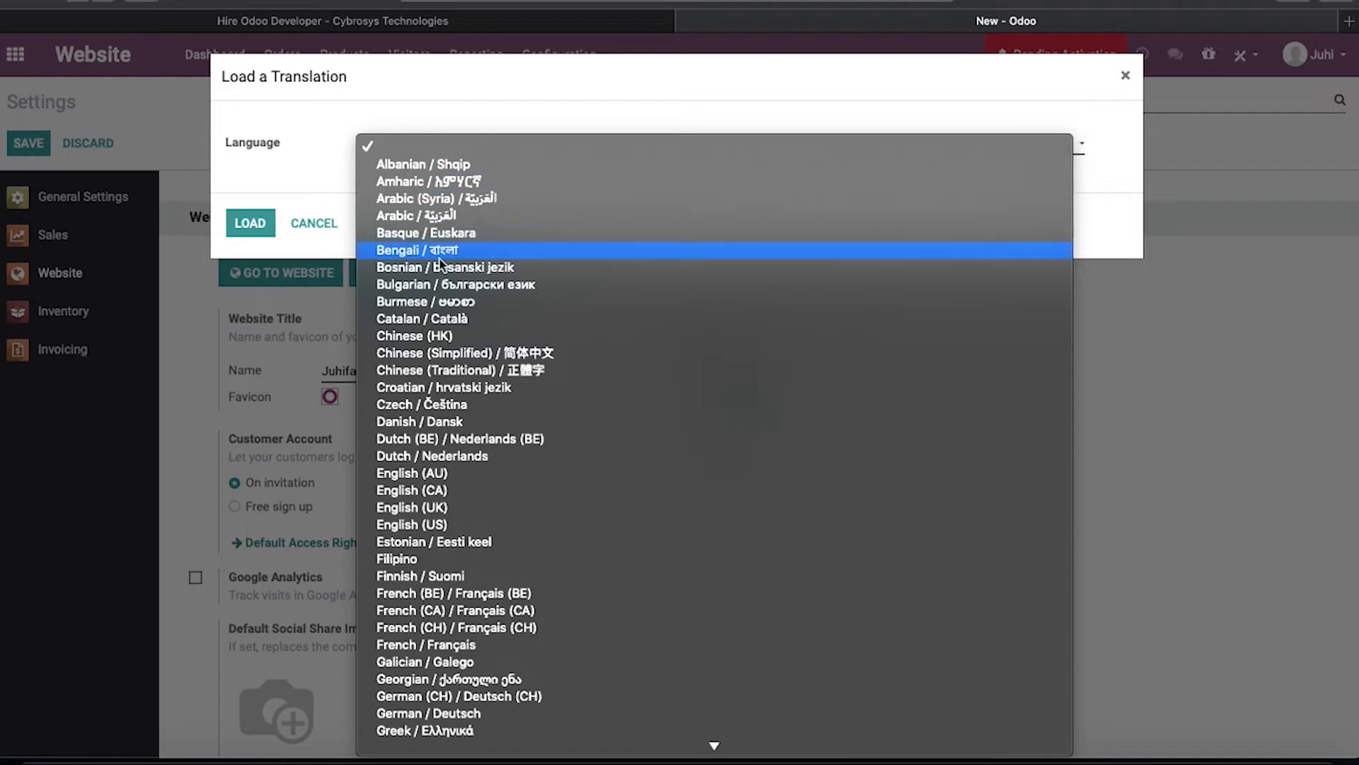
click(419, 596)
click(253, 233)
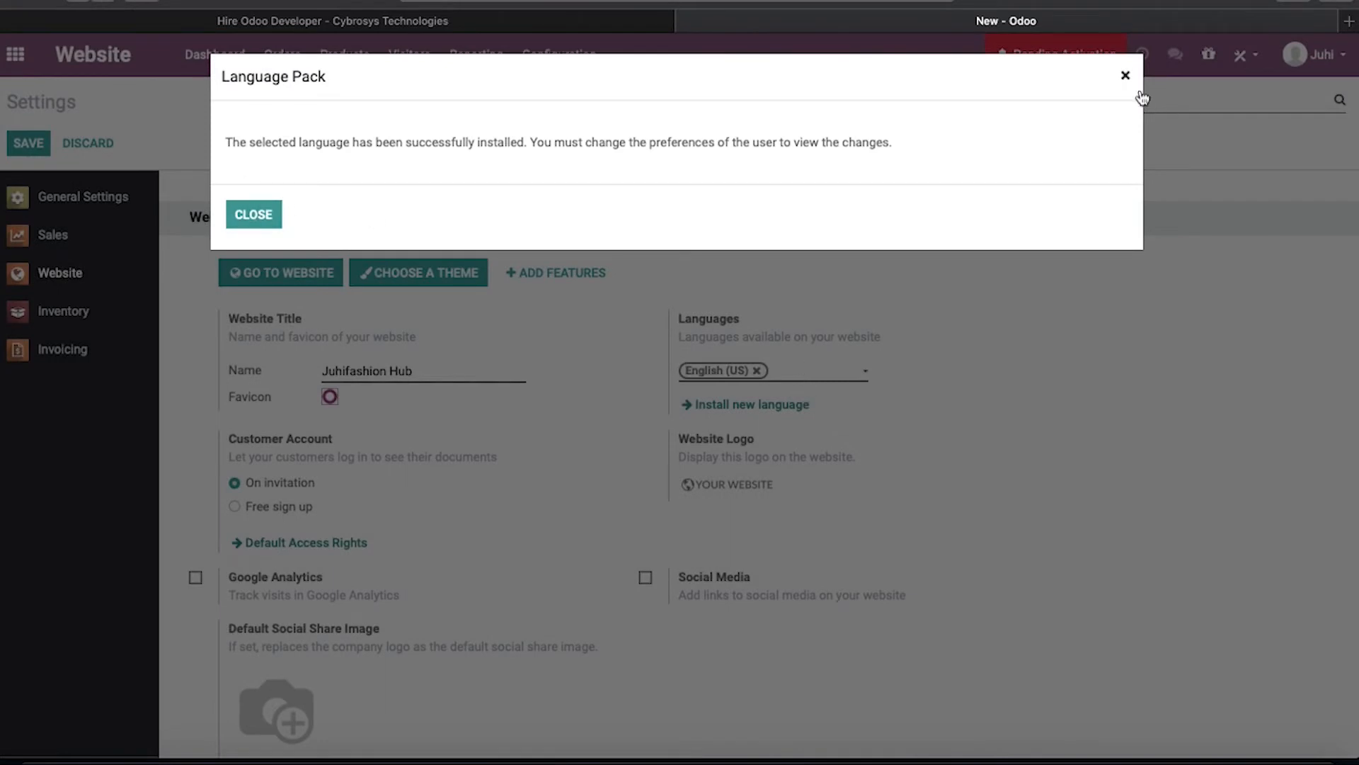
click(1126, 76)
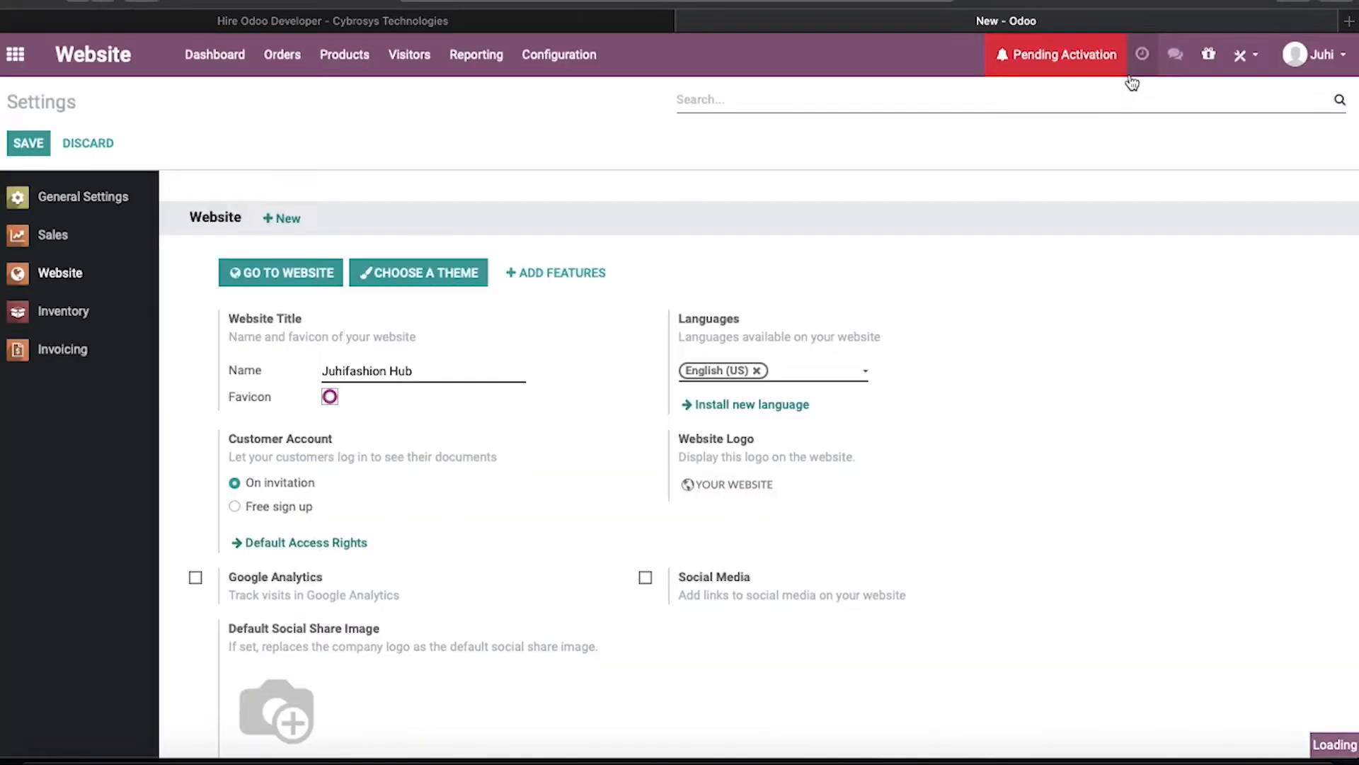
click(812, 374)
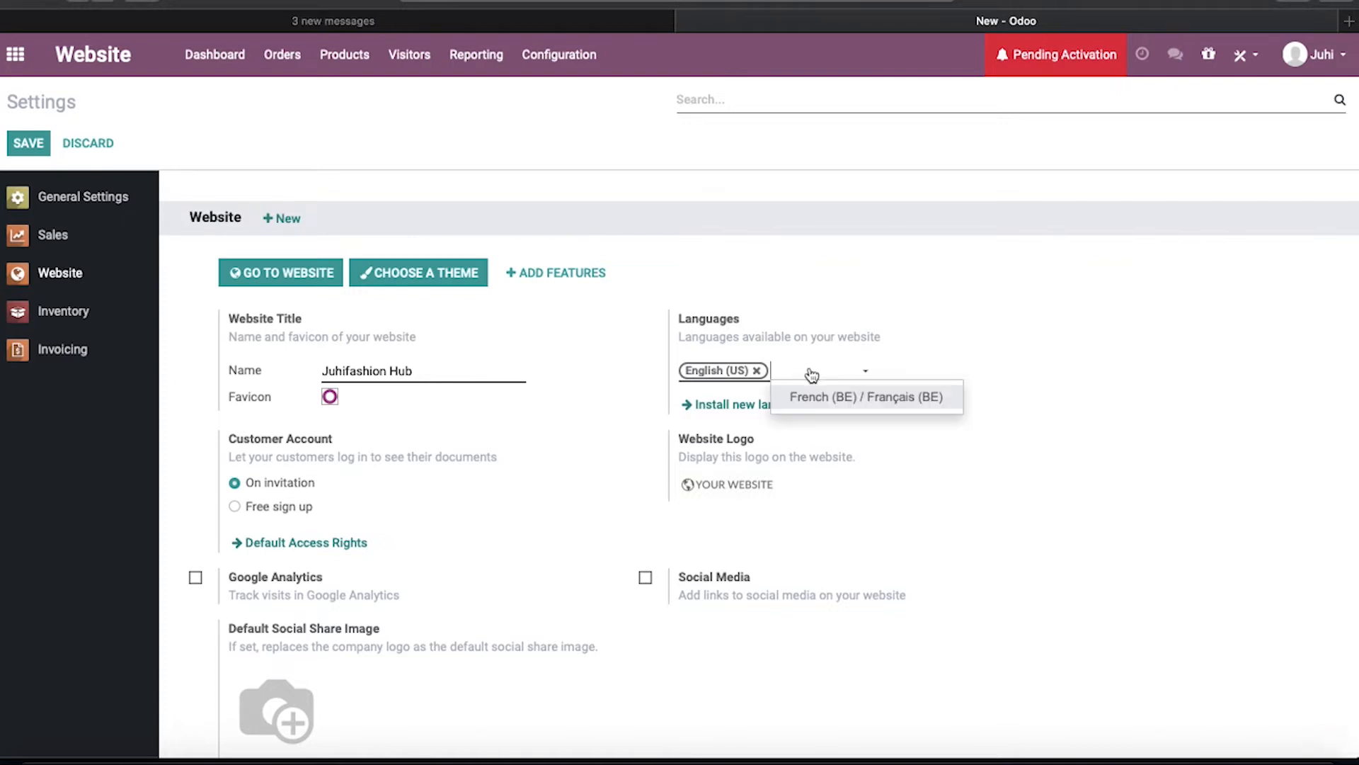
click(826, 399)
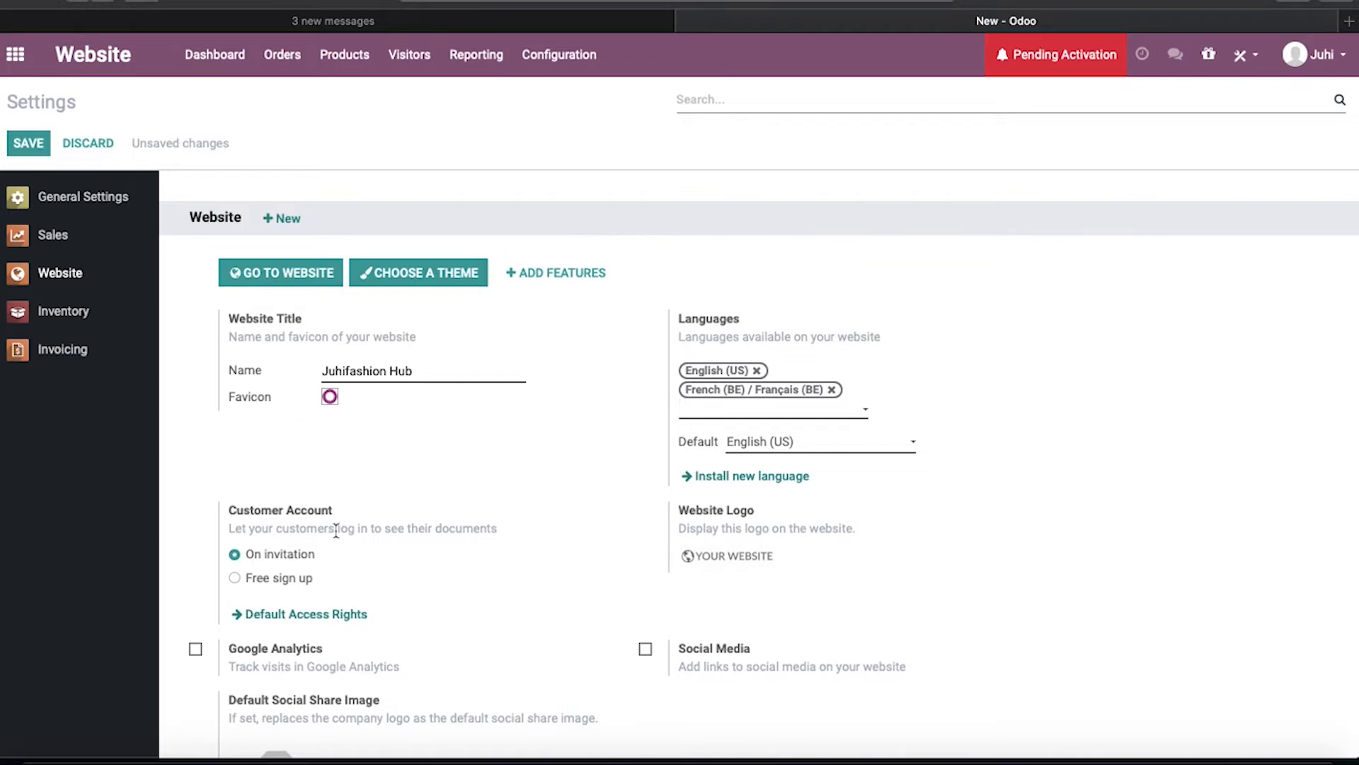
Step: Upload the Logo image from the Webinar folder on the Desktop as the website logo
mouse_move(293, 513)
scroll(287, 496, down, 2)
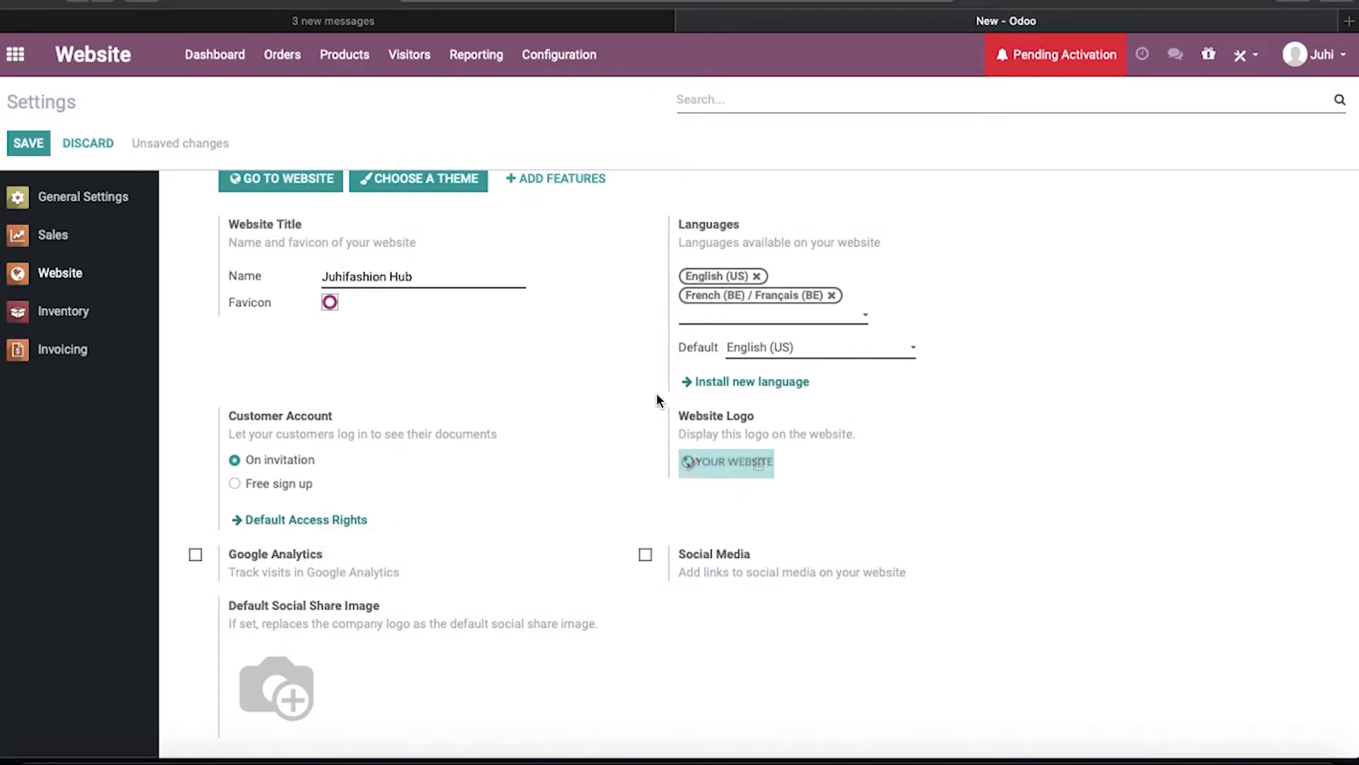
mouse_move(696, 463)
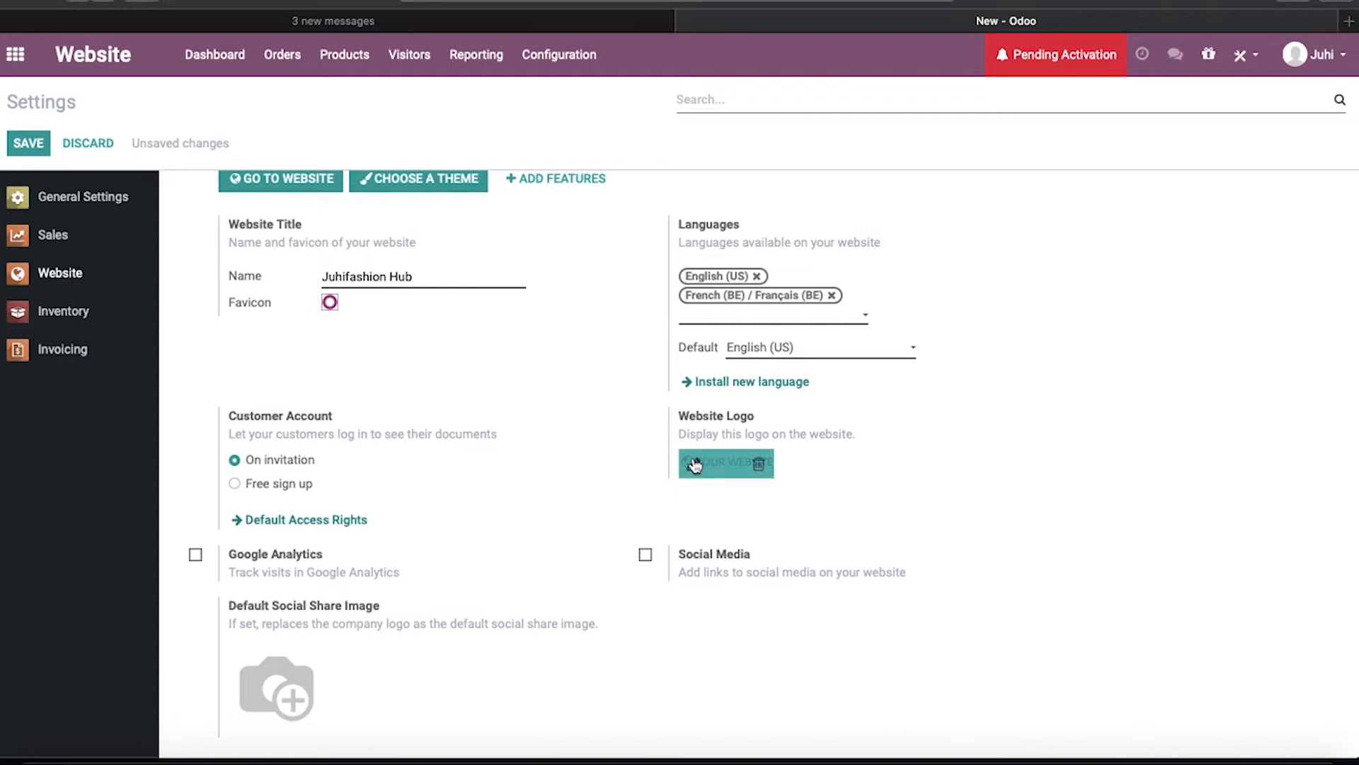
click(694, 464)
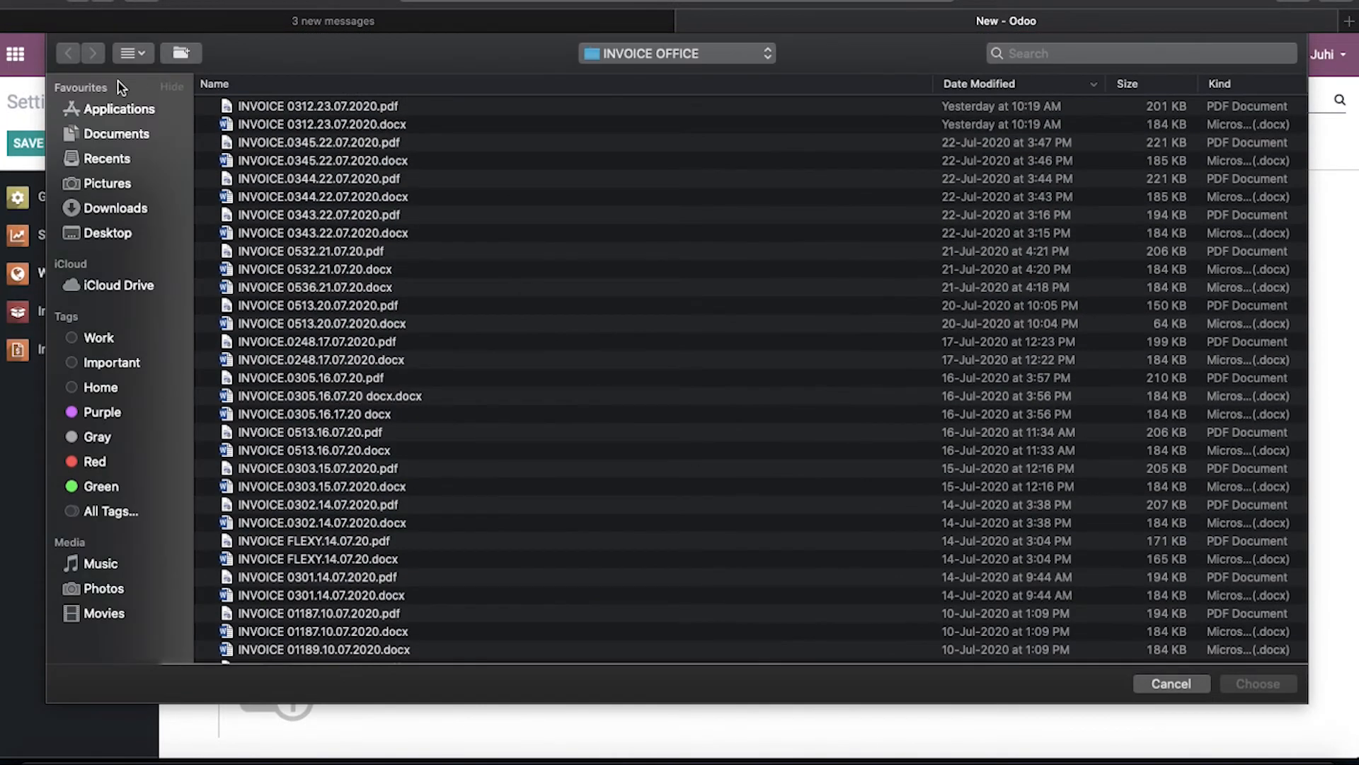
click(117, 135)
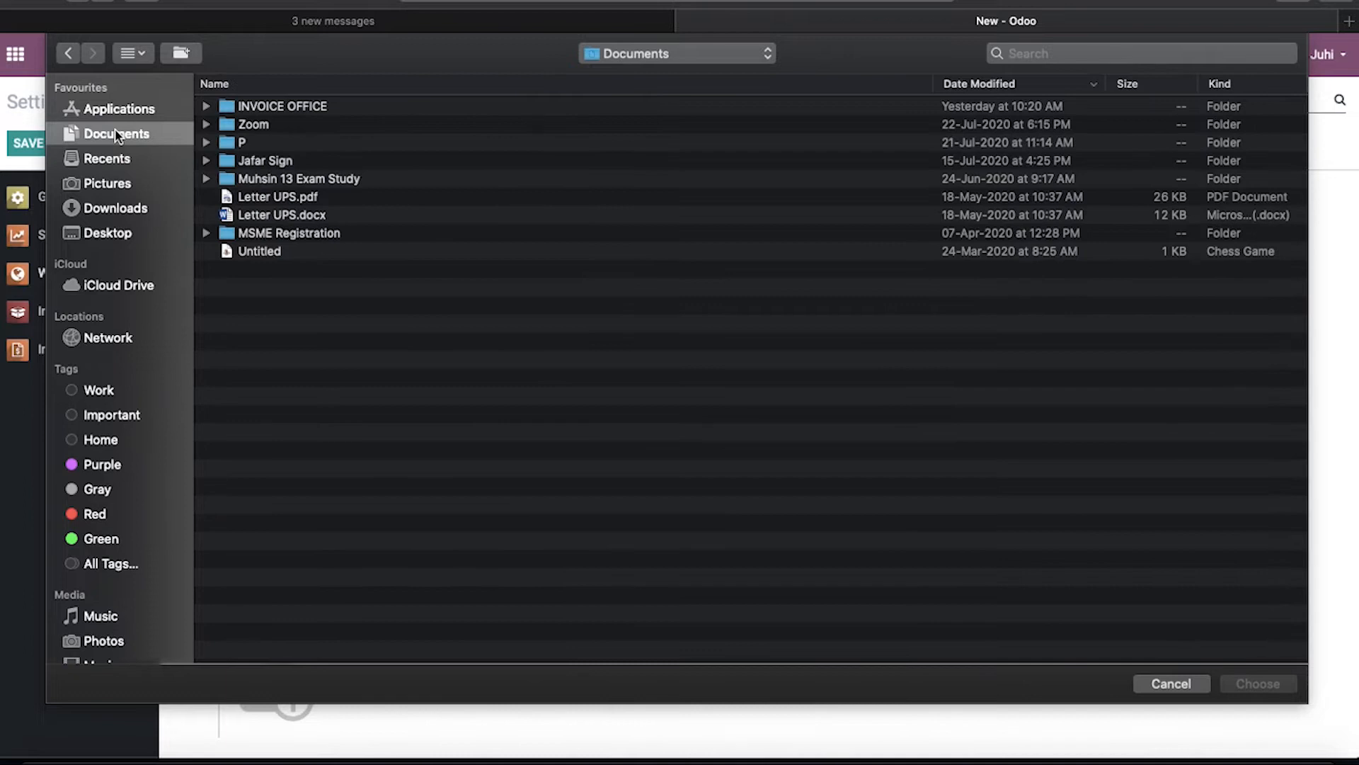
click(111, 234)
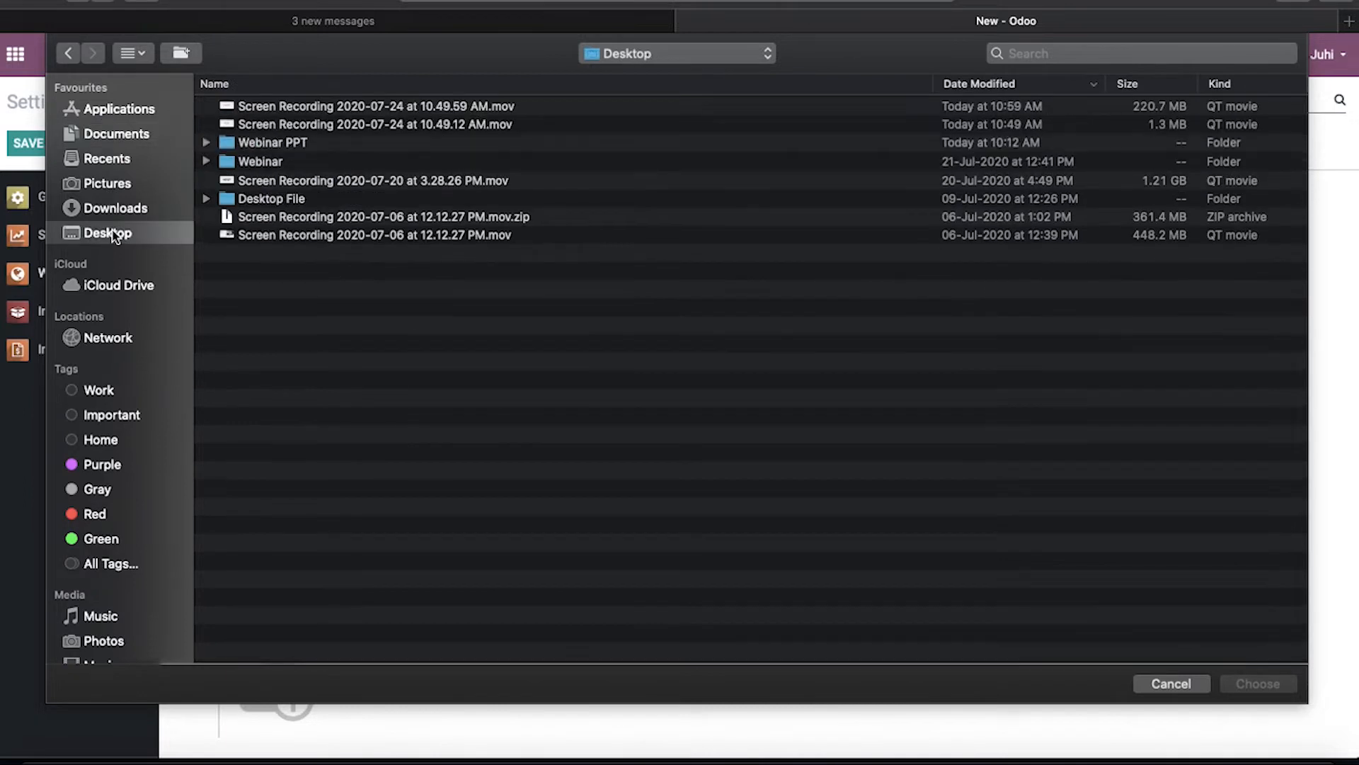
double_click(276, 166)
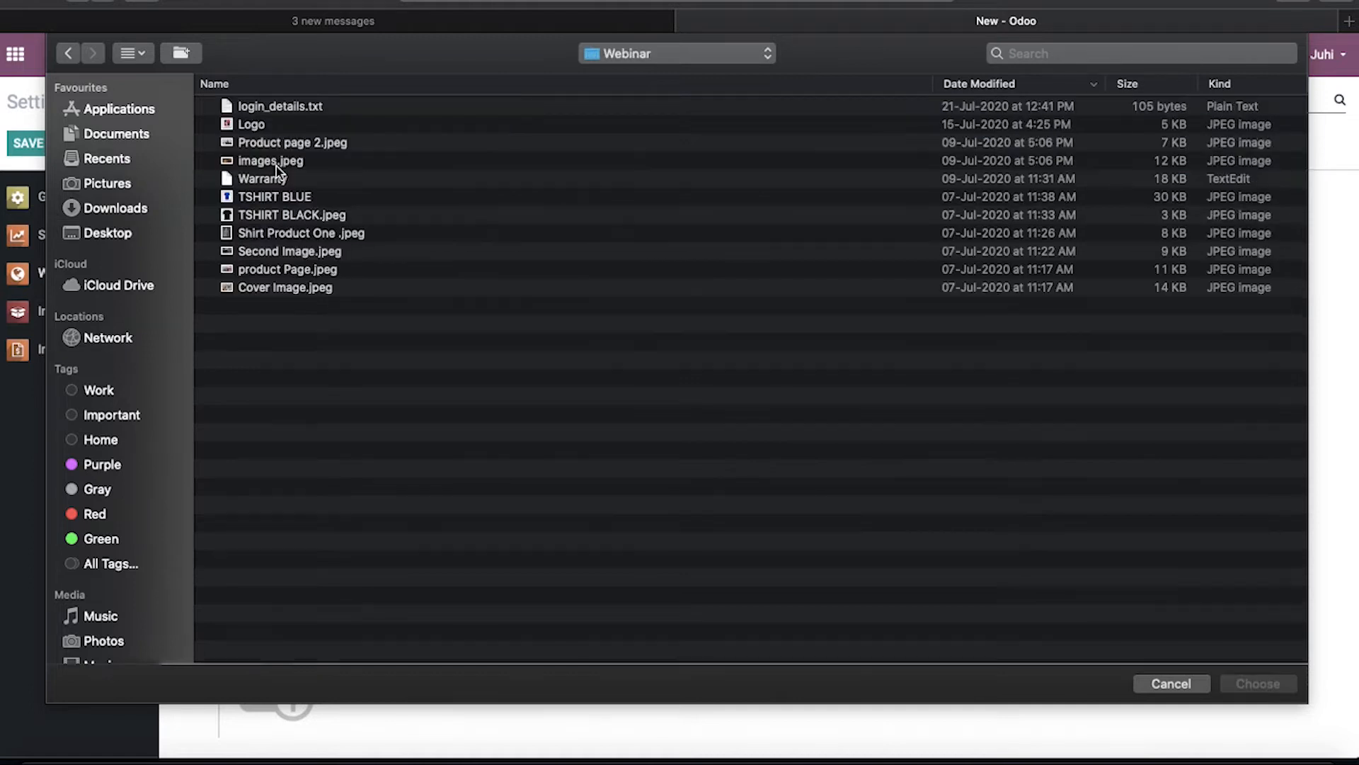
click(252, 126)
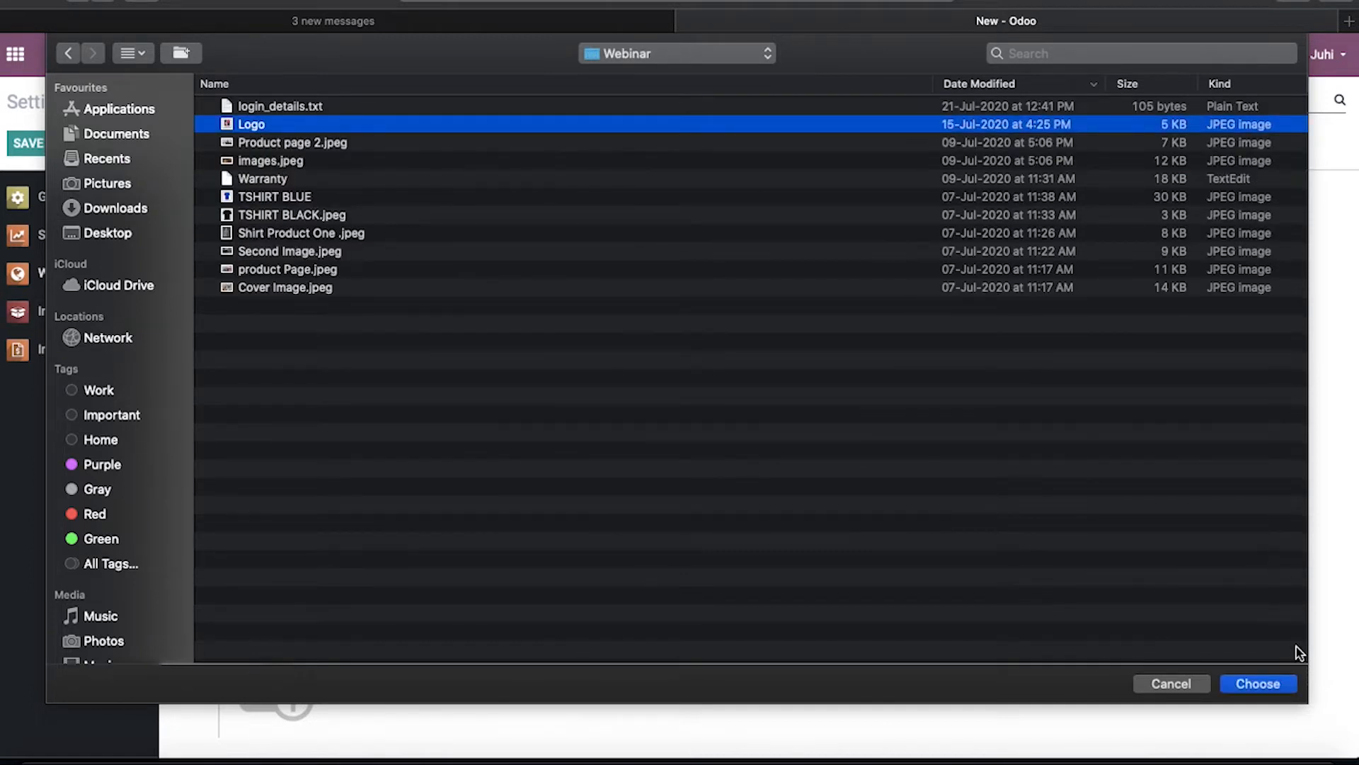
click(1258, 683)
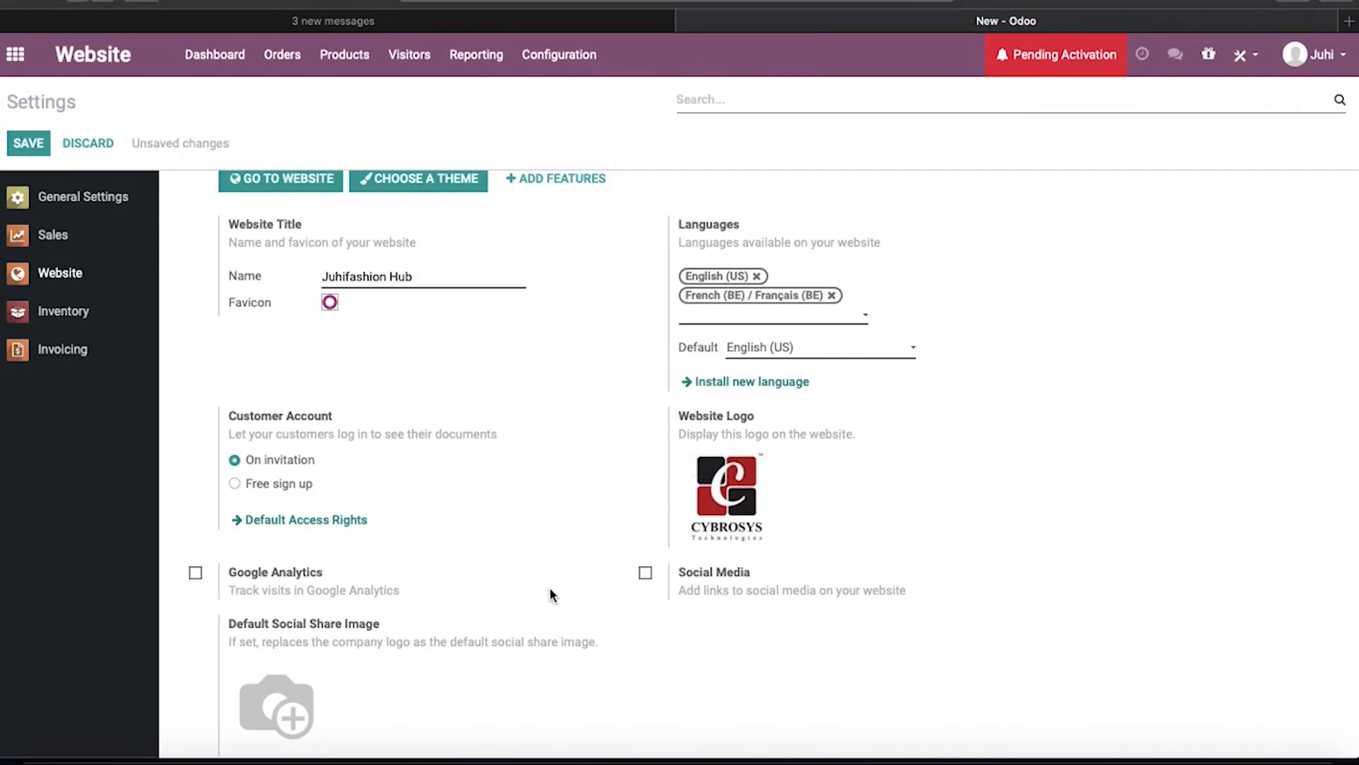
Step: Review the social, Features, Products, Pricing, Shipping and Invoicing options in the website settings
scroll(551, 589, down, 2)
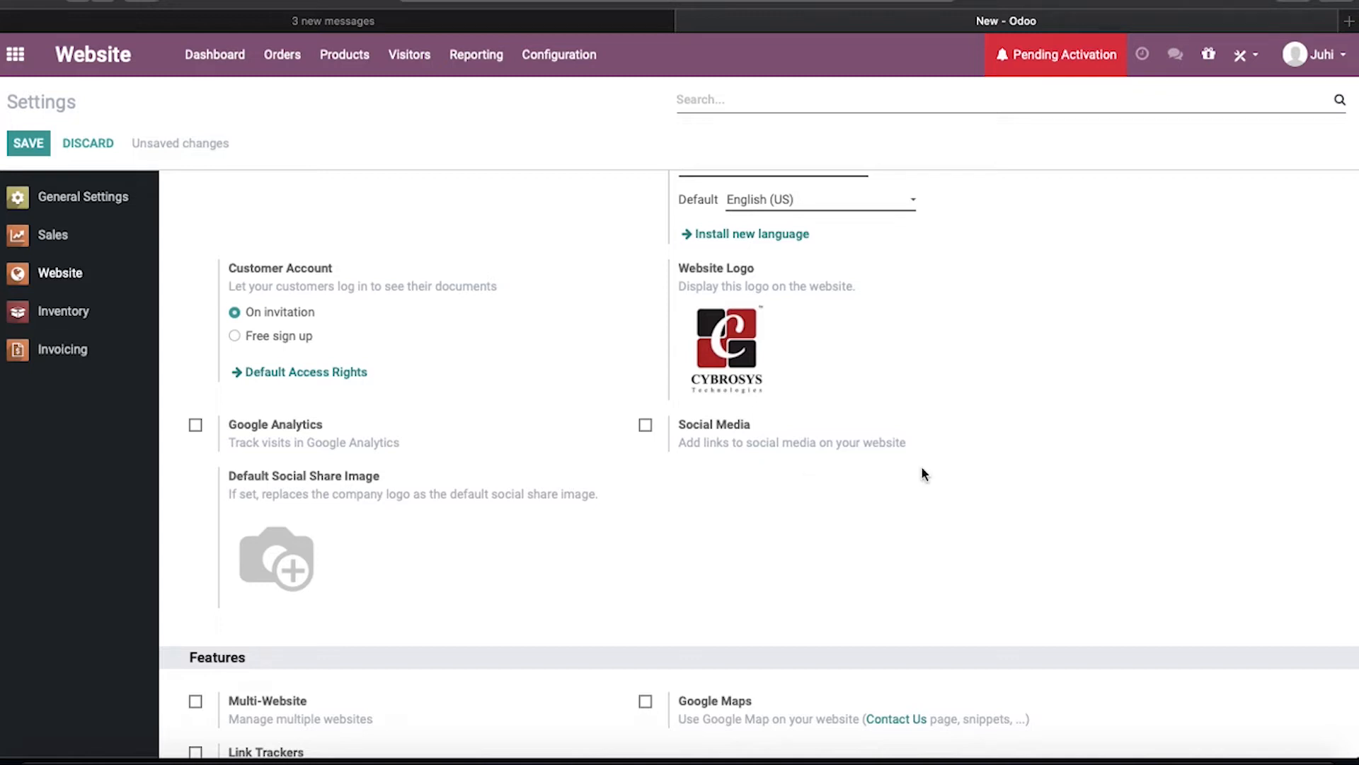
scroll(754, 498, down, 4)
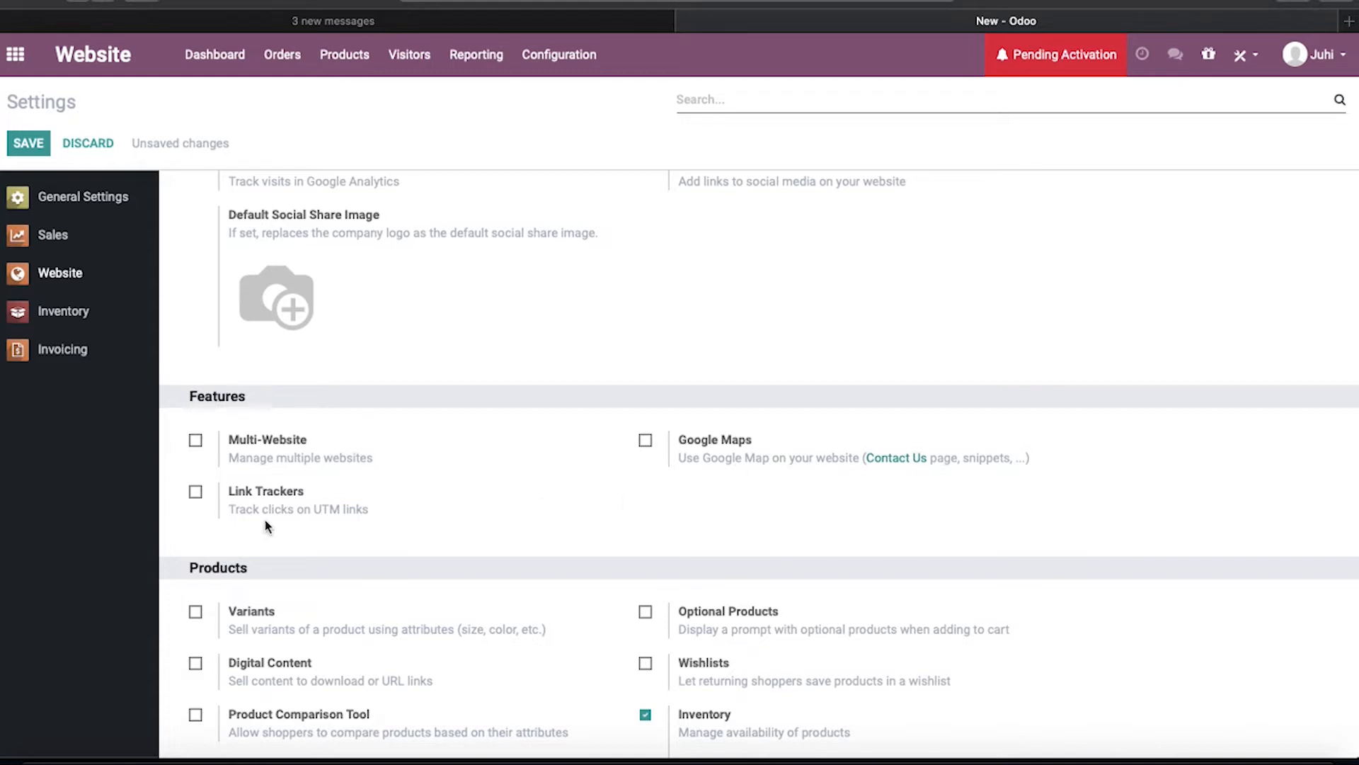
scroll(647, 415, down, 2)
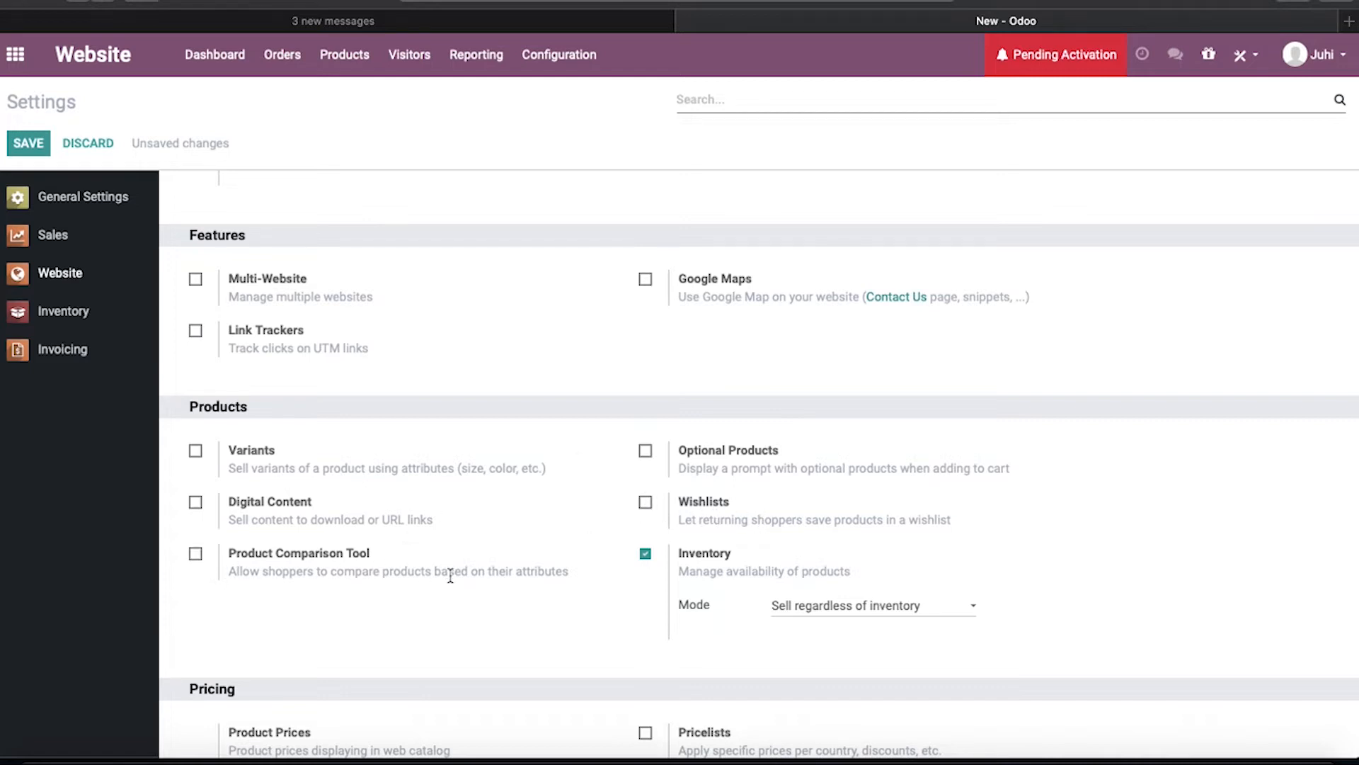
scroll(713, 603, down, 3)
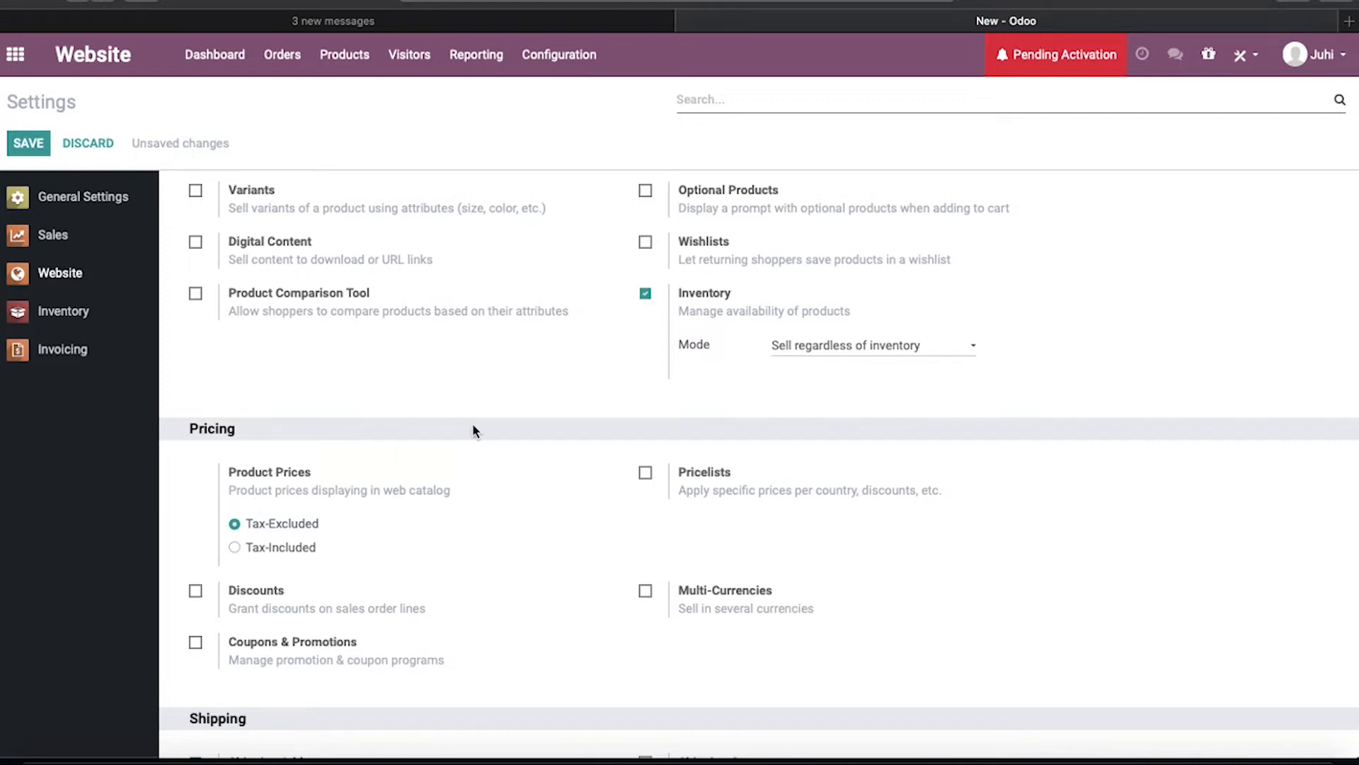
mouse_move(741, 504)
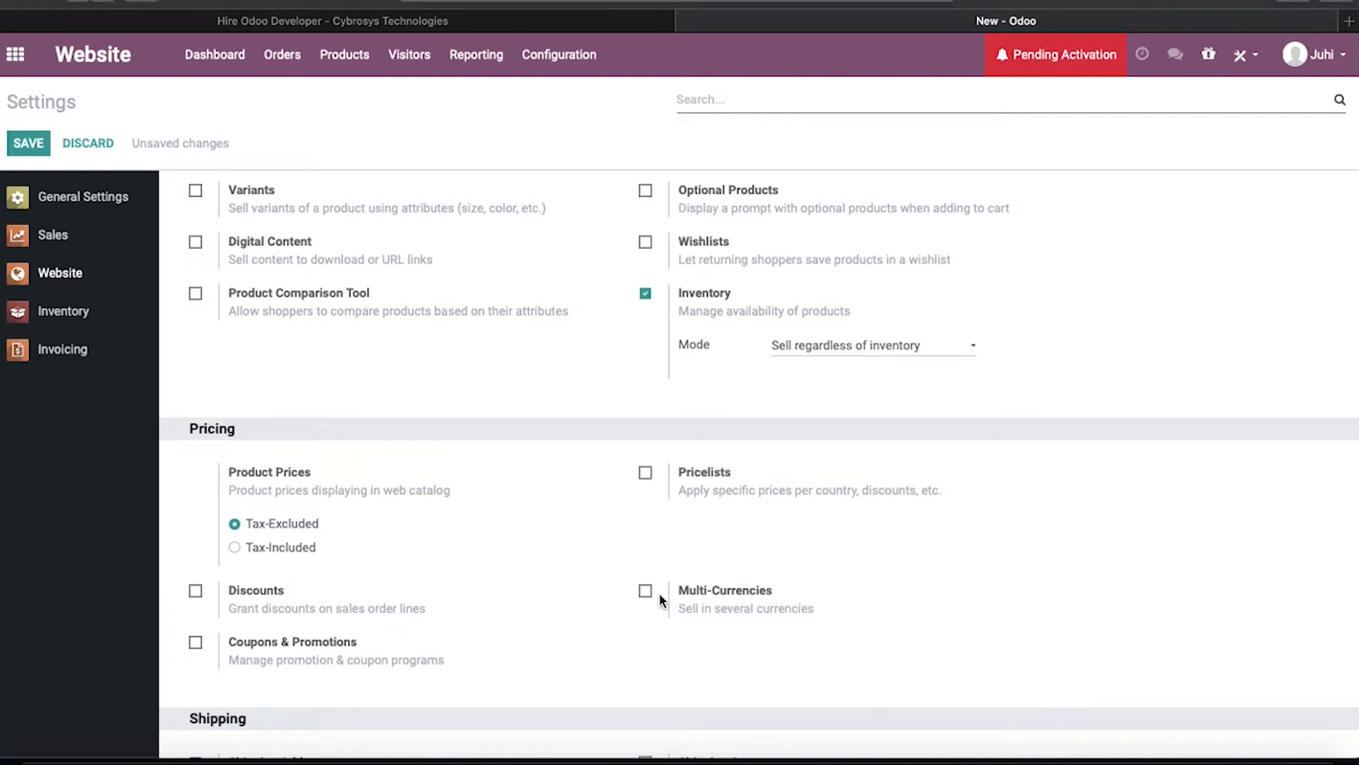
scroll(861, 556, down, 2)
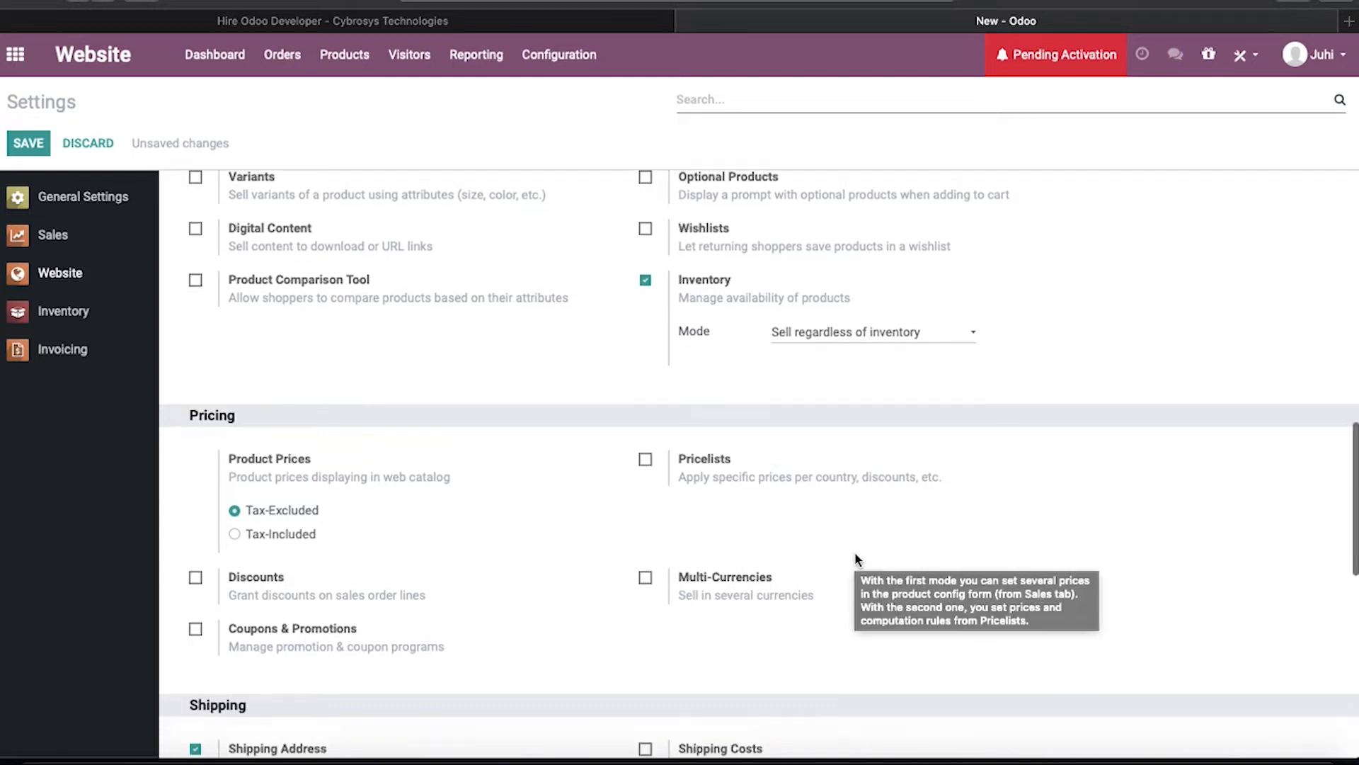
scroll(857, 559, down, 3)
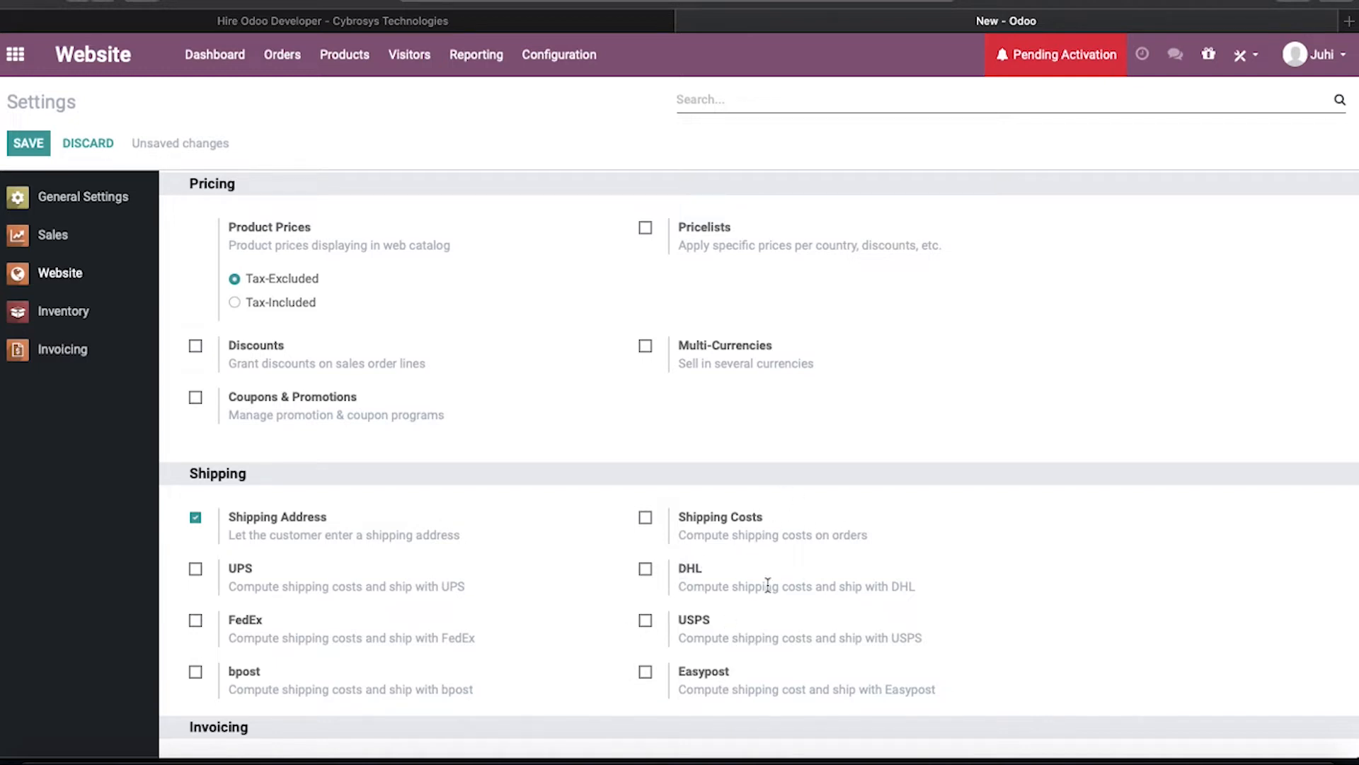
scroll(797, 536, down, 3)
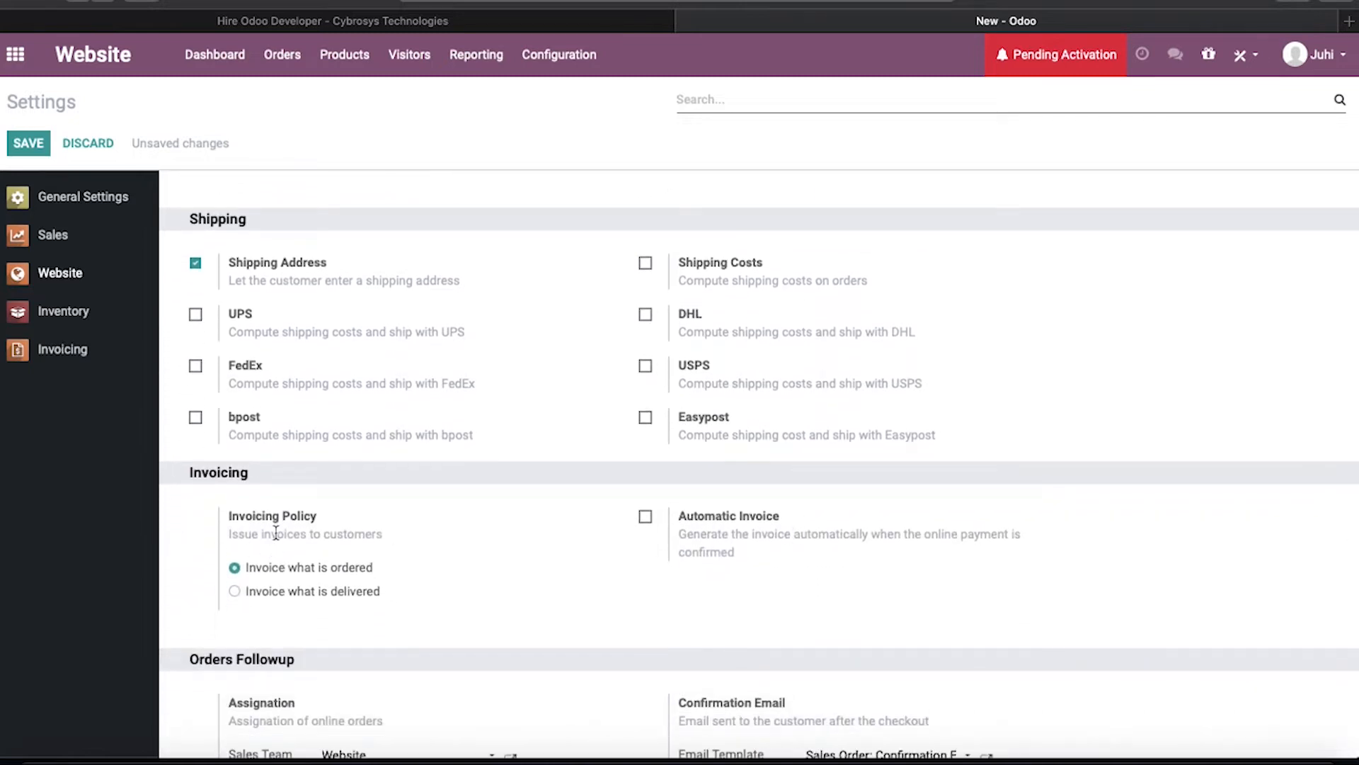
Step: Examine the Orders Followup settings, including the sales team choices for online orders and the abandoned cart options
mouse_move(379, 596)
scroll(783, 559, down, 3)
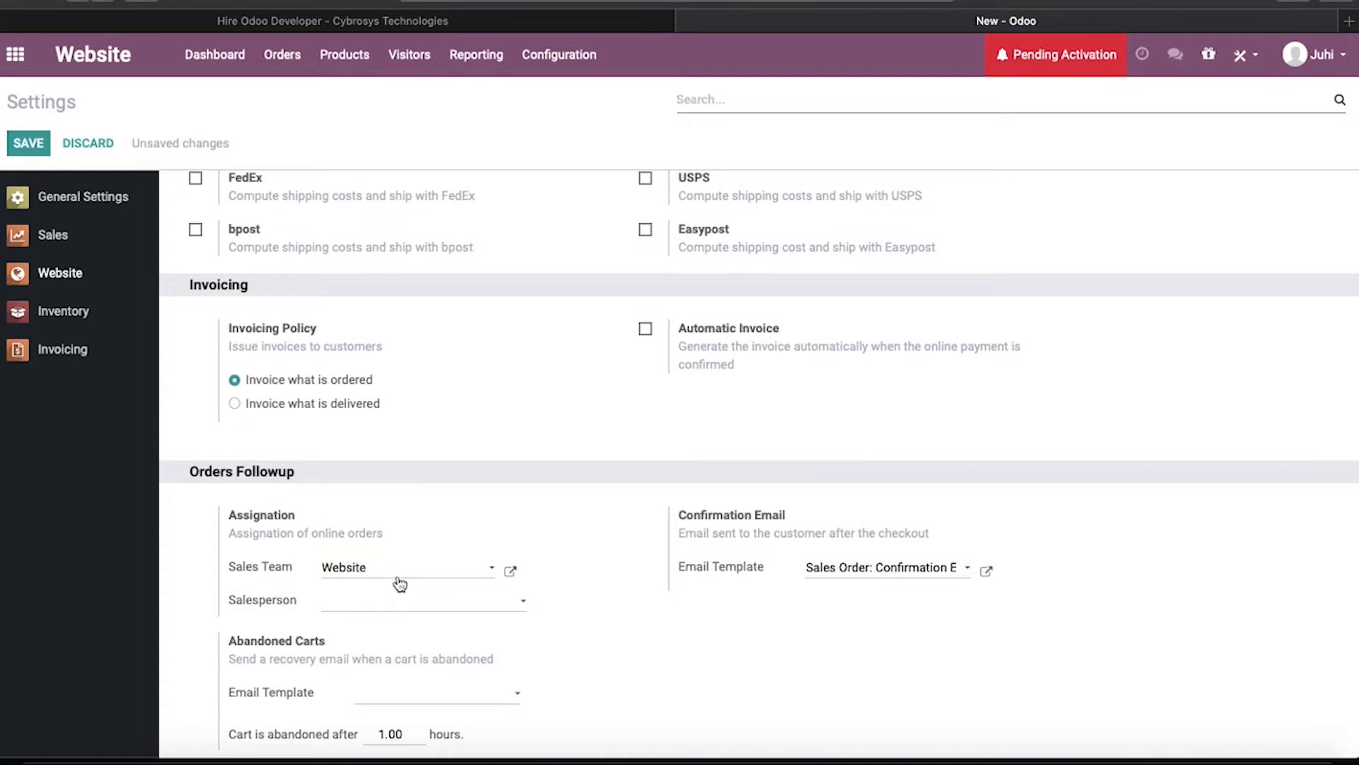
click(368, 567)
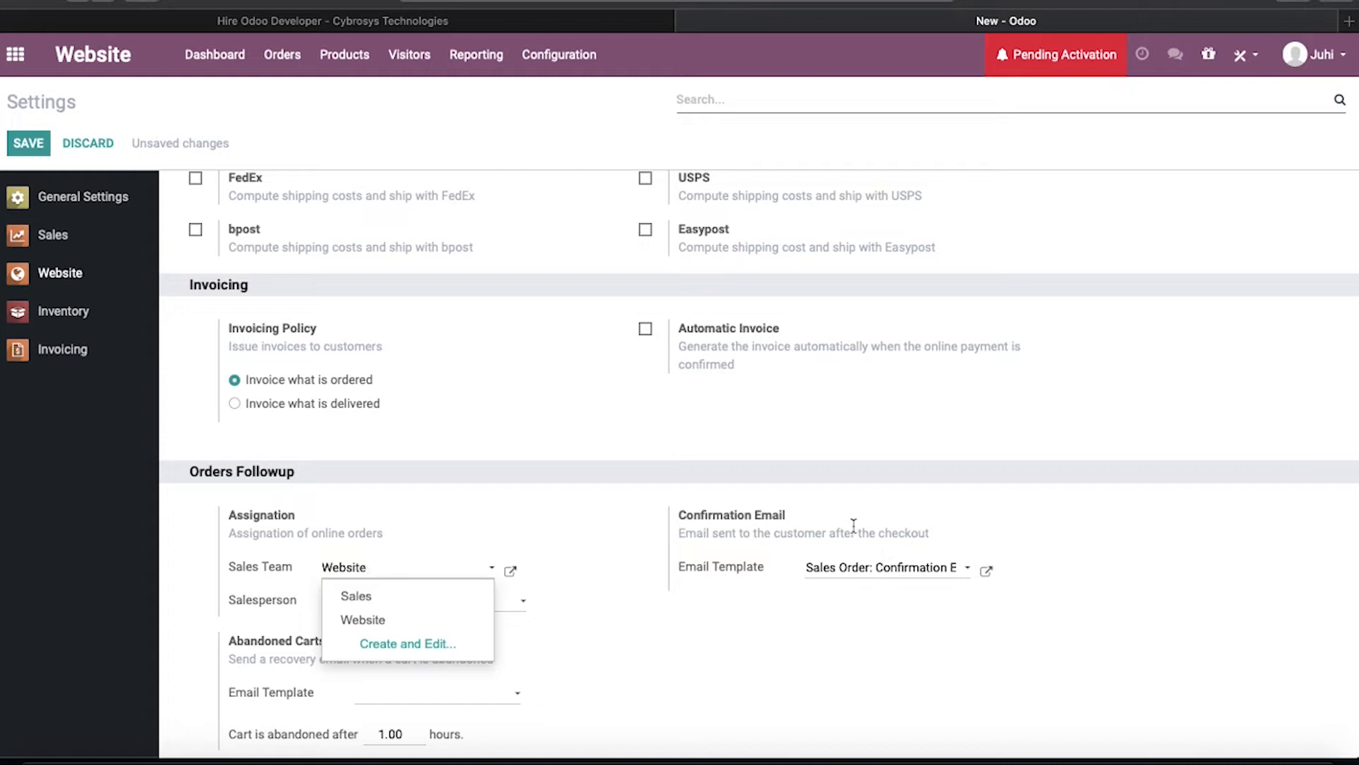
click(688, 636)
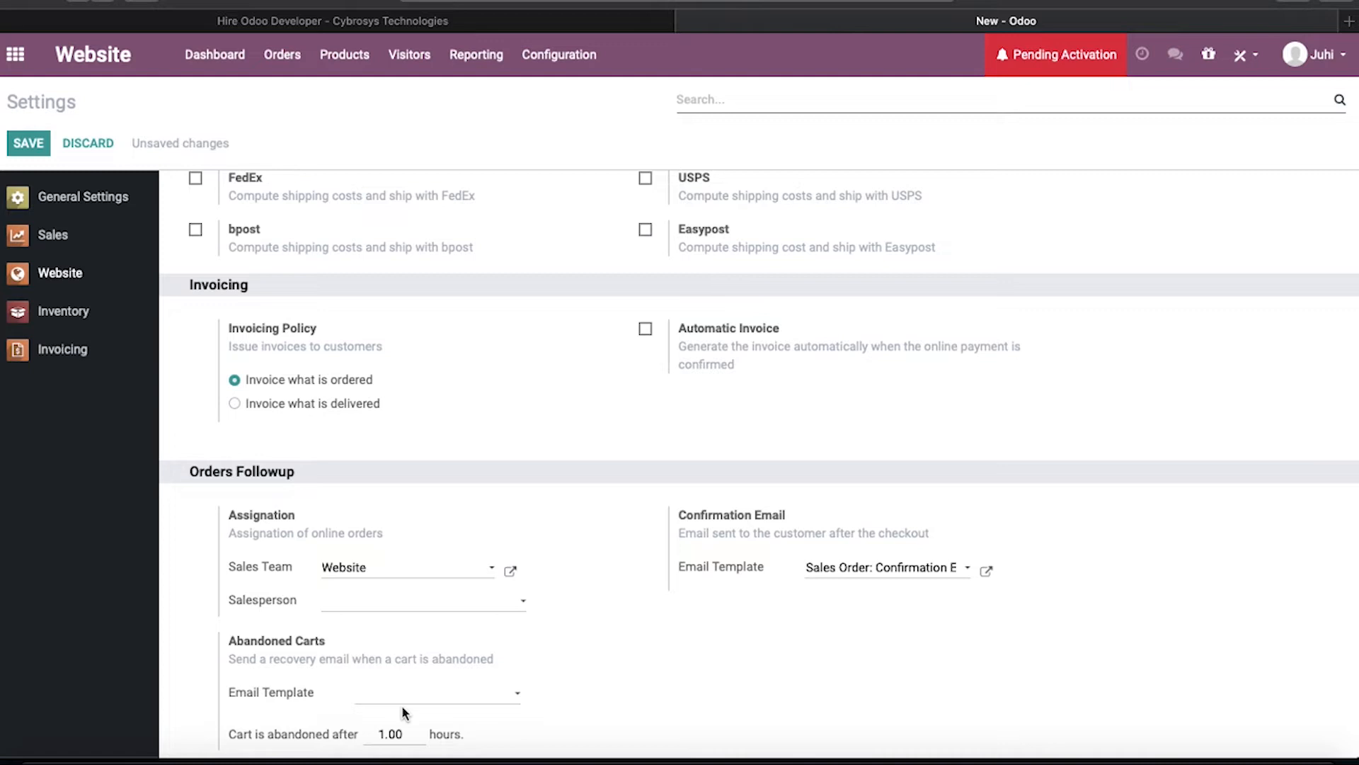
mouse_move(363, 648)
Step: Enable the Variants and Optional Products options in the Products section of the website settings
scroll(647, 368, up, 10)
scroll(647, 366, down, 5)
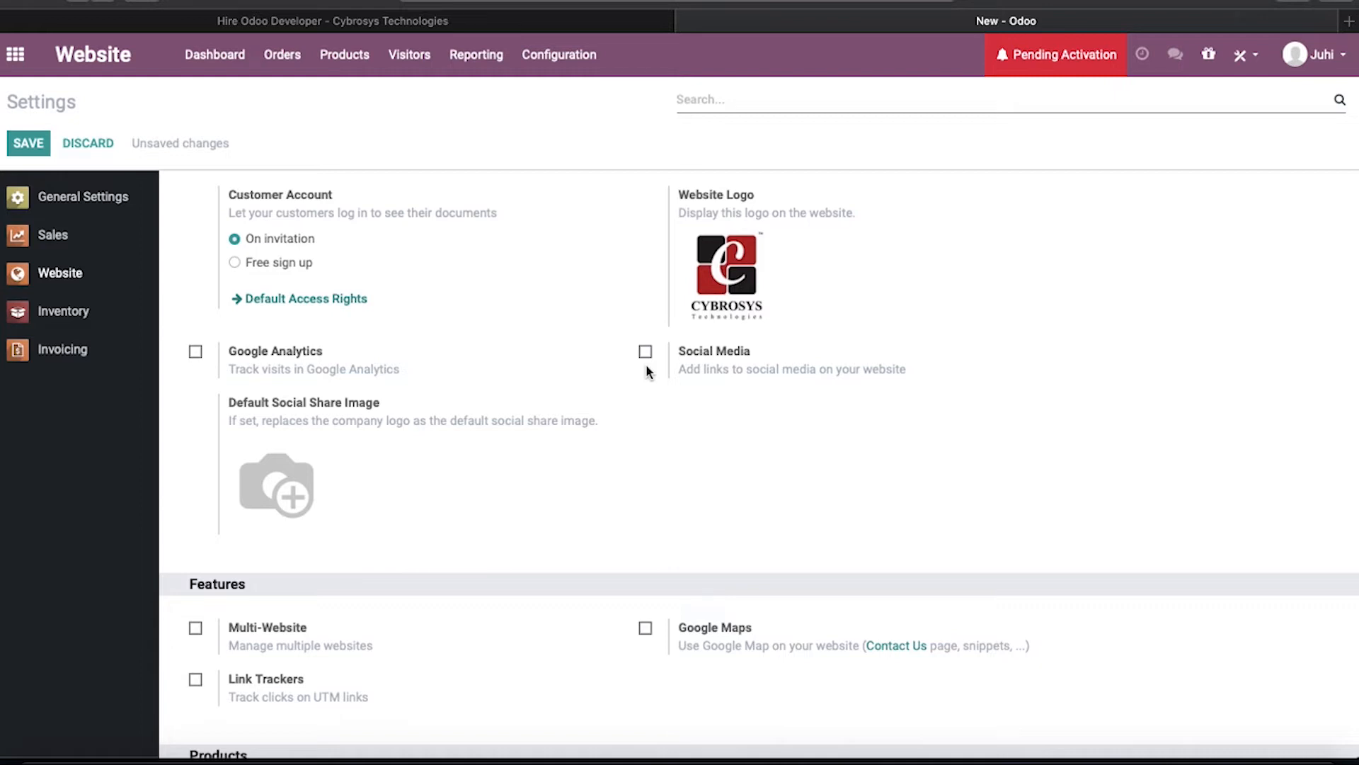
scroll(511, 409, down, 3)
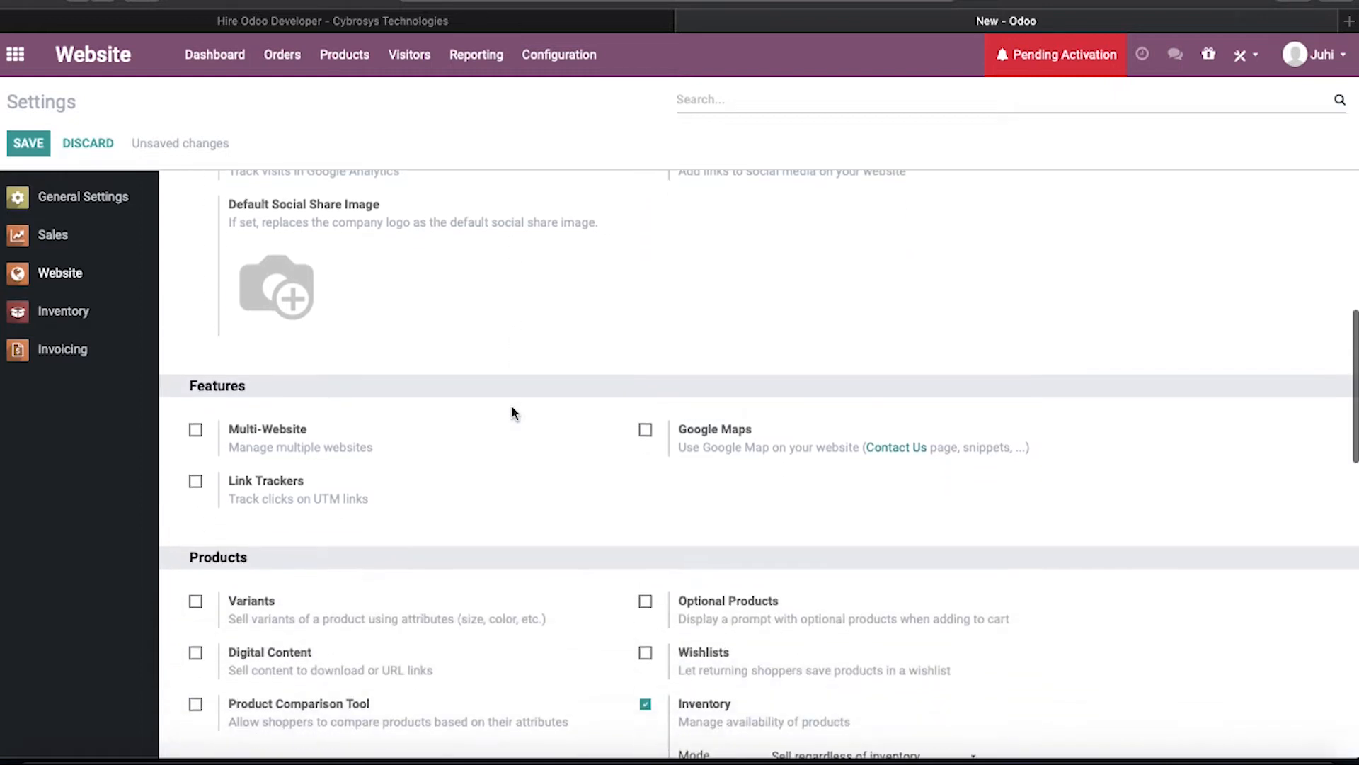
scroll(512, 409, down, 2)
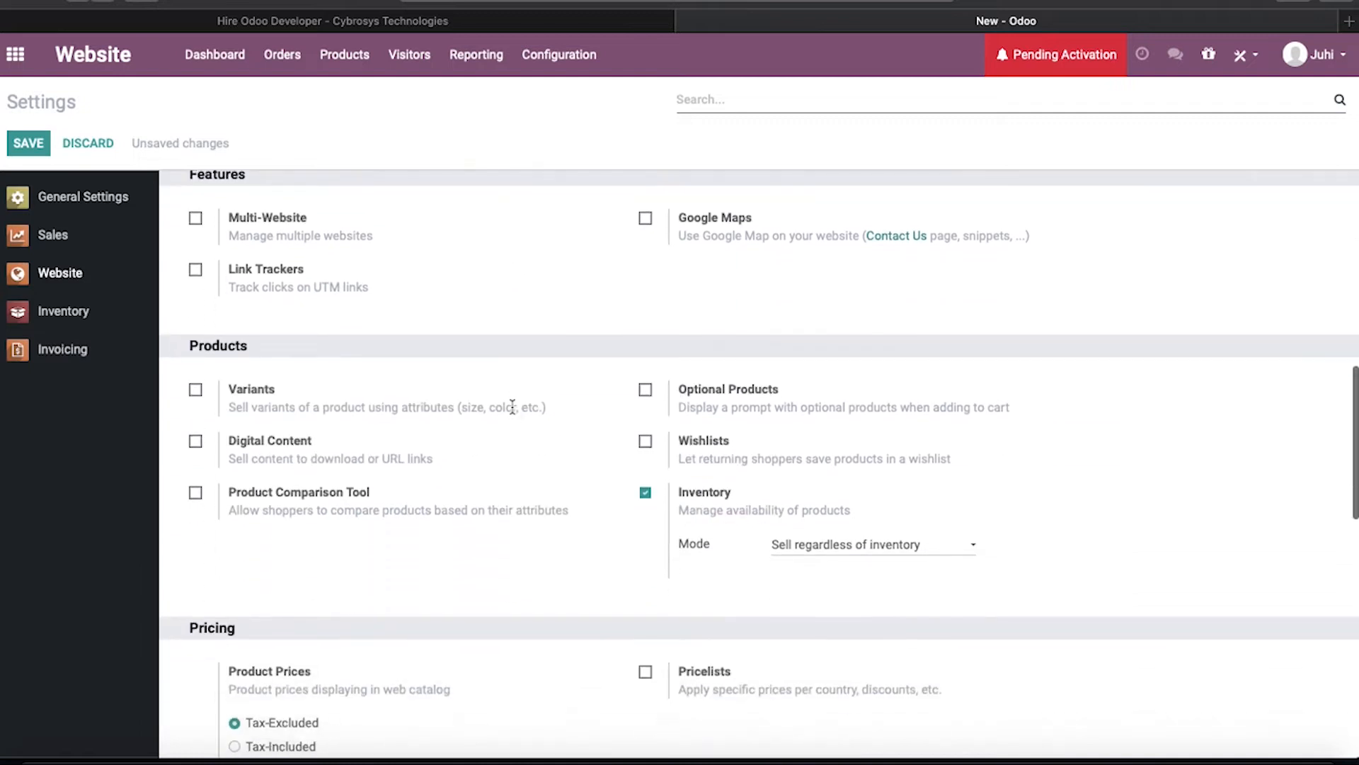
click(195, 391)
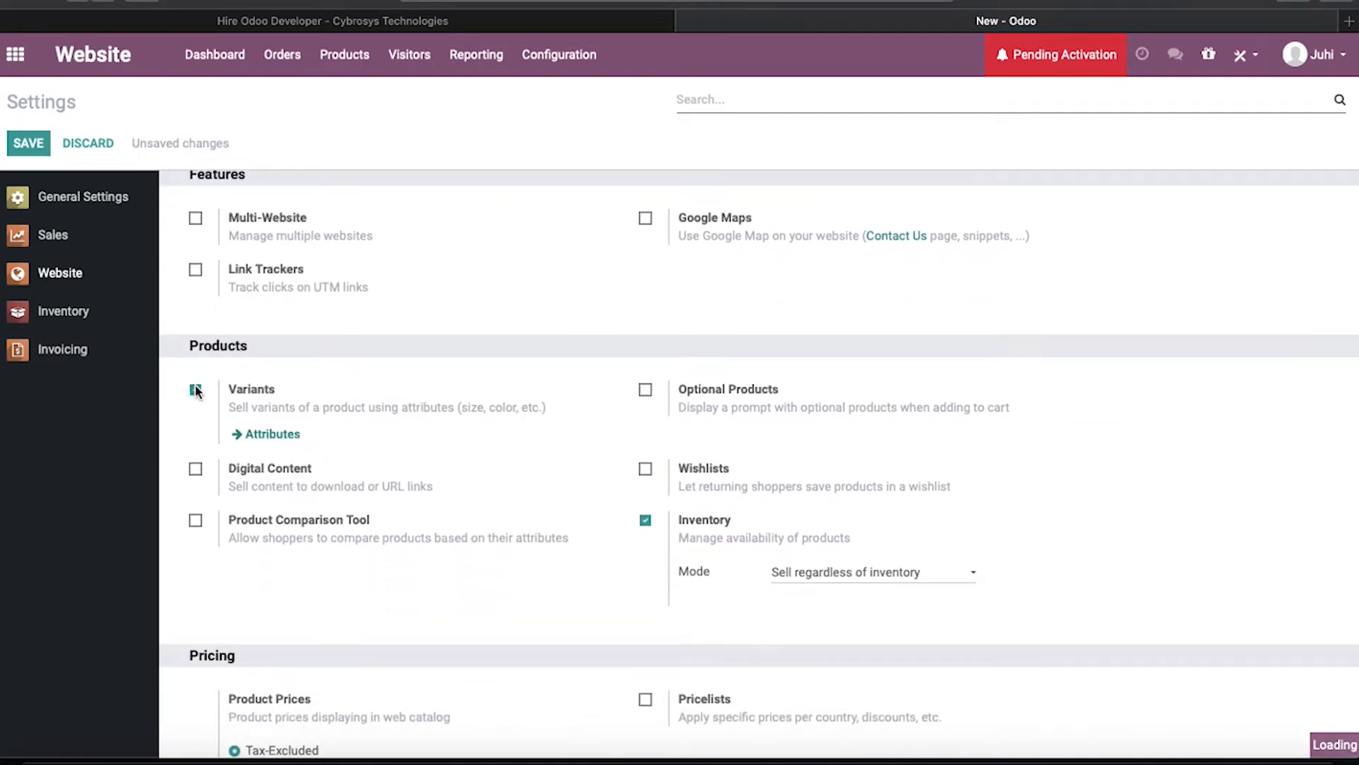
click(645, 390)
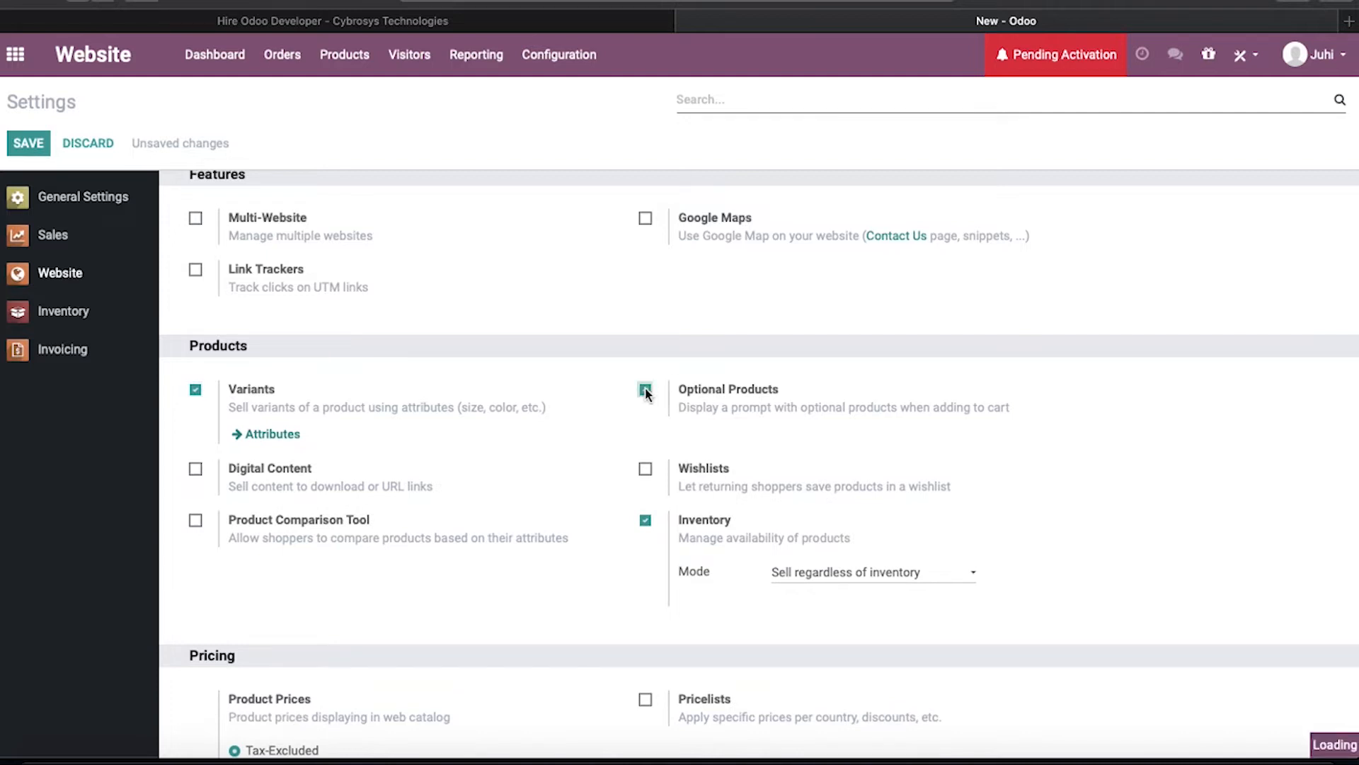
Step: Enable Pricelists with multiple prices per product and Discounts under Pricing, plus Shipping Costs under Shipping
scroll(526, 458, up, 2)
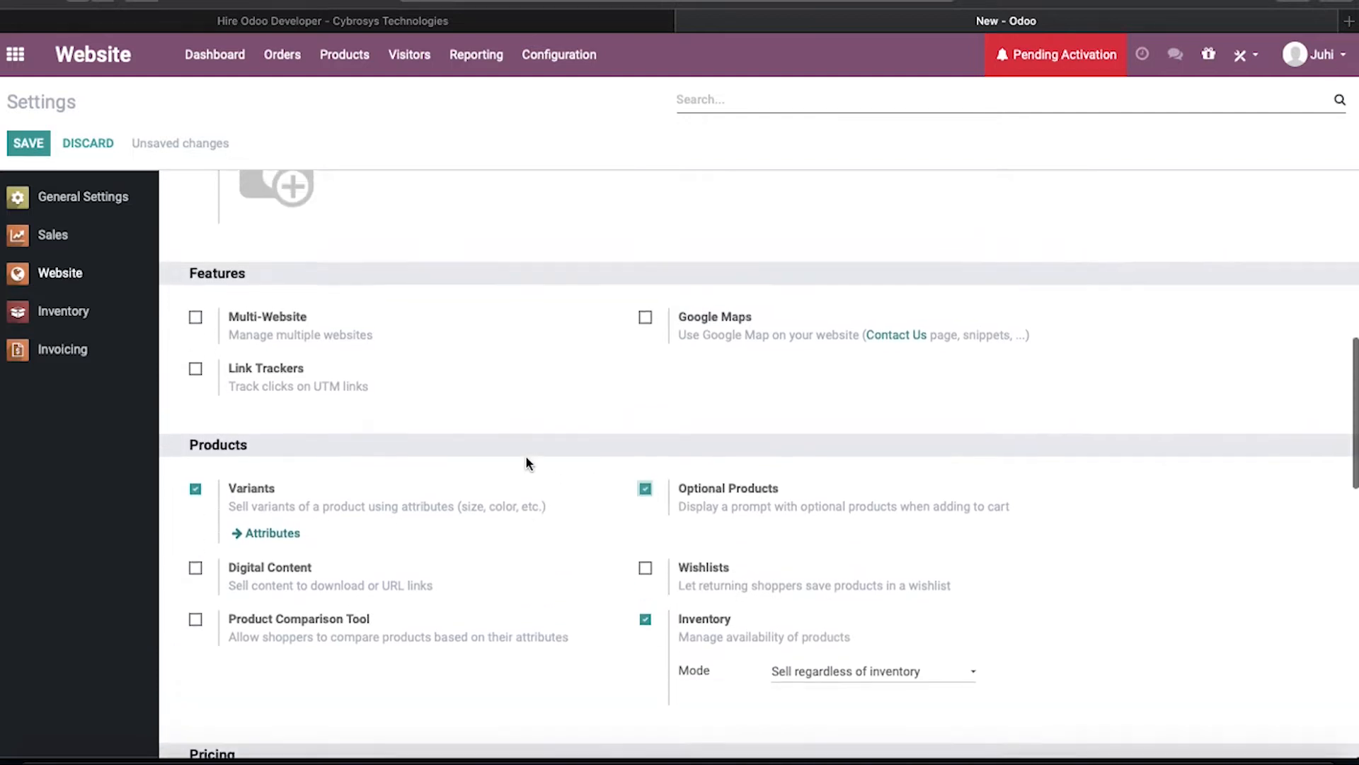
scroll(526, 457, down, 10)
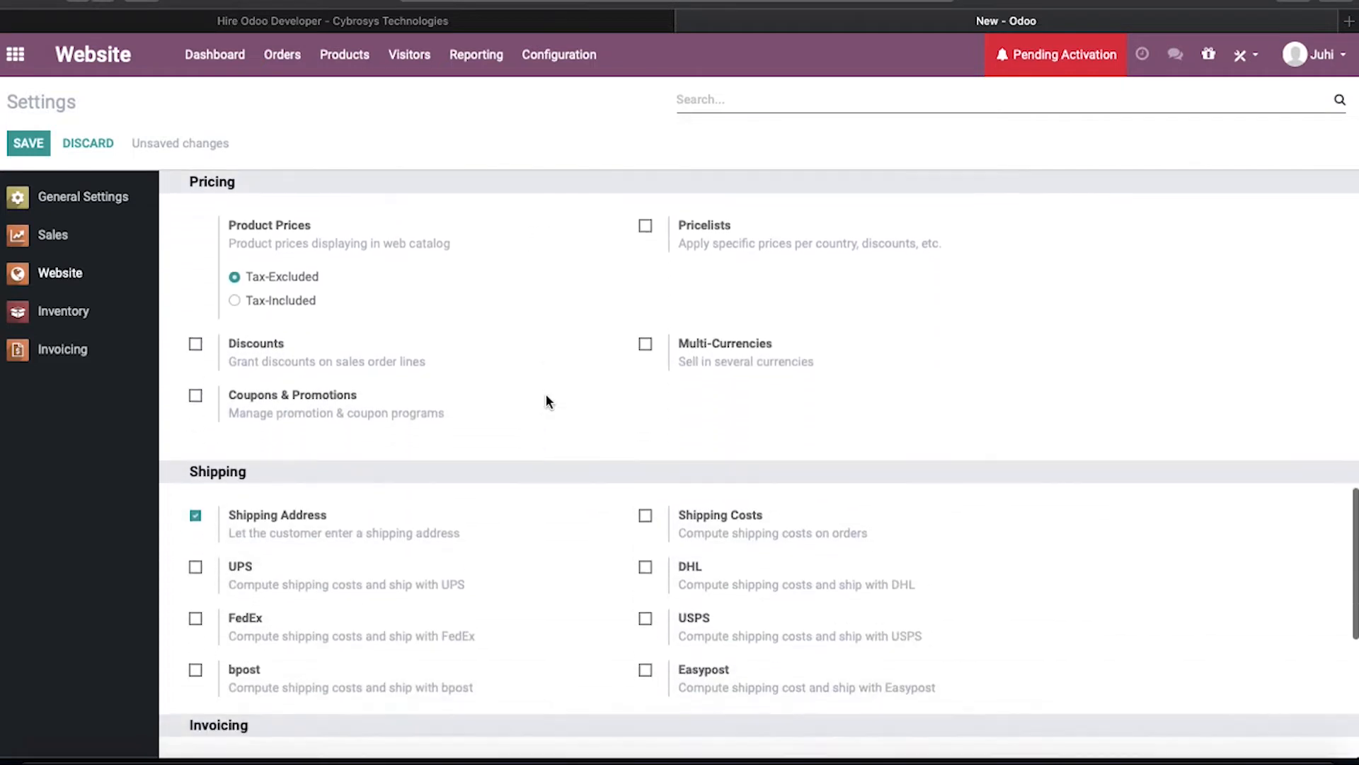
click(645, 226)
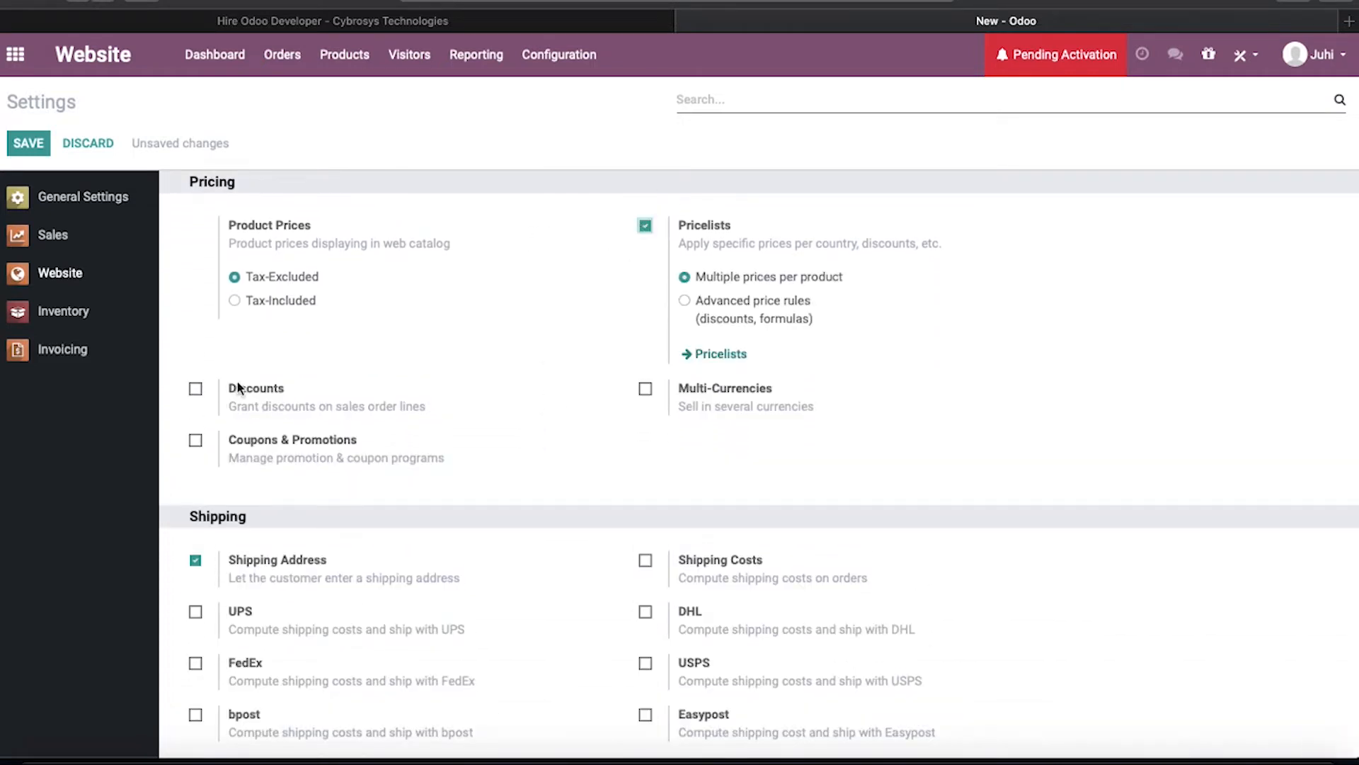
click(196, 391)
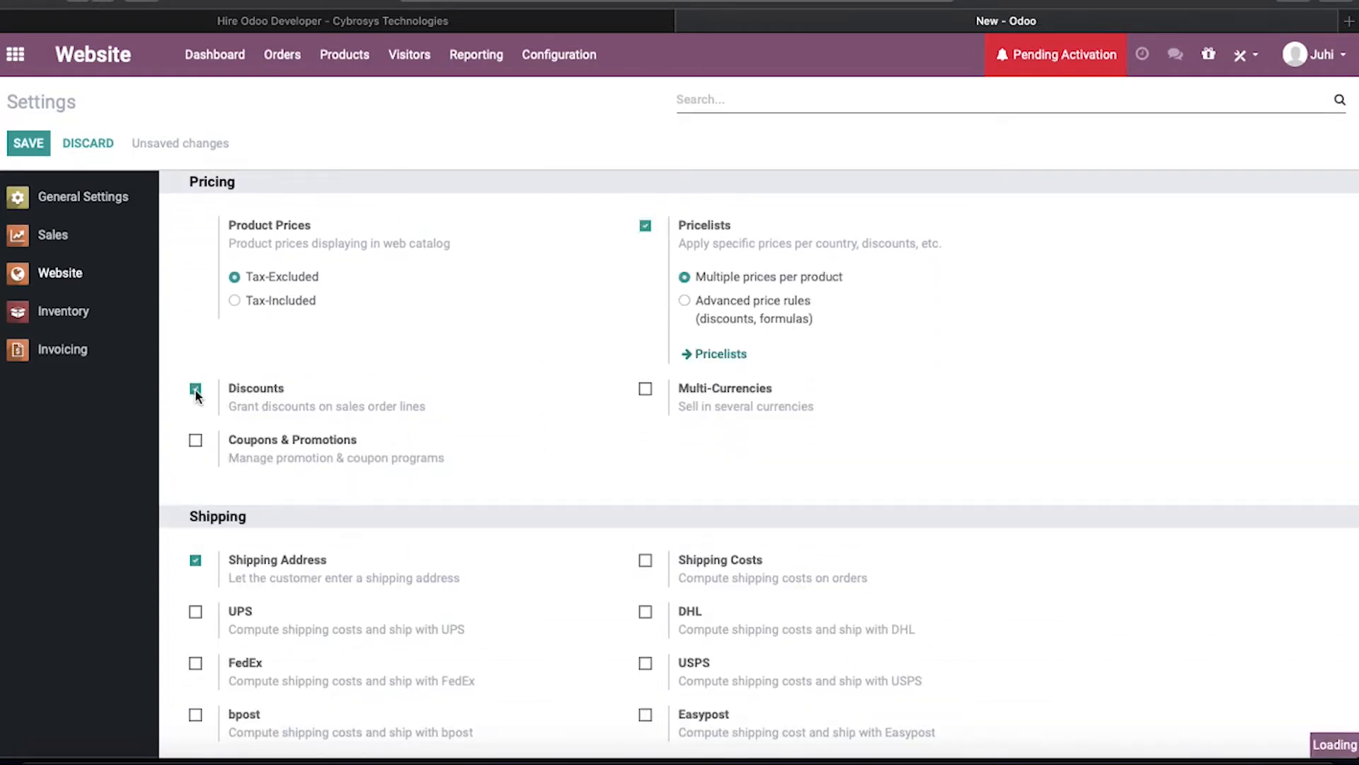
click(647, 561)
scroll(649, 564, down, 5)
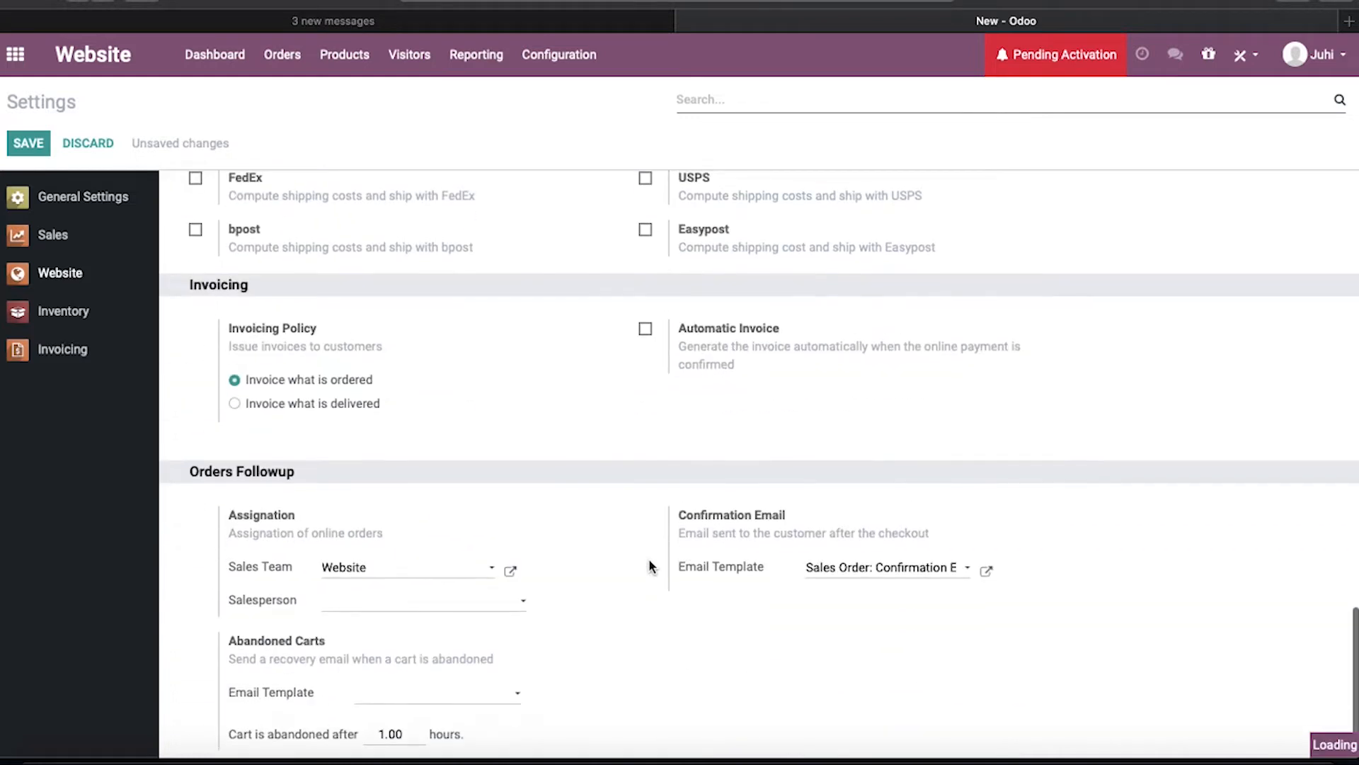
Step: Save the website settings and check the enabled pricing and shipping options
scroll(649, 566, up, 15)
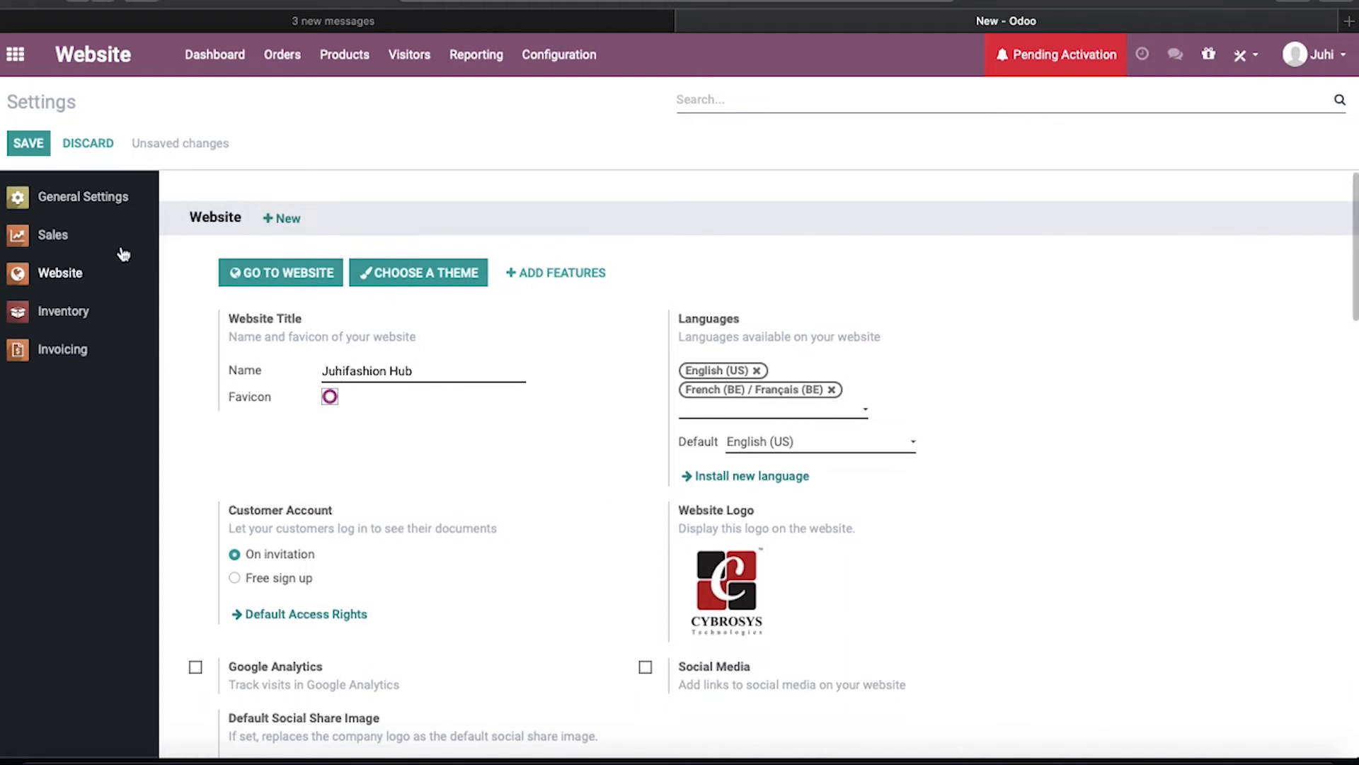
click(28, 145)
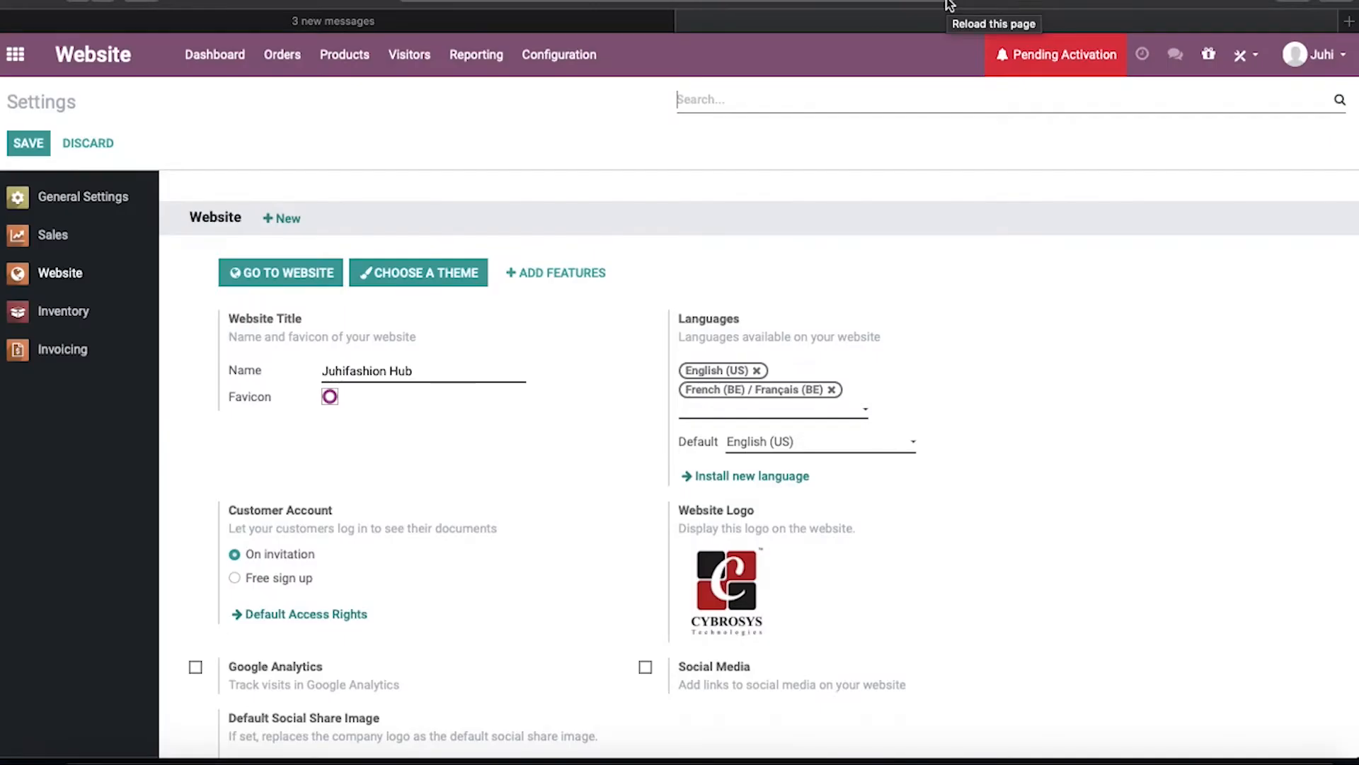
scroll(723, 454, down, 7)
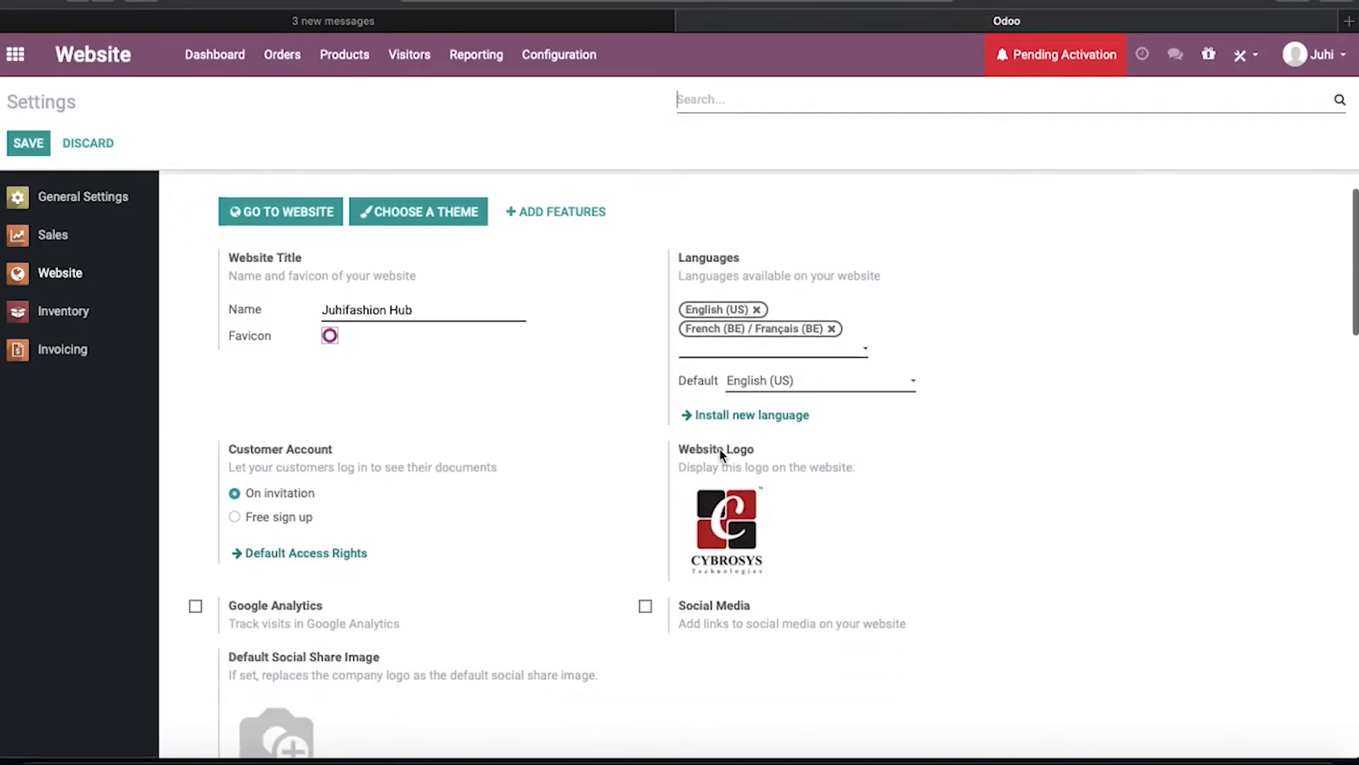
scroll(722, 454, down, 10)
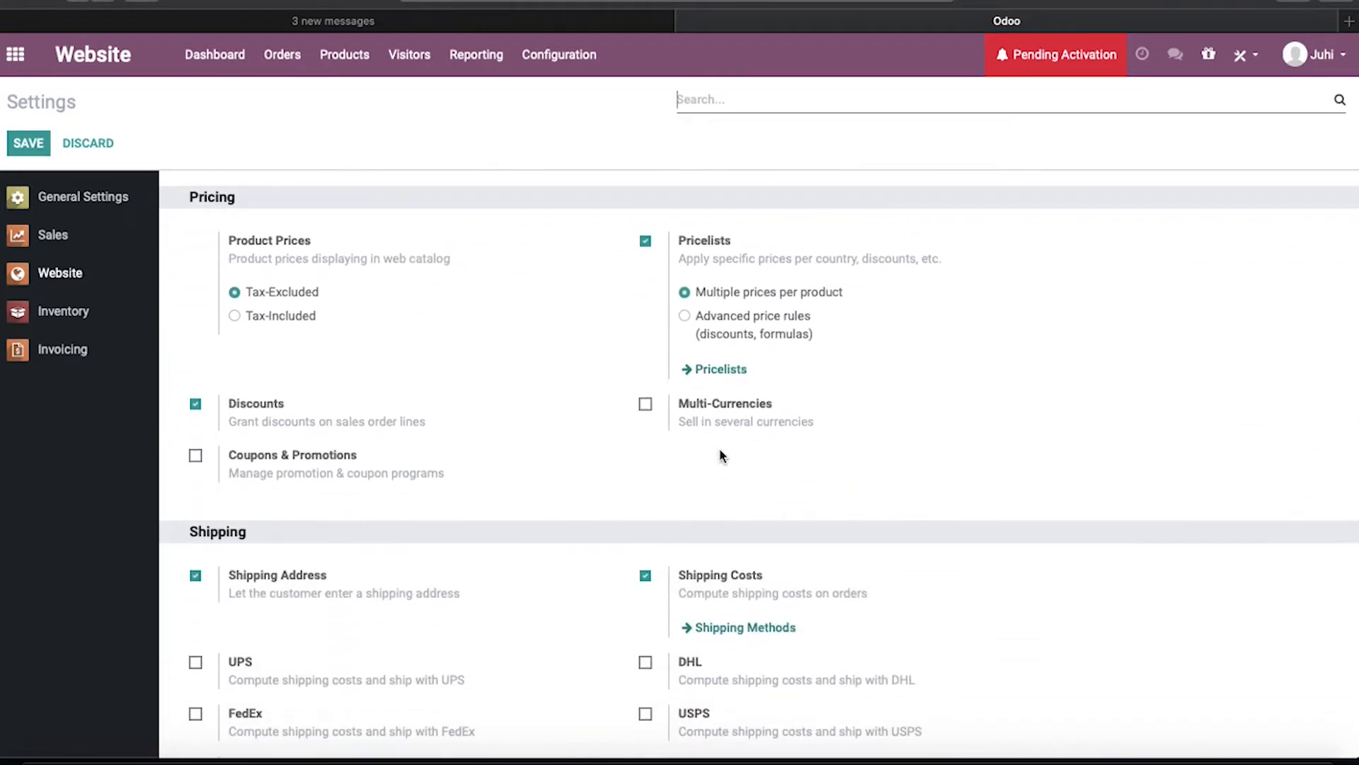
scroll(722, 454, up, 17)
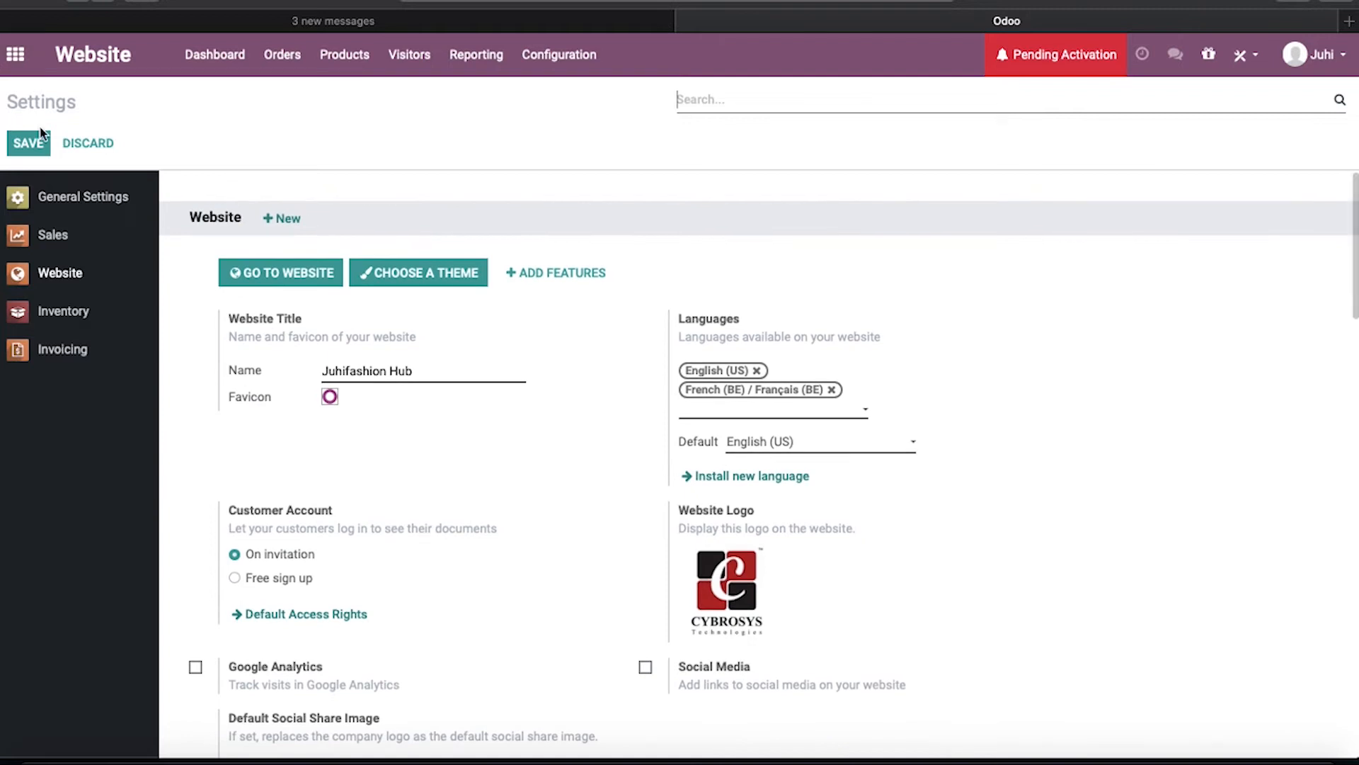
Step: Open the eCommerce Dashboard and remove its Order Date: Last 7 Days and Confirmed Orders filters
click(222, 71)
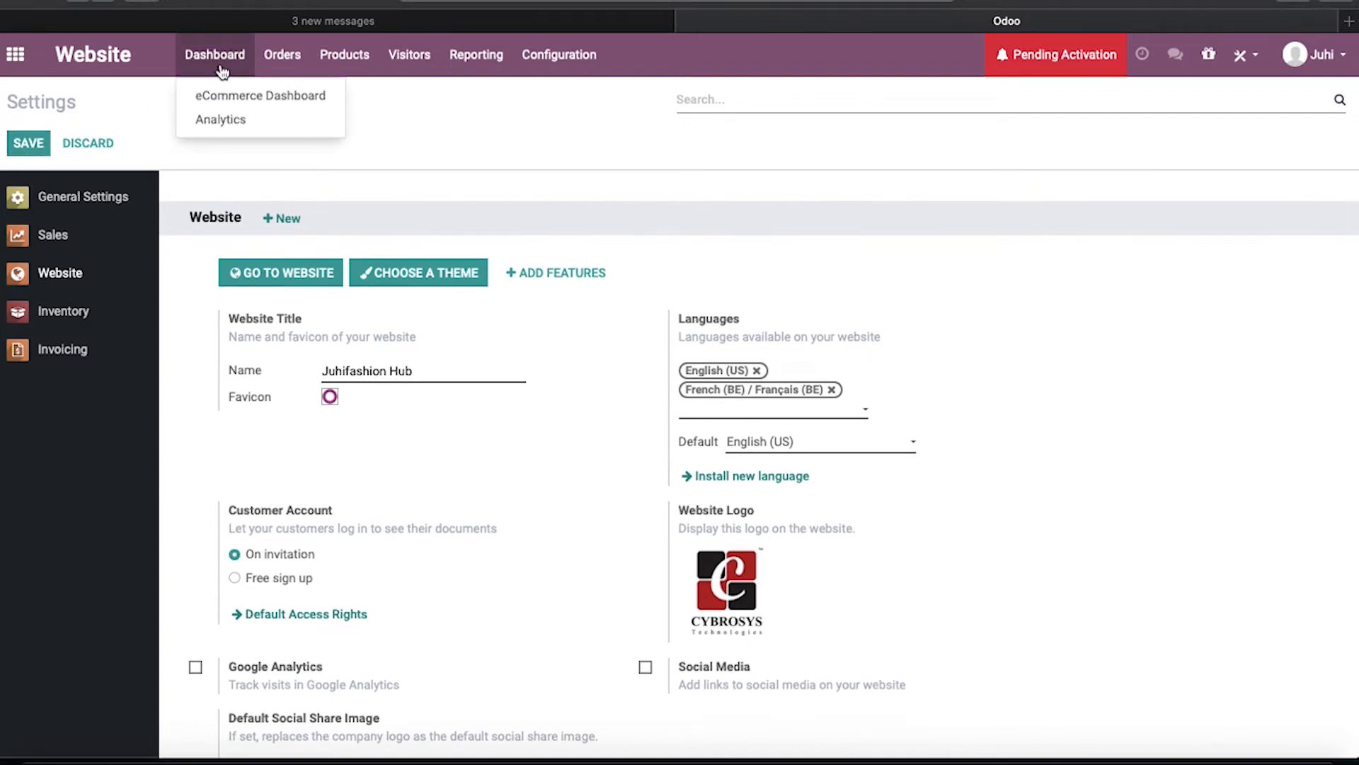
click(220, 106)
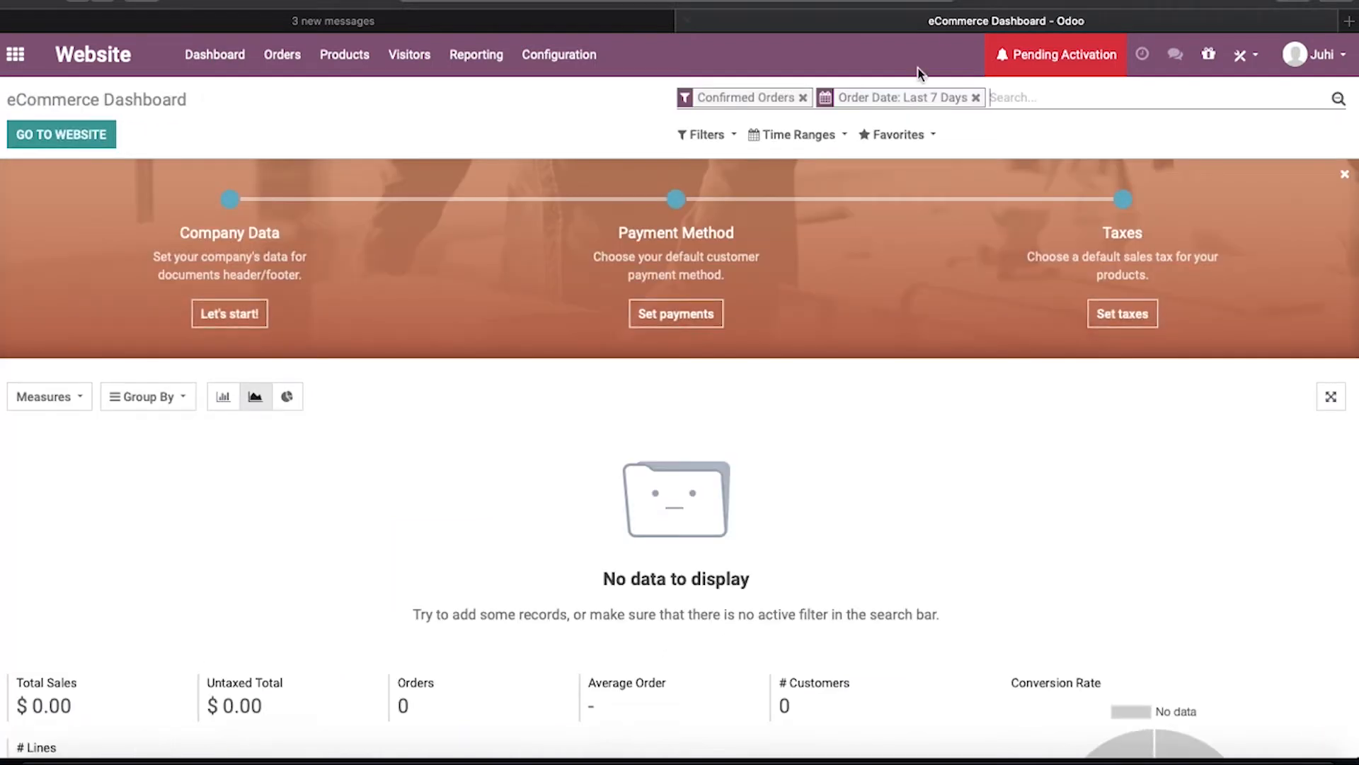
click(976, 97)
click(803, 97)
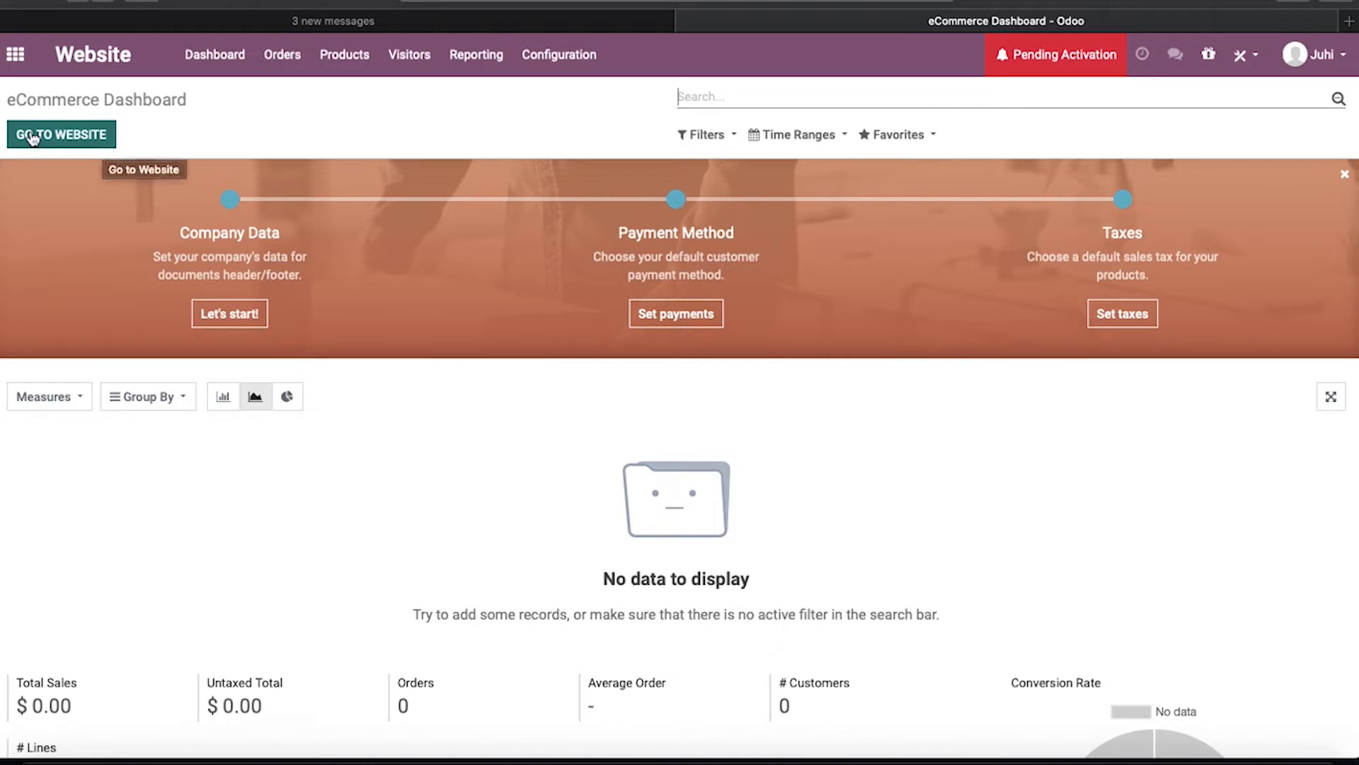
Step: Go to the website and view its Shop and Contact us pages
click(76, 138)
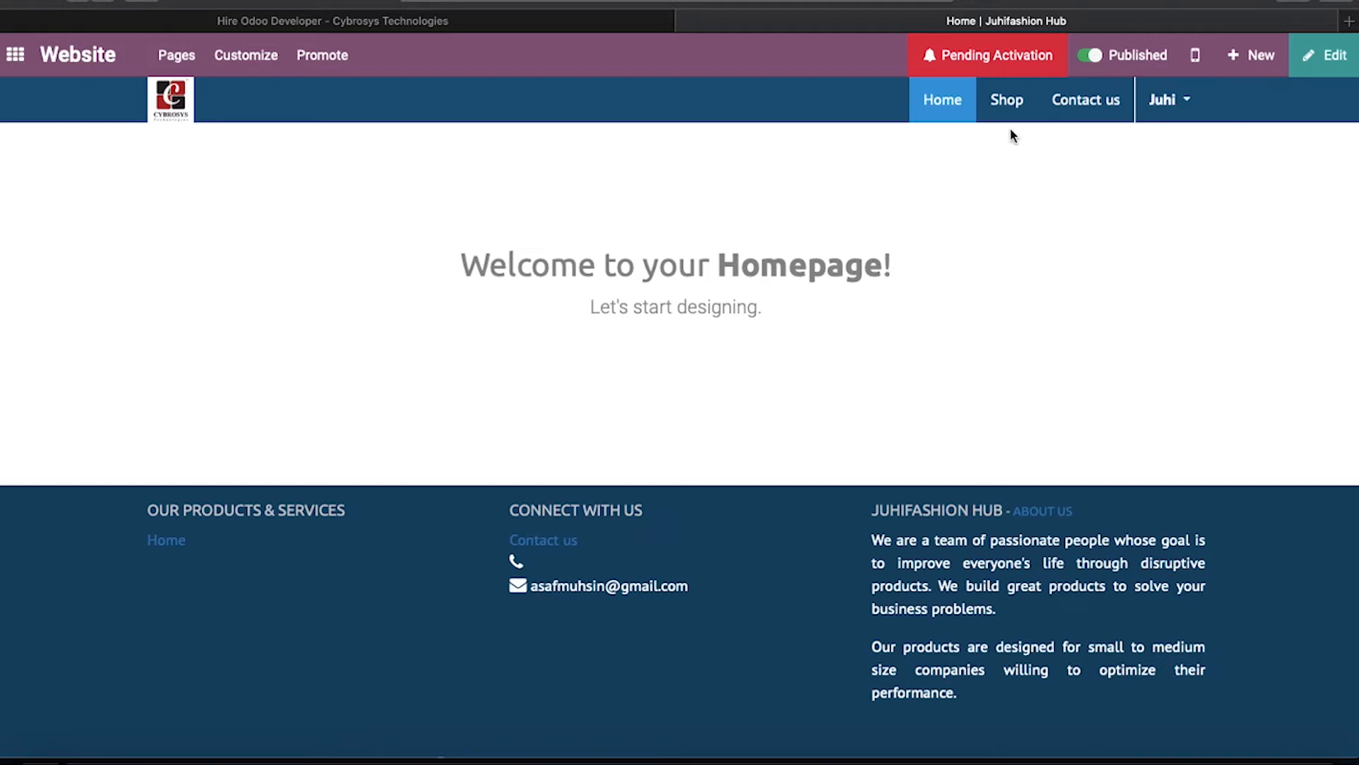
click(1005, 109)
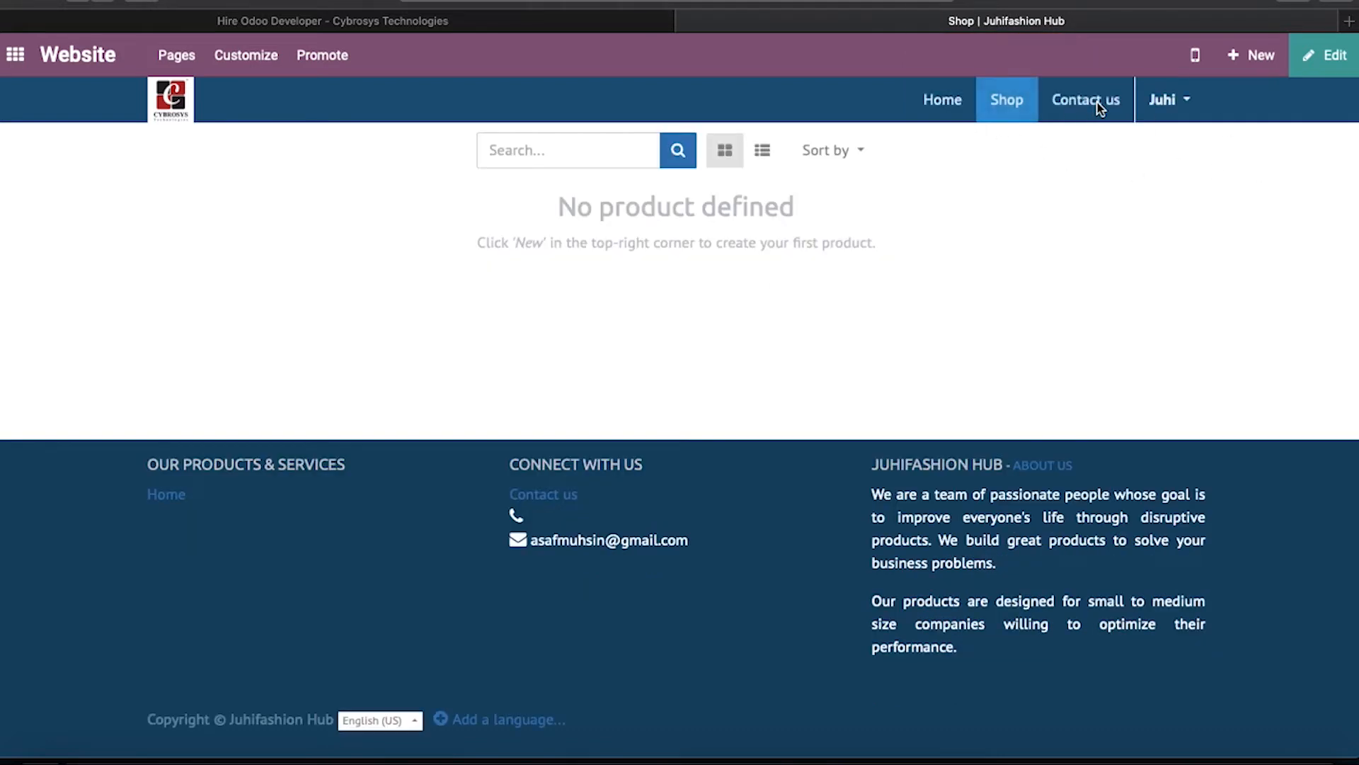
click(1097, 102)
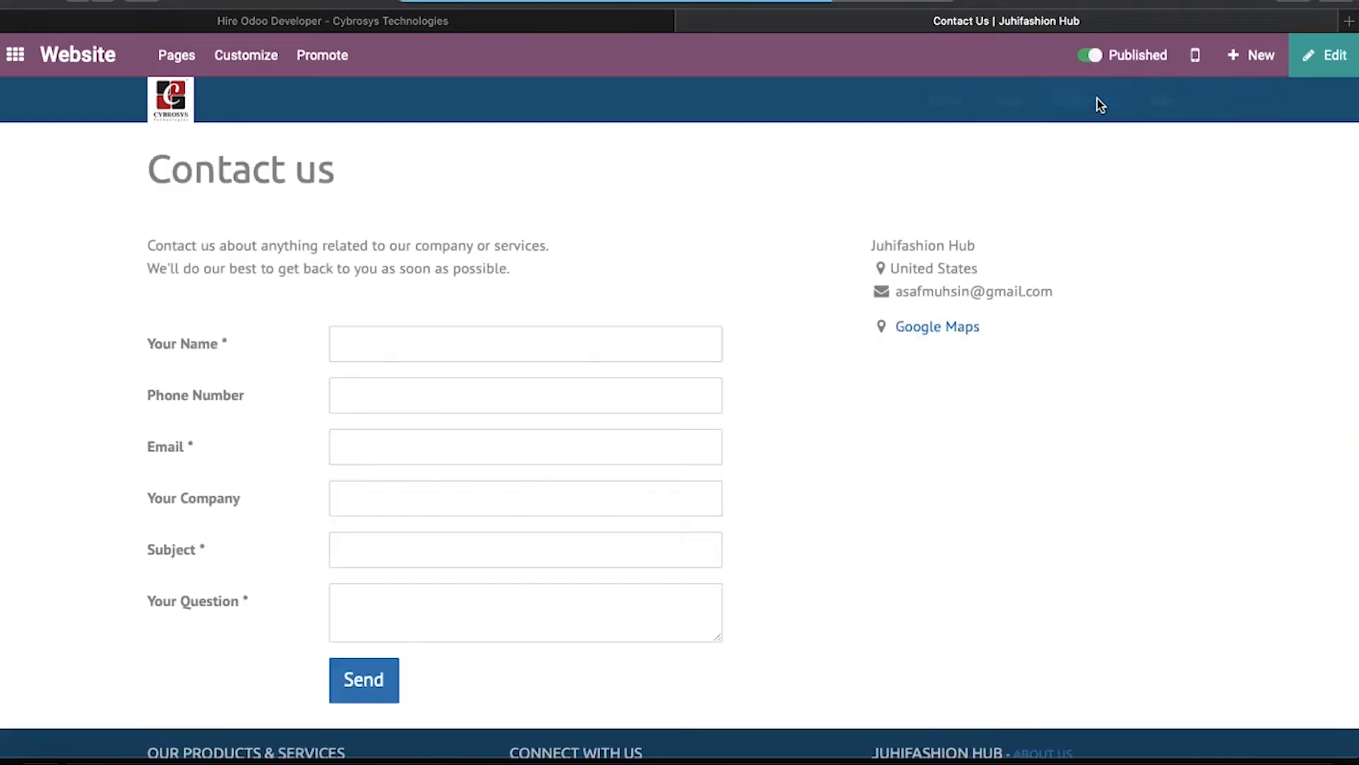
Step: Inspect the Contact us page in the mobile preview, then close the preview
click(1196, 59)
scroll(1197, 61, down, 5)
scroll(681, 520, down, 2)
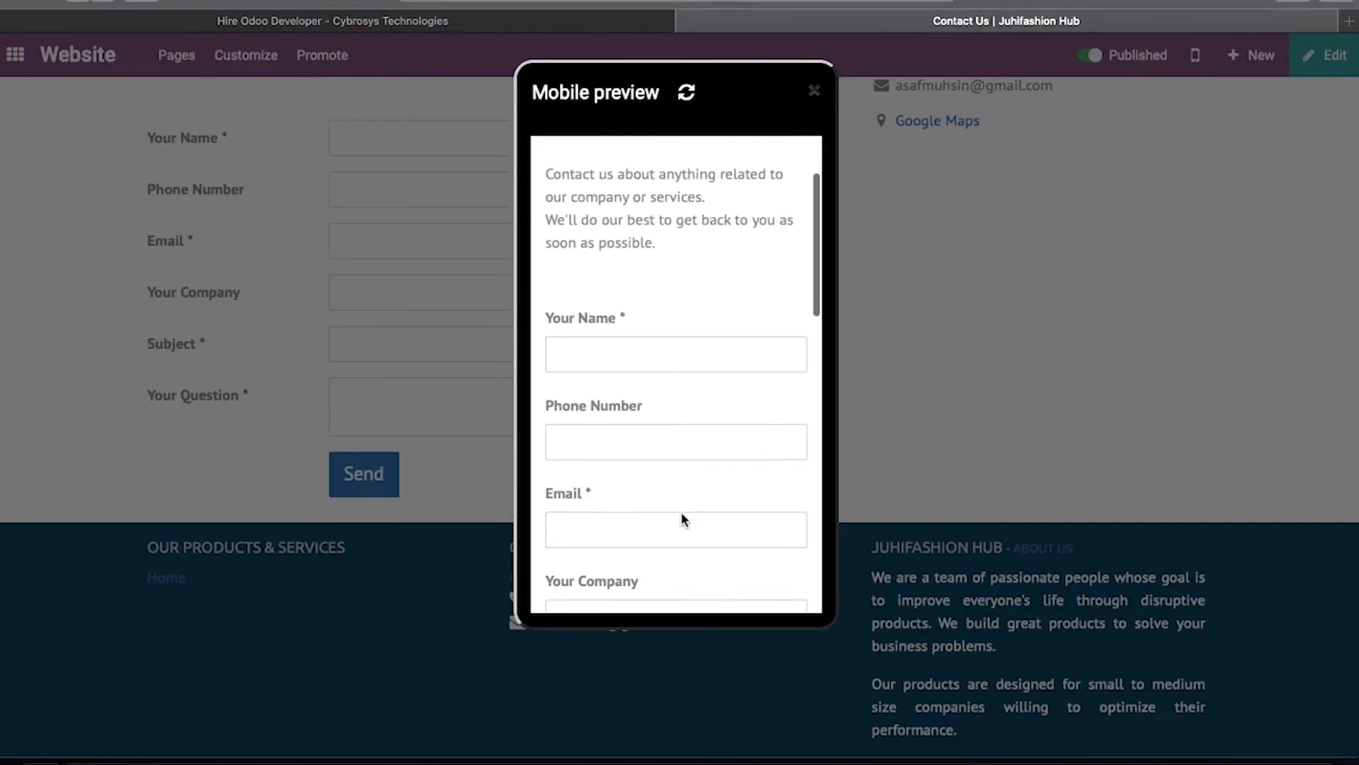
scroll(681, 516, down, 10)
scroll(681, 515, up, 8)
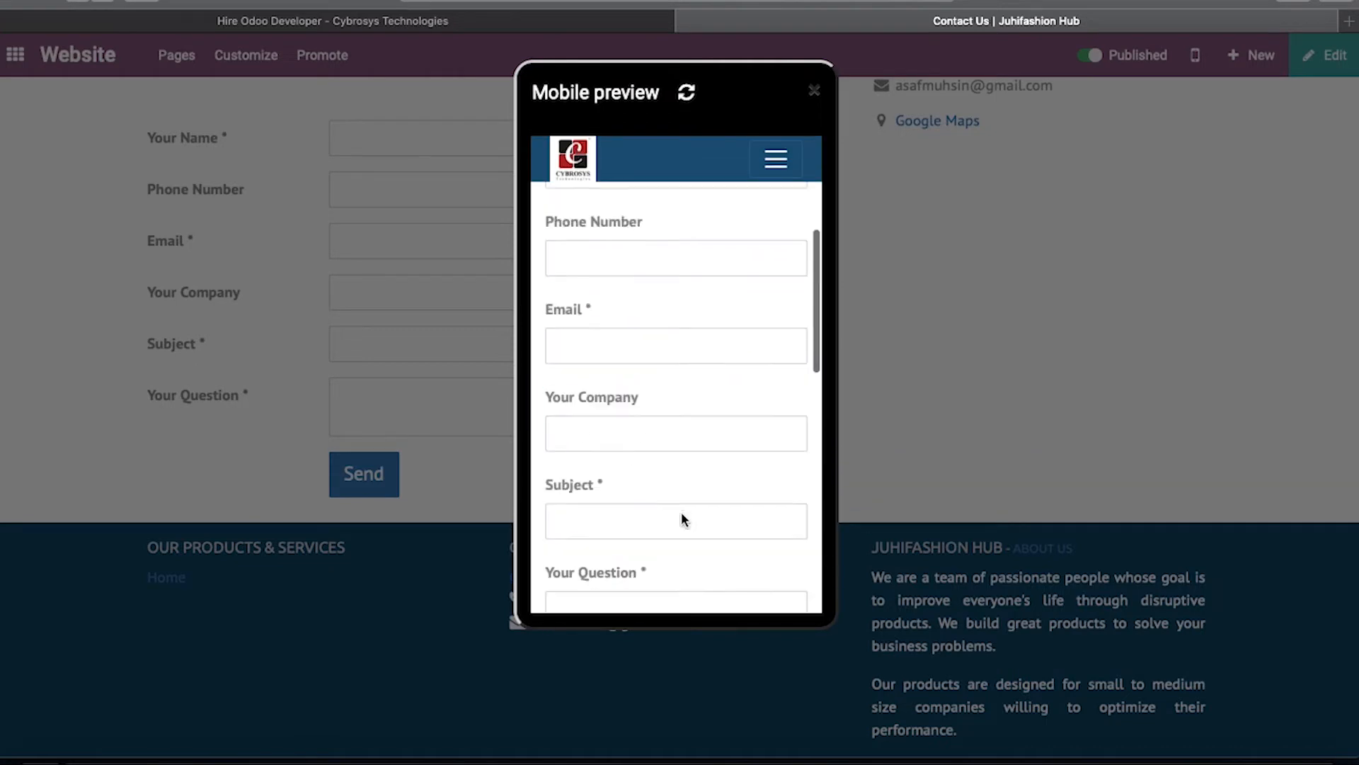
scroll(681, 519, up, 4)
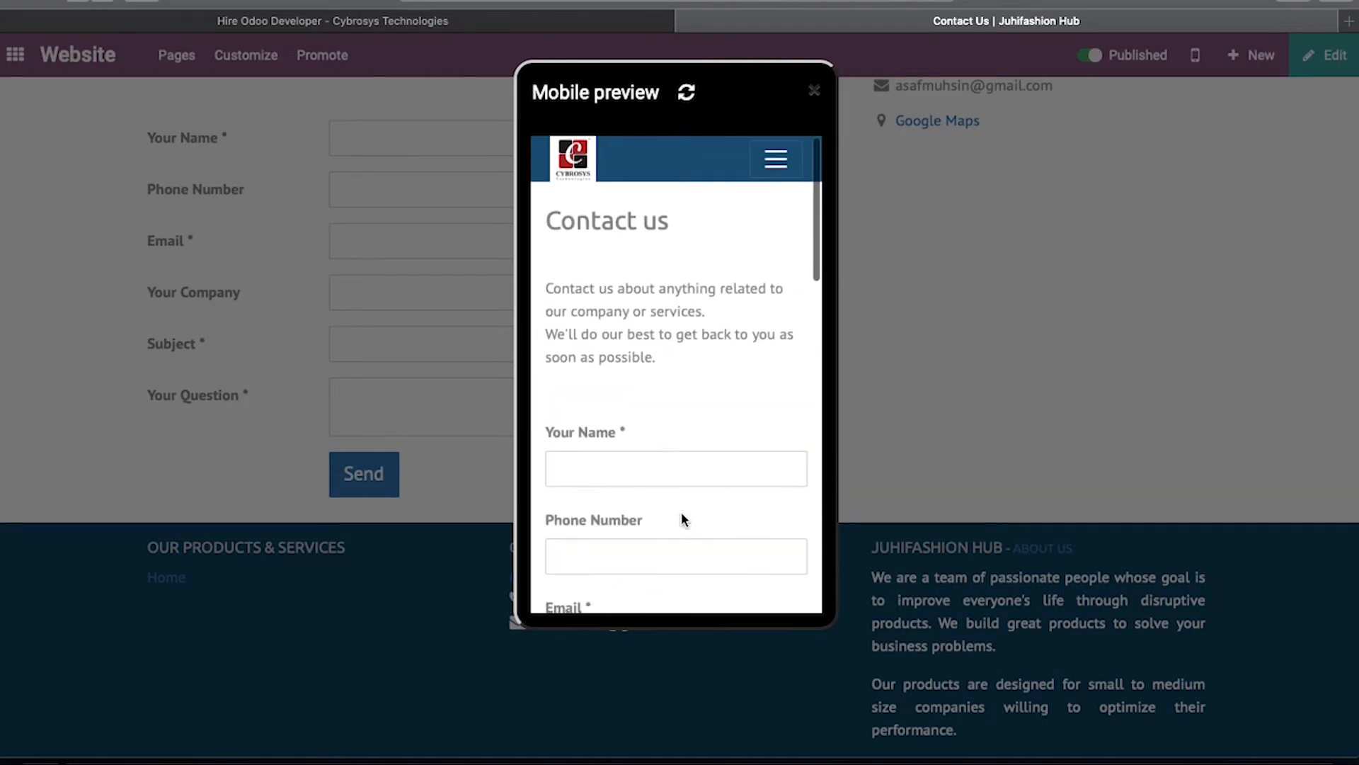
click(814, 95)
scroll(1013, 290, up, 5)
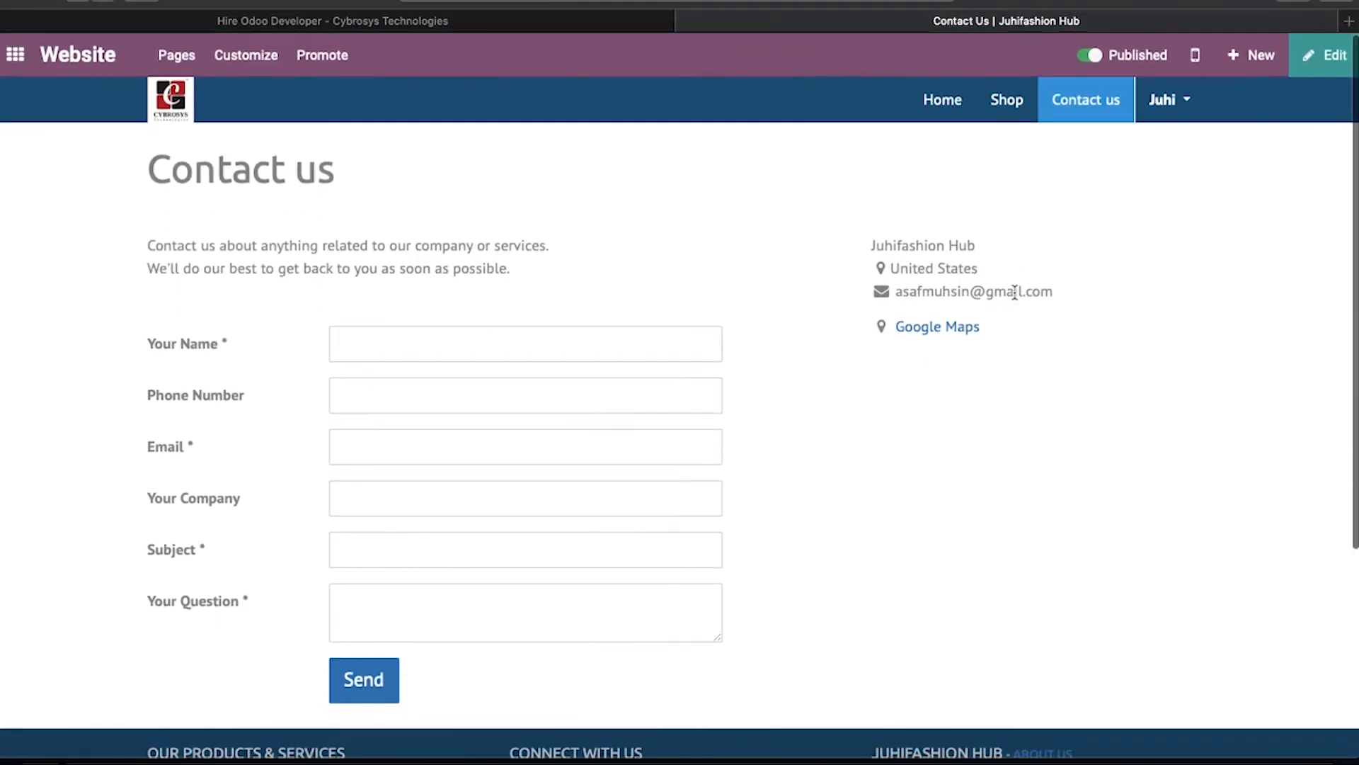
Step: Add a Cover building block to the website's Home page and increase the block's height
click(950, 106)
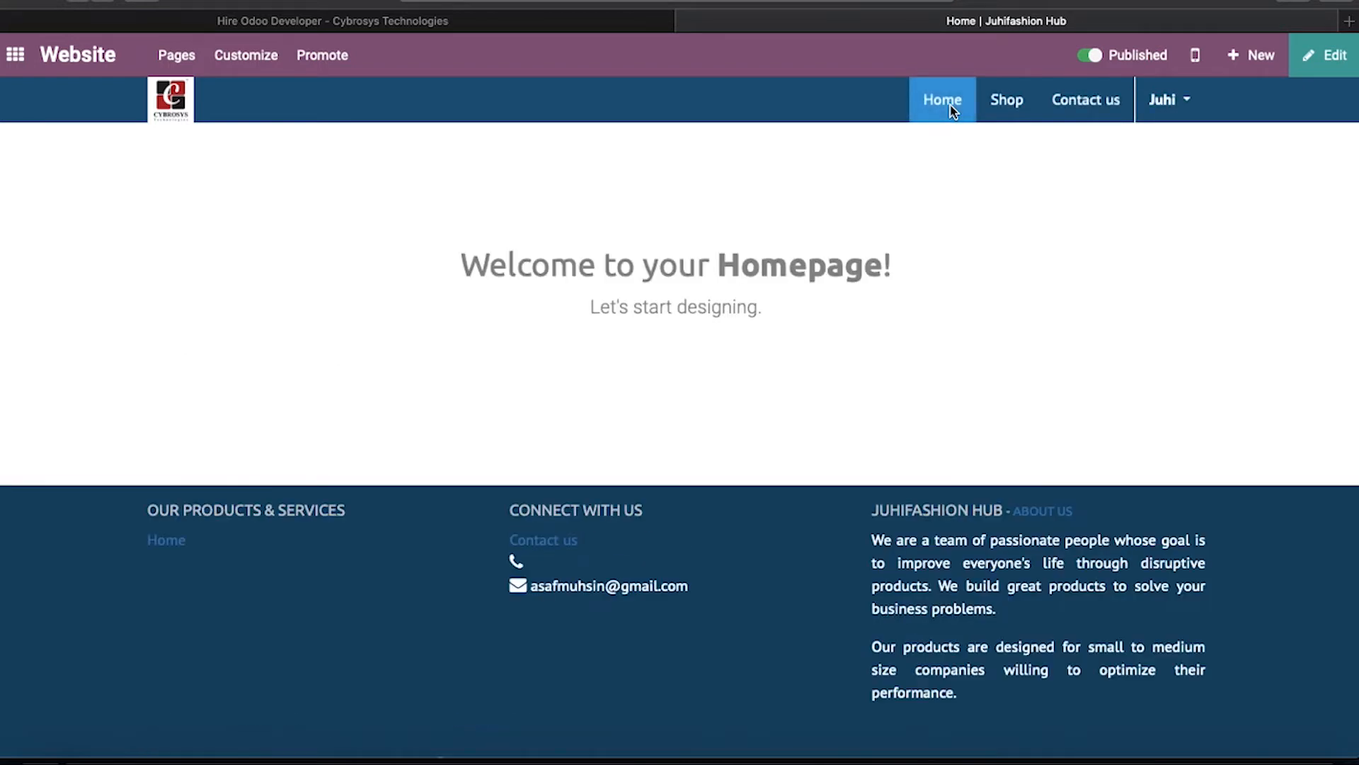
click(1338, 65)
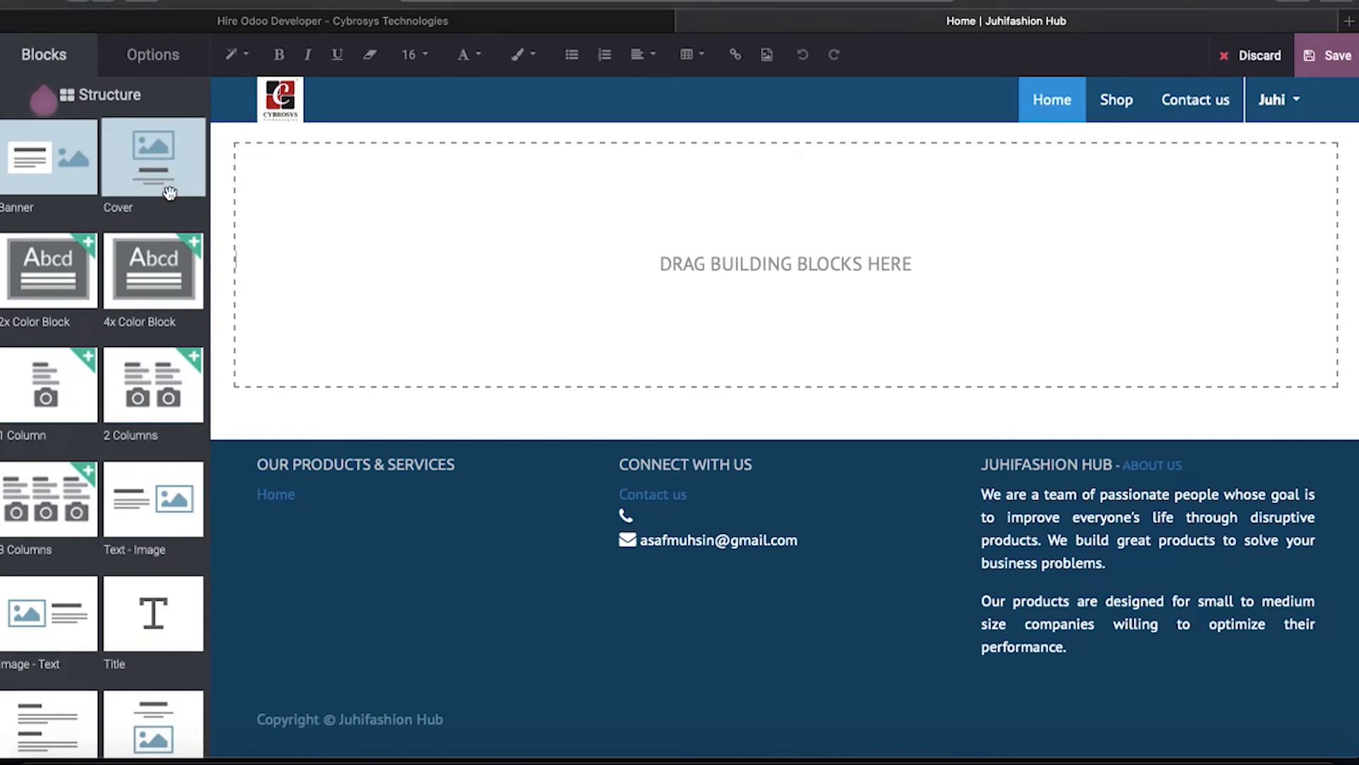
drag(170, 193, 316, 274)
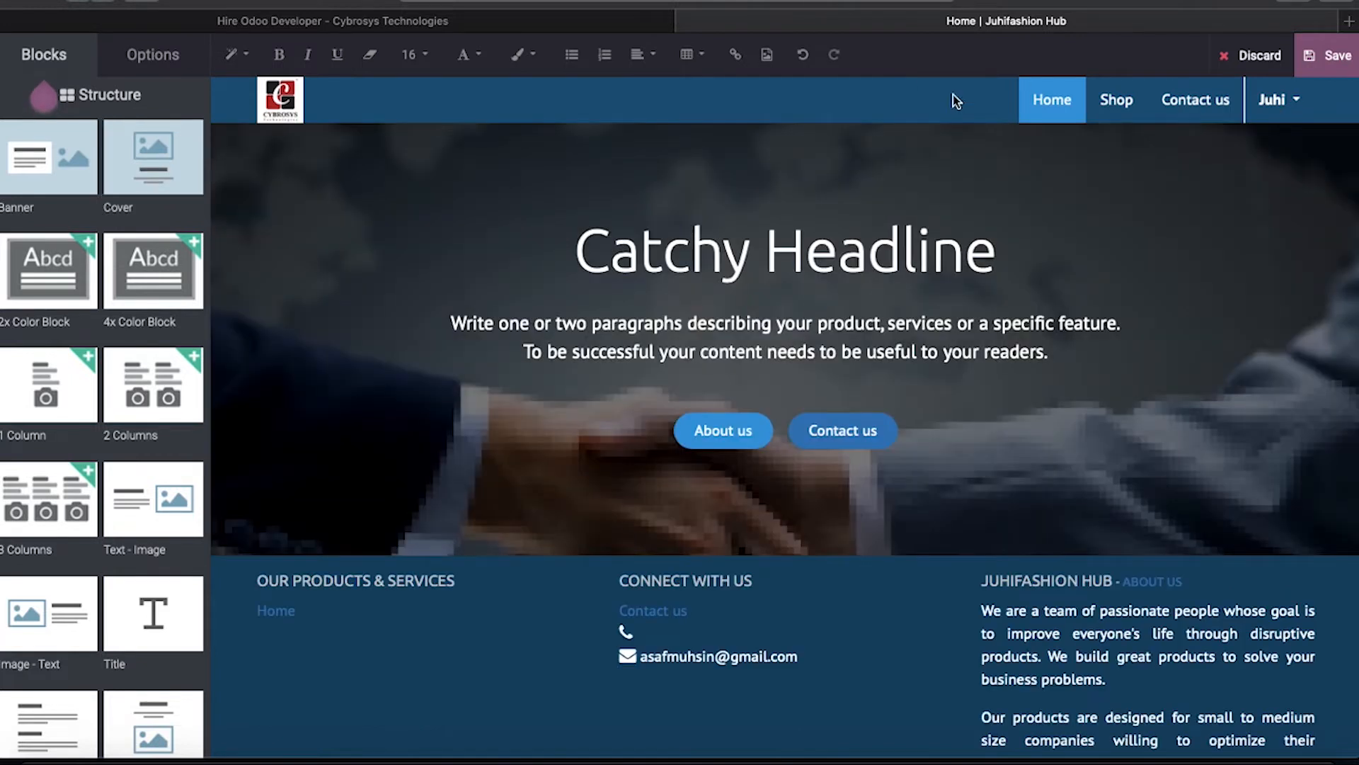
click(777, 522)
drag(779, 524, 777, 648)
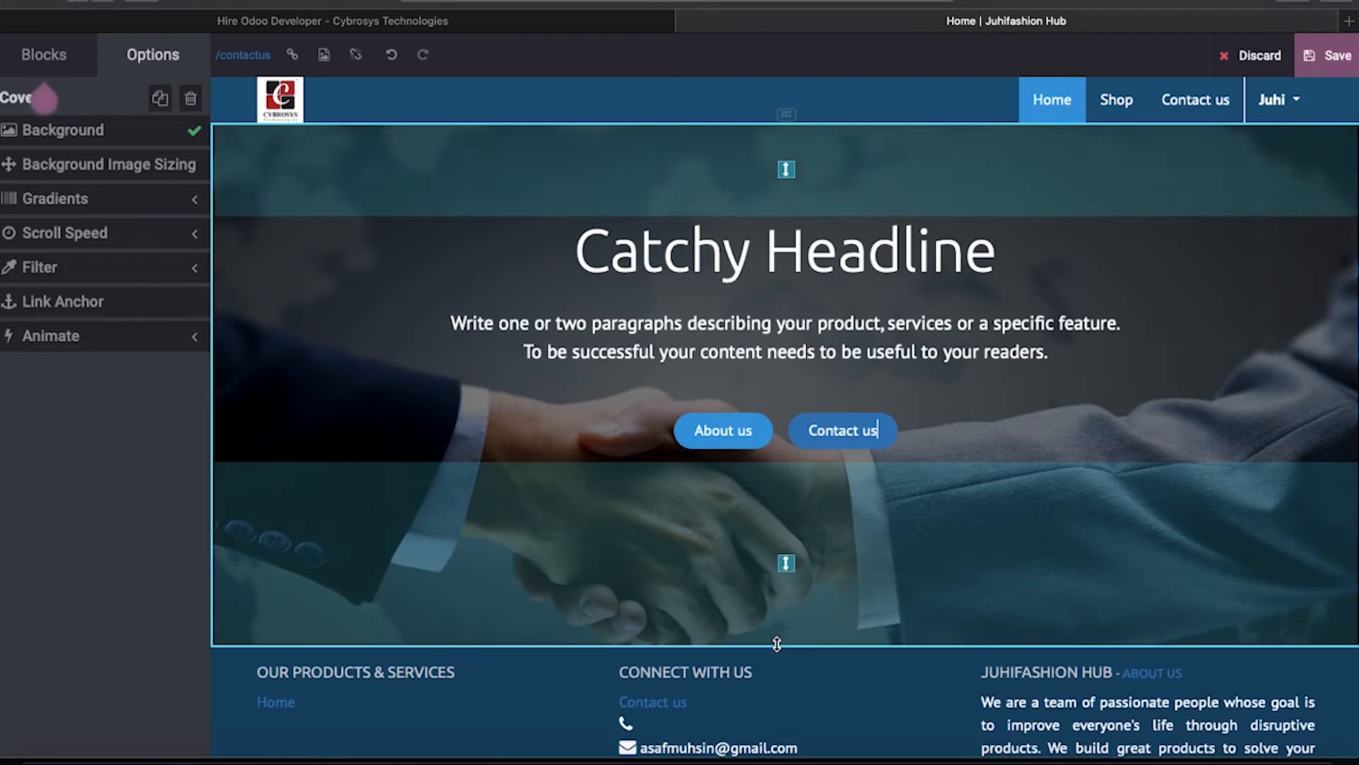
Step: Replace the Cover block's headline with "20 % offer on all products" and save the Home page
click(1069, 424)
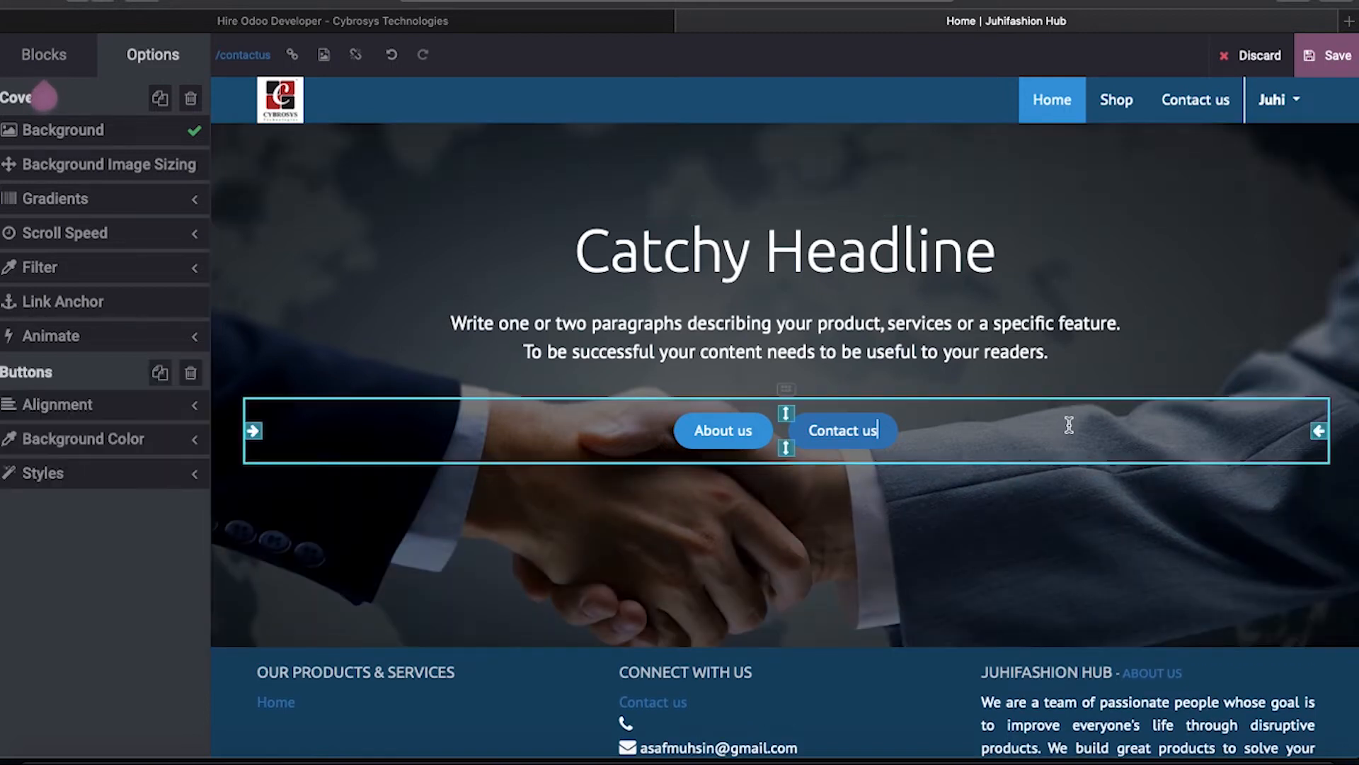
triple_click(413, 279)
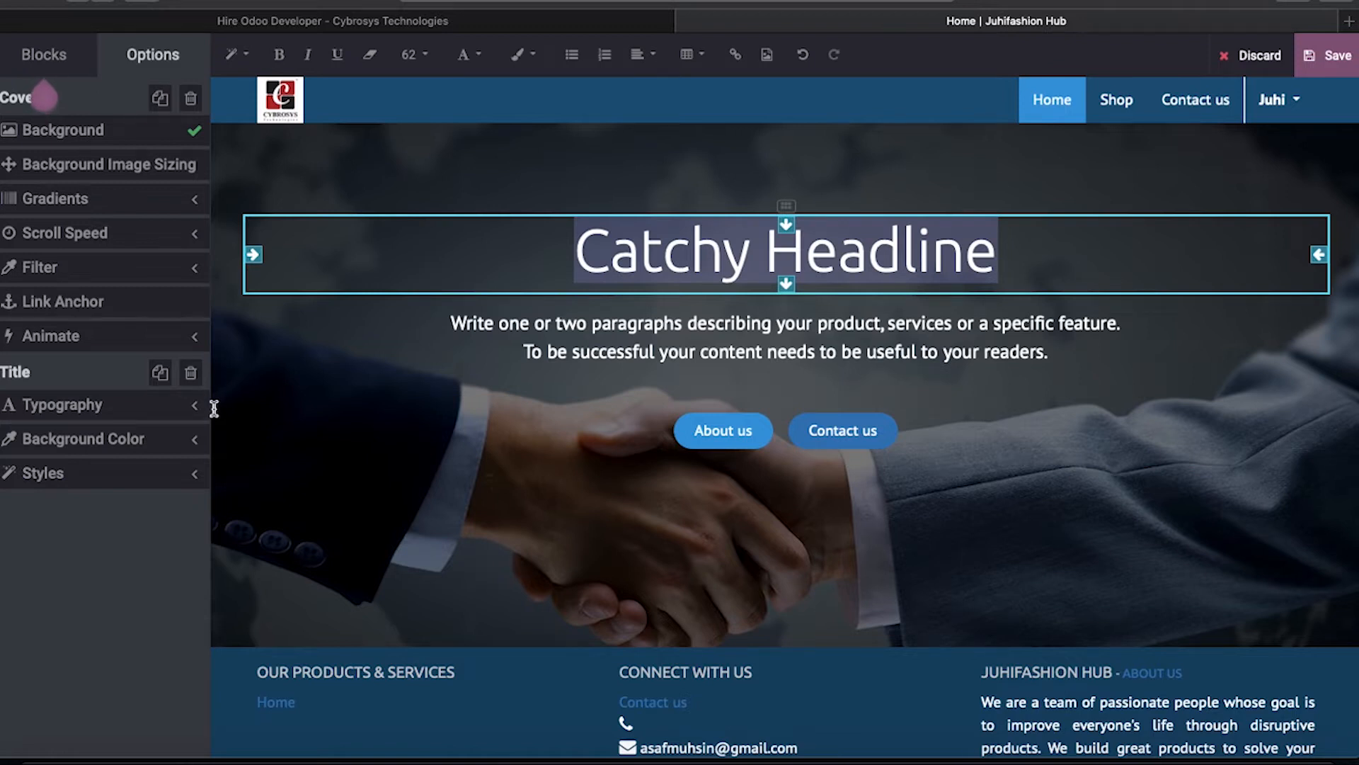
click(306, 429)
click(731, 267)
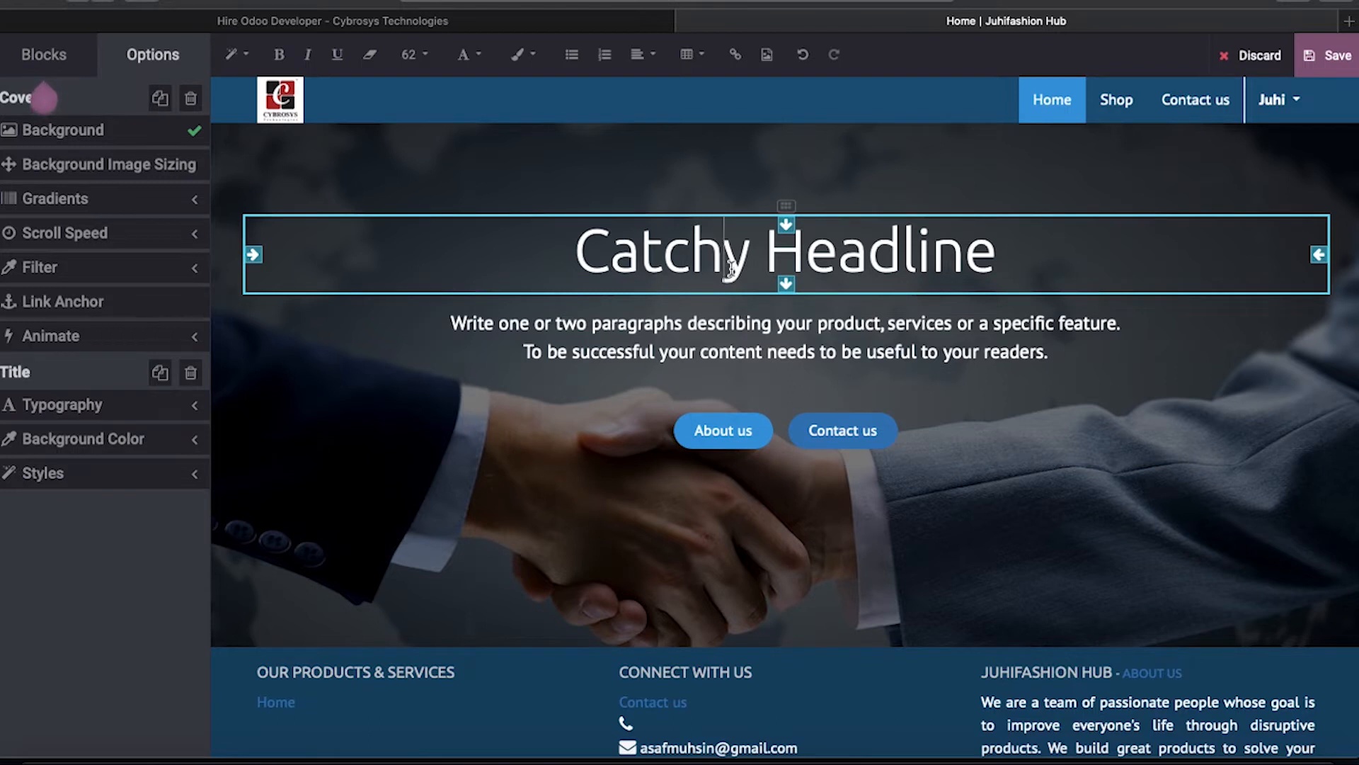
drag(585, 246, 1006, 278)
key(BackSpace)
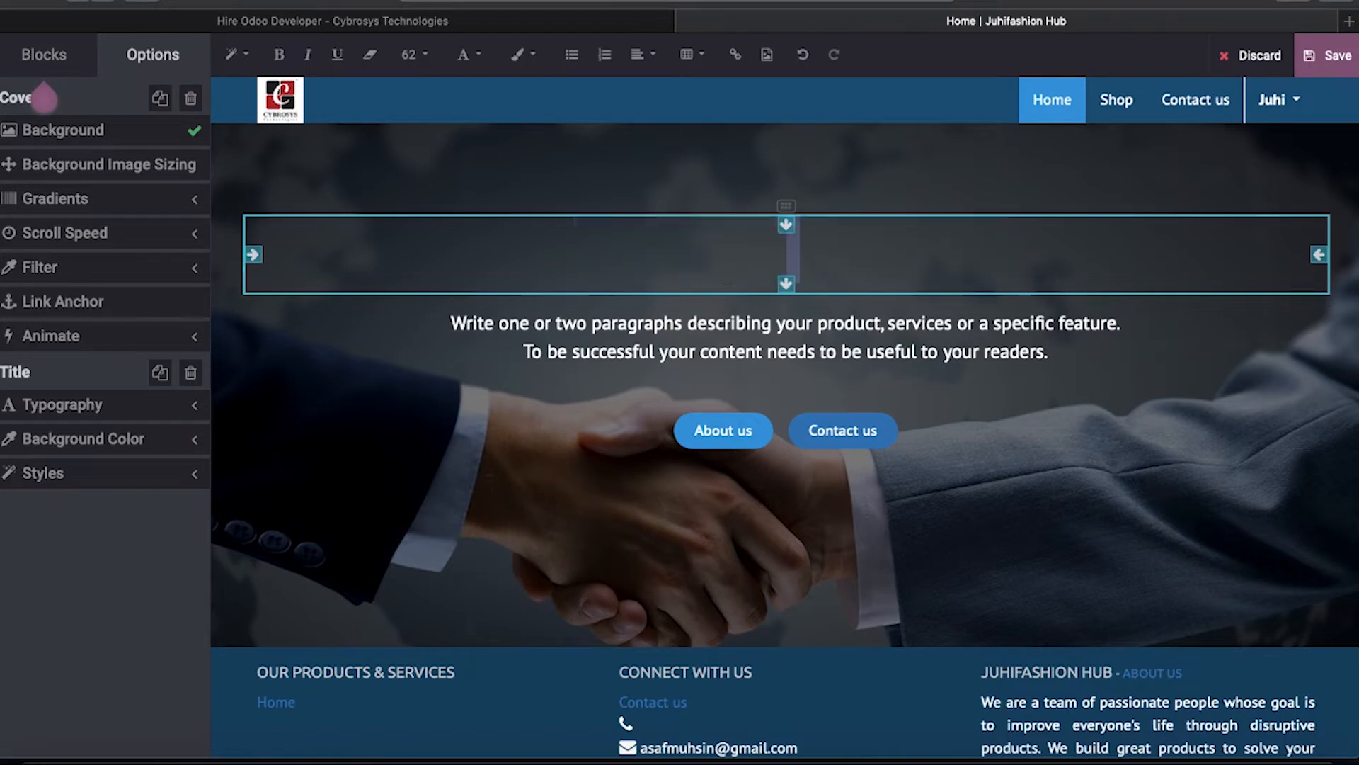
text(@0)
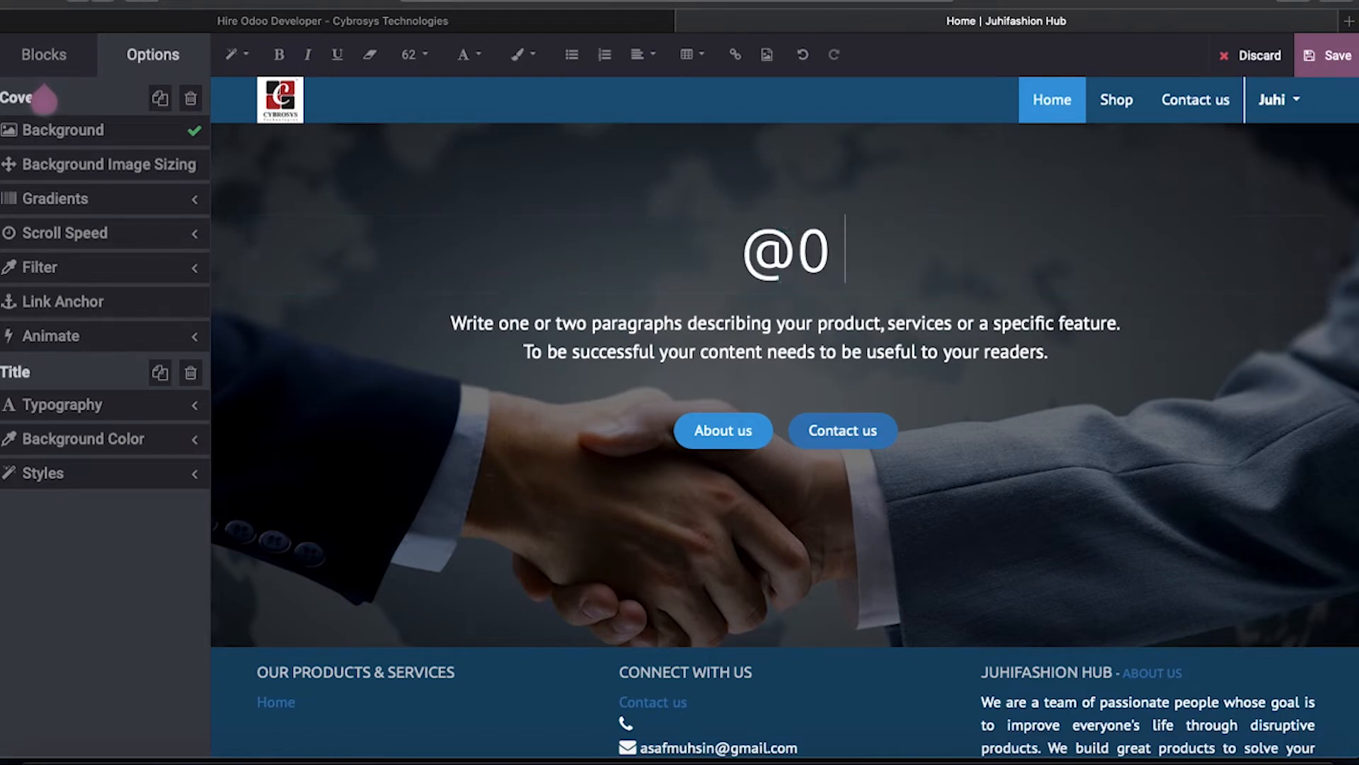
key(BackSpace)
key(BackSpace)
text(@0)
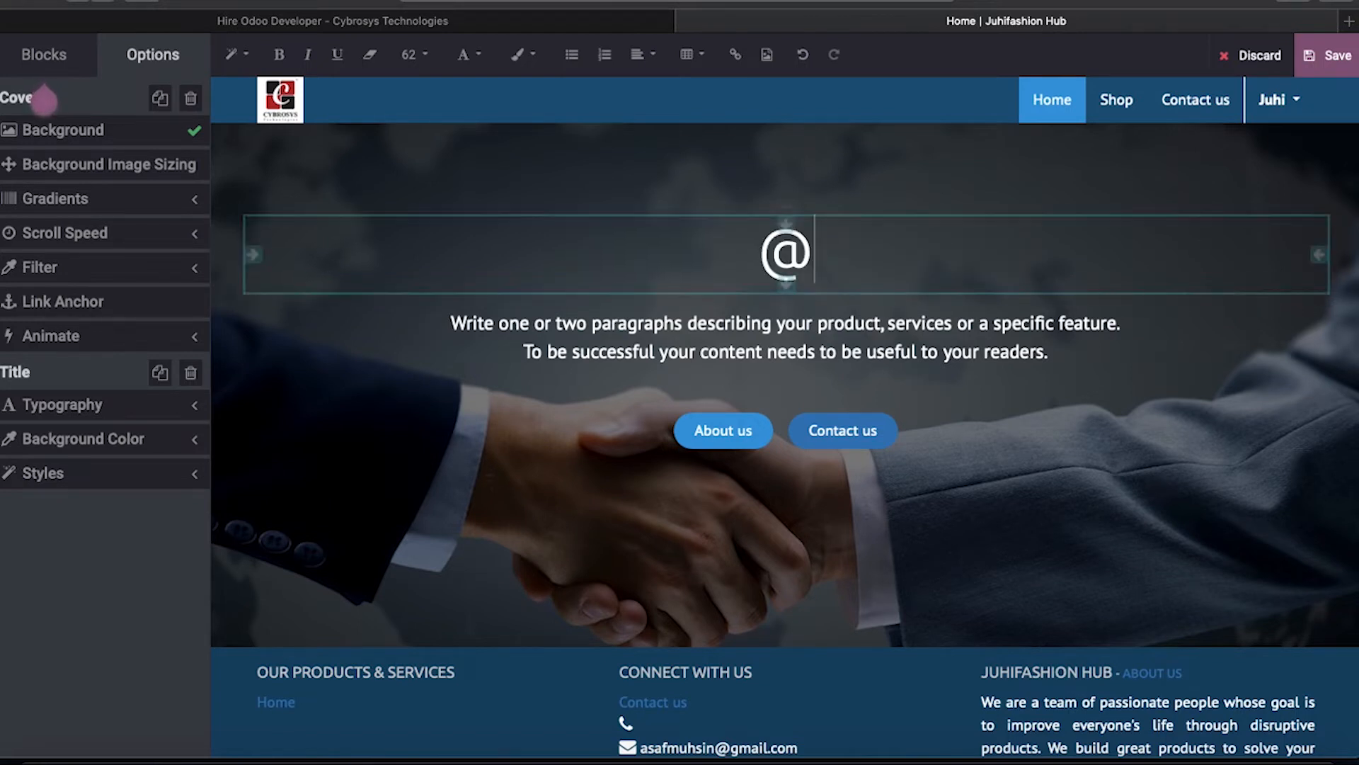
key(BackSpace)
key(BackSpace)
text(20)
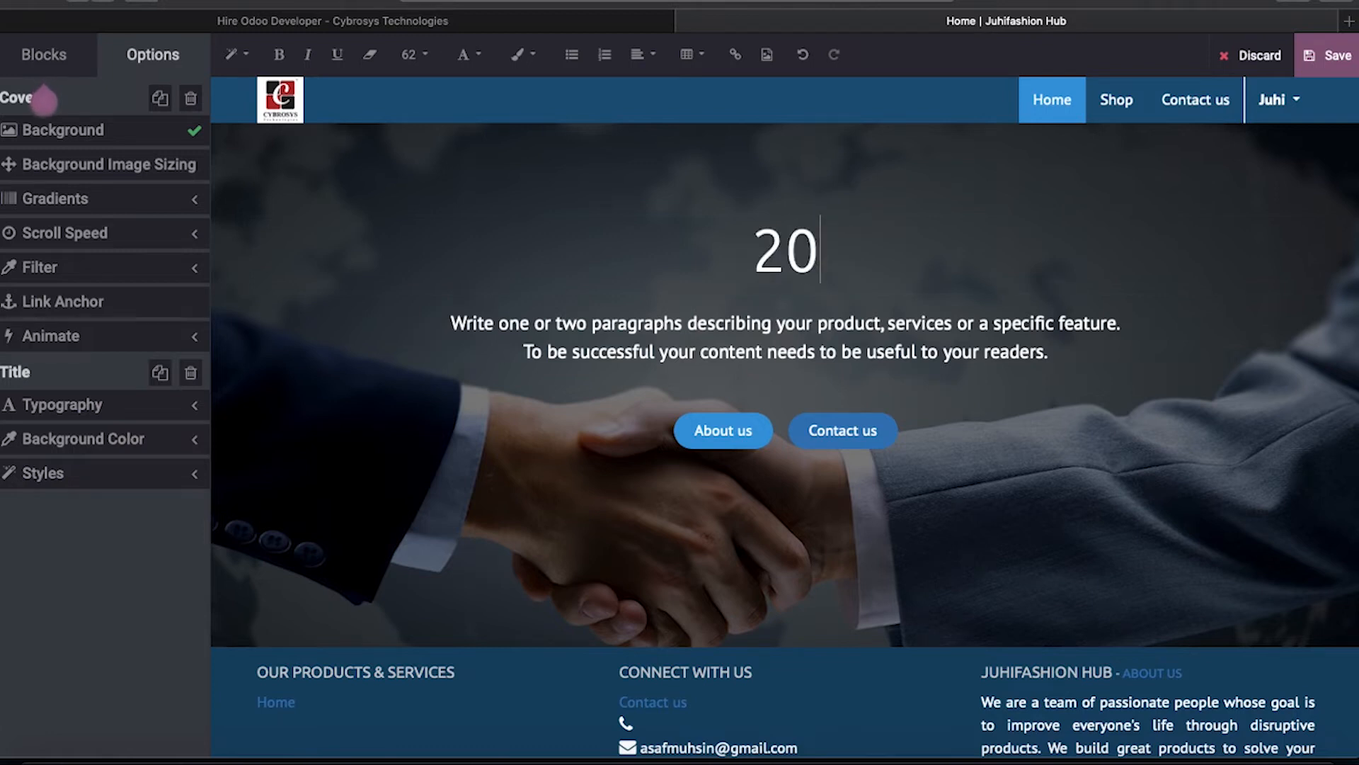
text( % of)
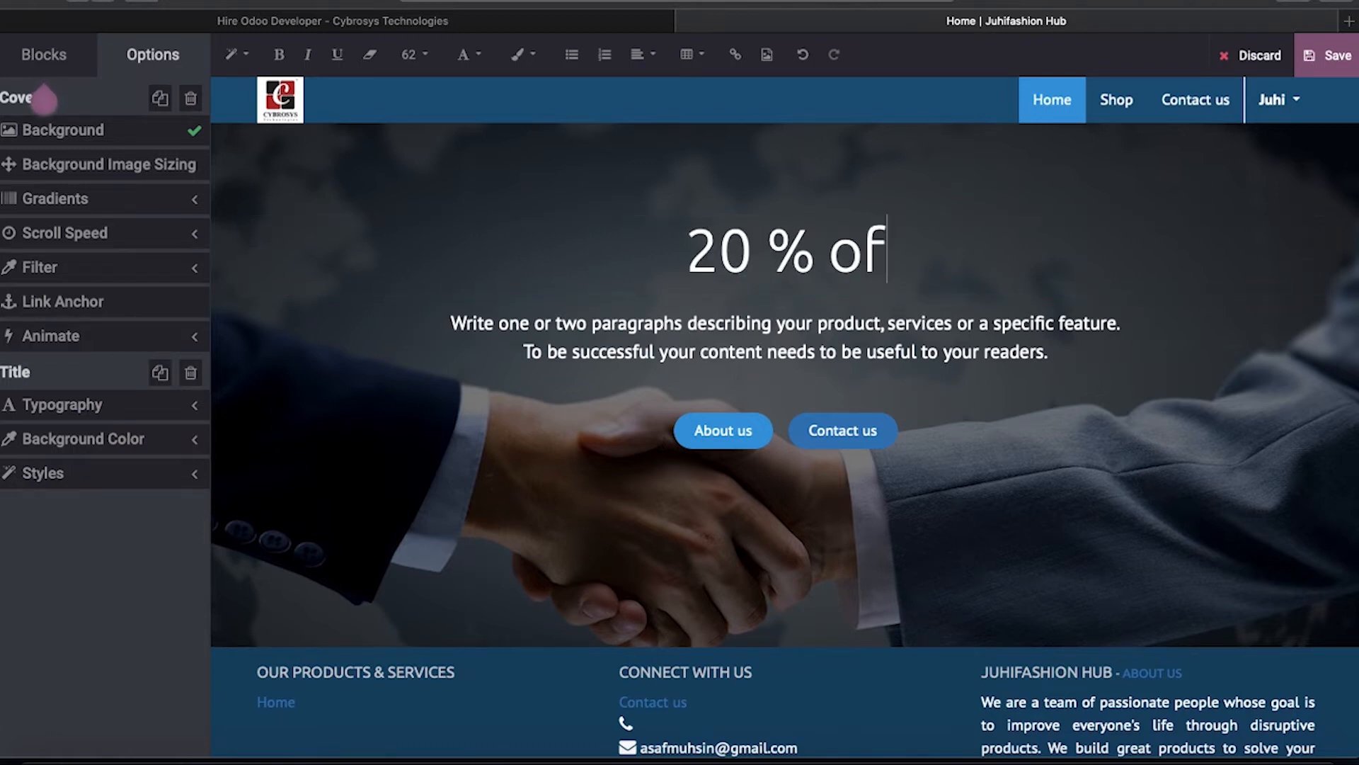
text(fer on a)
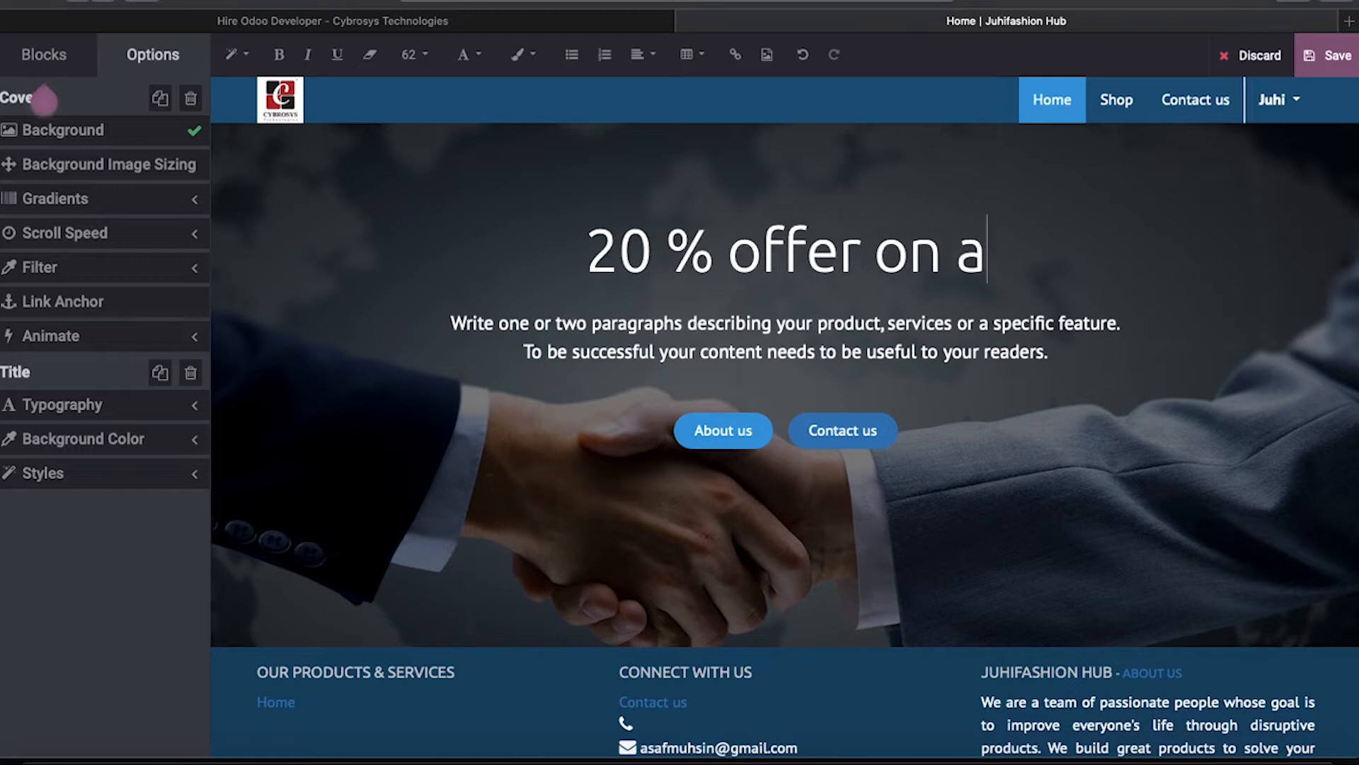
text(ll prd)
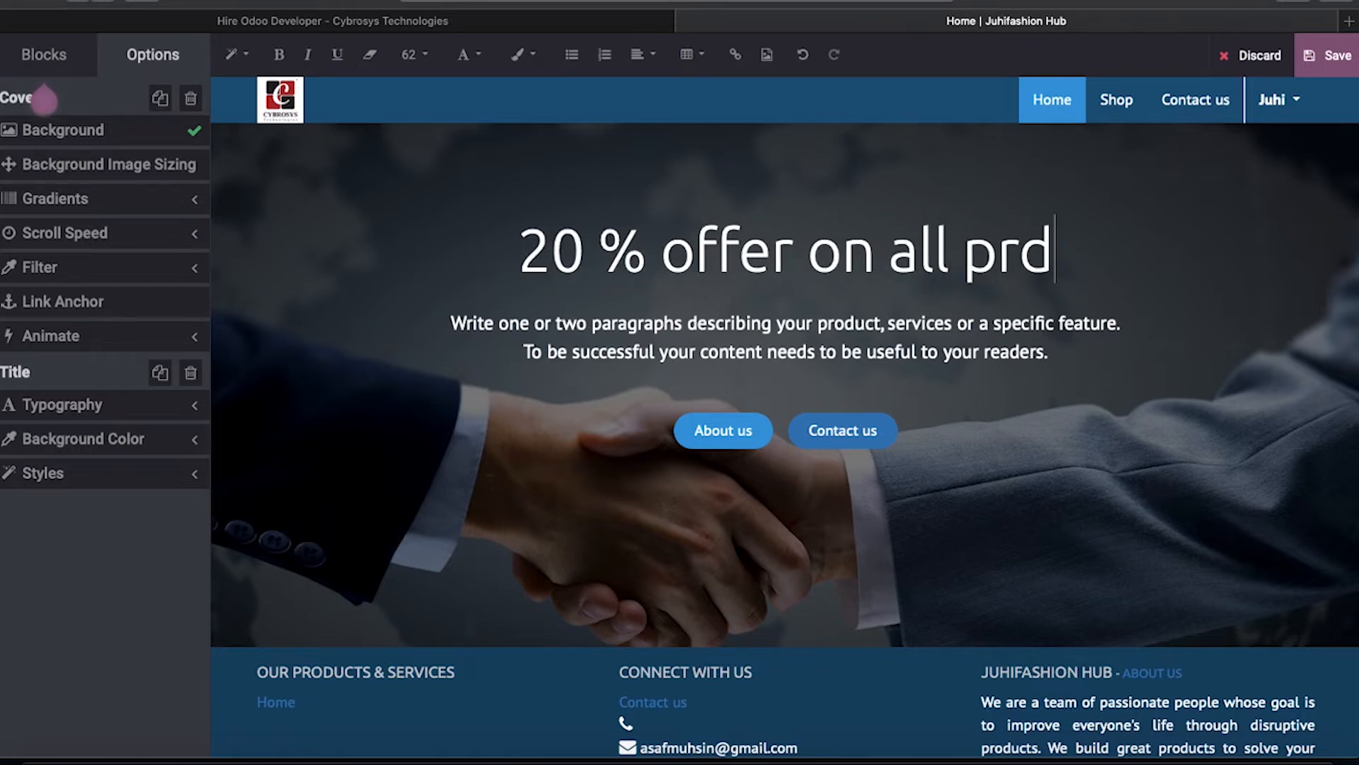
key(BackSpace)
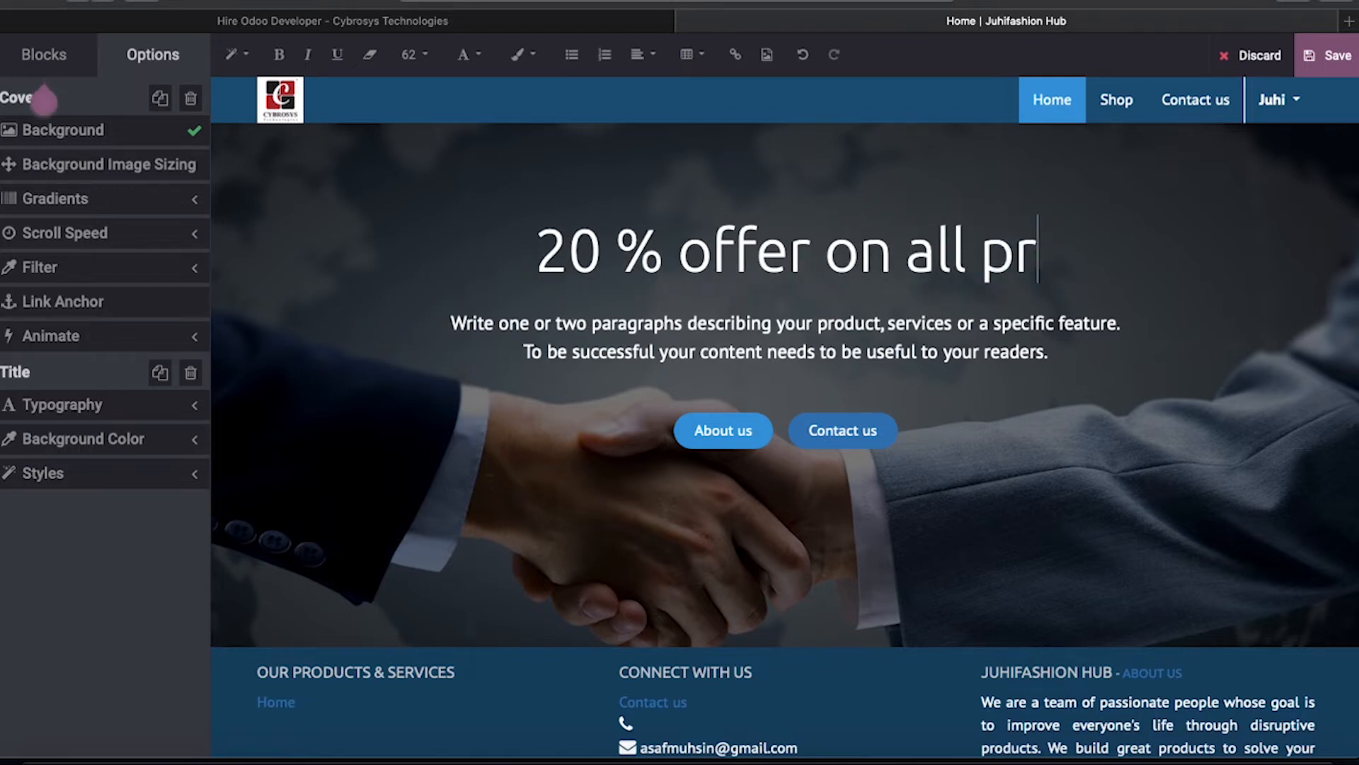
text(oducts)
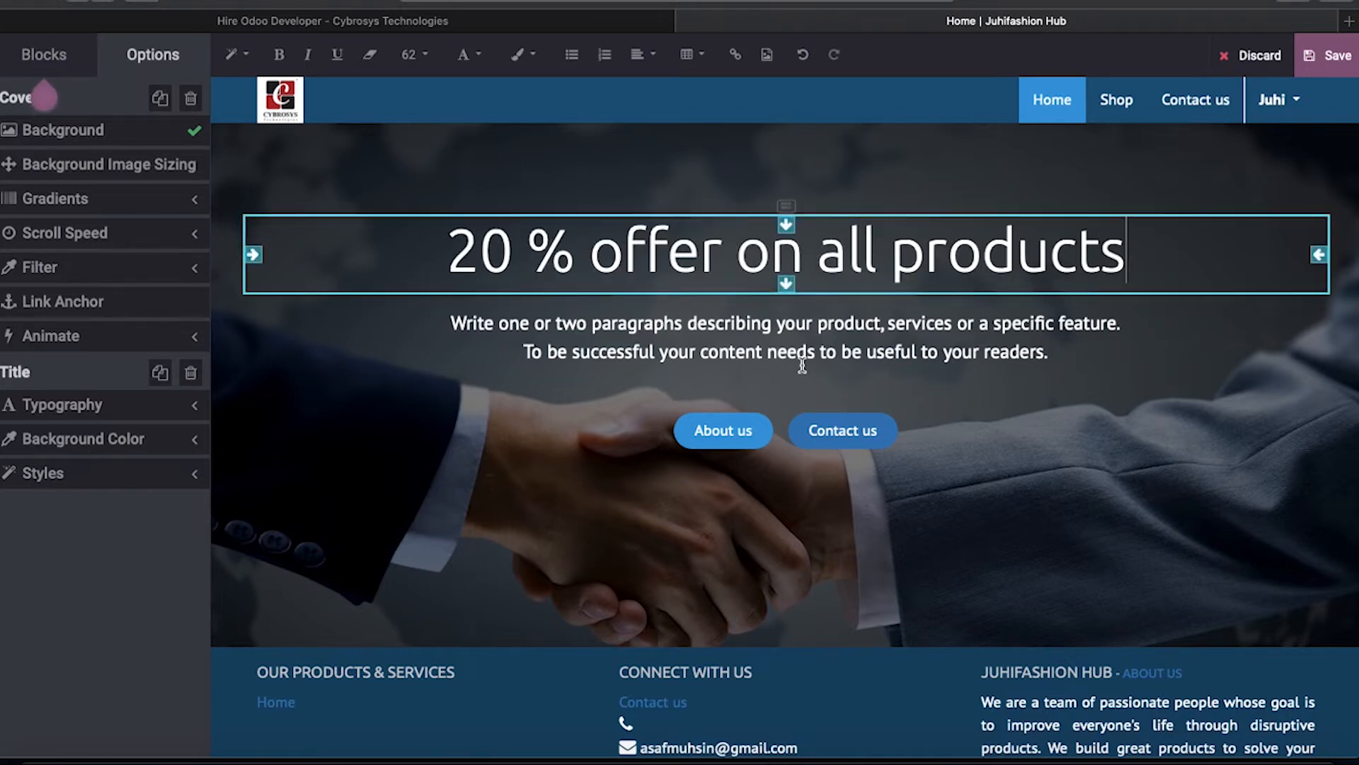
click(1335, 64)
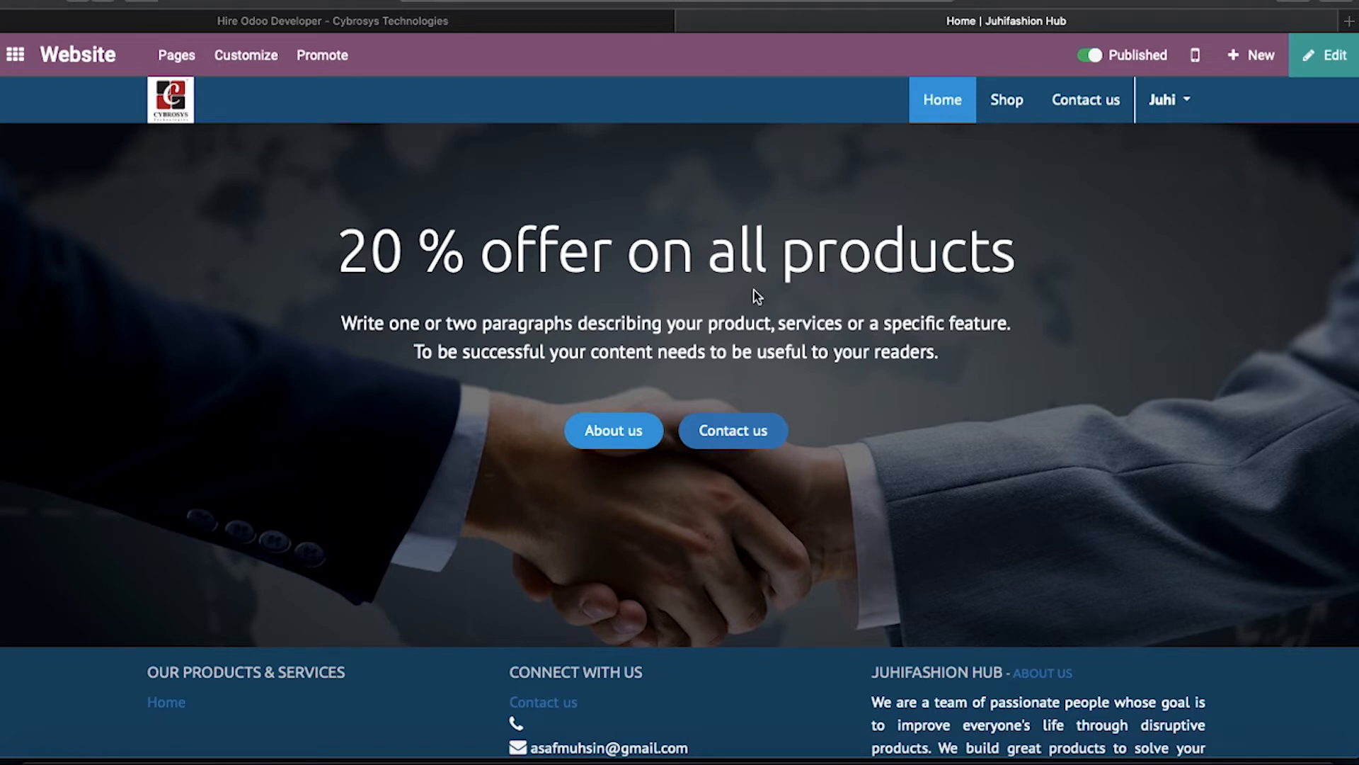
Step: Reopen the Home page for editing and upload Cover Image.jpeg as the Cover block's background, using the optimized version
click(1335, 56)
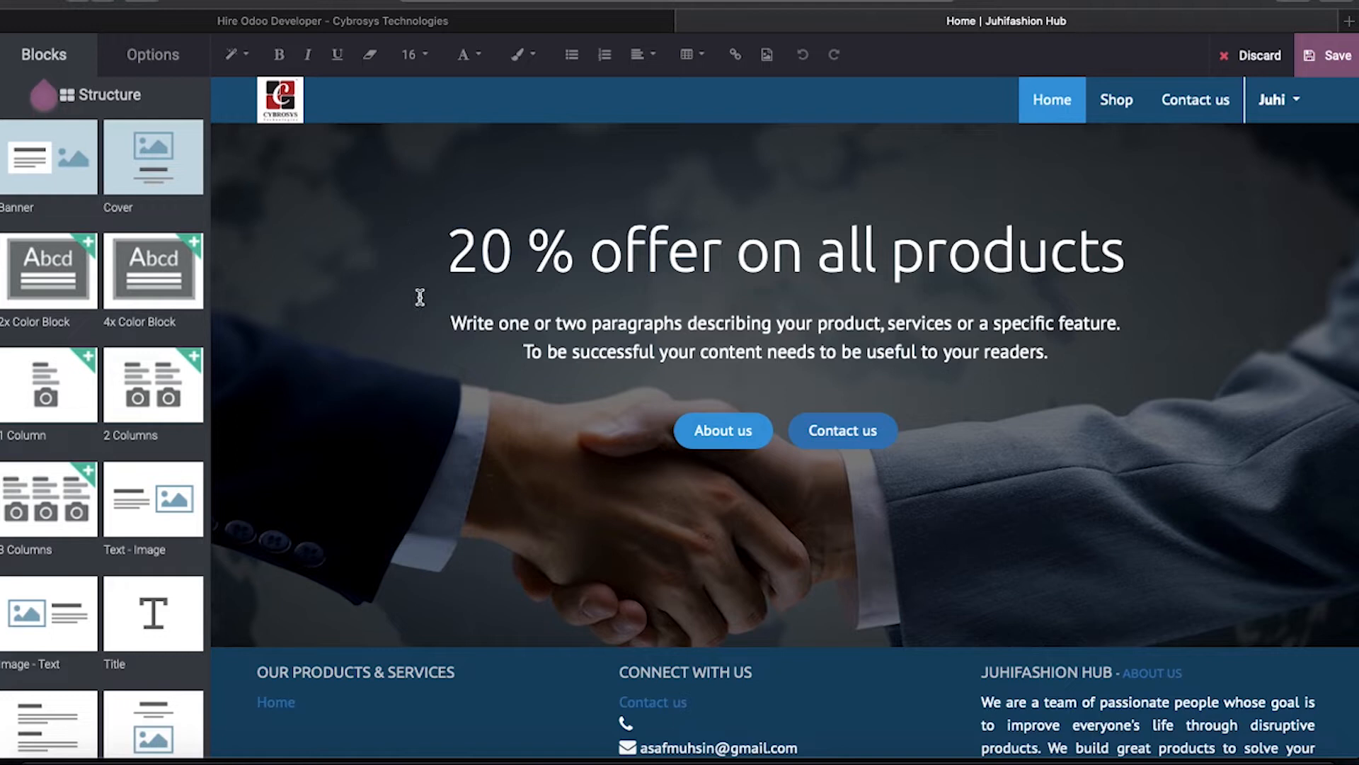
click(395, 243)
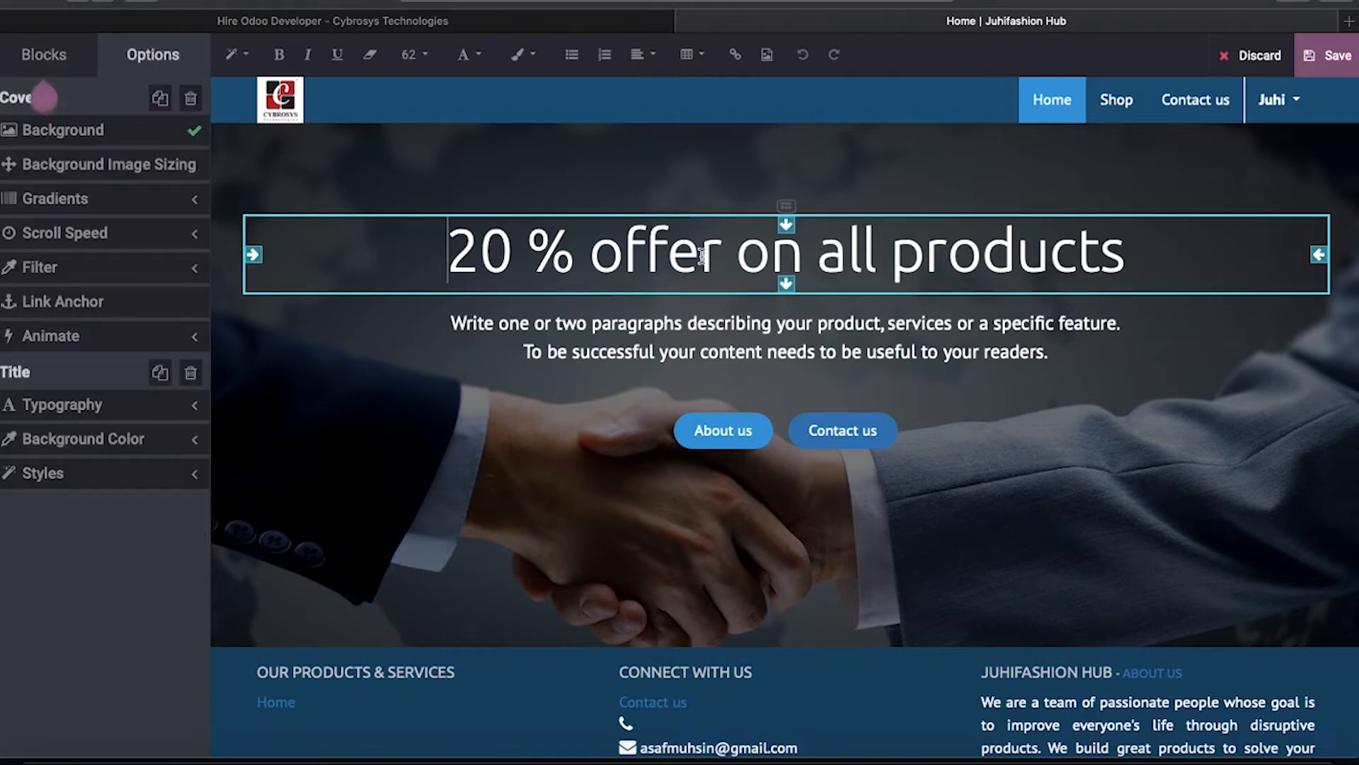
click(112, 135)
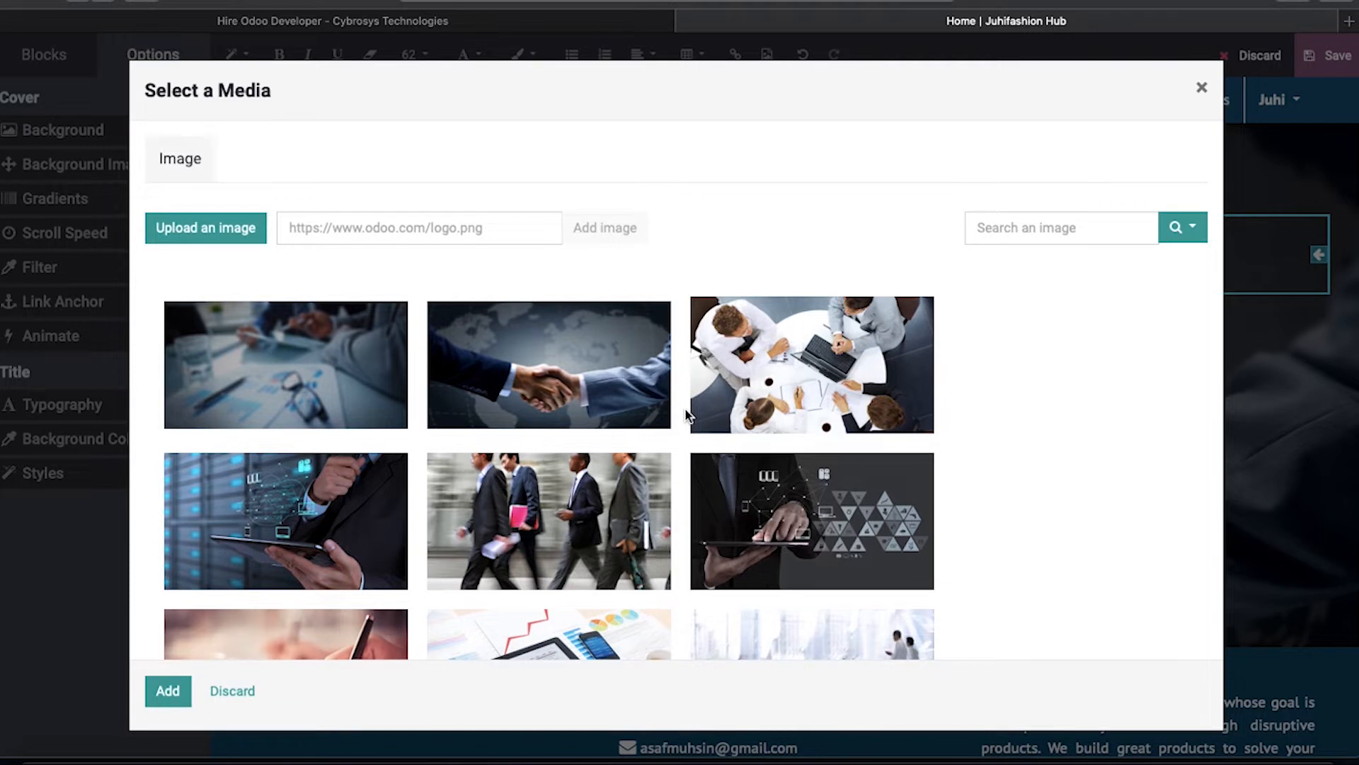
click(204, 228)
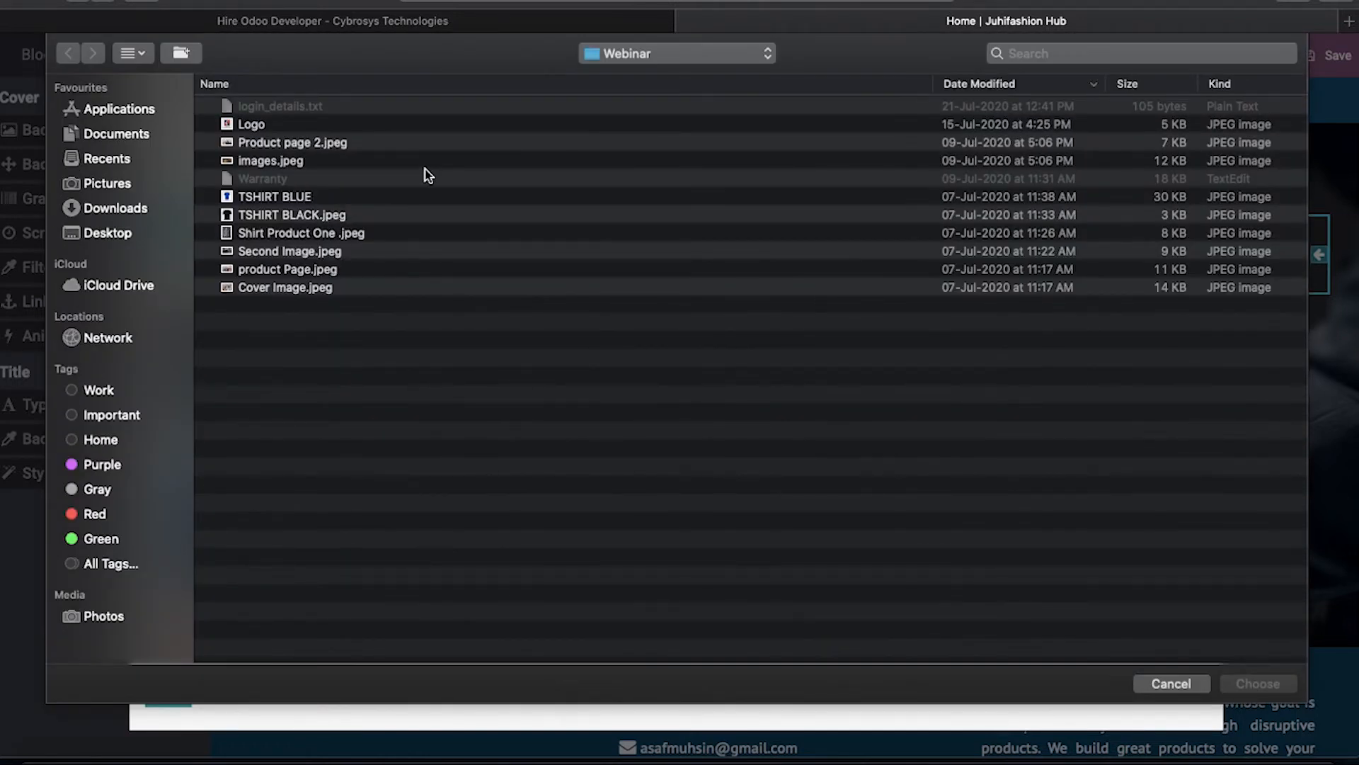
click(319, 289)
click(1270, 687)
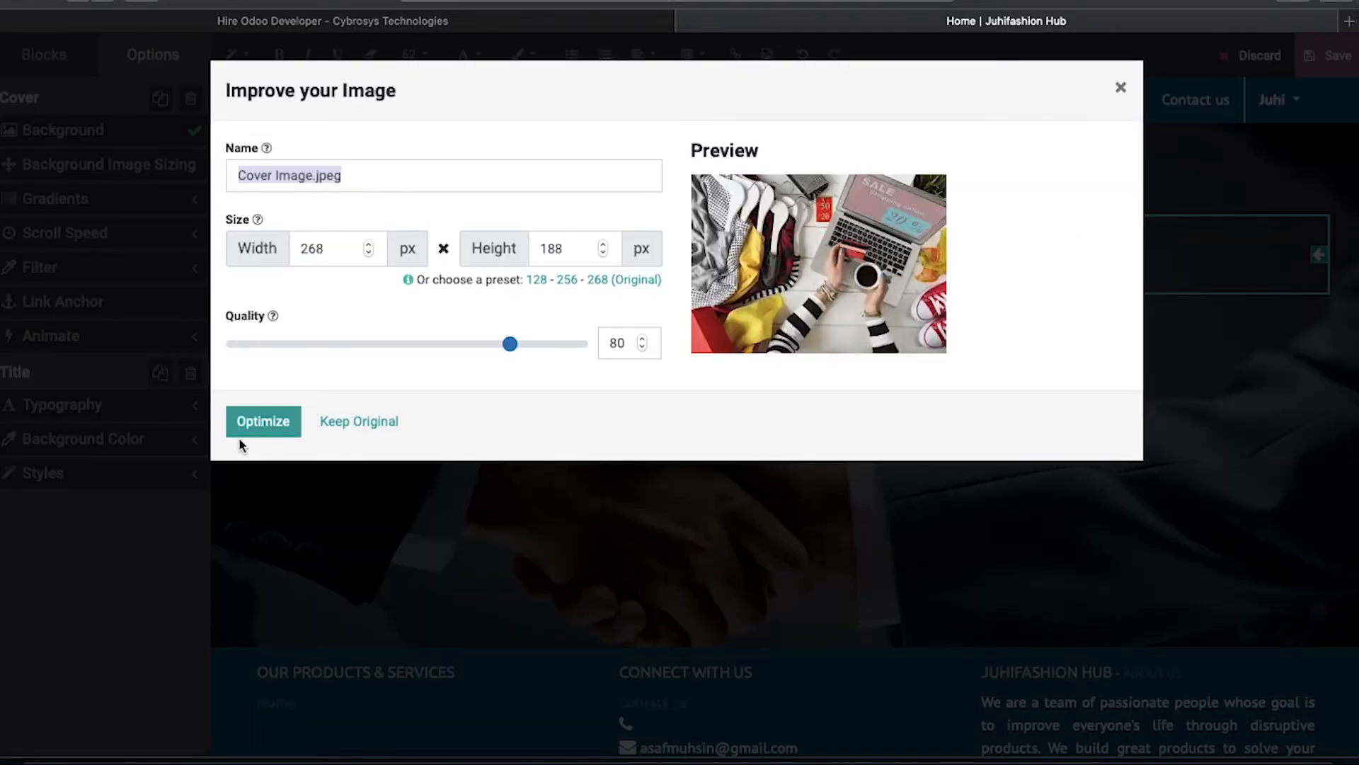
click(264, 432)
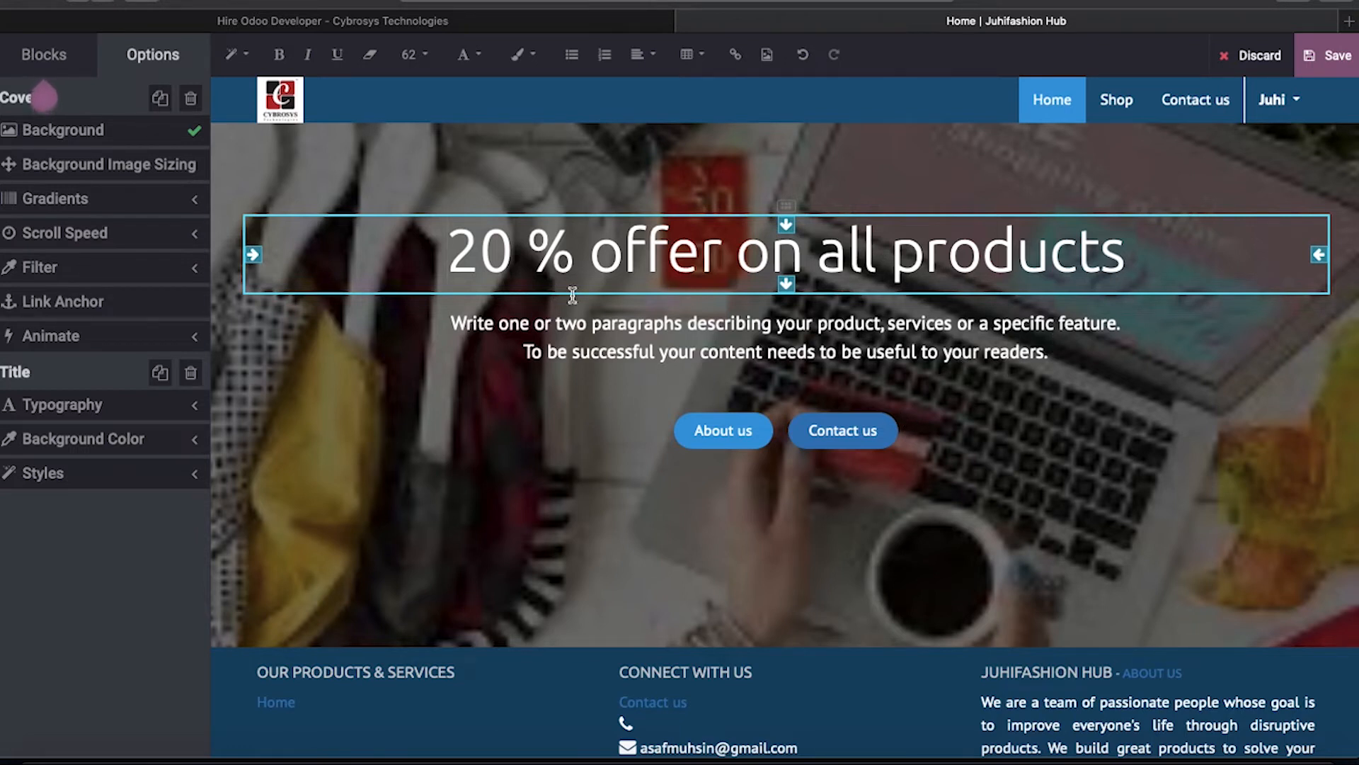
Step: Add a Picture building block below the Cover block and delete its sample photo
click(70, 56)
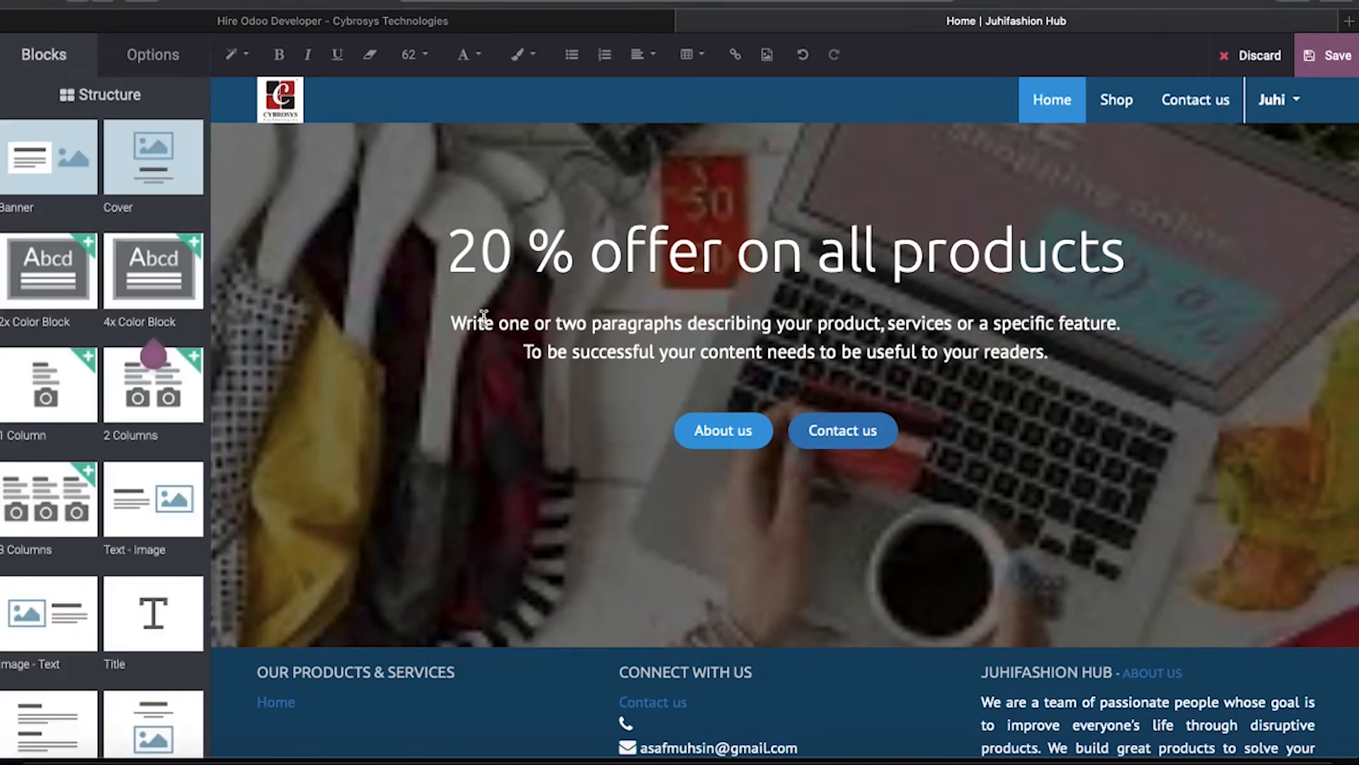
scroll(482, 312, down, 3)
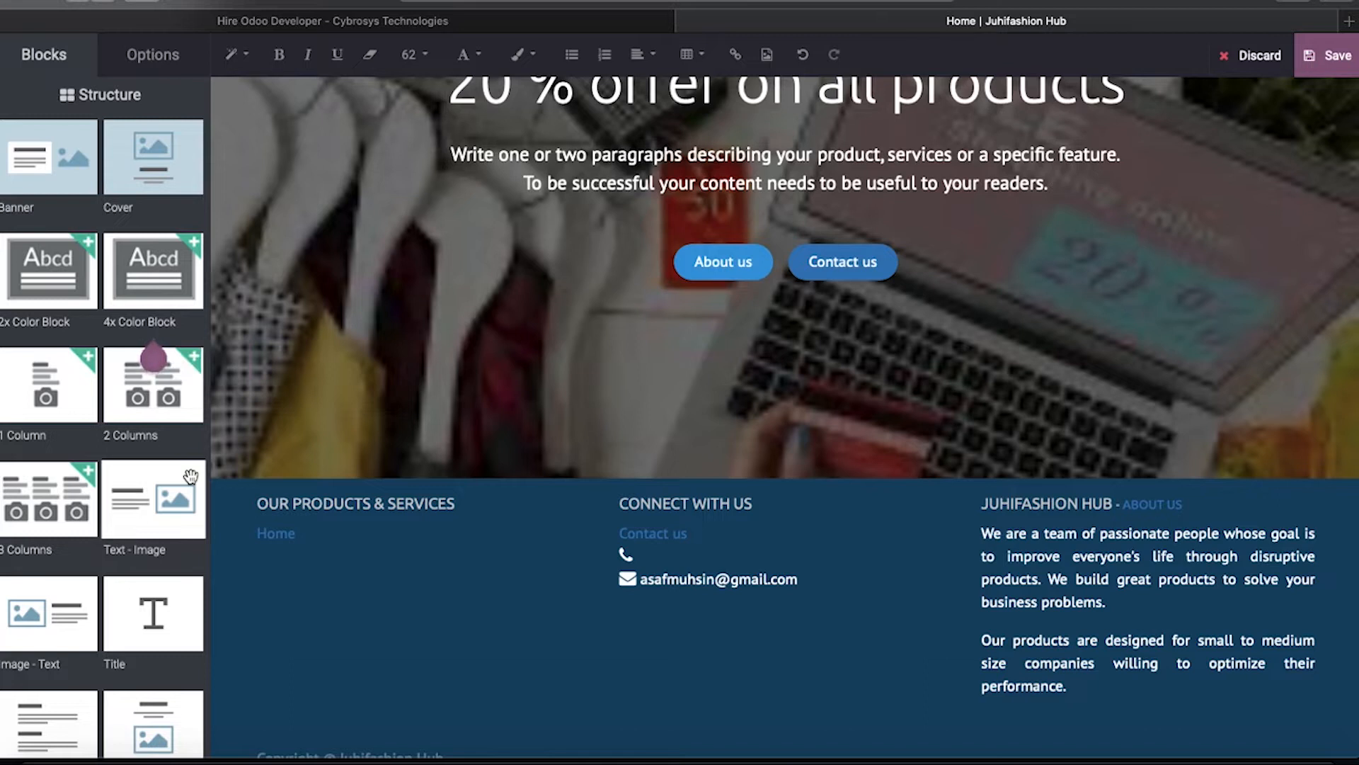
scroll(167, 543, down, 3)
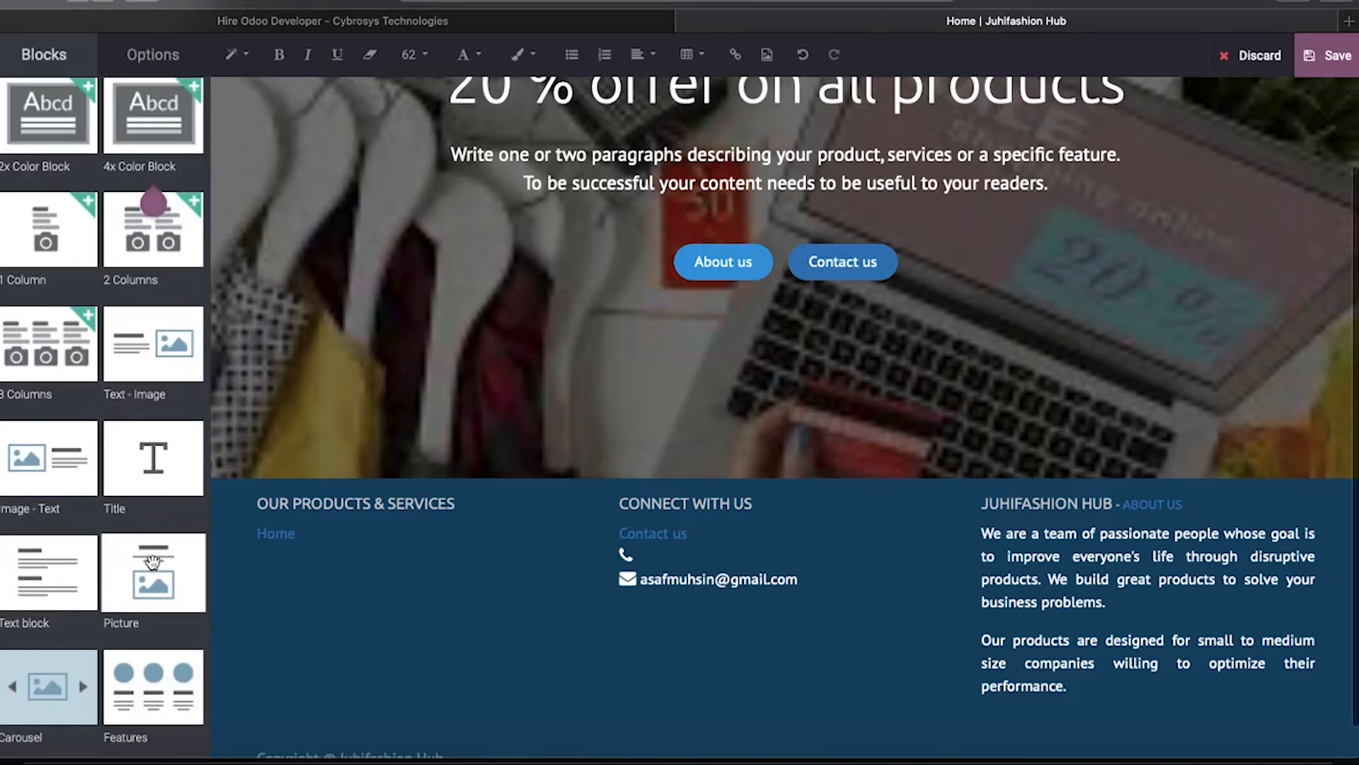
drag(163, 556, 625, 505)
scroll(668, 464, up, 2)
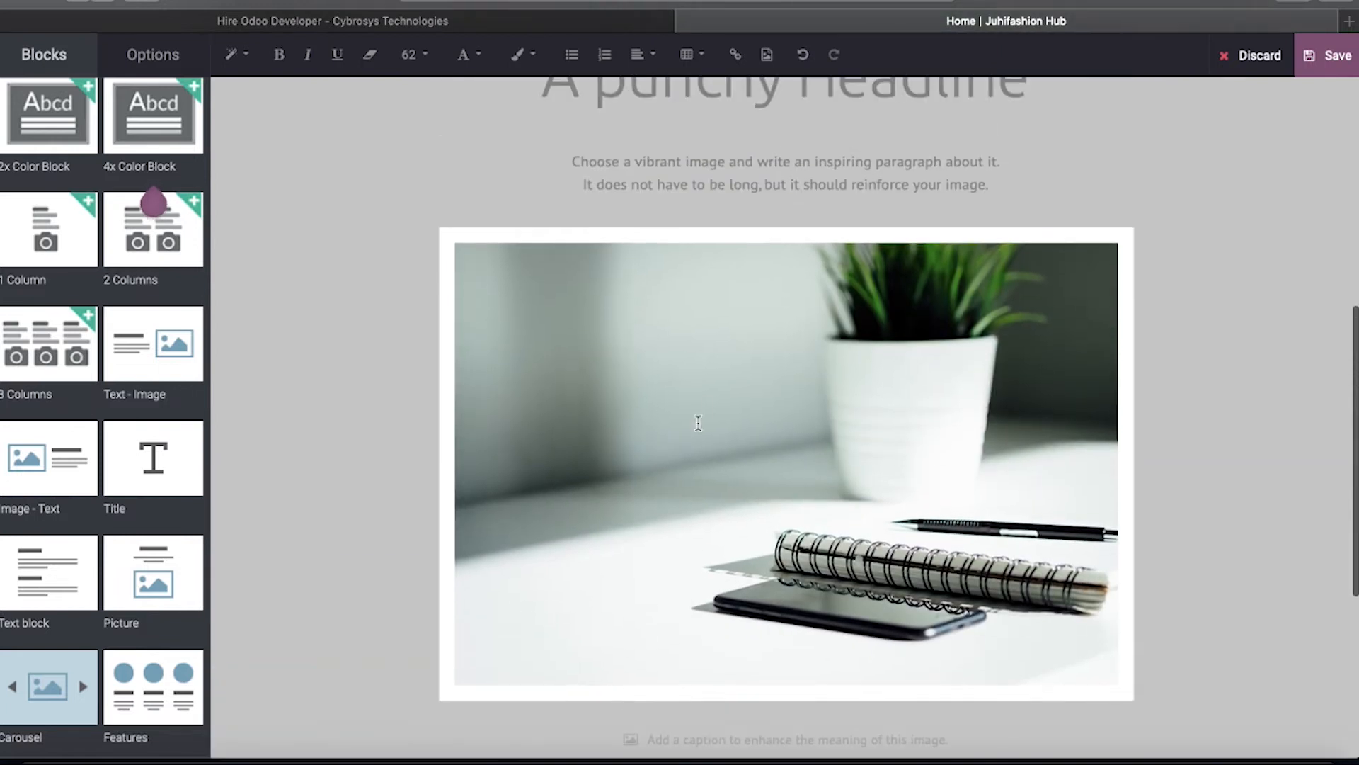
scroll(885, 277, up, 2)
scroll(885, 278, down, 1)
scroll(885, 278, down, 3)
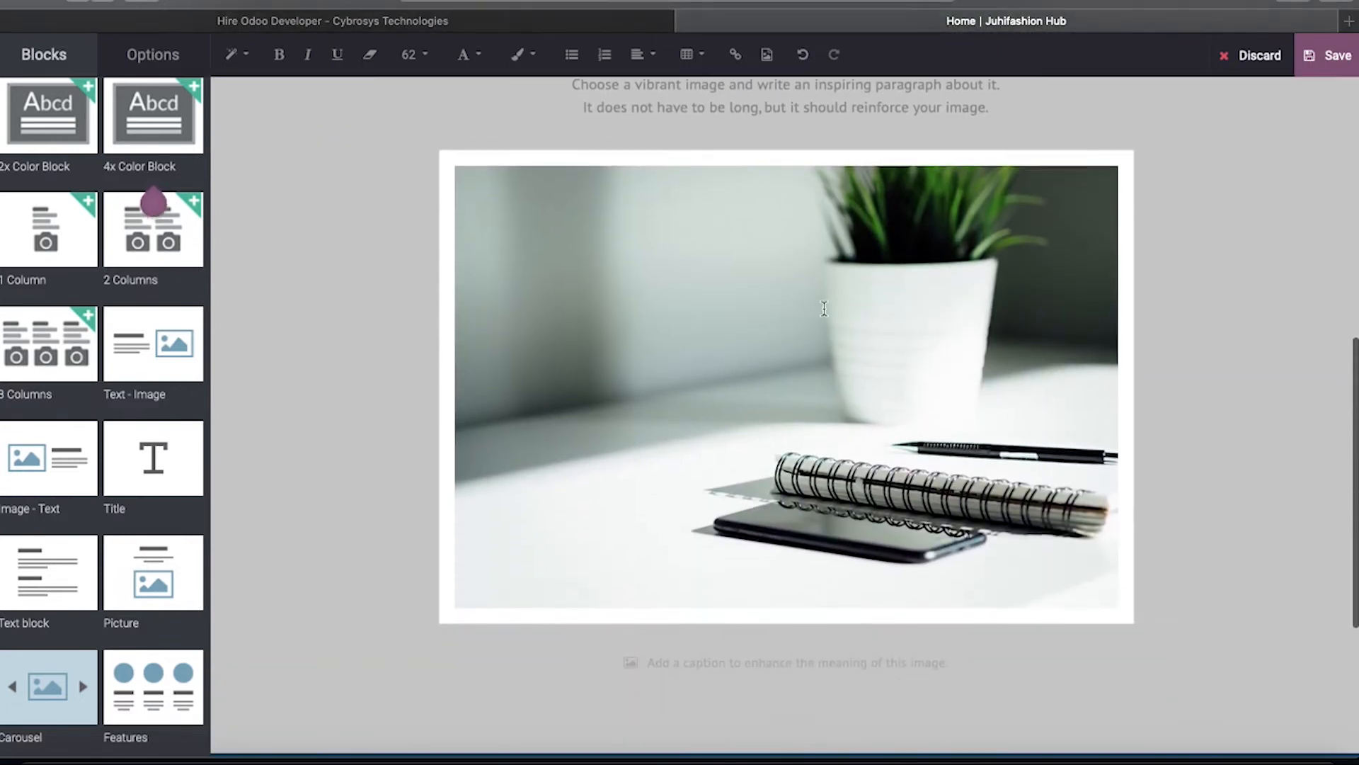
click(788, 333)
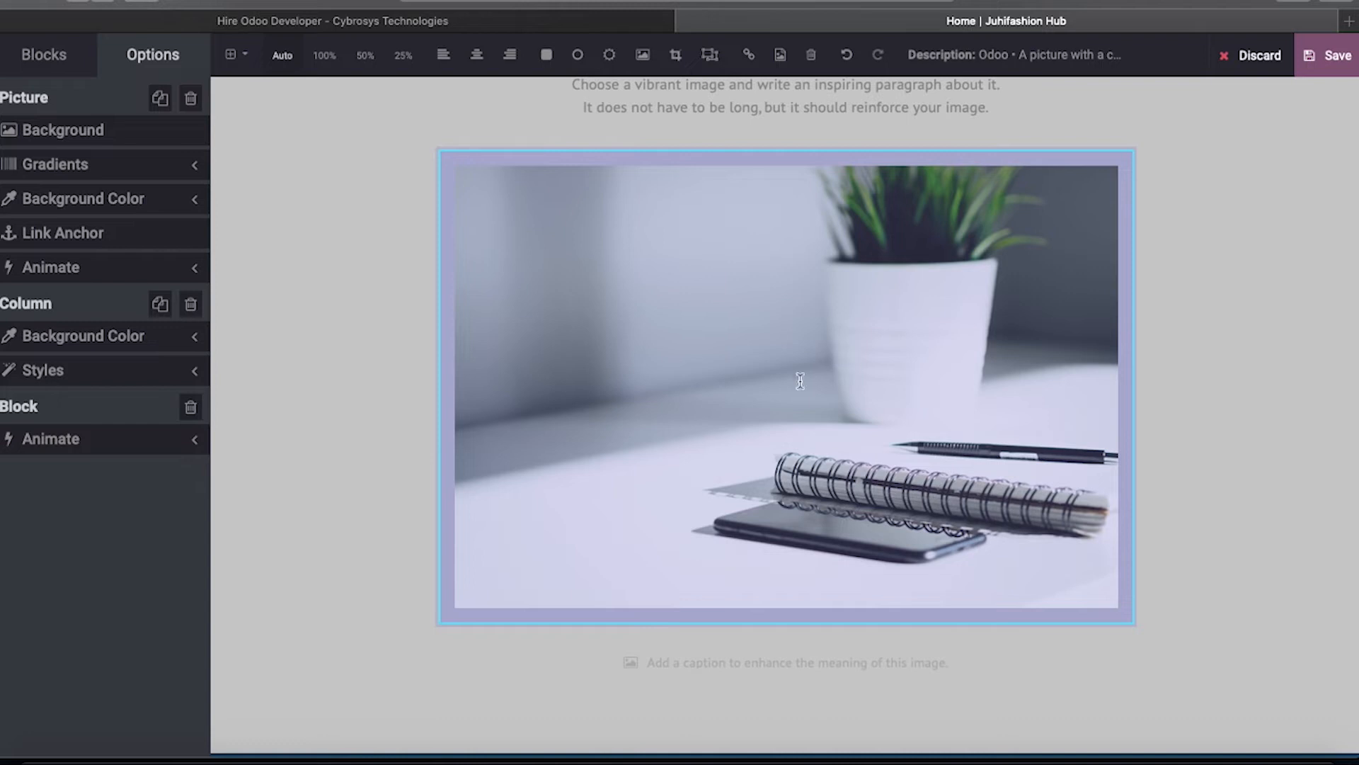
click(192, 408)
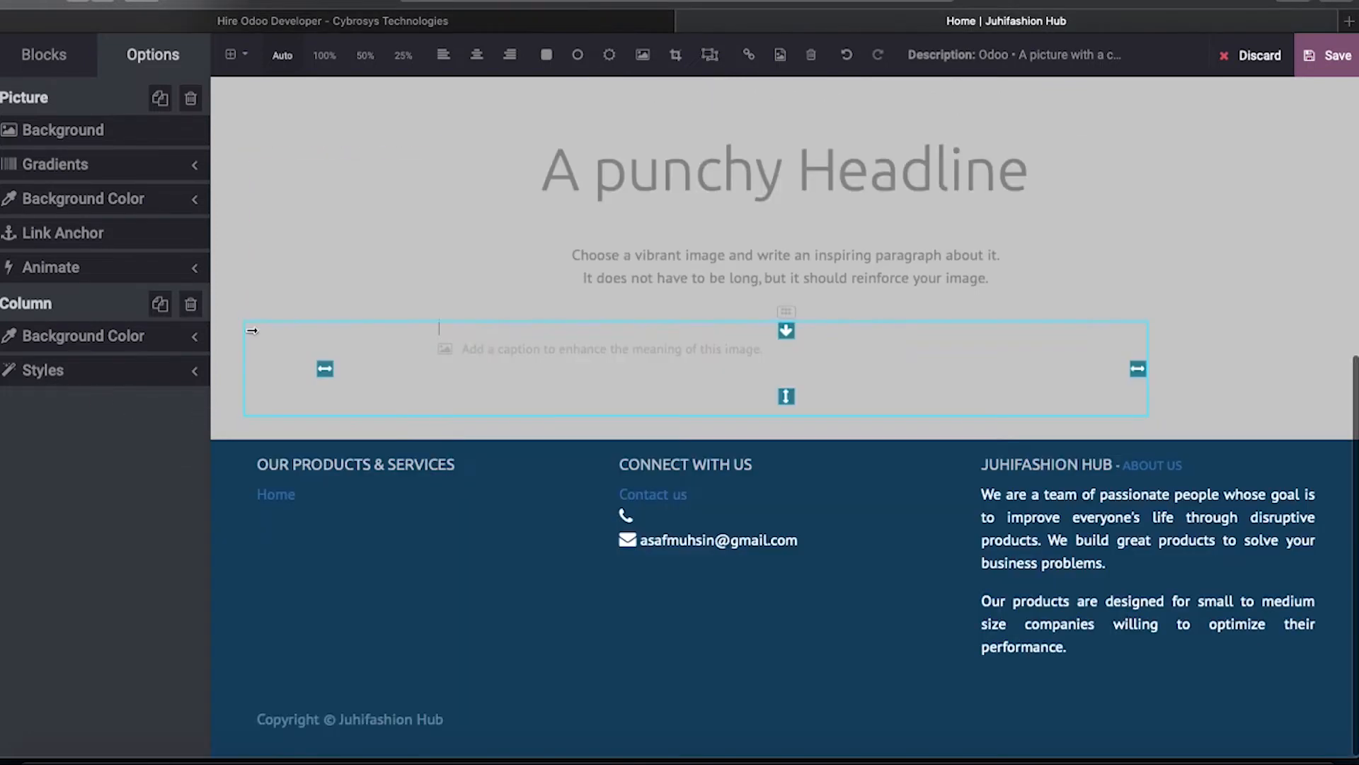
Step: Upload Second Image.jpeg as the Picture block's background, using the optimized version
scroll(843, 287, up, 3)
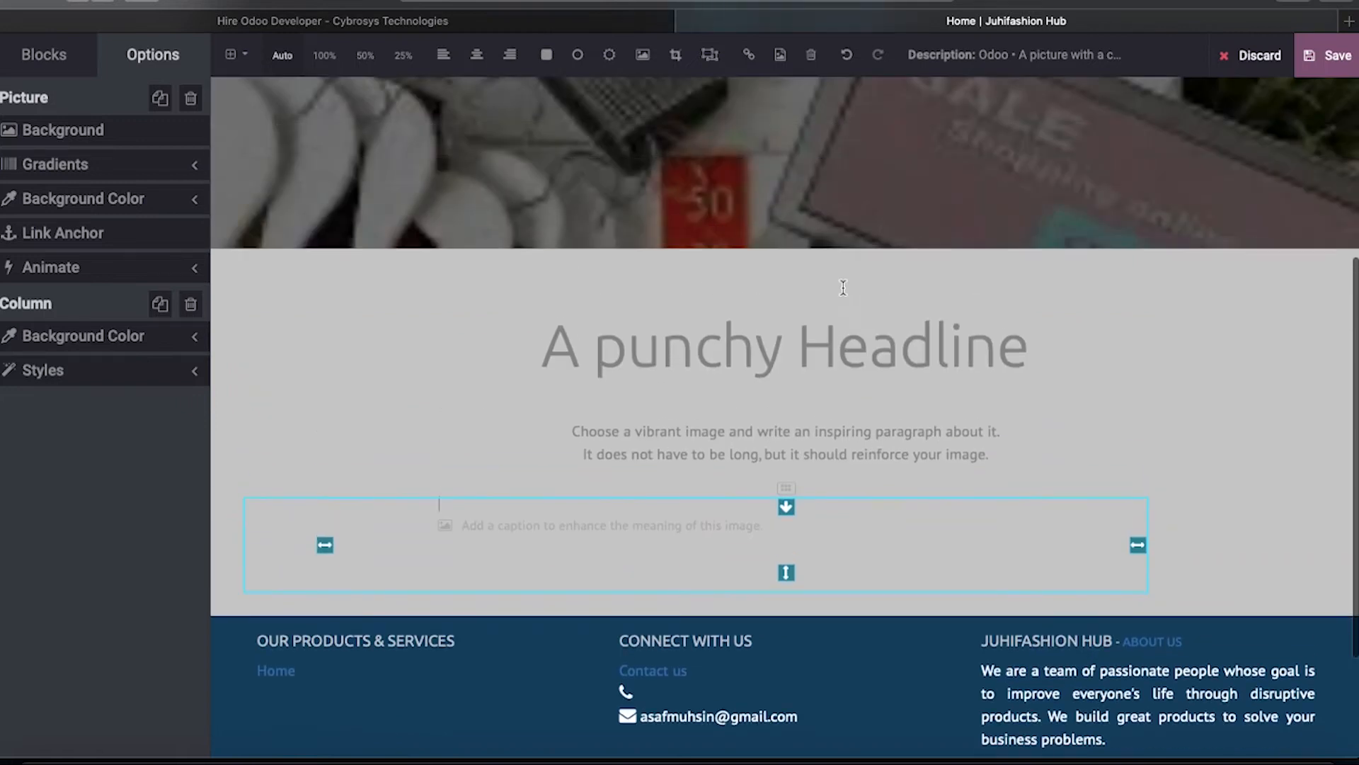
click(445, 342)
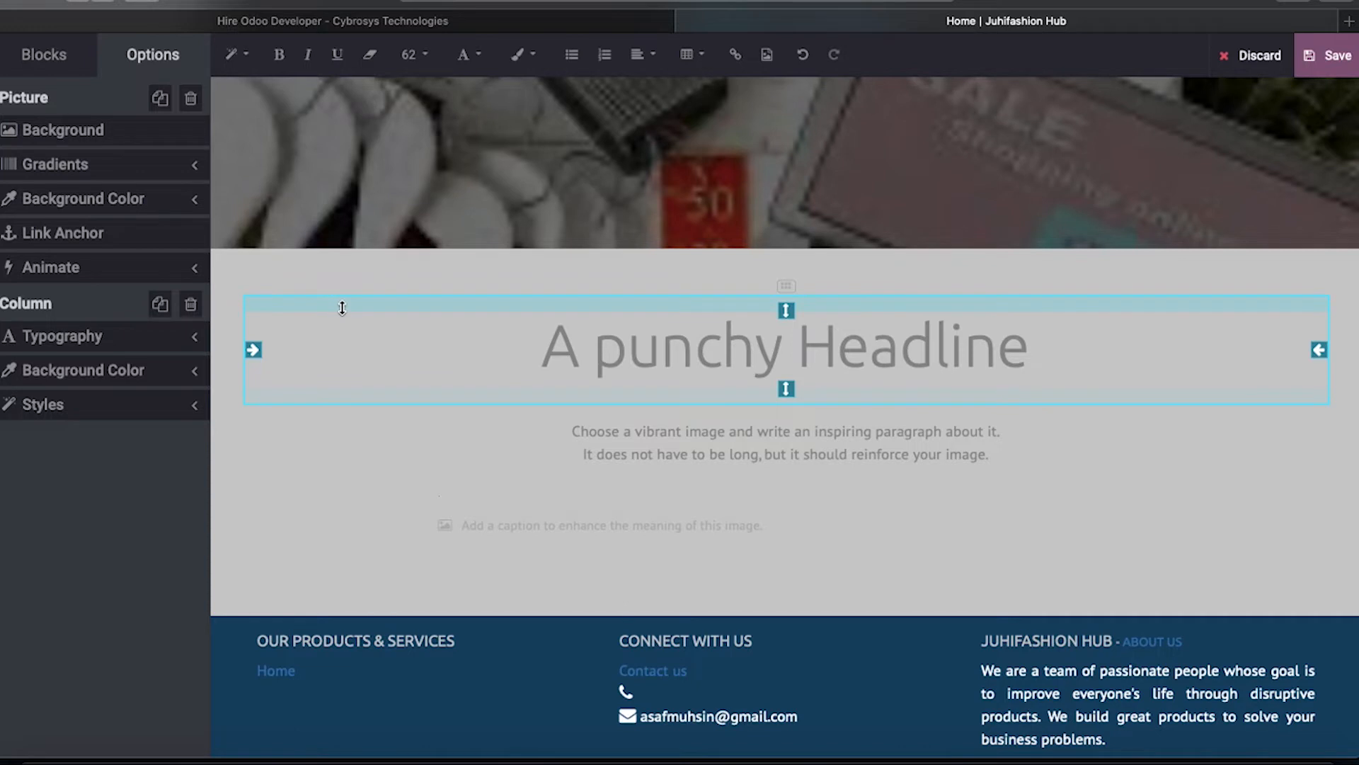
click(101, 133)
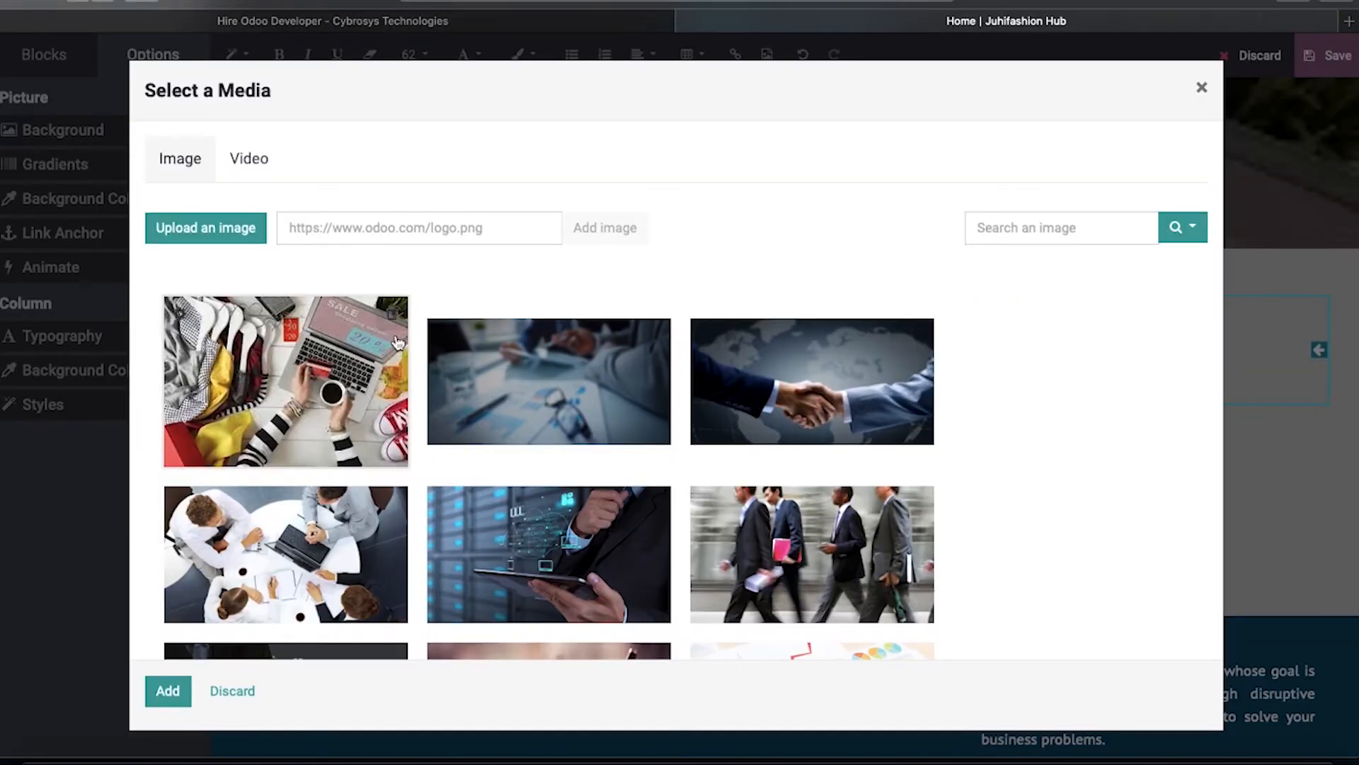
click(250, 234)
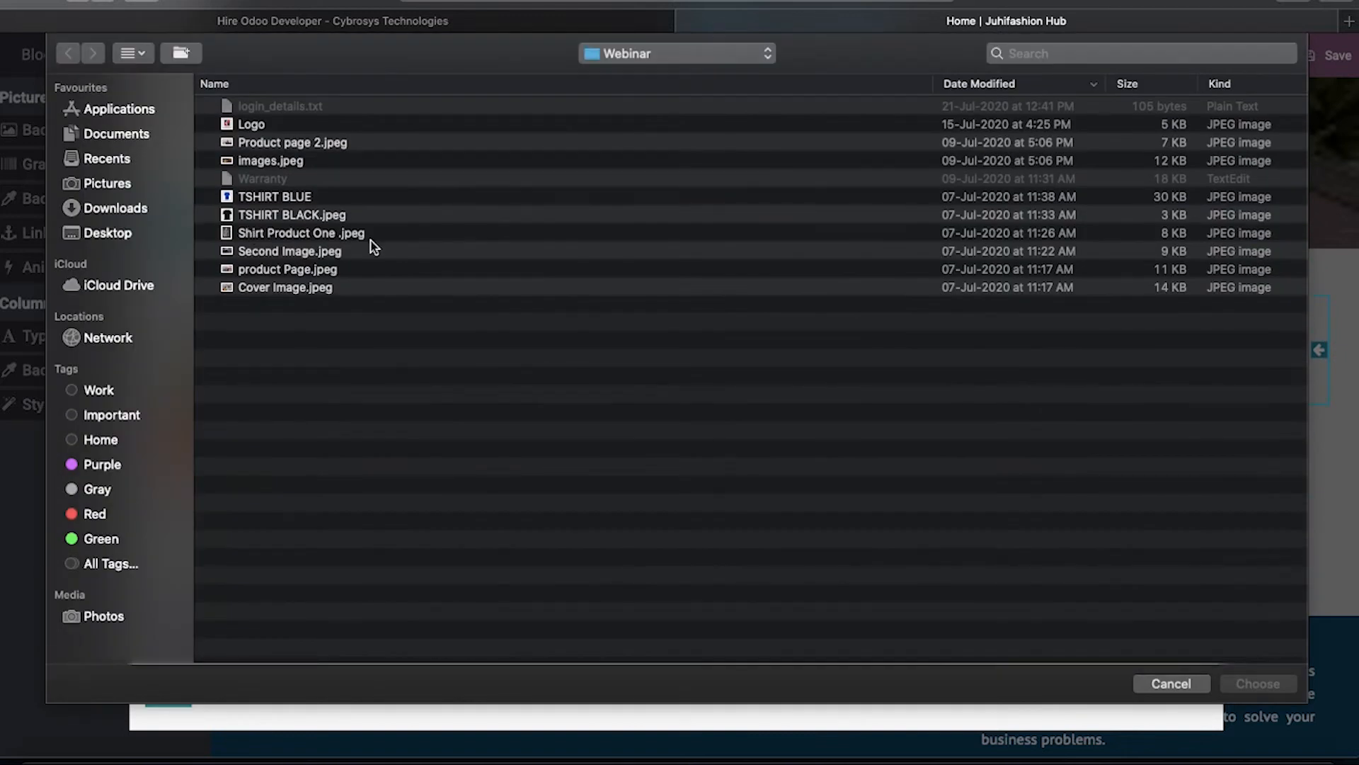
click(314, 253)
click(1274, 684)
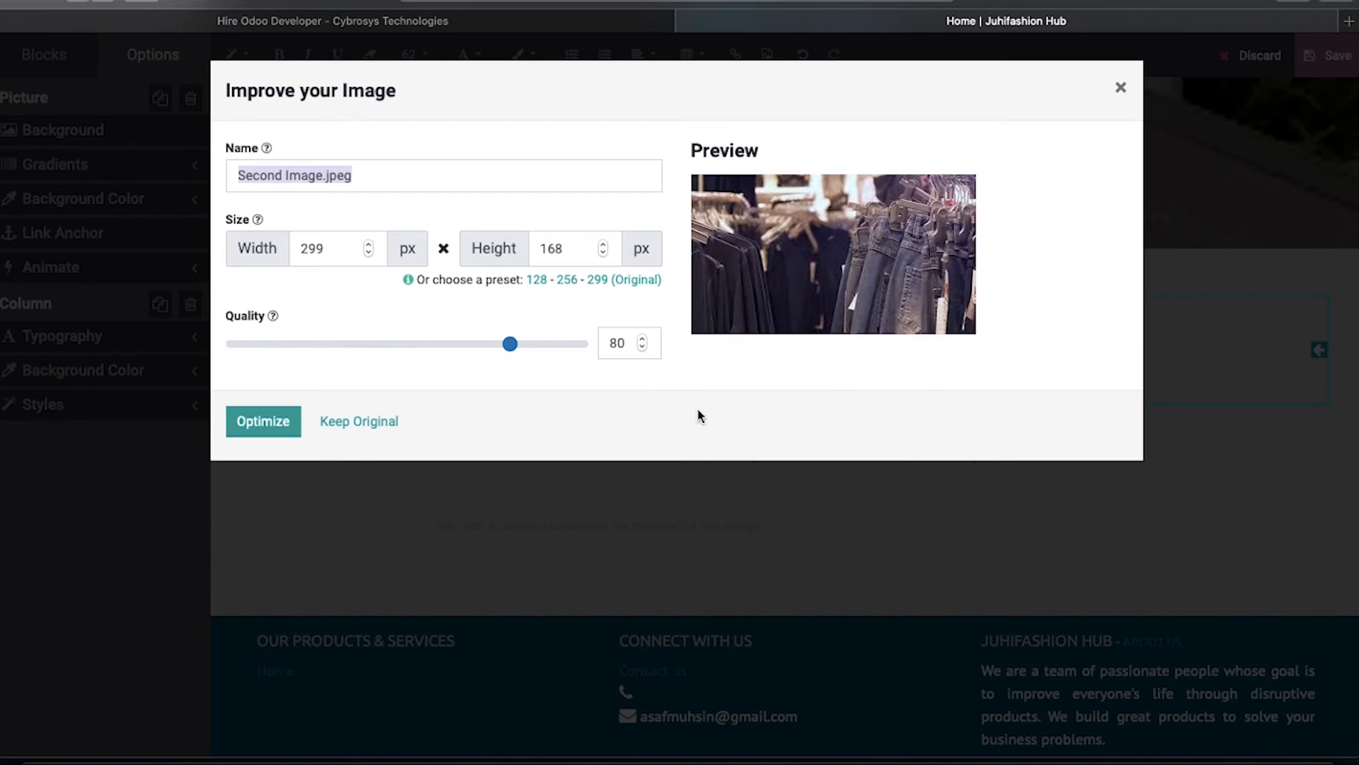
click(281, 422)
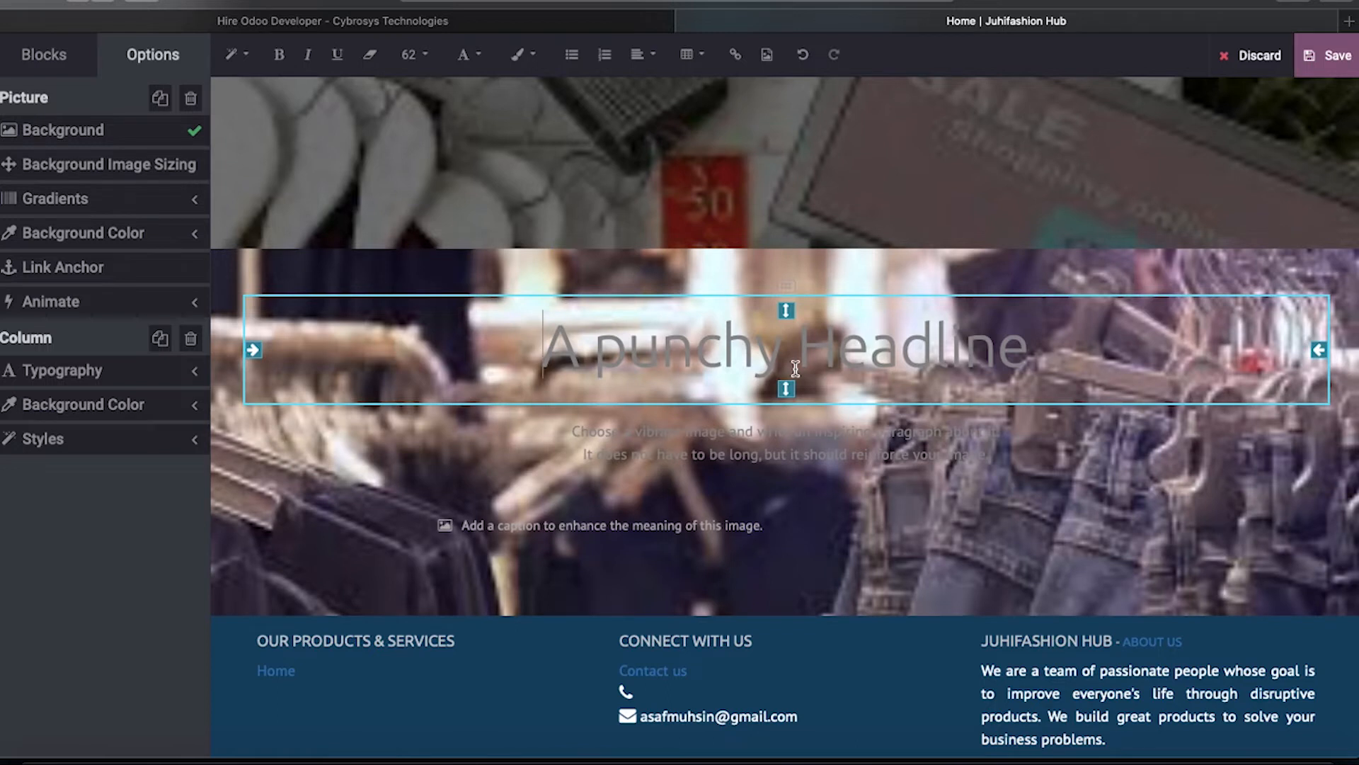
Step: Look through the available building blocks in the Structure, Features and Effects groups
drag(560, 350, 1060, 363)
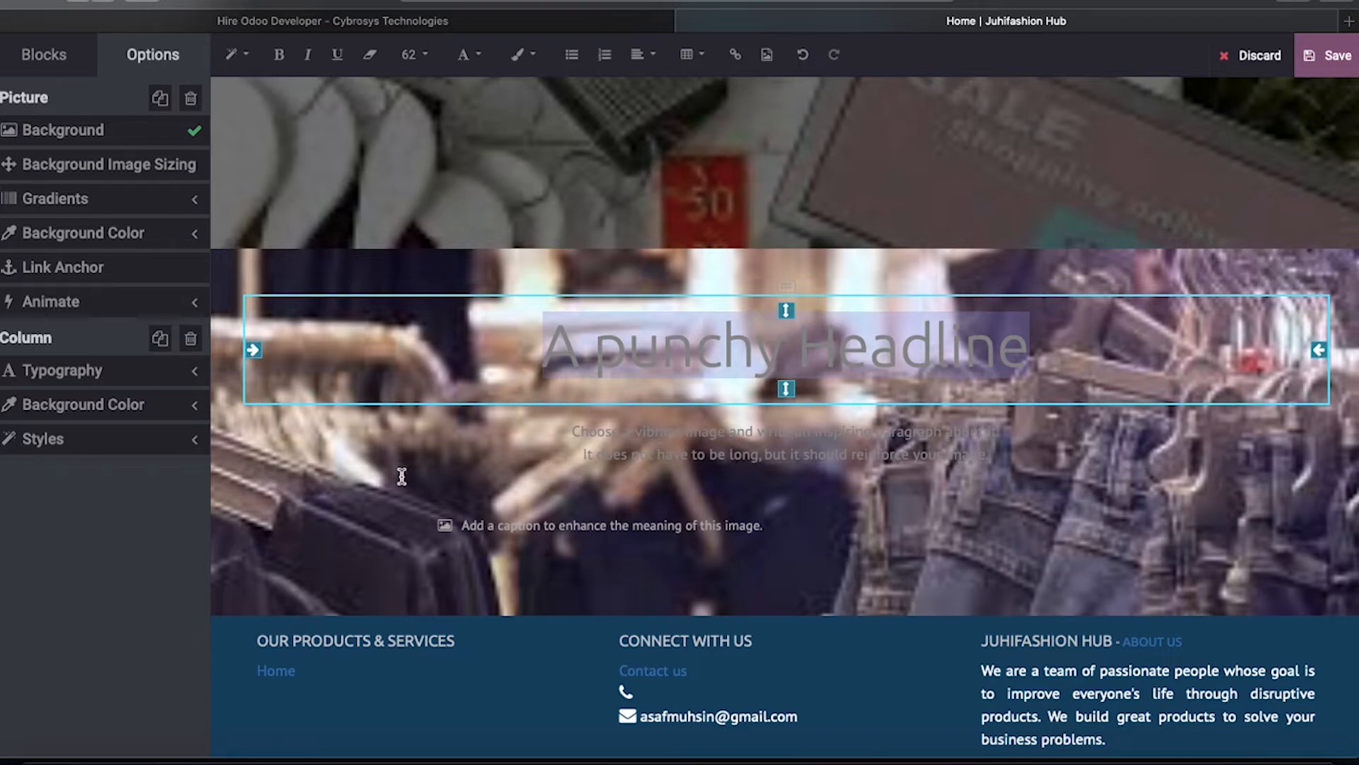
click(63, 60)
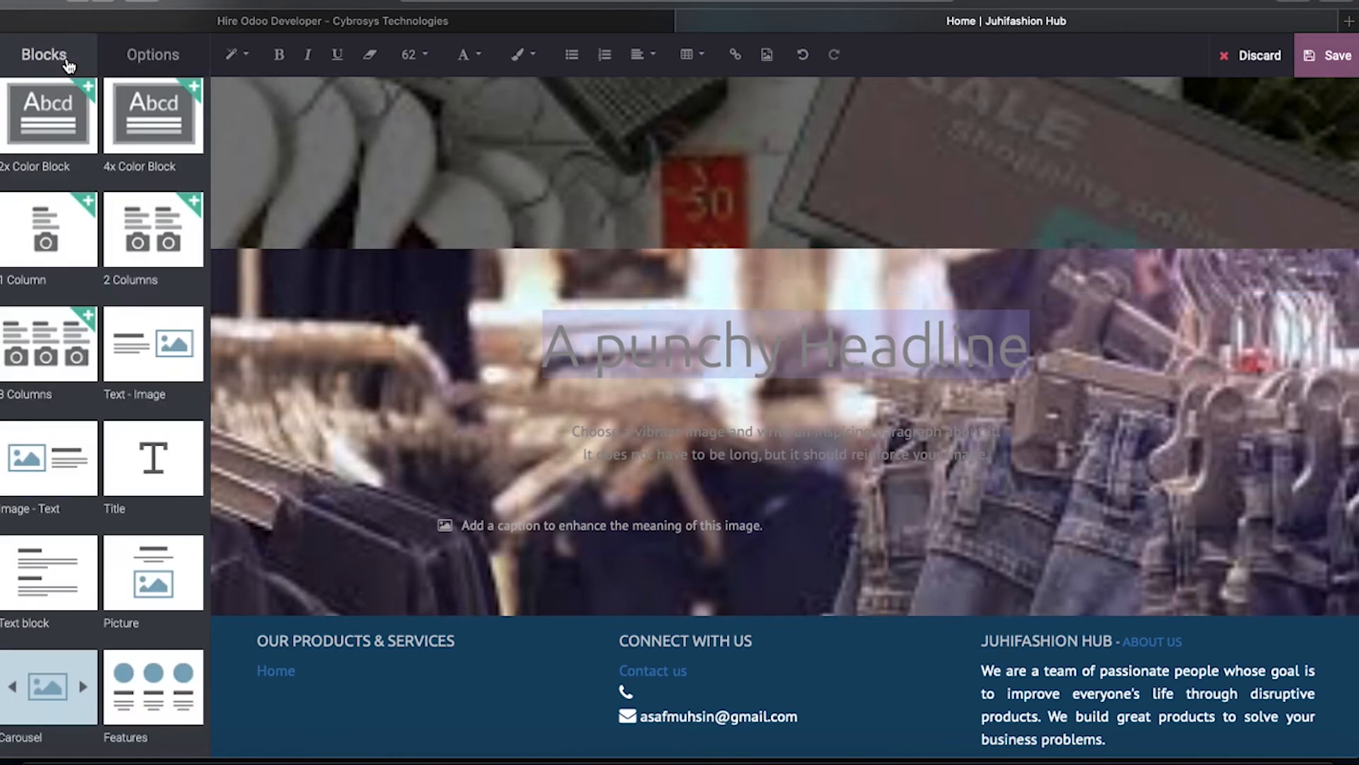
scroll(142, 439, down, 2)
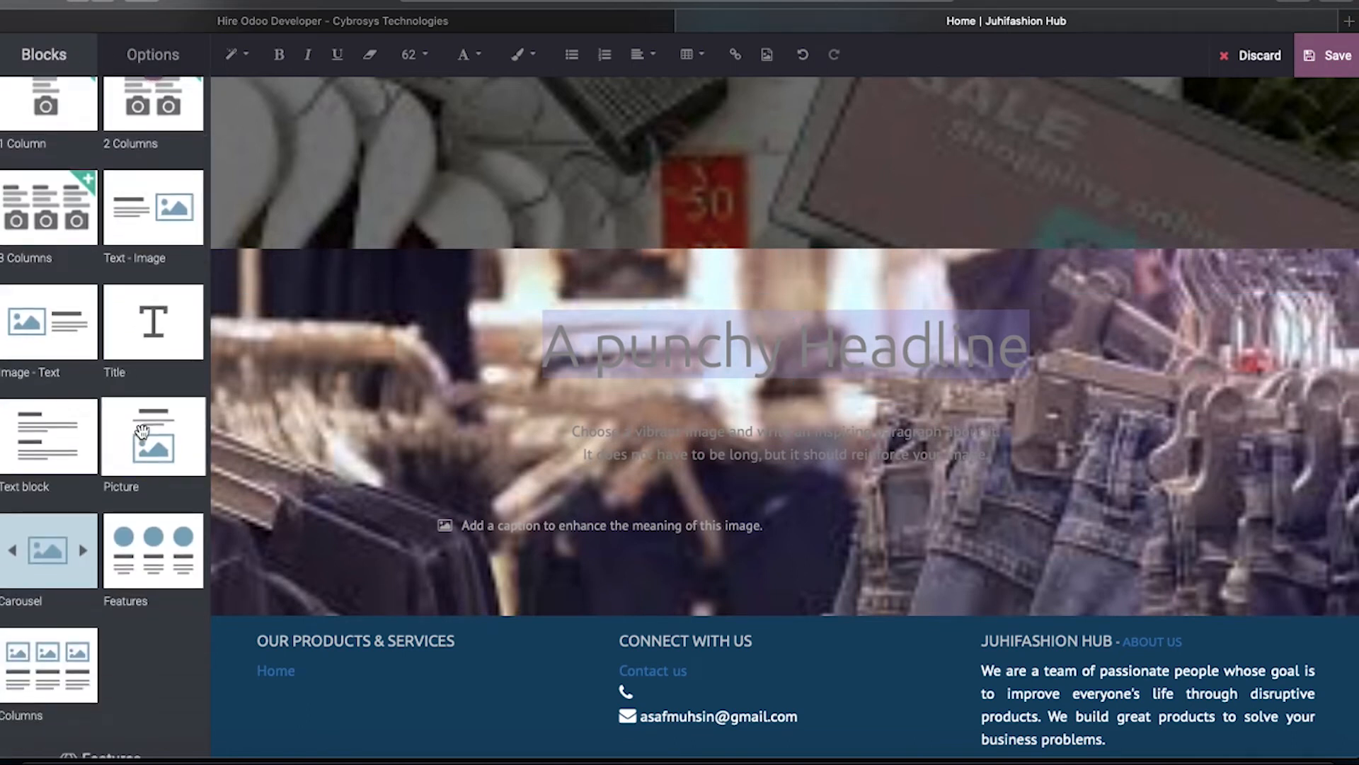
scroll(156, 371, down, 2)
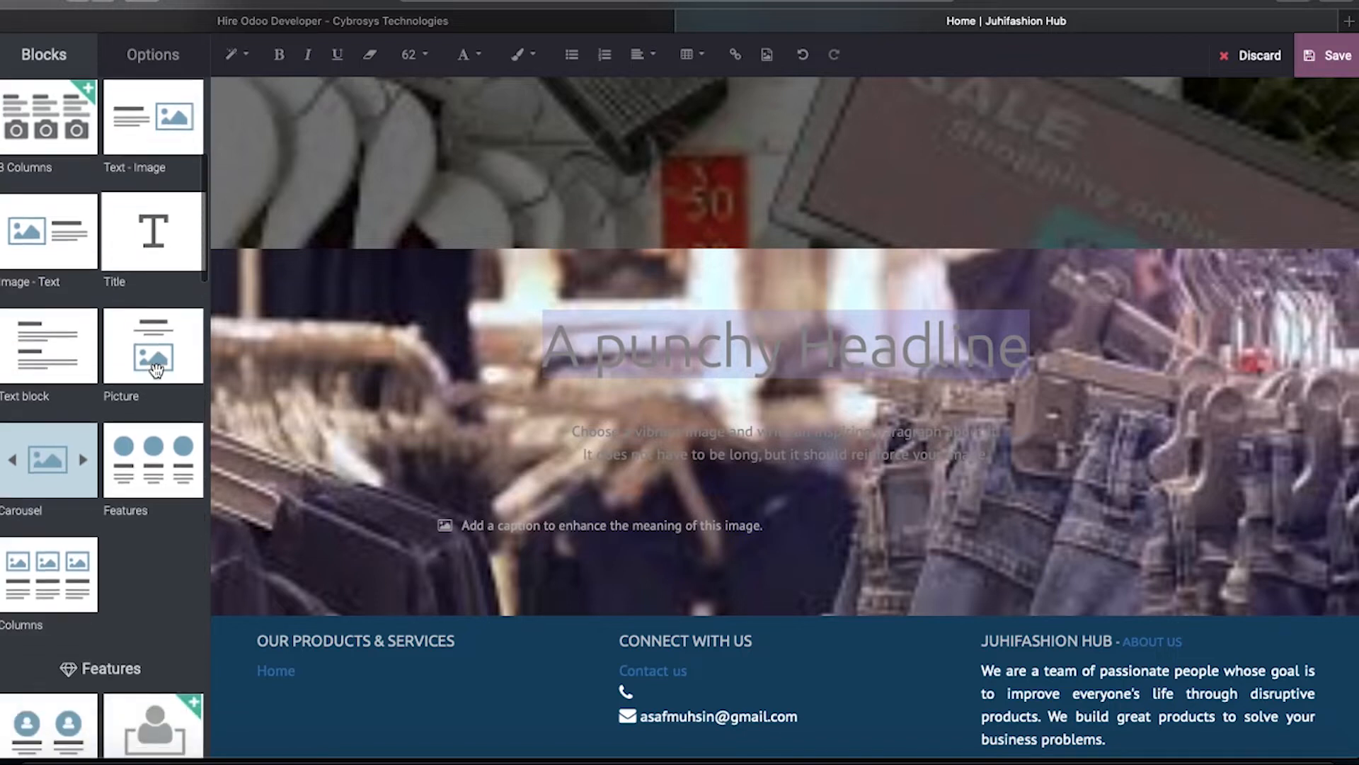
scroll(156, 370, down, 4)
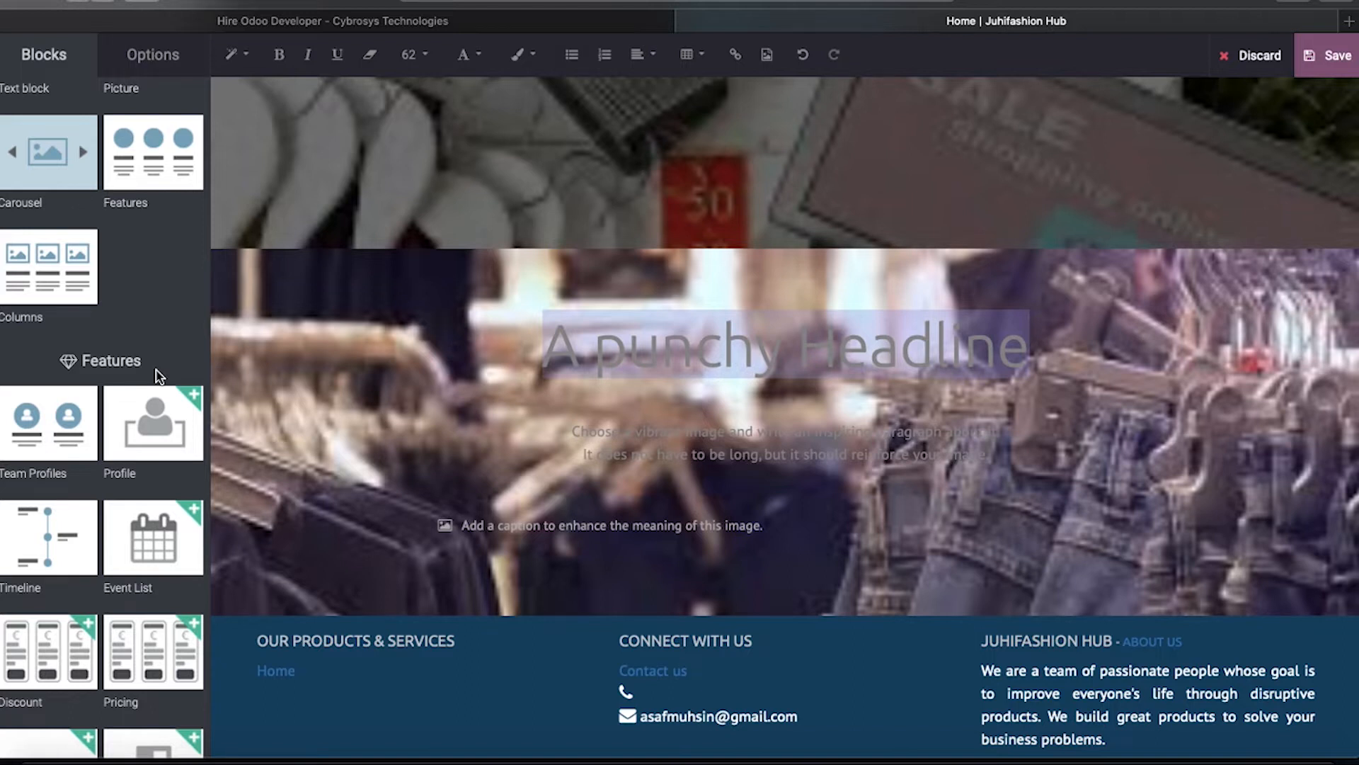
scroll(124, 527, down, 3)
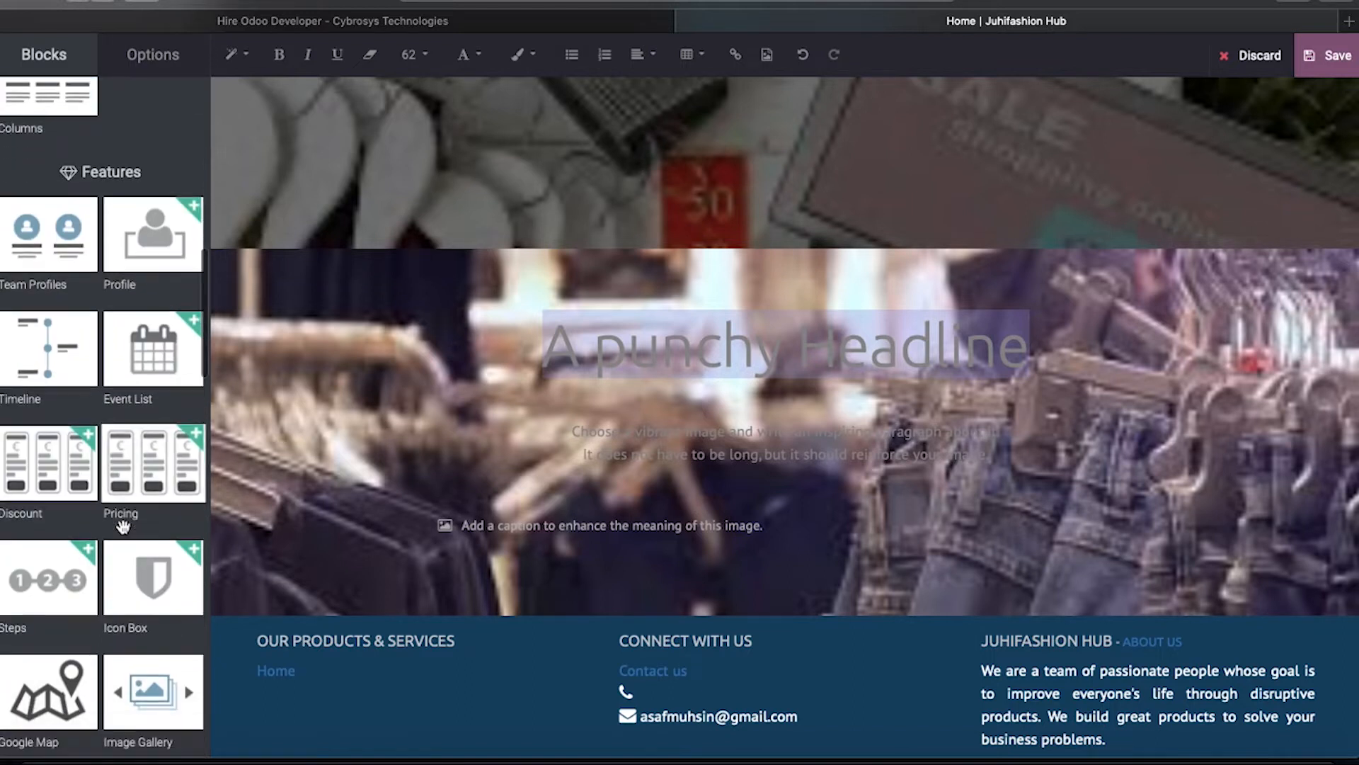
scroll(124, 528, down, 9)
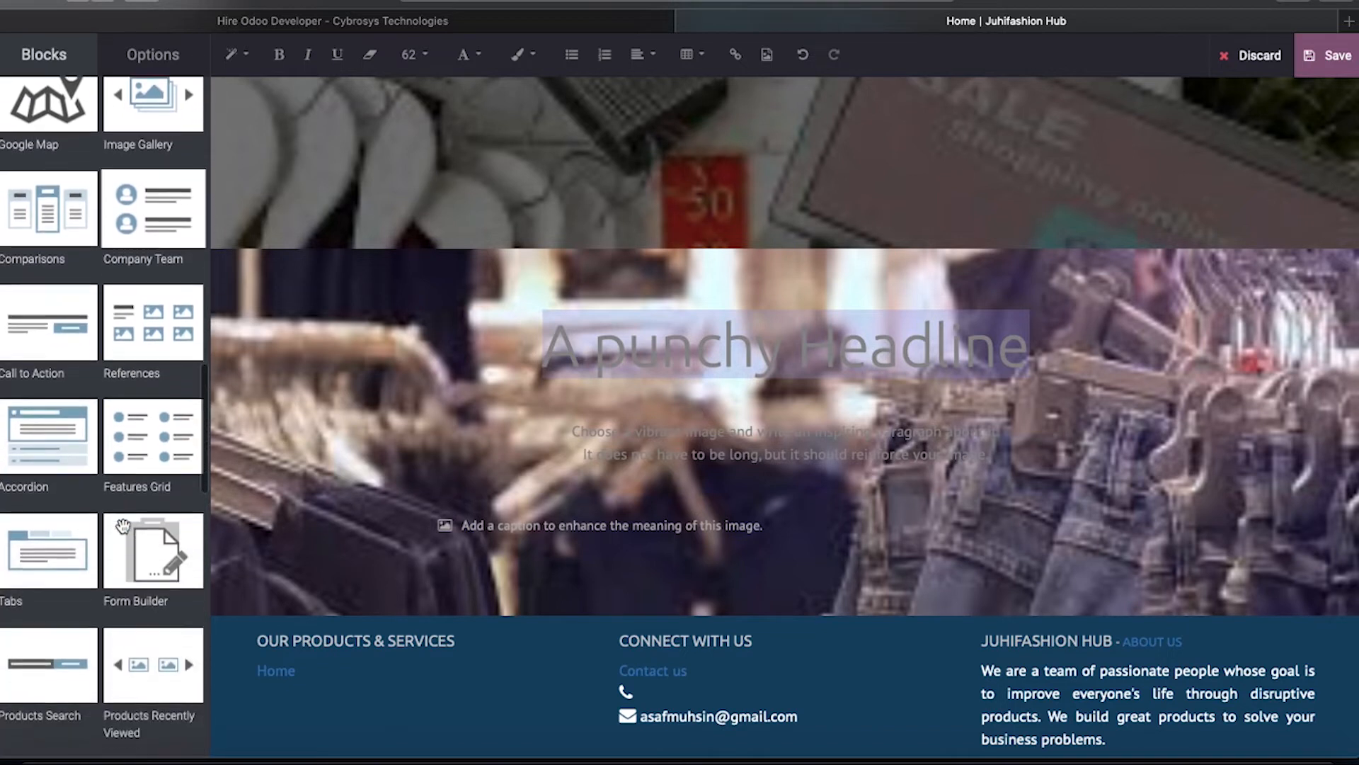
scroll(124, 526, down, 6)
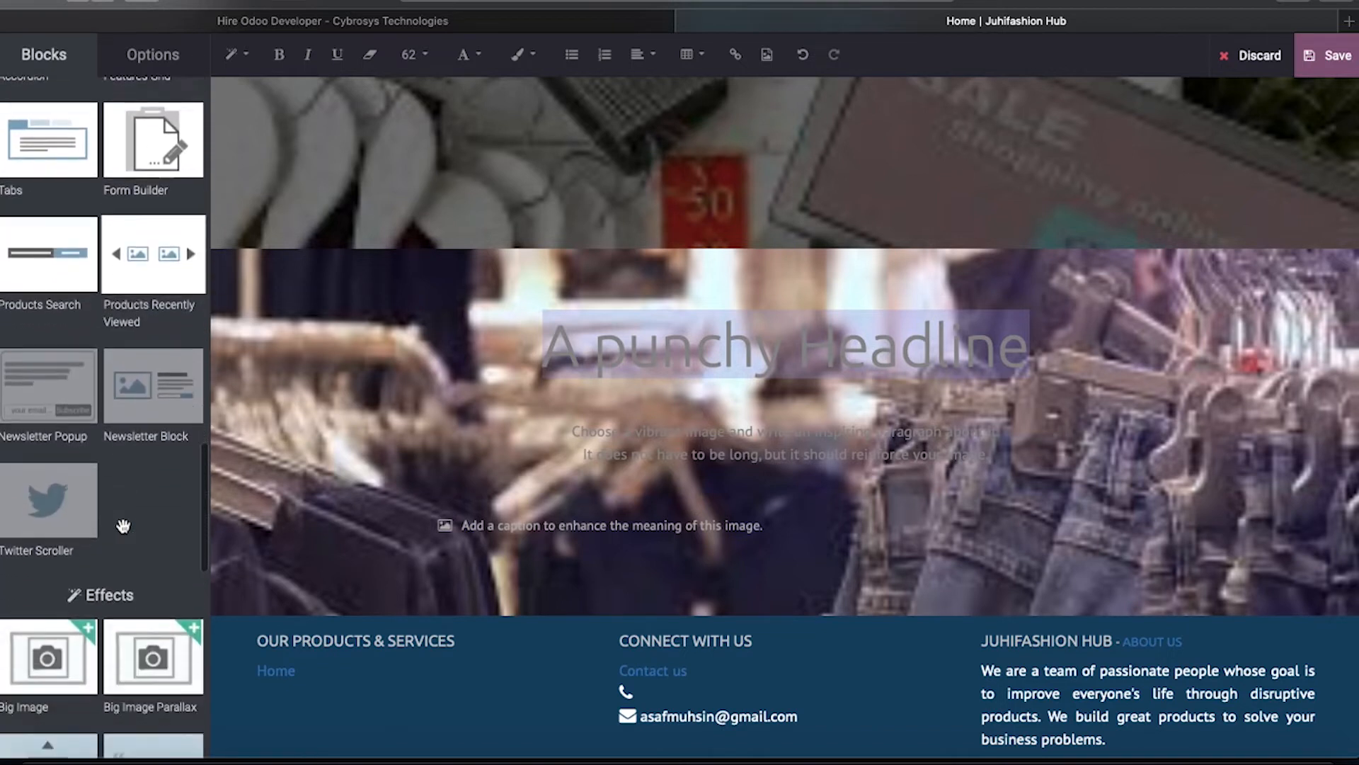
scroll(123, 525, down, 3)
scroll(123, 525, up, 10)
scroll(124, 525, up, 8)
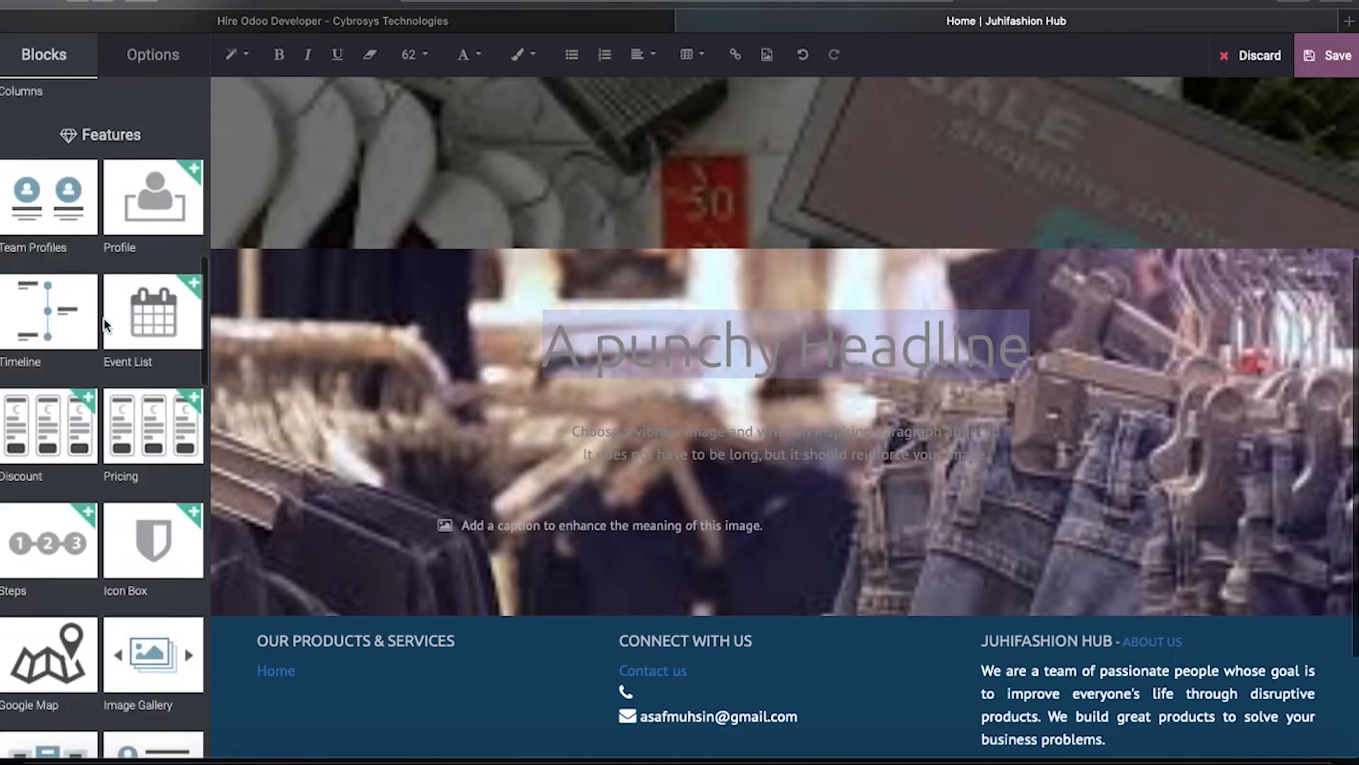
scroll(104, 325, up, 4)
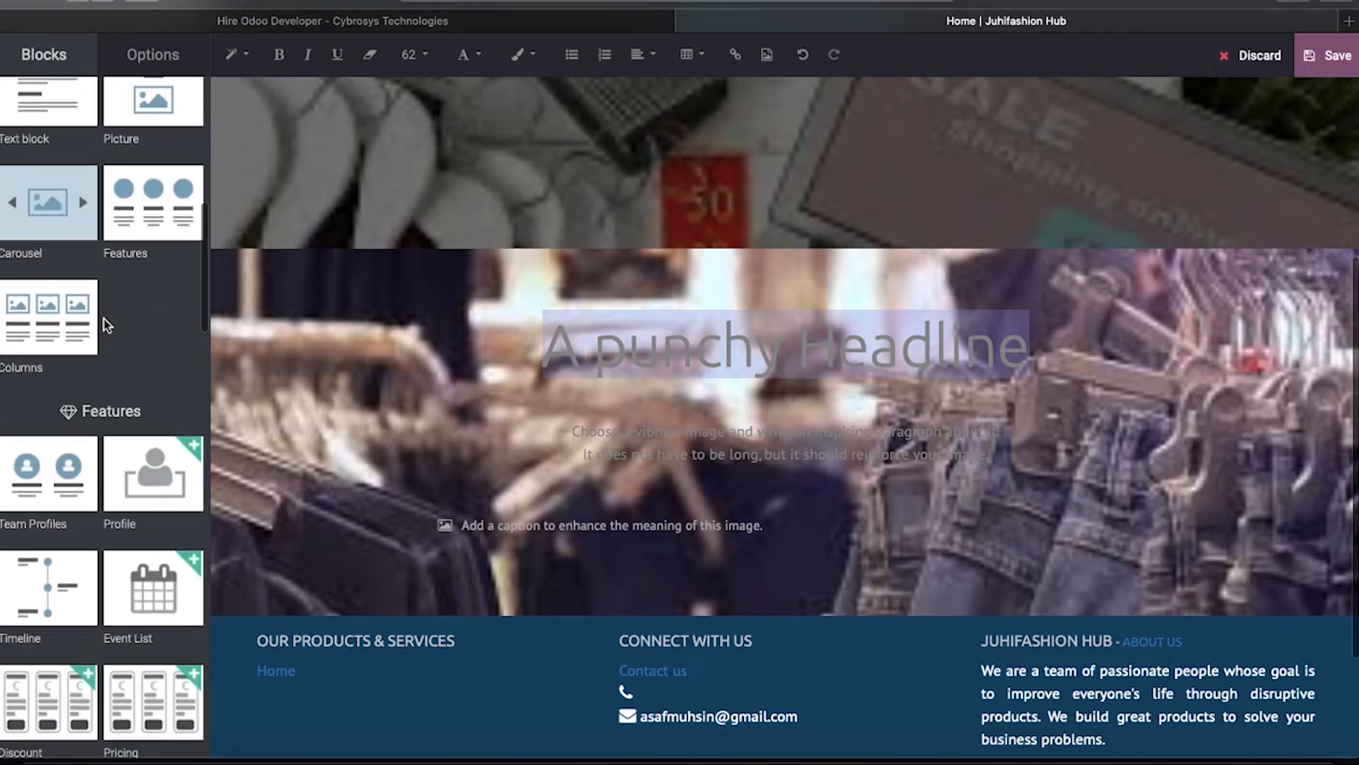
scroll(104, 324, up, 3)
scroll(104, 320, up, 7)
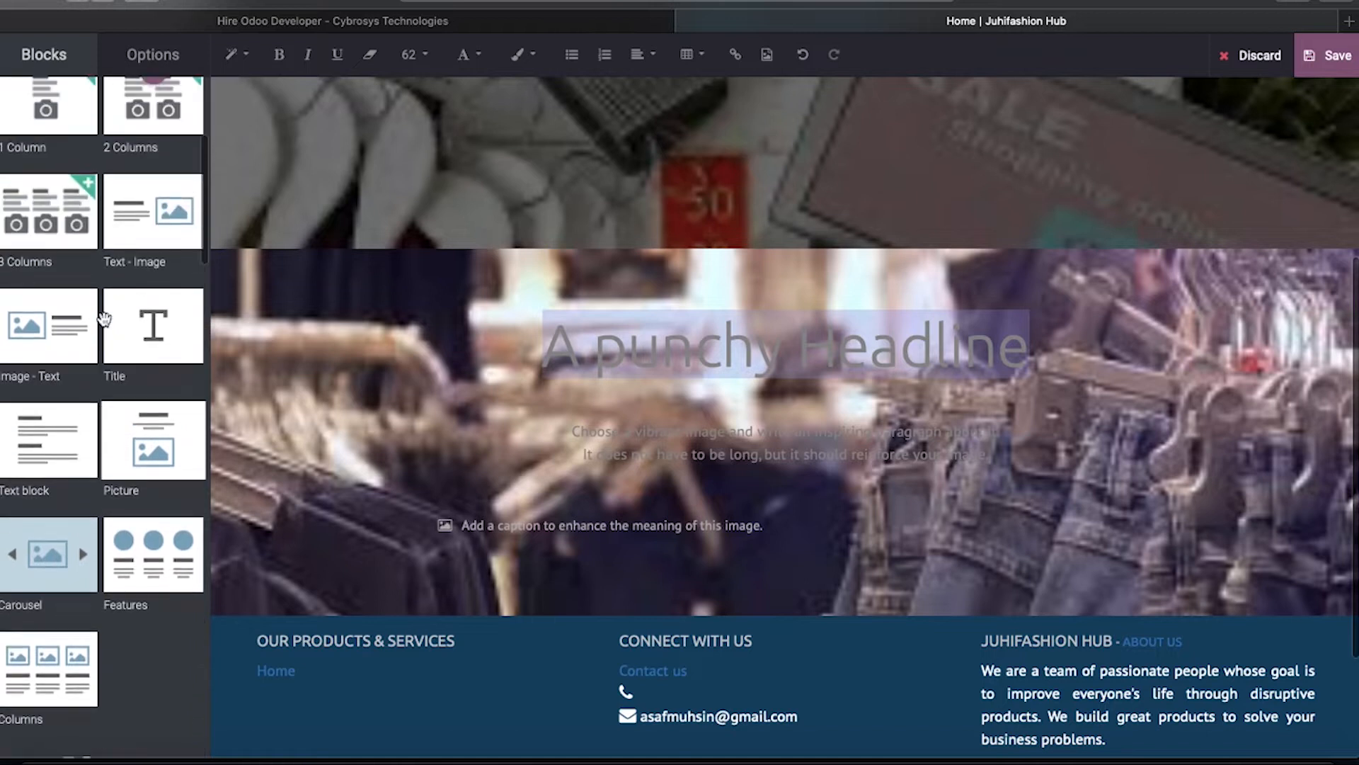
Step: Add a Share block from Inner content to the Picture block, between its paragraph and the image caption
scroll(104, 320, down, 10)
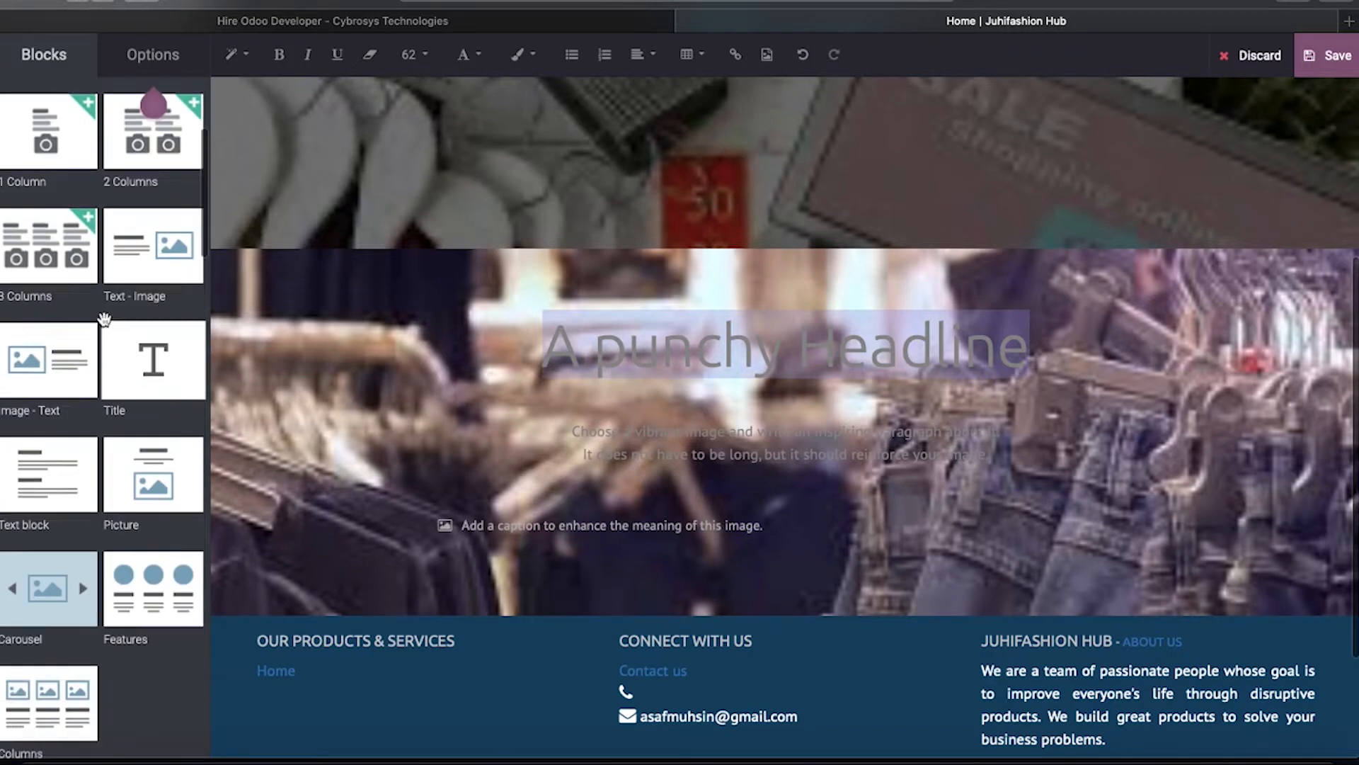
scroll(104, 322, down, 8)
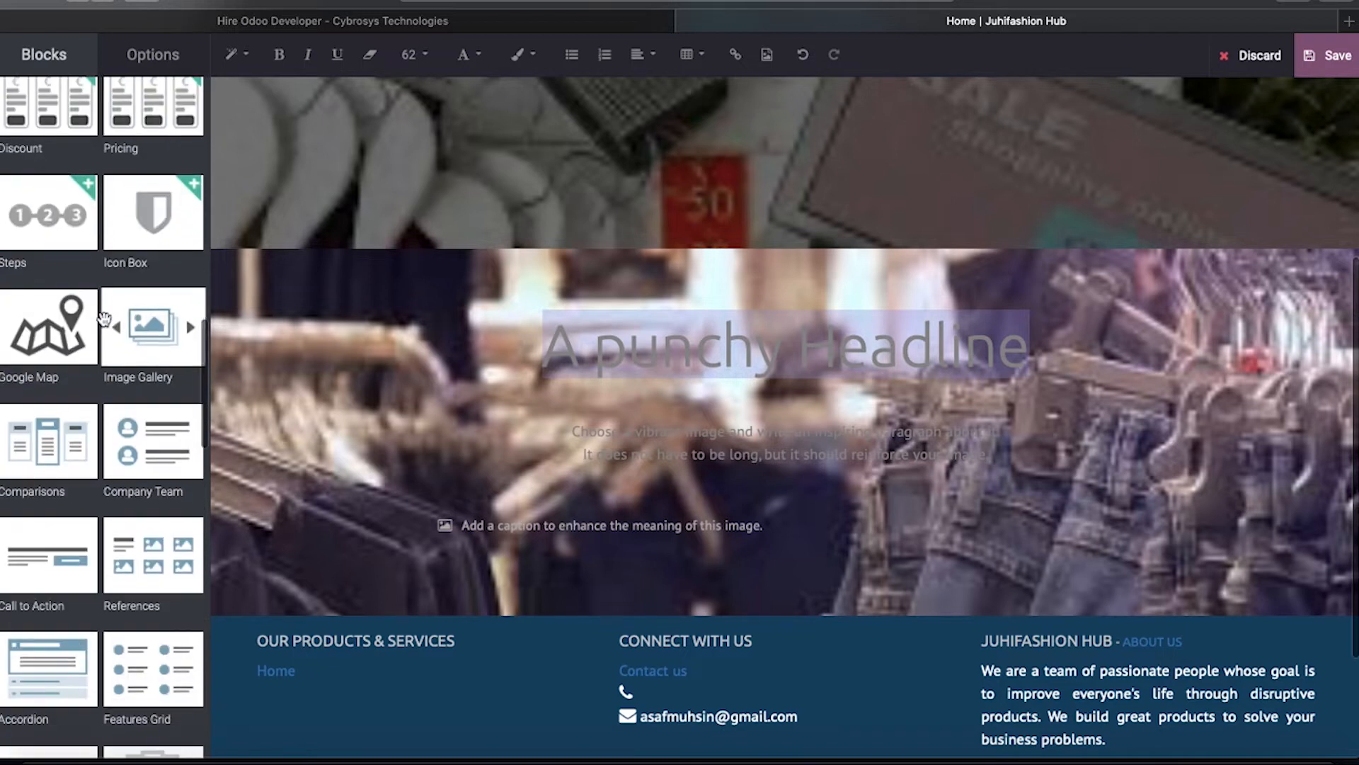
scroll(158, 544, down, 1)
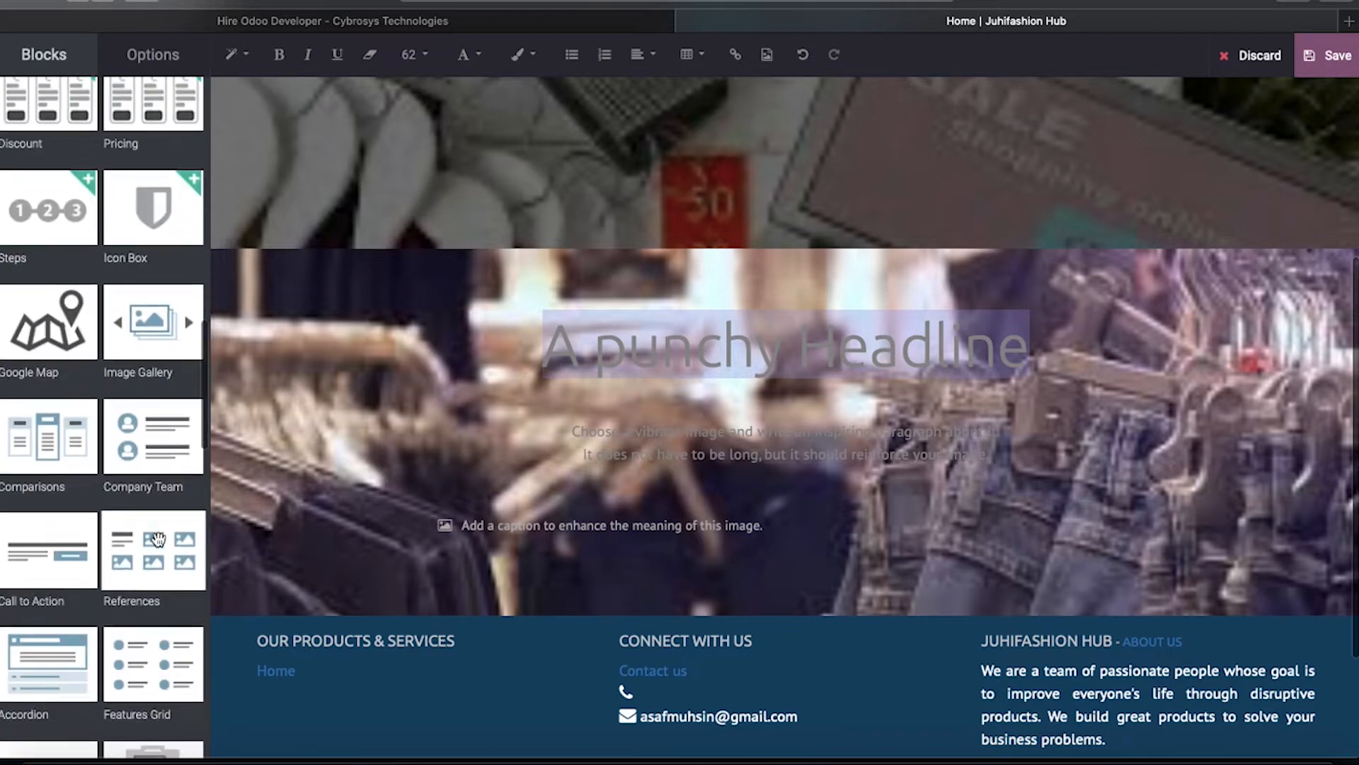
scroll(177, 495, down, 2)
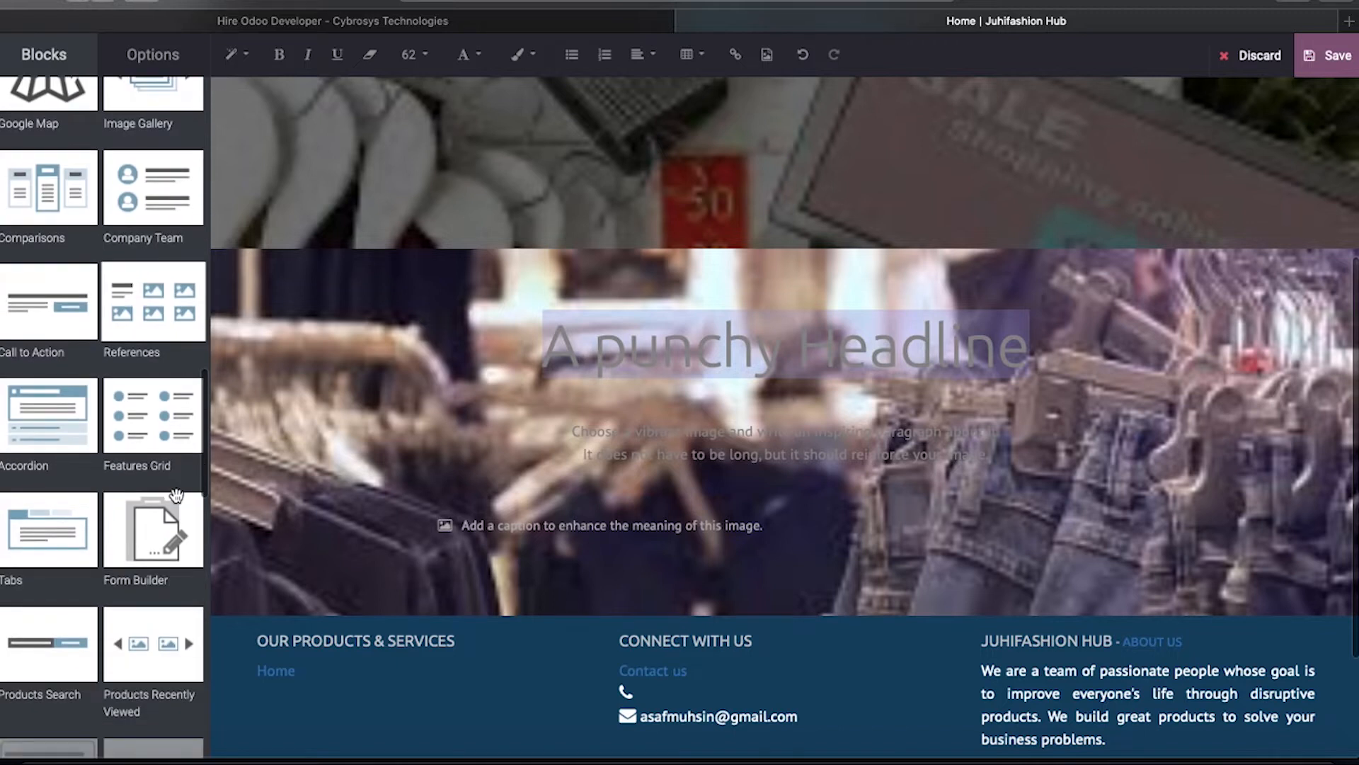
scroll(180, 559, down, 1)
scroll(181, 558, down, 5)
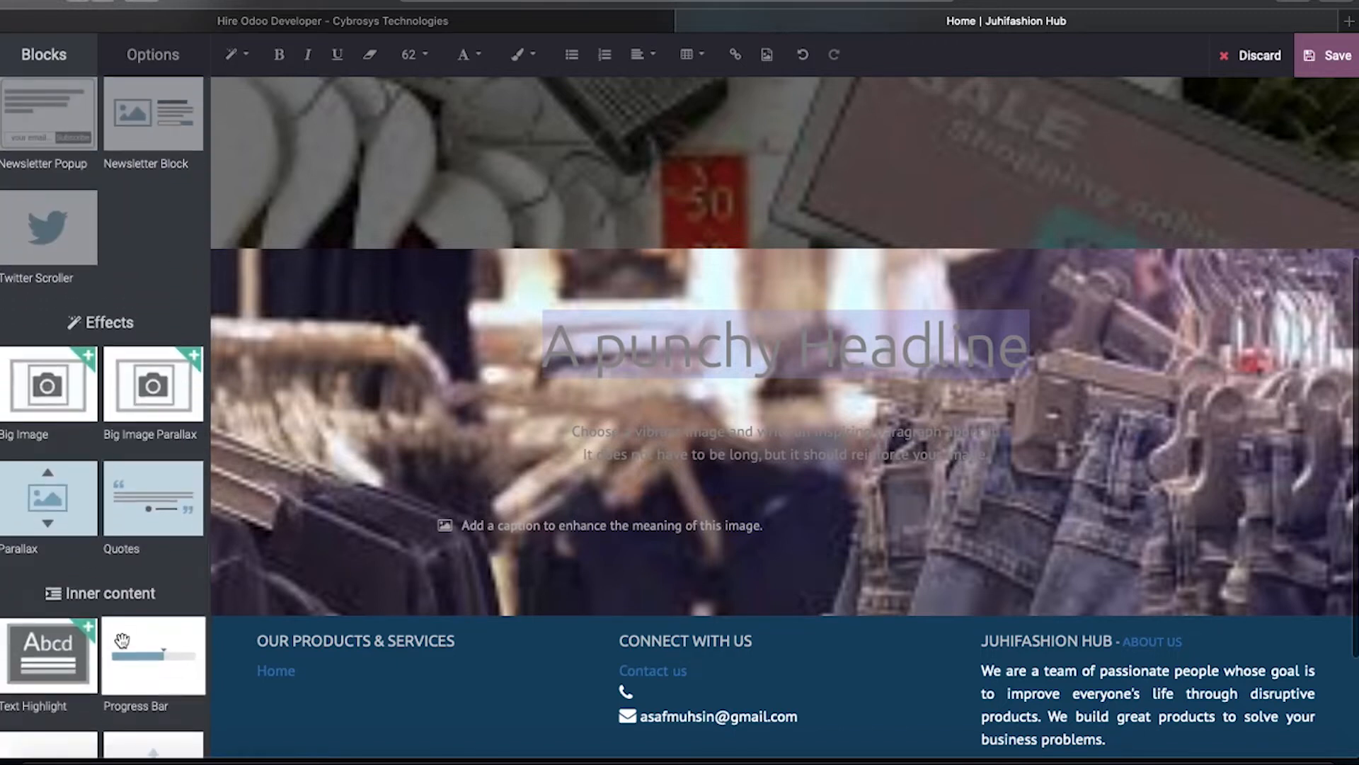
scroll(124, 641, down, 4)
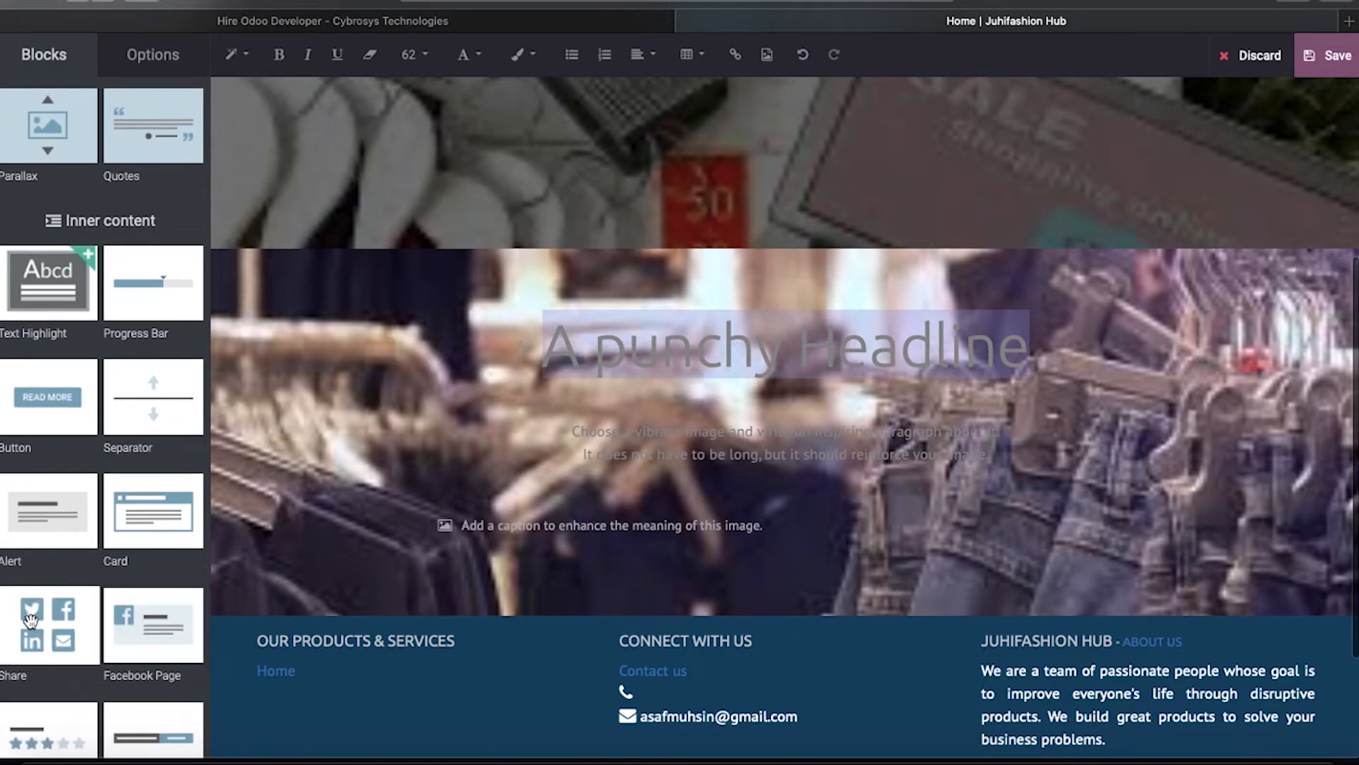
drag(28, 618, 386, 662)
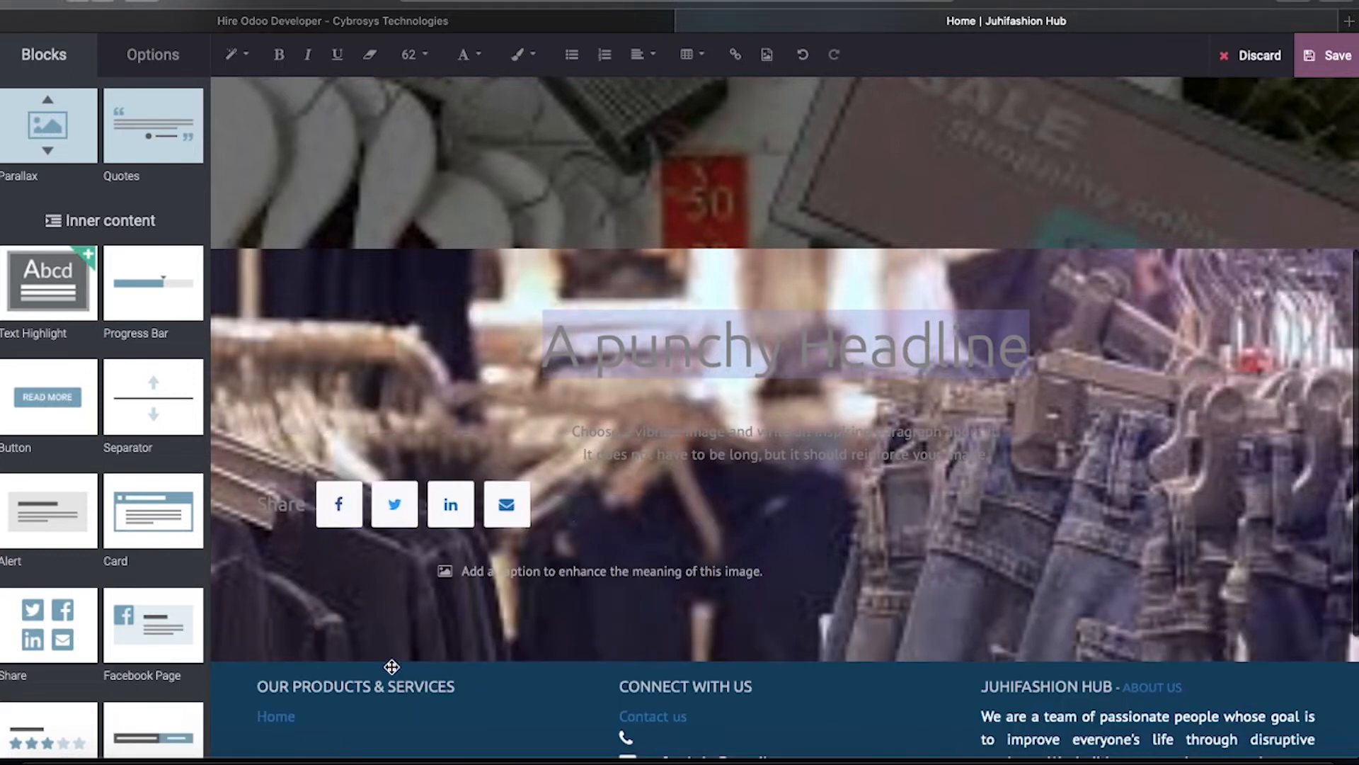
Step: Add another Share block to the footer under Connect with us, below the e-mail address, and save the Home page
scroll(619, 586, down, 5)
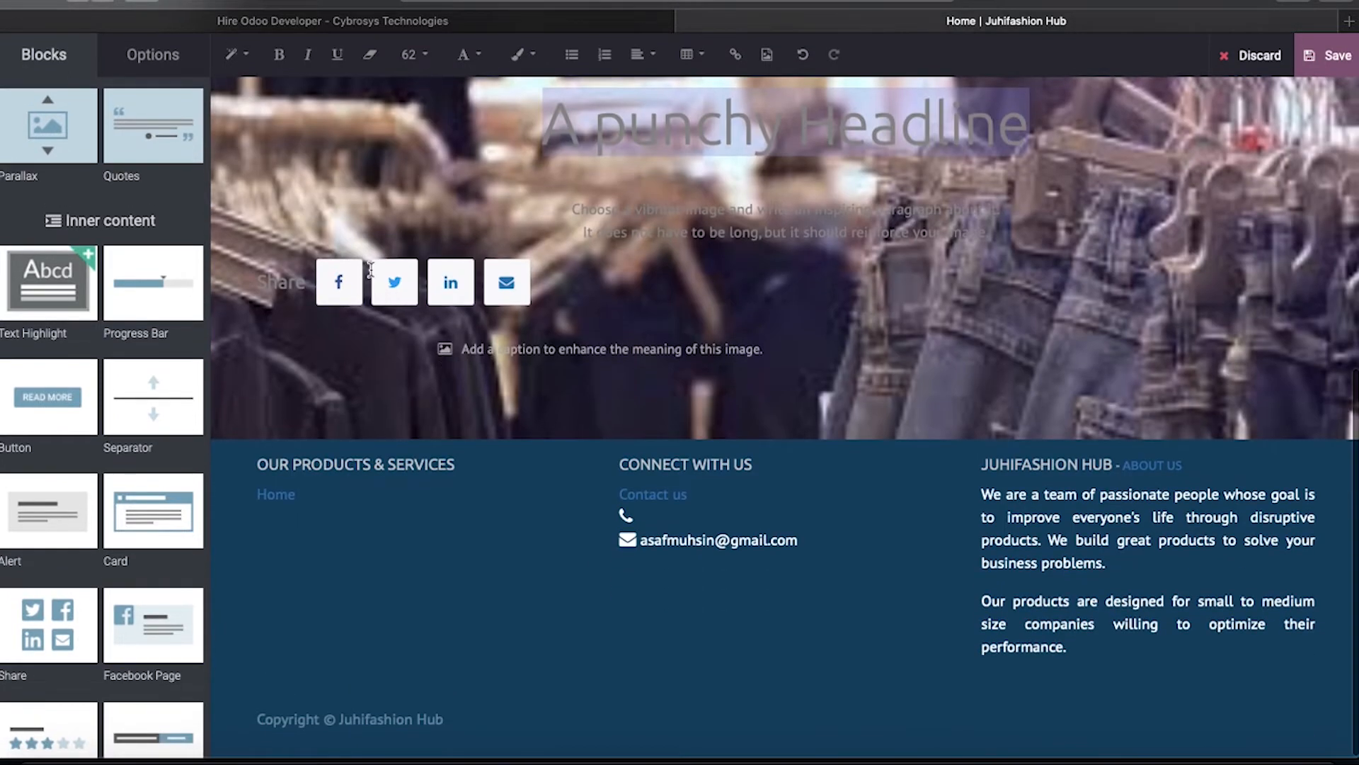
drag(58, 628, 510, 646)
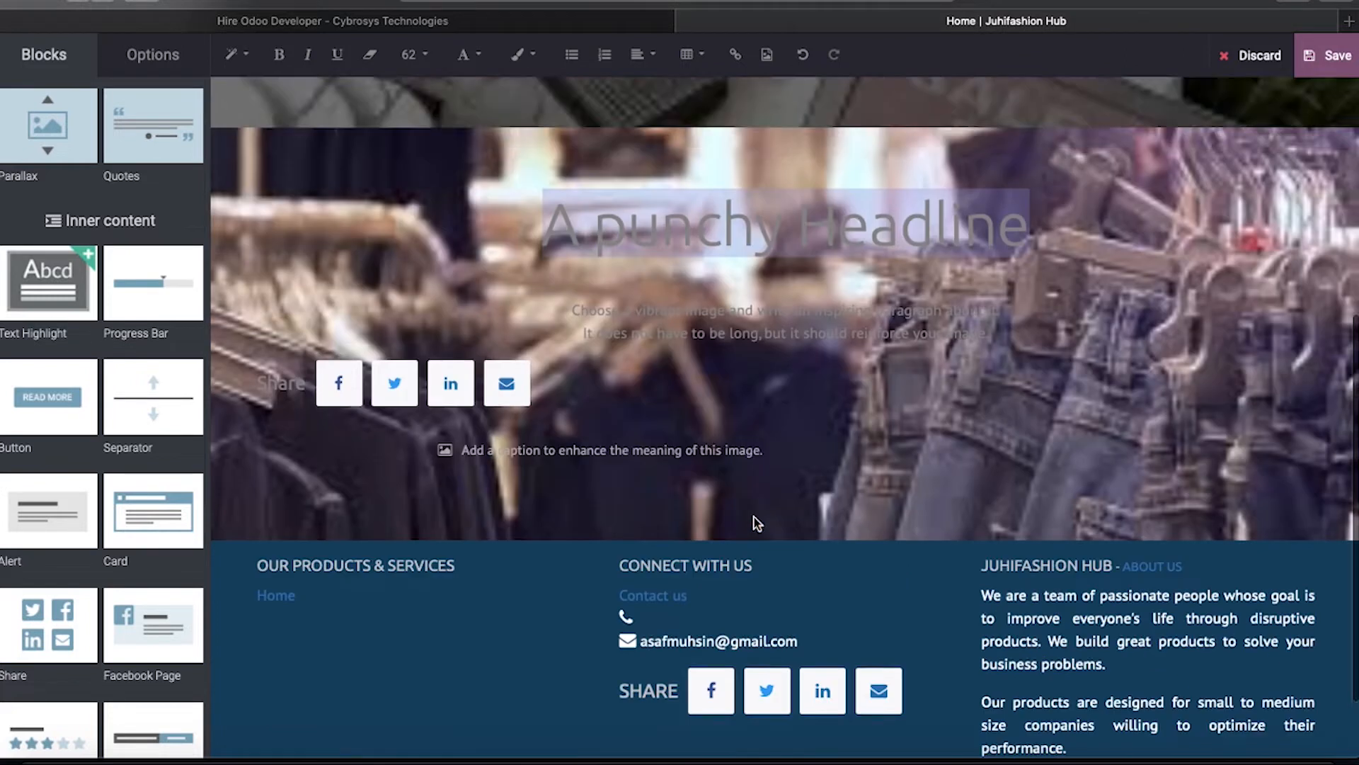
scroll(757, 523, up, 10)
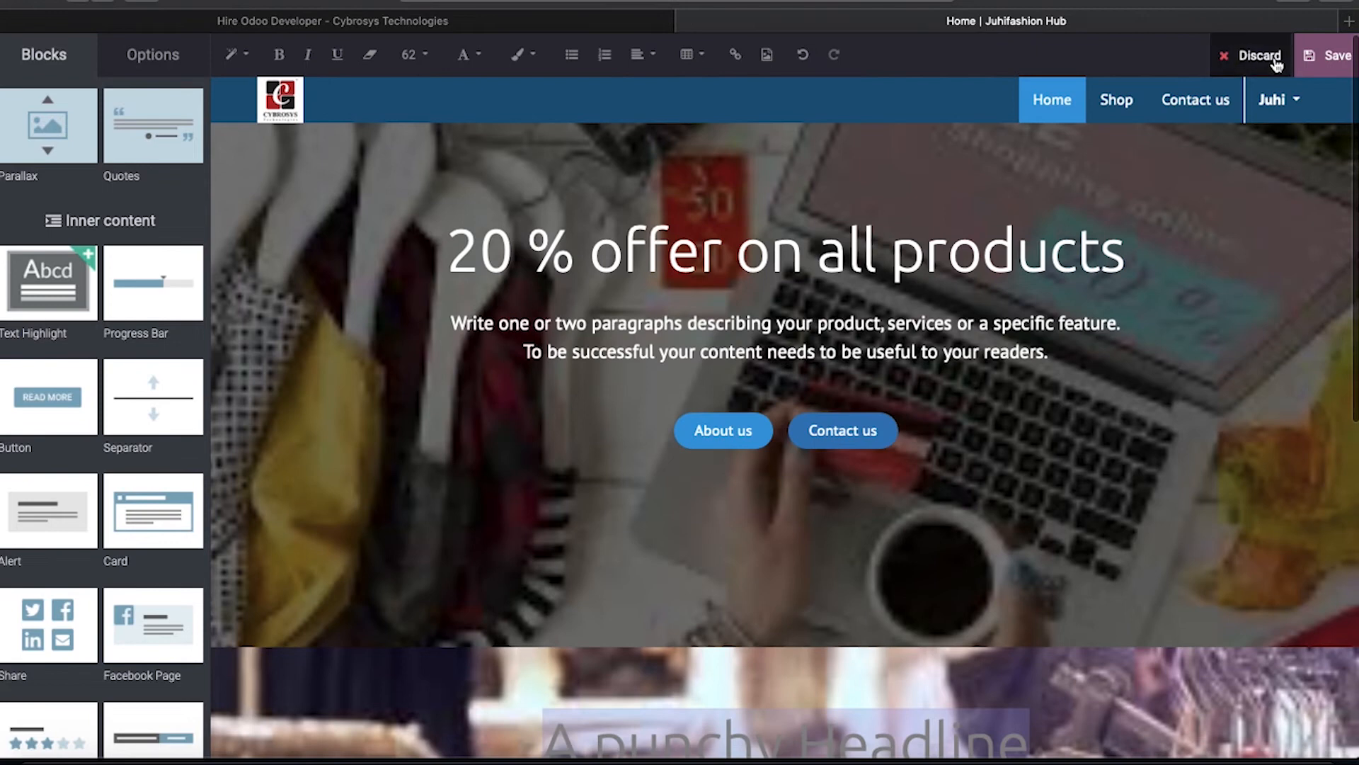
click(1329, 62)
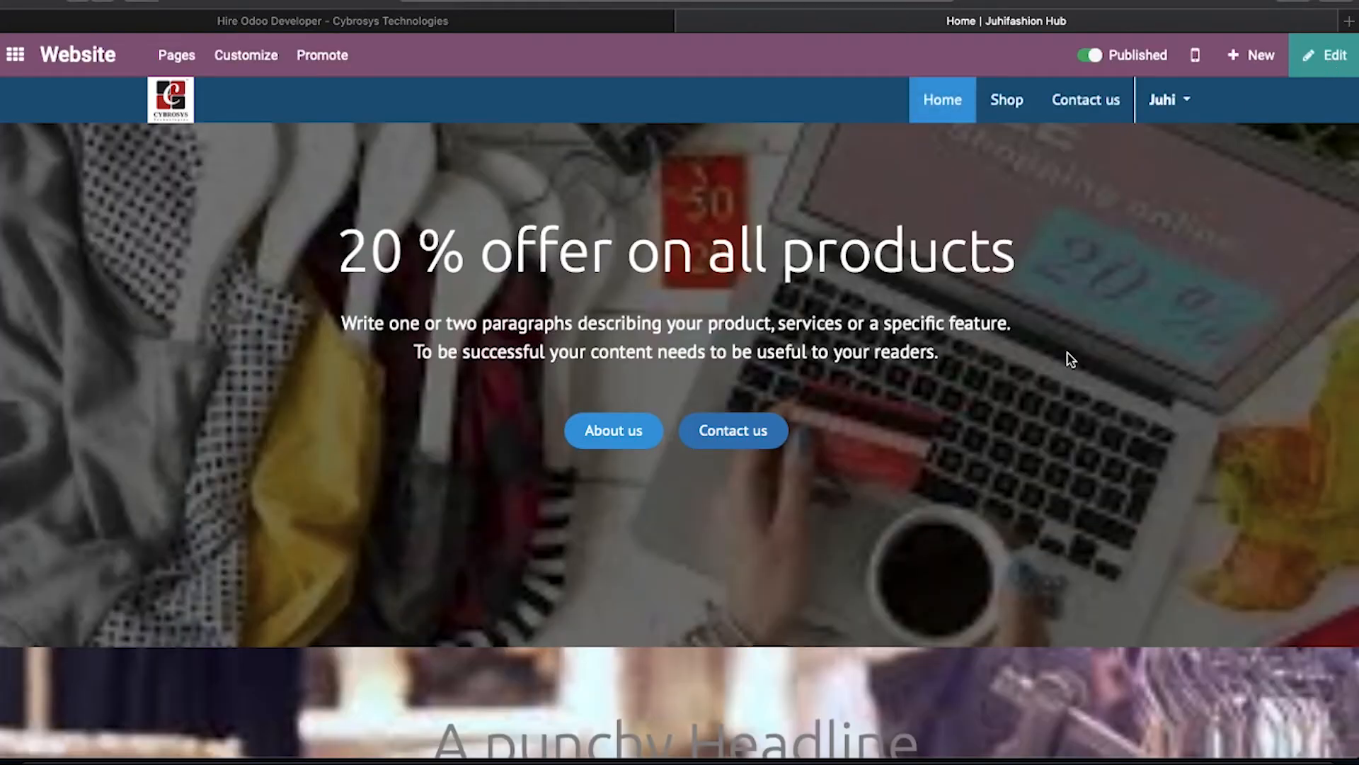
Step: Review the saved Home page down to its footer and look over the building blocks available for it
scroll(822, 612, down, 8)
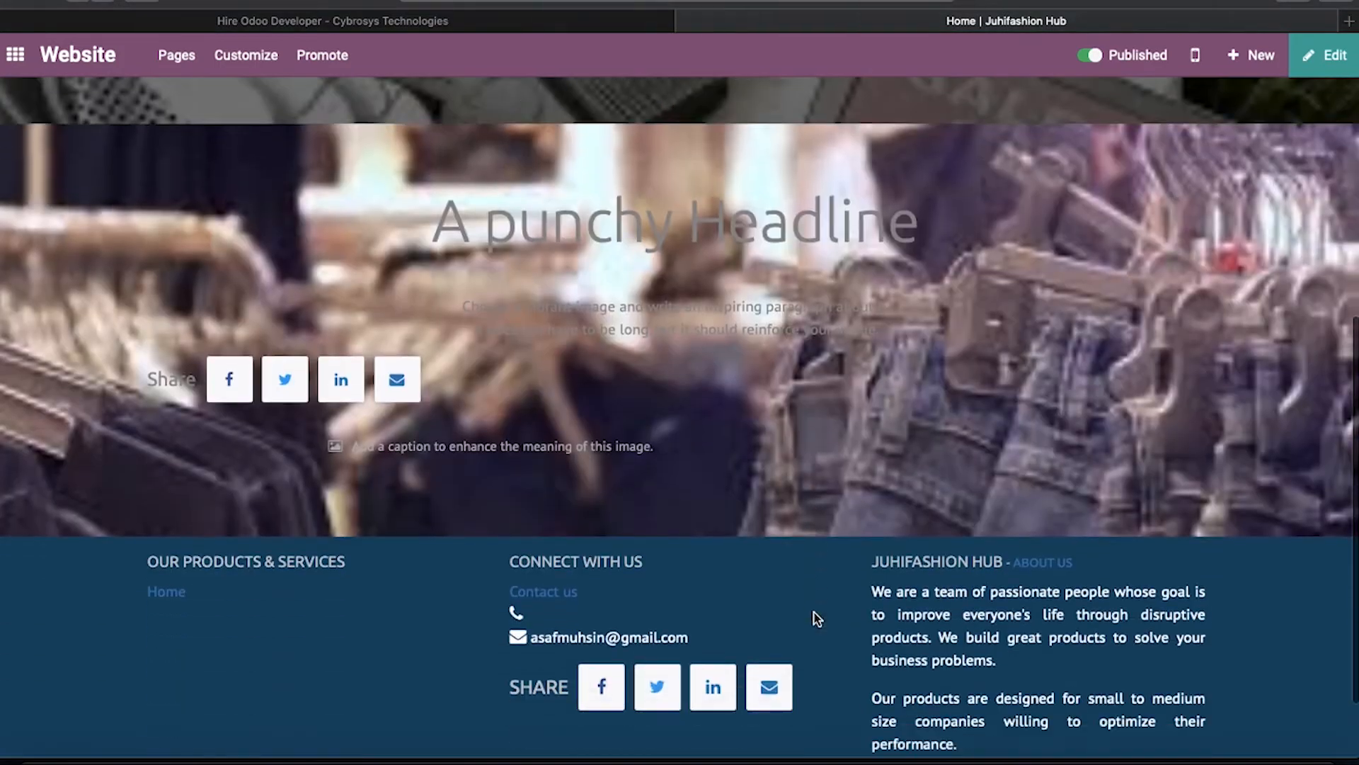
scroll(813, 614, up, 6)
scroll(814, 617, up, 2)
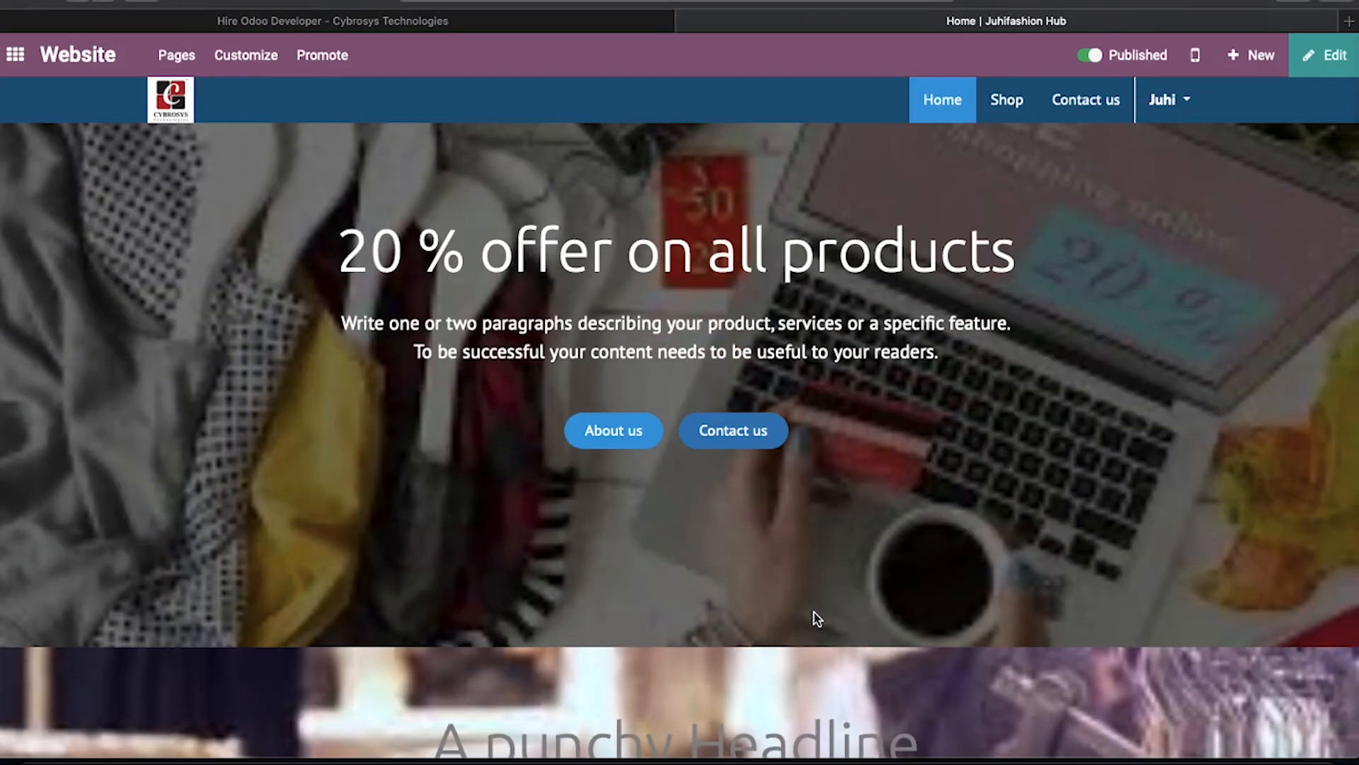
scroll(814, 552, down, 8)
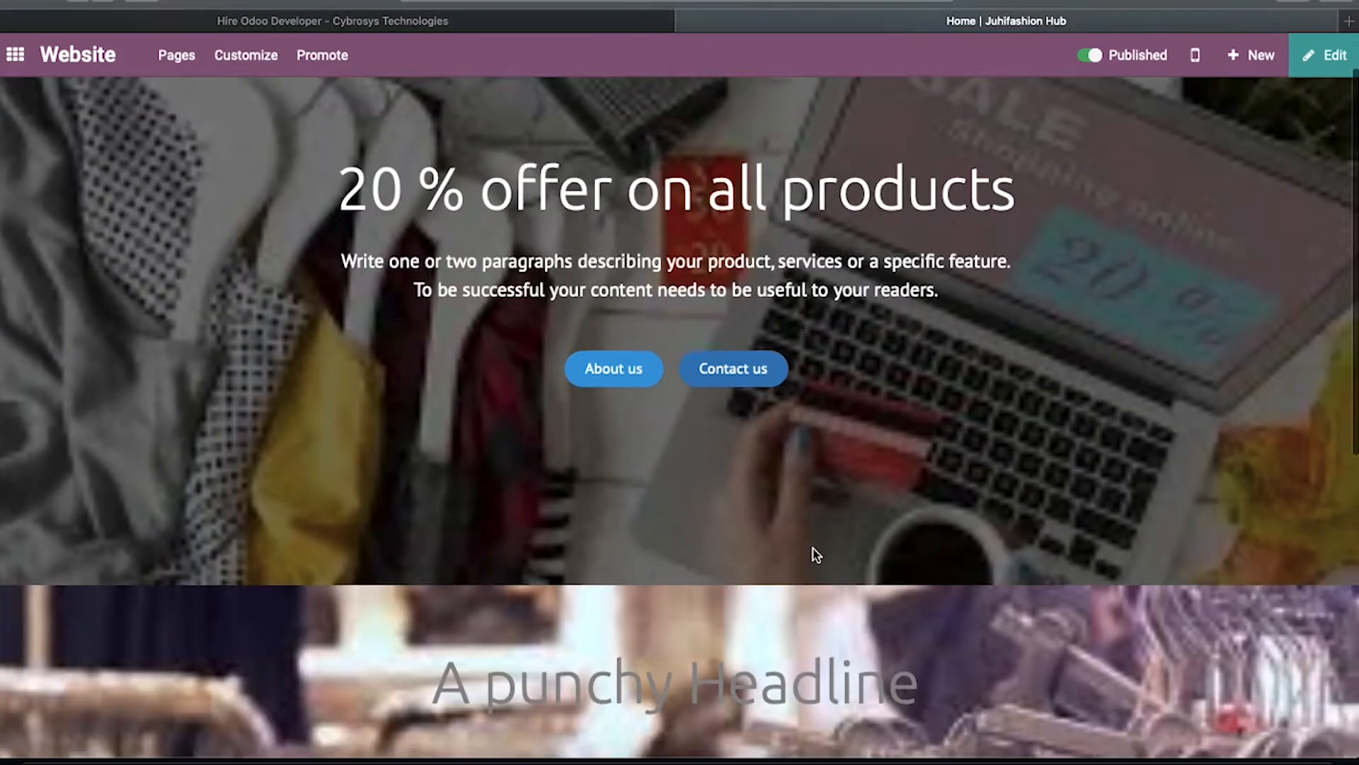
scroll(813, 551, up, 2)
scroll(813, 552, up, 7)
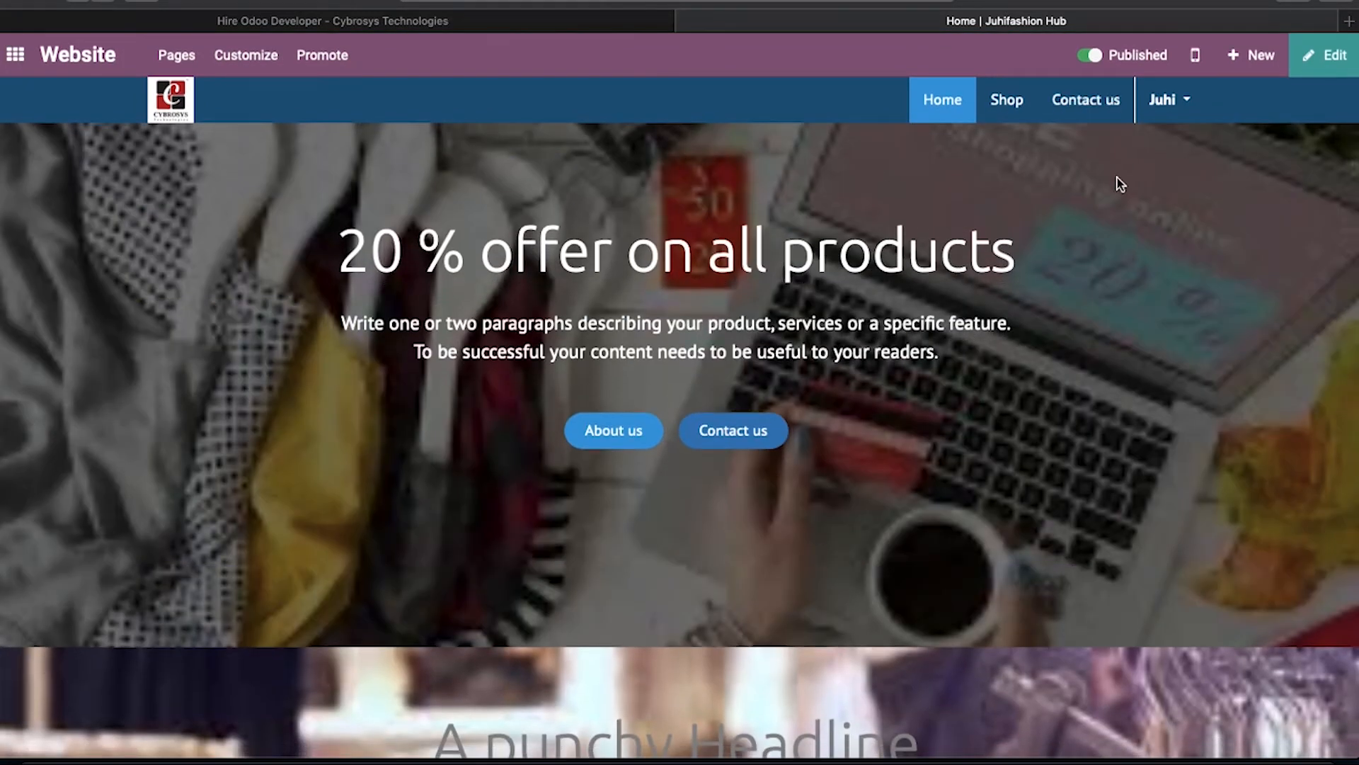
click(1338, 60)
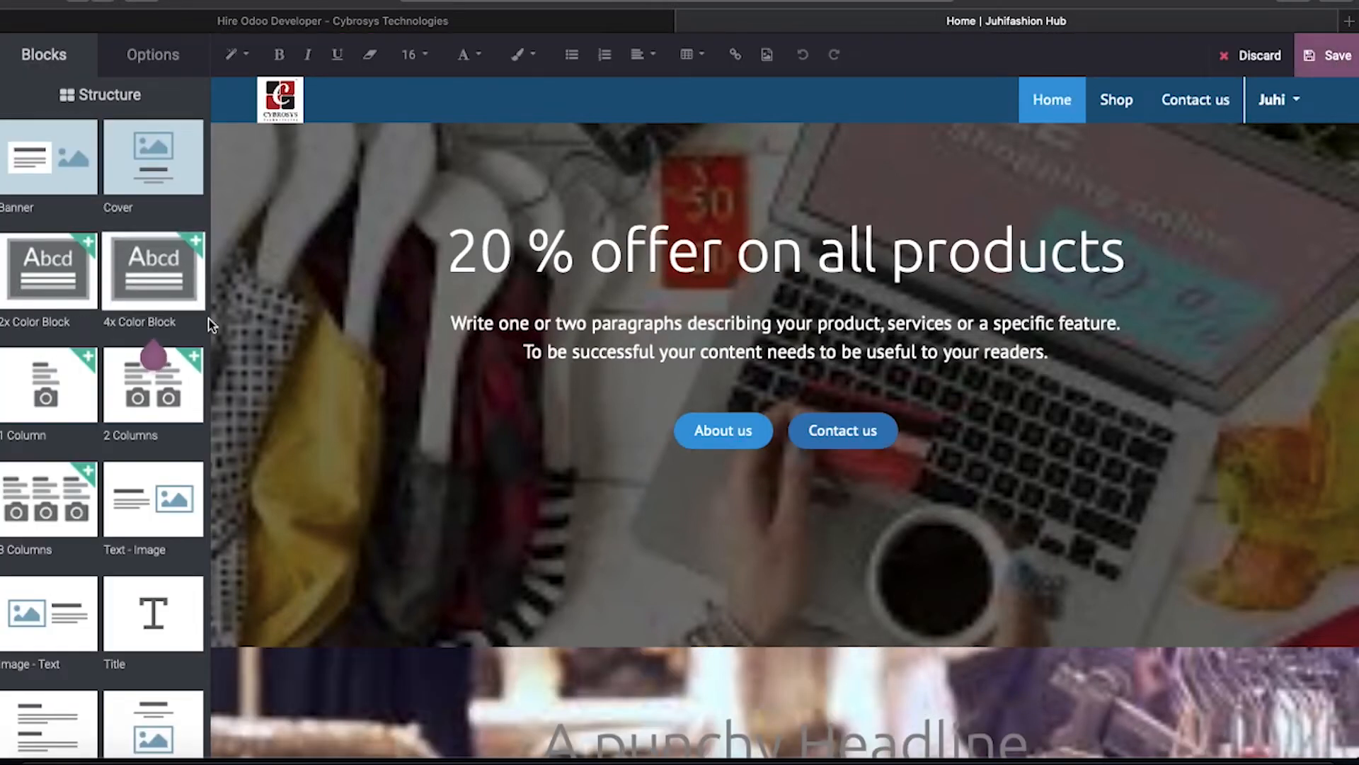
scroll(122, 503, down, 7)
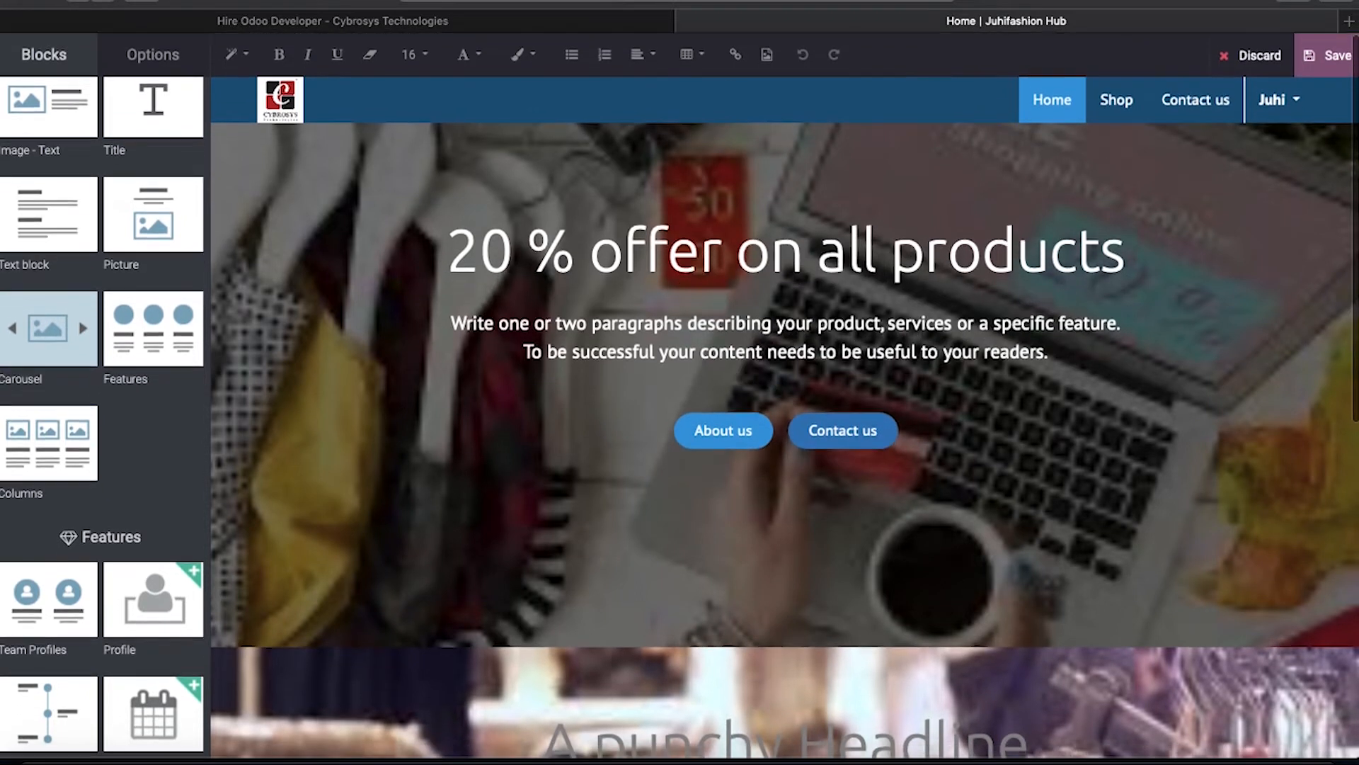
click(1318, 61)
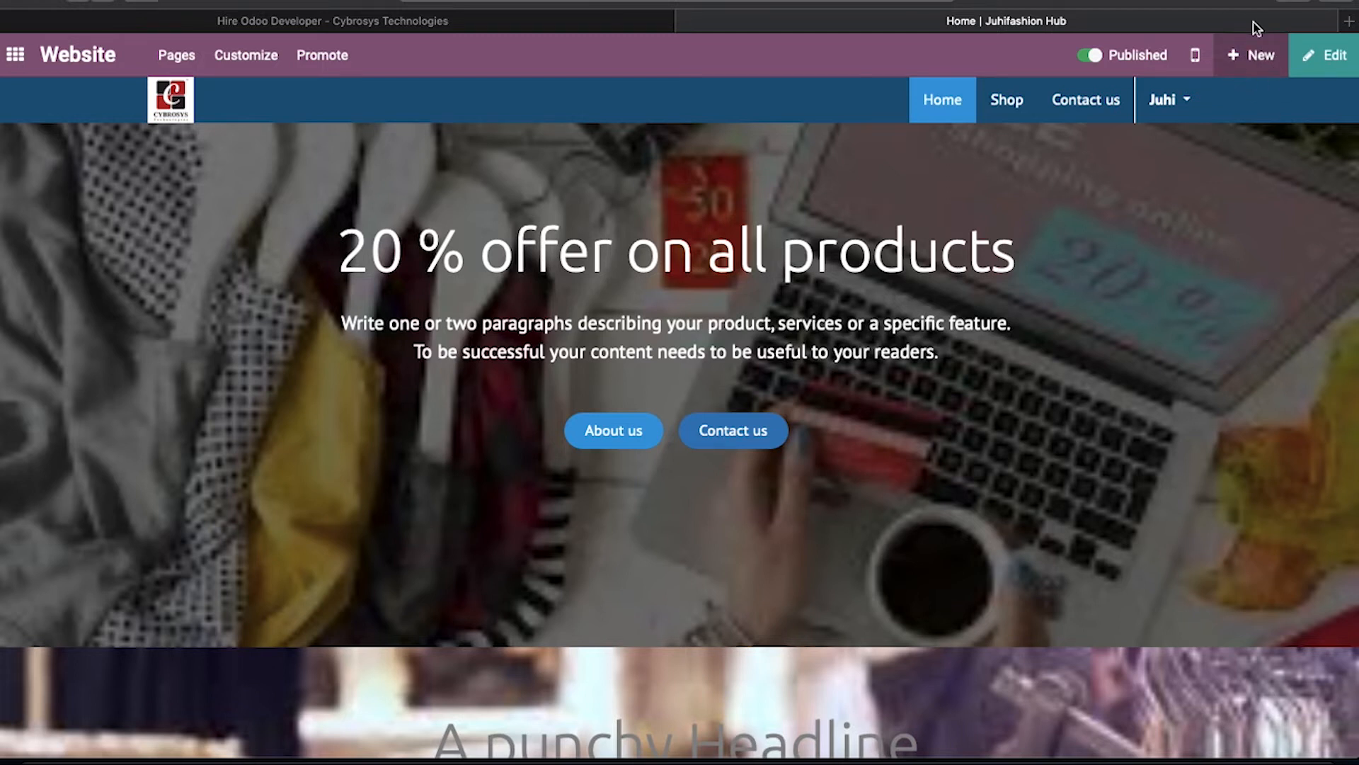
Step: Create a new website page titled "About My Company" with Add to menu enabled
click(1240, 58)
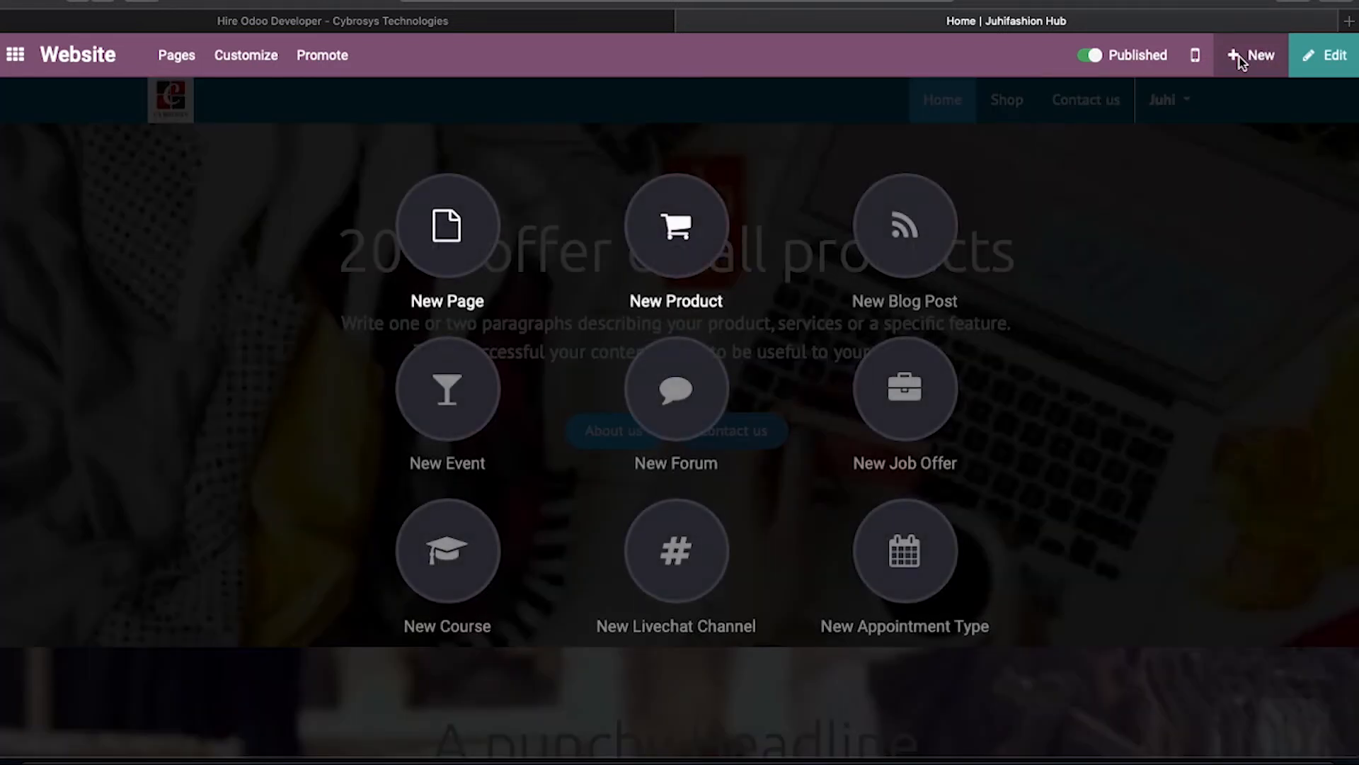
click(446, 233)
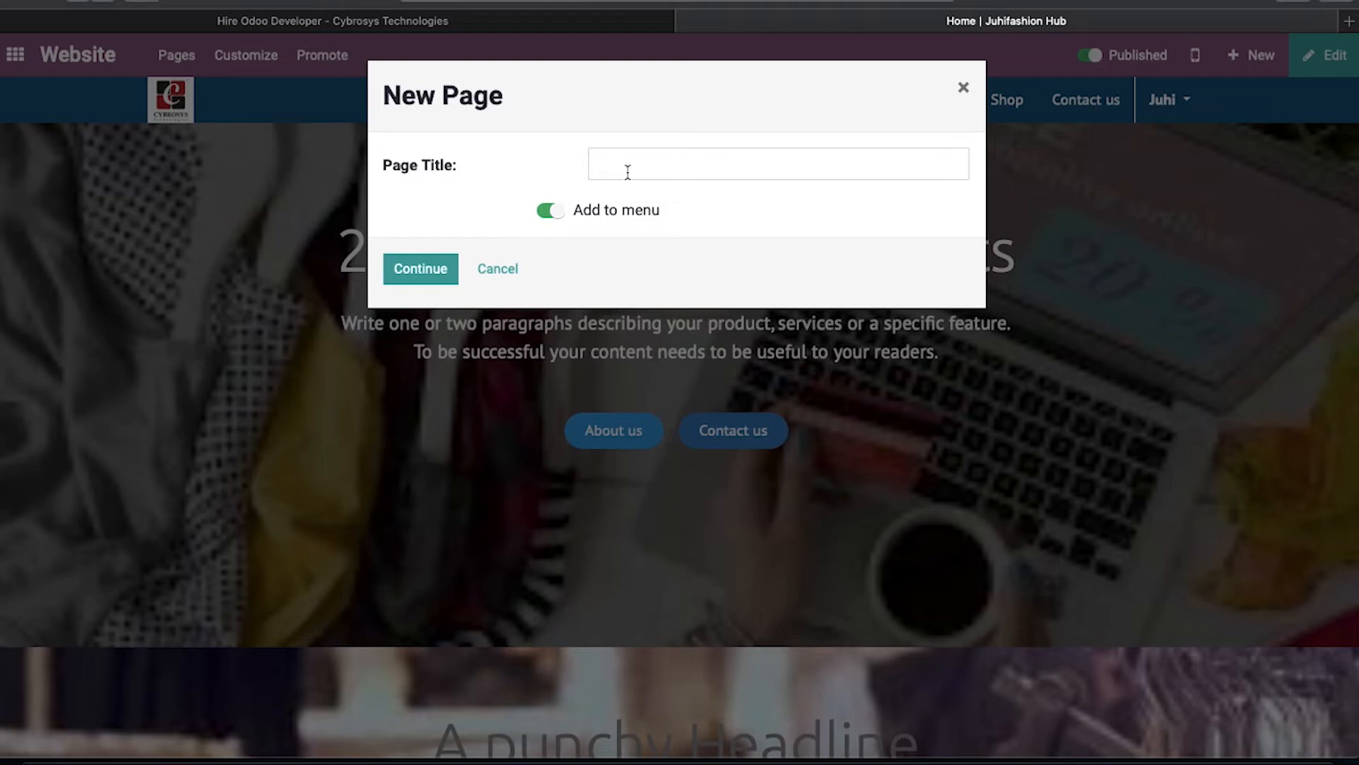
text(About My COmpany)
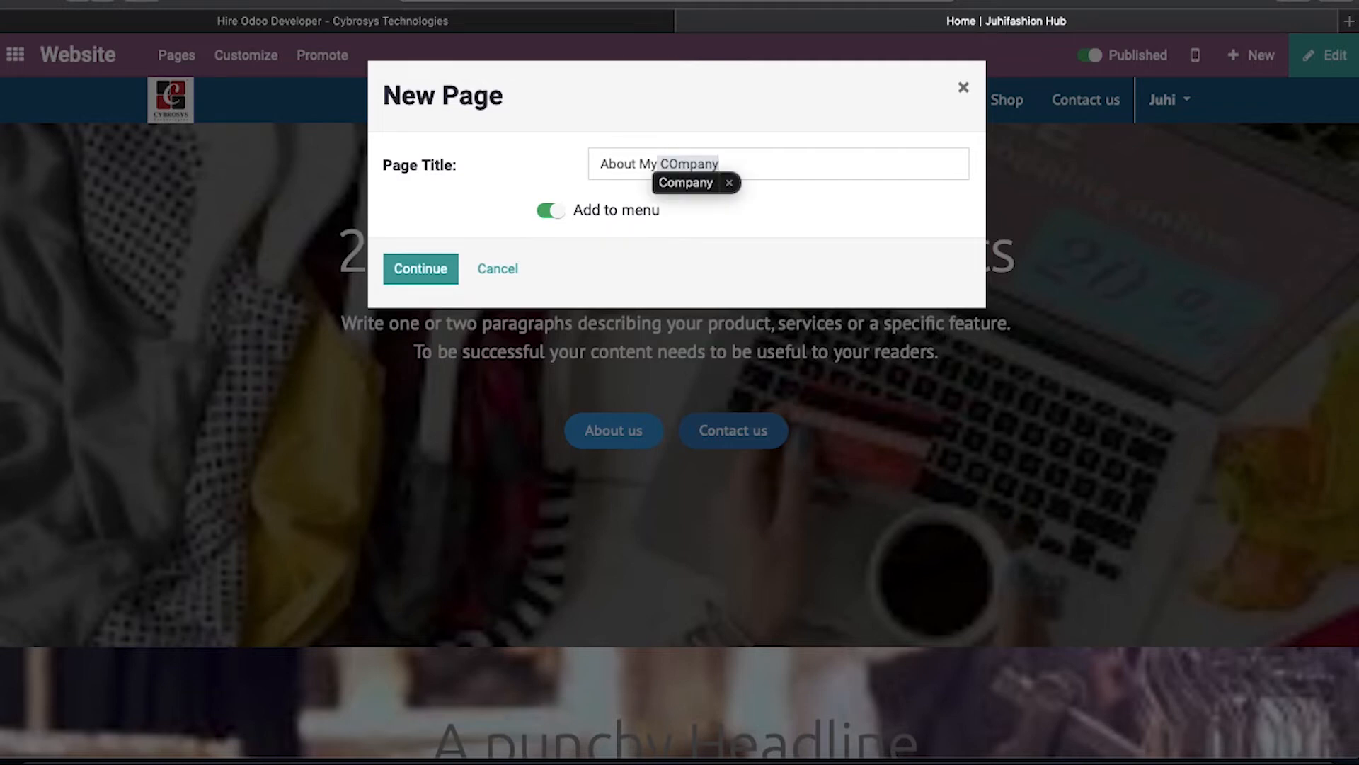
key(BackSpace)
key(BackSpace)
key(BackSpace)
key(BackSpace)
key(BackSpace)
key(BackSpace)
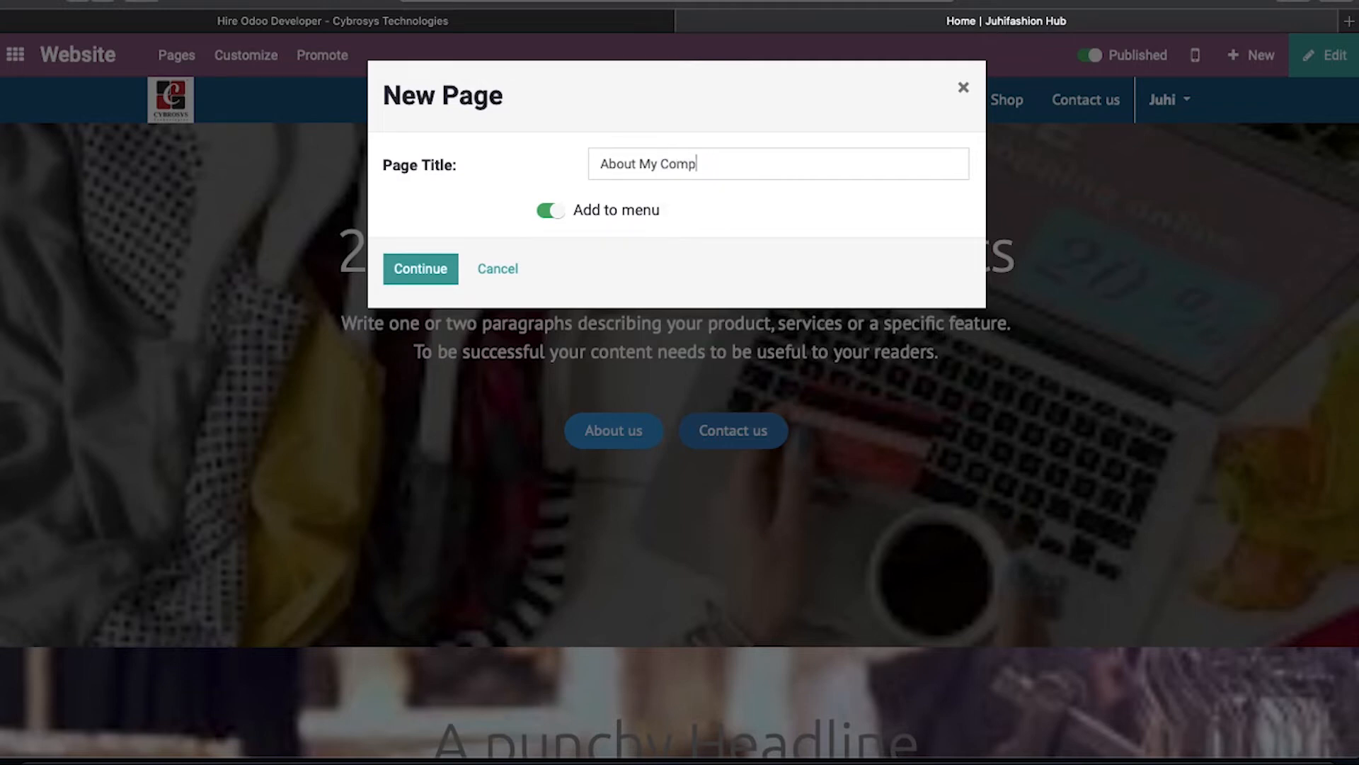
click(432, 269)
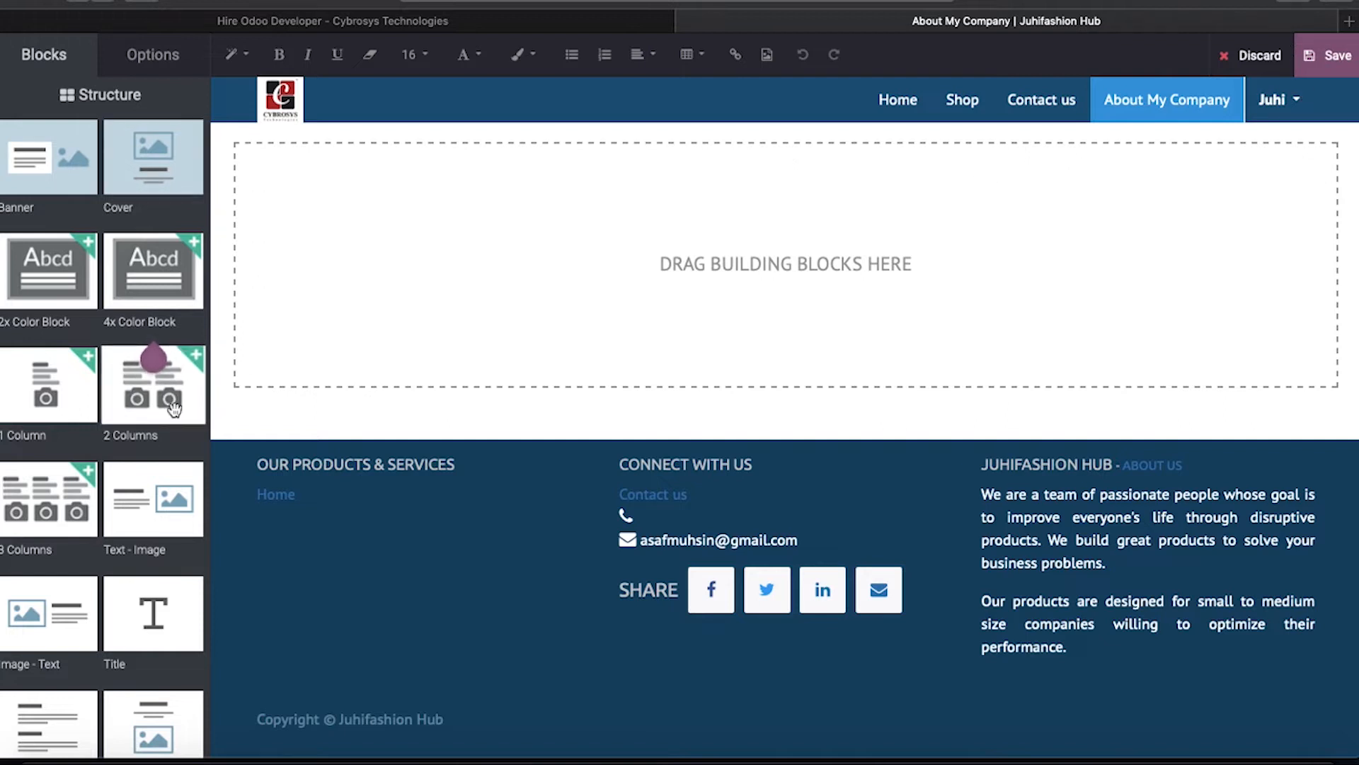
Step: Add a Picture building block to the empty About My Company page
scroll(137, 585, down, 3)
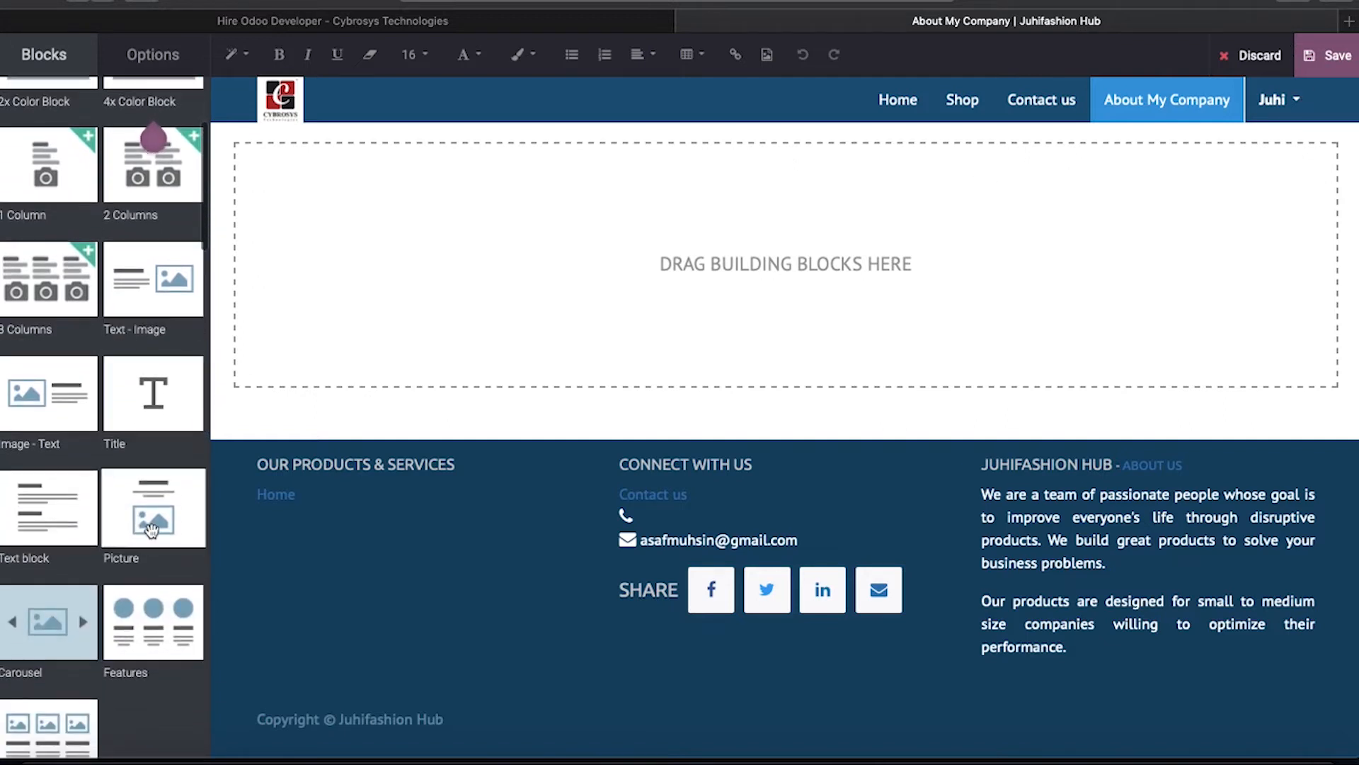
drag(151, 527, 449, 406)
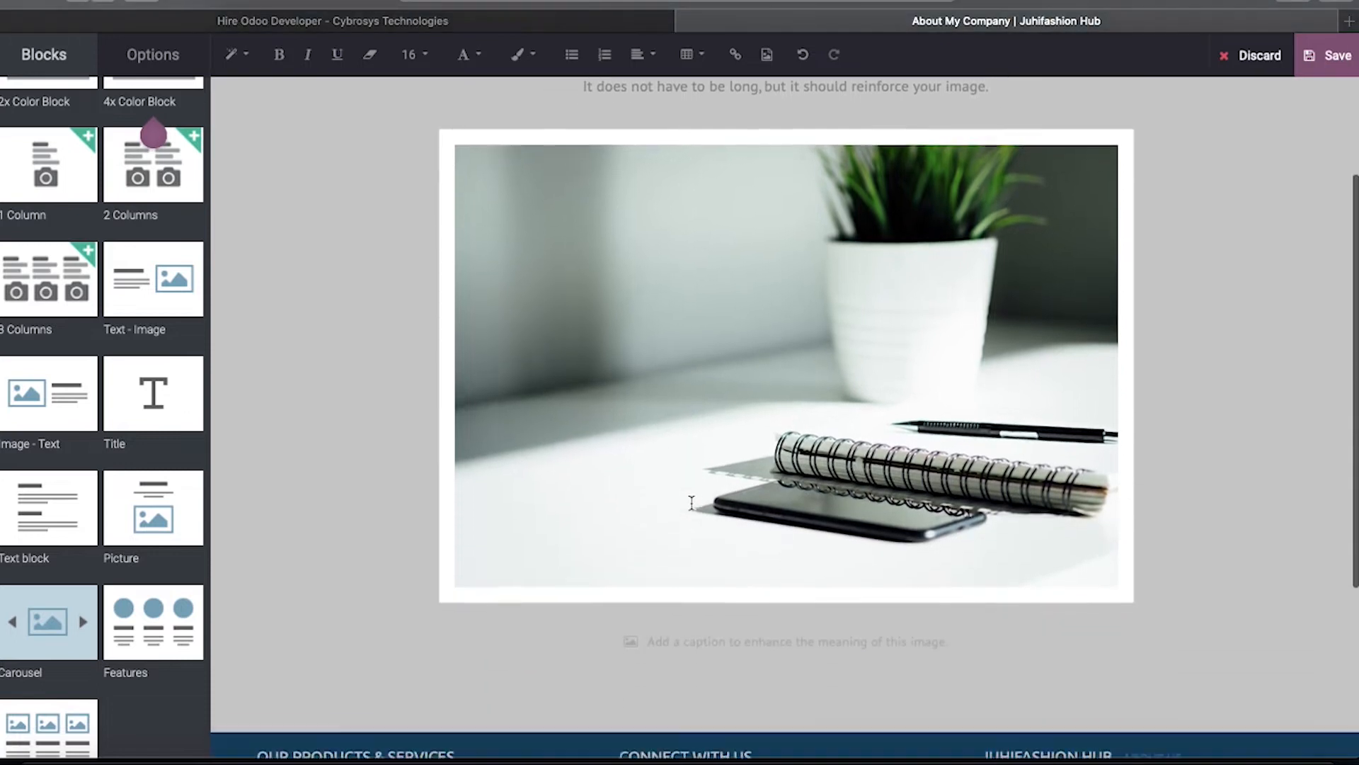
scroll(345, 414, up, 3)
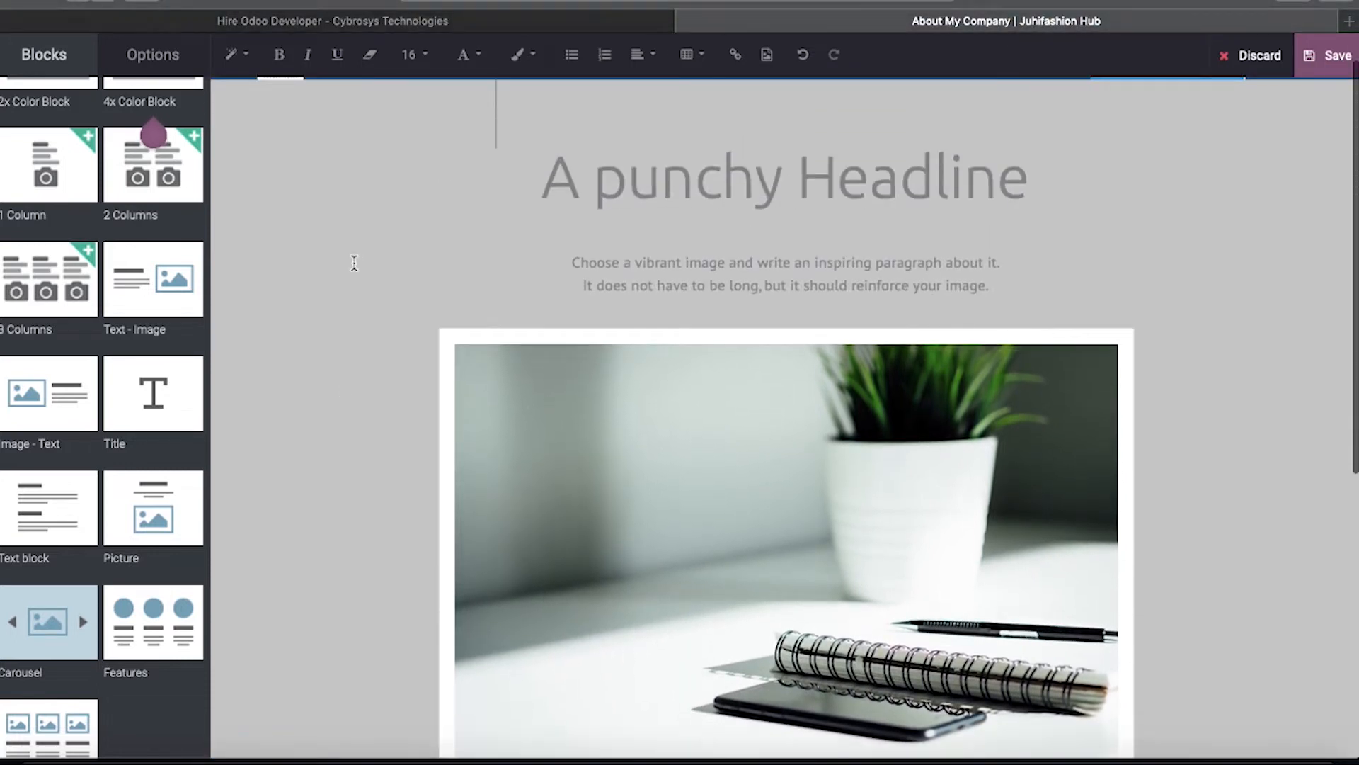
scroll(309, 267, up, 2)
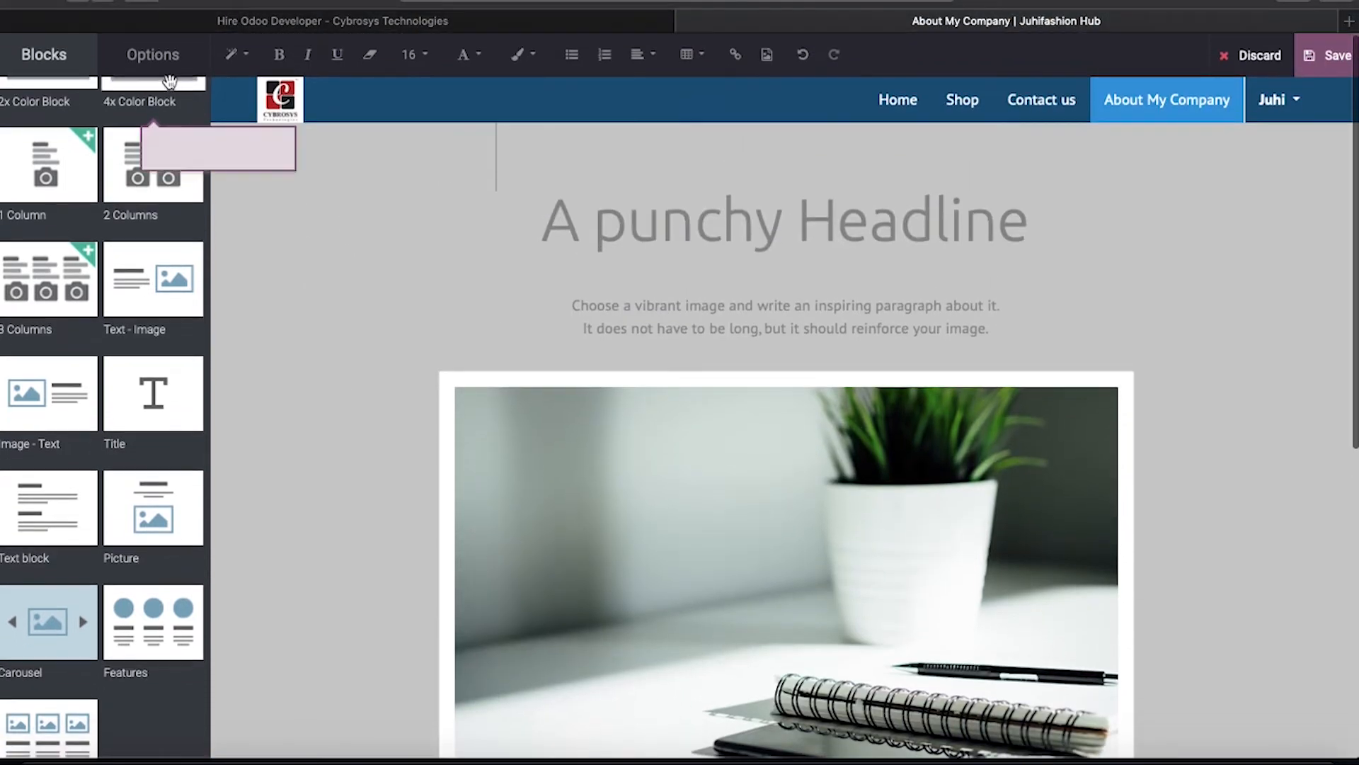
Step: Examine the image upload and video options for the Picture block's background, without choosing any media
click(382, 264)
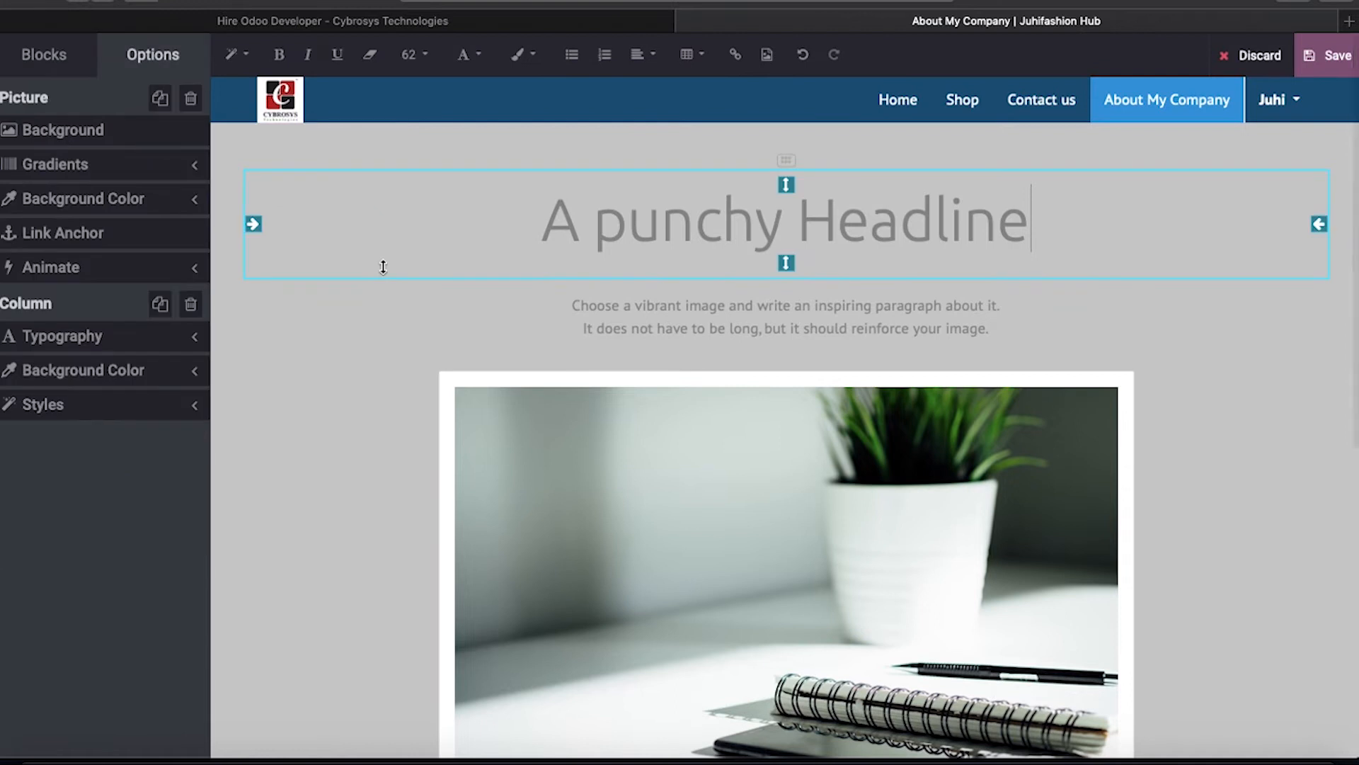
click(97, 130)
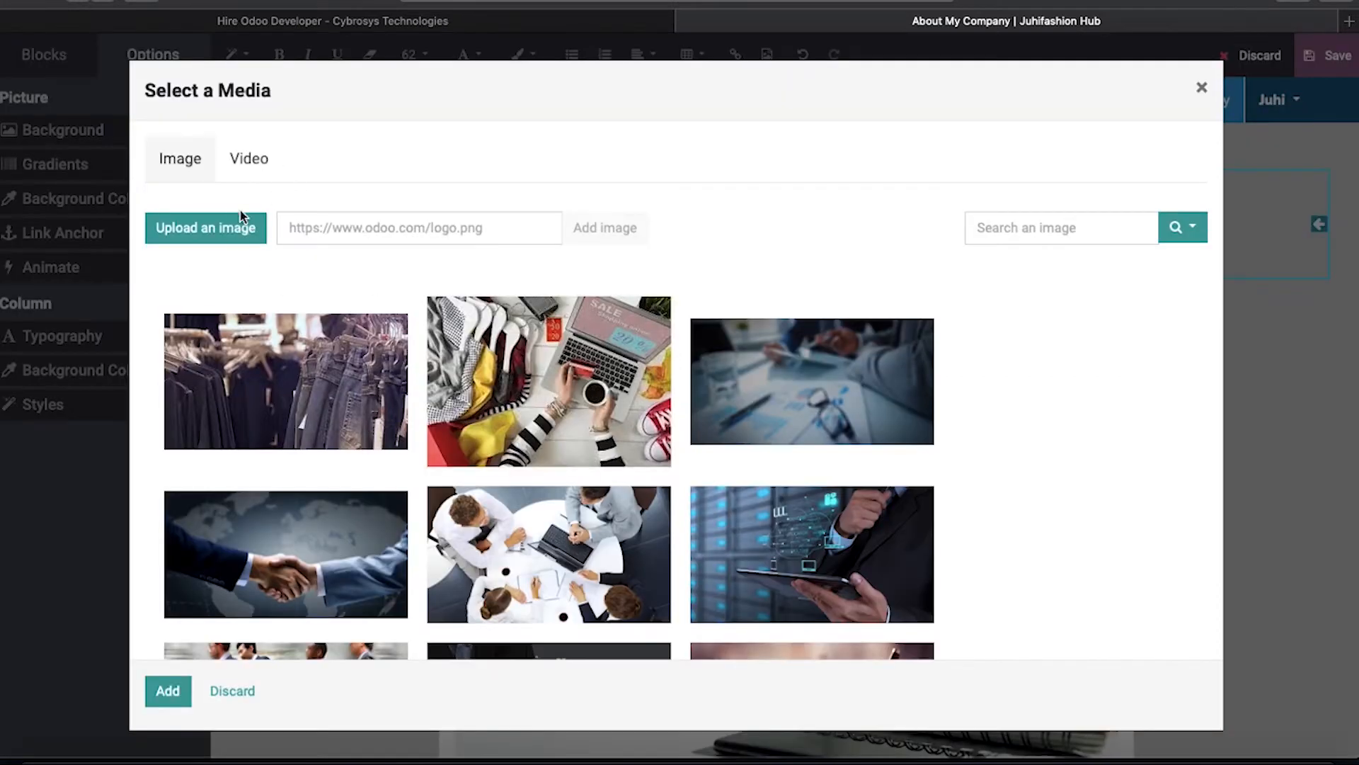
click(241, 230)
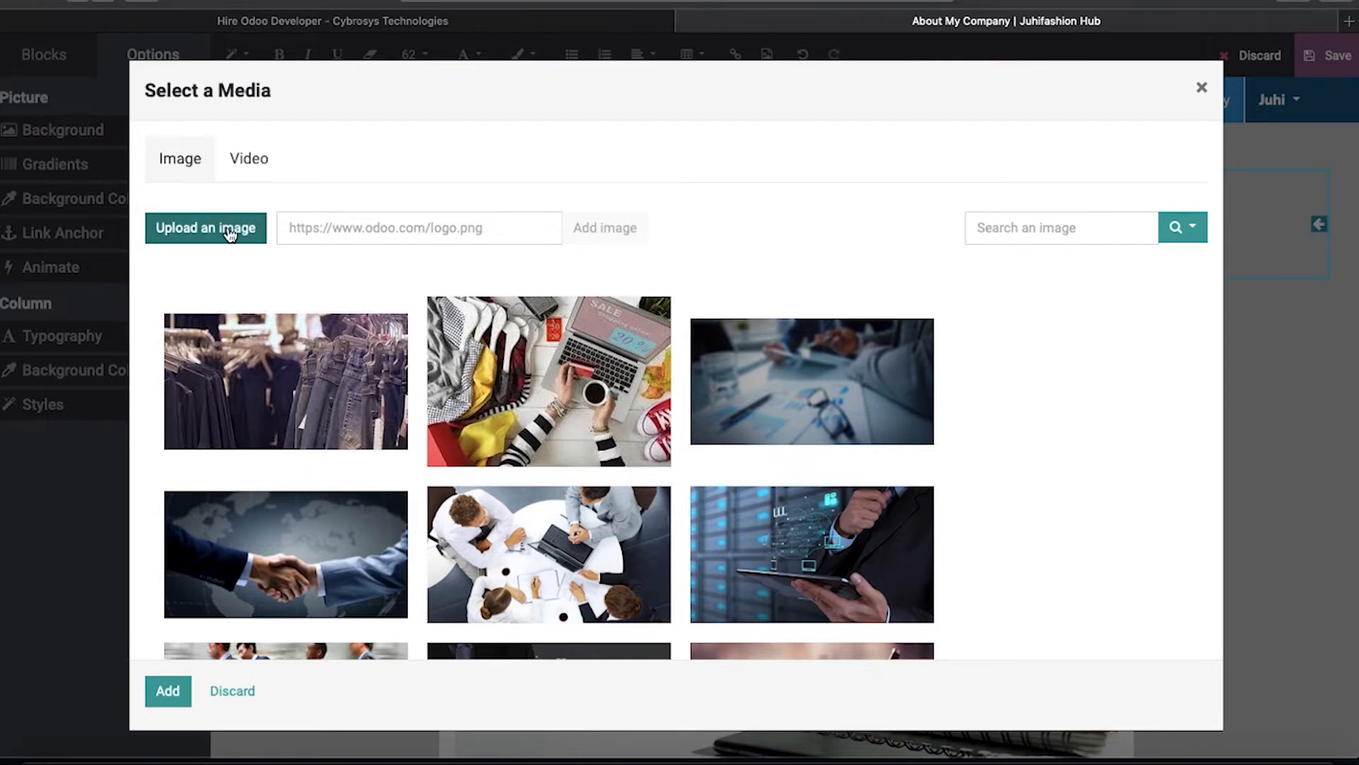
click(255, 162)
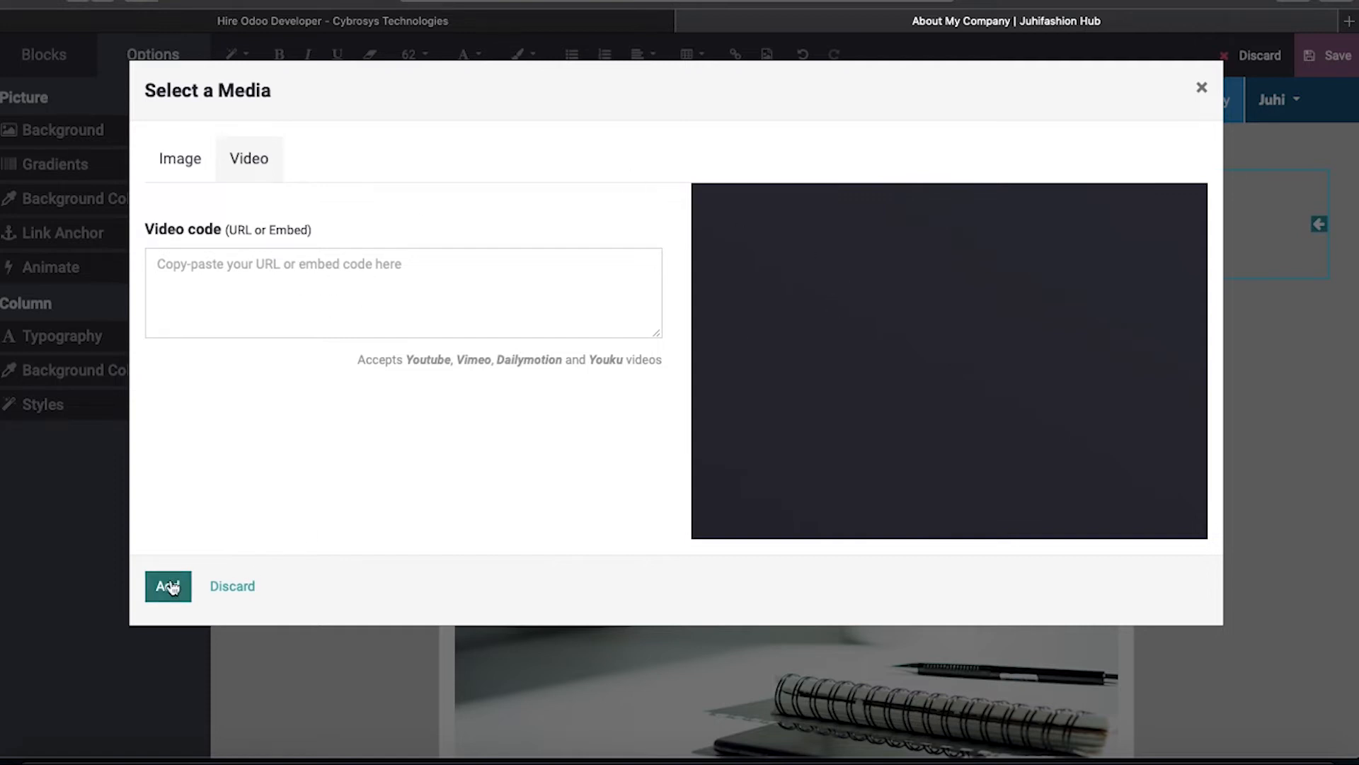
click(1202, 88)
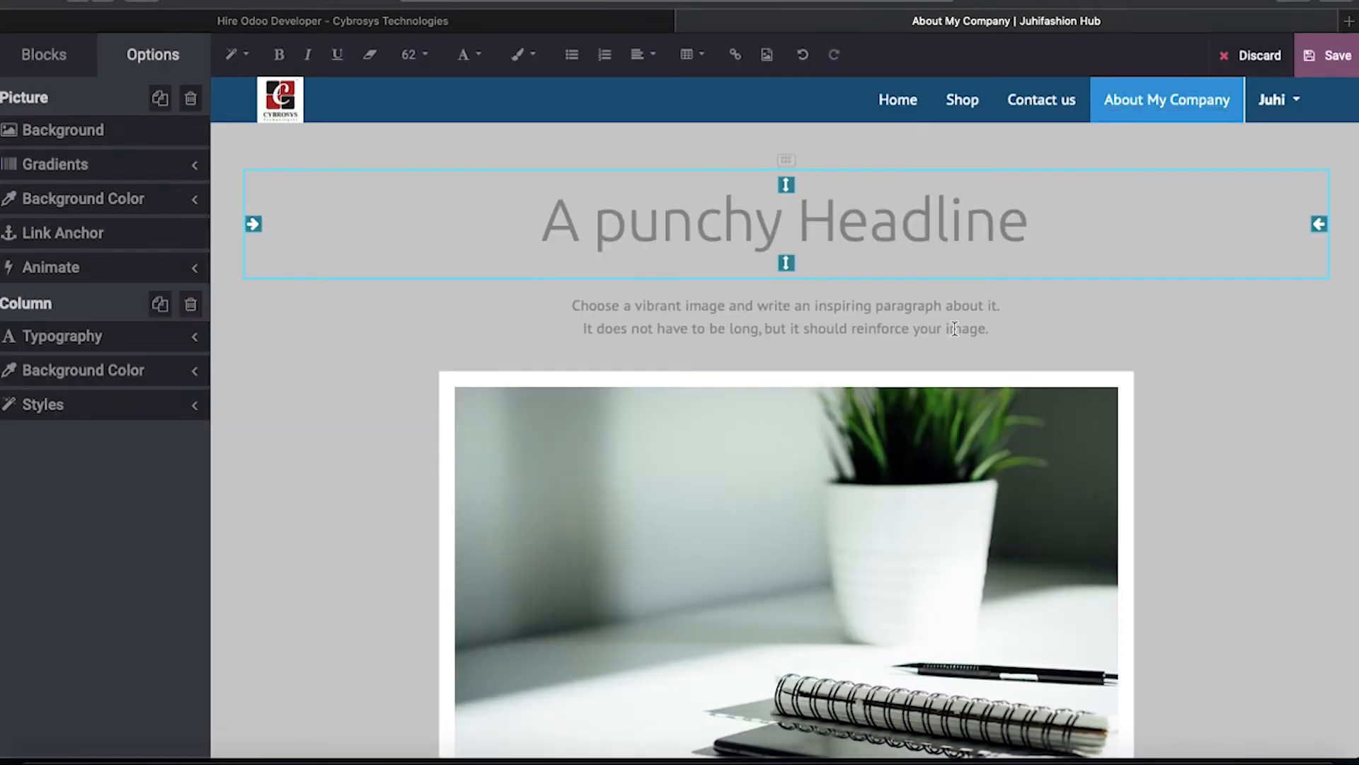
Step: Upload Product page 2.jpeg as the Picture block's background image and optimize it at 275 × 183 px, quality 80
click(114, 131)
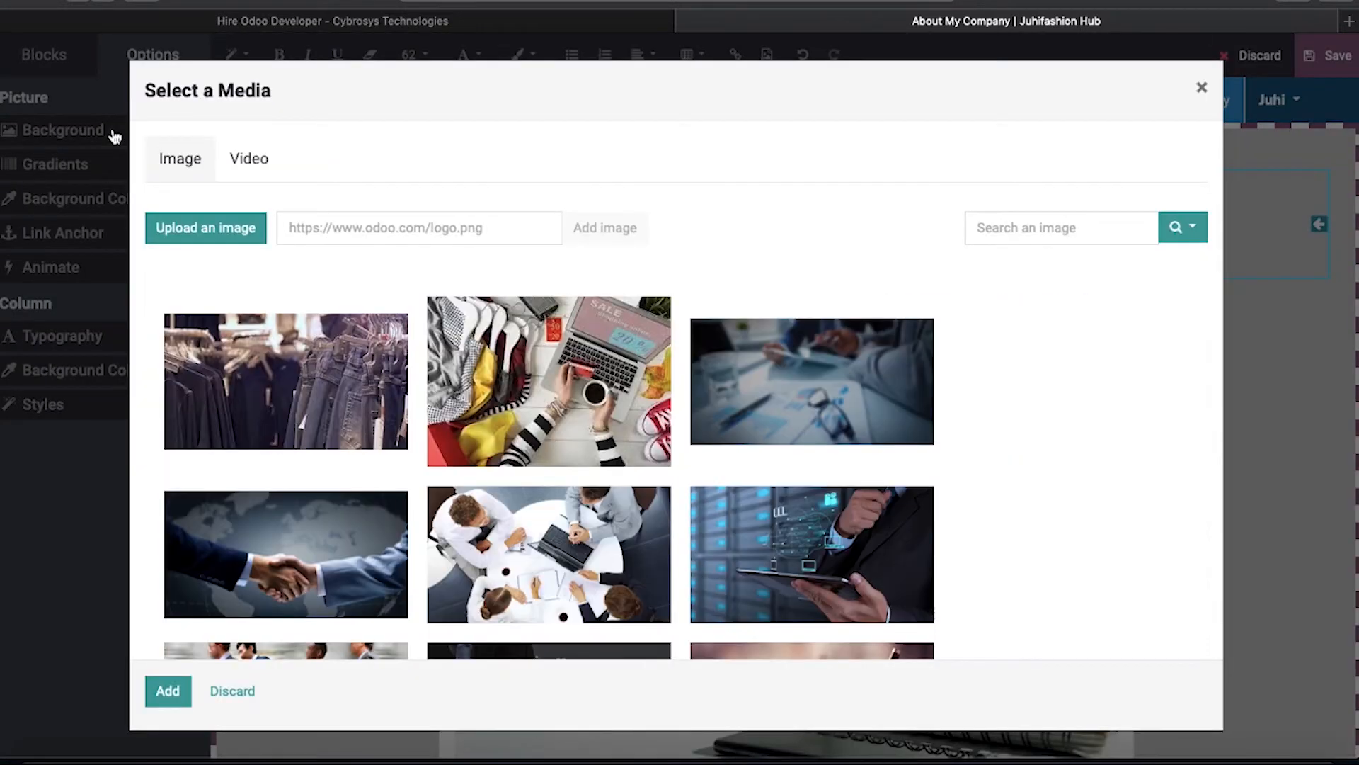
click(243, 237)
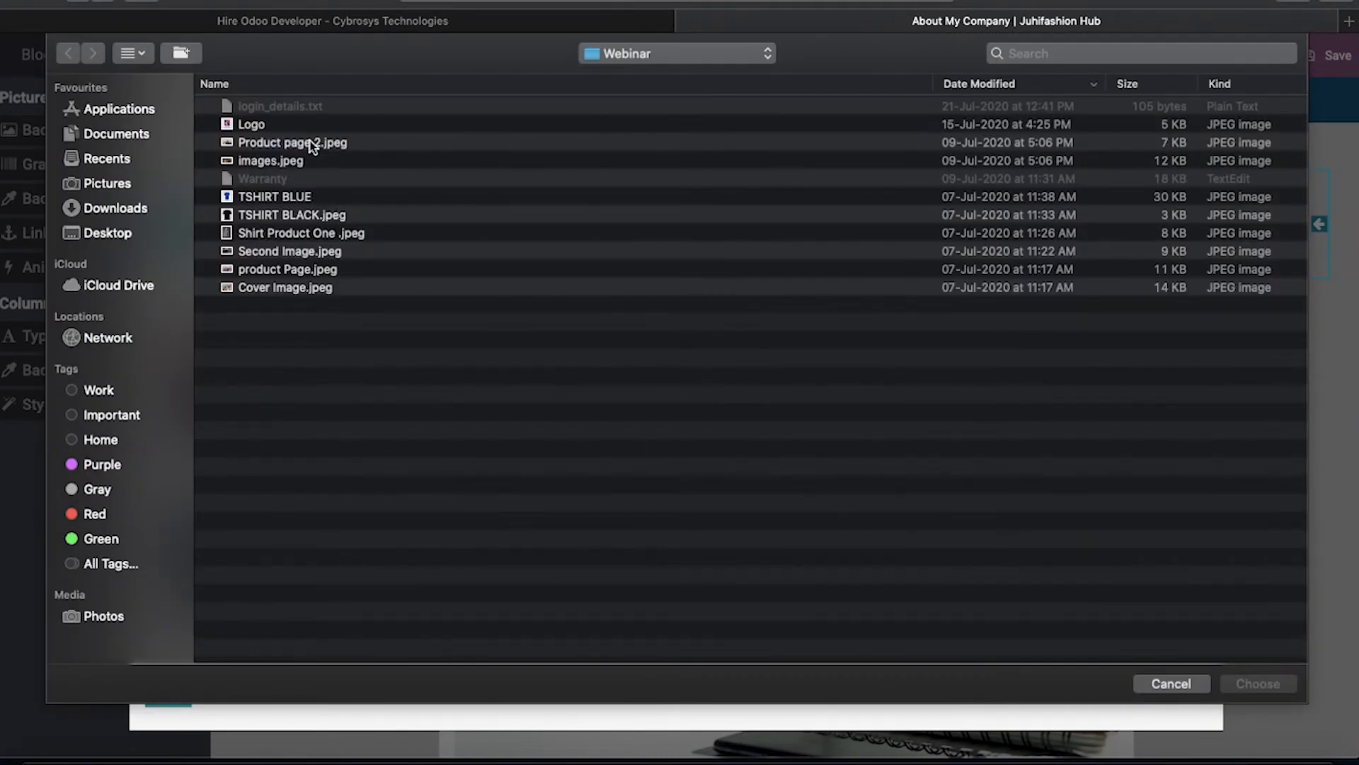
click(308, 144)
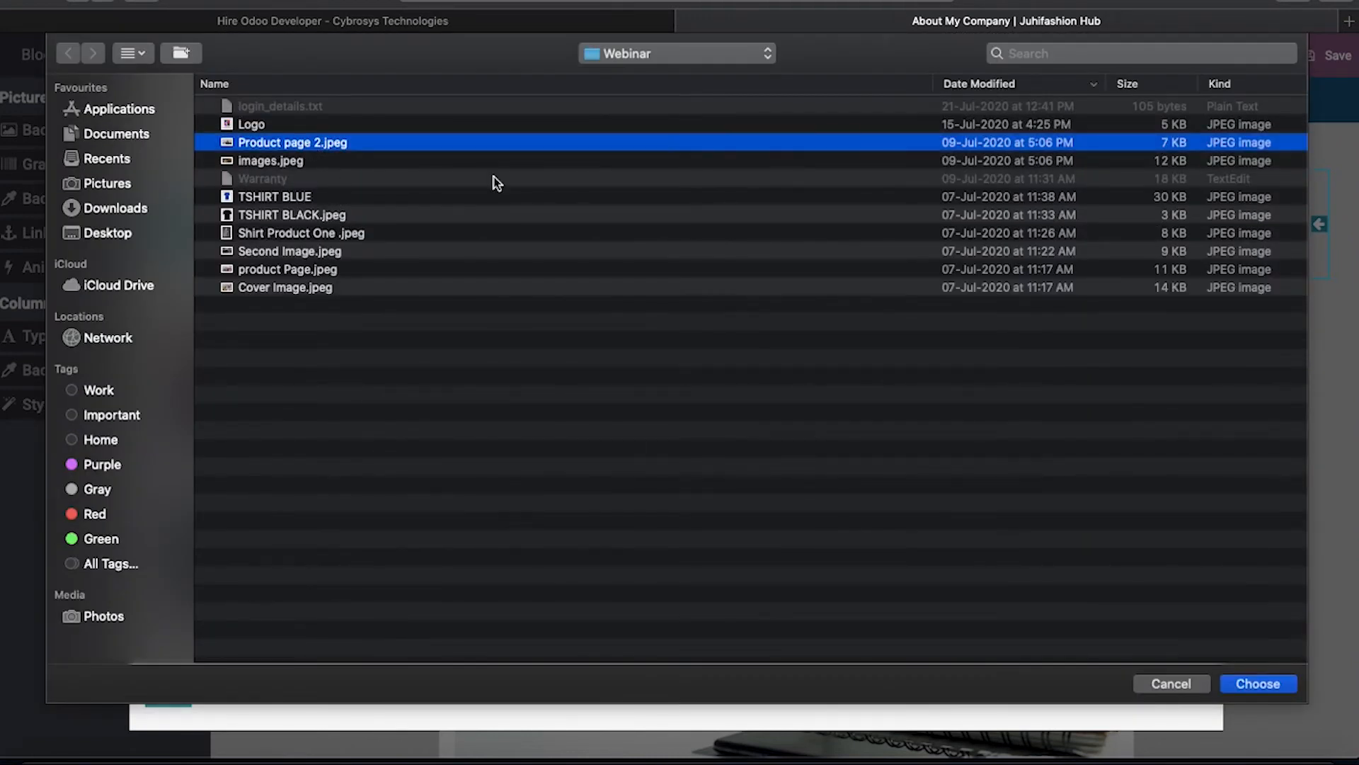
click(1282, 685)
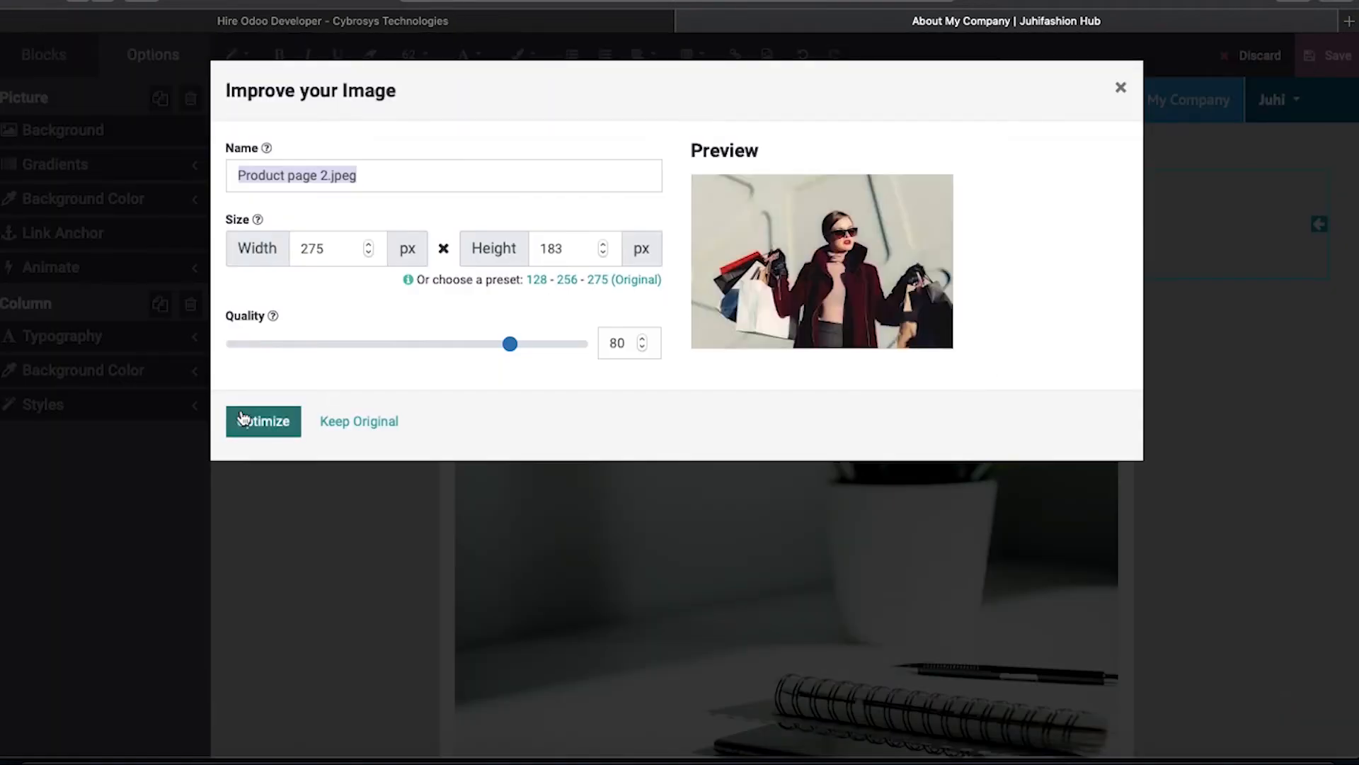
click(292, 425)
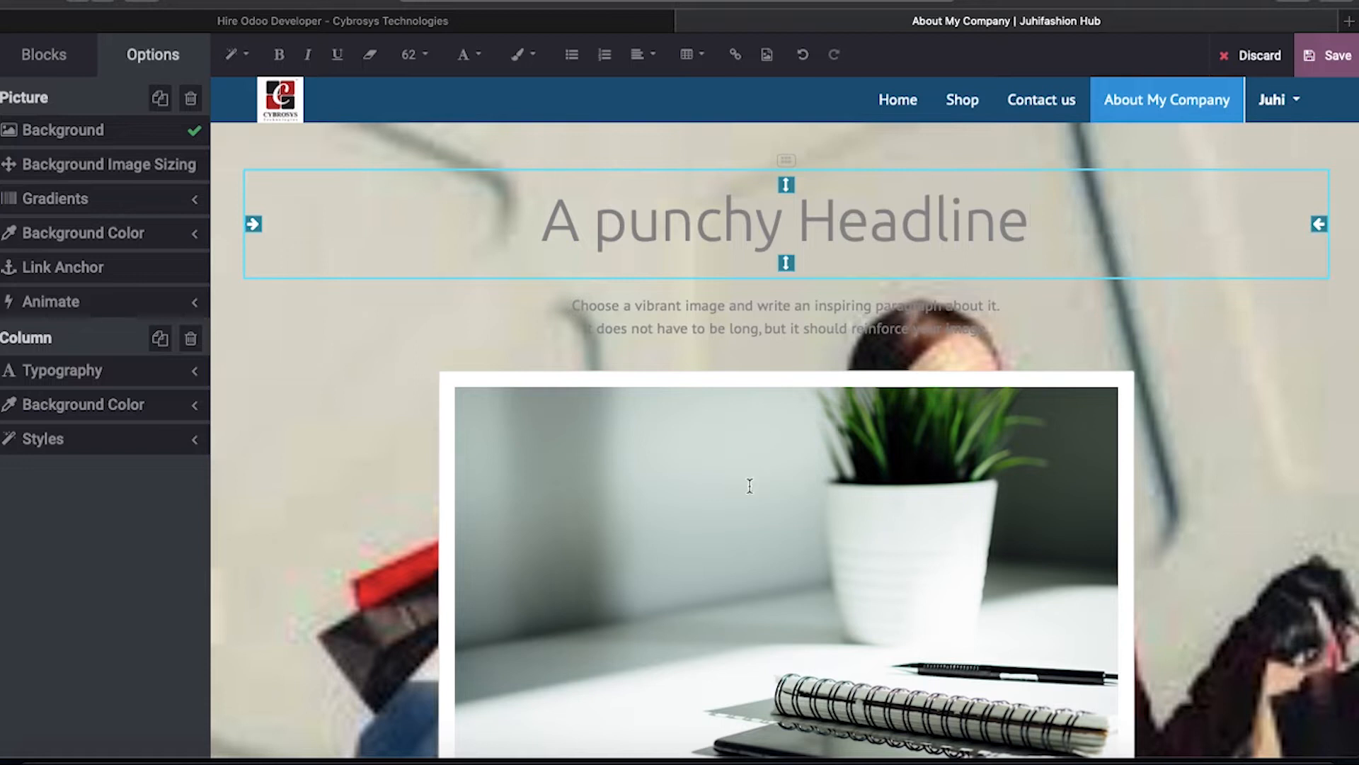
Step: Delete the default plant-and-notebook image from inside the Picture block
scroll(750, 486, down, 2)
click(750, 485)
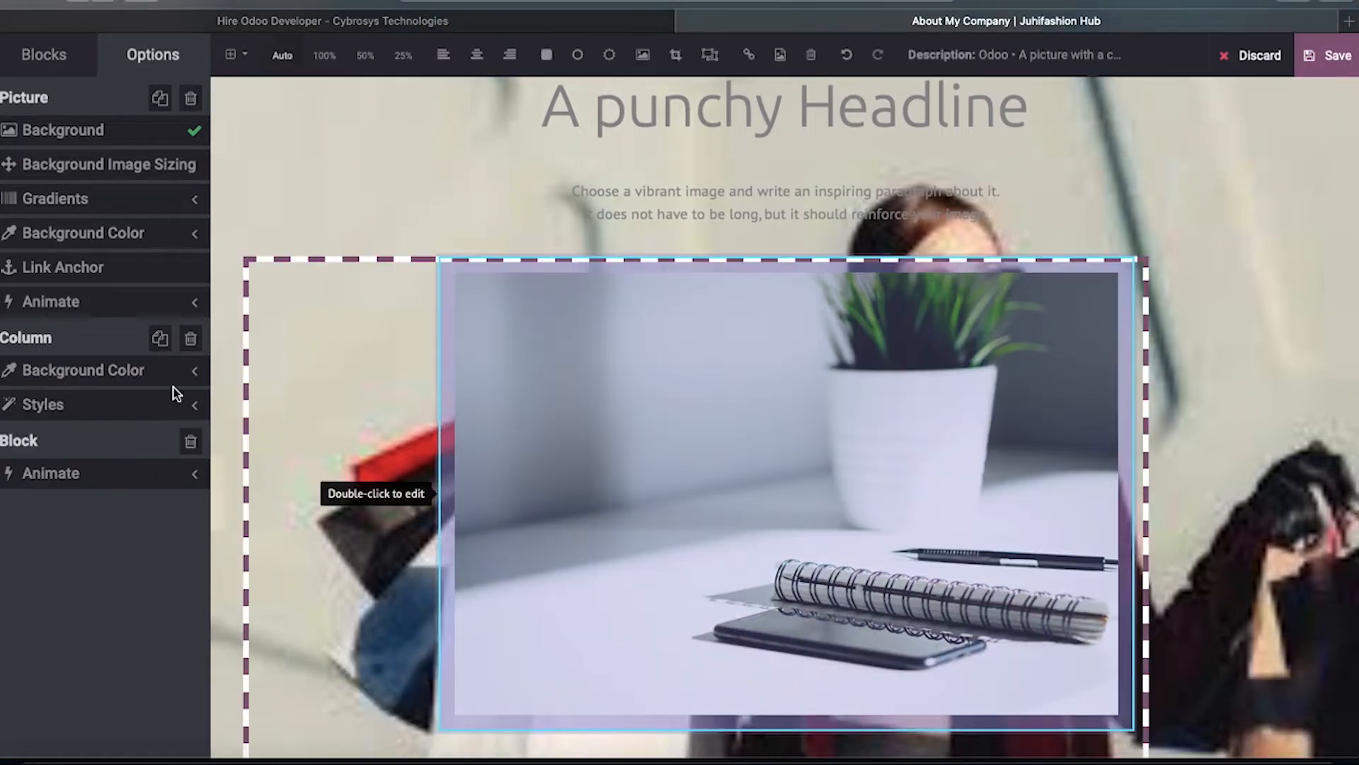
click(191, 440)
Step: Extend the Picture block downward to show more of its background image, and save the page
click(820, 429)
drag(820, 437, 852, 701)
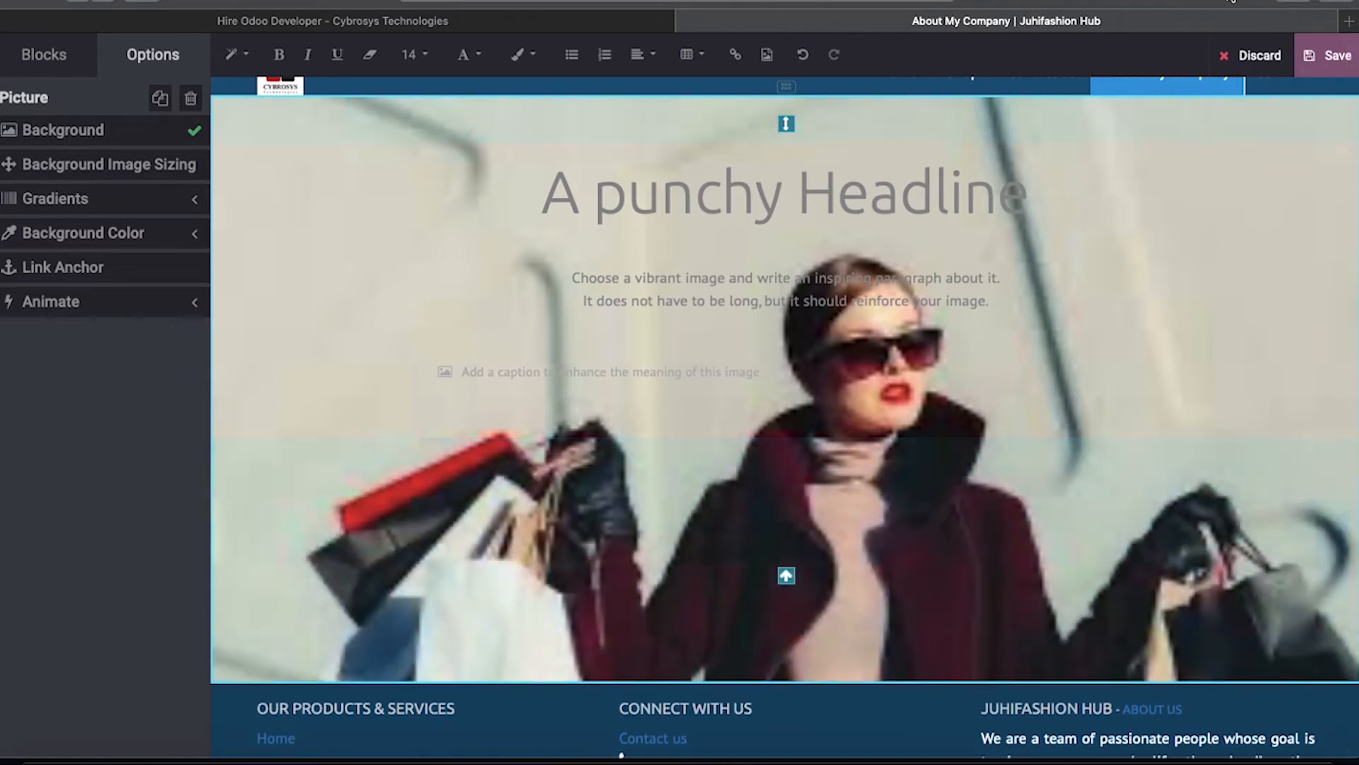
click(1325, 56)
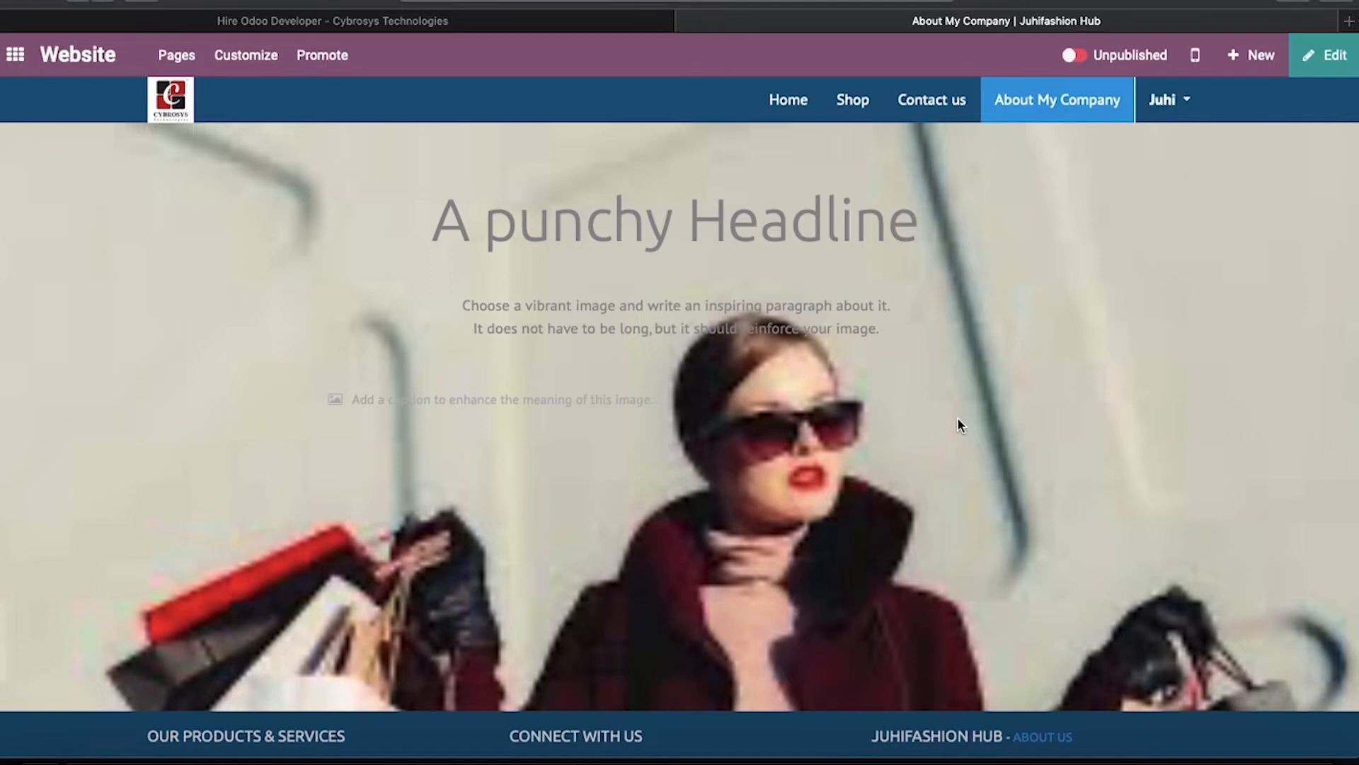
scroll(958, 422, down, 3)
scroll(959, 422, up, 3)
Step: Reopen the page for editing and add a Team Profiles block from Features below the Picture block
click(1113, 107)
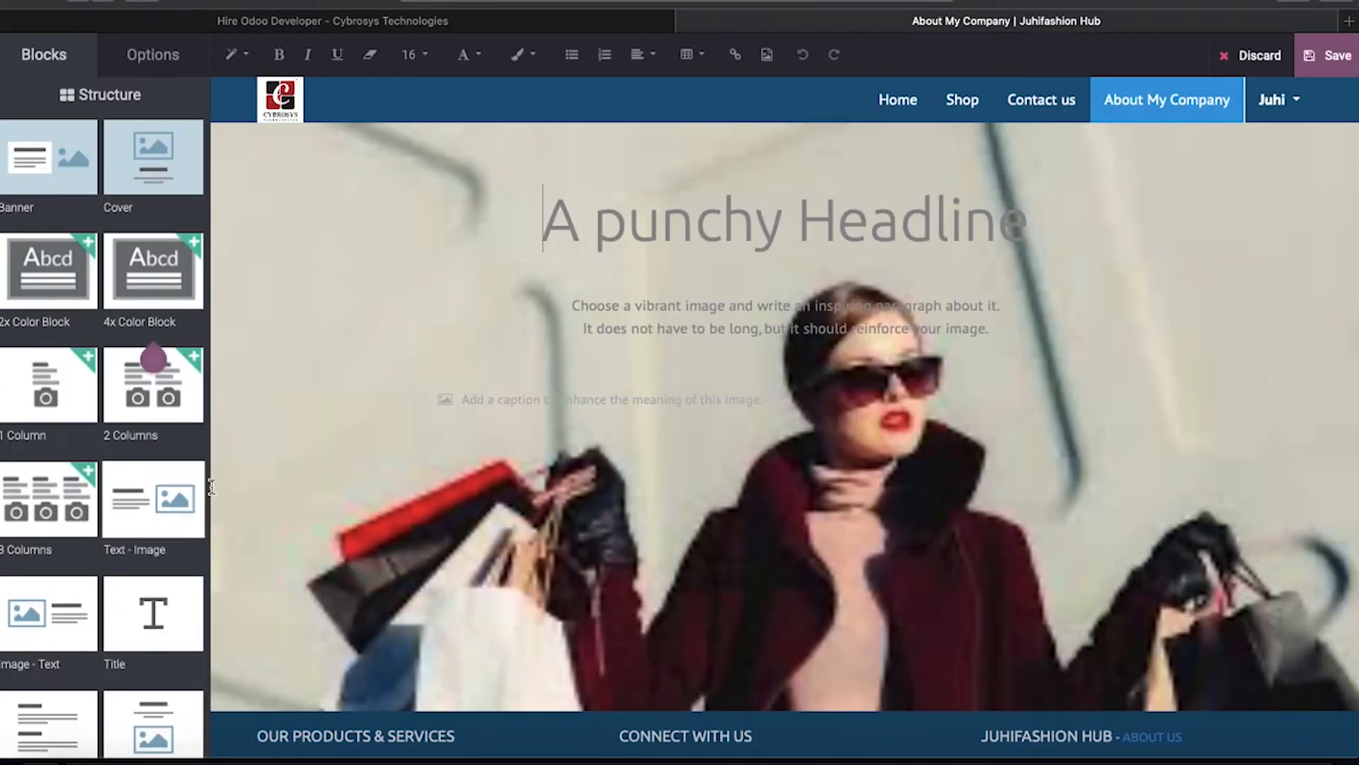
scroll(99, 541, down, 6)
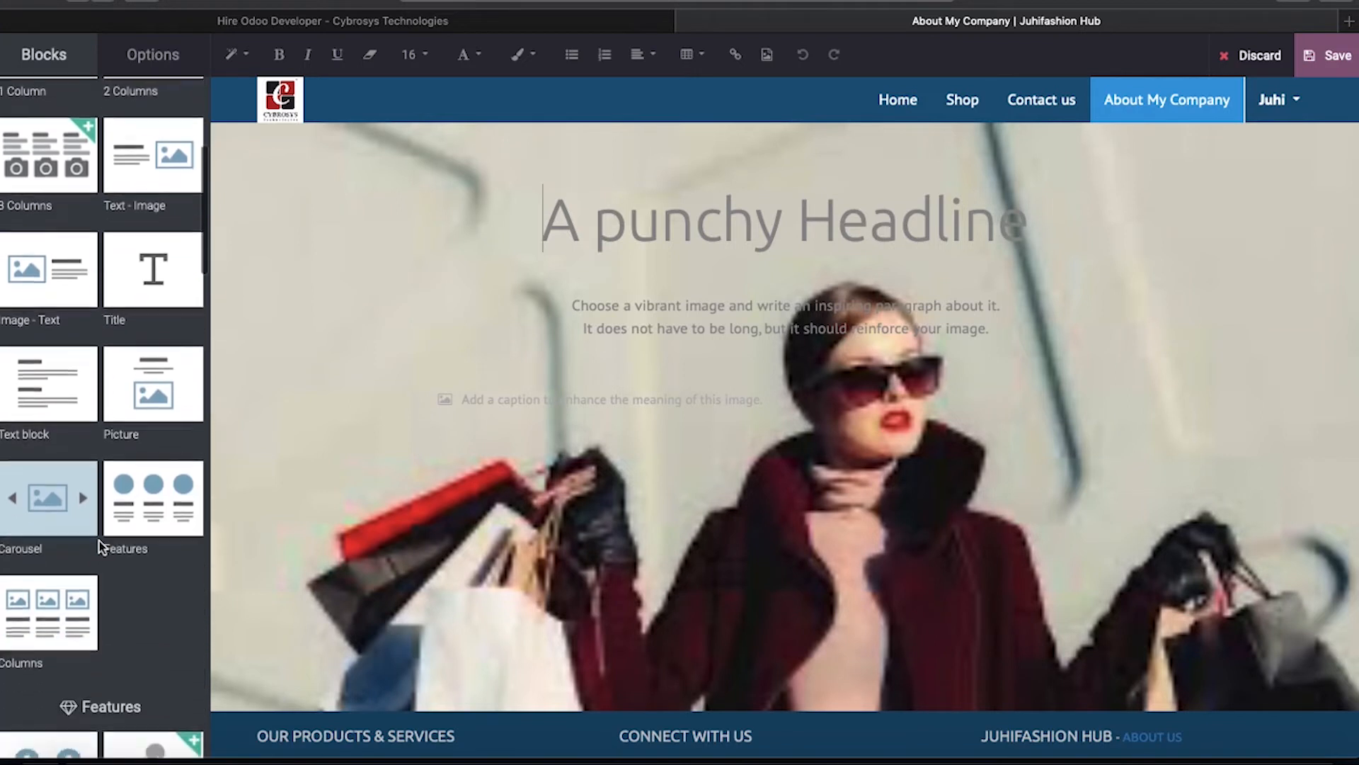
scroll(99, 541, down, 3)
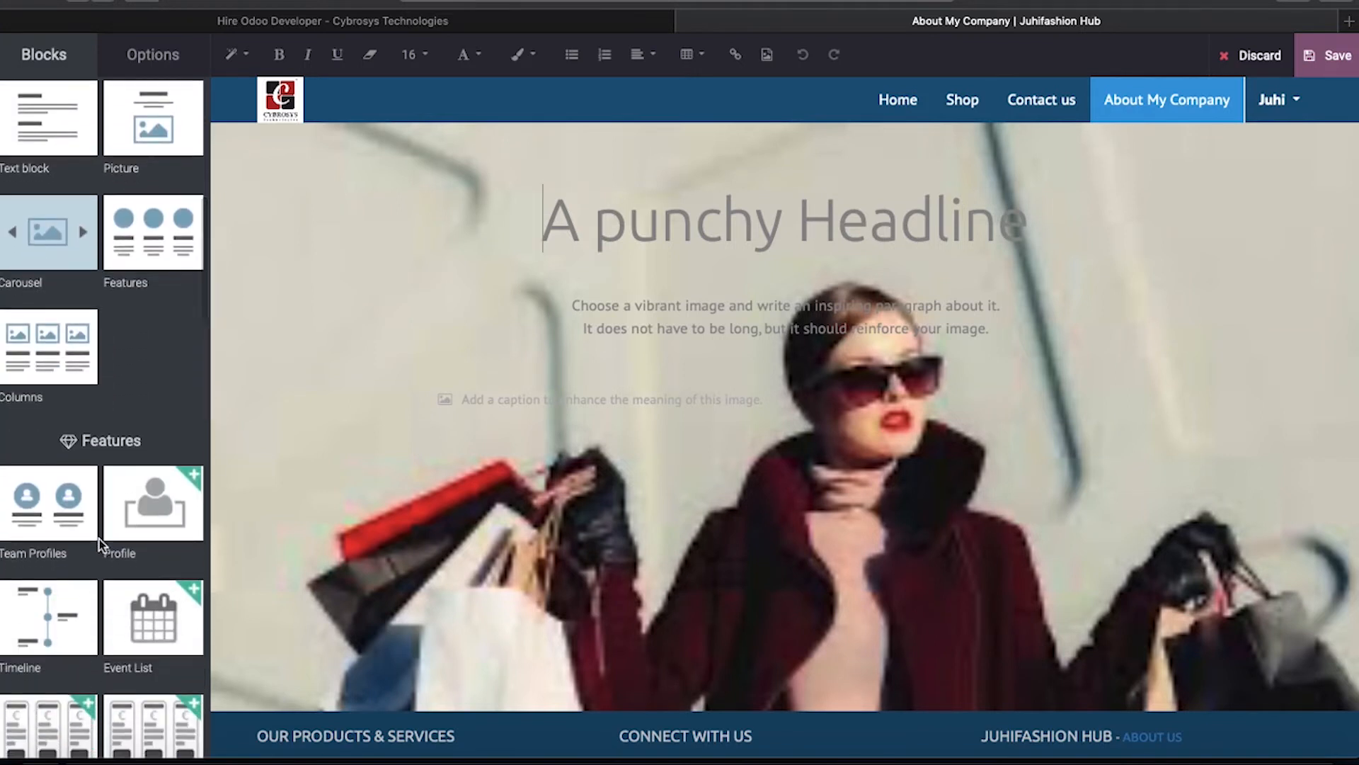
scroll(99, 538, down, 7)
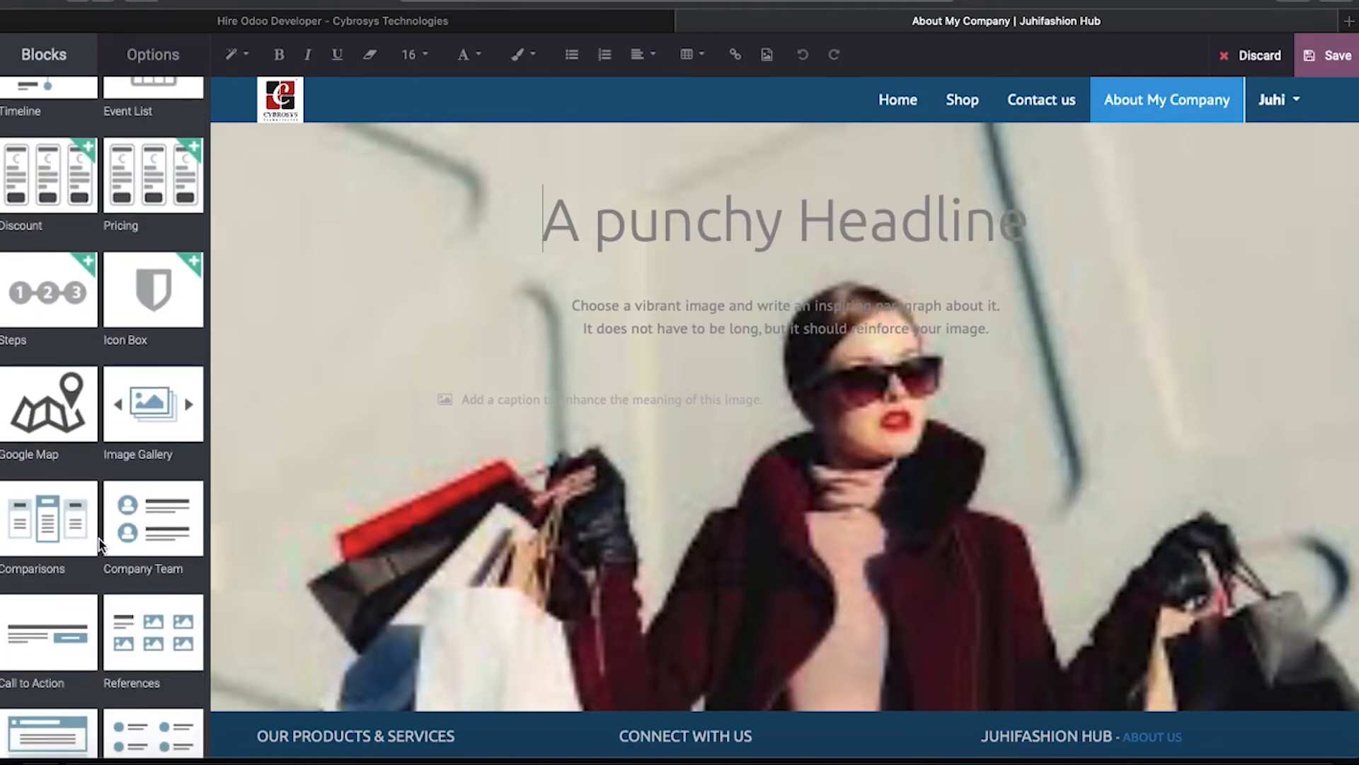
scroll(99, 541, down, 5)
scroll(99, 541, down, 2)
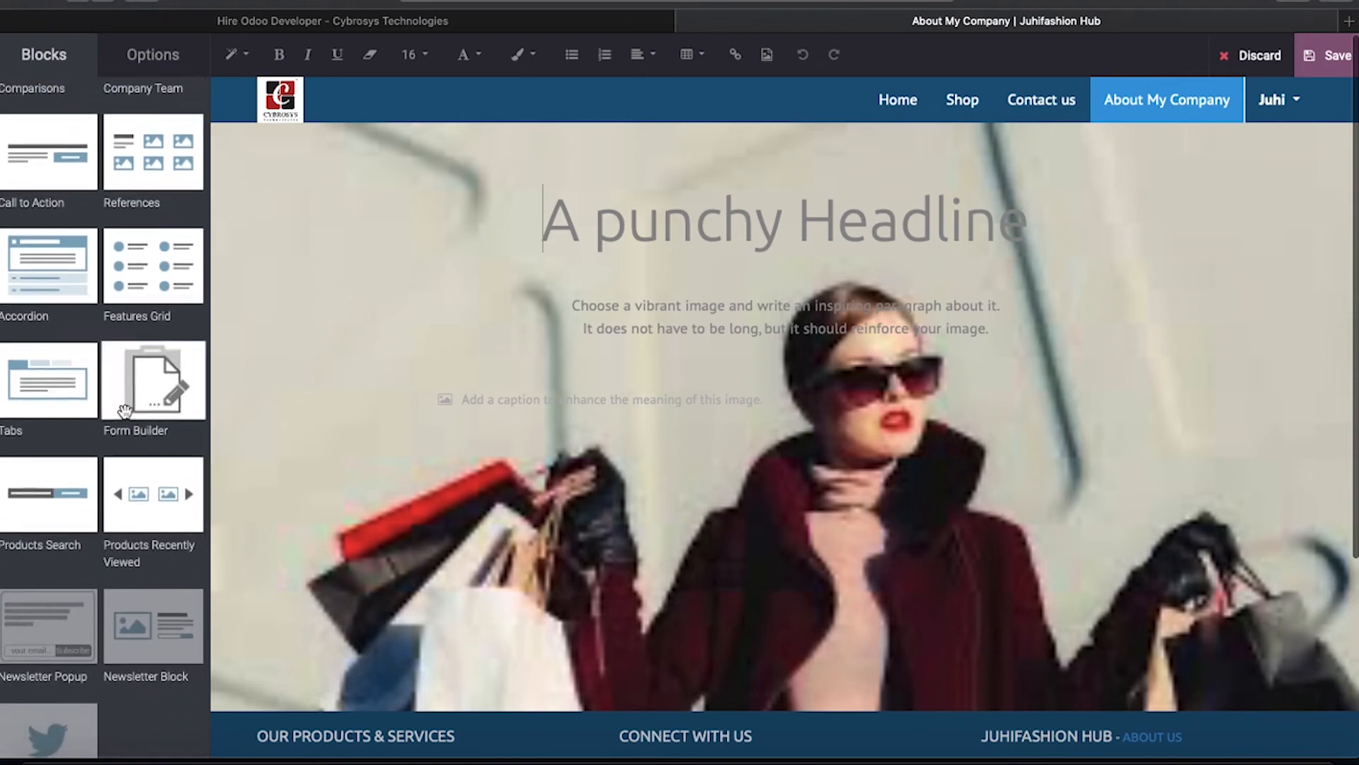
scroll(125, 411, up, 1)
scroll(124, 410, up, 8)
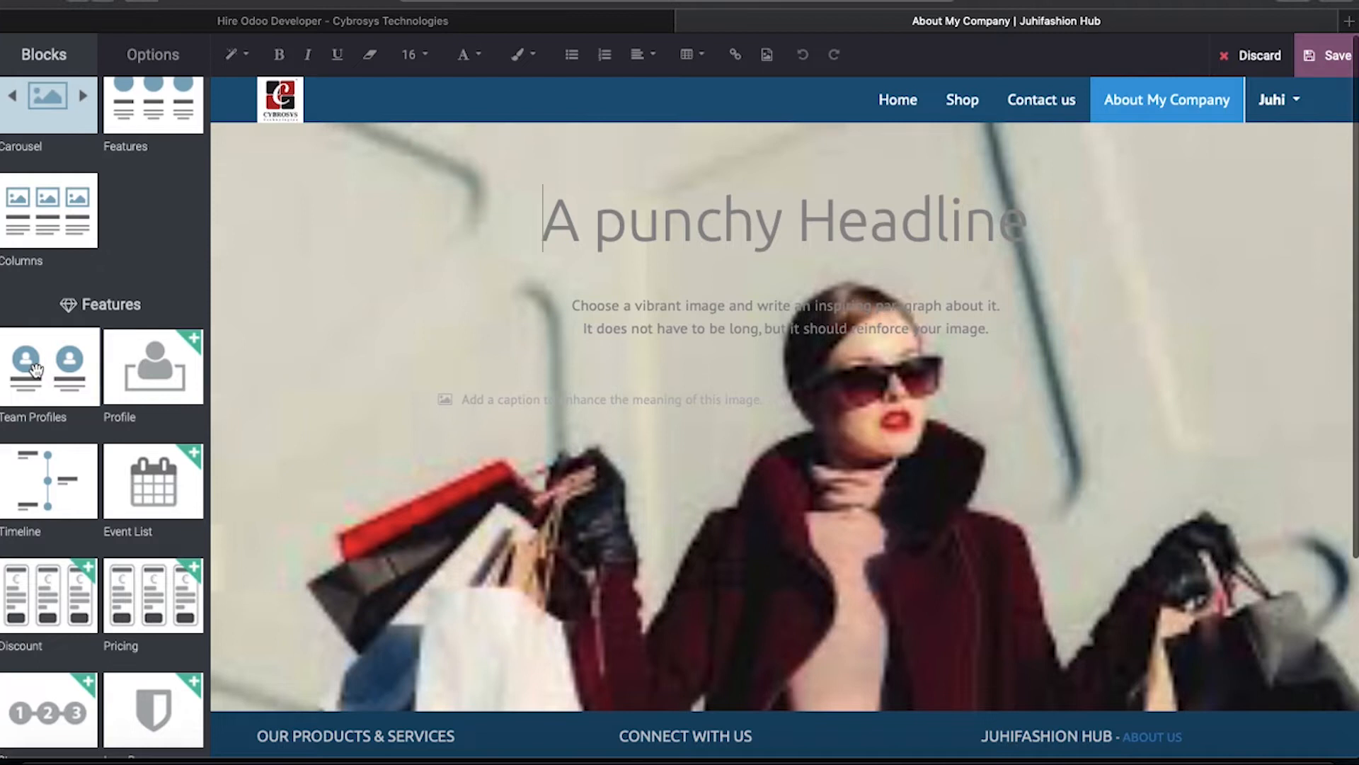
drag(35, 370, 516, 619)
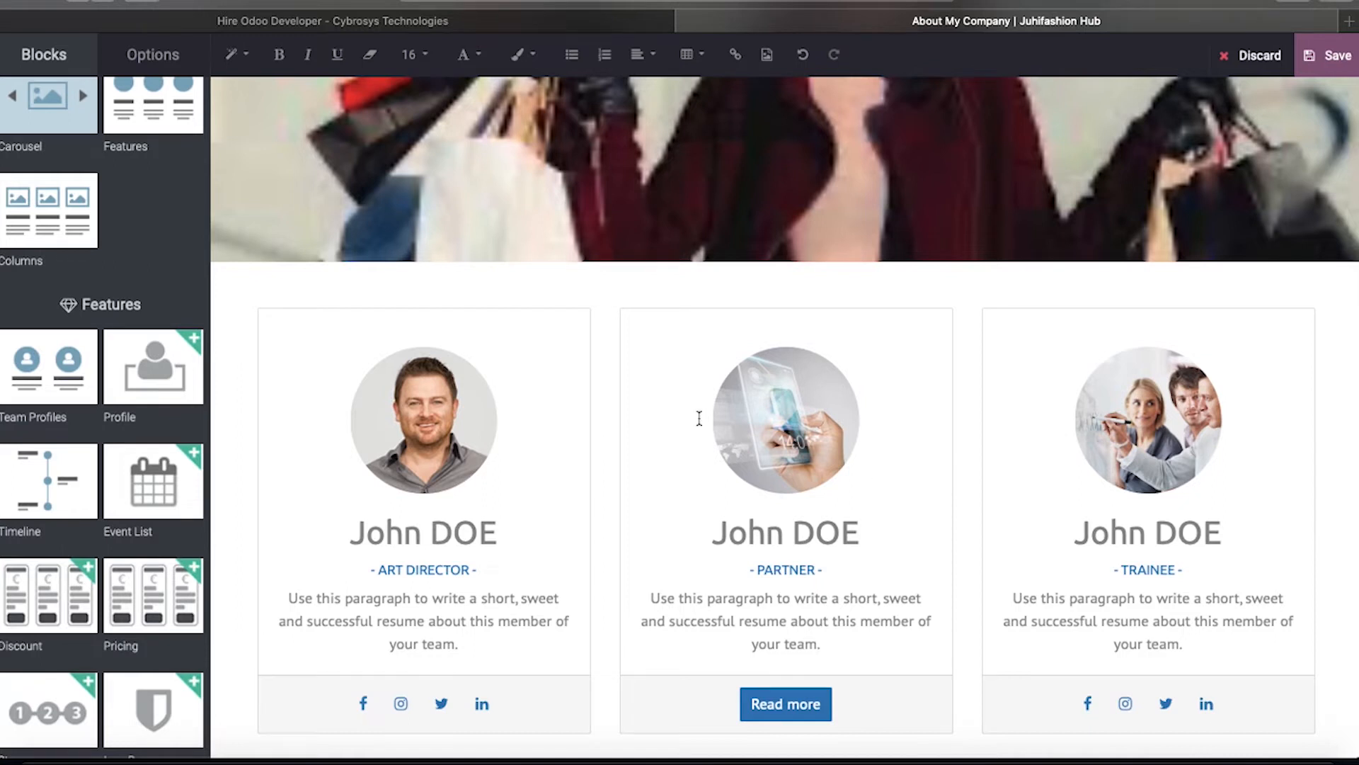
Step: Check the description paragraphs in the Team Profiles block, and save the About My Company page
triple_click(467, 598)
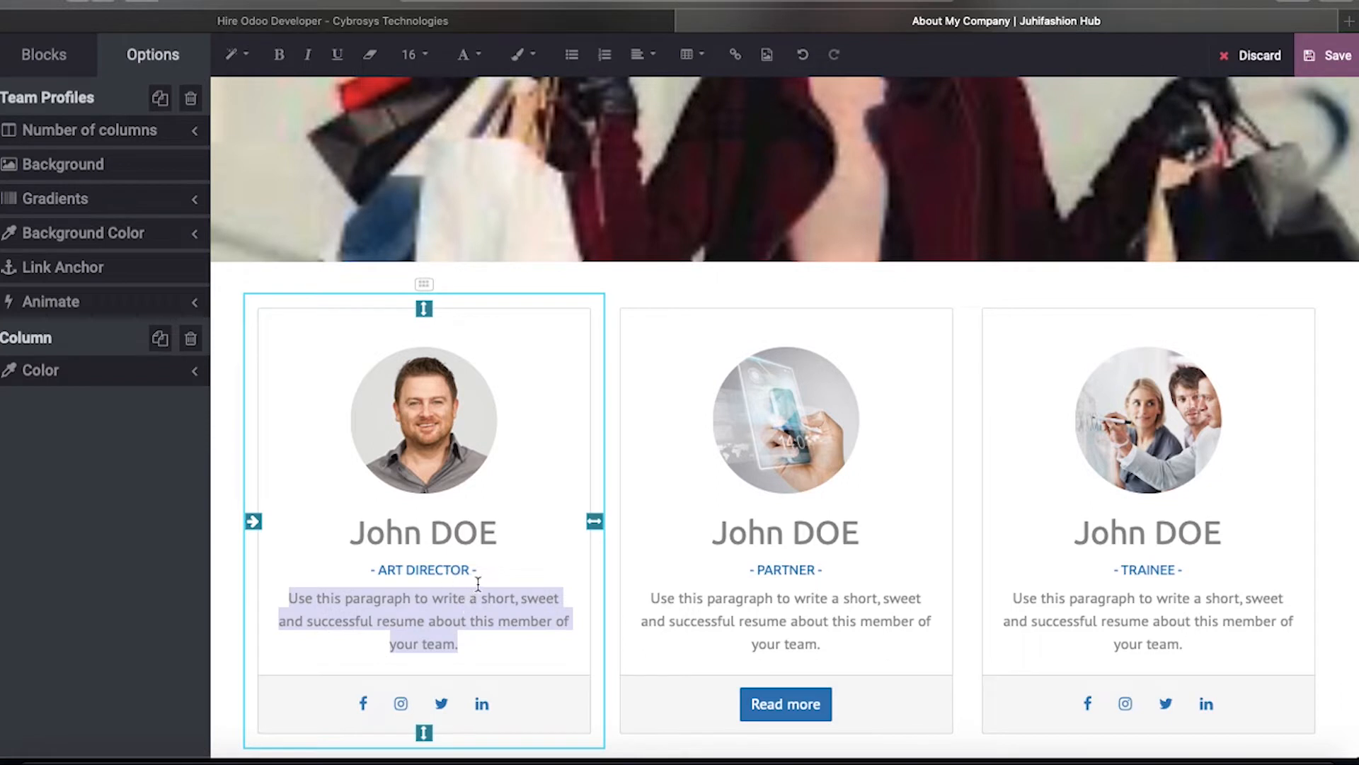
triple_click(853, 621)
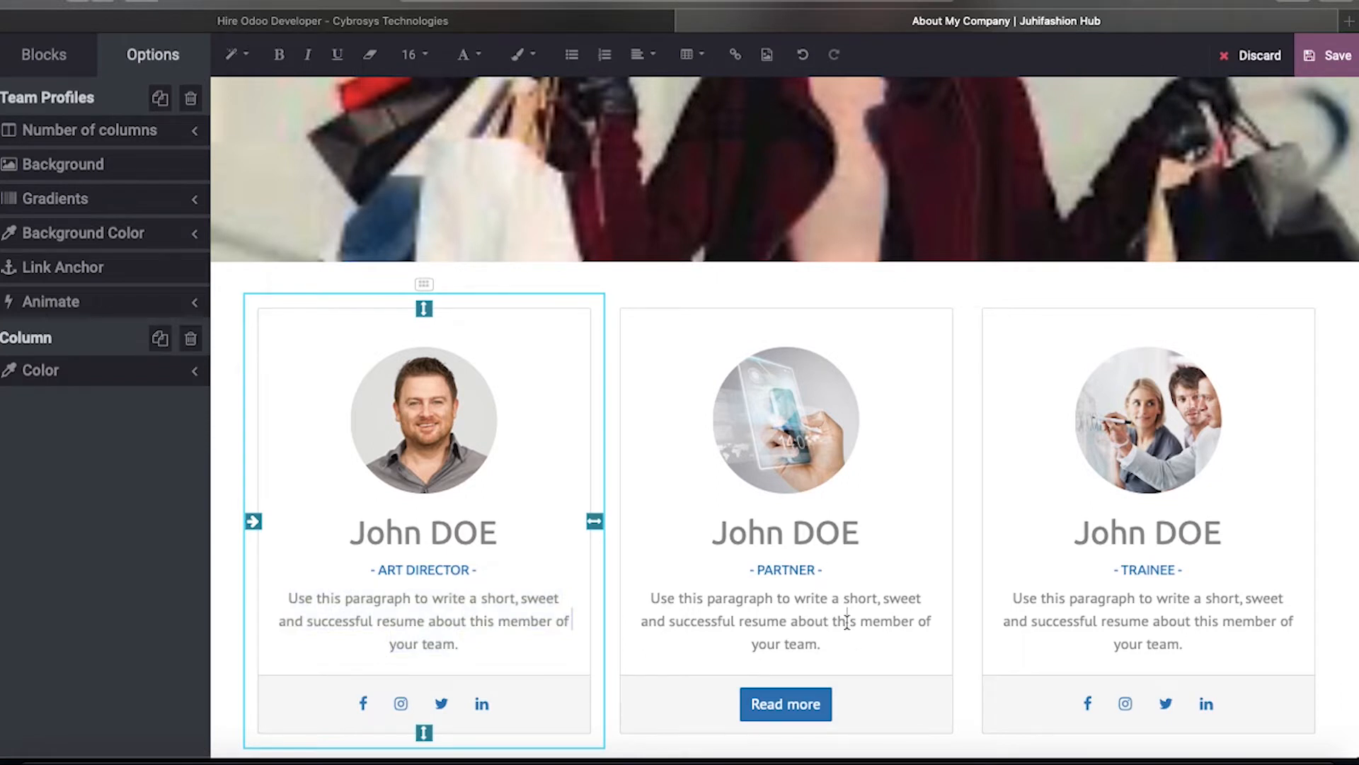
triple_click(1102, 627)
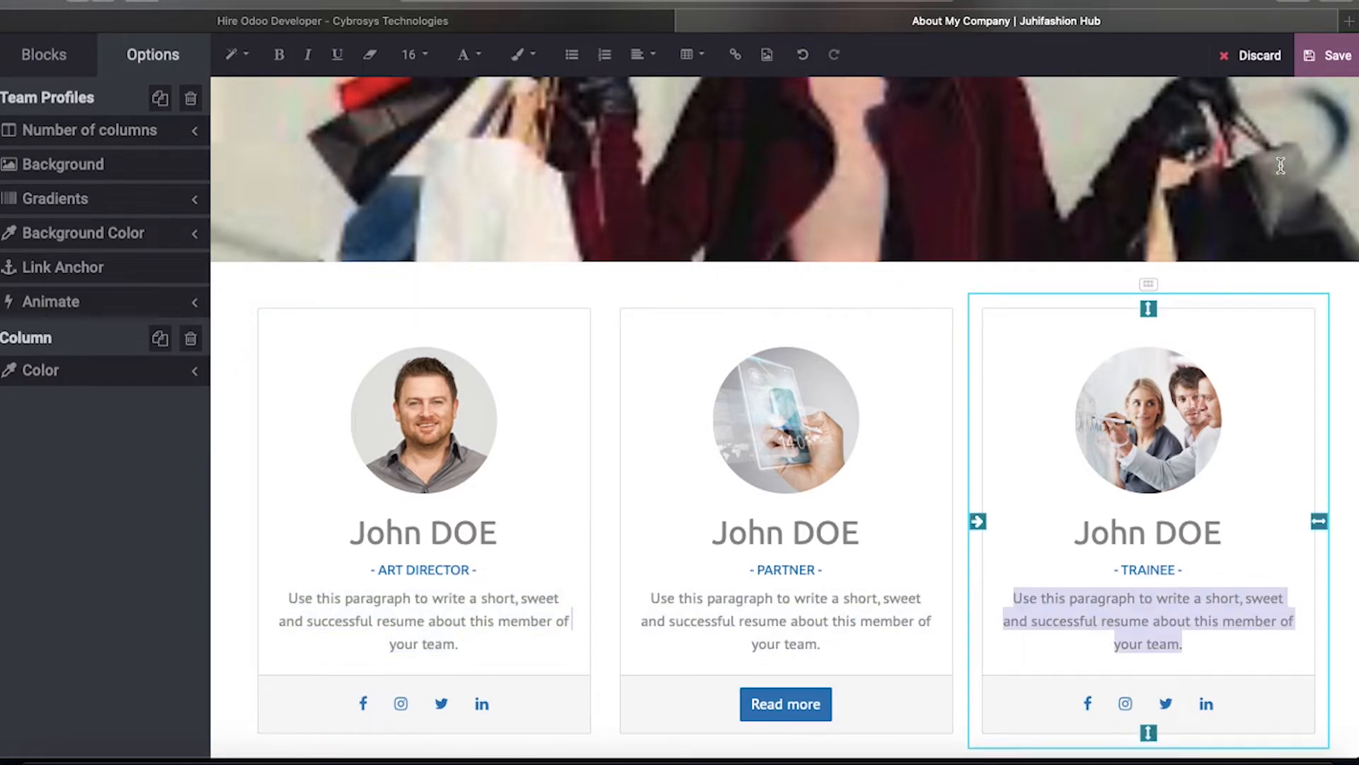
click(1326, 69)
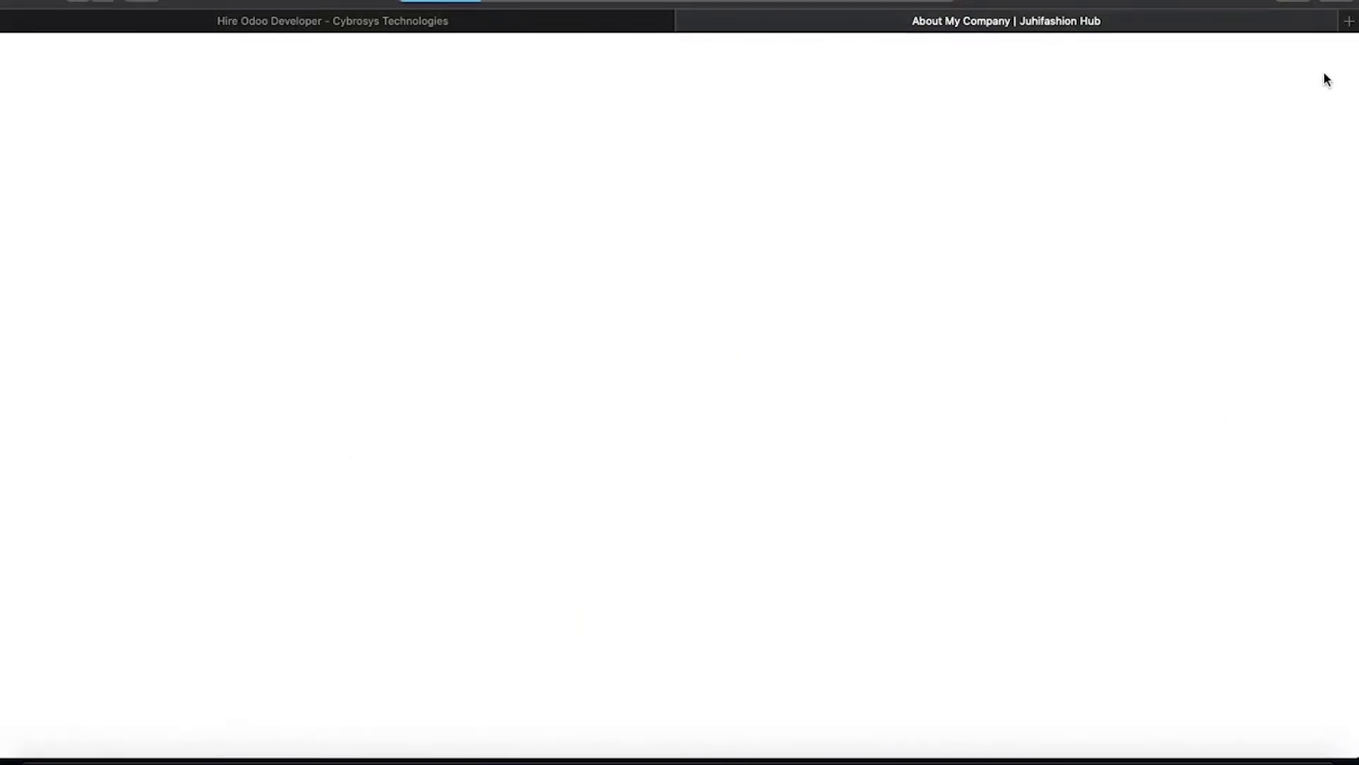
scroll(1004, 425, down, 5)
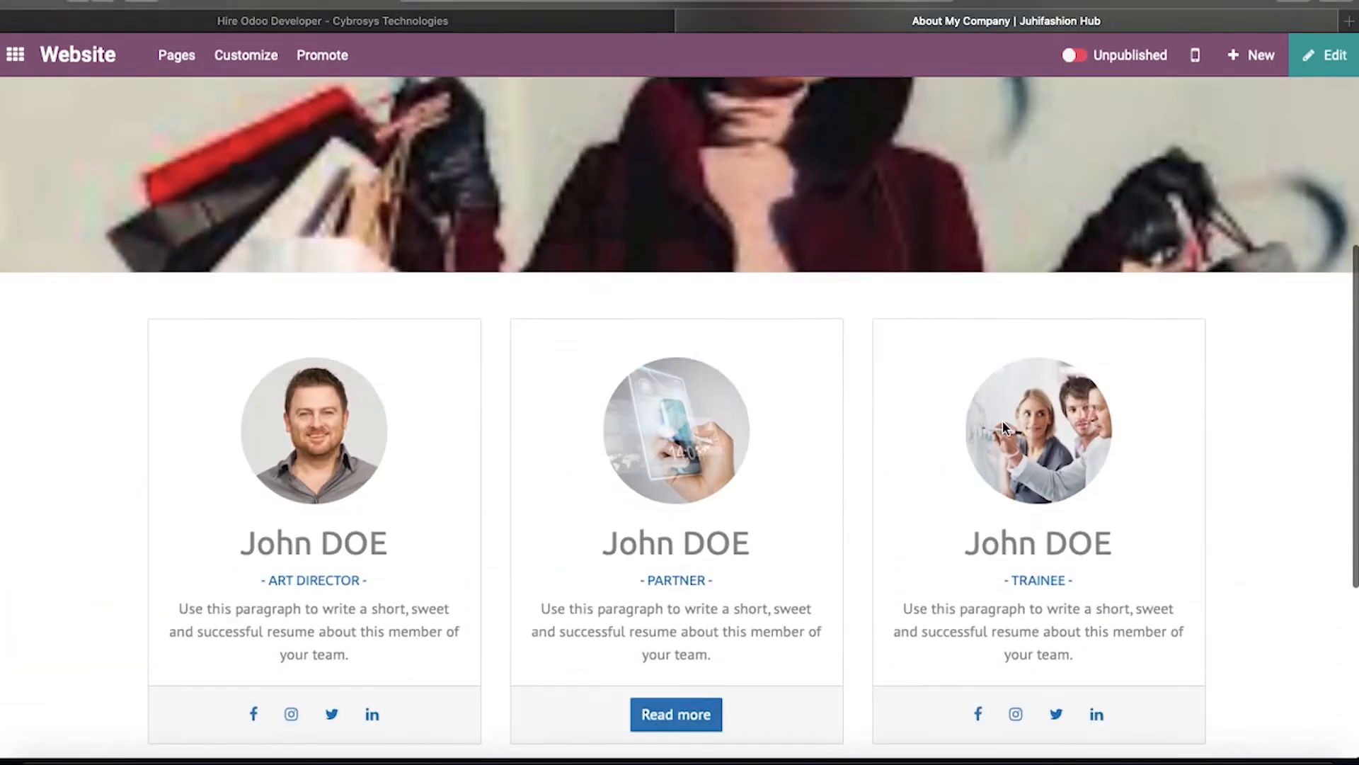
scroll(1003, 419, down, 2)
scroll(1002, 419, up, 8)
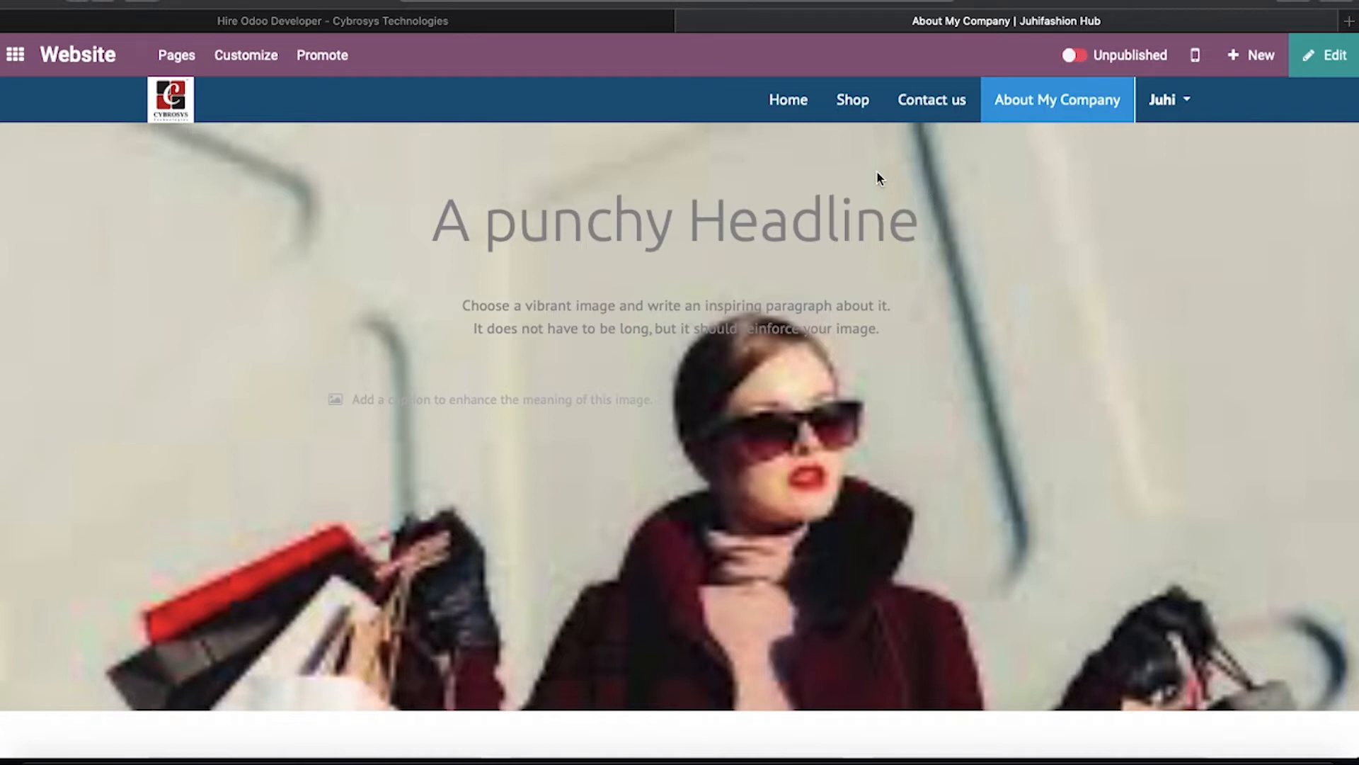
Step: Check the website's Shop page, and return to the Website app's eCommerce Dashboard
click(858, 107)
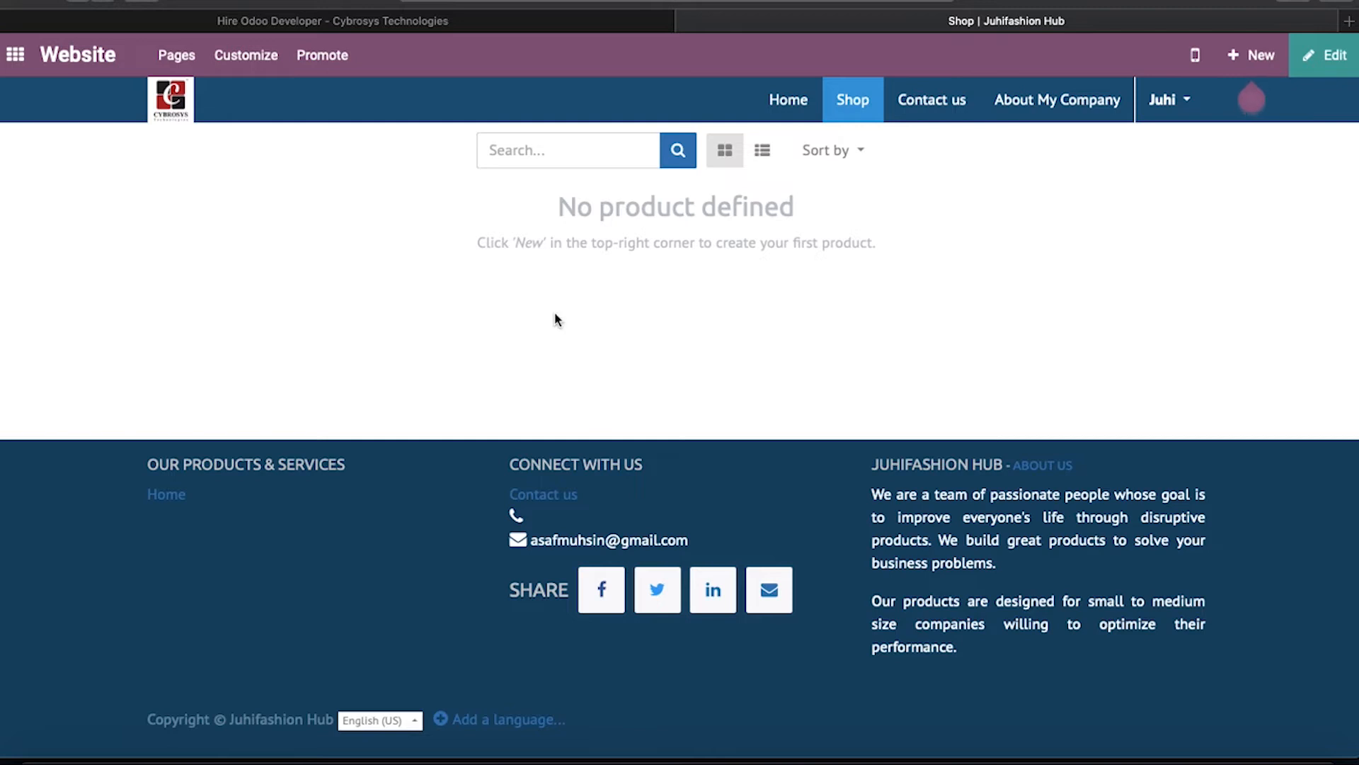
click(20, 57)
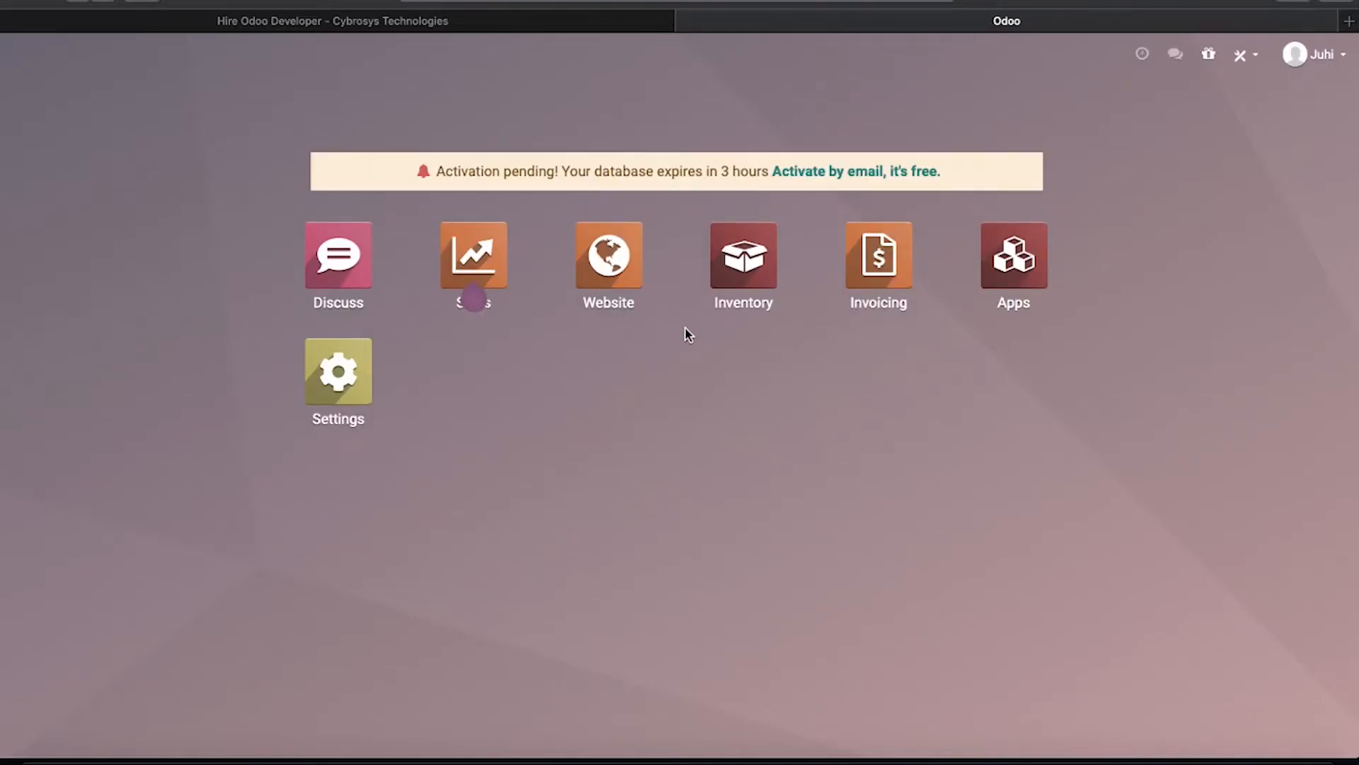
click(627, 262)
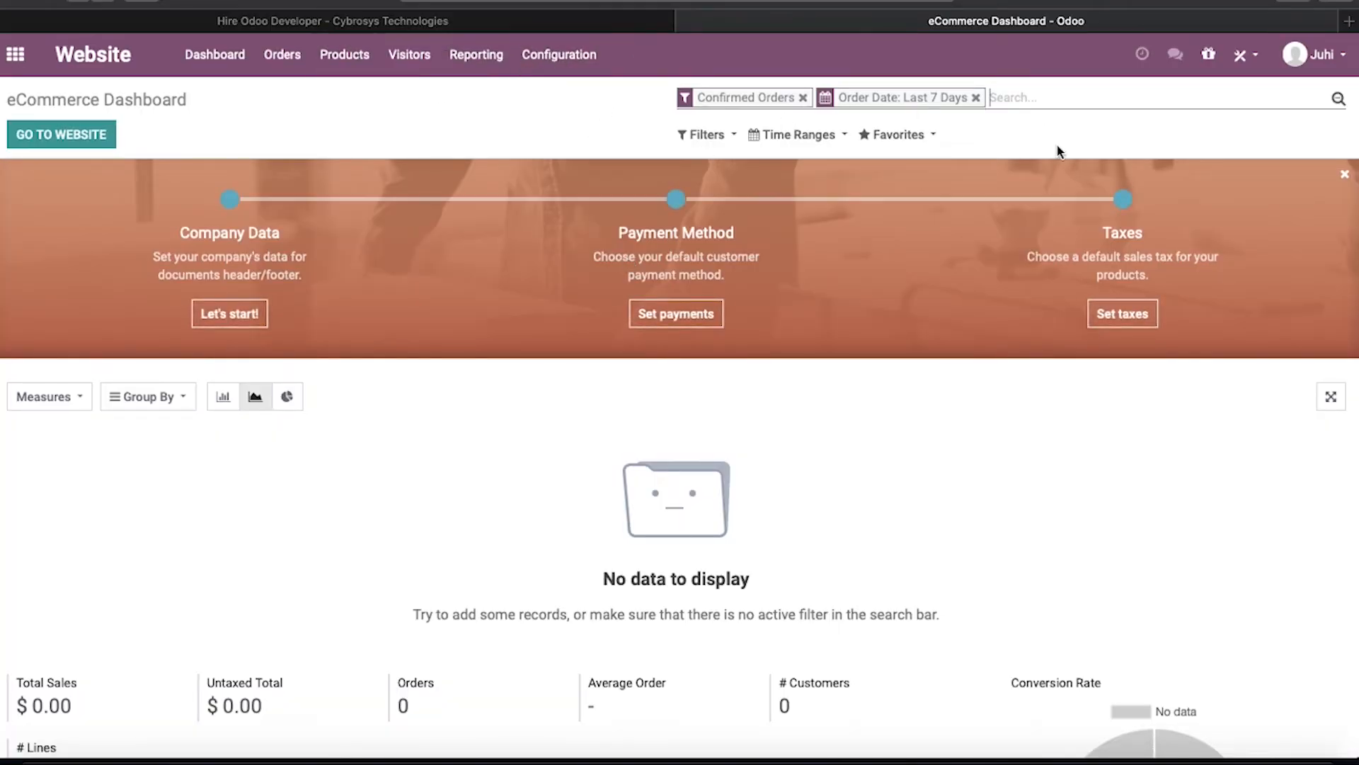
Step: Clear the dashboard's Confirmed Orders and Order Date filters, and open the products list without its Published filter
click(976, 98)
click(804, 99)
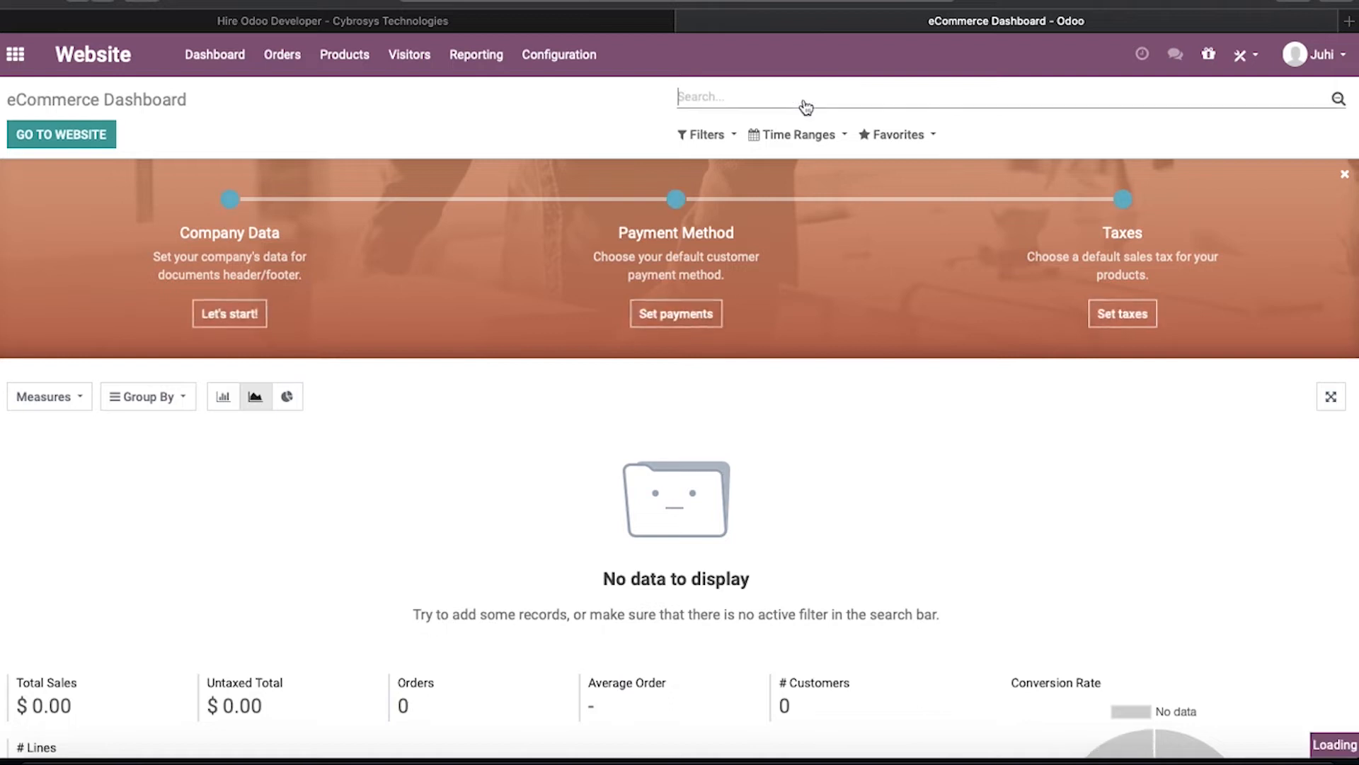
click(368, 71)
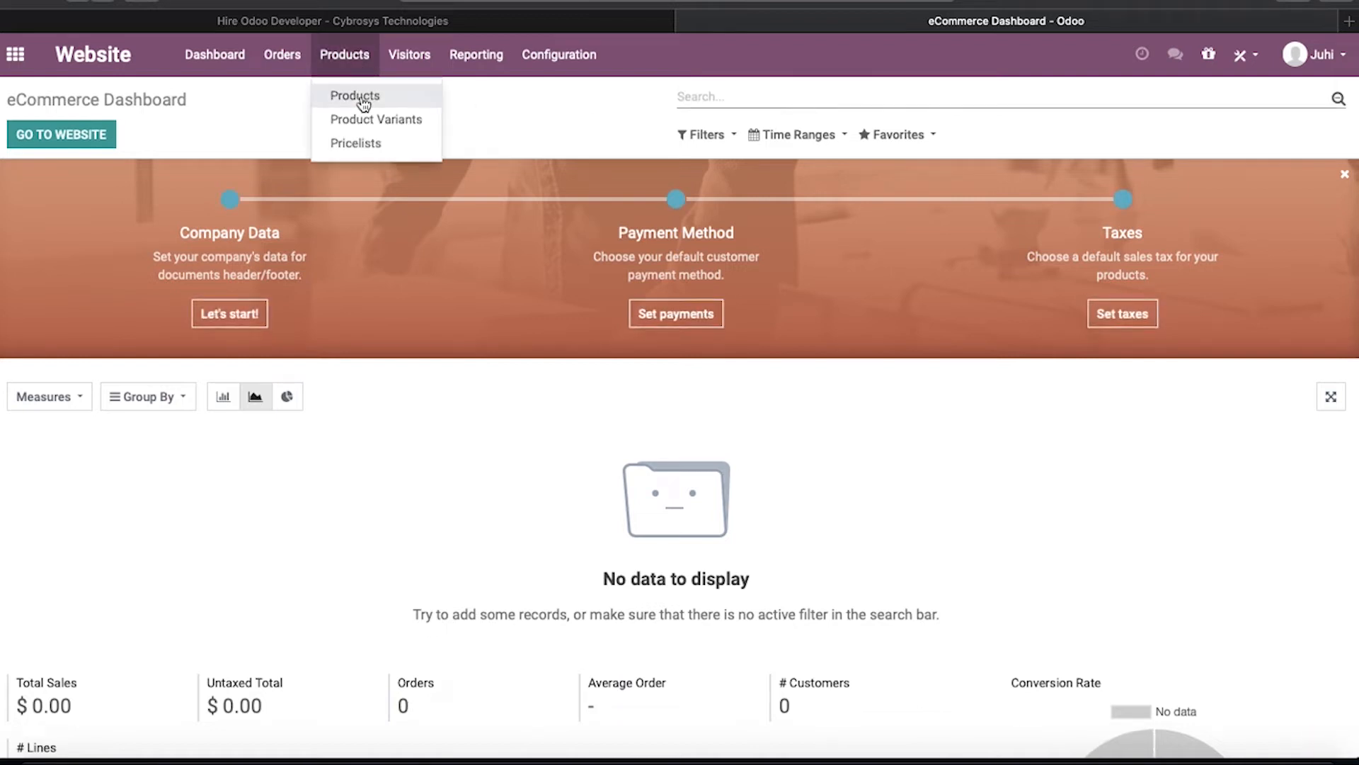
click(361, 96)
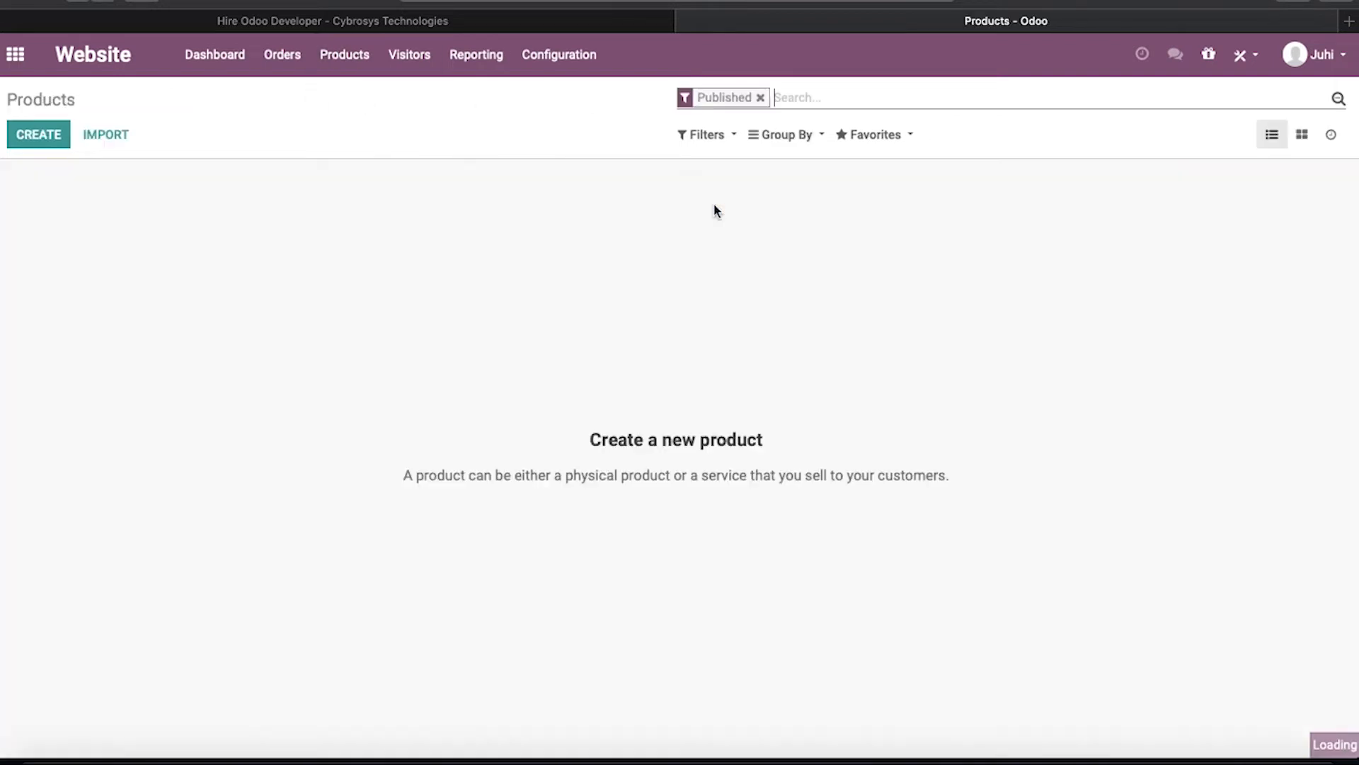
click(760, 97)
Step: Filter the products list by Published, and remove that filter again
click(729, 135)
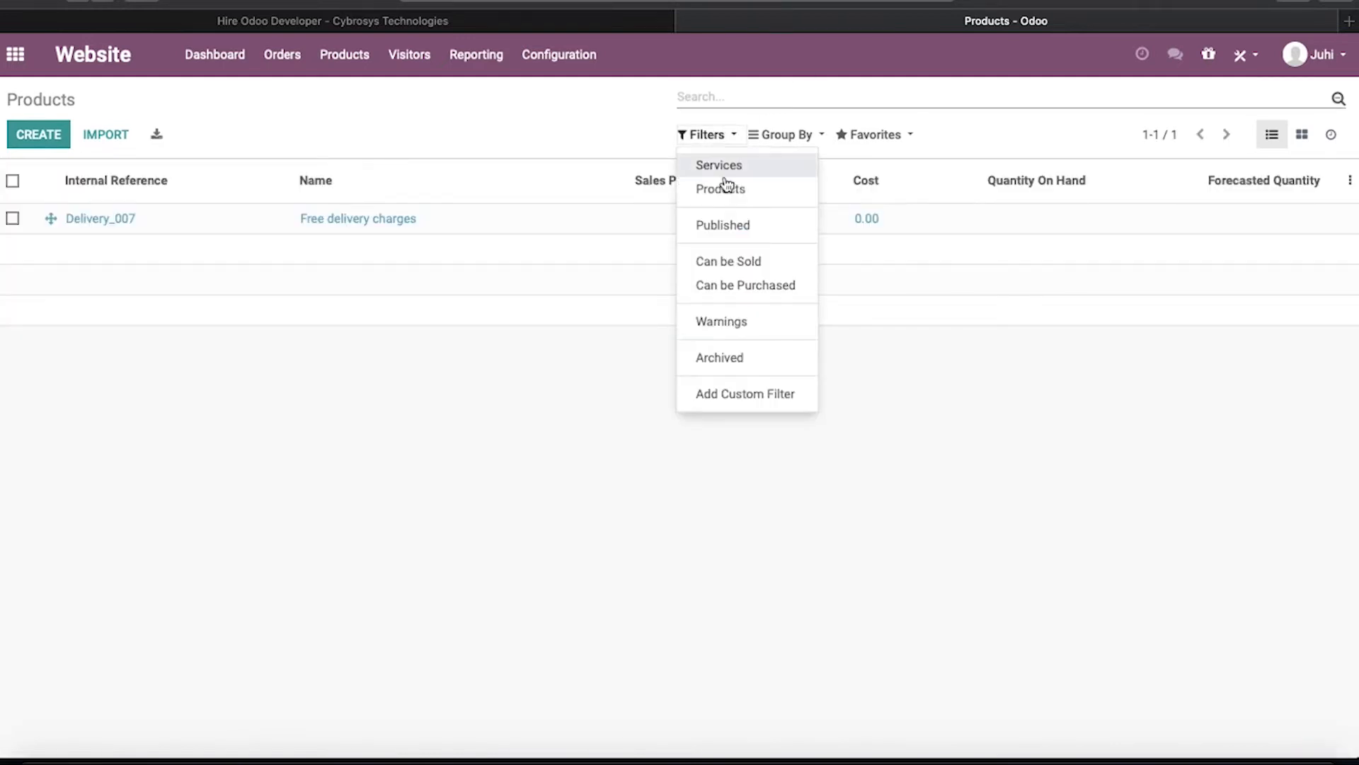
click(730, 223)
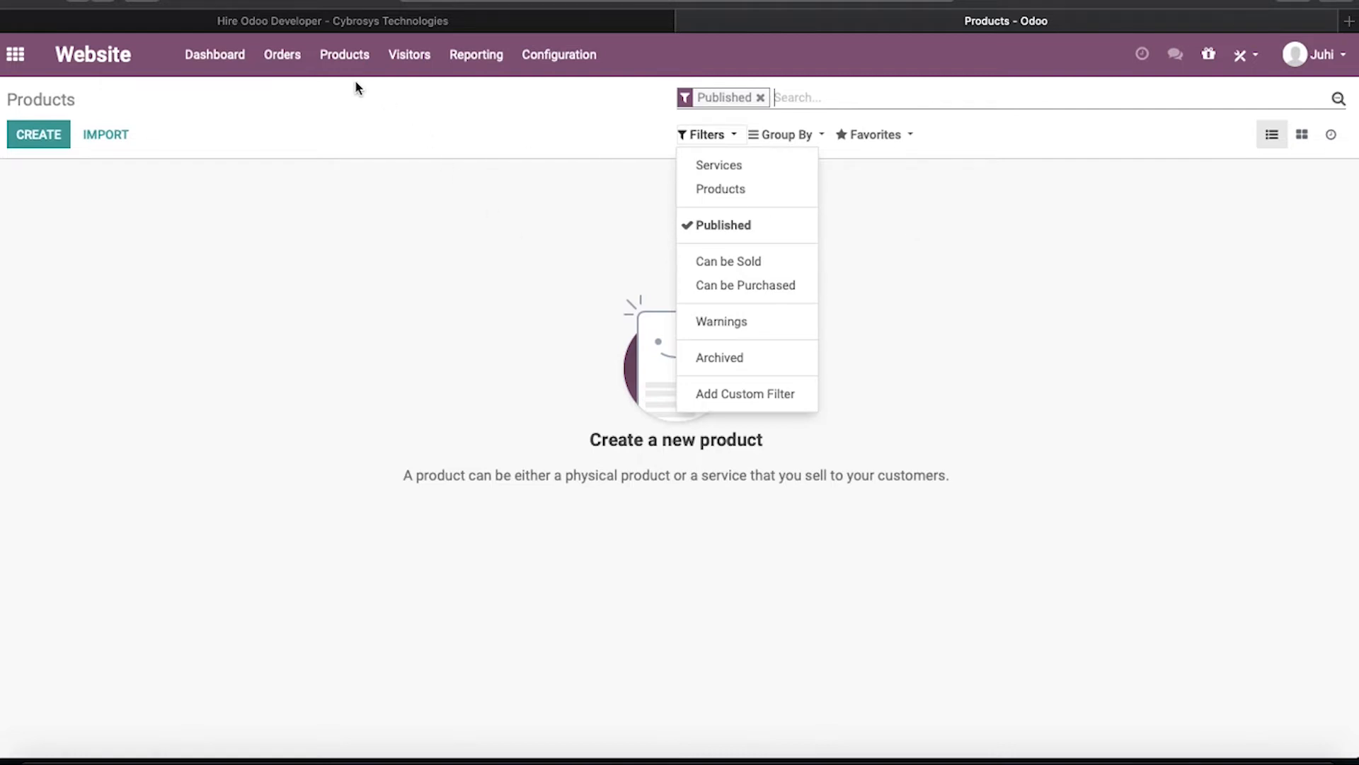
click(761, 97)
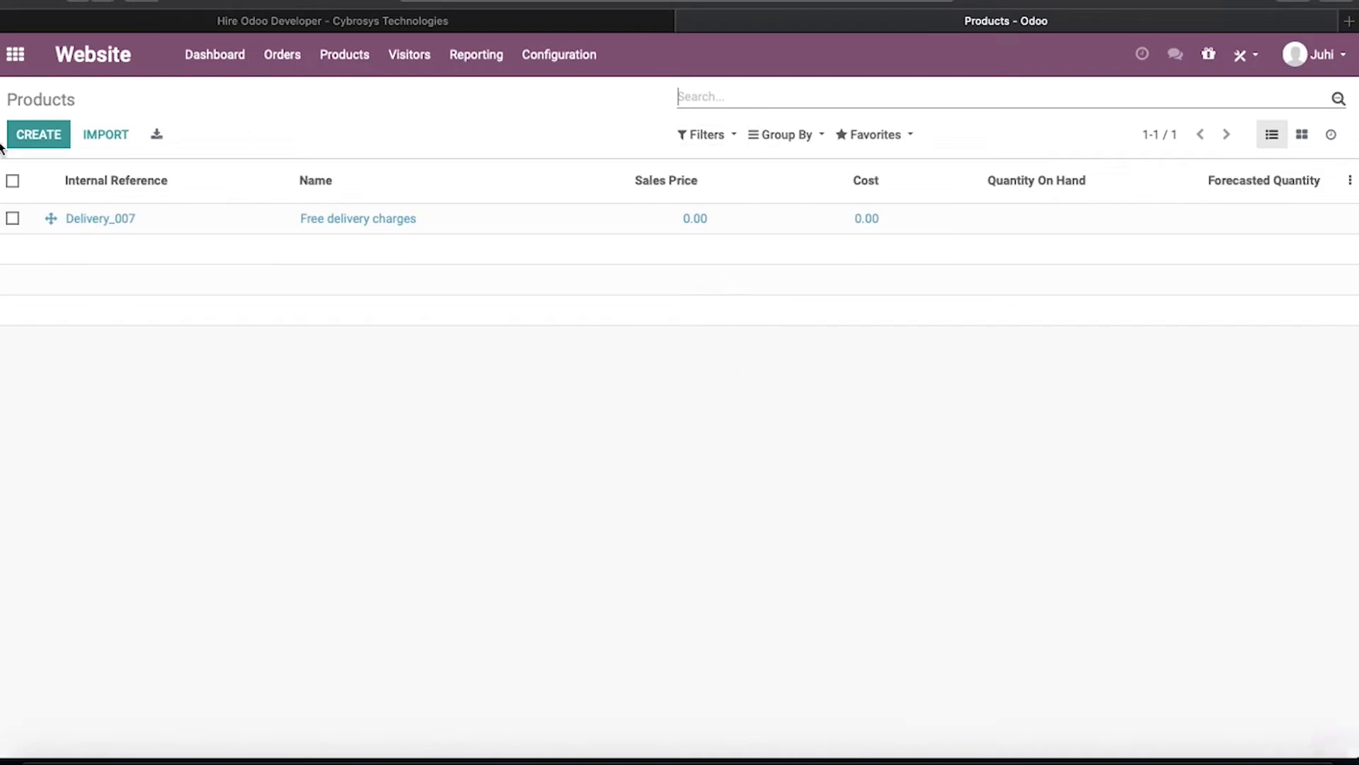
Step: Create a new product named Shirt with the product type Storable Product
click(38, 139)
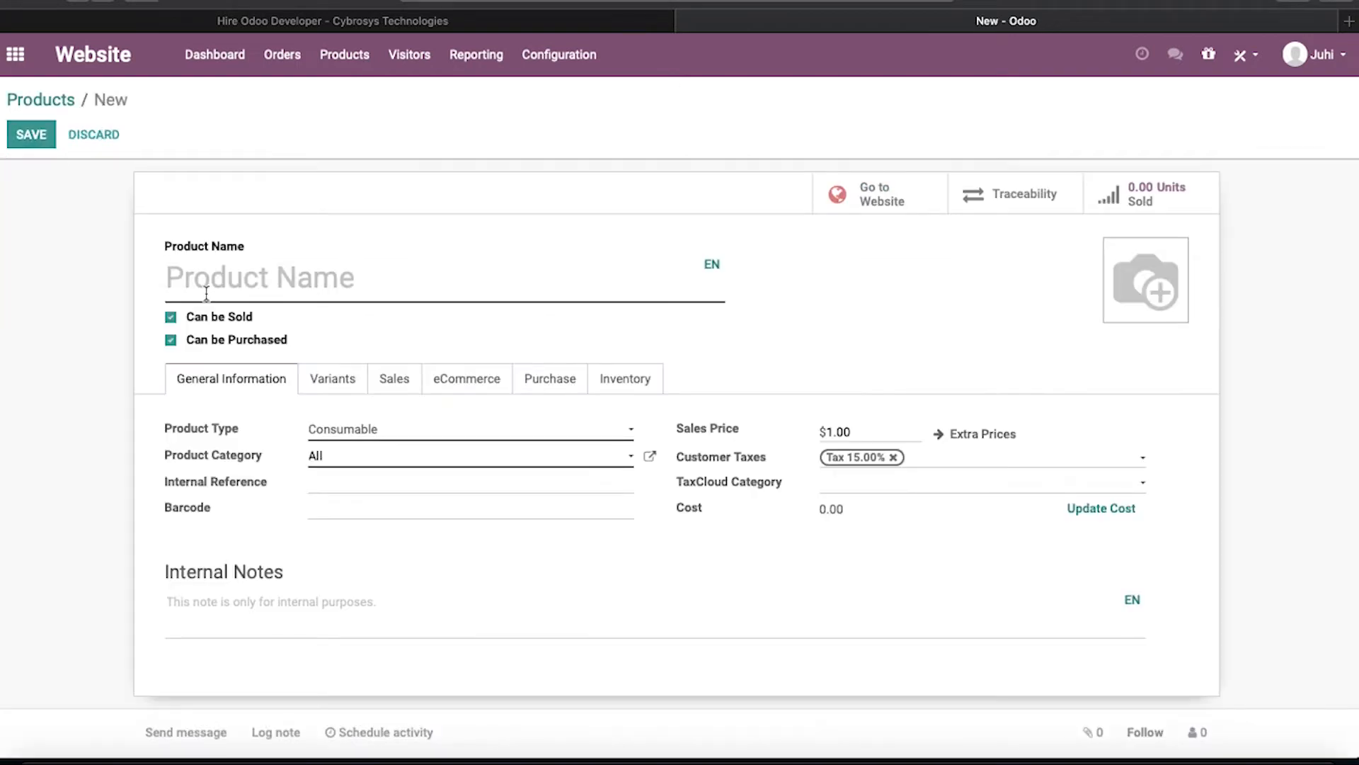
text(Shirt)
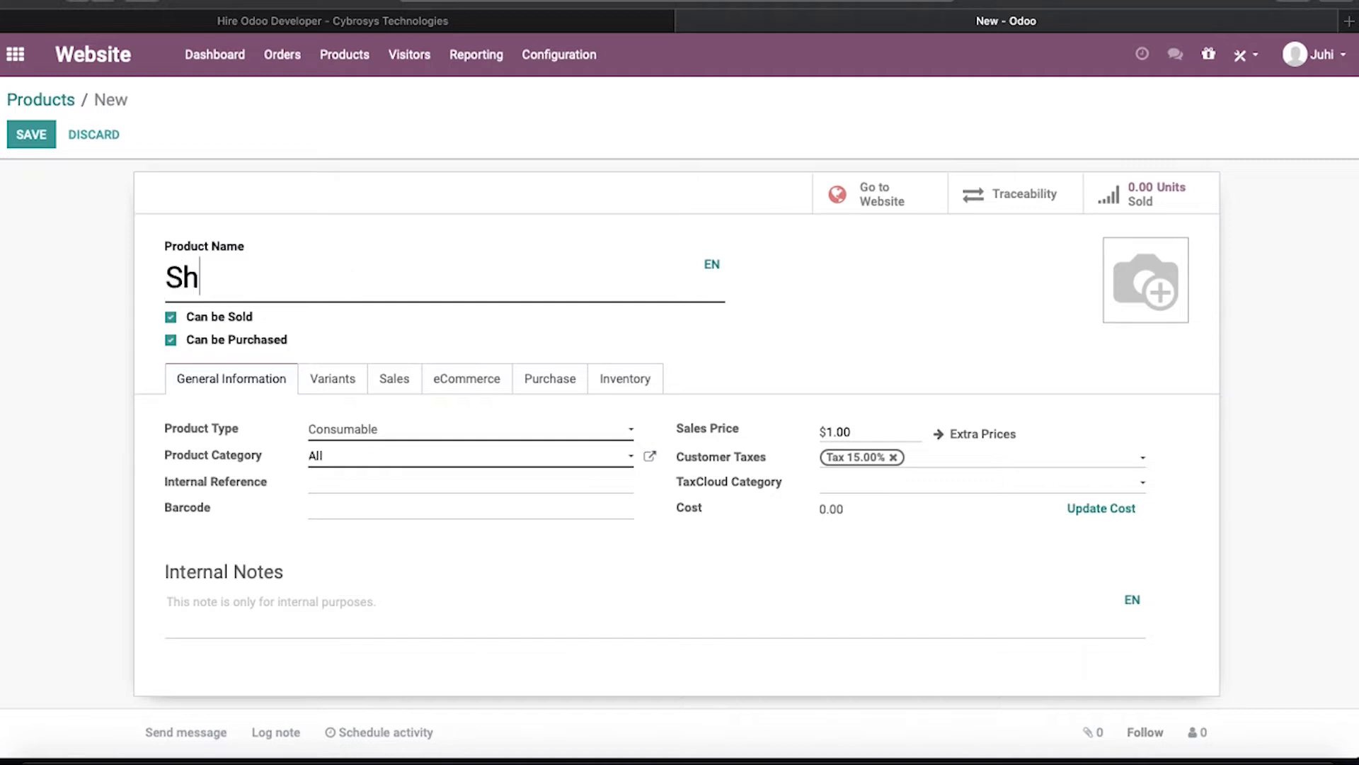
click(377, 426)
click(360, 464)
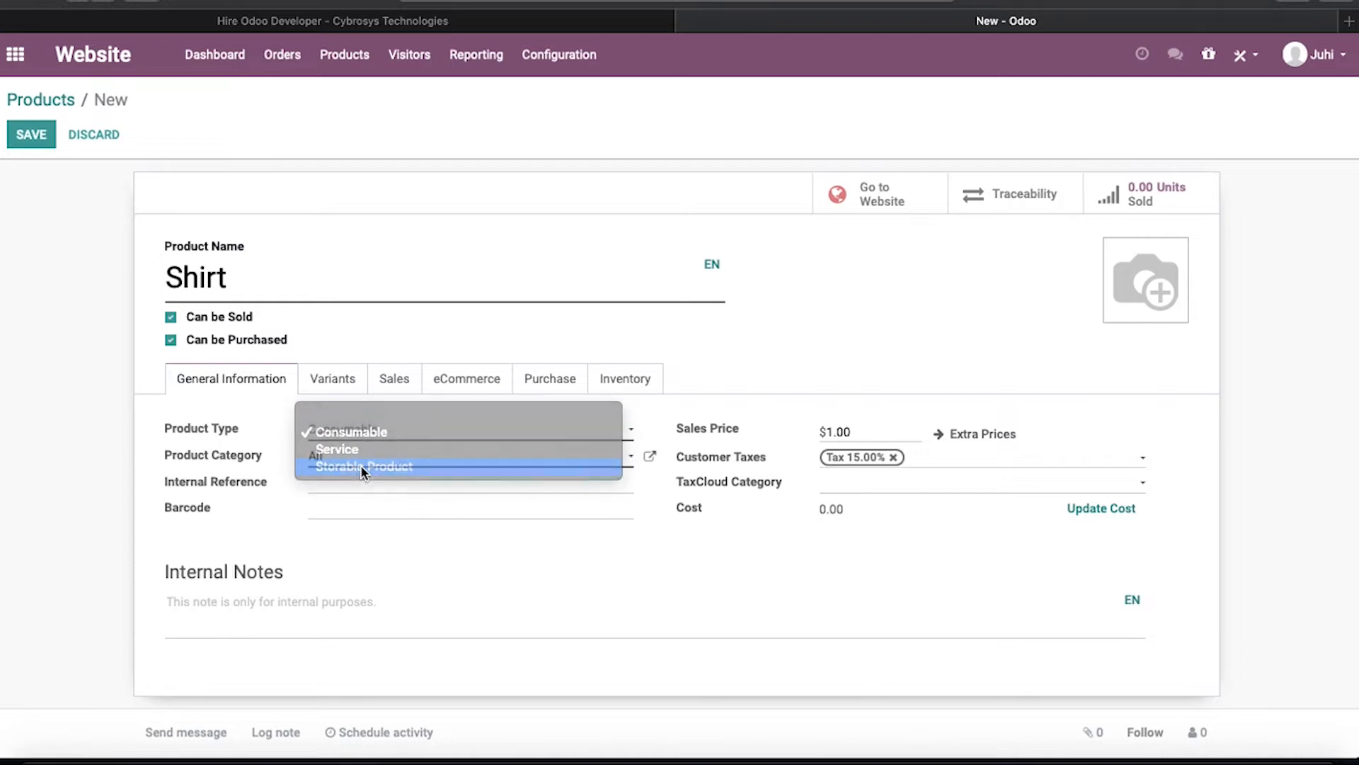
click(251, 633)
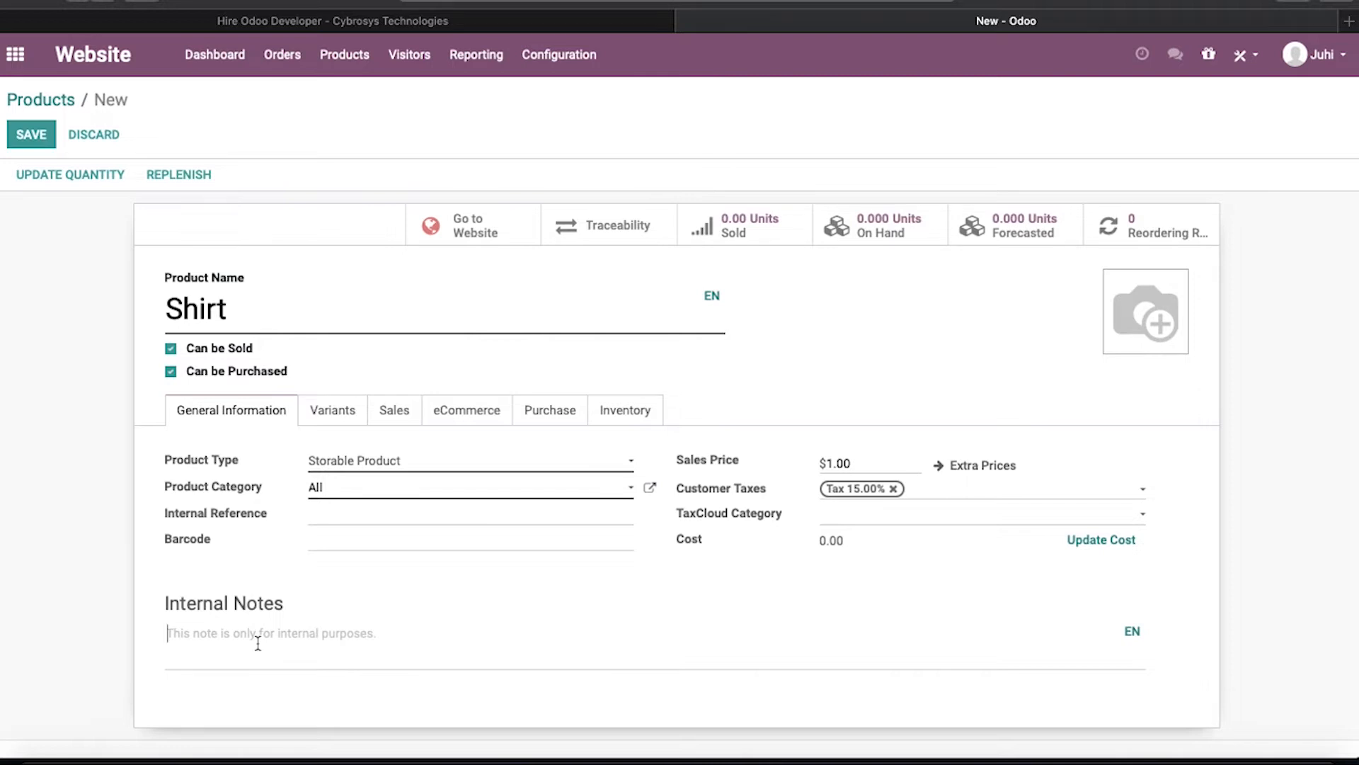
text(Shi)
key(BackSpace)
key(BackSpace)
key(BackSpace)
Step: Examine the product's variant attributes and its sales settings: invoicing policy, optional products and sales description
click(337, 413)
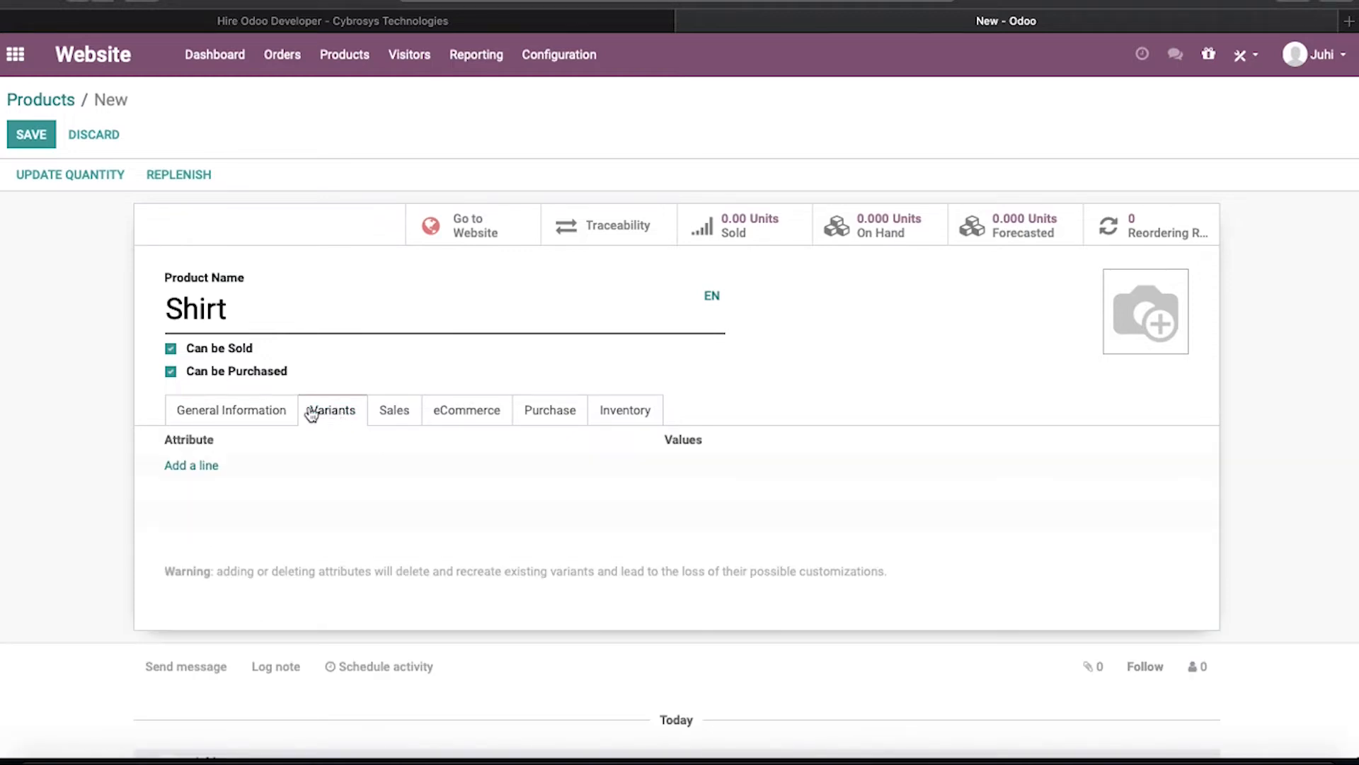
click(278, 415)
click(390, 418)
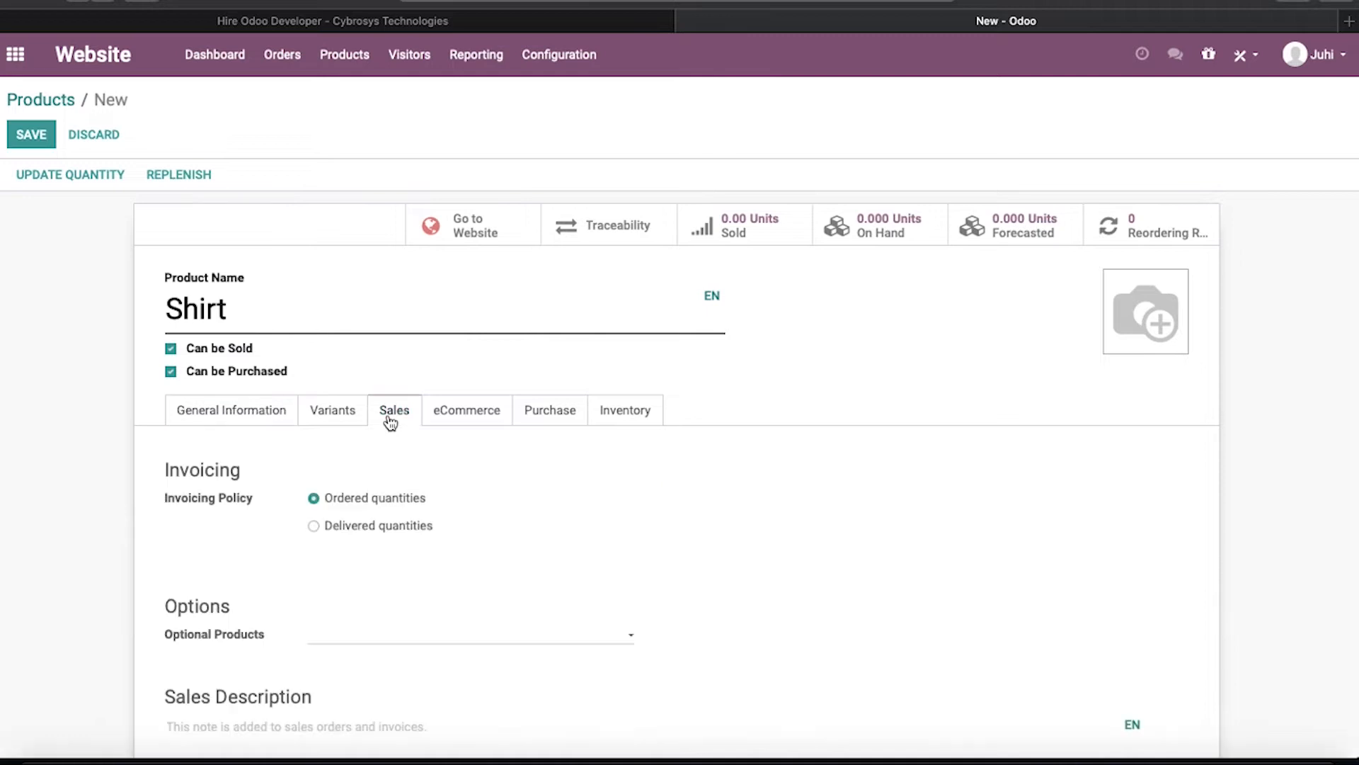
scroll(410, 588, down, 3)
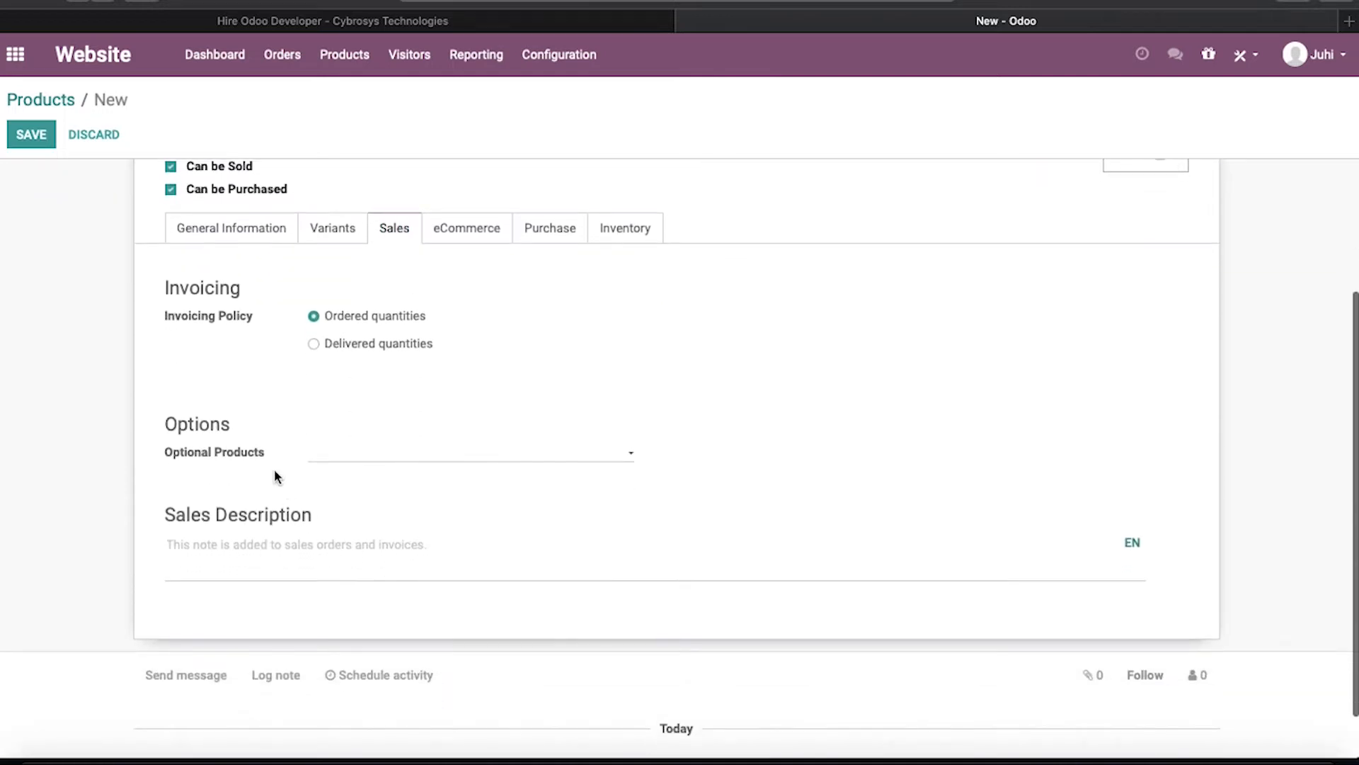
click(368, 457)
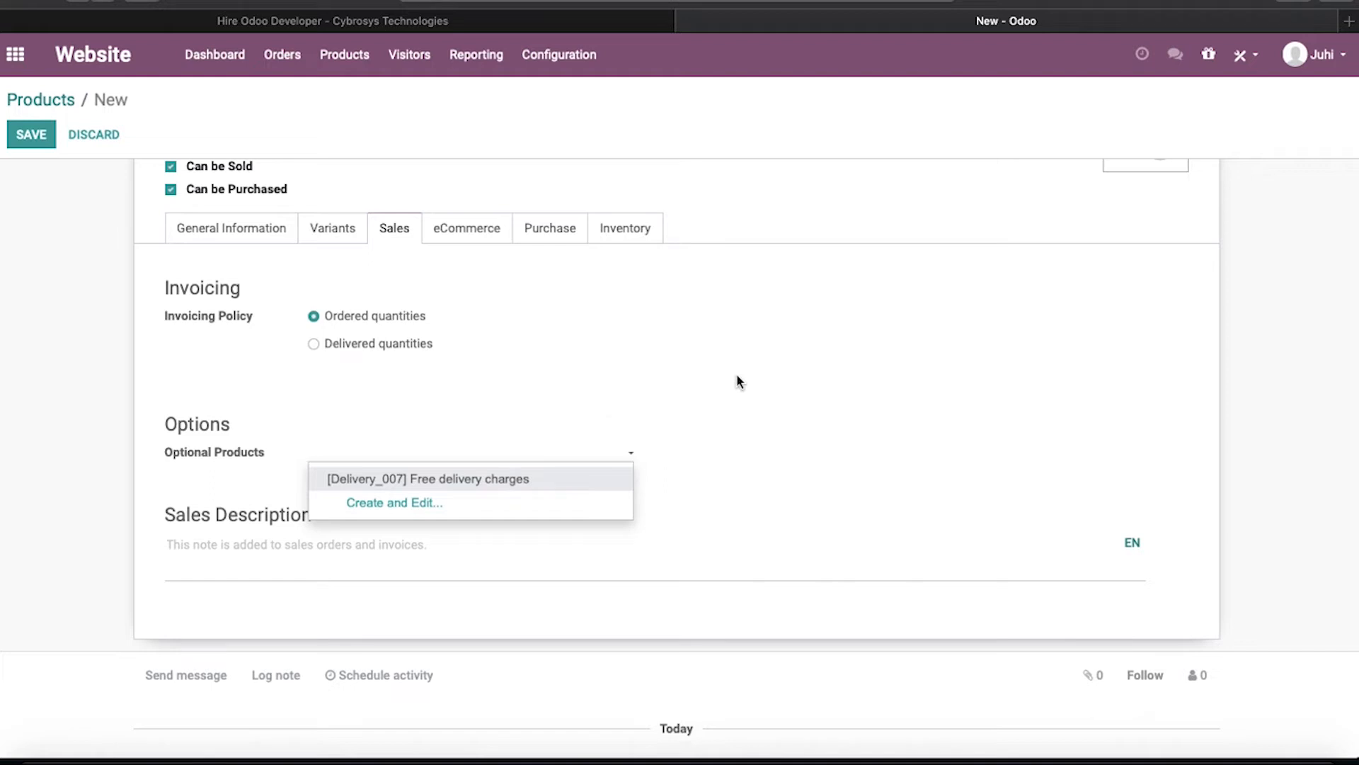
click(780, 389)
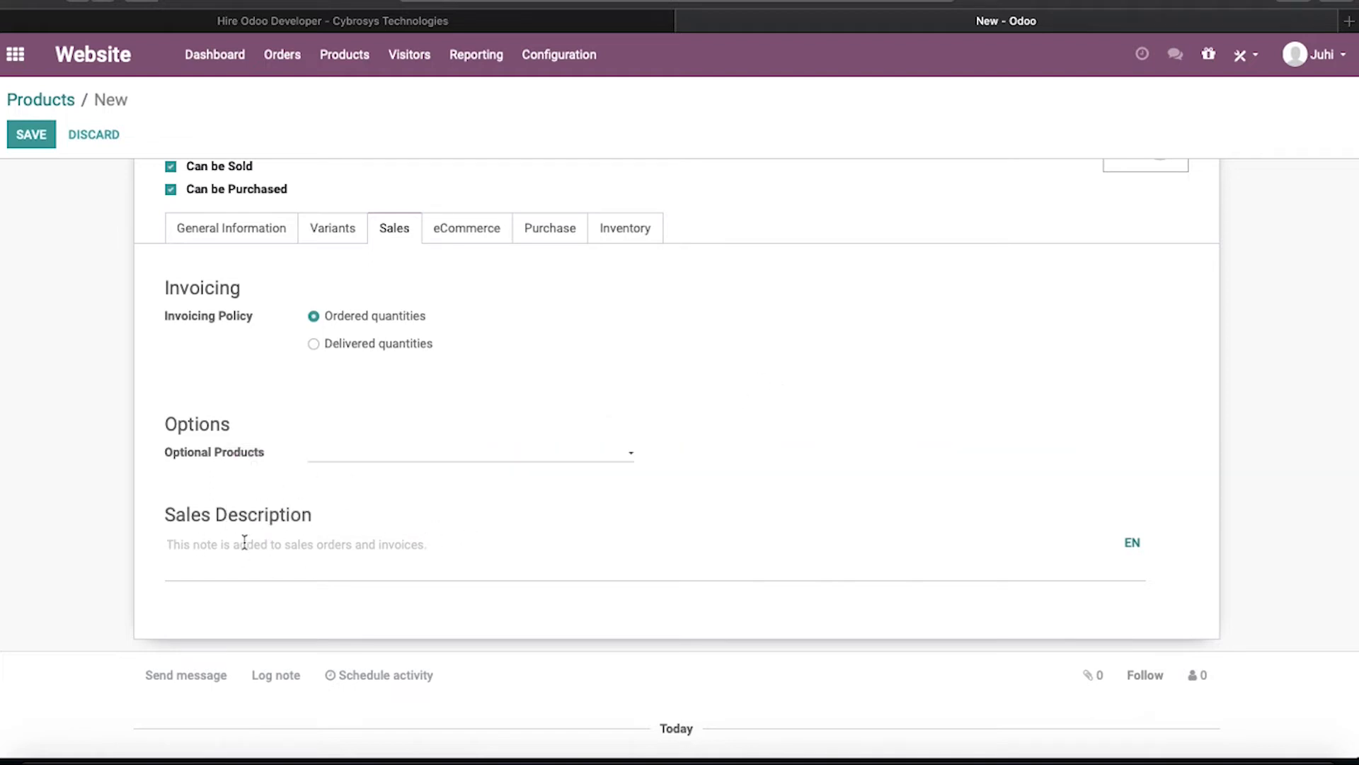
mouse_move(337, 563)
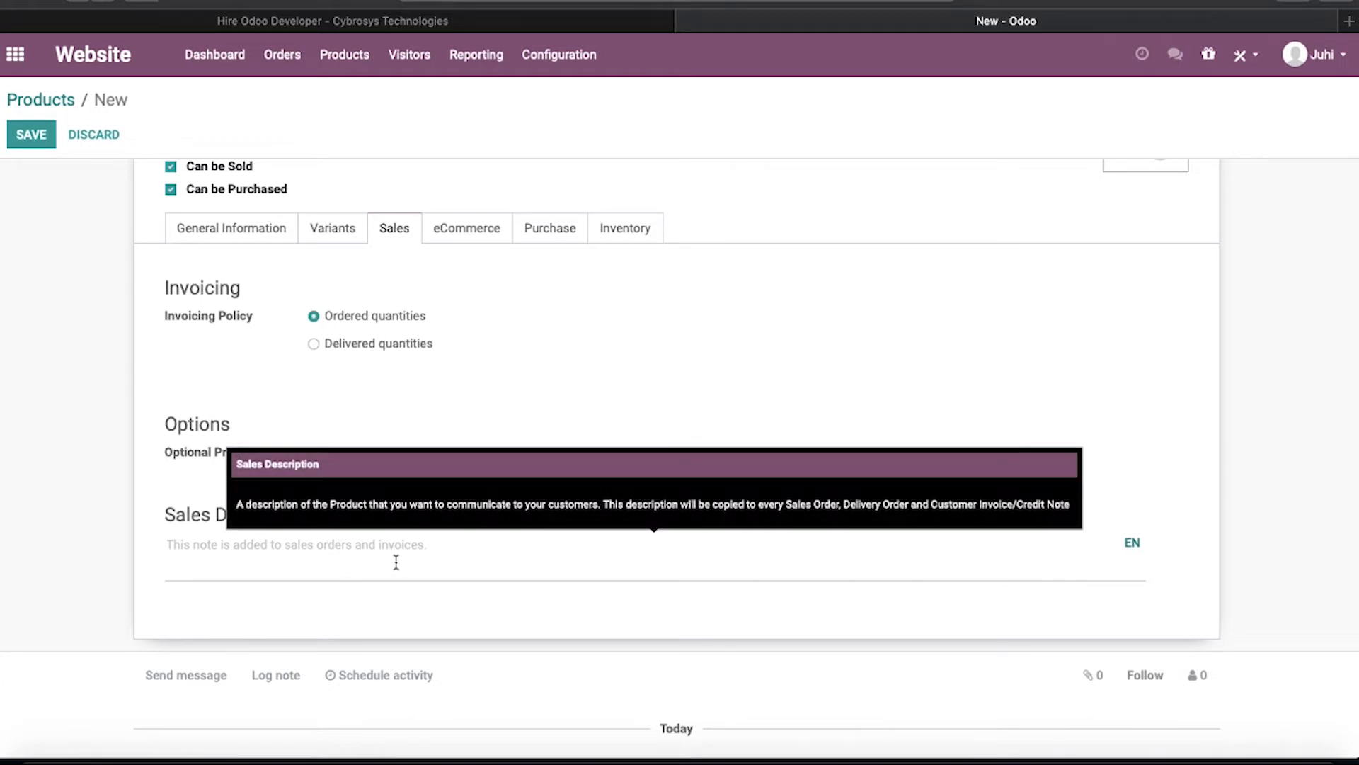
click(250, 546)
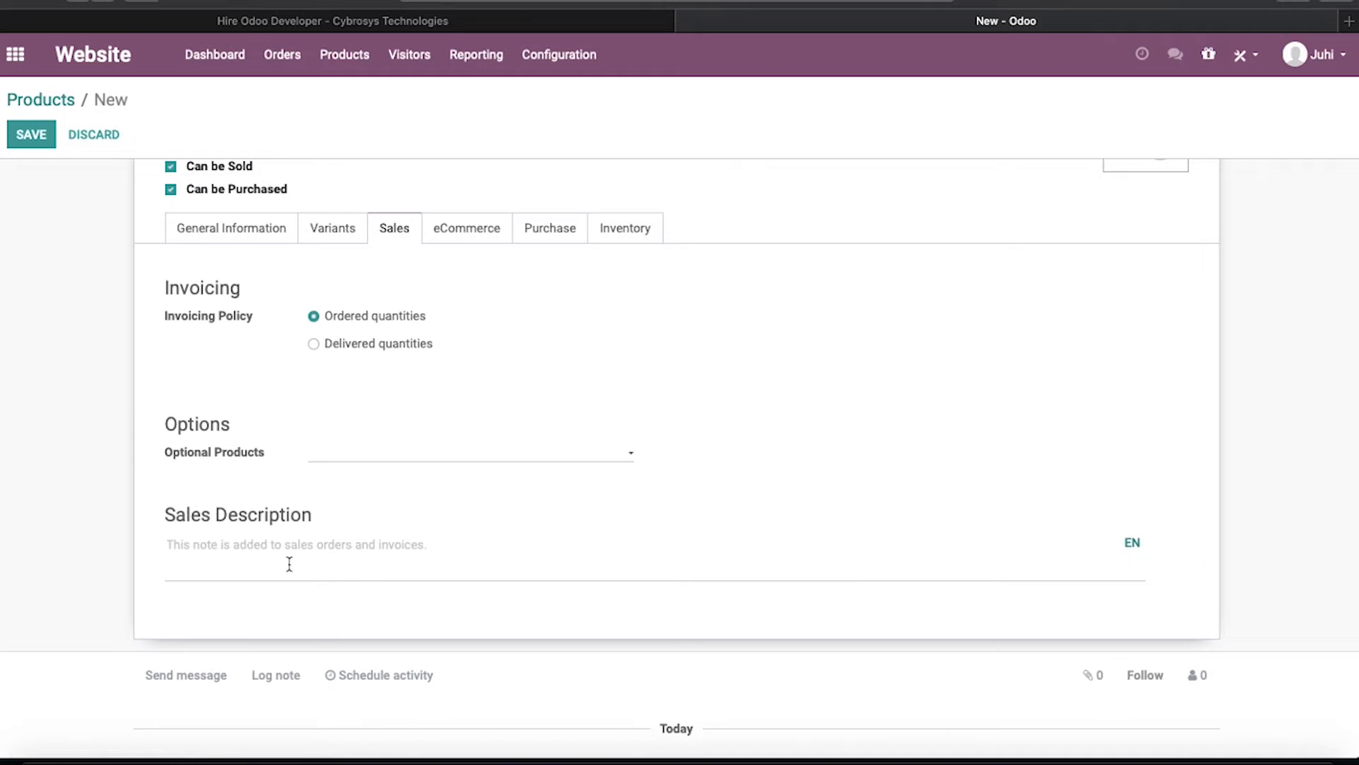
mouse_move(461, 546)
scroll(421, 525, up, 1)
scroll(421, 529, up, 3)
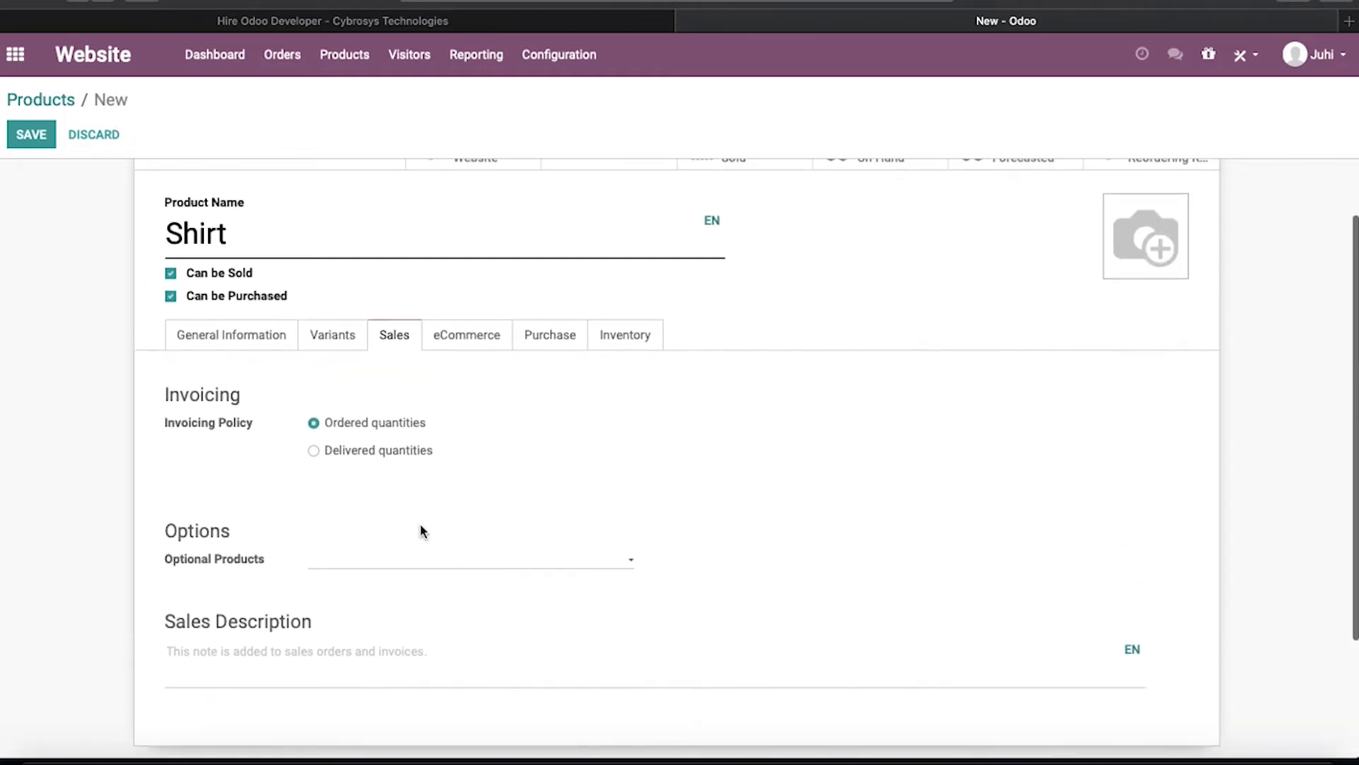
Step: Create a new eCommerce category named Shirt and assign it to the product
click(487, 334)
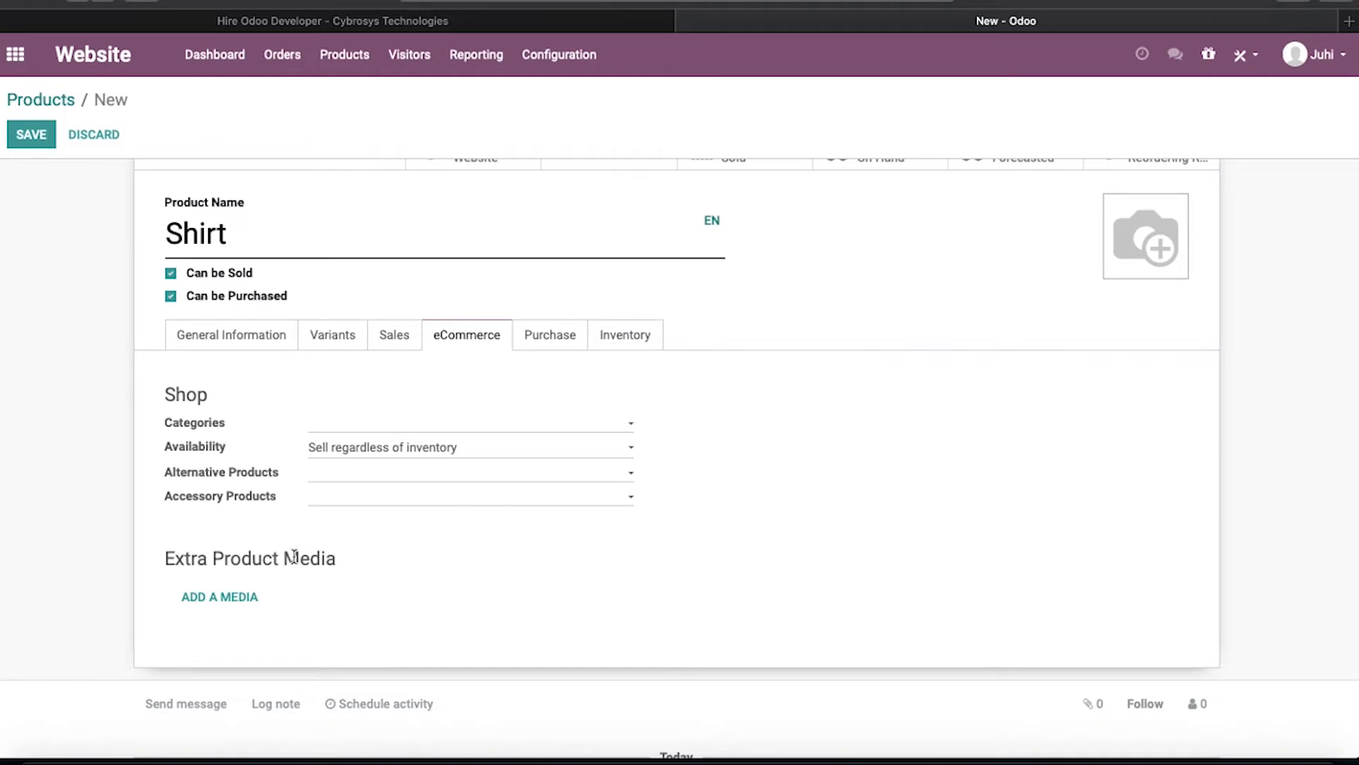
click(358, 428)
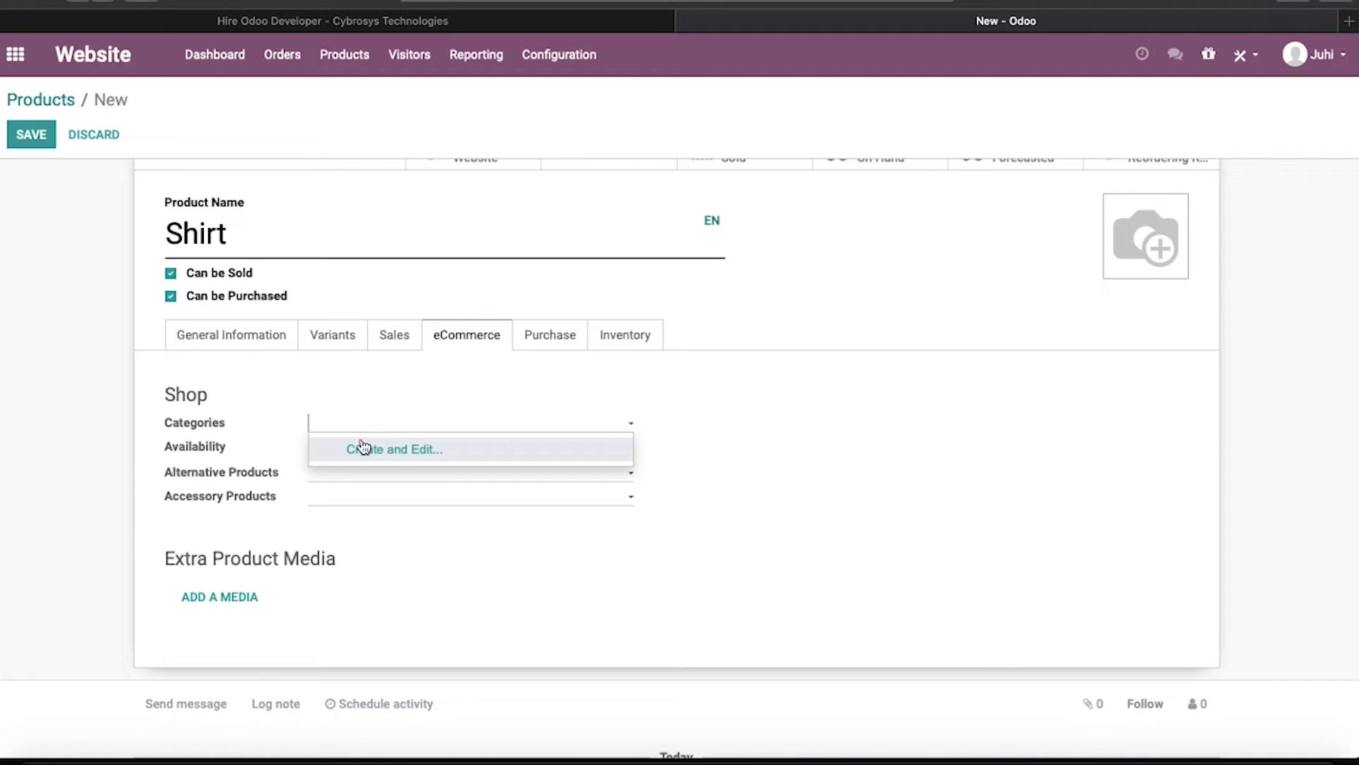
click(364, 452)
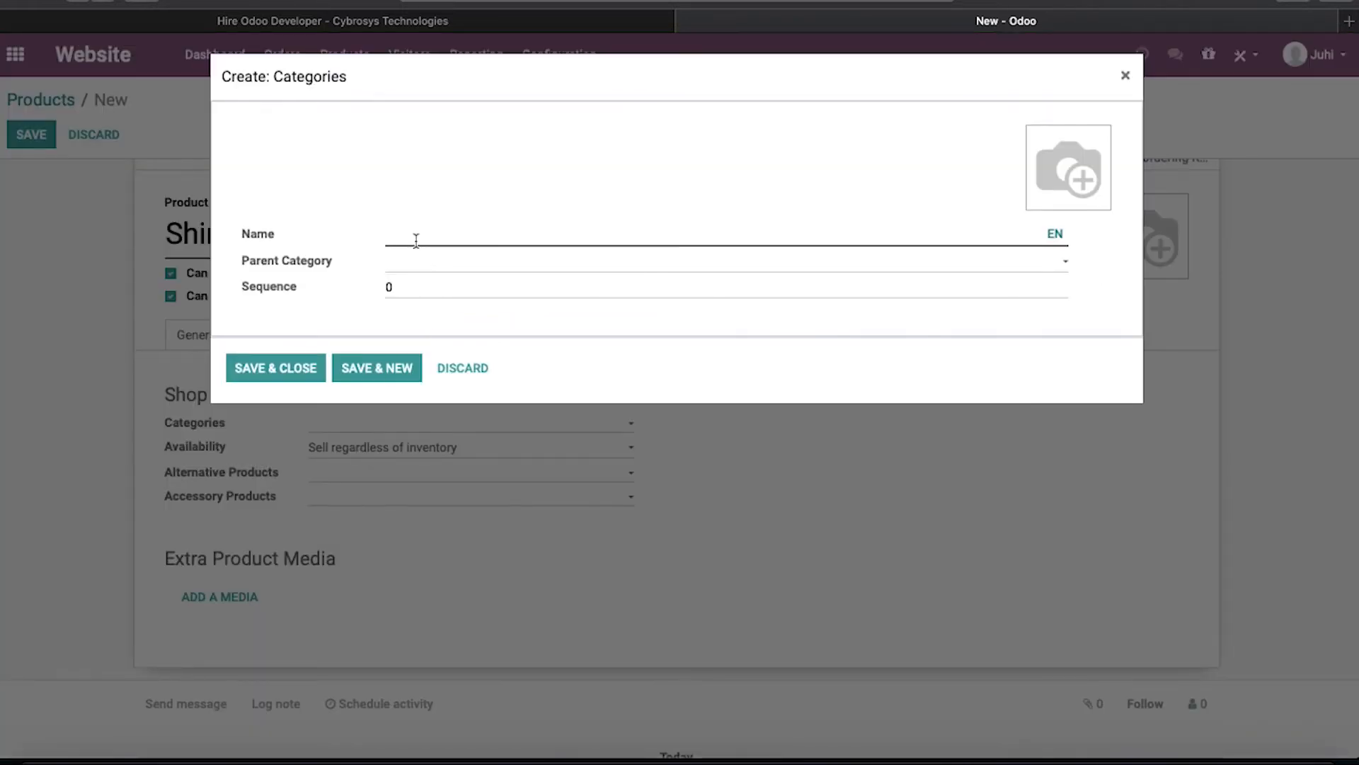
text(Shirt)
click(286, 369)
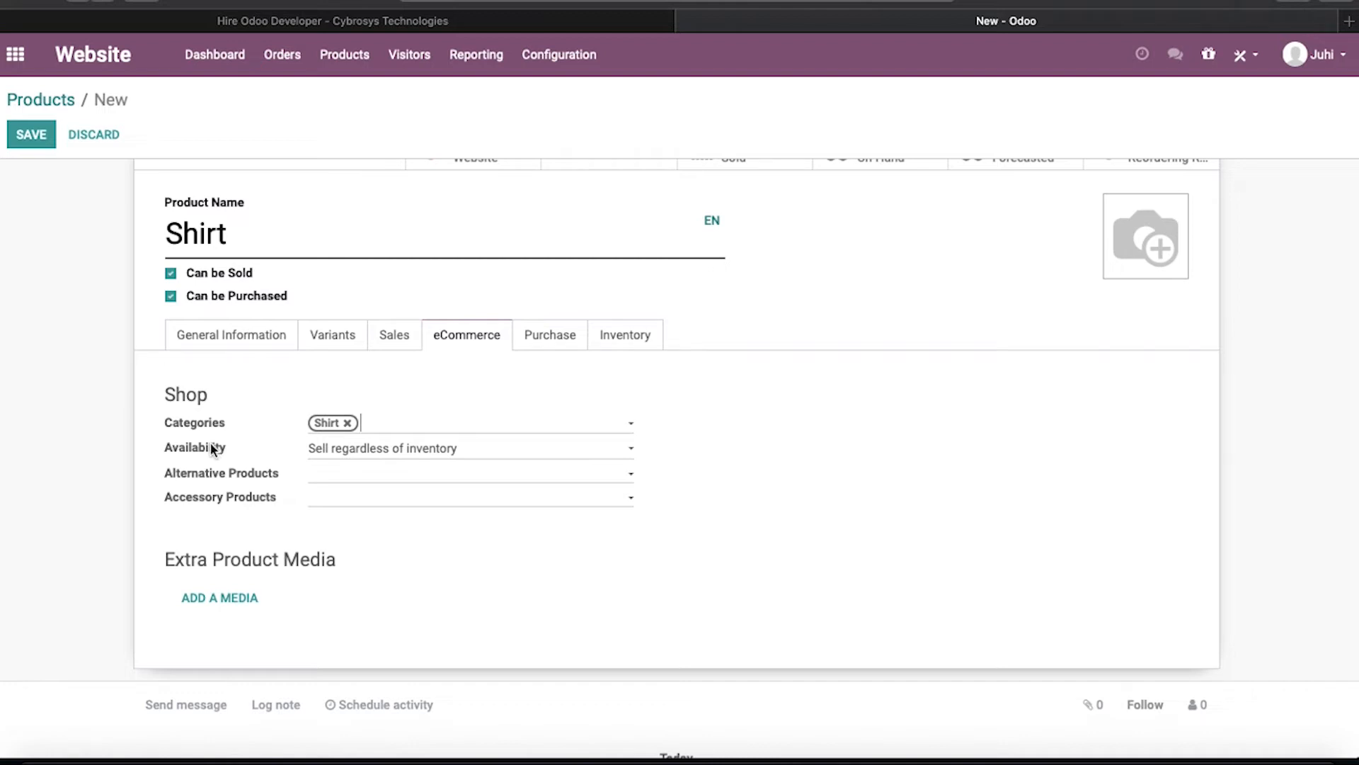
Step: Set the availability to show inventory below a threshold and prevent sales if not enough stock, with an availability threshold of 5
click(402, 452)
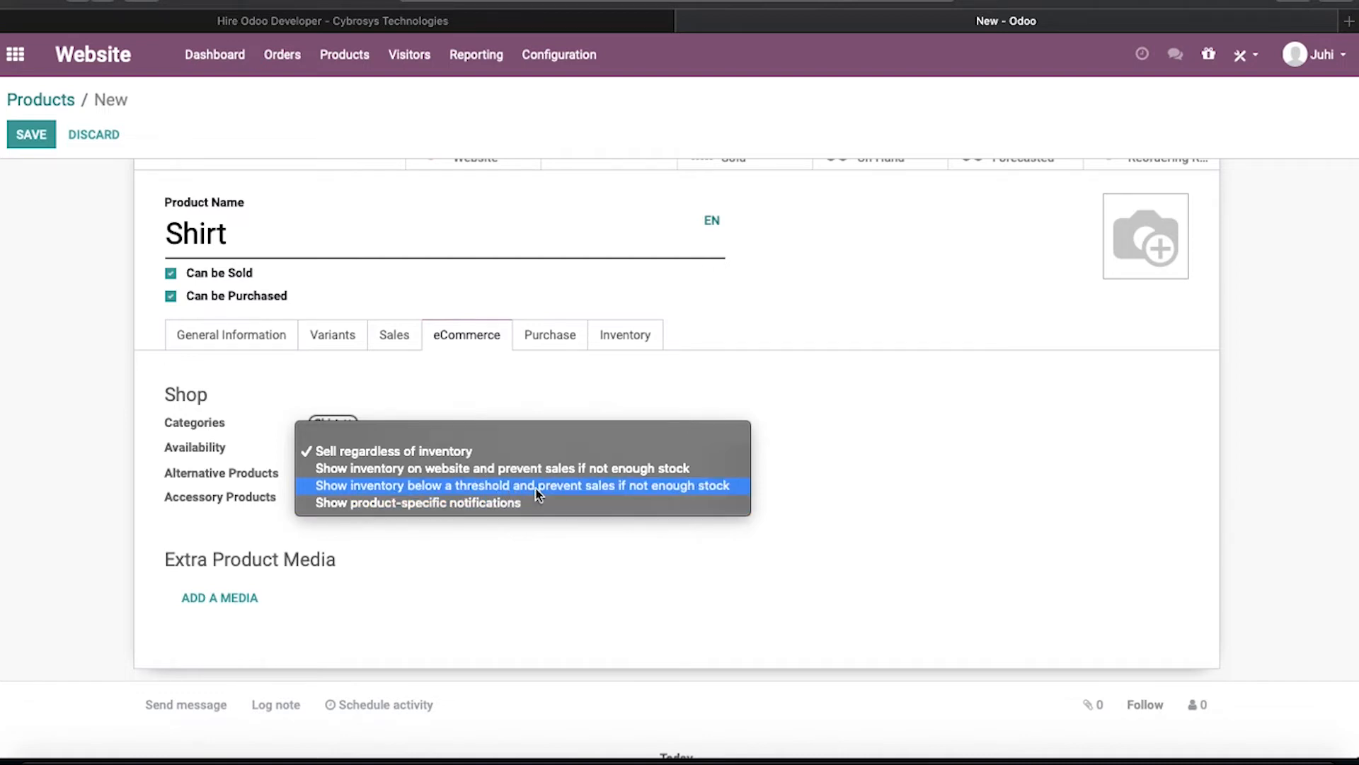
click(434, 493)
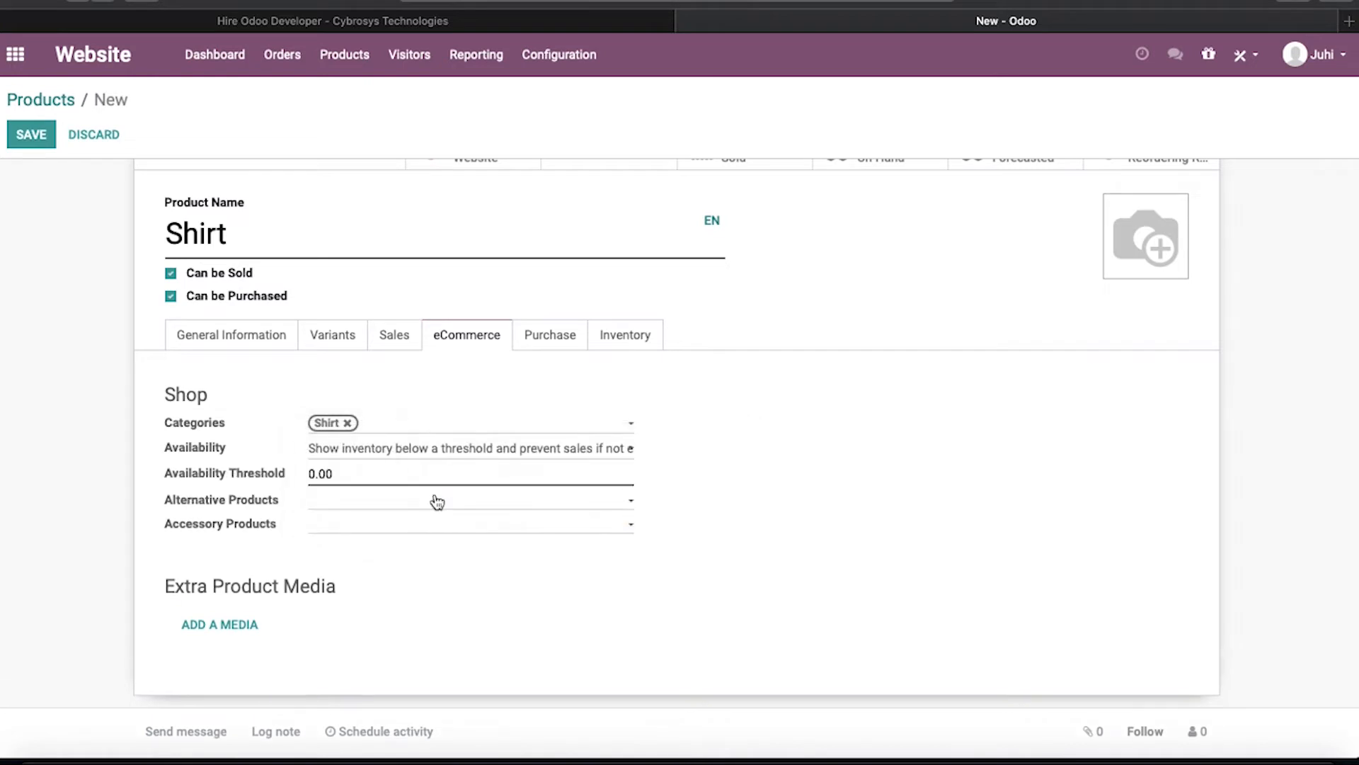
click(377, 474)
key(BackSpace)
key(BackSpace)
key(BackSpace)
key(BackSpace)
text(5)
click(391, 503)
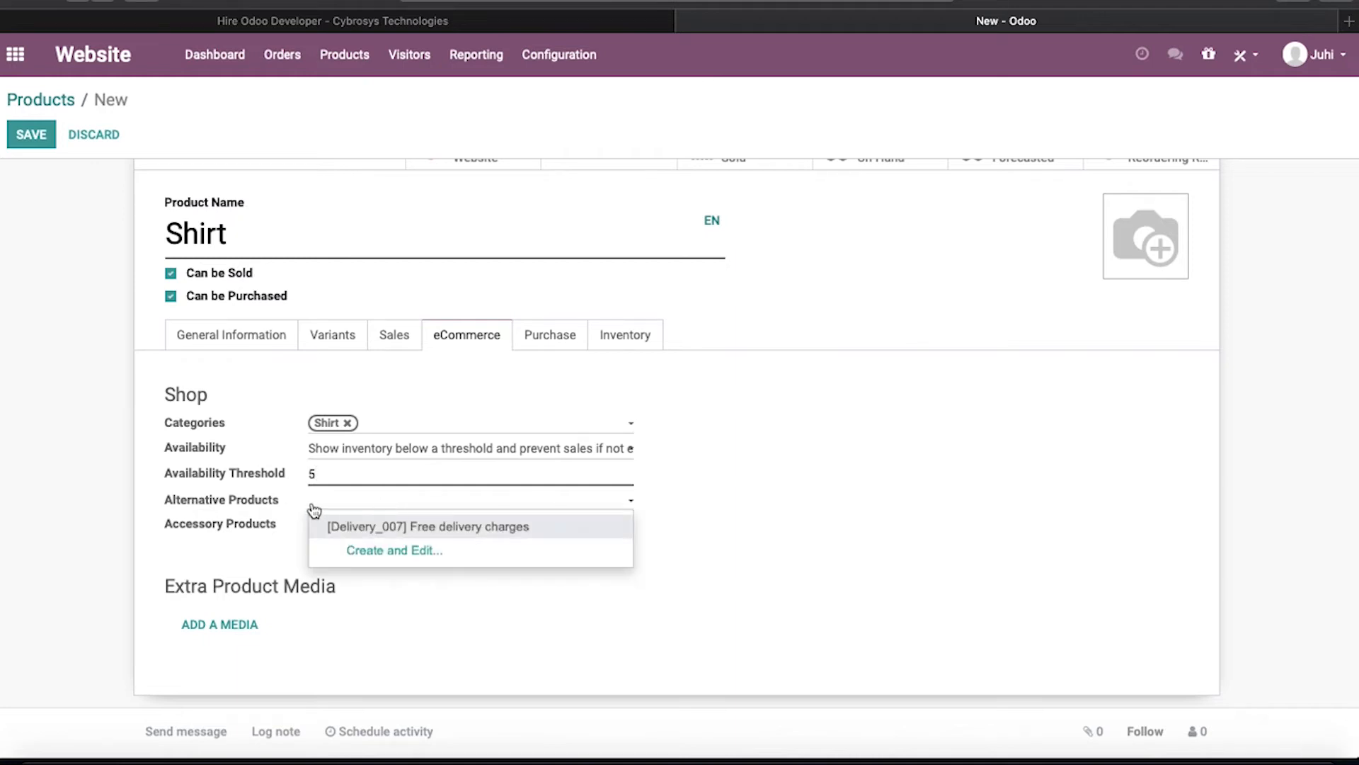
click(266, 541)
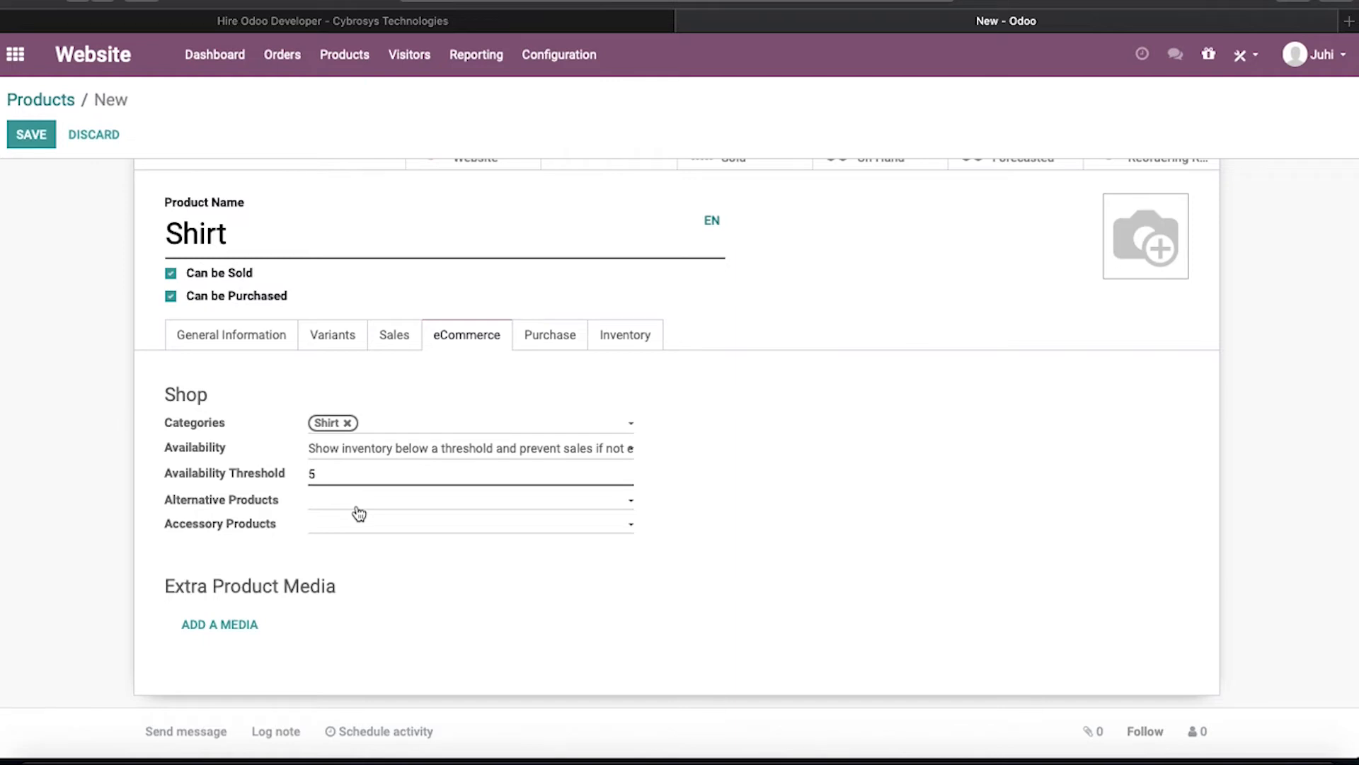
Step: Upload Shirt Product One .jpeg from the Webinar folder as the product image
scroll(1062, 282, up, 2)
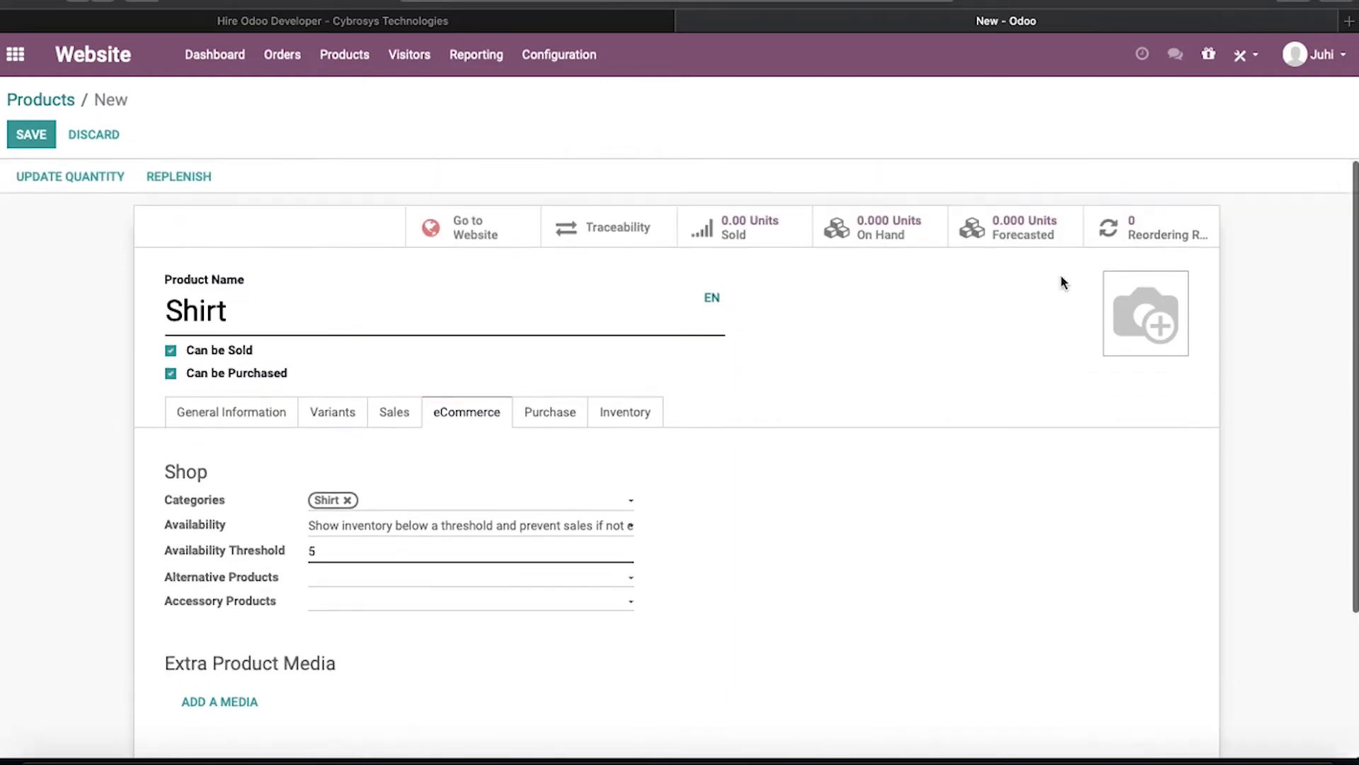
mouse_move(1137, 301)
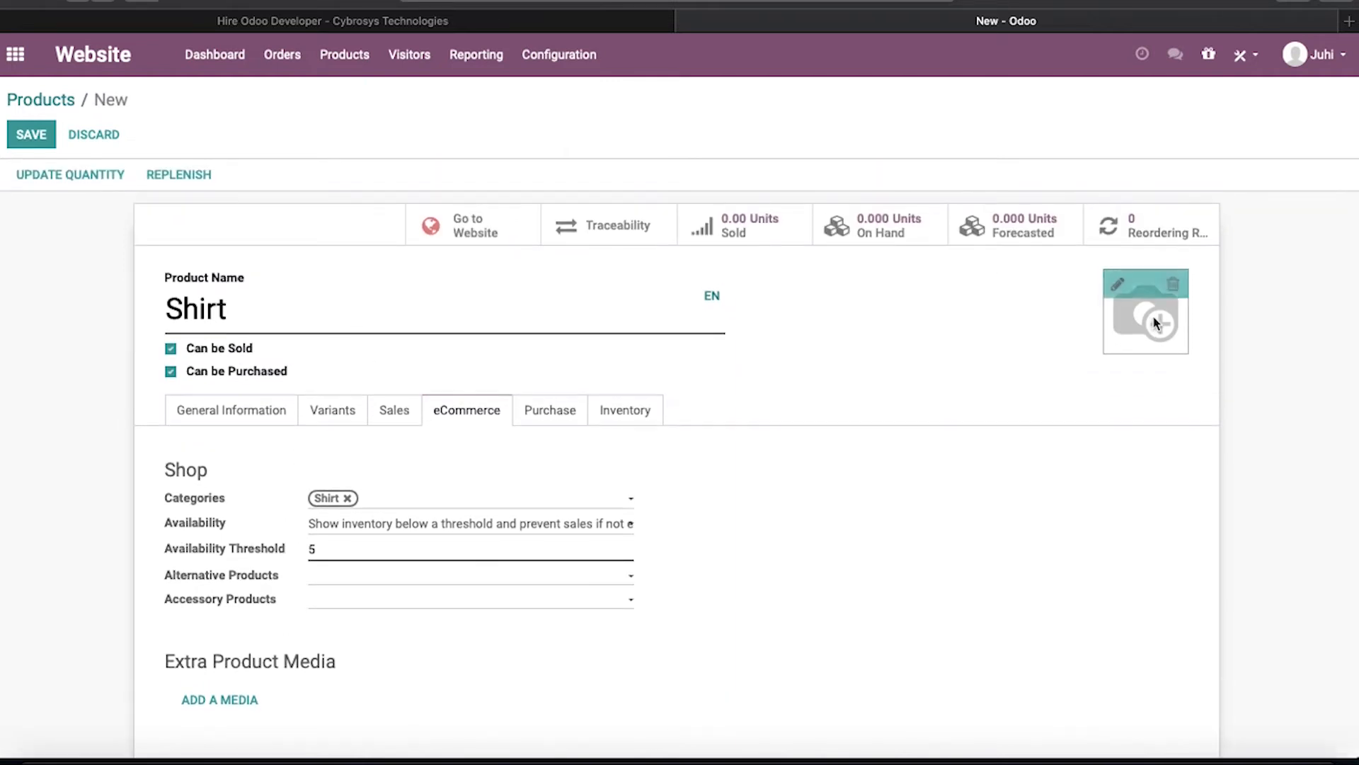
click(1119, 287)
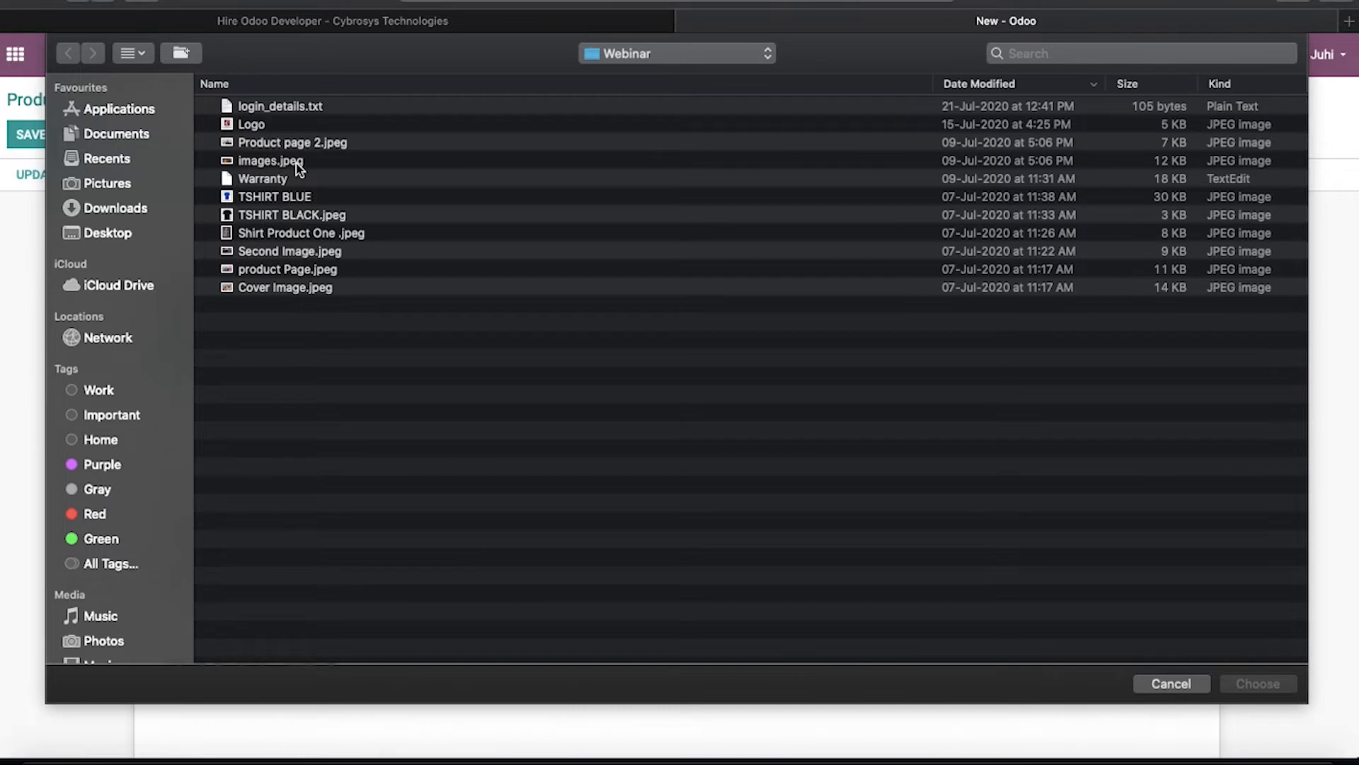
click(296, 238)
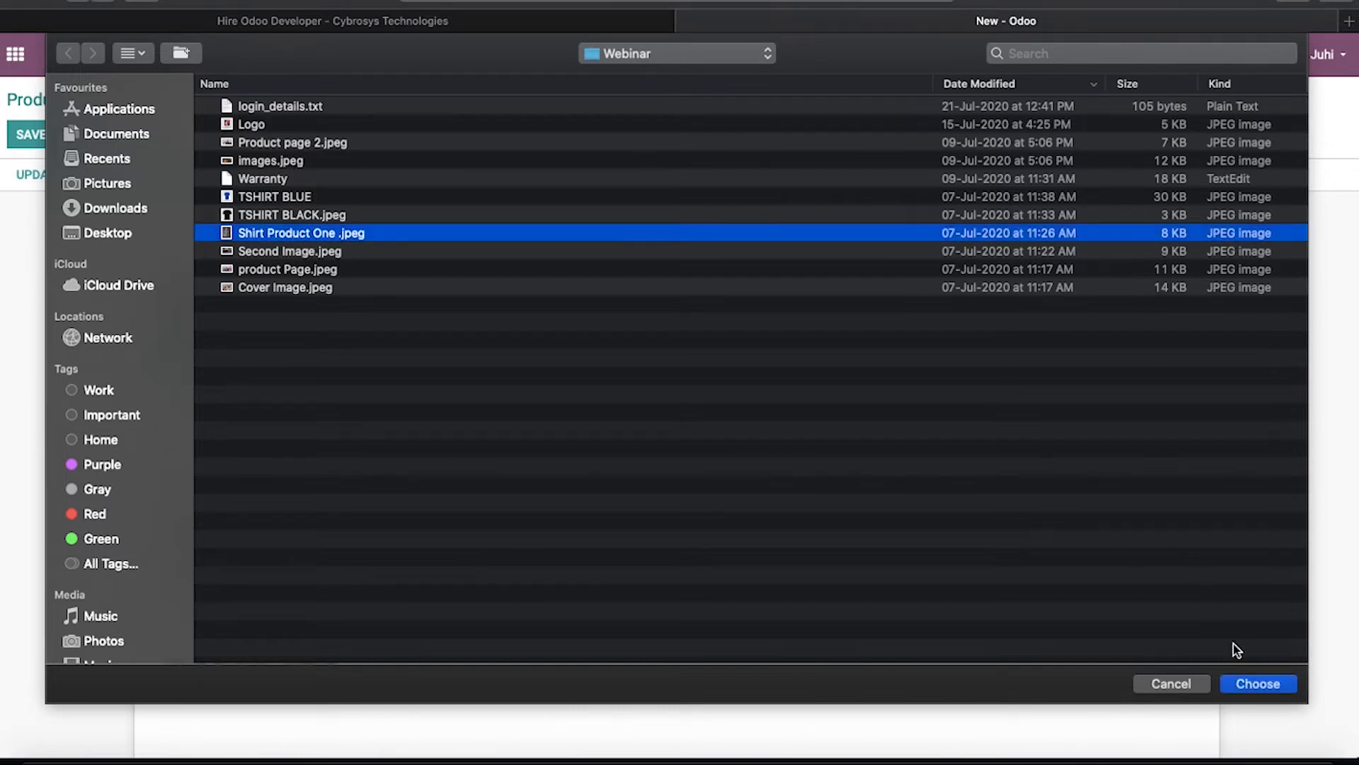
click(1243, 677)
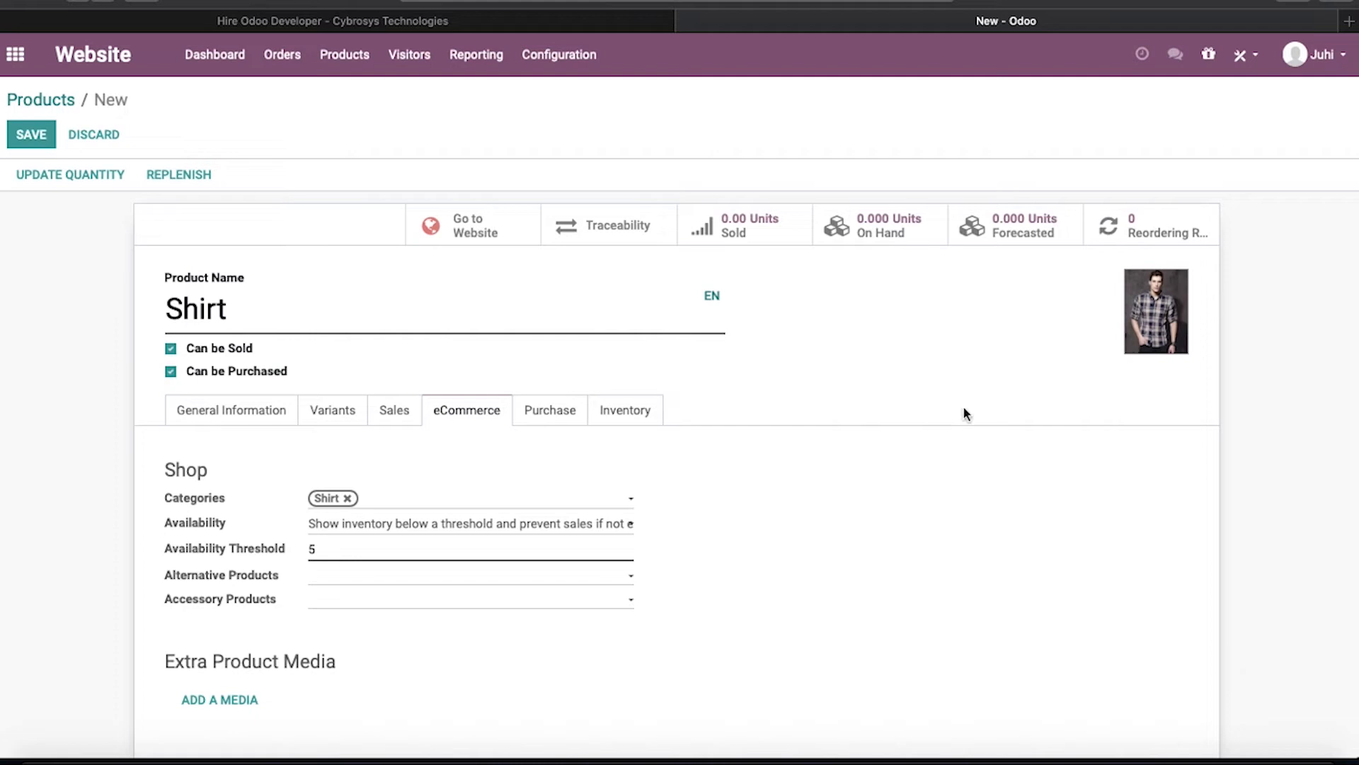
mouse_move(1147, 314)
Step: Start an extra product media entry for the product with the image name Shirt
scroll(414, 517, down, 4)
scroll(415, 522, up, 2)
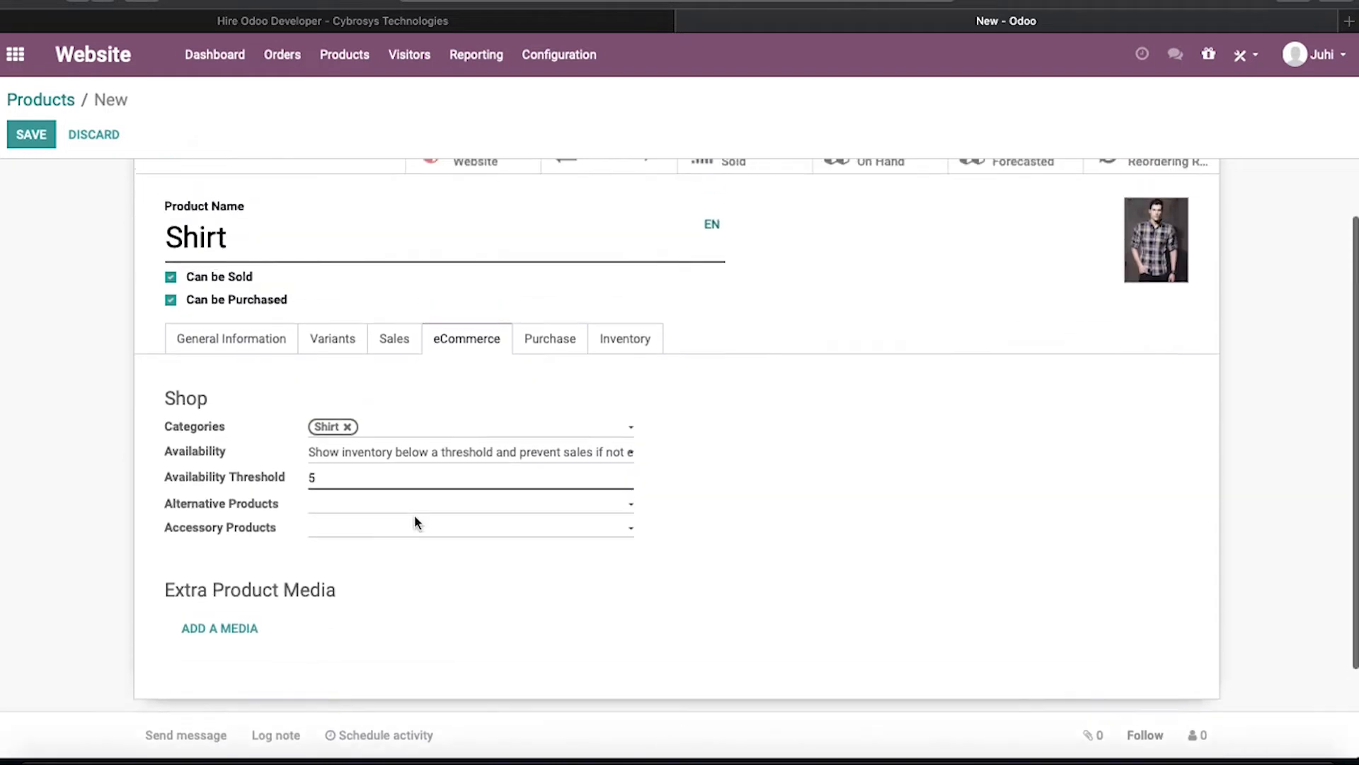
click(243, 636)
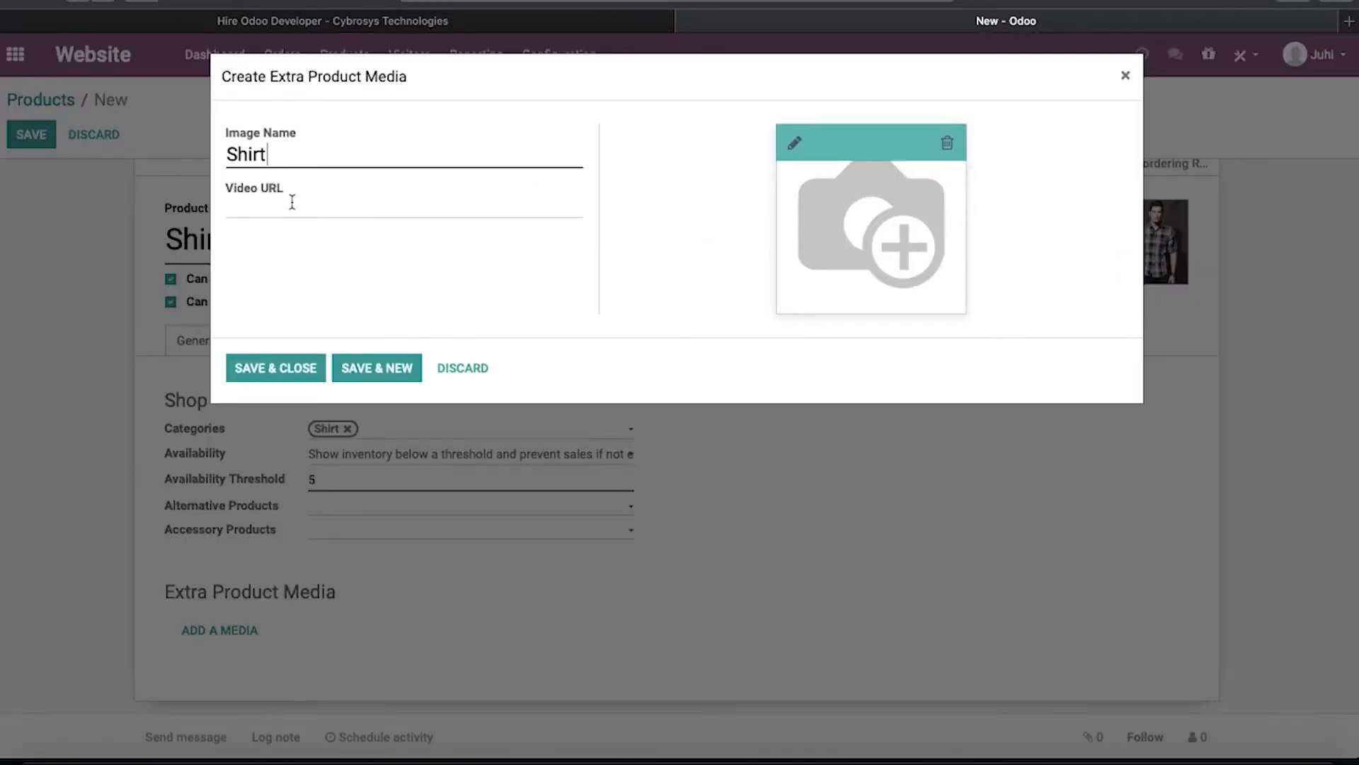
click(287, 209)
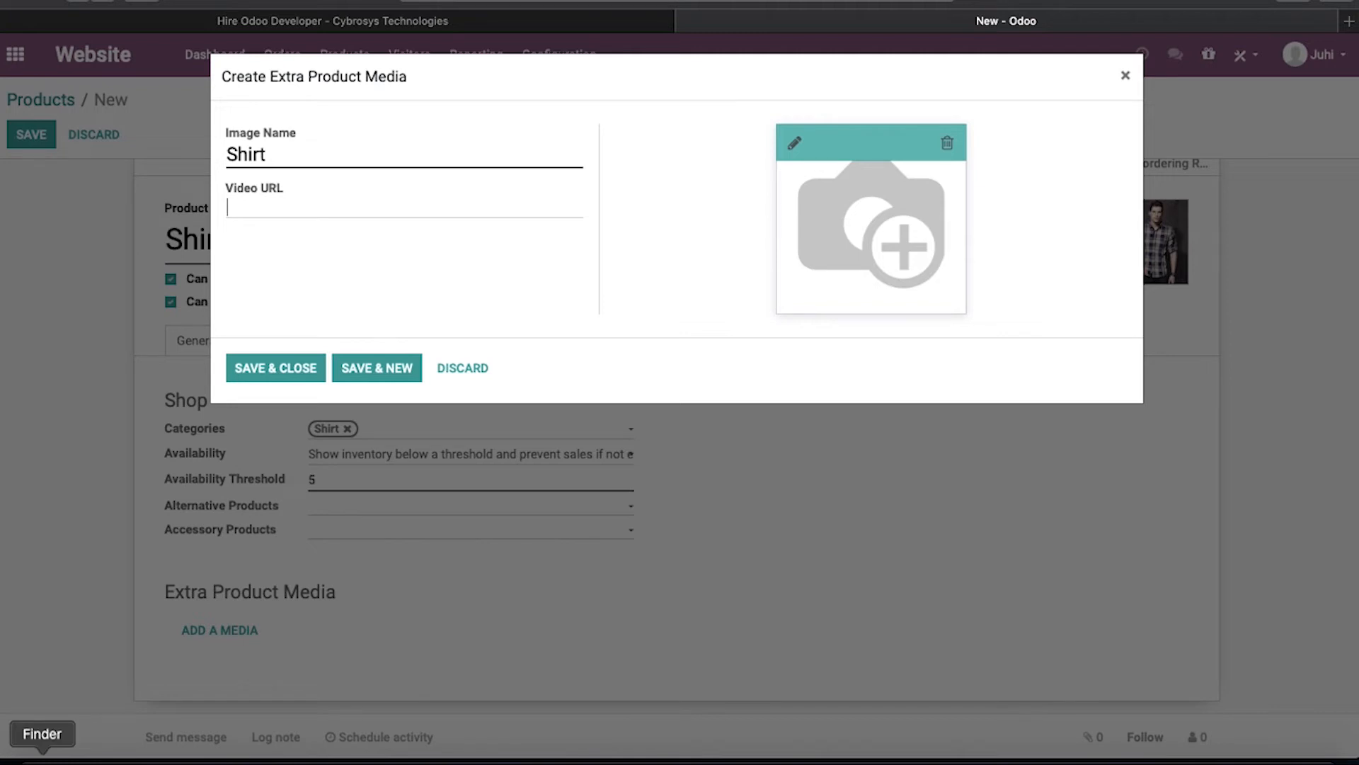
Step: Copy the YouTube video link from login_details.txt in the Desktop's Webinar PPT folder, using Finder, and close the folder window
click(42, 761)
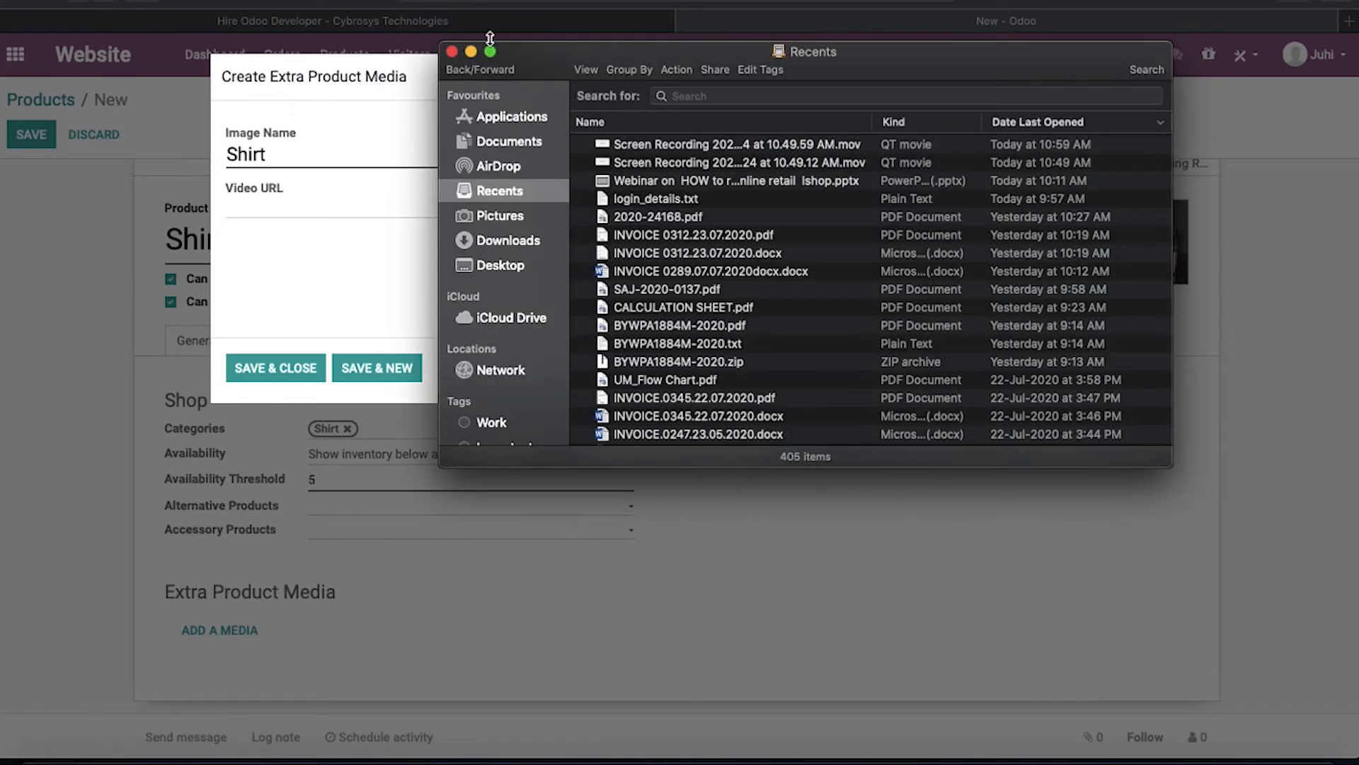
click(508, 266)
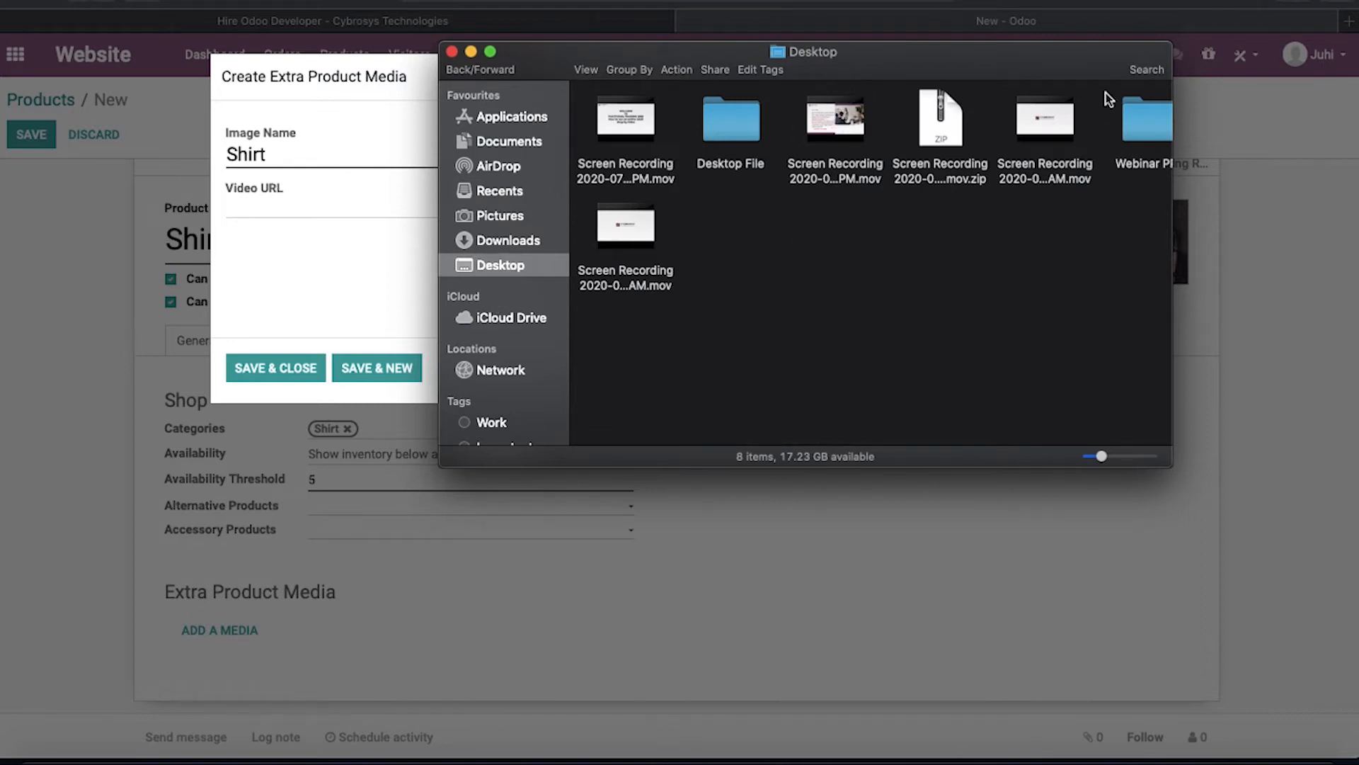
double_click(1144, 121)
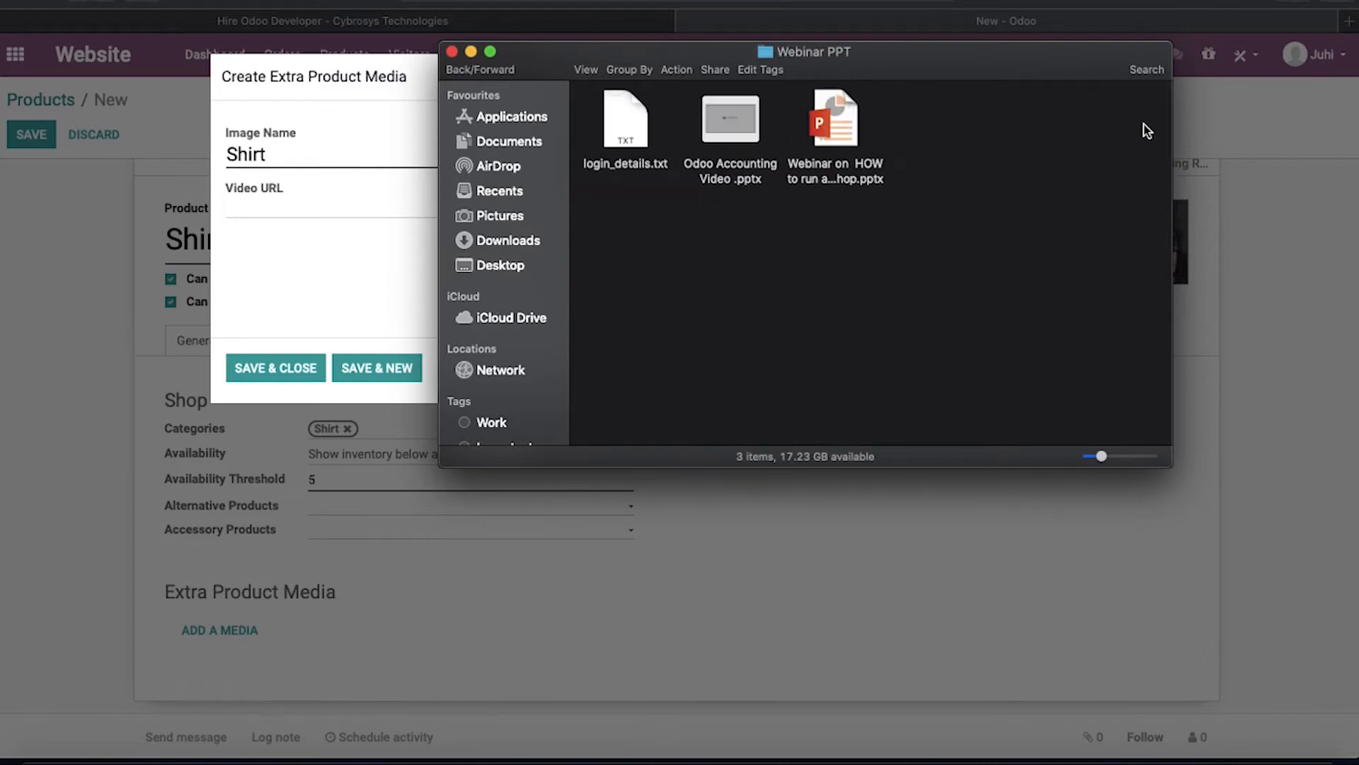
click(636, 137)
double_click(636, 136)
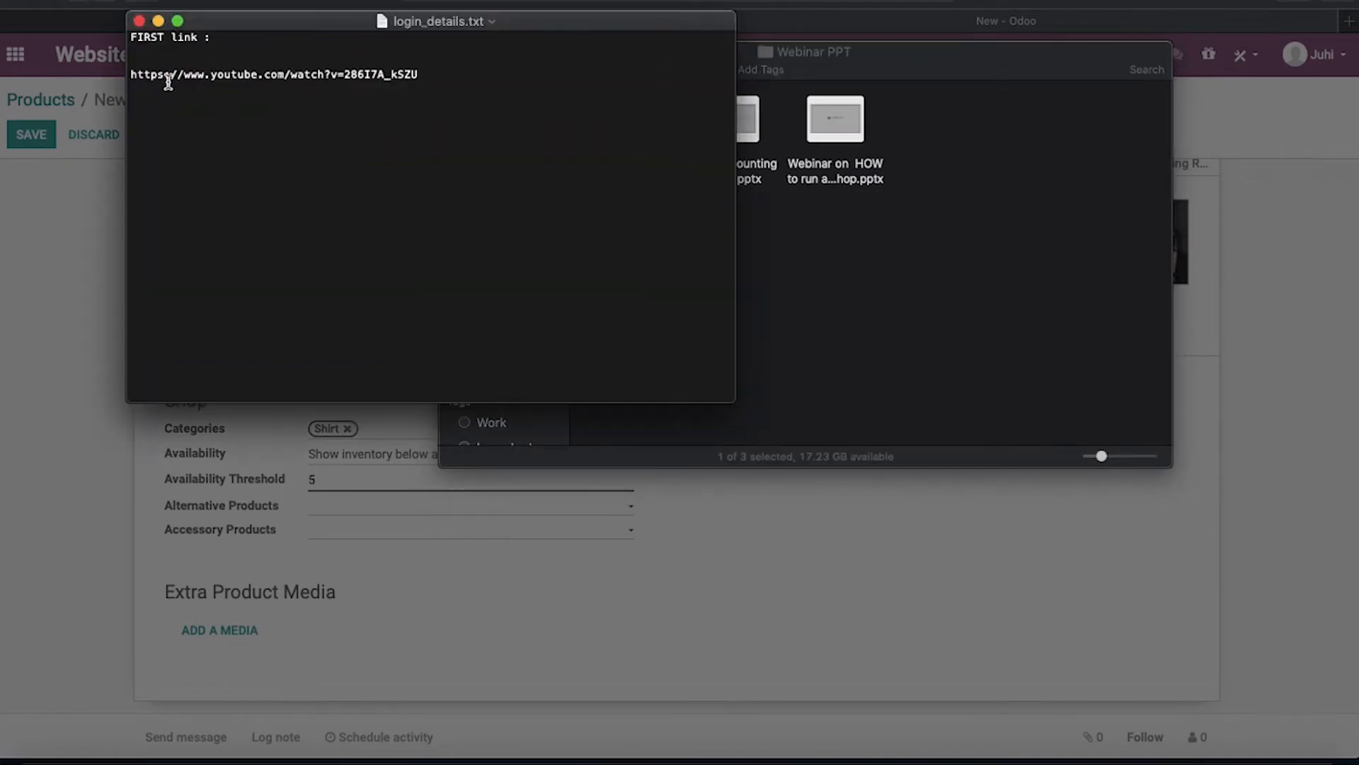
drag(134, 74, 419, 82)
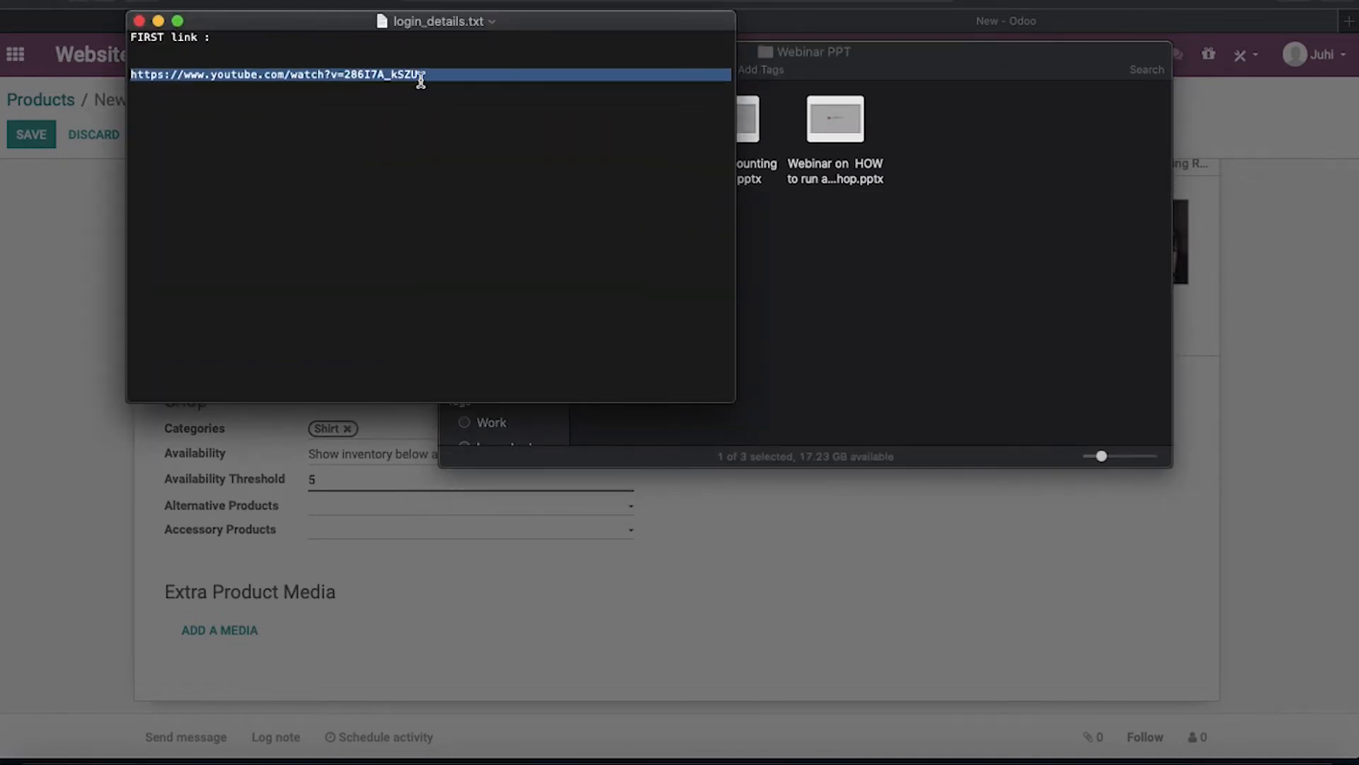
click(157, 21)
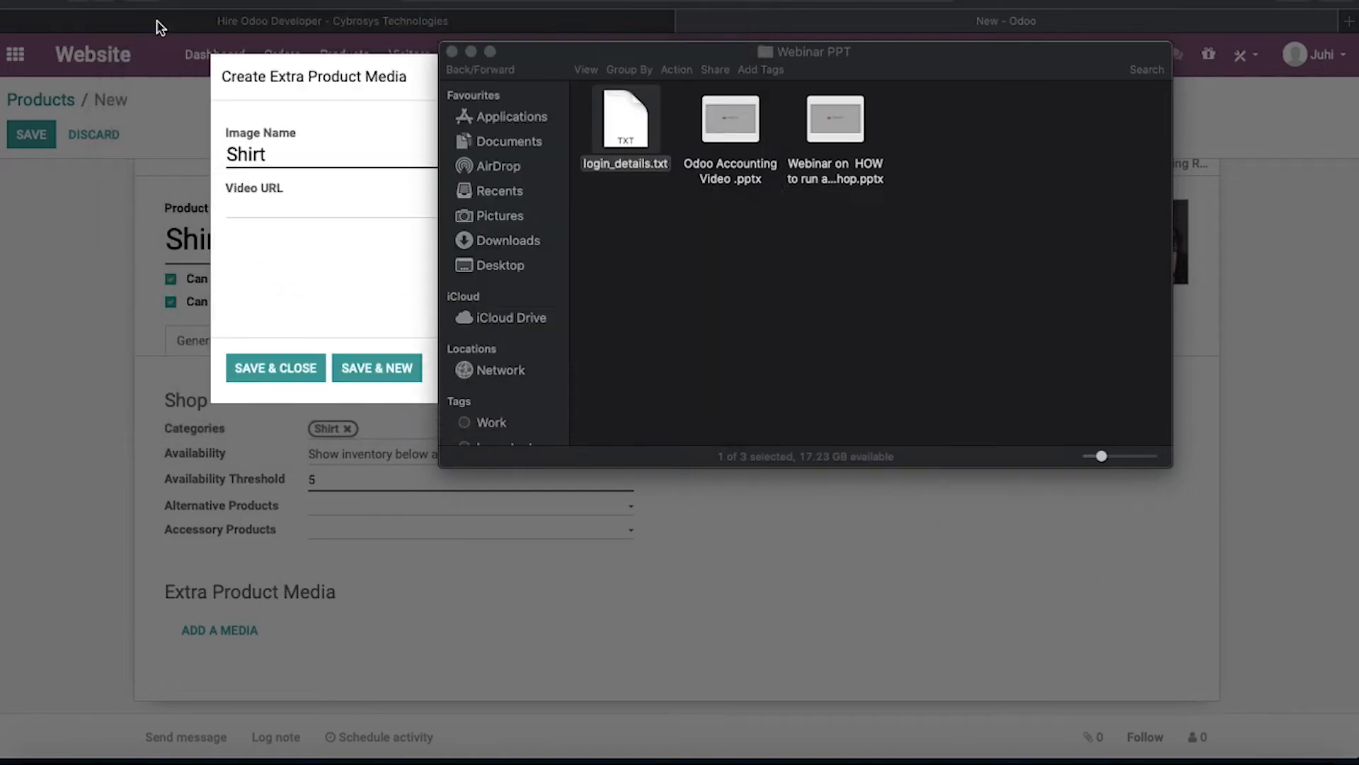
click(453, 52)
click(263, 205)
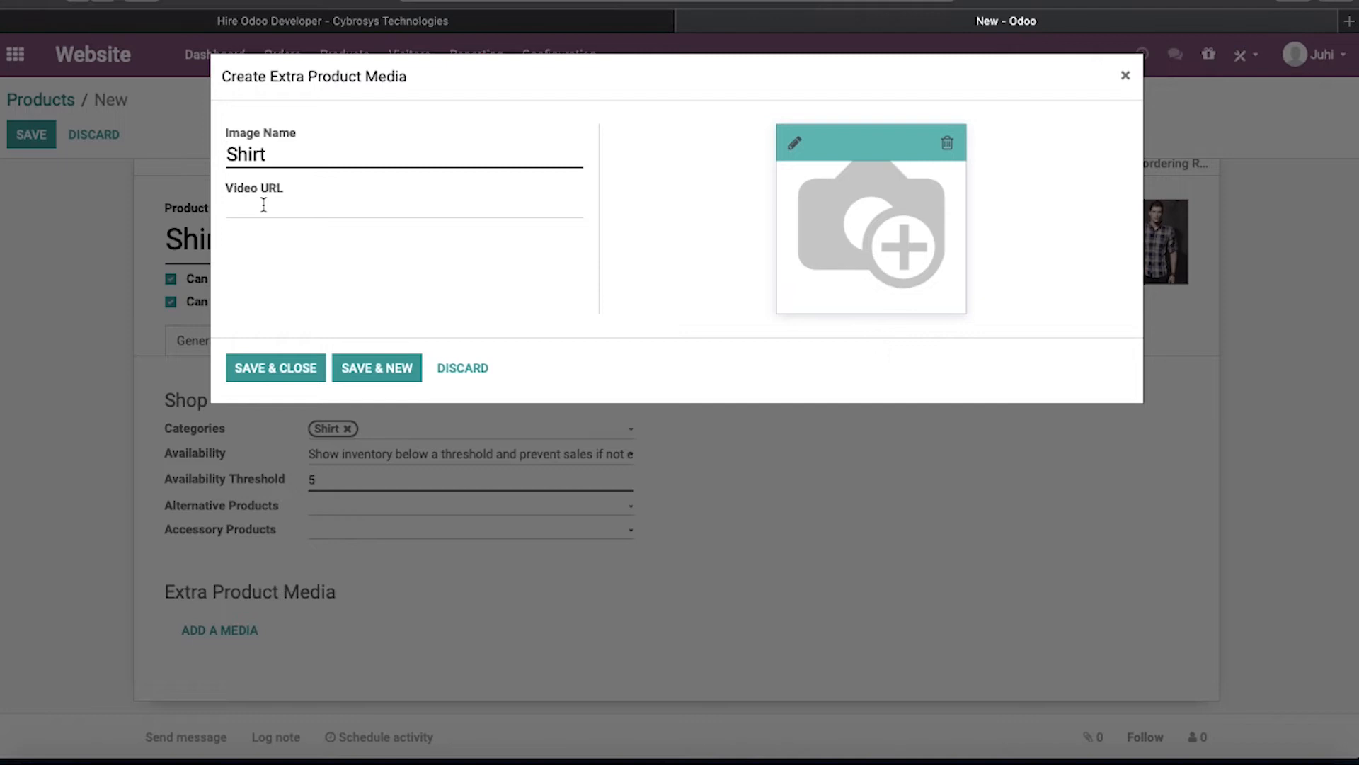
text(https://www.youtube.com/watch?v=286l7A_kSZU)
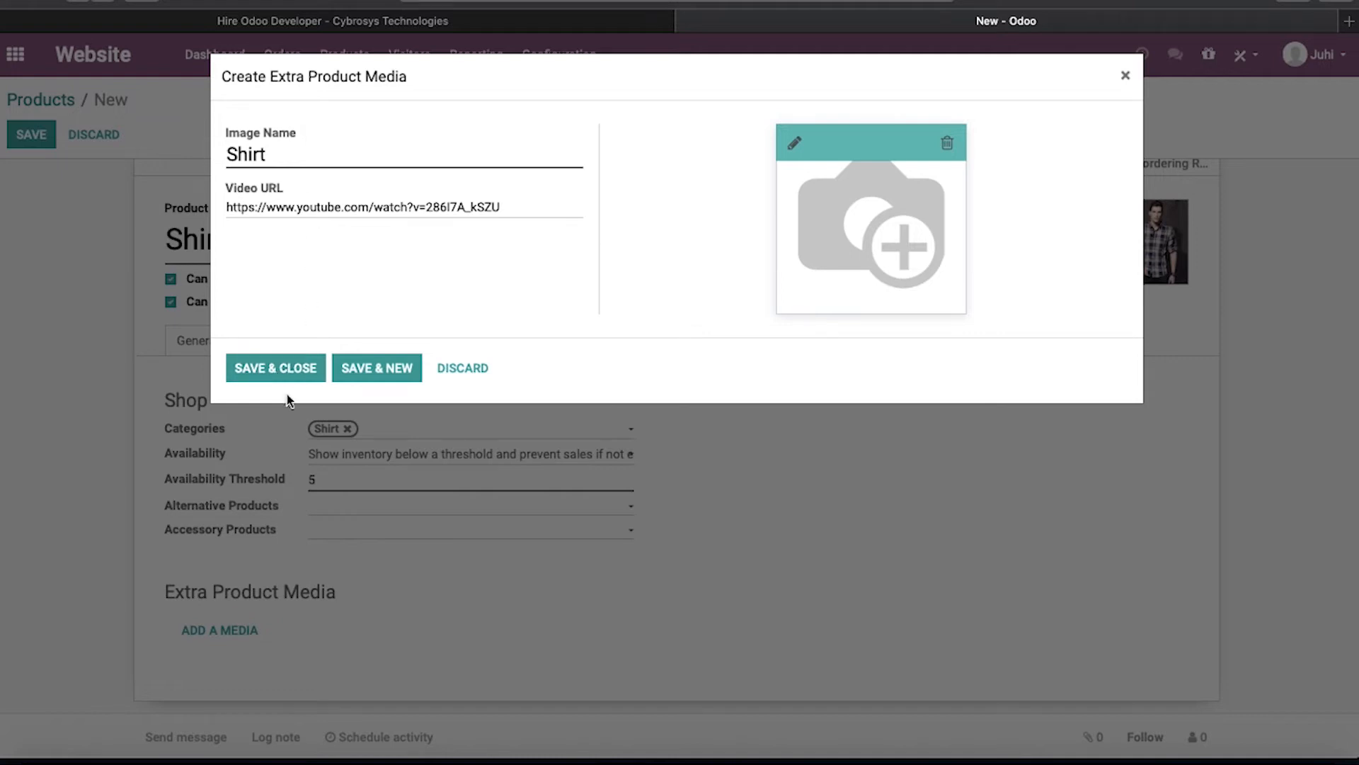
click(287, 373)
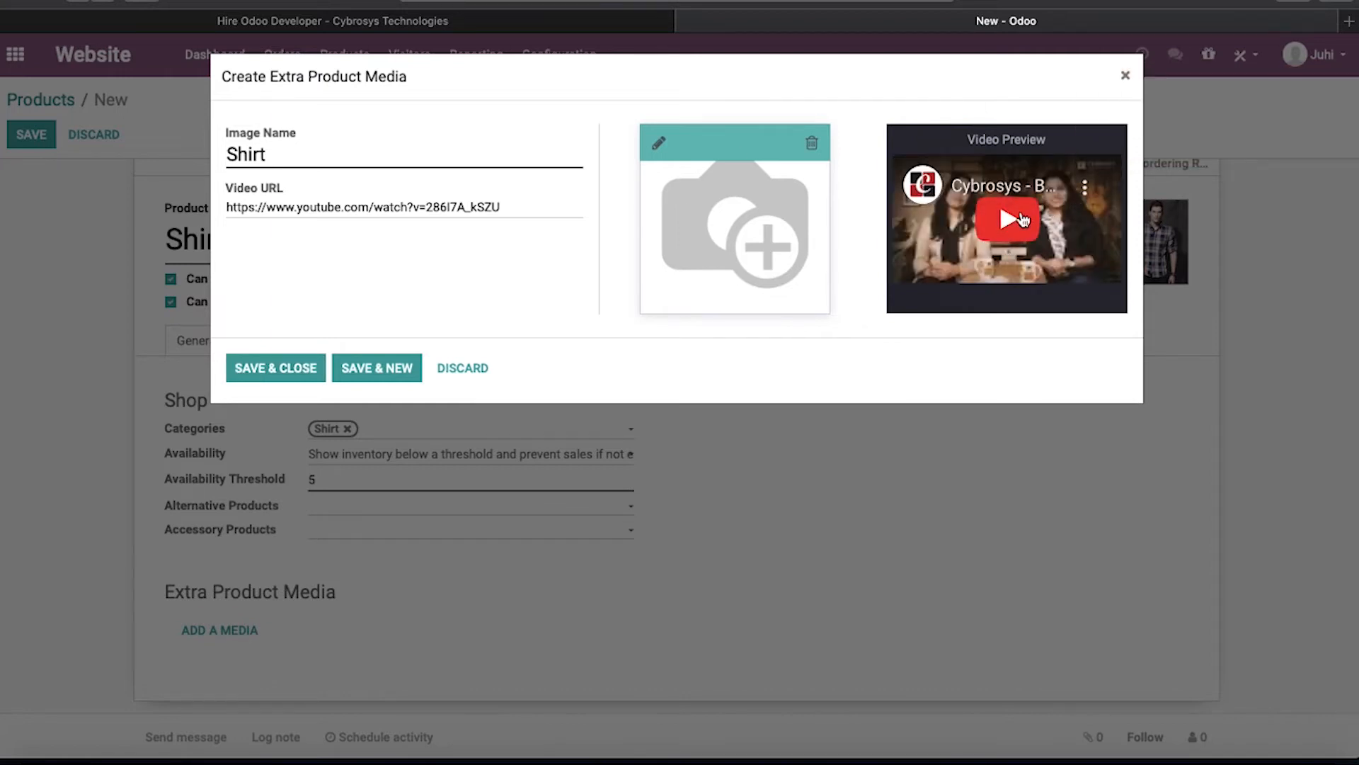
click(276, 375)
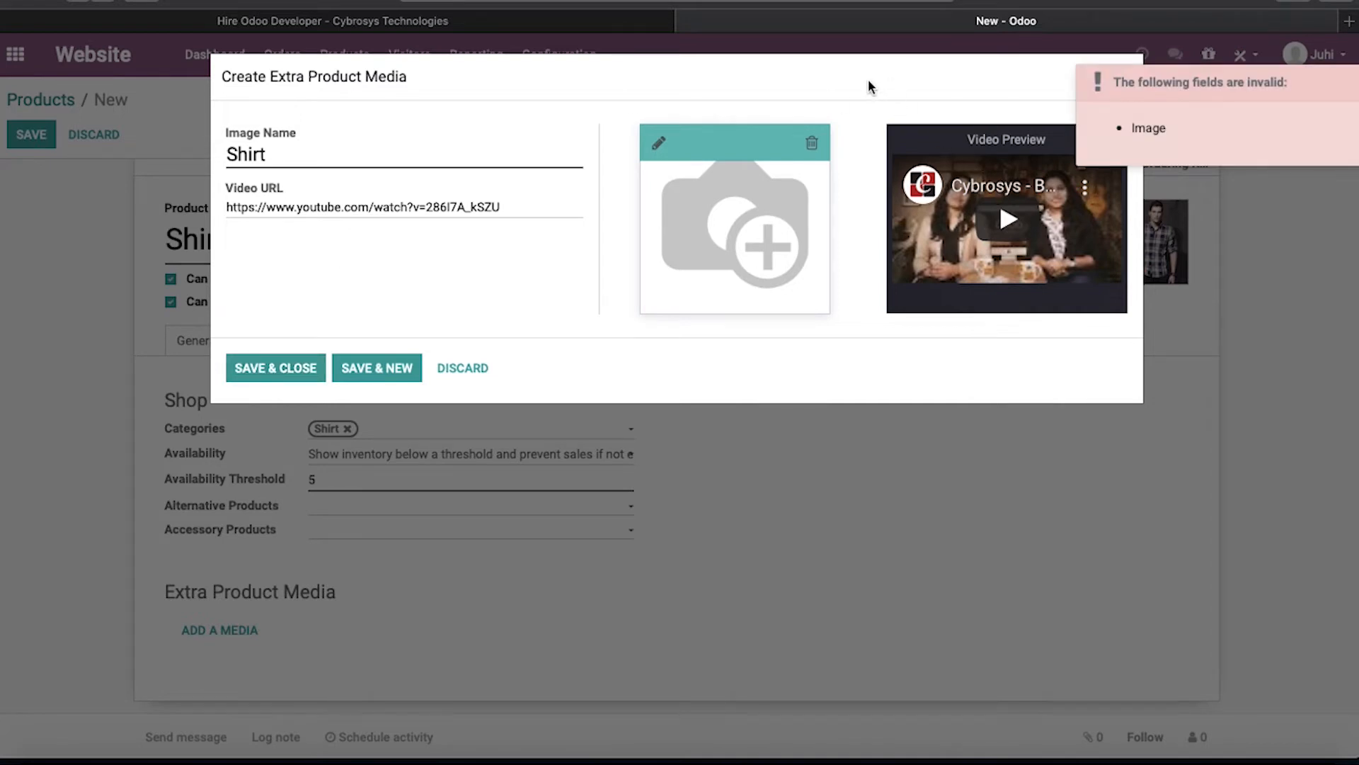
Step: Upload Shirt Product One .jpeg from the Webinar folder as the extra media's image and save the media entry
click(660, 144)
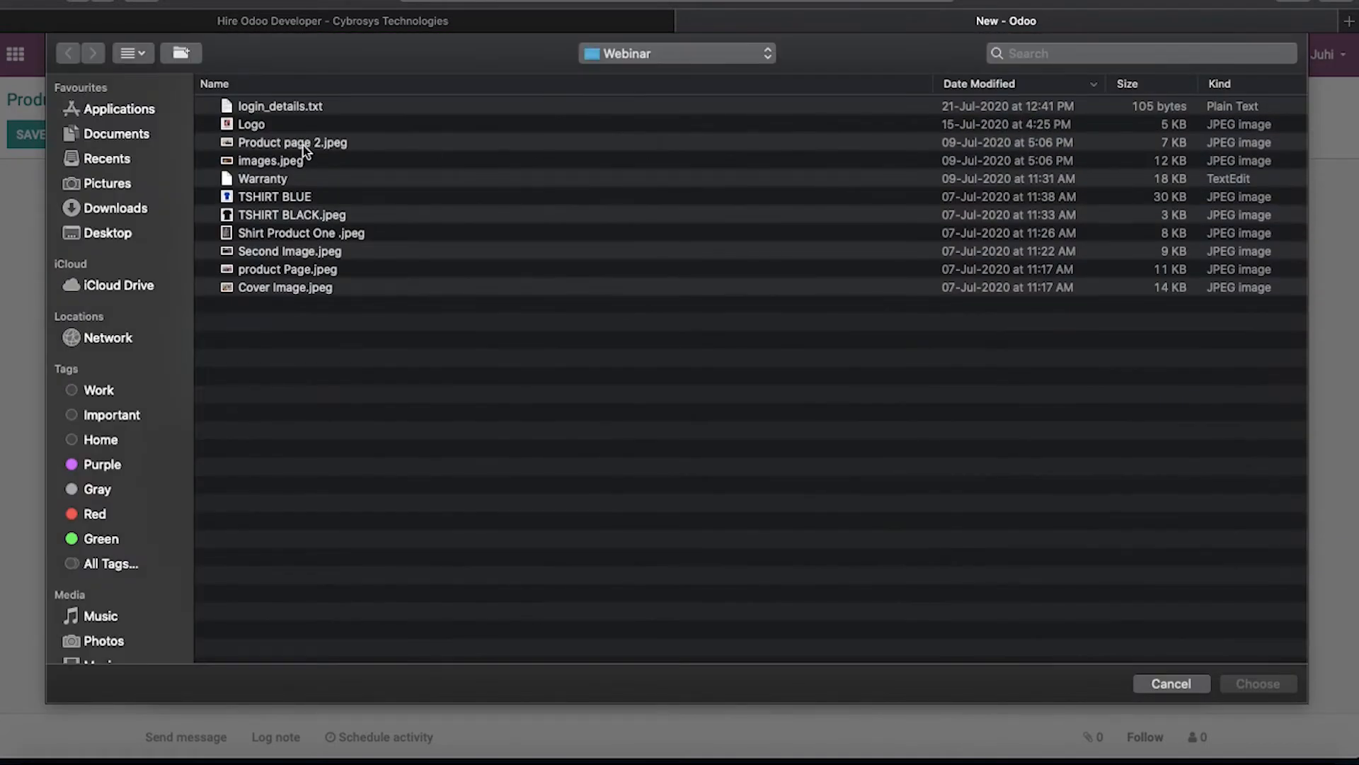
click(304, 235)
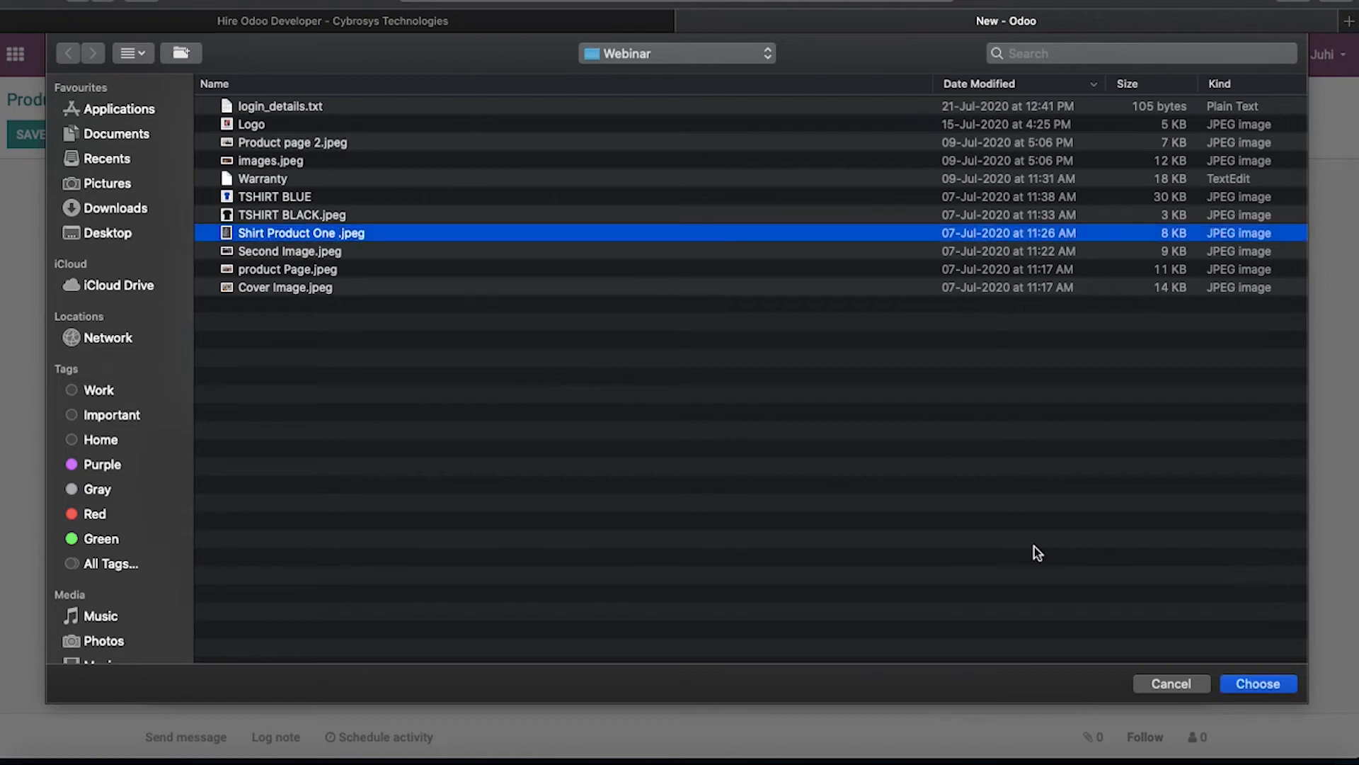
click(1239, 691)
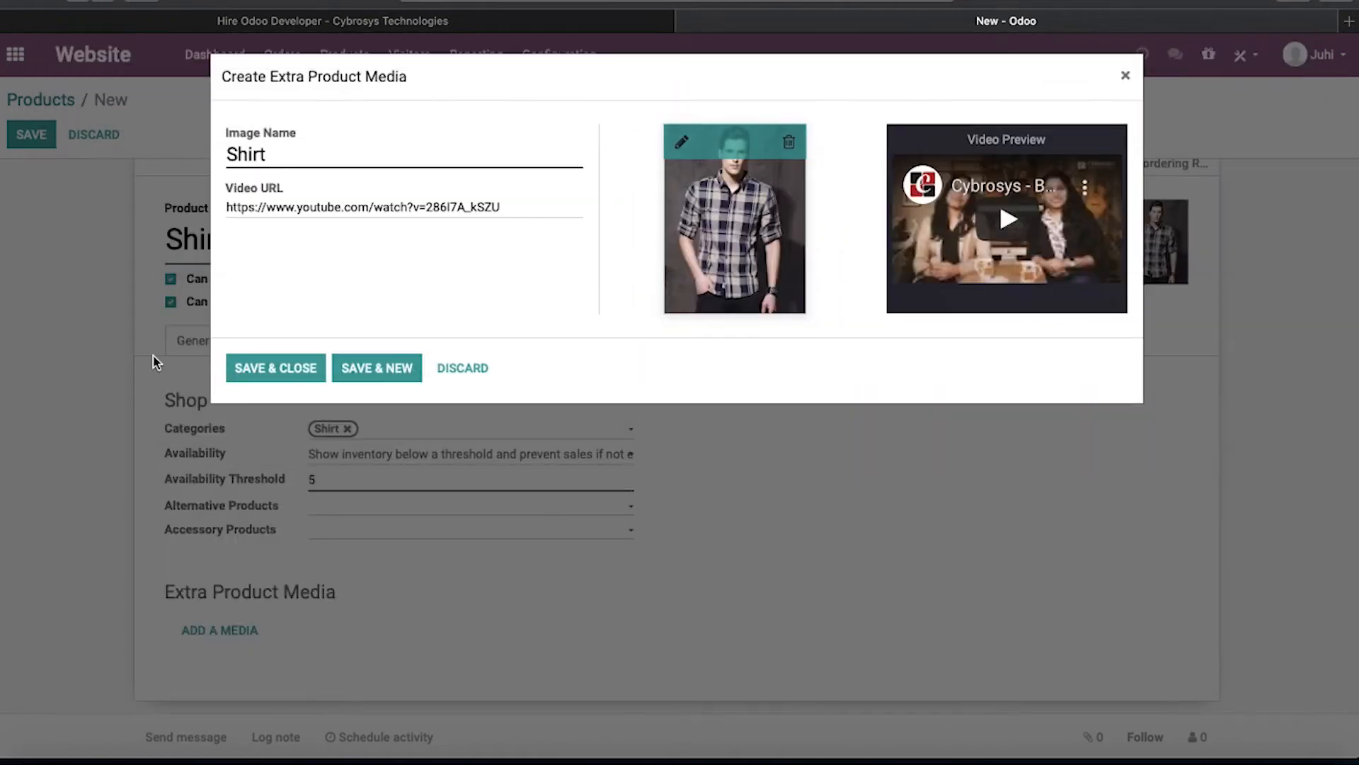
click(262, 381)
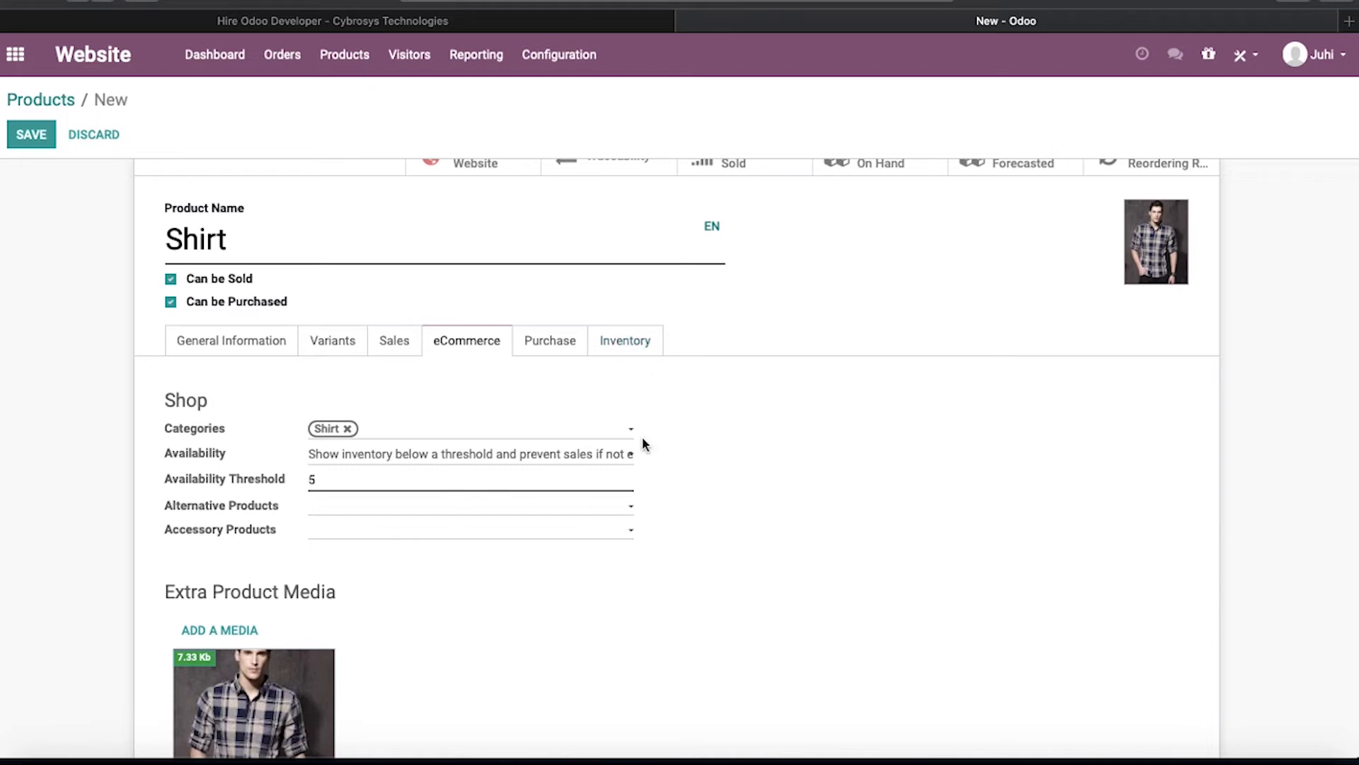
Step: Save the Shirt product and open its page on the website
scroll(660, 553, down, 4)
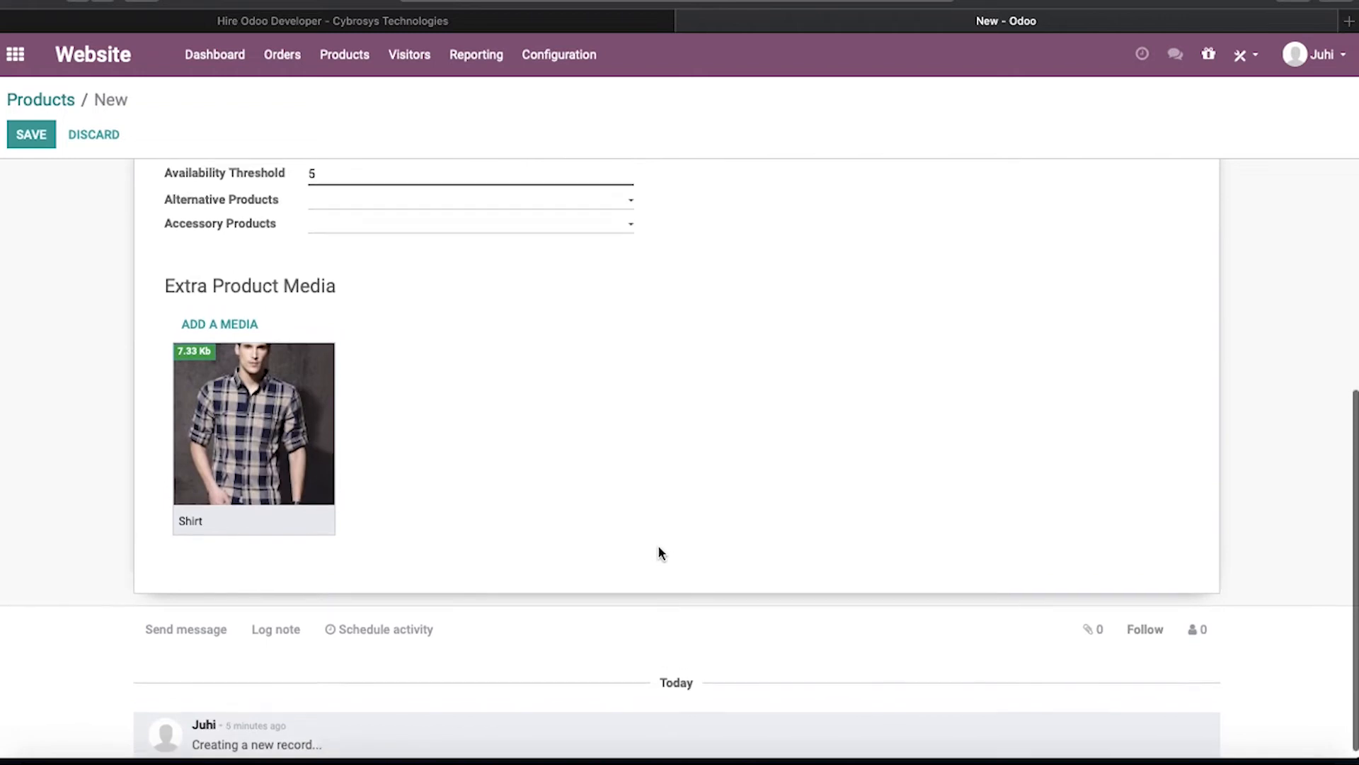
scroll(659, 551, up, 5)
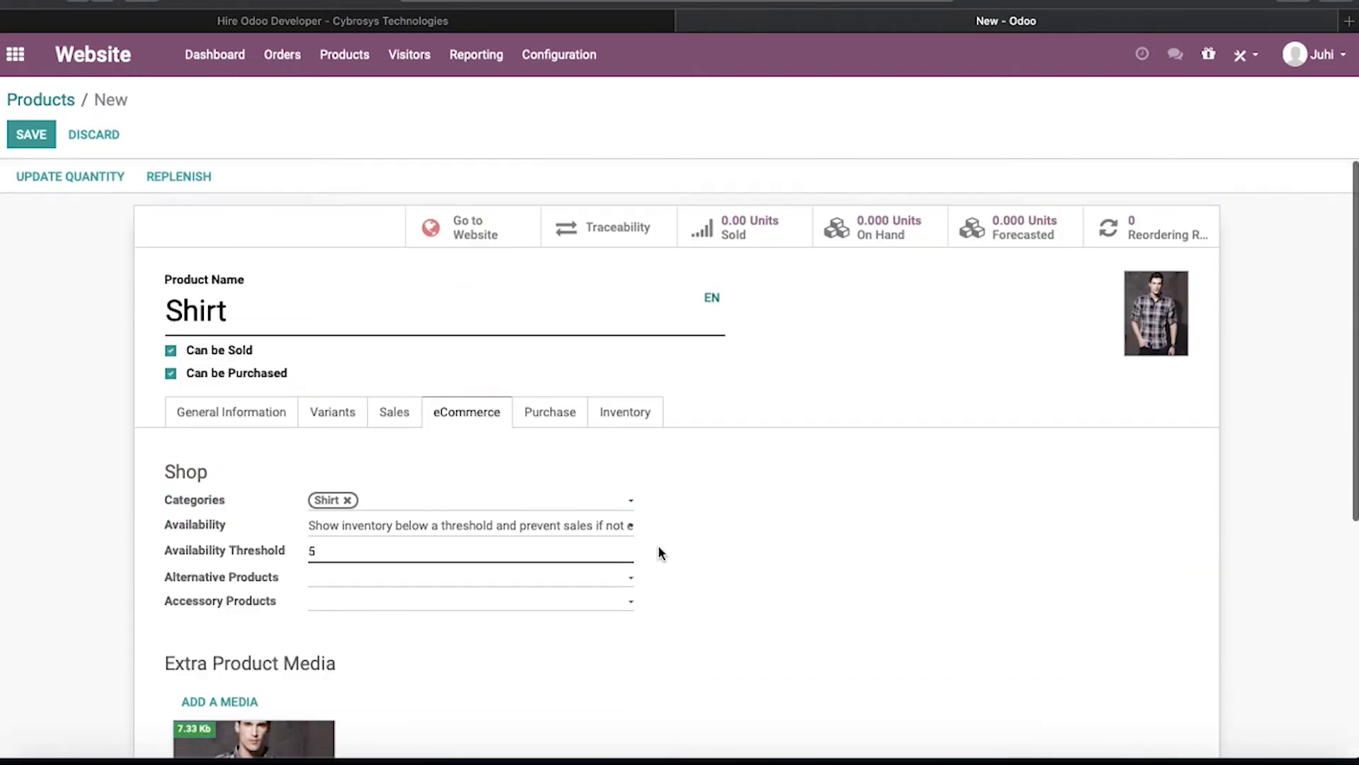
click(30, 134)
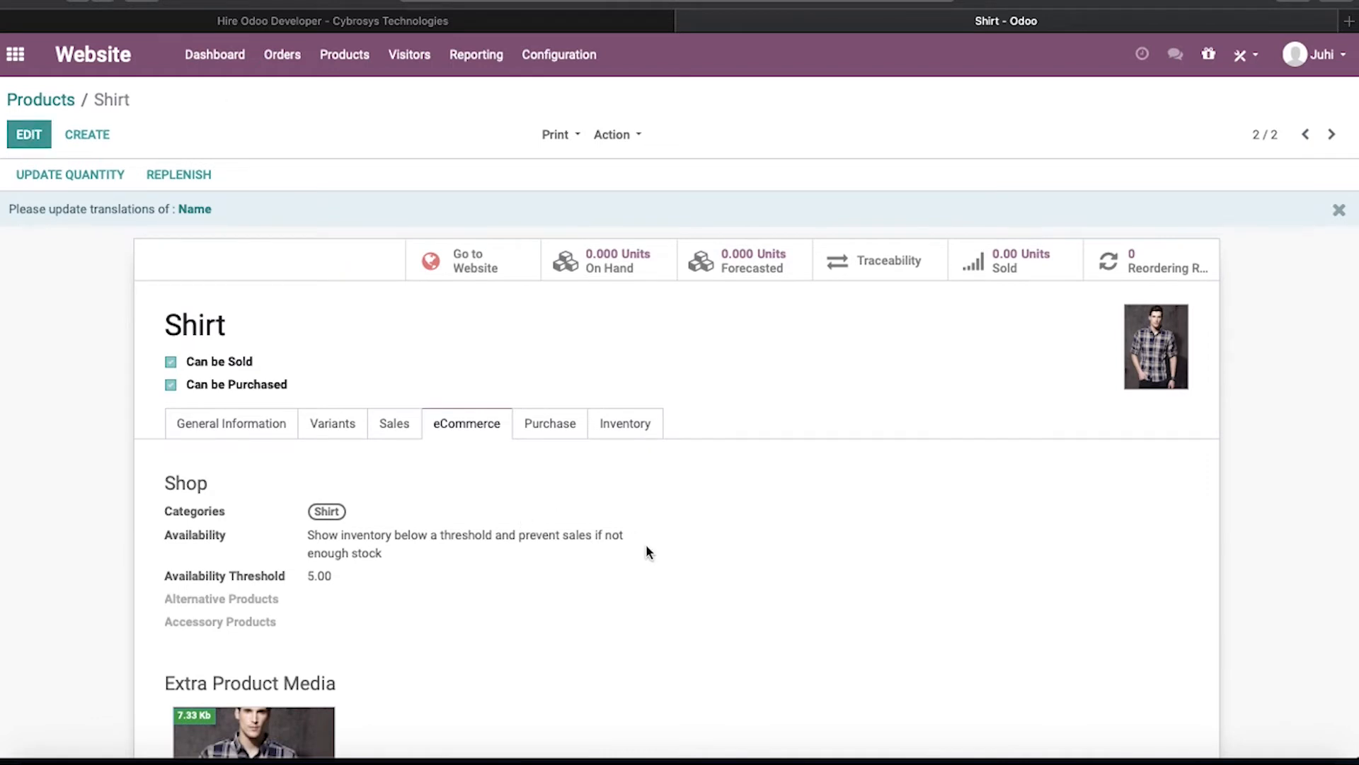
scroll(646, 544, down, 2)
scroll(647, 547, up, 2)
click(481, 273)
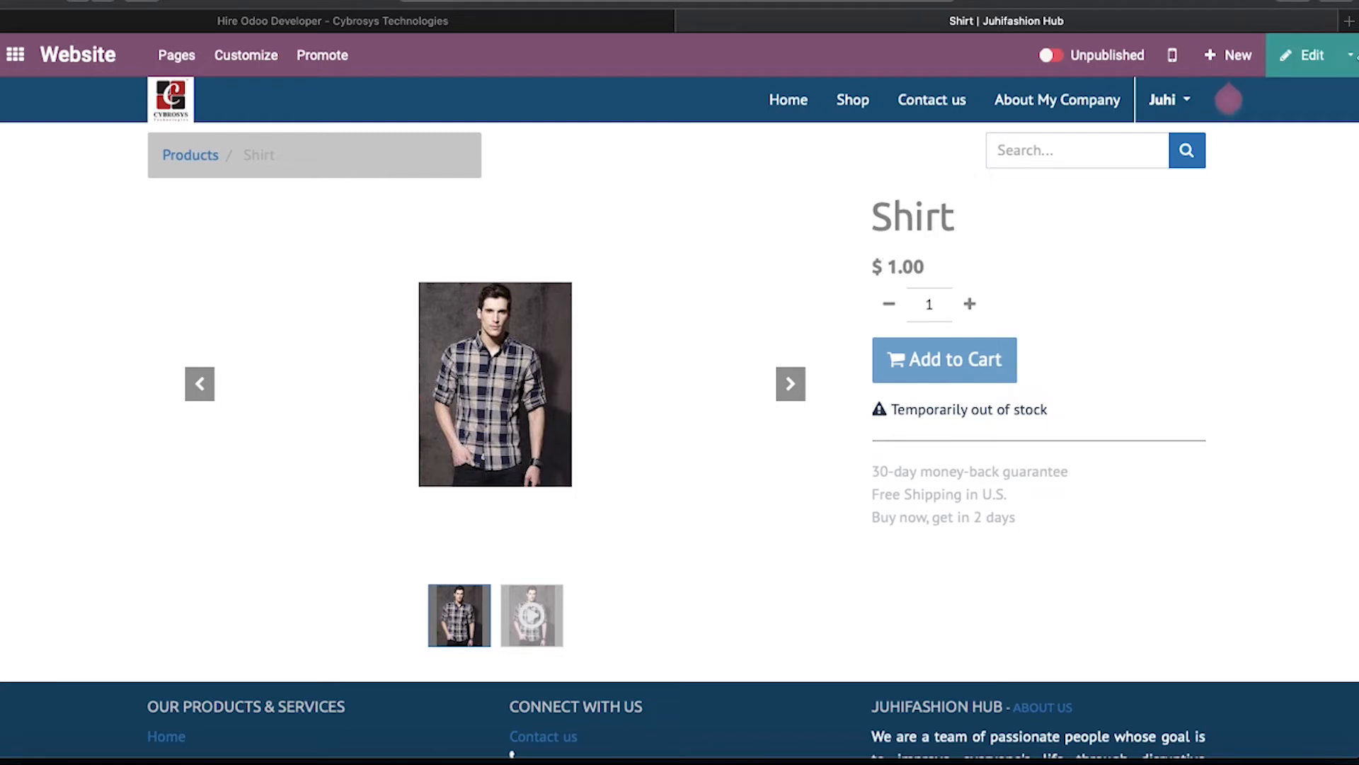
Step: Return to the product's backend record, set the Shirt's sales price to $100 and save it
click(1351, 56)
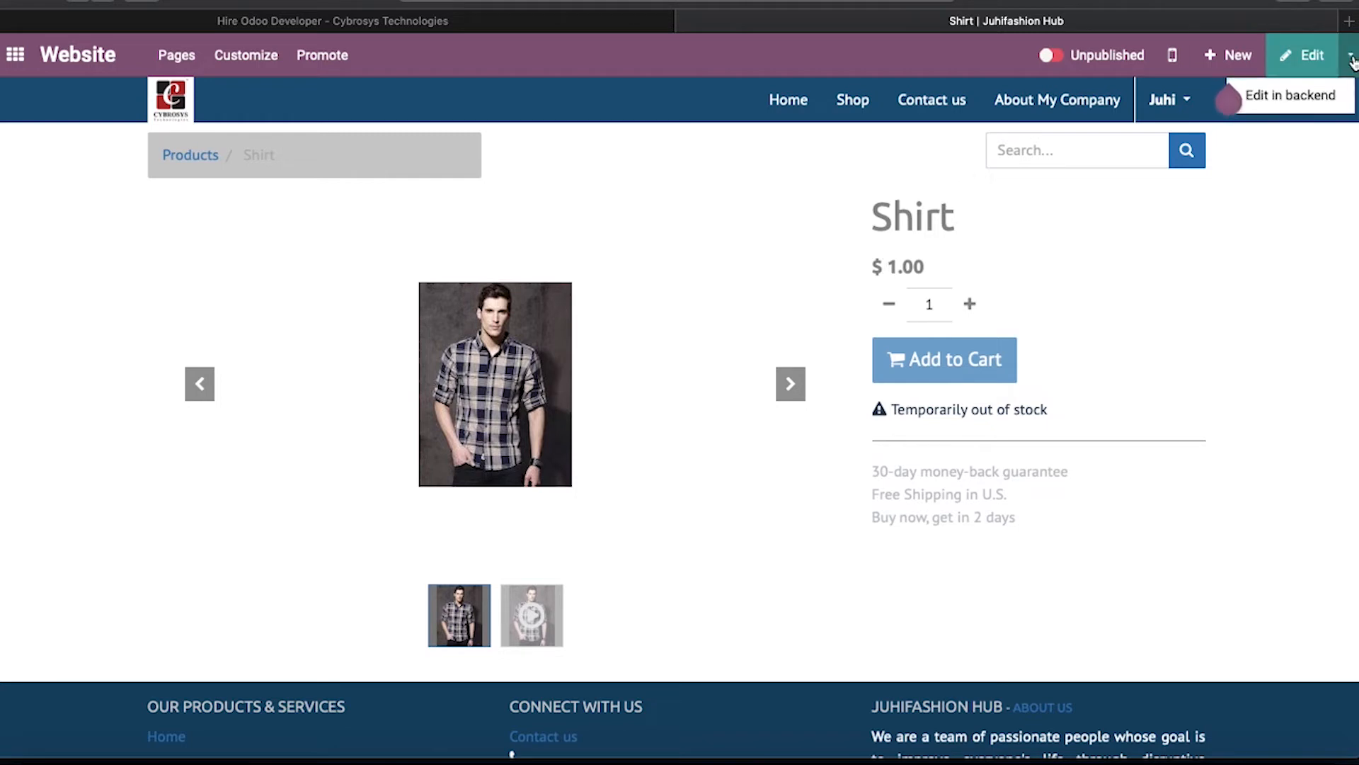
click(1294, 96)
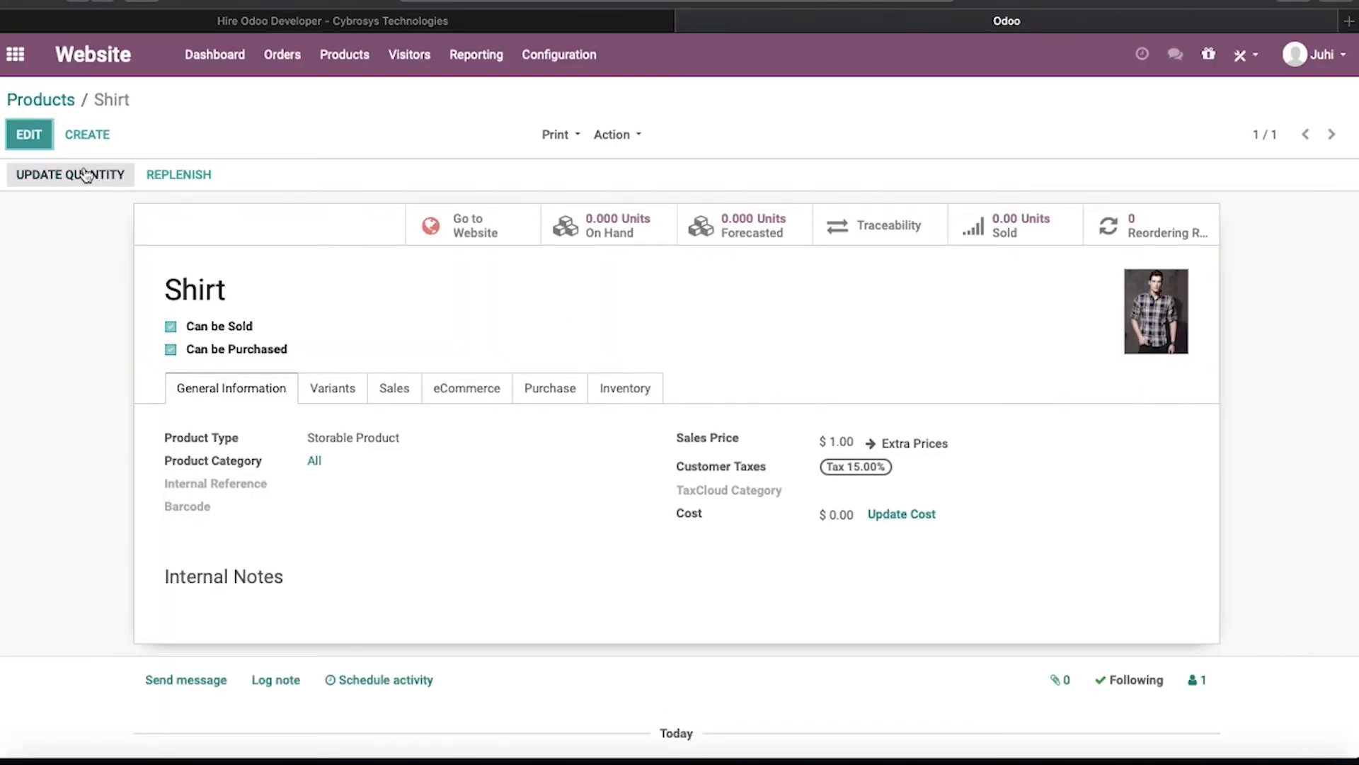
click(31, 135)
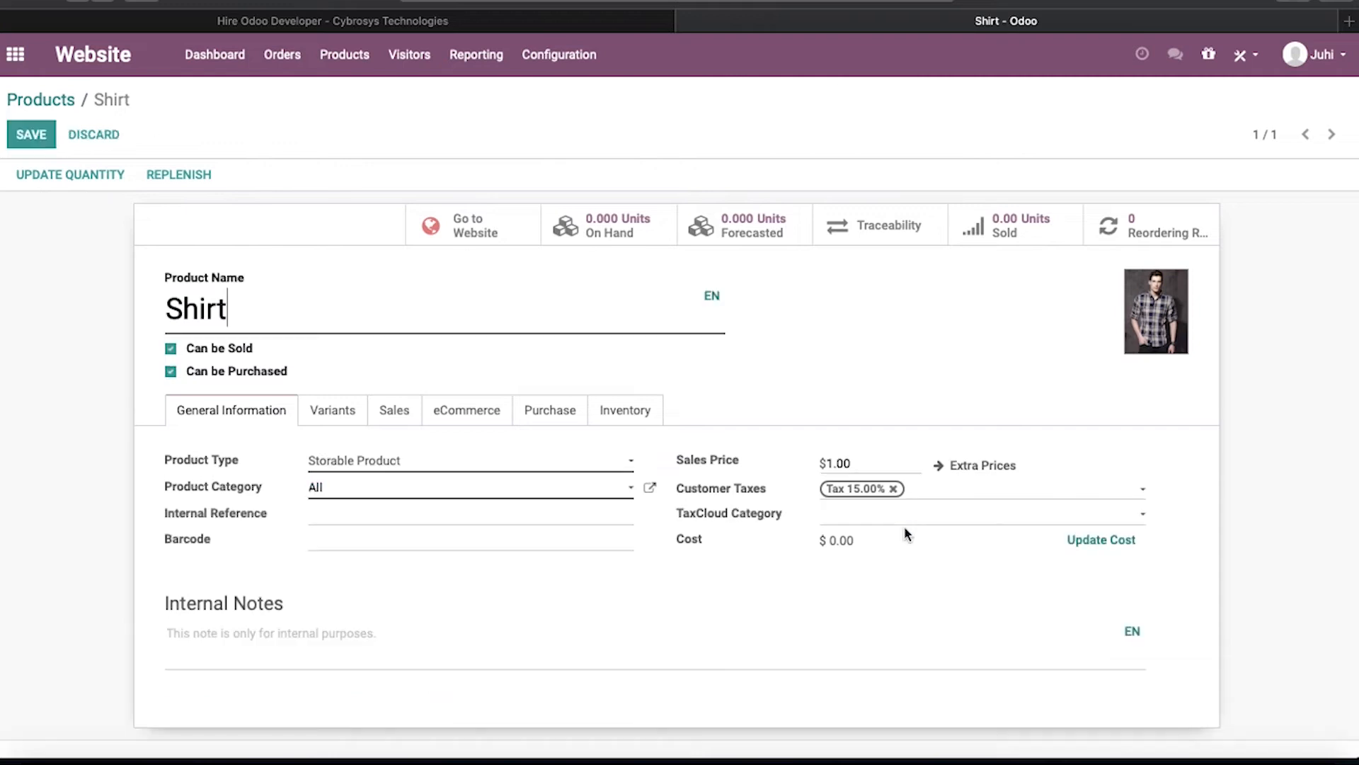
click(858, 462)
key(BackSpace)
key(BackSpace)
key(BackSpace)
key(BackSpace)
text(100)
click(42, 135)
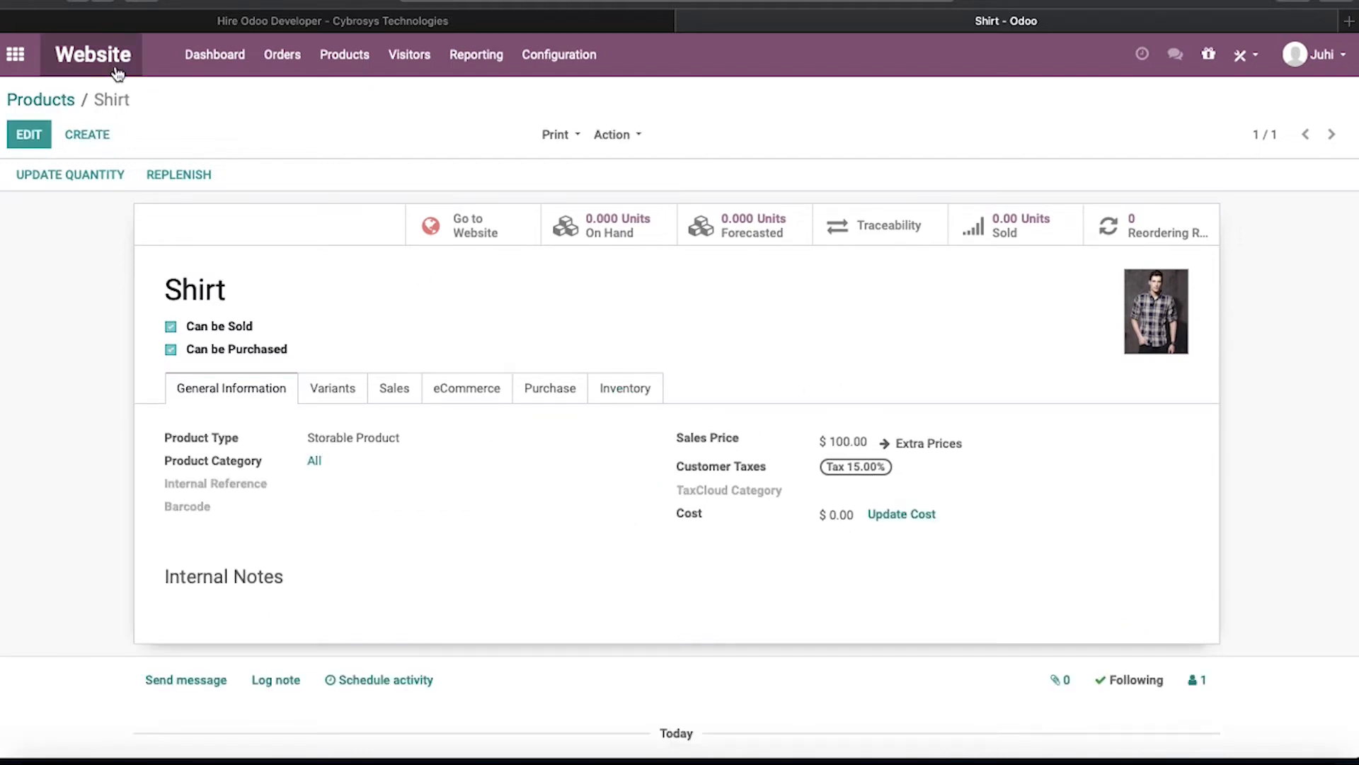
Step: View the Shirt in the website shop and examine its price, quantity selector, stock notice, image and video
click(455, 234)
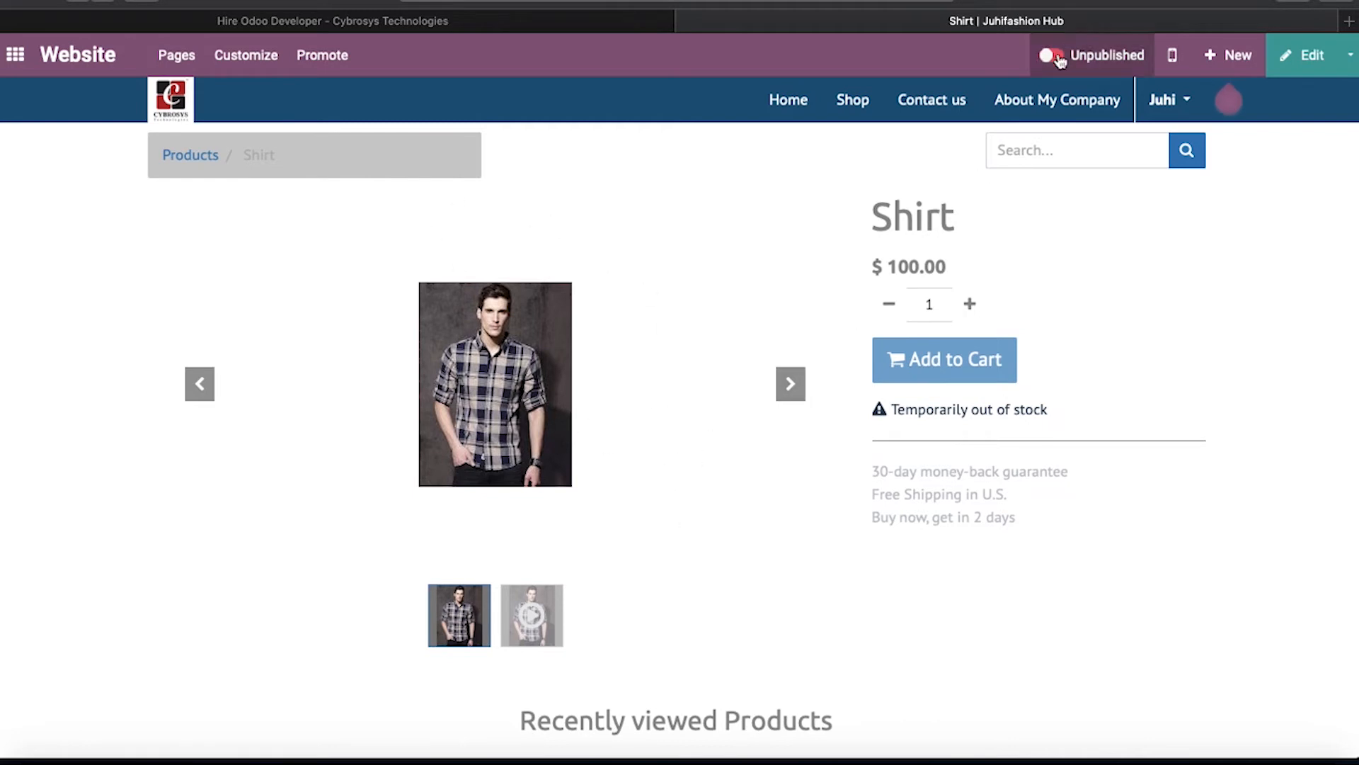
click(866, 100)
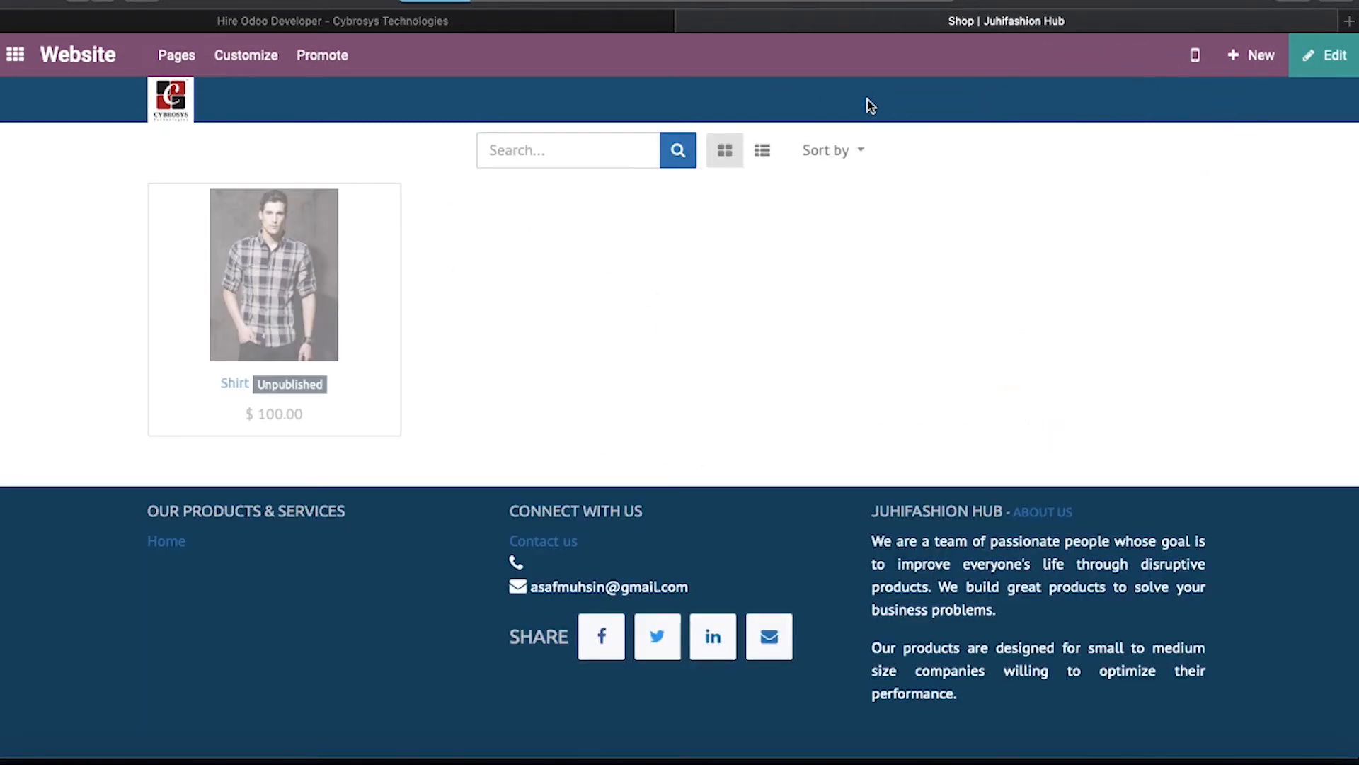
click(269, 259)
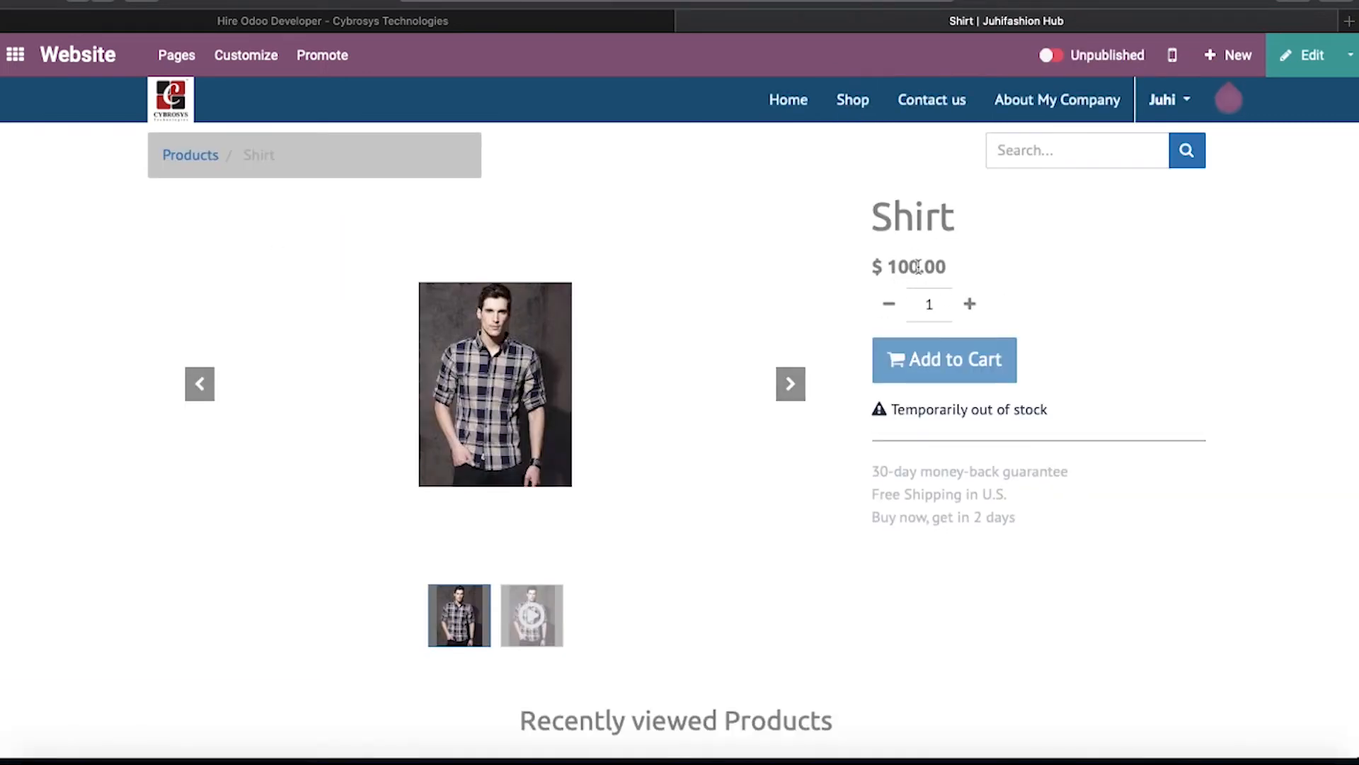
click(972, 308)
click(972, 306)
click(792, 391)
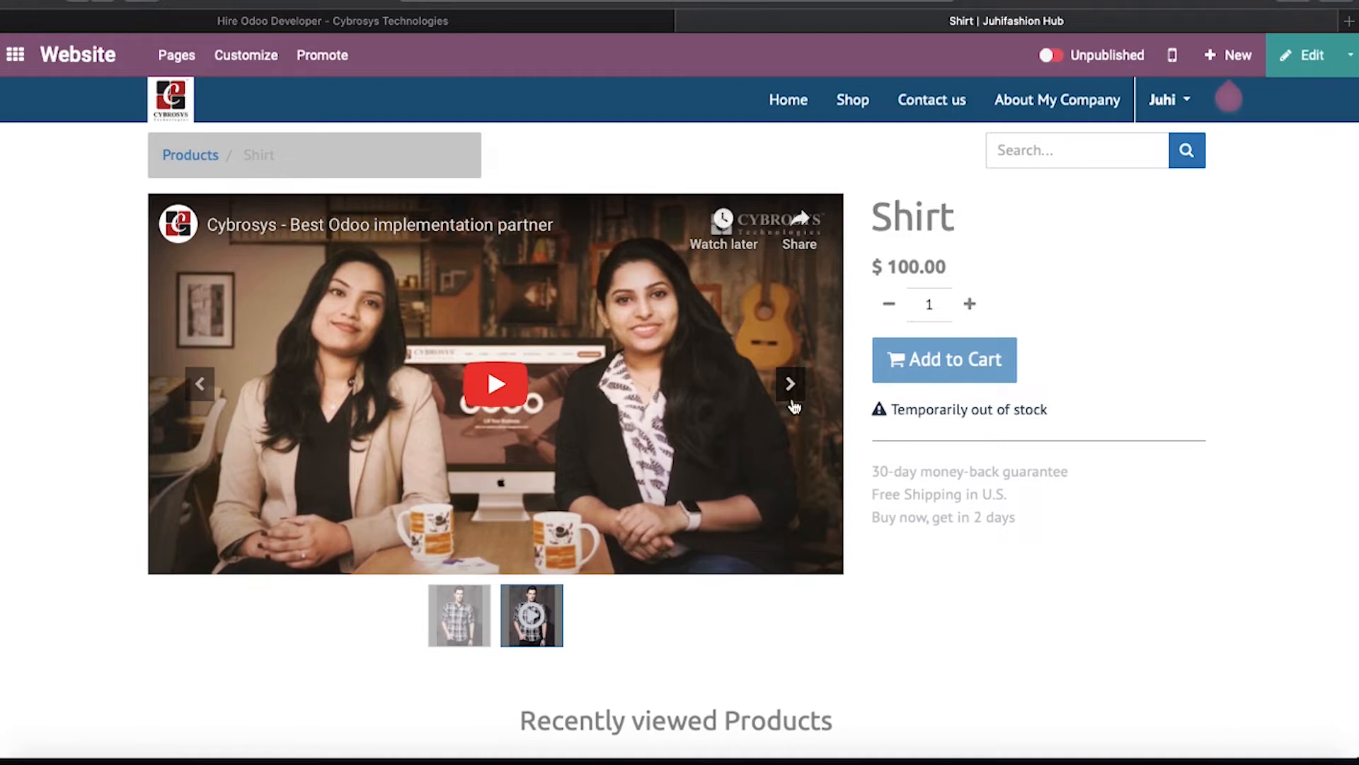
click(201, 385)
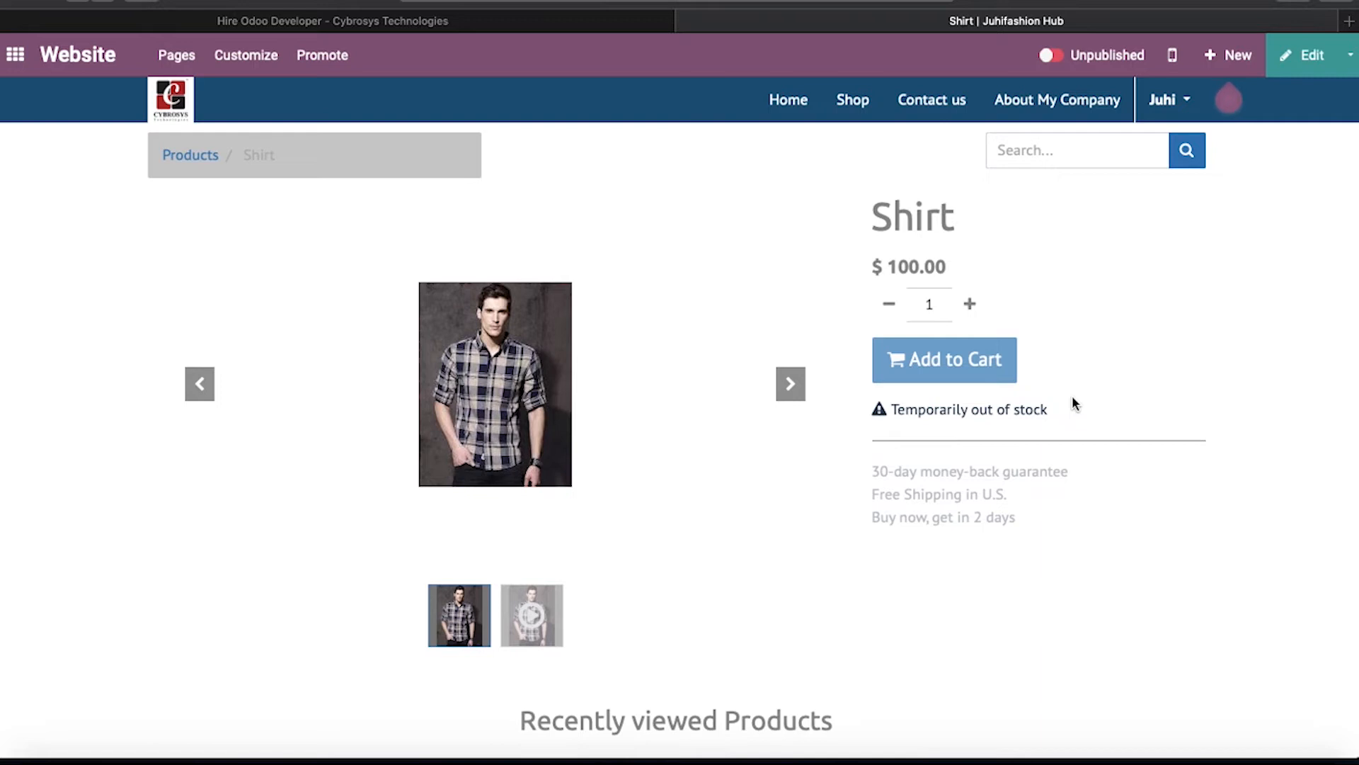
Step: Open the Shirt's backend record and update its new quantity on hand to 50
click(1352, 63)
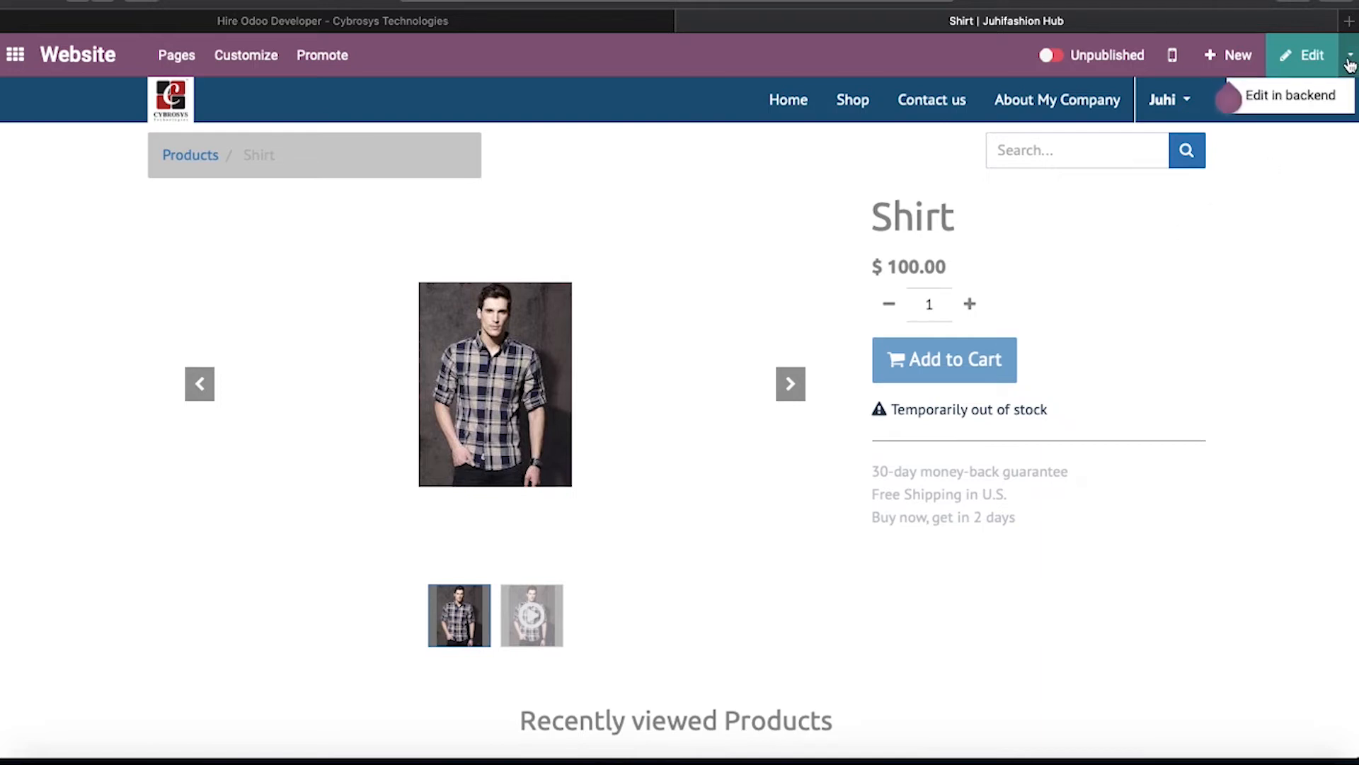
click(1290, 96)
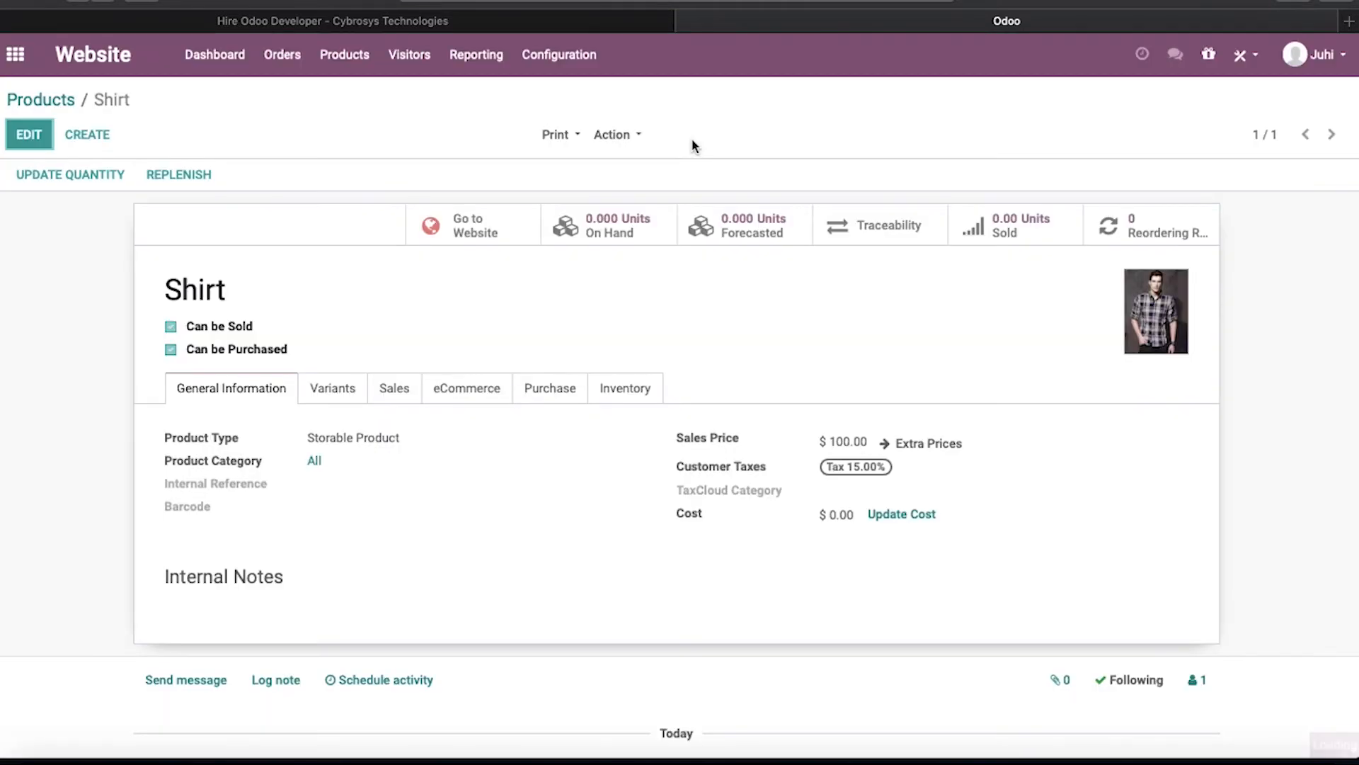
click(96, 177)
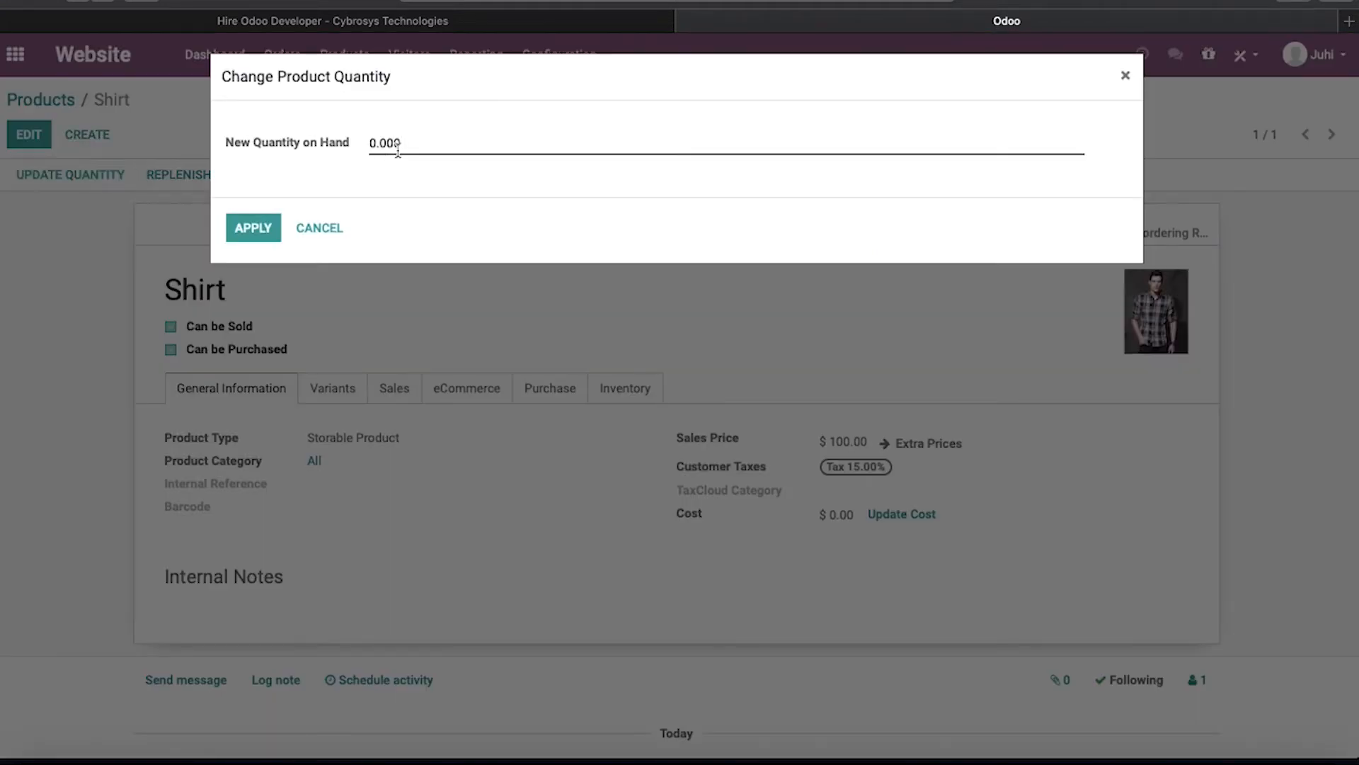
key(BackSpace)
key(BackSpace)
key(BackSpace)
key(BackSpace)
key(BackSpace)
text(50)
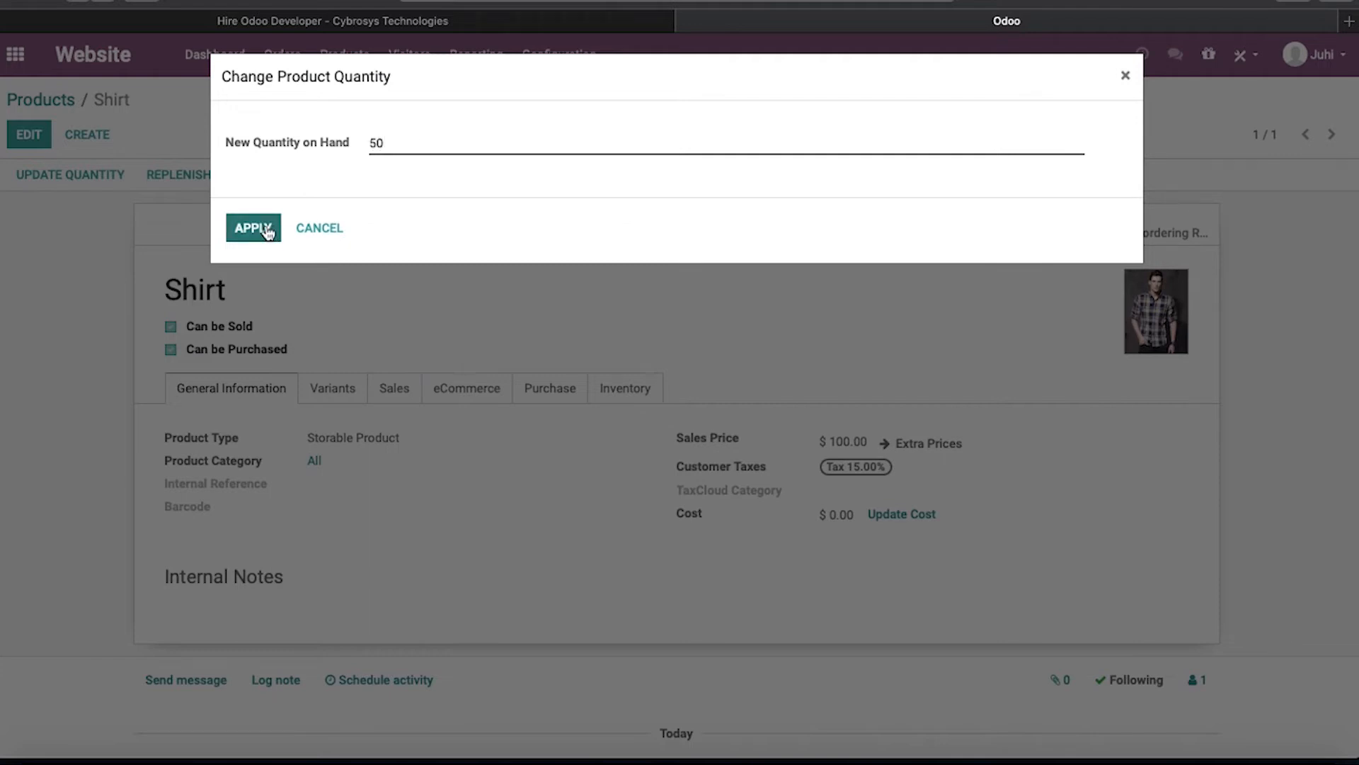
click(253, 227)
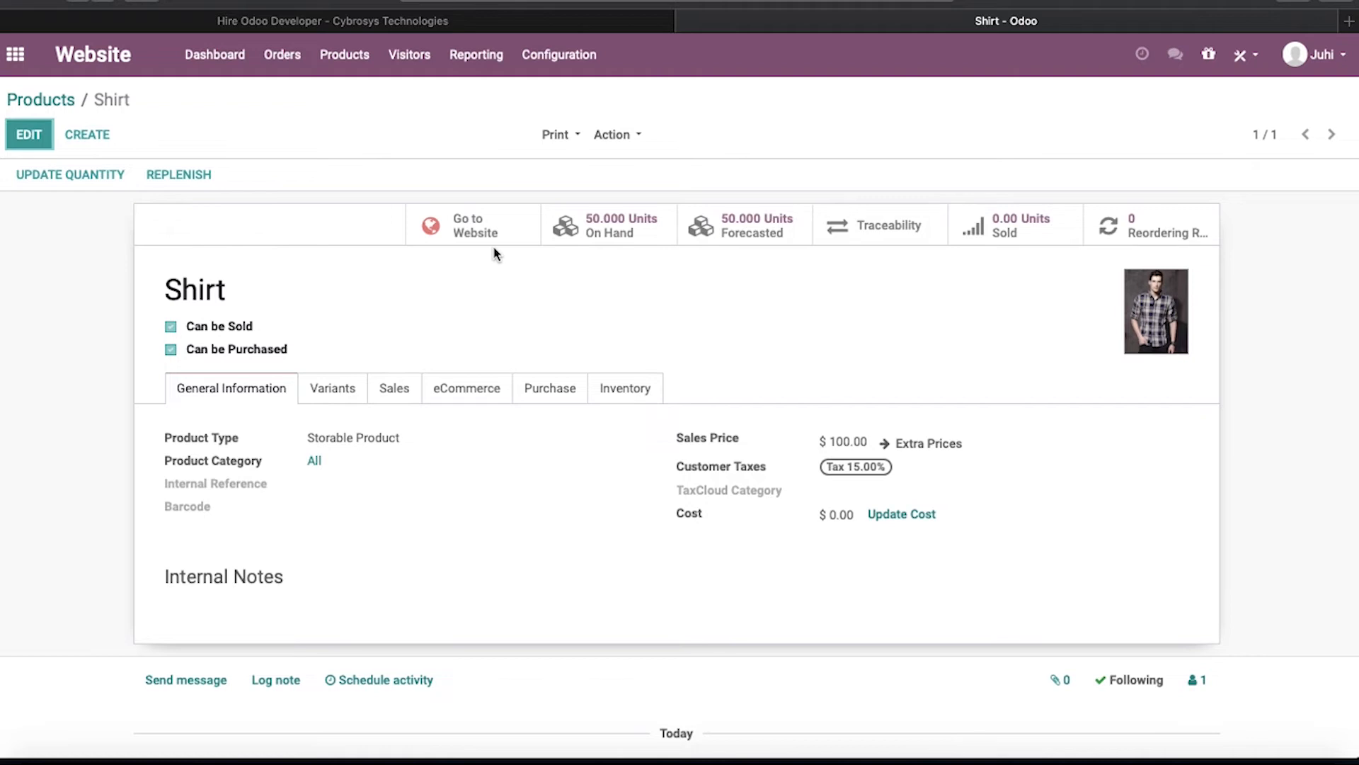
Step: Open the Shirt's website page, raise the order quantity to 12 and check the price and stock notice
click(478, 226)
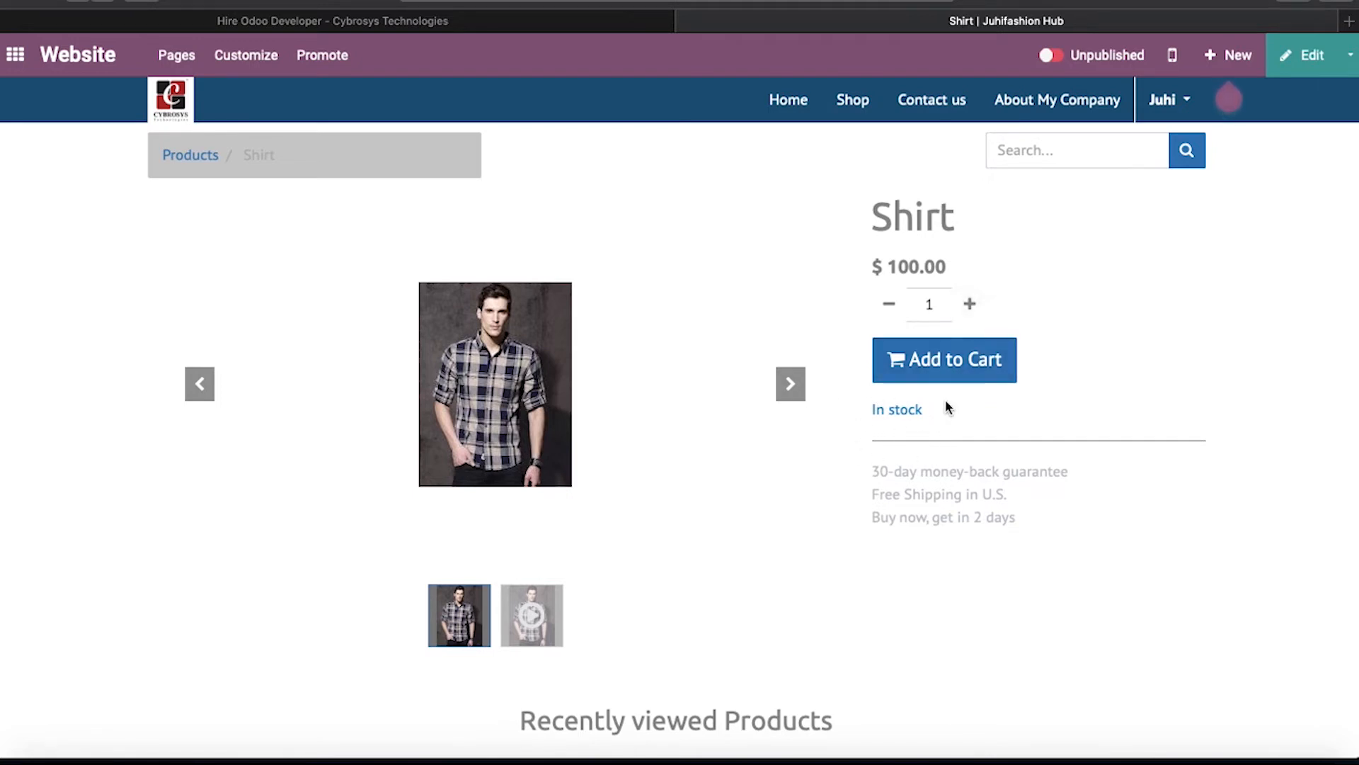
click(971, 305)
click(971, 305)
click(972, 304)
click(971, 305)
click(971, 305)
click(971, 305)
click(971, 305)
click(972, 305)
click(972, 306)
click(972, 306)
scroll(864, 545, down, 2)
scroll(866, 550, up, 2)
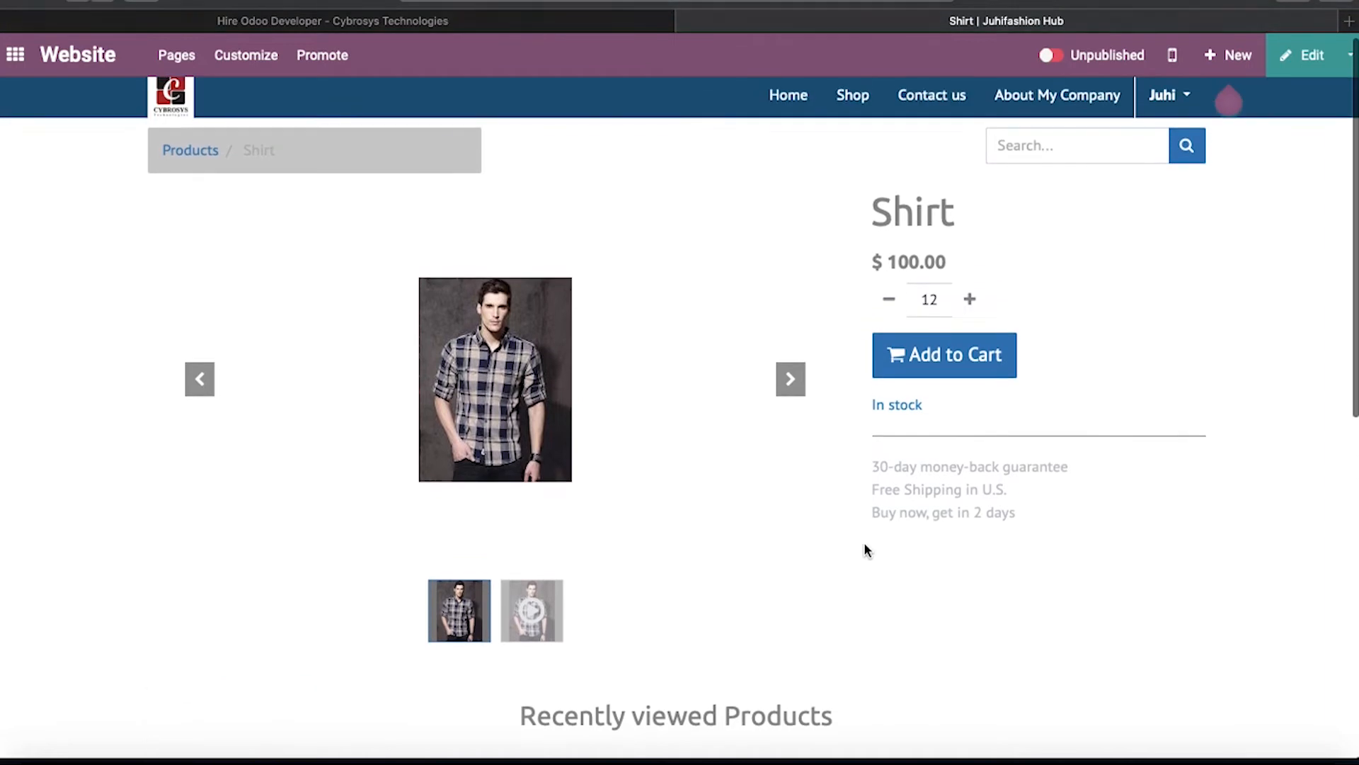
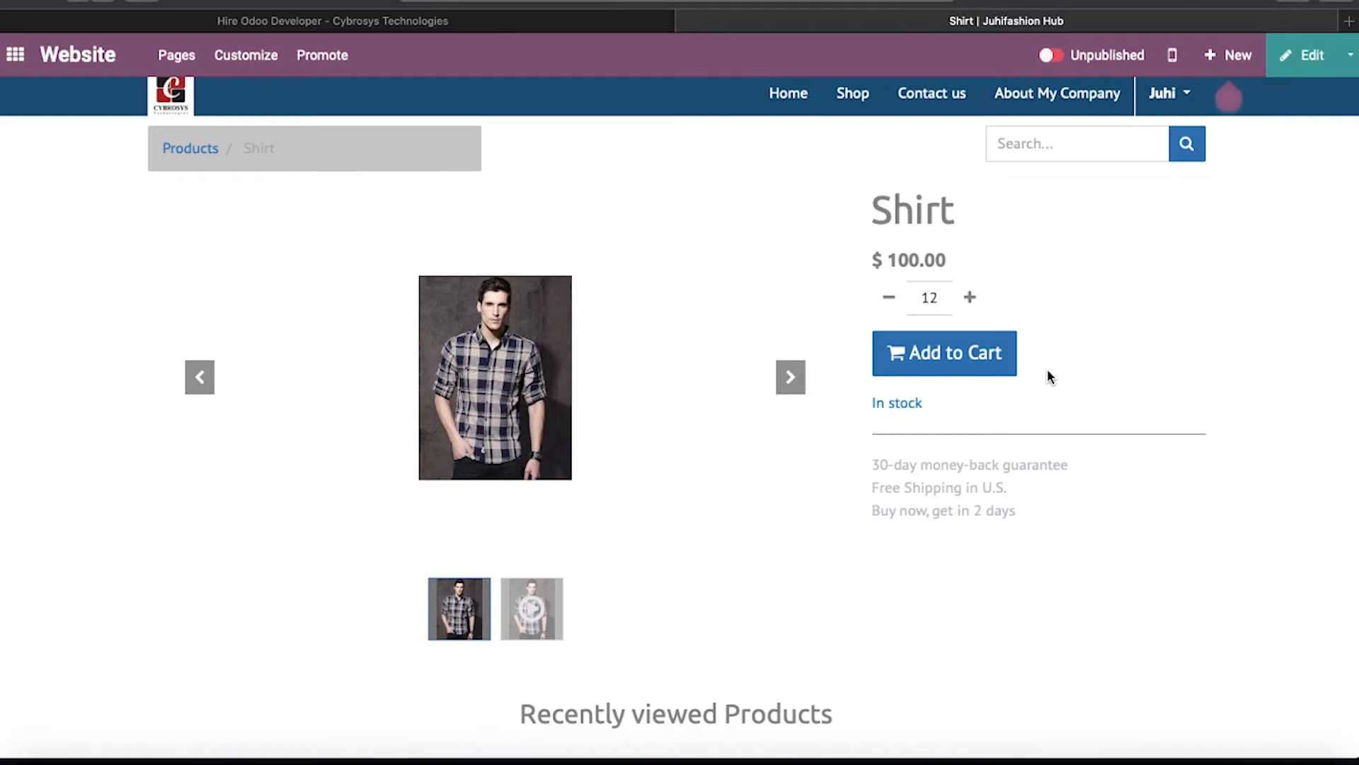
Step: Return to the Shirt's backend record and open its extra price rules
click(1351, 60)
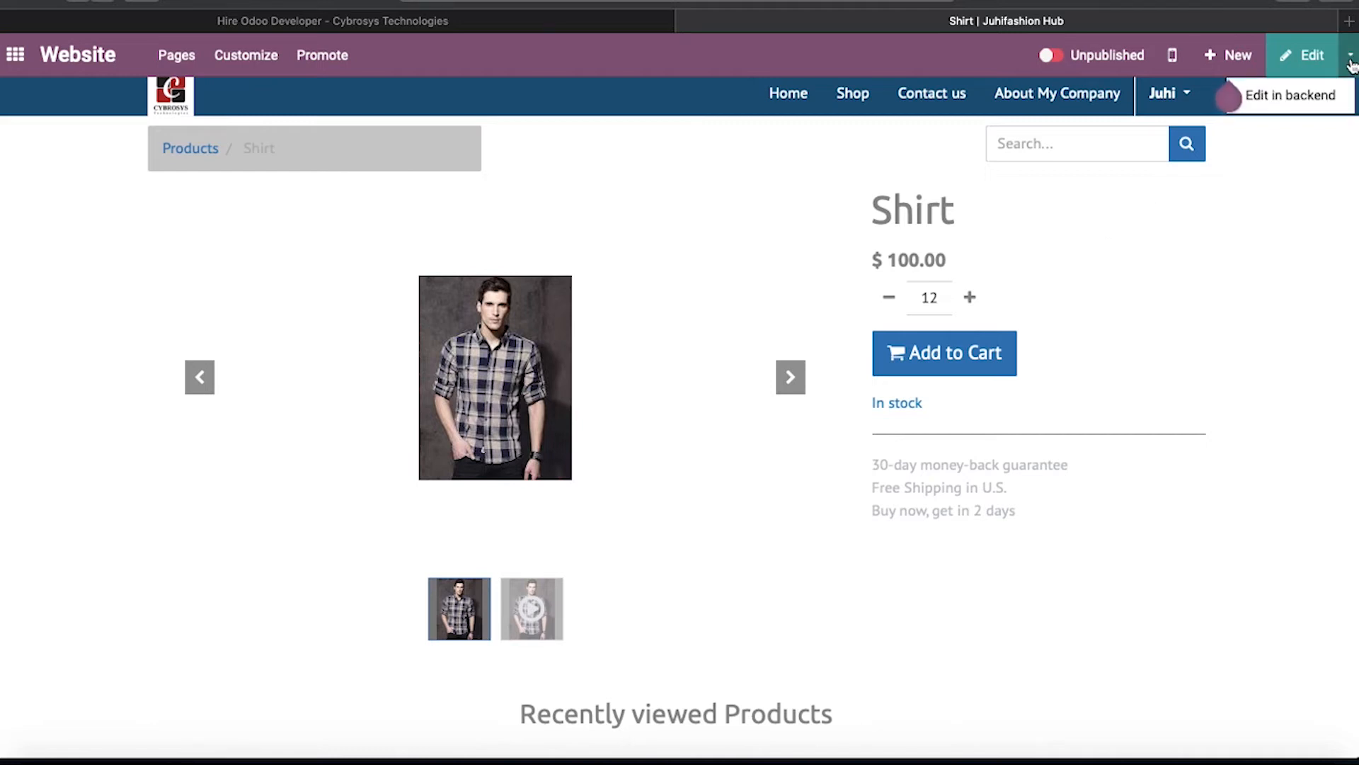
click(1292, 95)
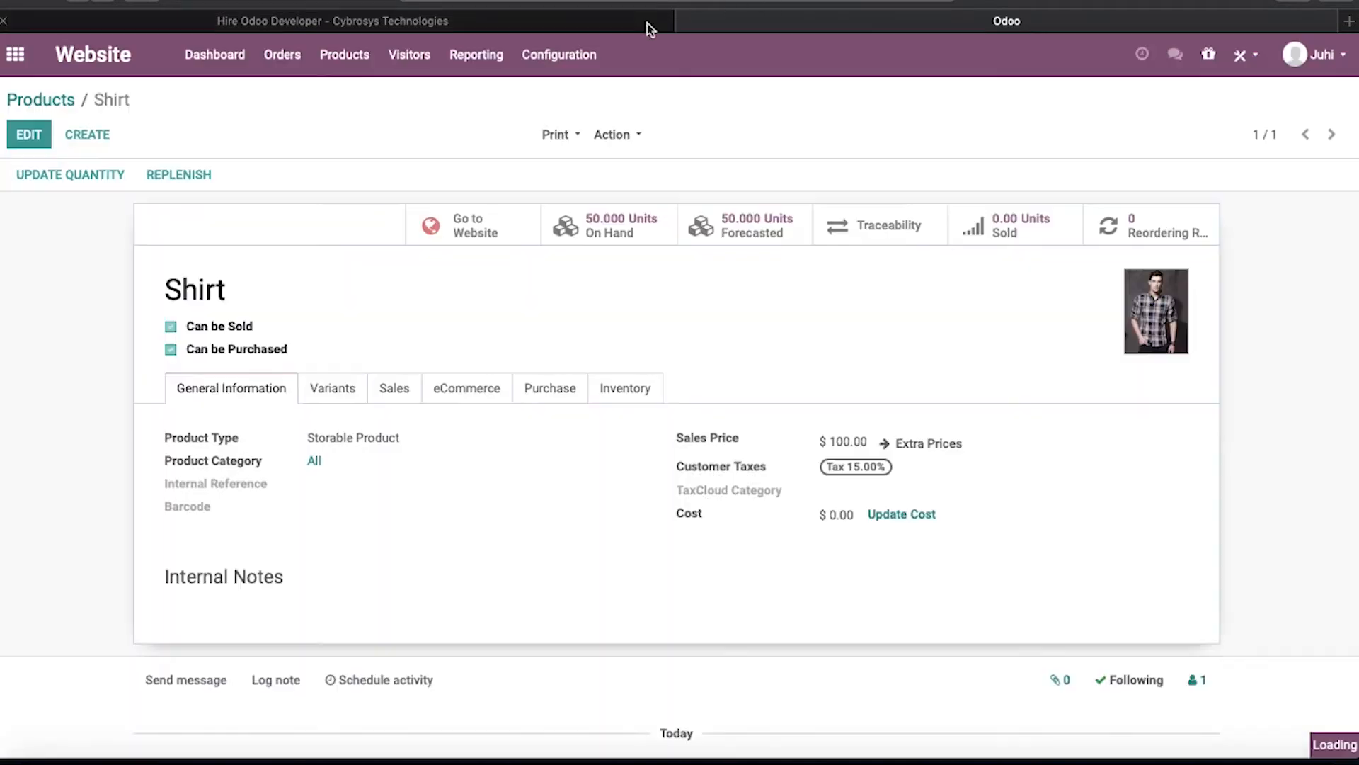
click(647, 24)
click(967, 25)
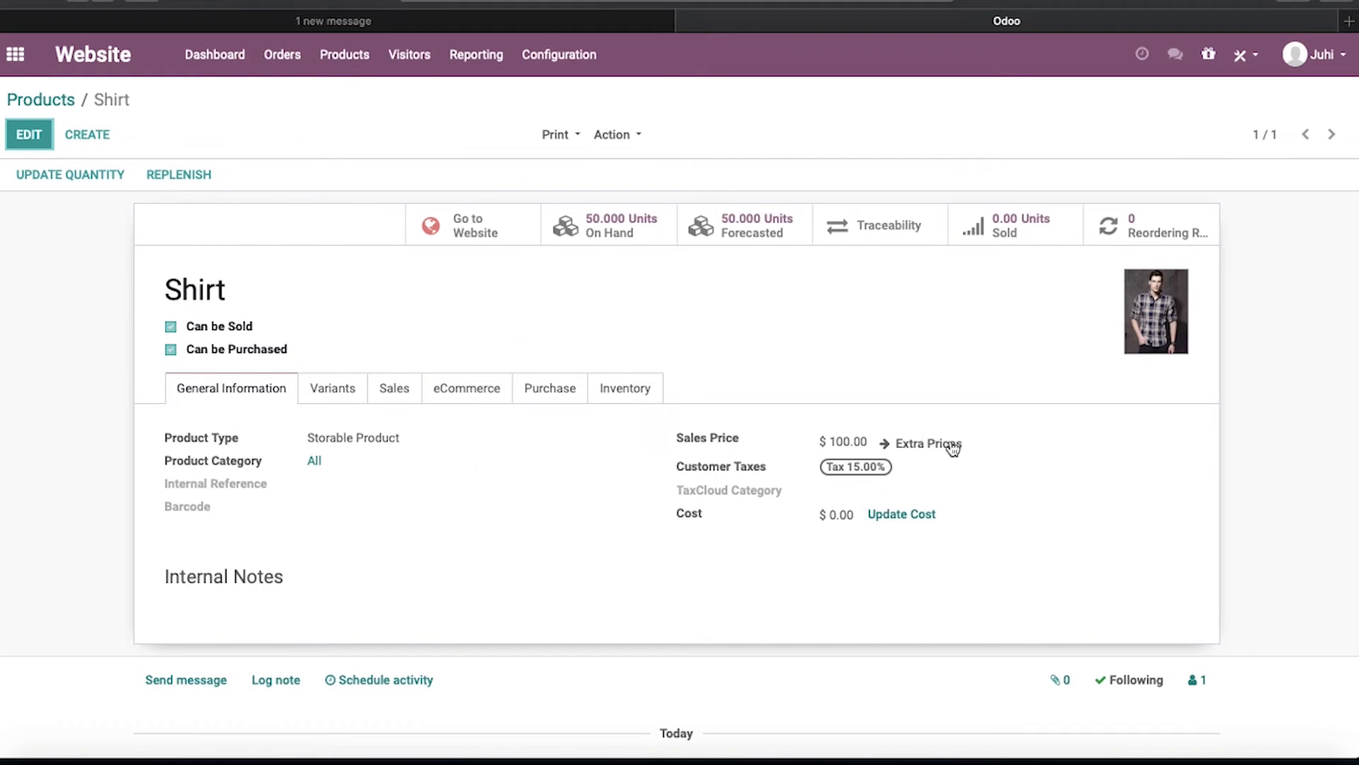
click(929, 443)
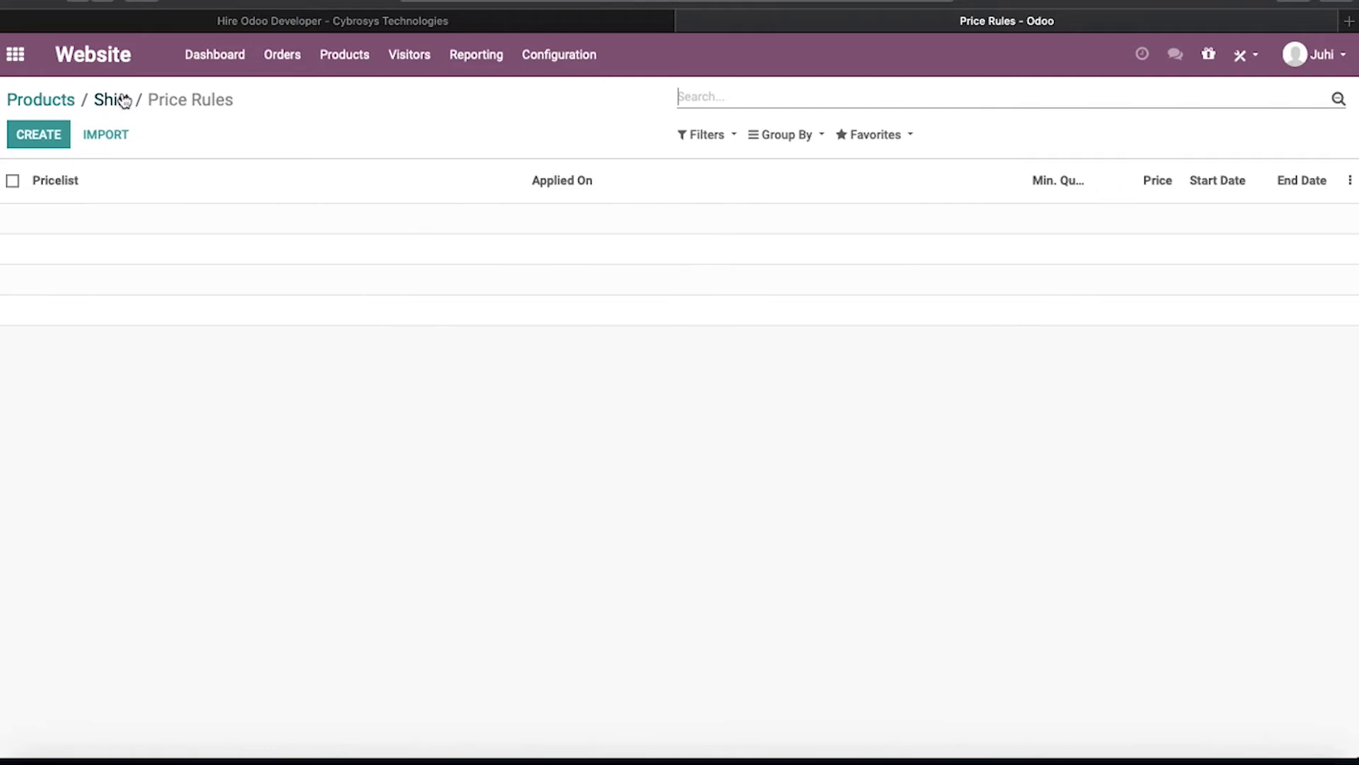
Step: Add and save a Public Pricelist (USD) rule for the Shirt with minimum quantity 20 and price 90
click(57, 142)
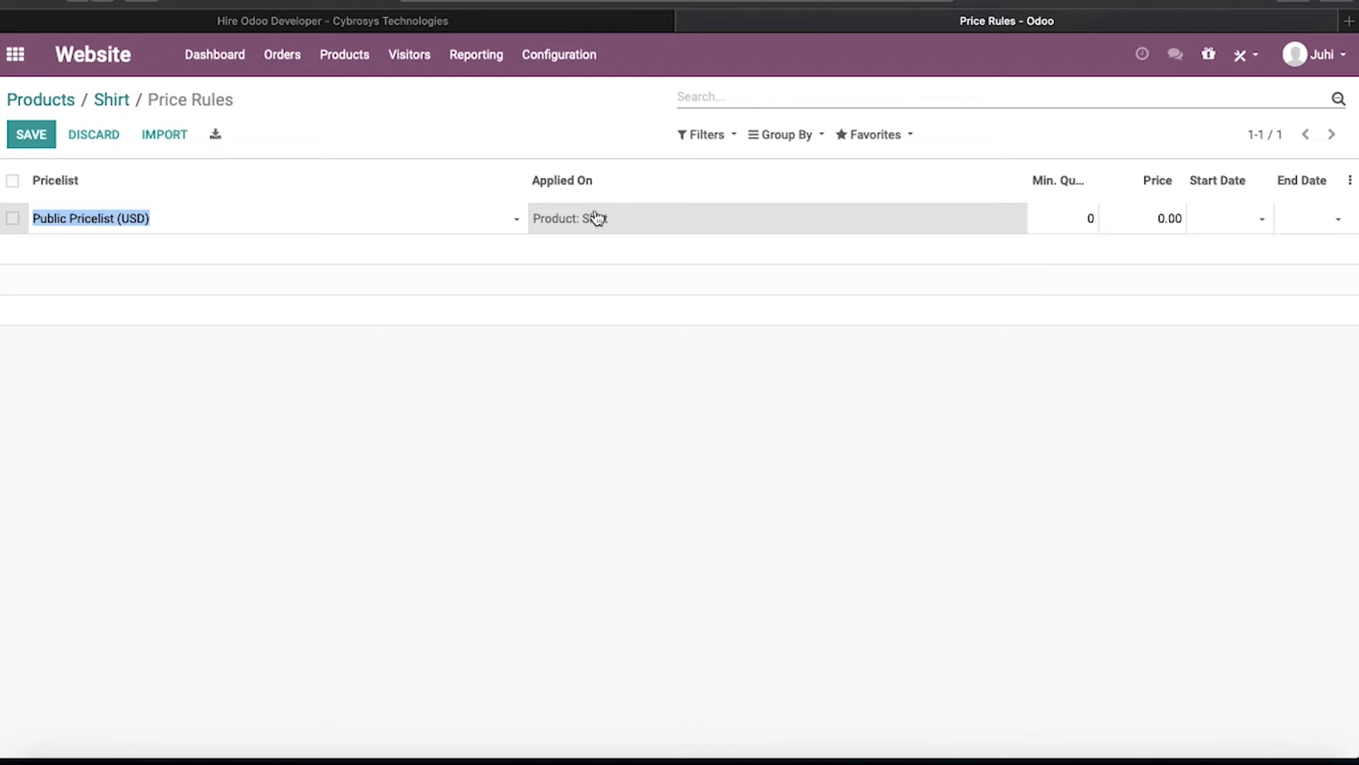
click(1090, 219)
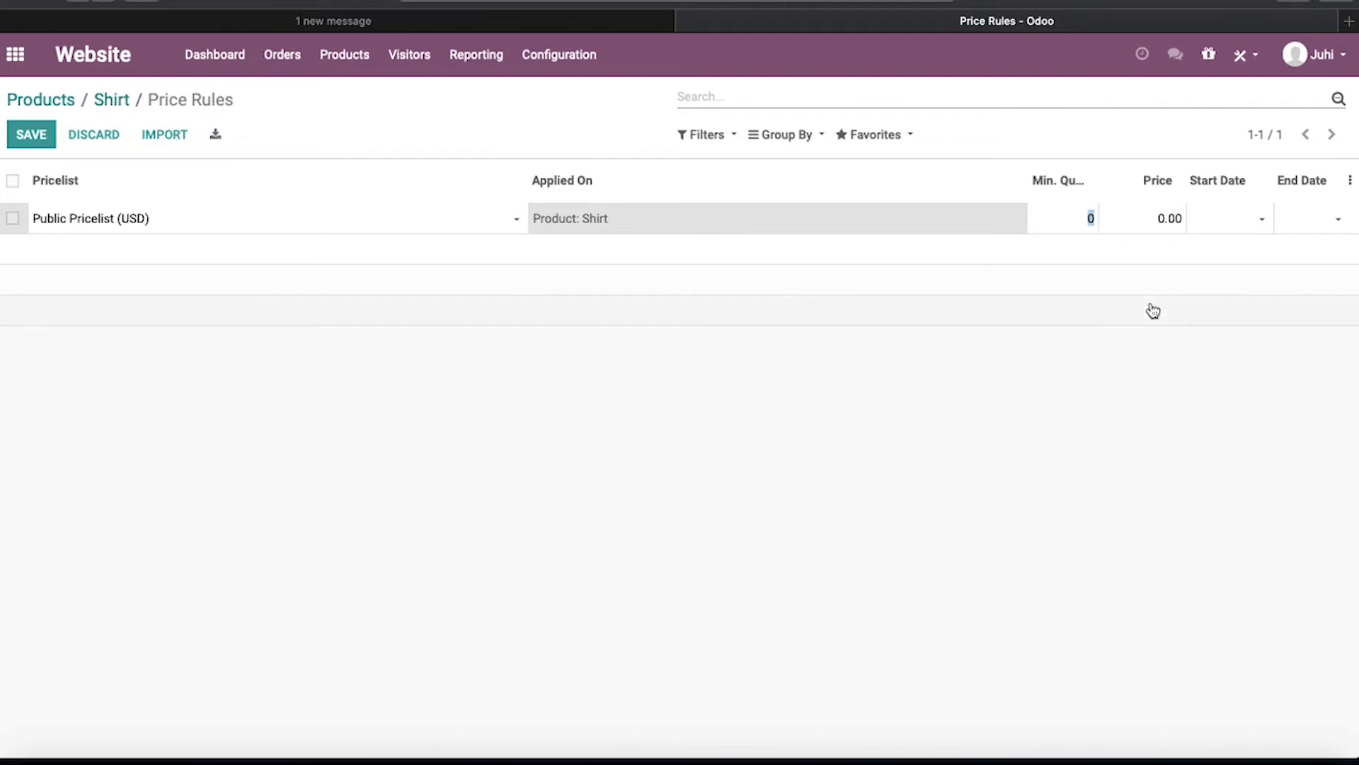
text(20)
click(1169, 217)
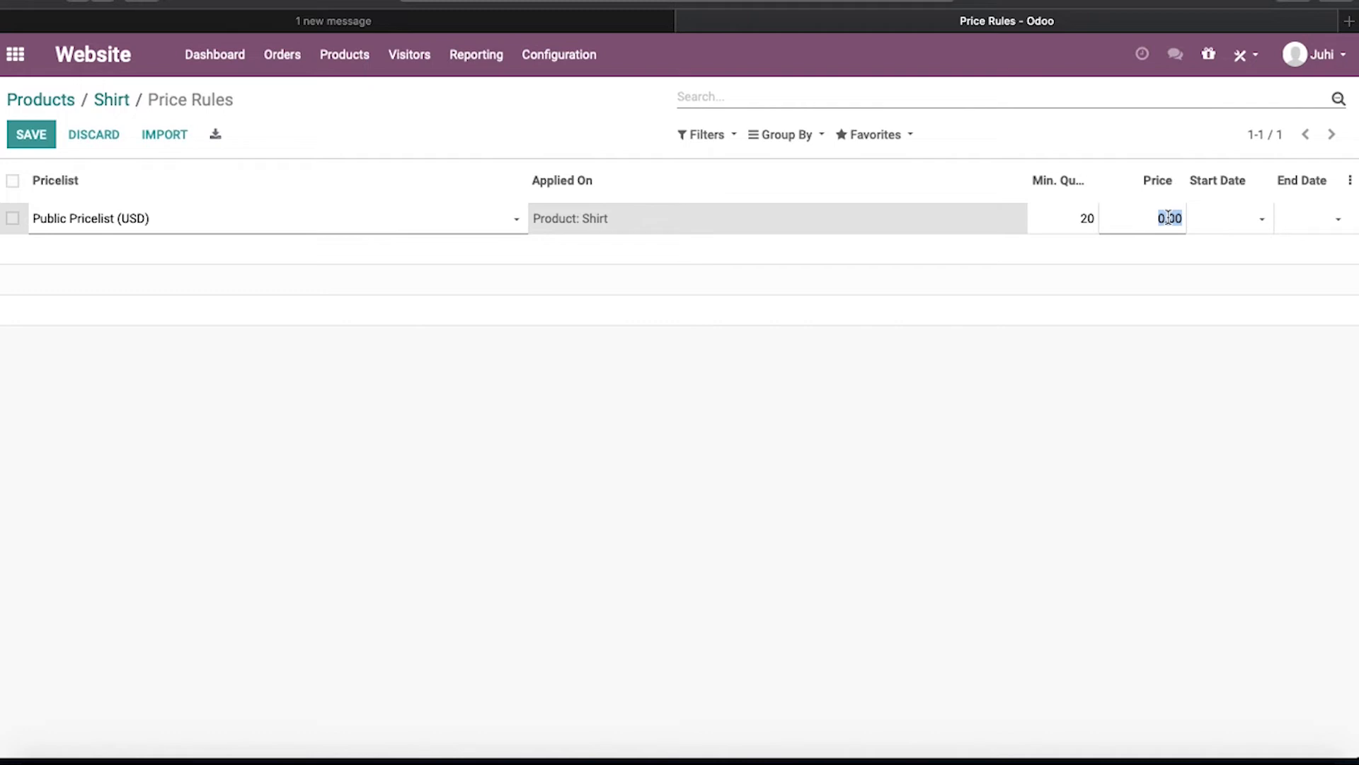
text(90)
click(42, 134)
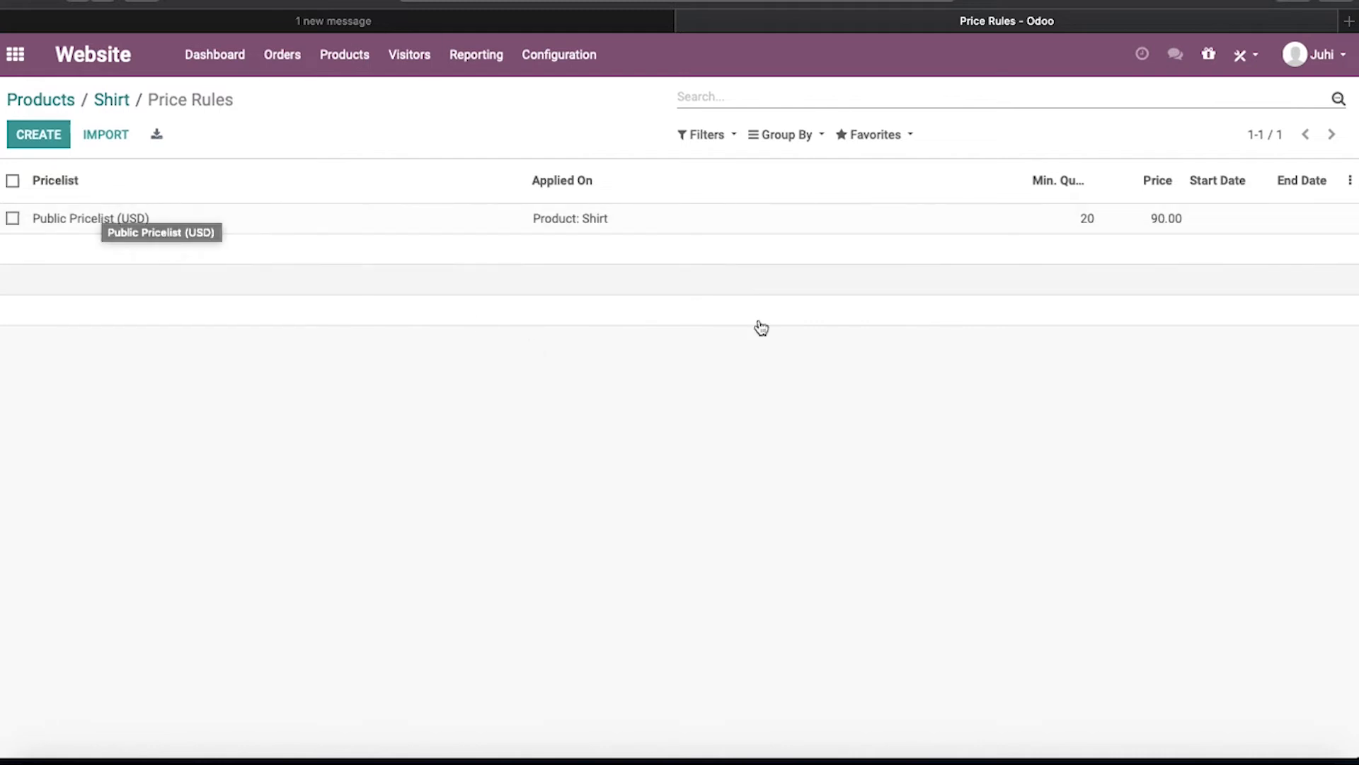
Step: Add and save a second Shirt price rule with price 80, starting 07/23/2020 and ending 07/31/2020
click(38, 135)
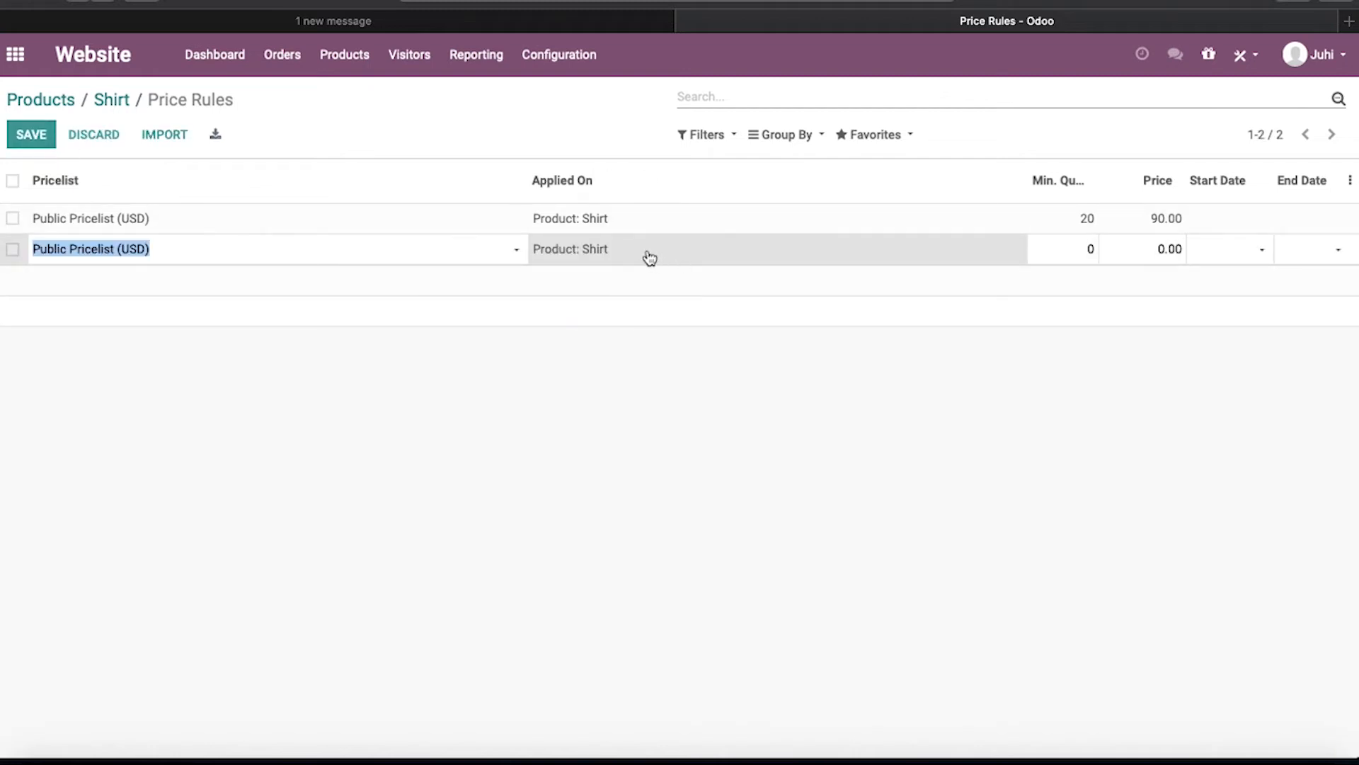
click(1175, 247)
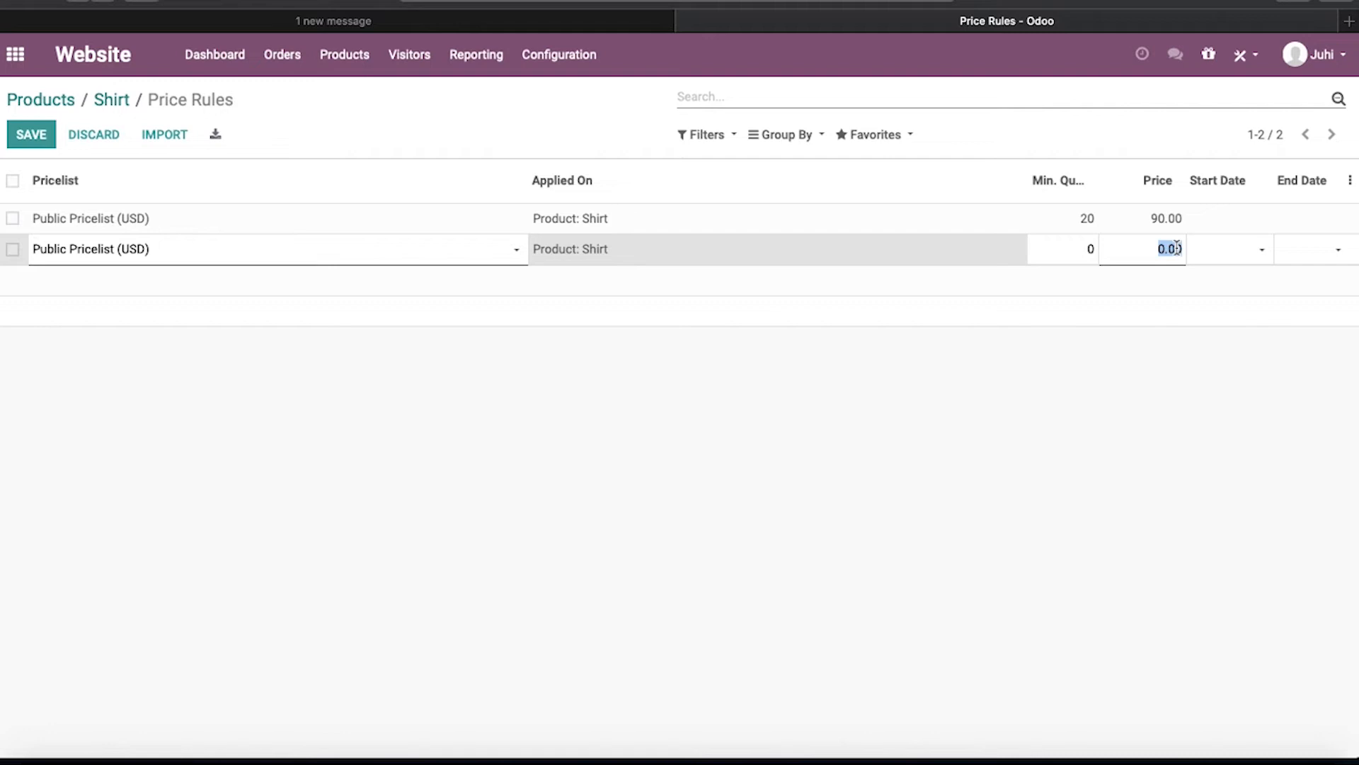
text(80)
click(1258, 253)
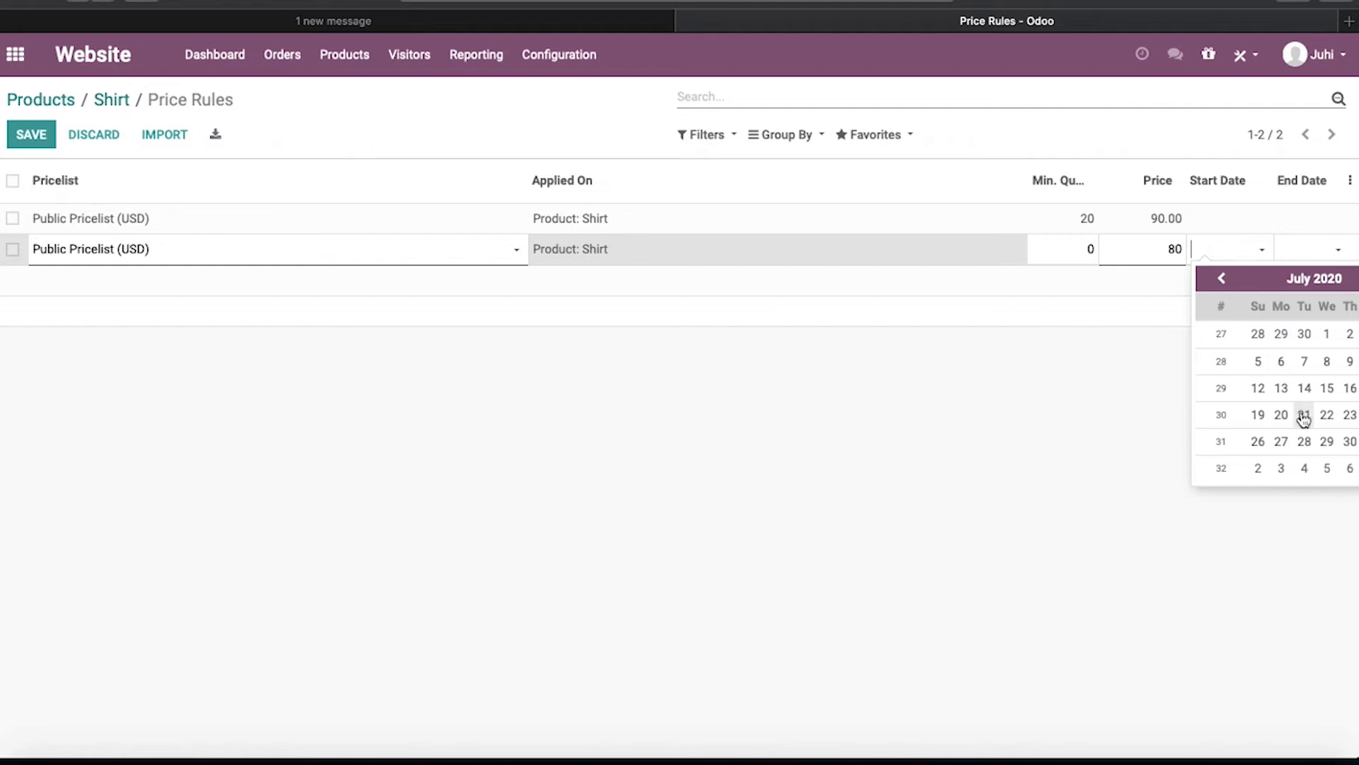
click(1351, 416)
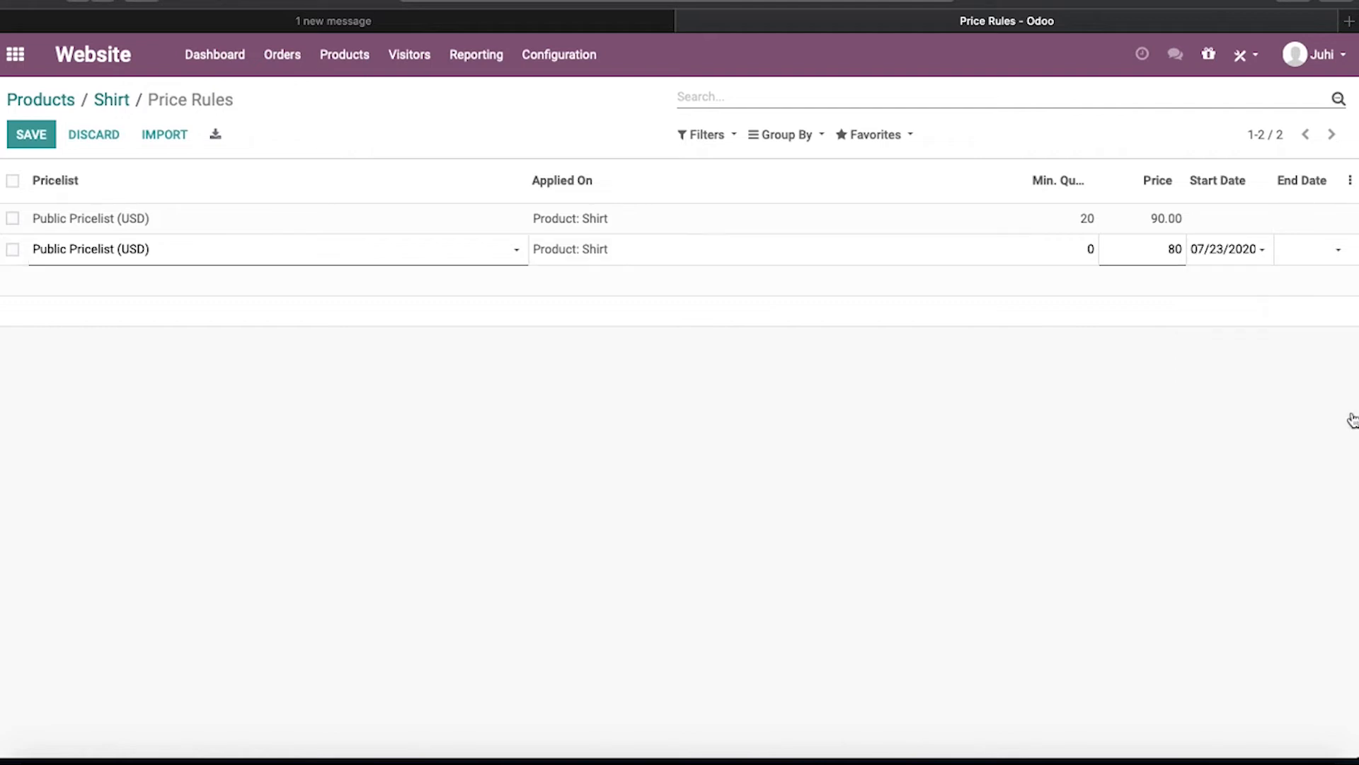
click(1330, 263)
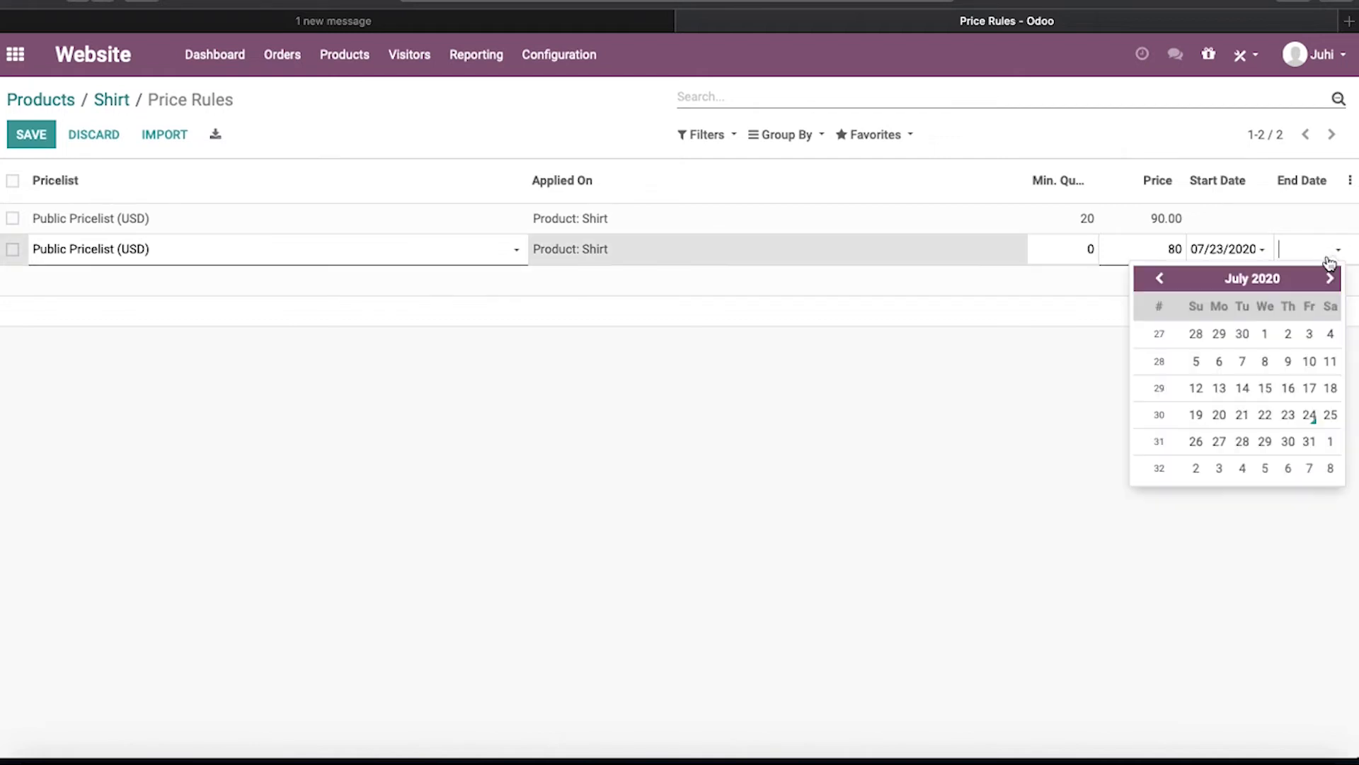
click(1309, 441)
click(1121, 302)
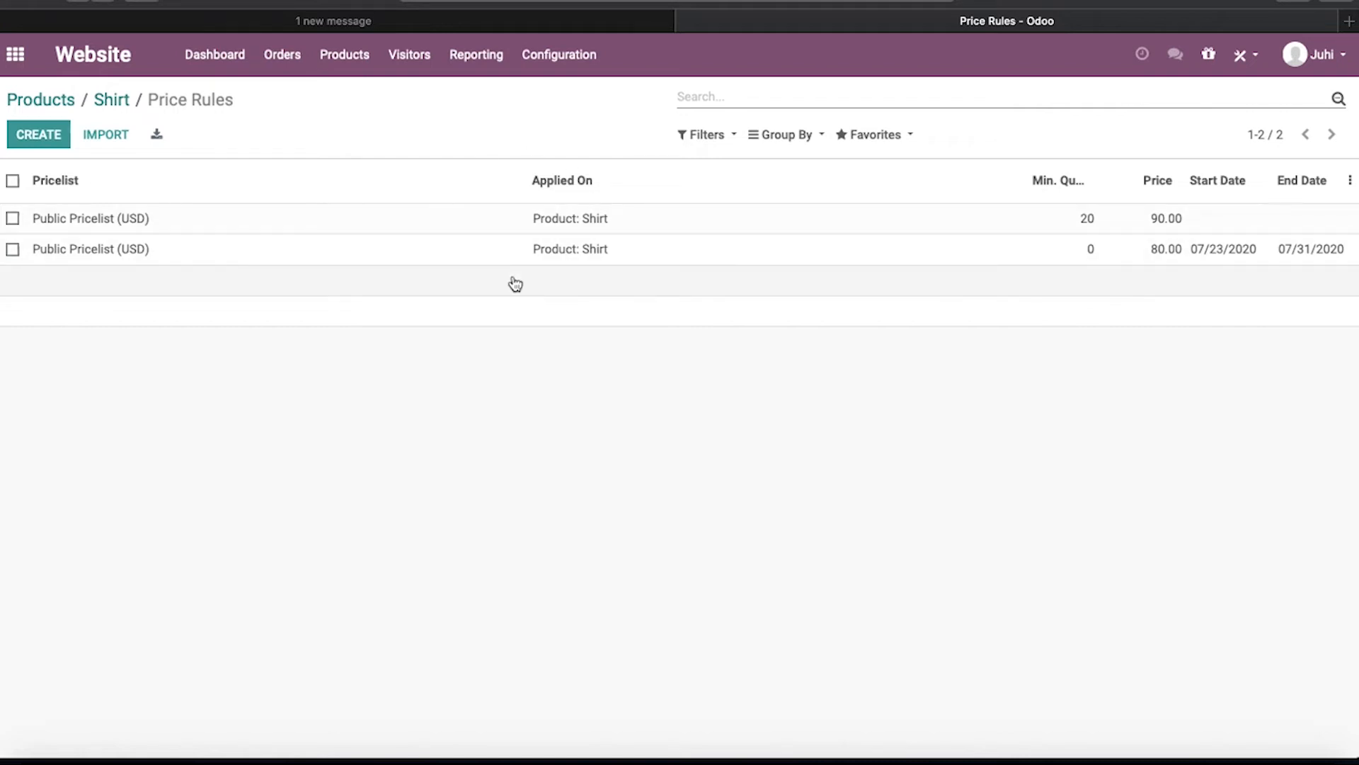
Step: Open the Shirt's website page from its product record and raise the quantity to 20 to check the rule-based price
click(117, 103)
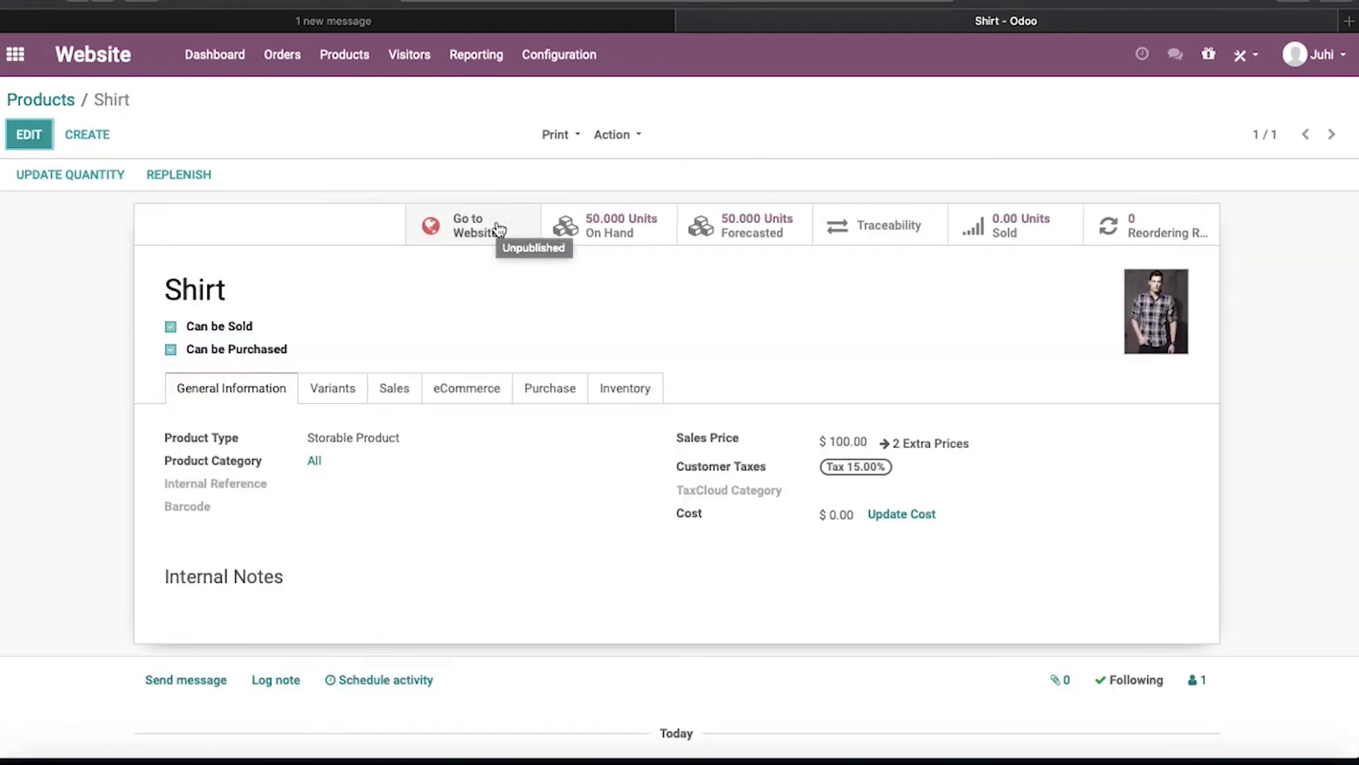
click(498, 229)
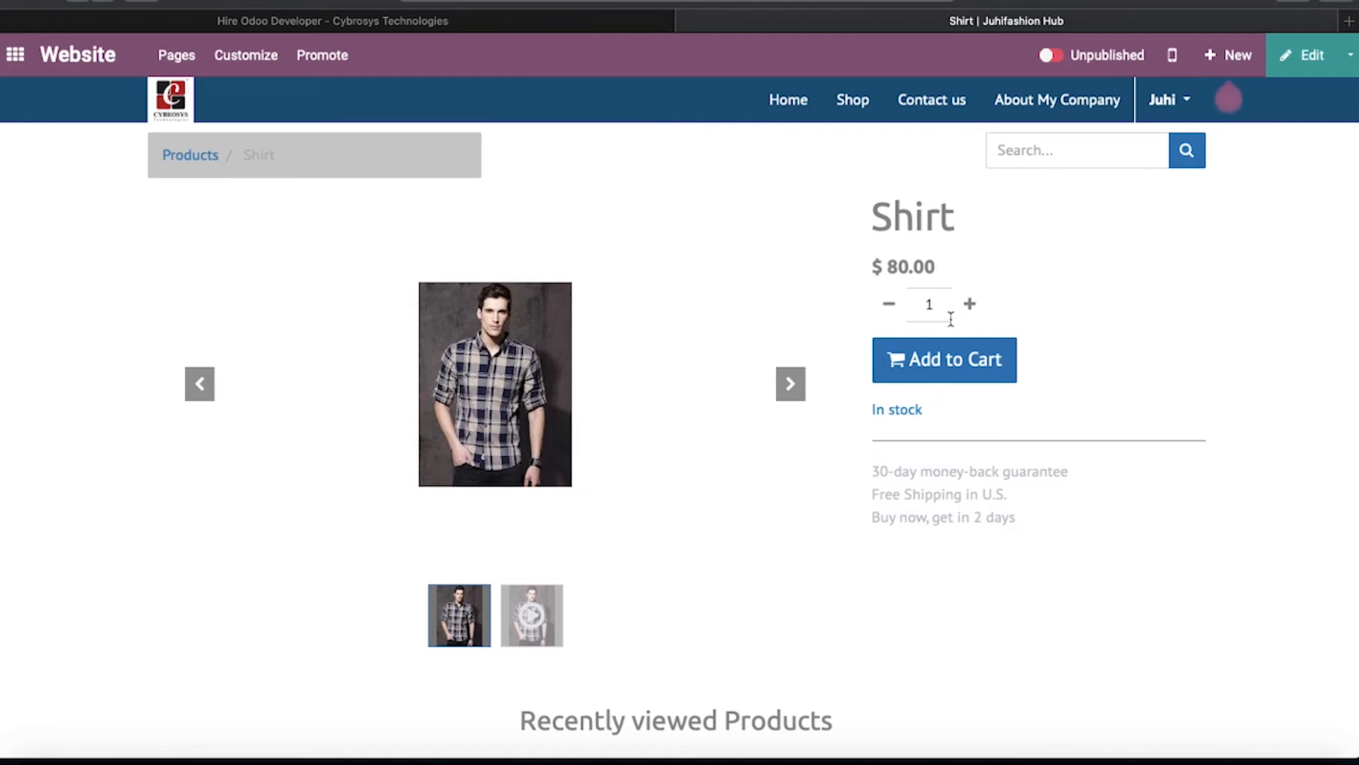
click(976, 305)
click(976, 306)
click(976, 305)
click(975, 305)
click(975, 305)
click(976, 305)
click(975, 305)
click(976, 305)
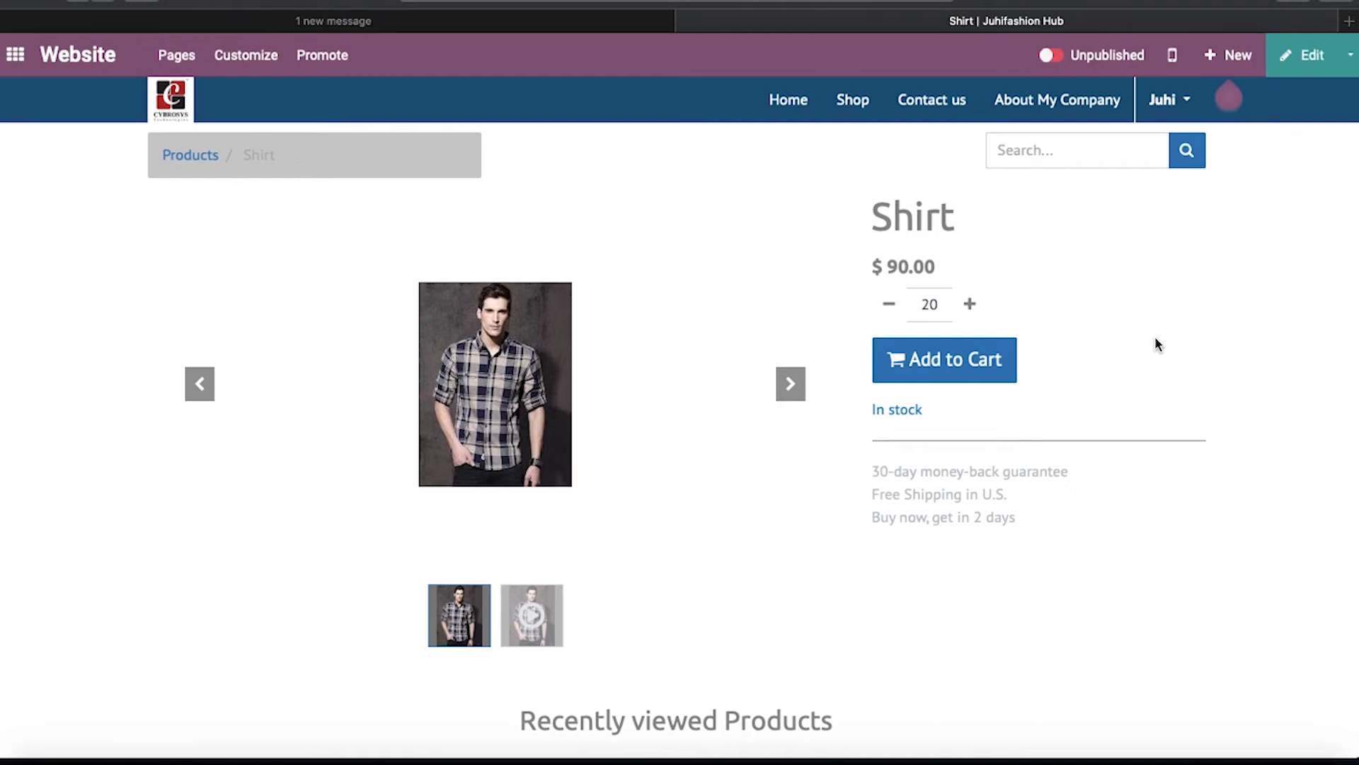
Step: Return from the website page to the Shirt's backend record
click(1351, 62)
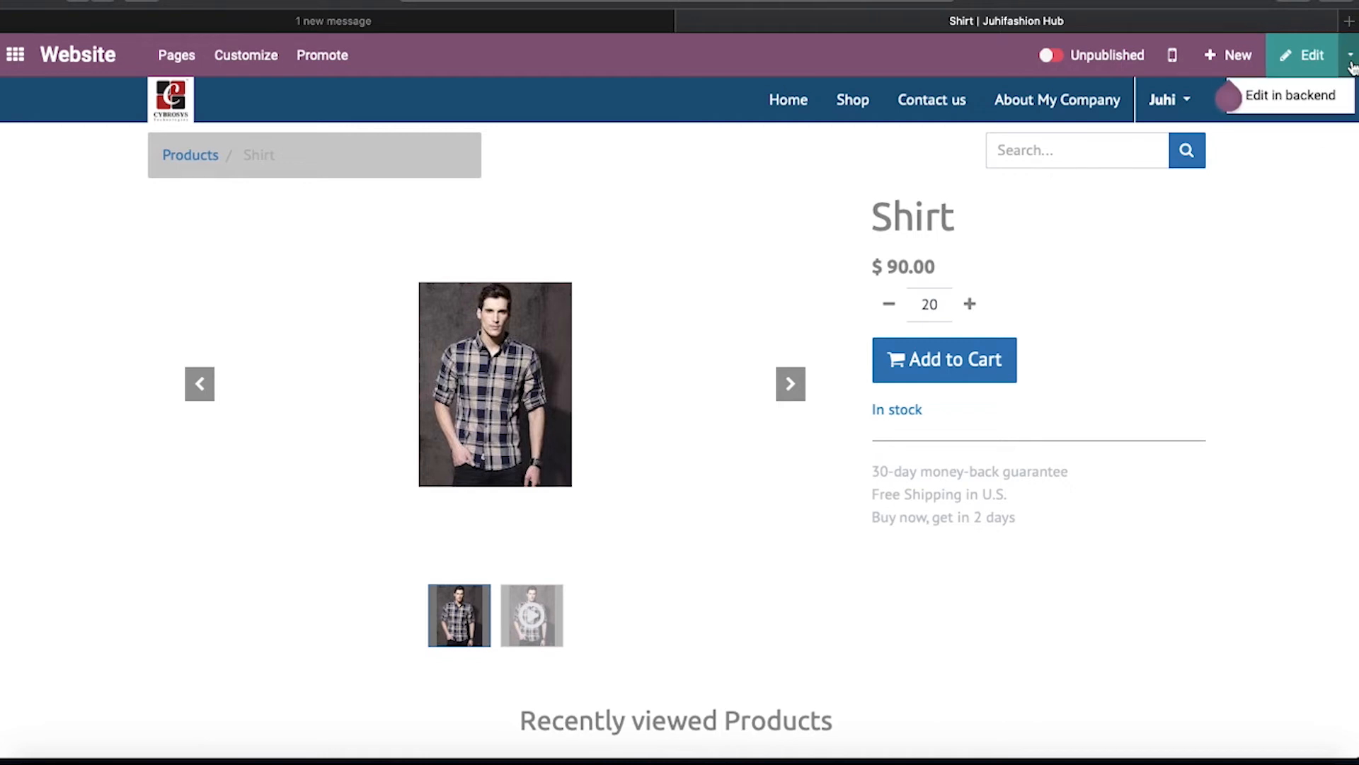
Step: Open the Shirt product in the backend and start a new product named T-shirt with product type Storable Product
click(1306, 98)
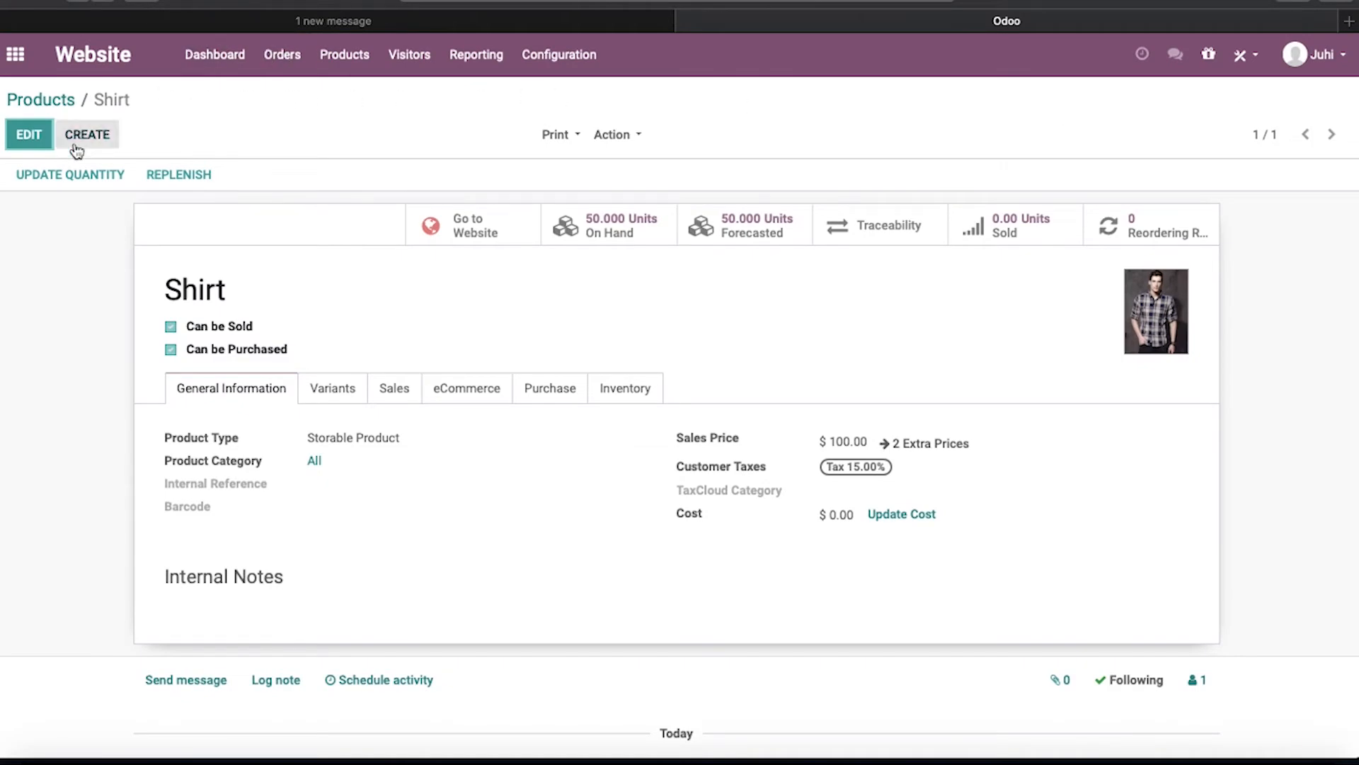
click(103, 139)
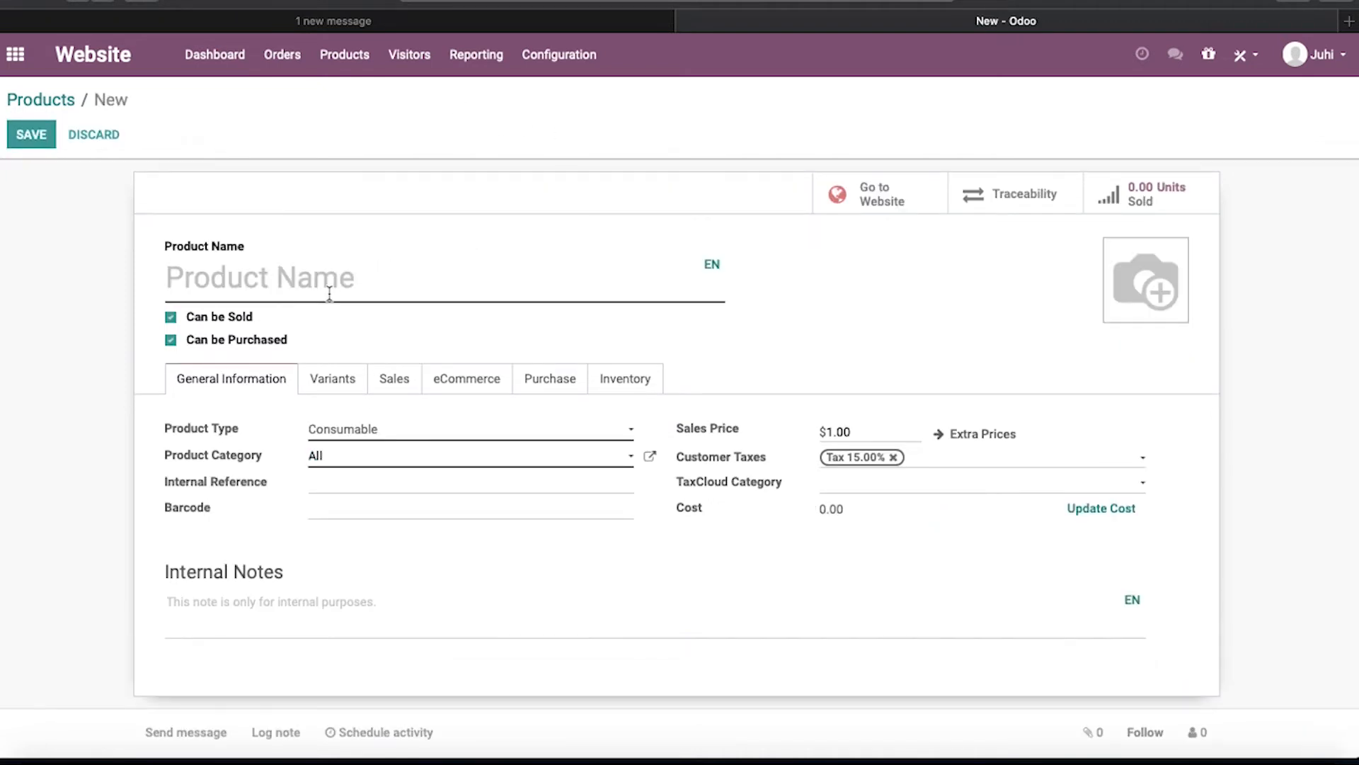
text(Tshirt)
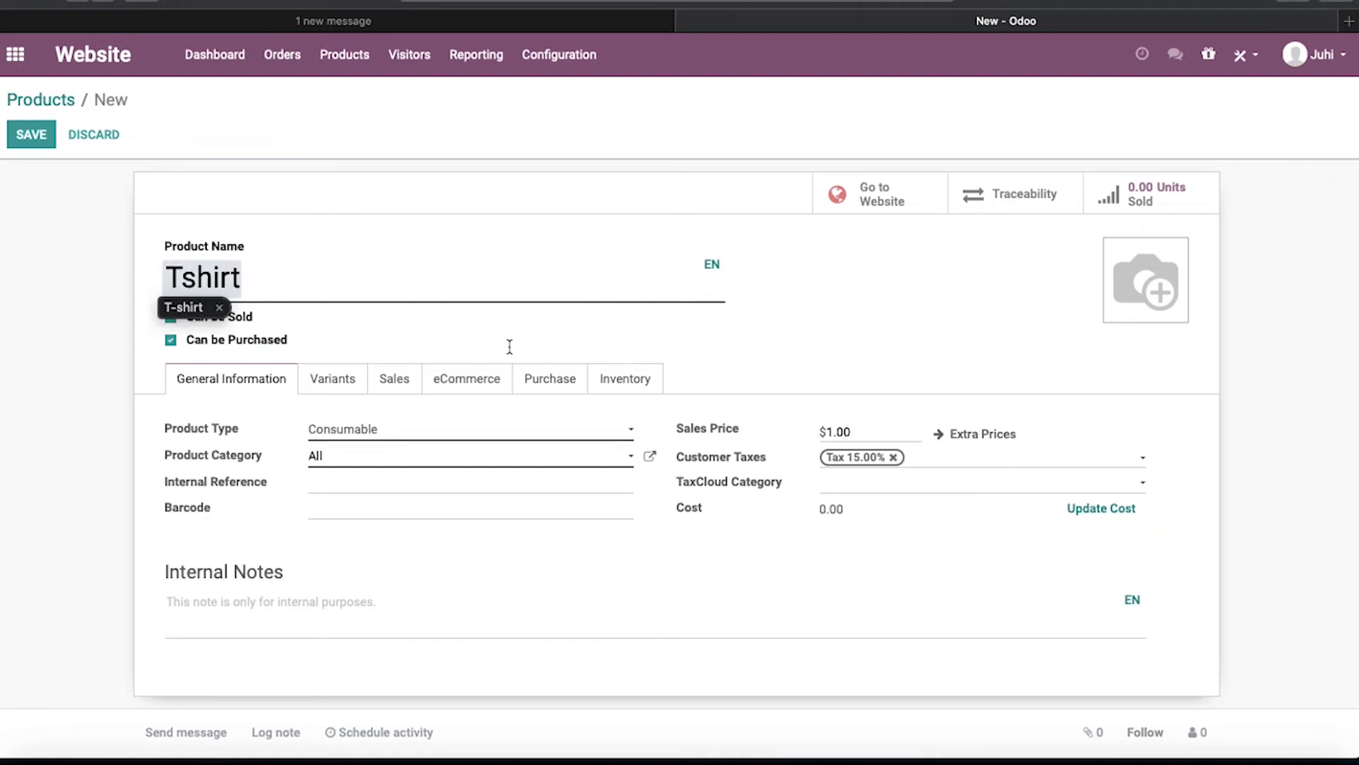
click(362, 434)
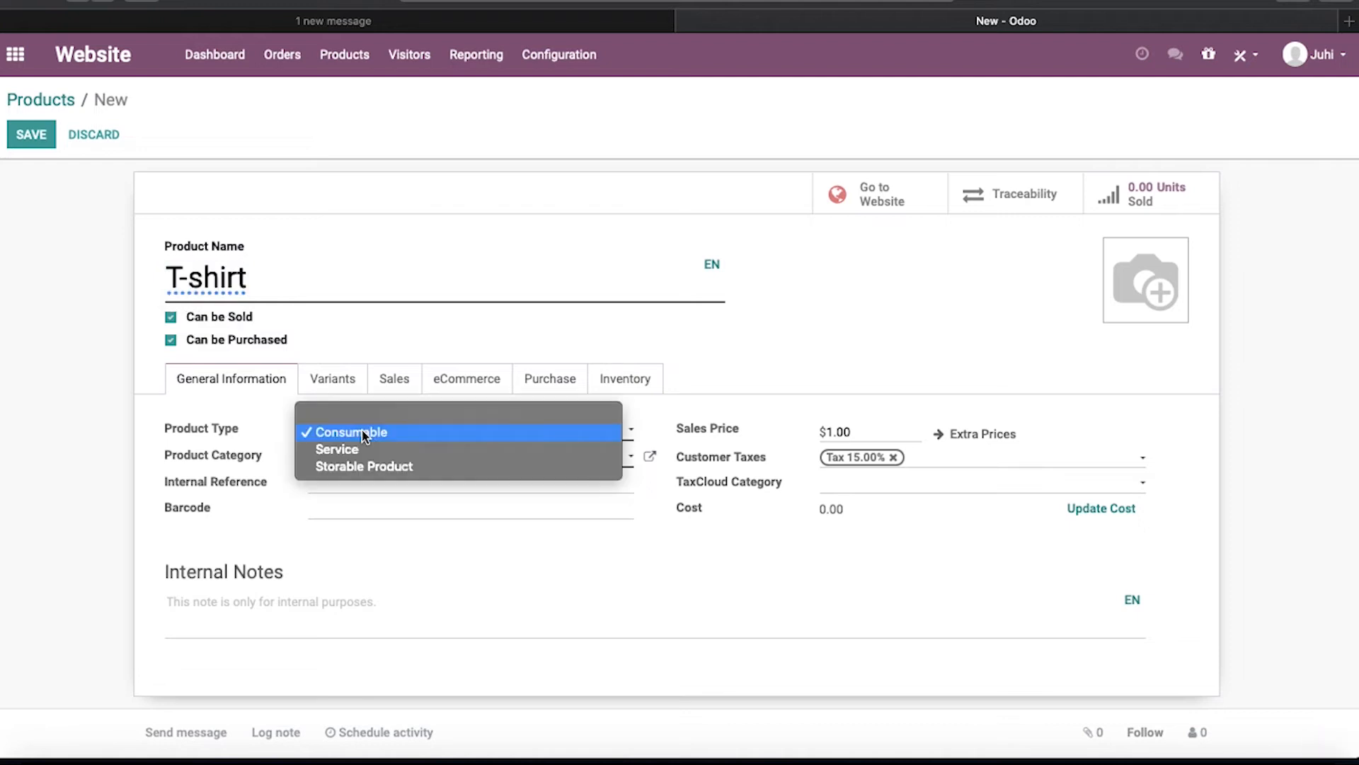
click(356, 466)
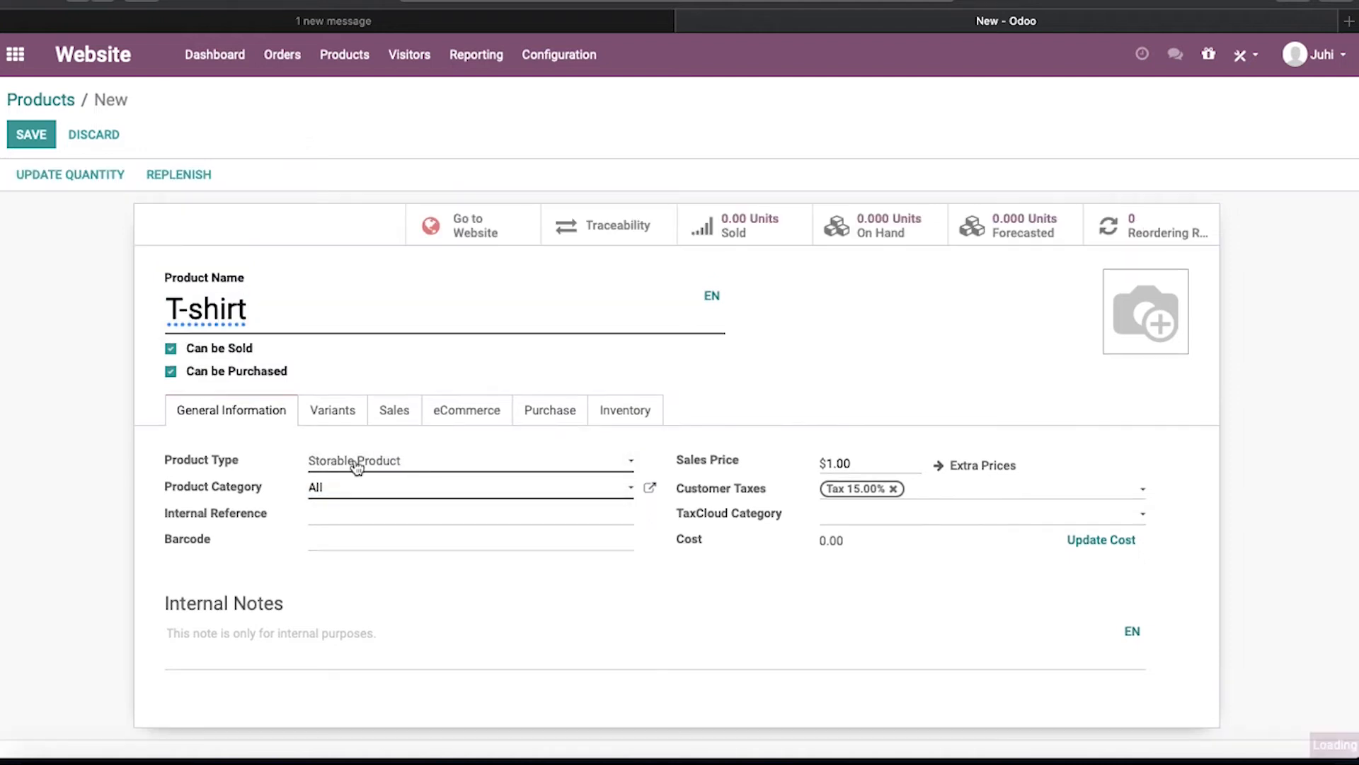
Step: Add a new Size attribute to the T-shirt's variants with the values Medium and Large
click(361, 425)
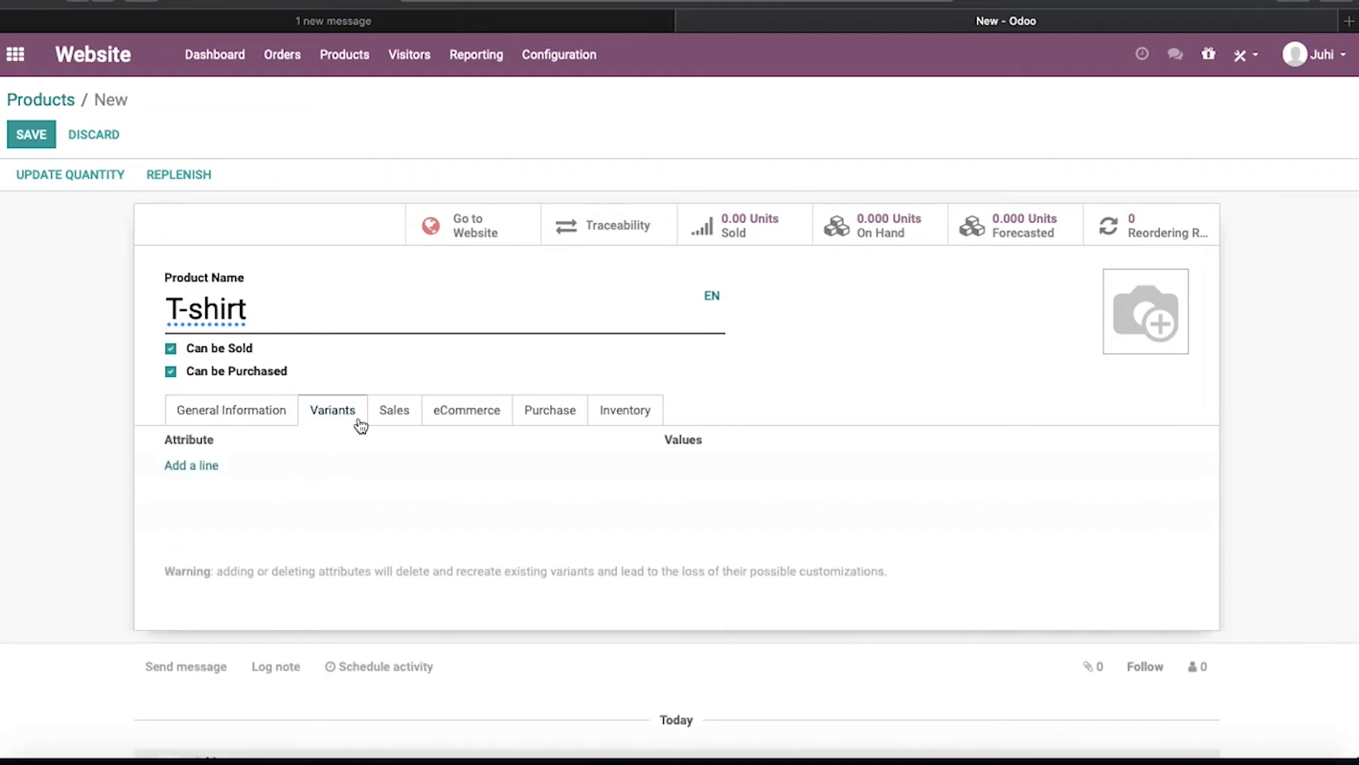
click(203, 466)
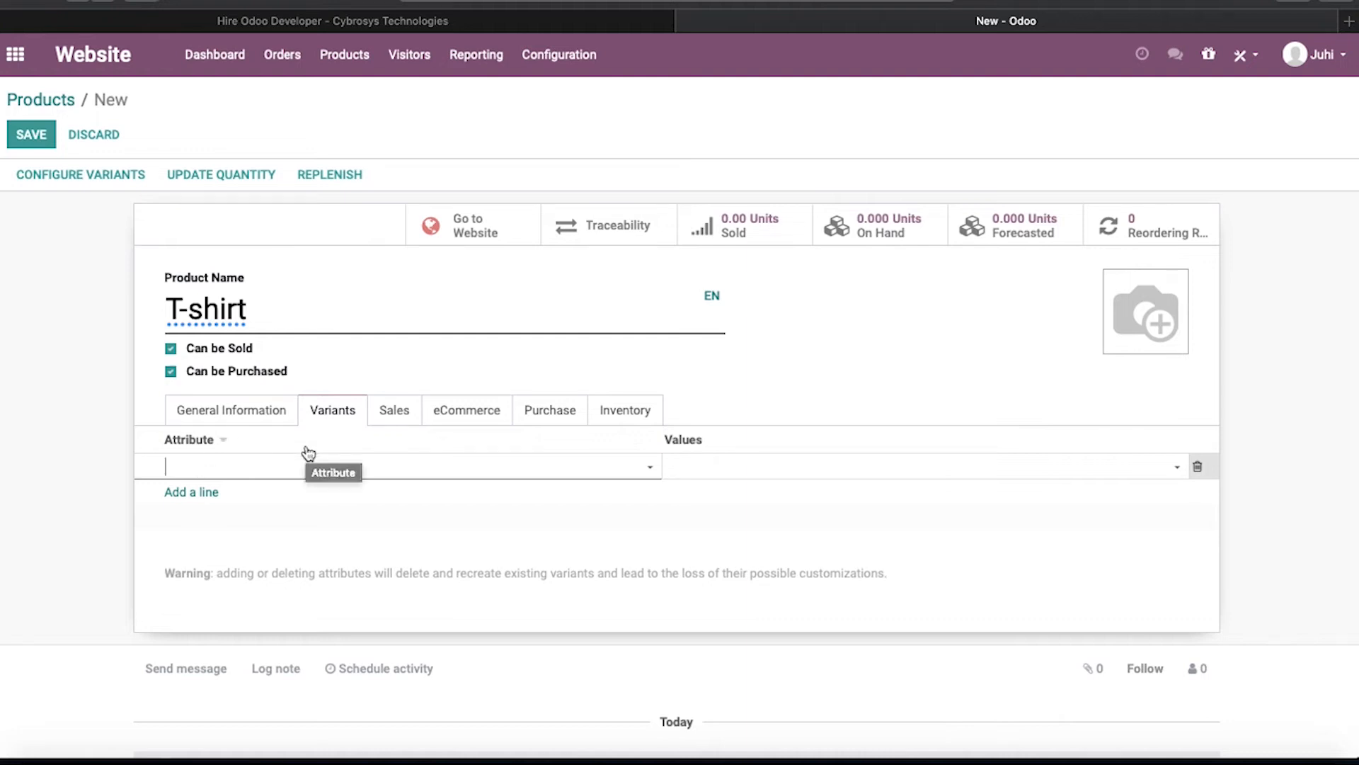
click(231, 473)
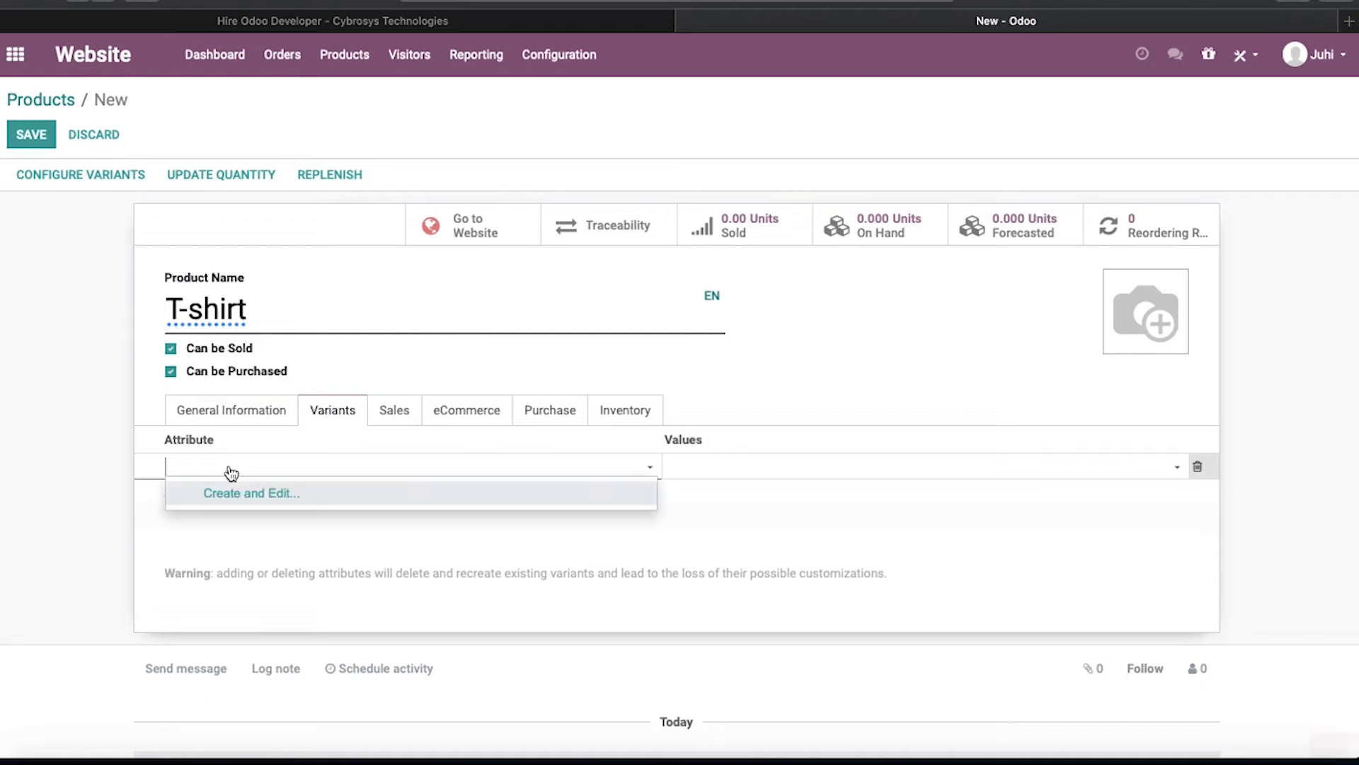
text(Size)
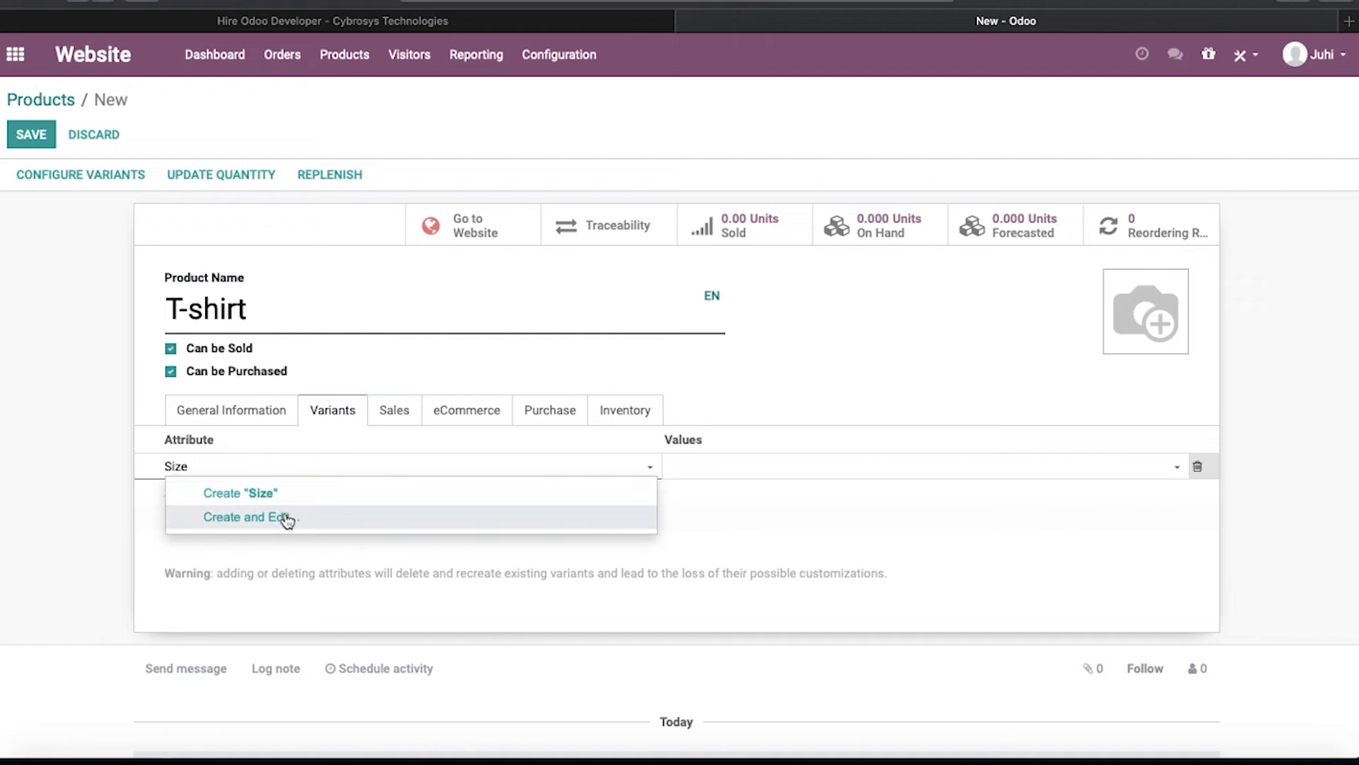
click(275, 497)
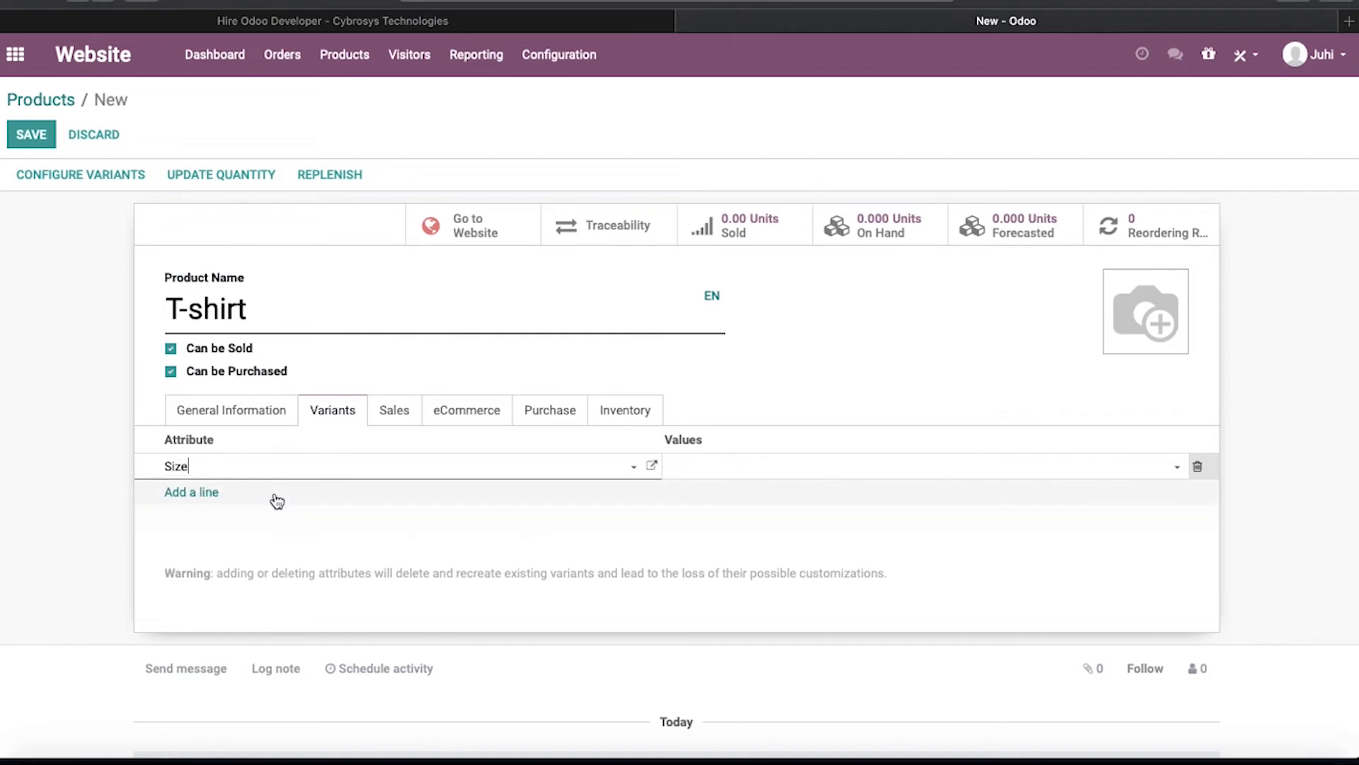
click(699, 469)
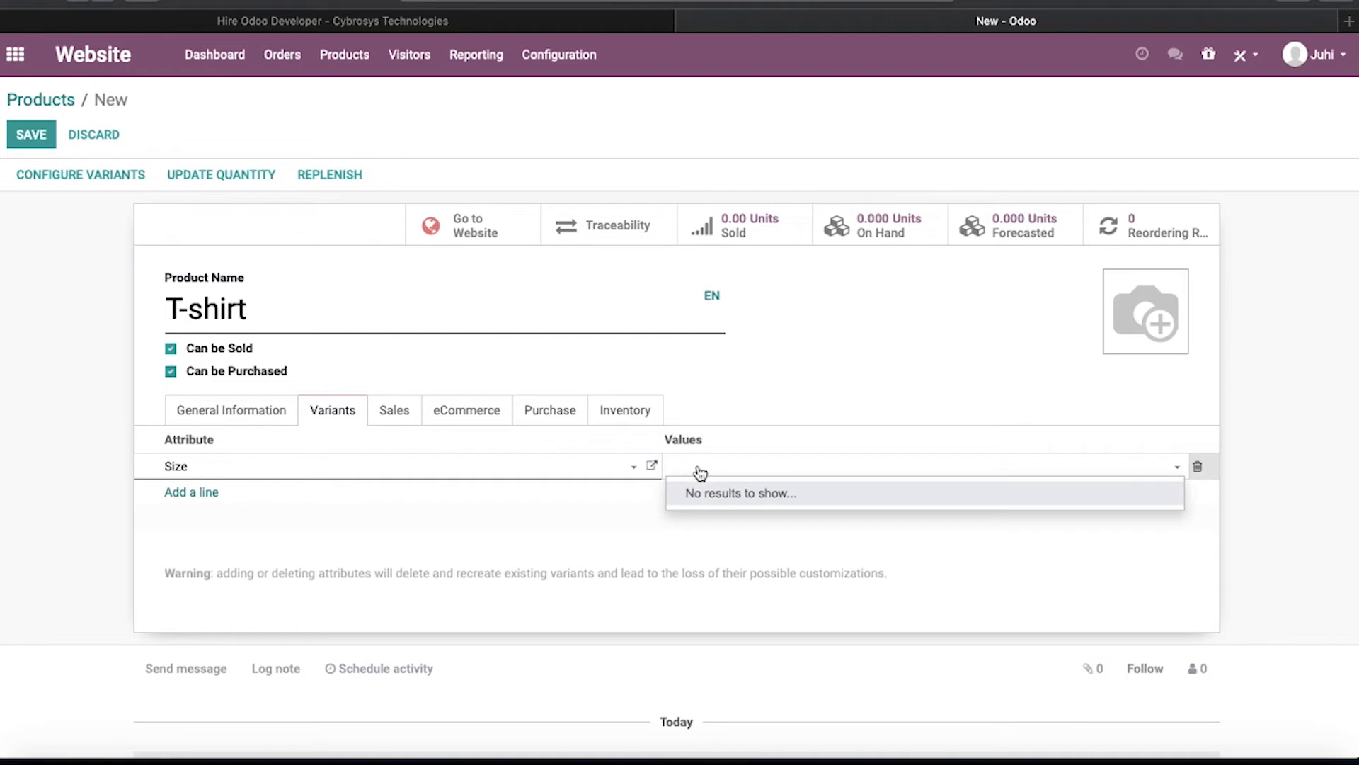
text(Medium)
click(743, 499)
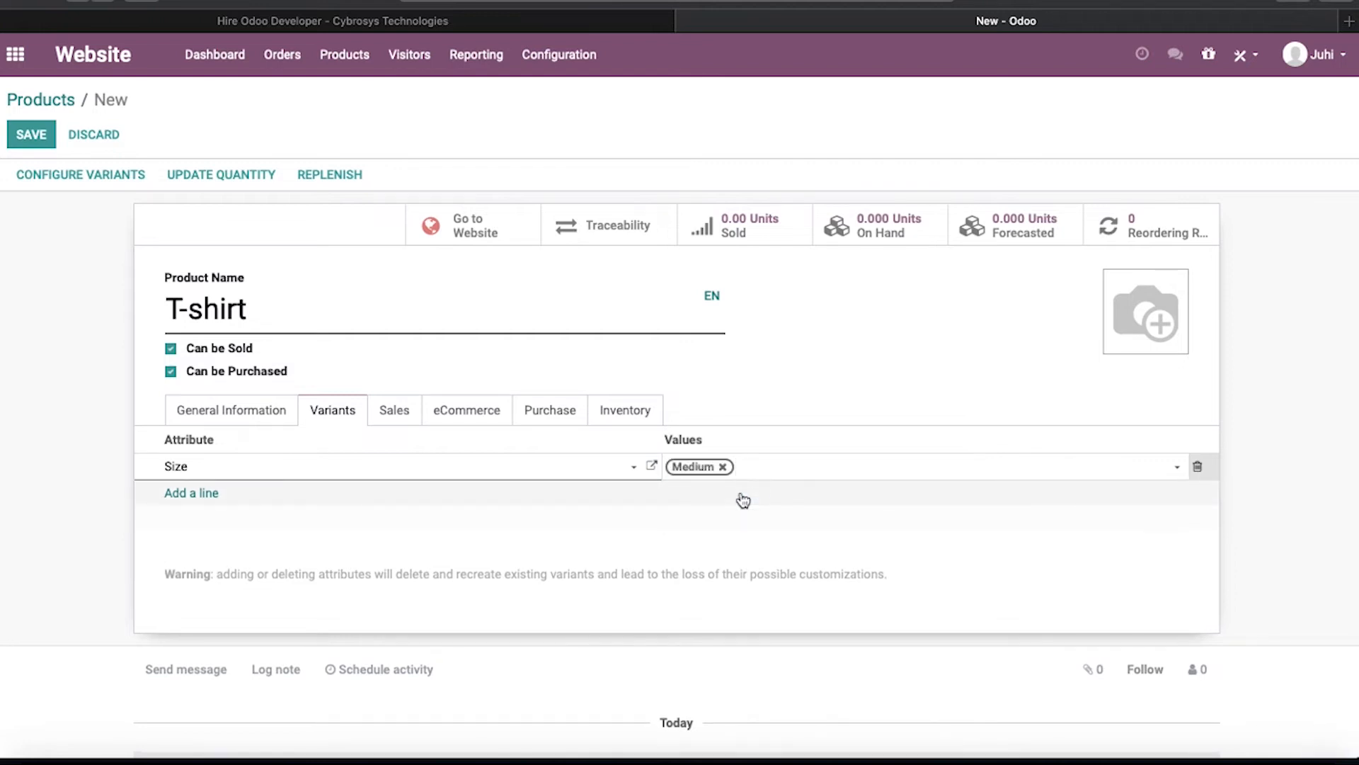
text(Large)
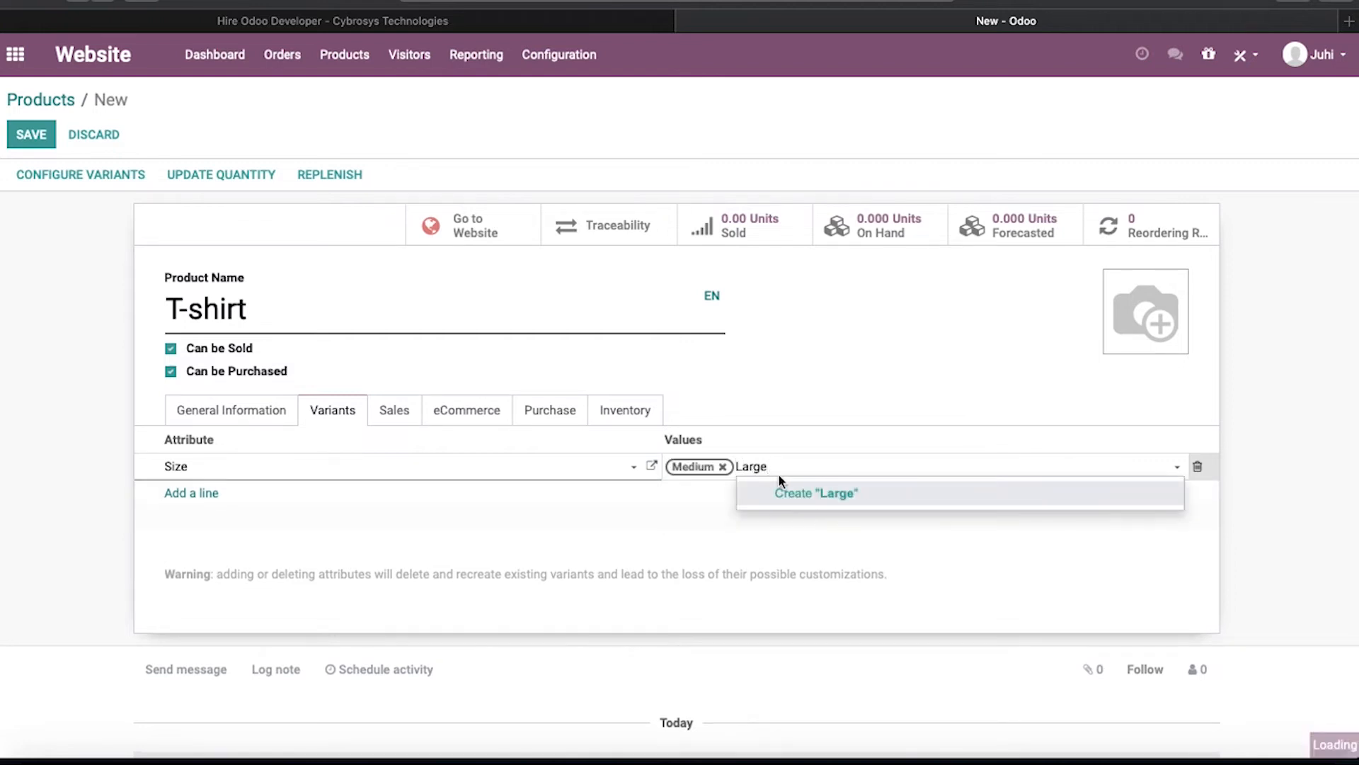
click(836, 493)
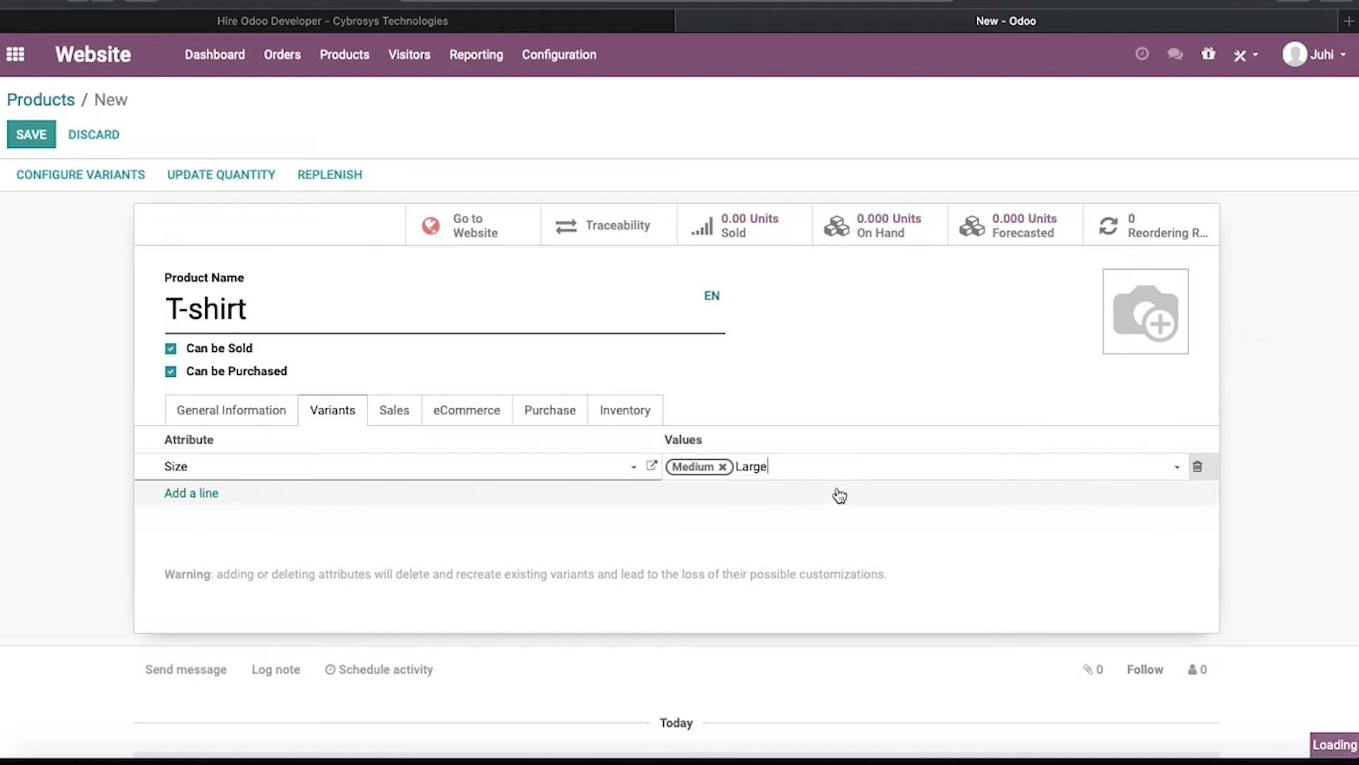
Step: Add a new Colour attribute to the T-shirt's variants with the values Blue and Black
click(192, 492)
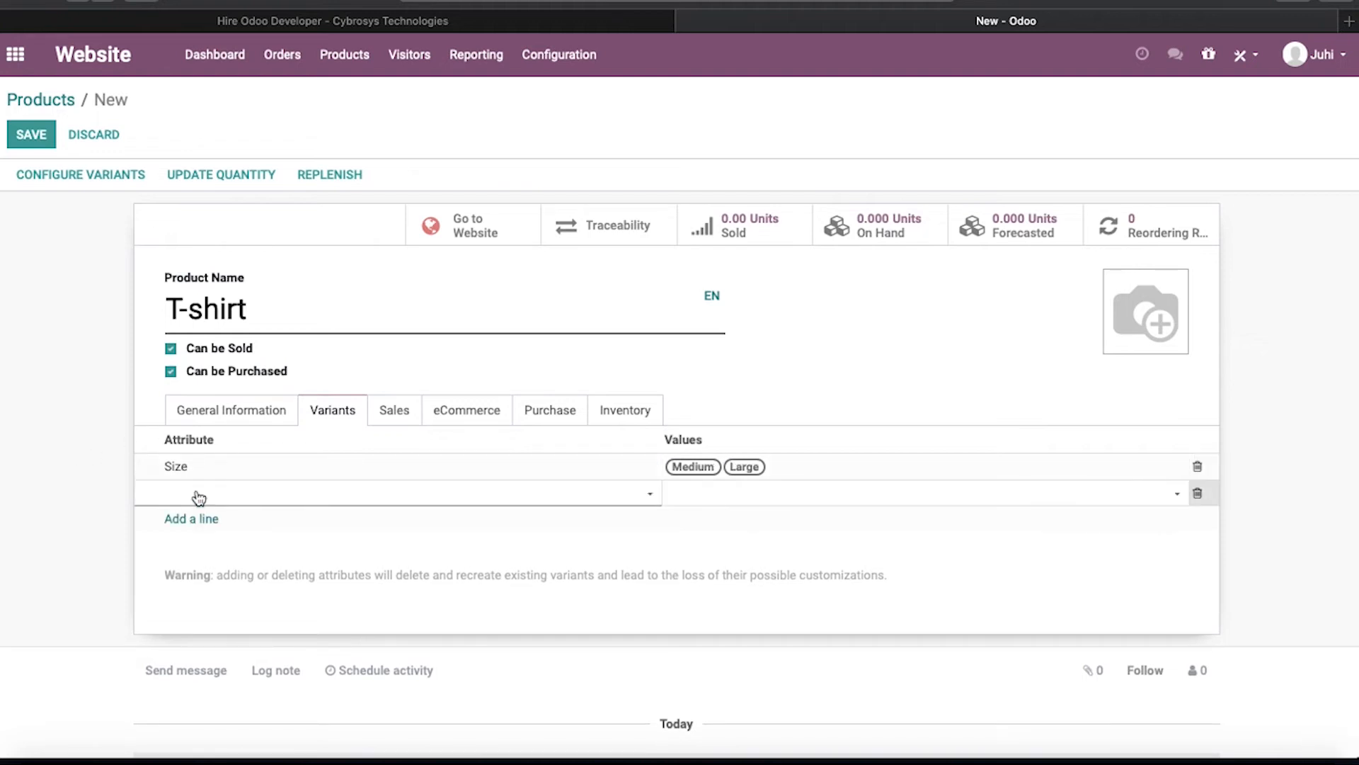
text(Colour)
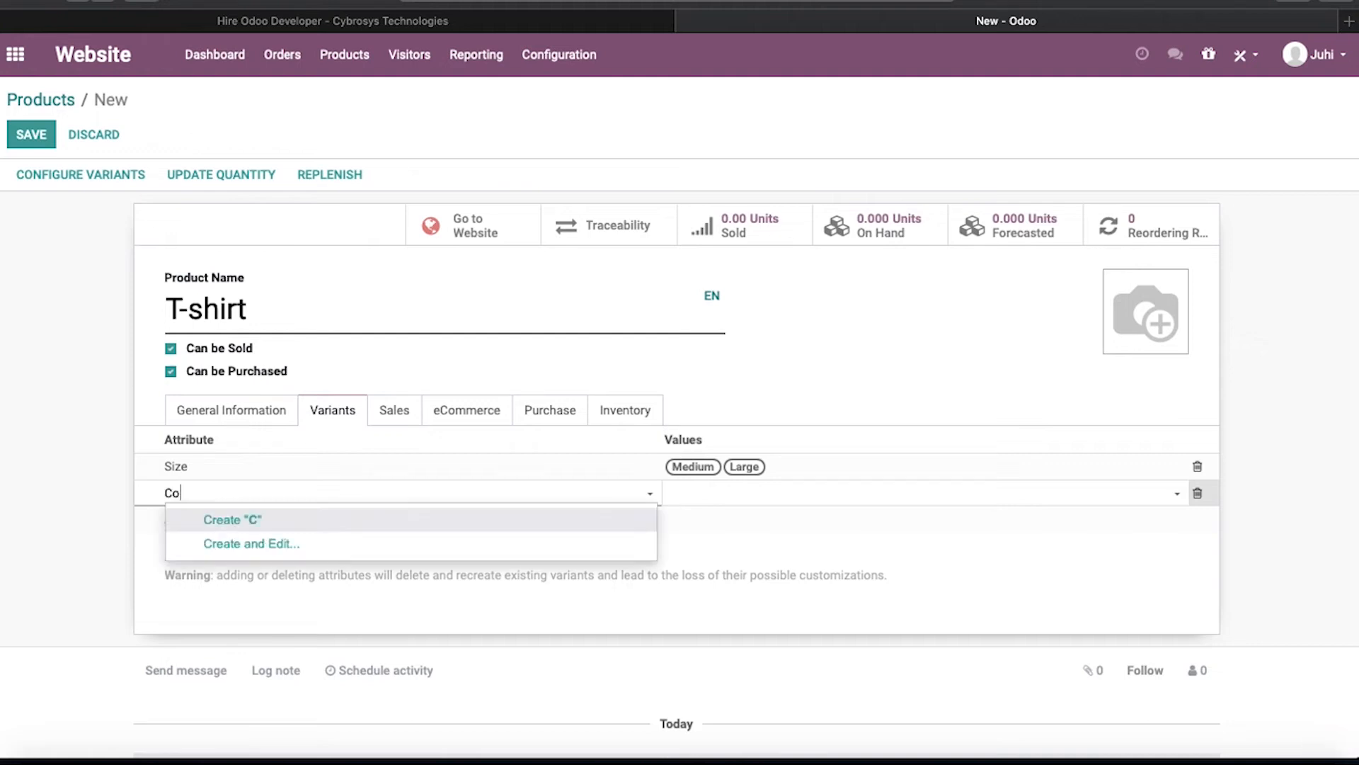
click(297, 525)
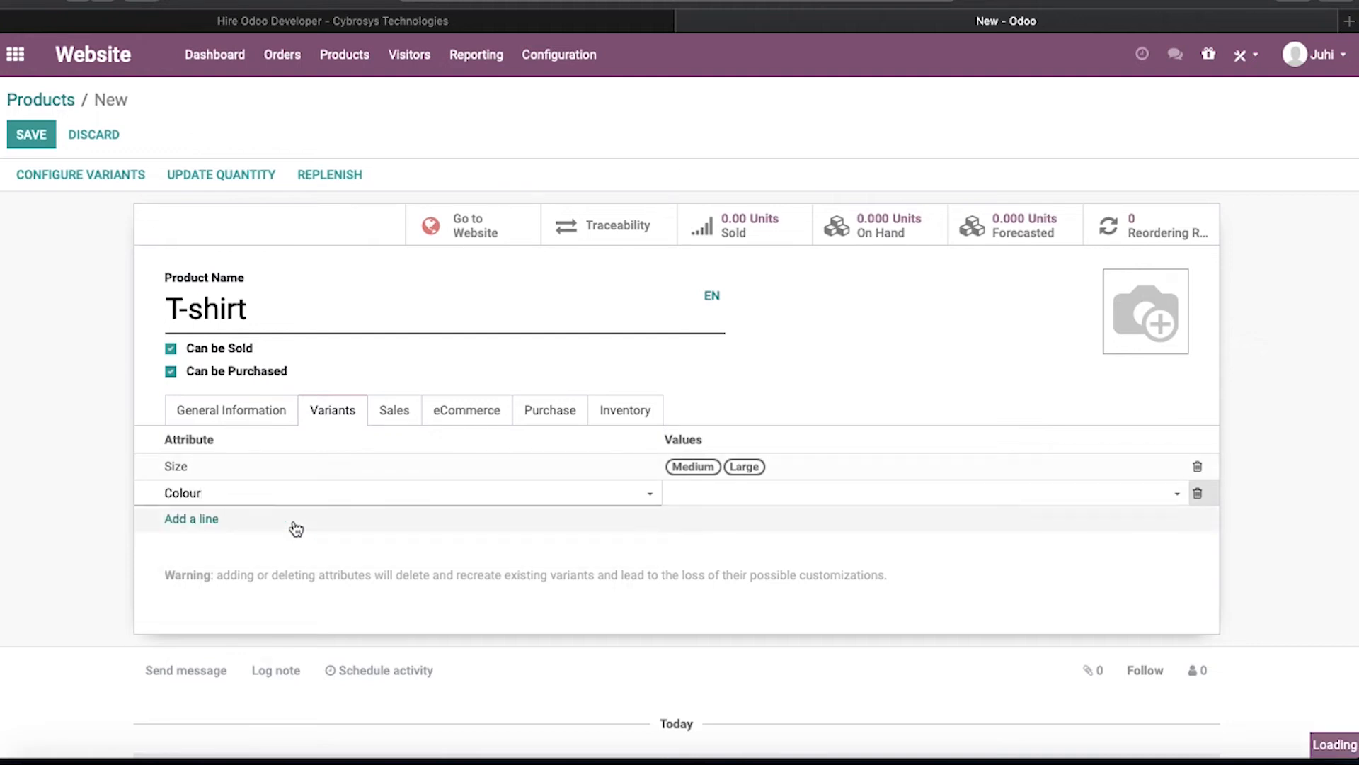
click(712, 502)
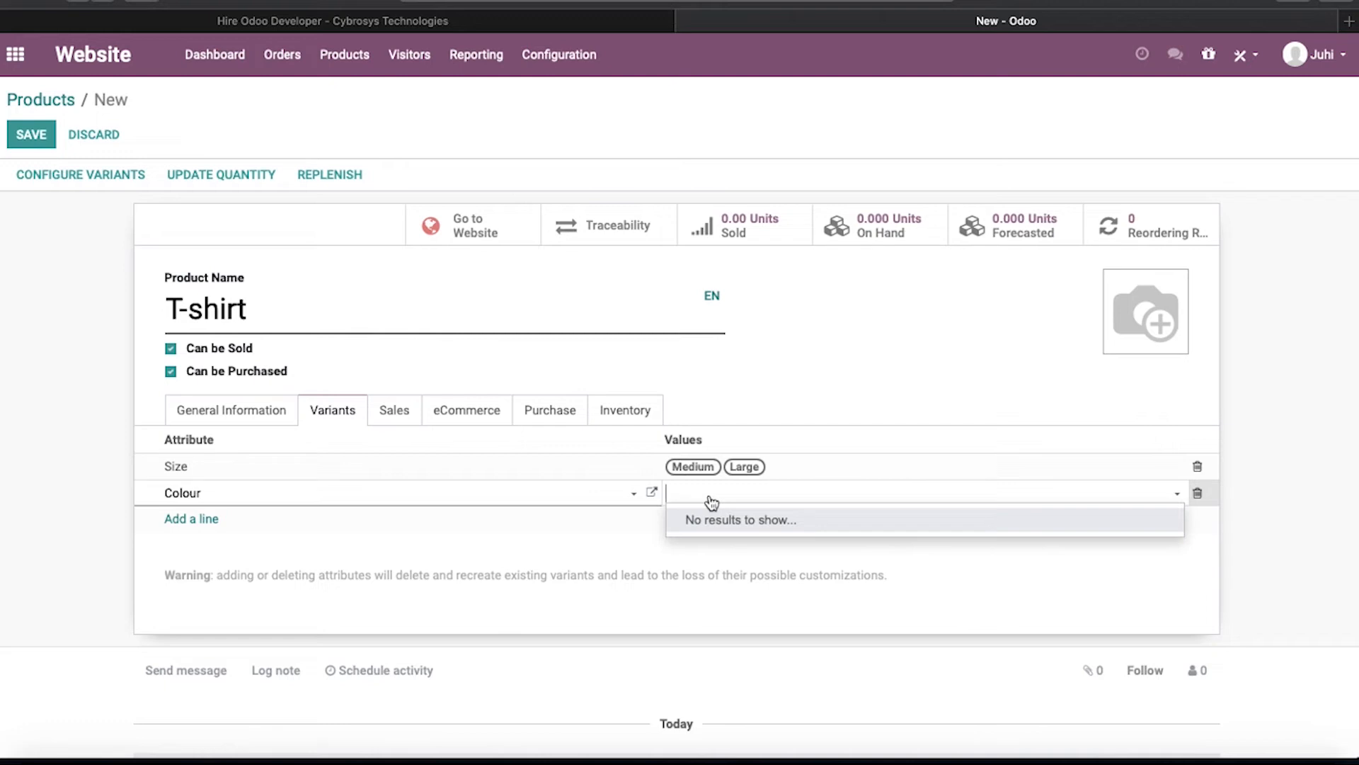
text(Blue)
click(776, 524)
text(B)
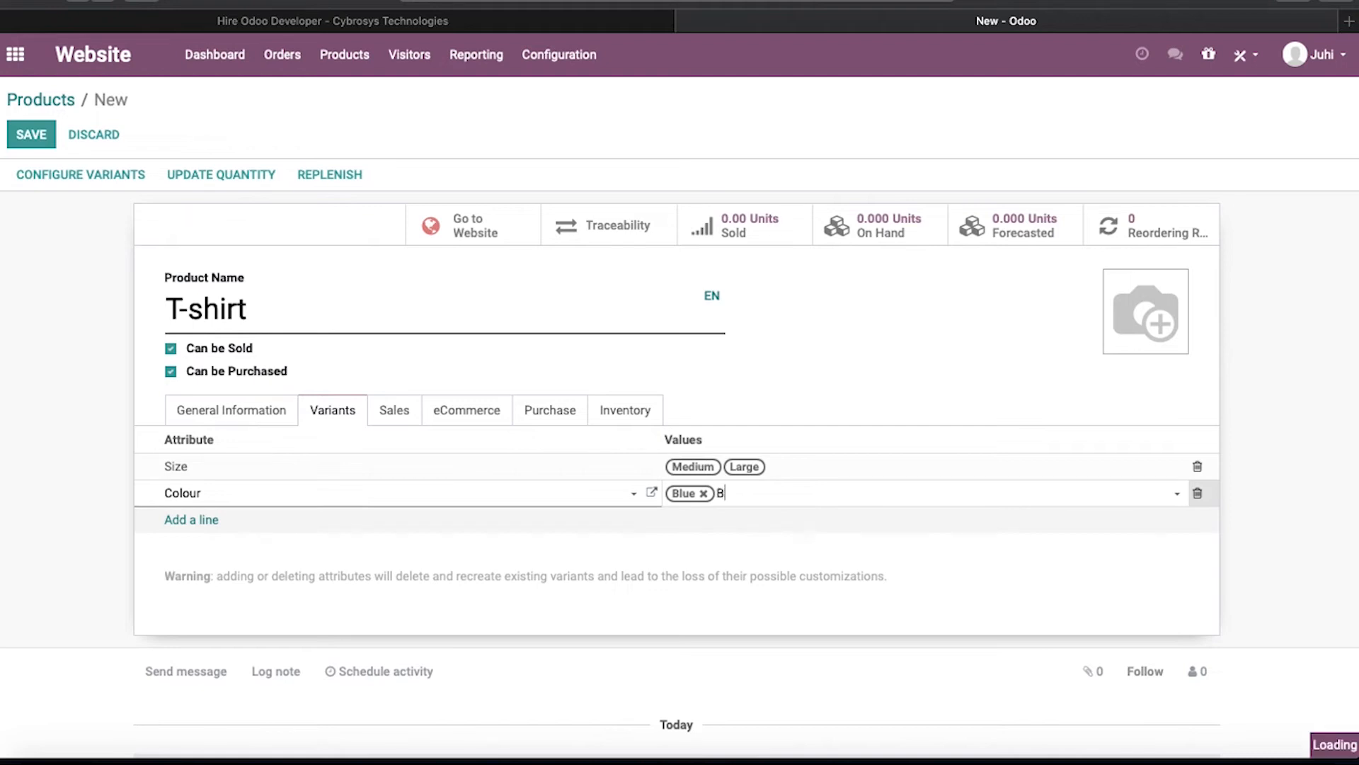
text(lack)
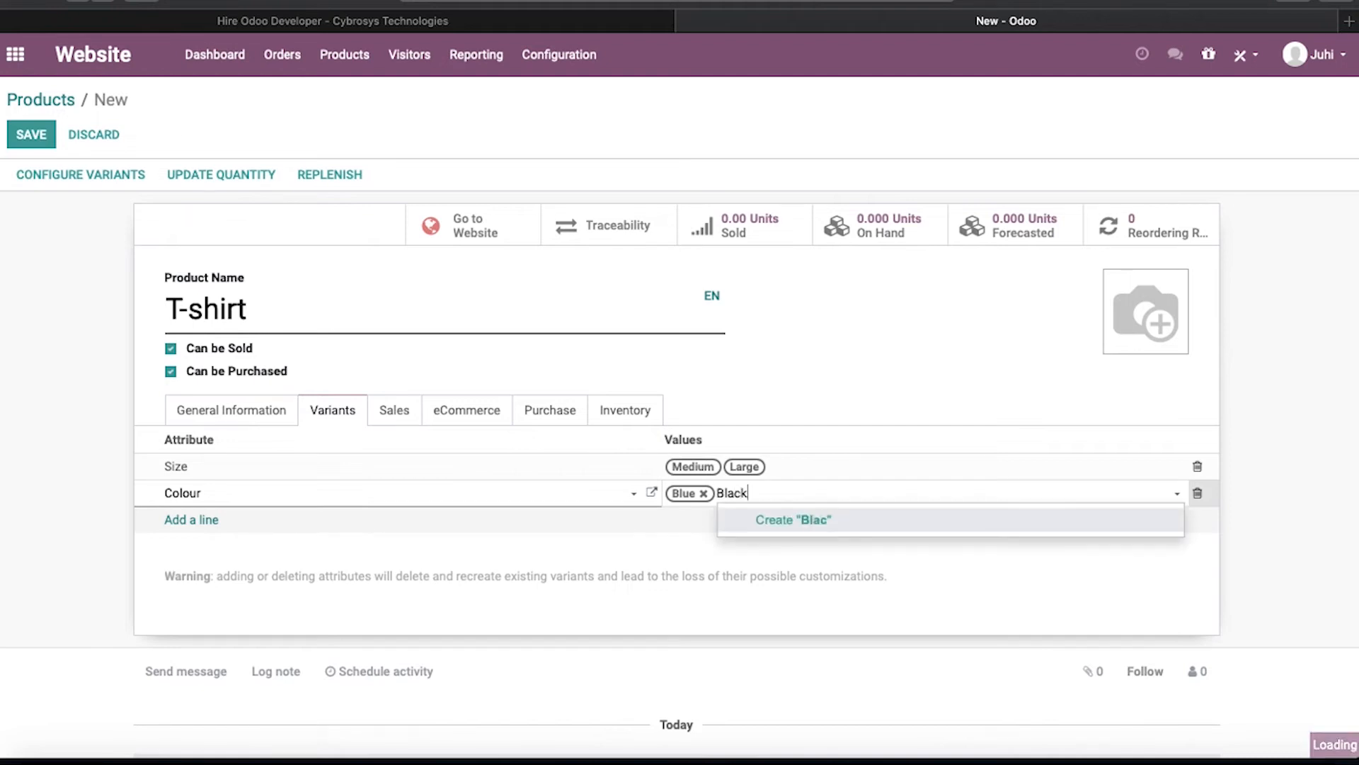
click(833, 524)
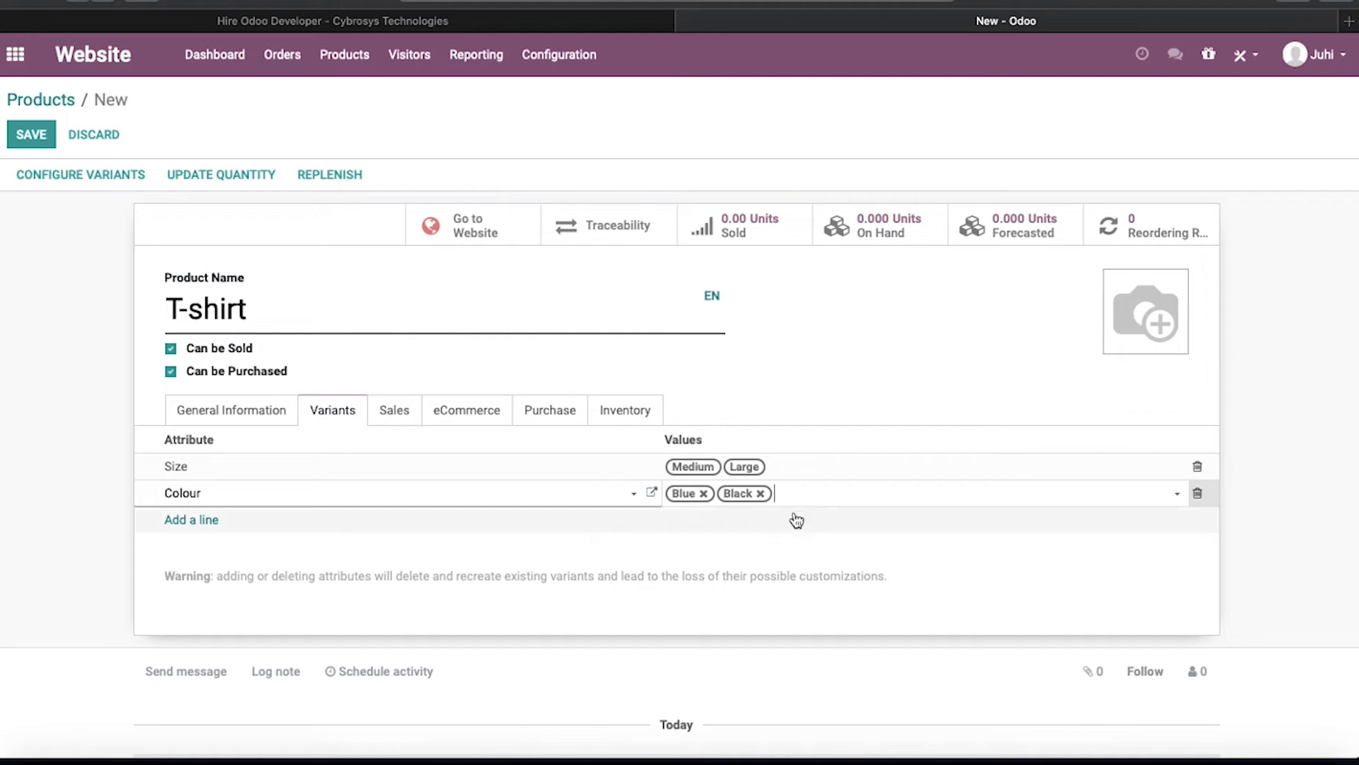
Step: Start creating an optional product for the T-shirt named Warranty with product type Service
click(394, 411)
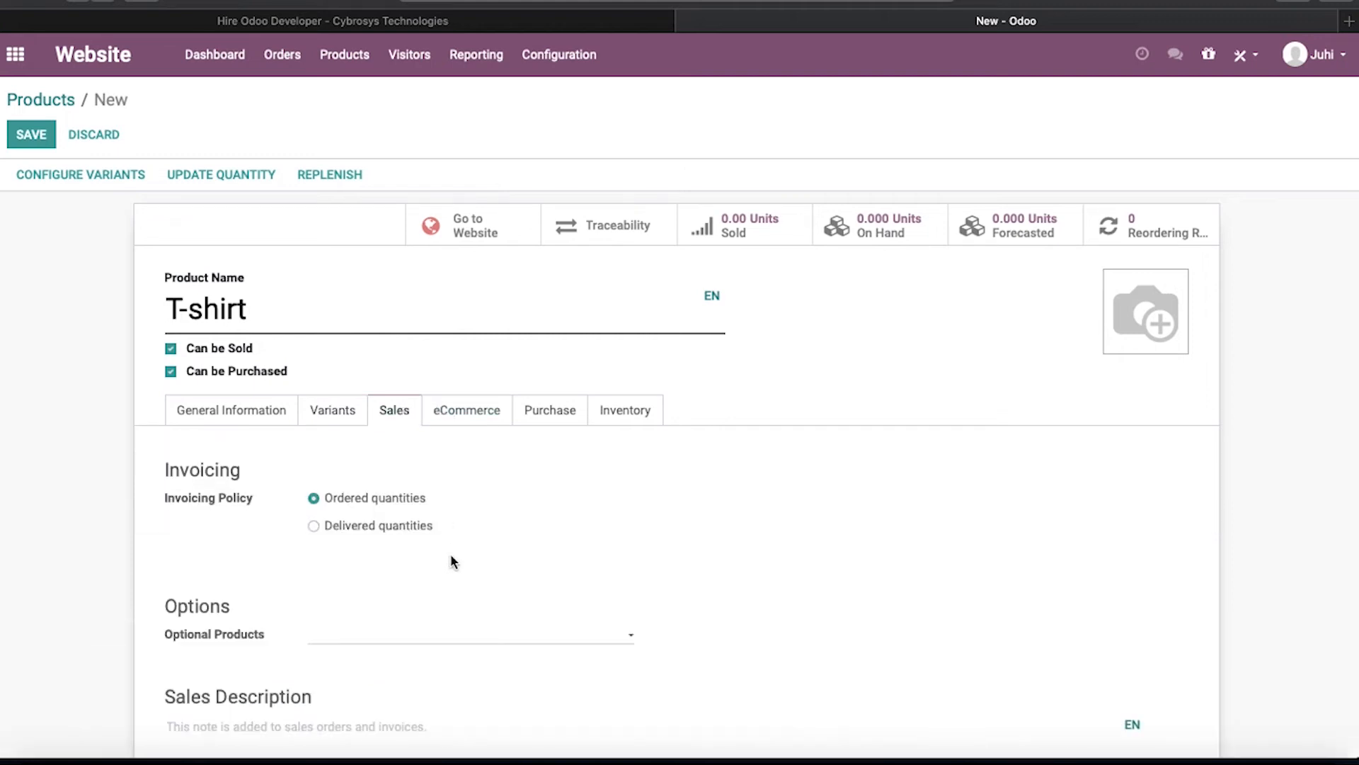
scroll(452, 557, down, 2)
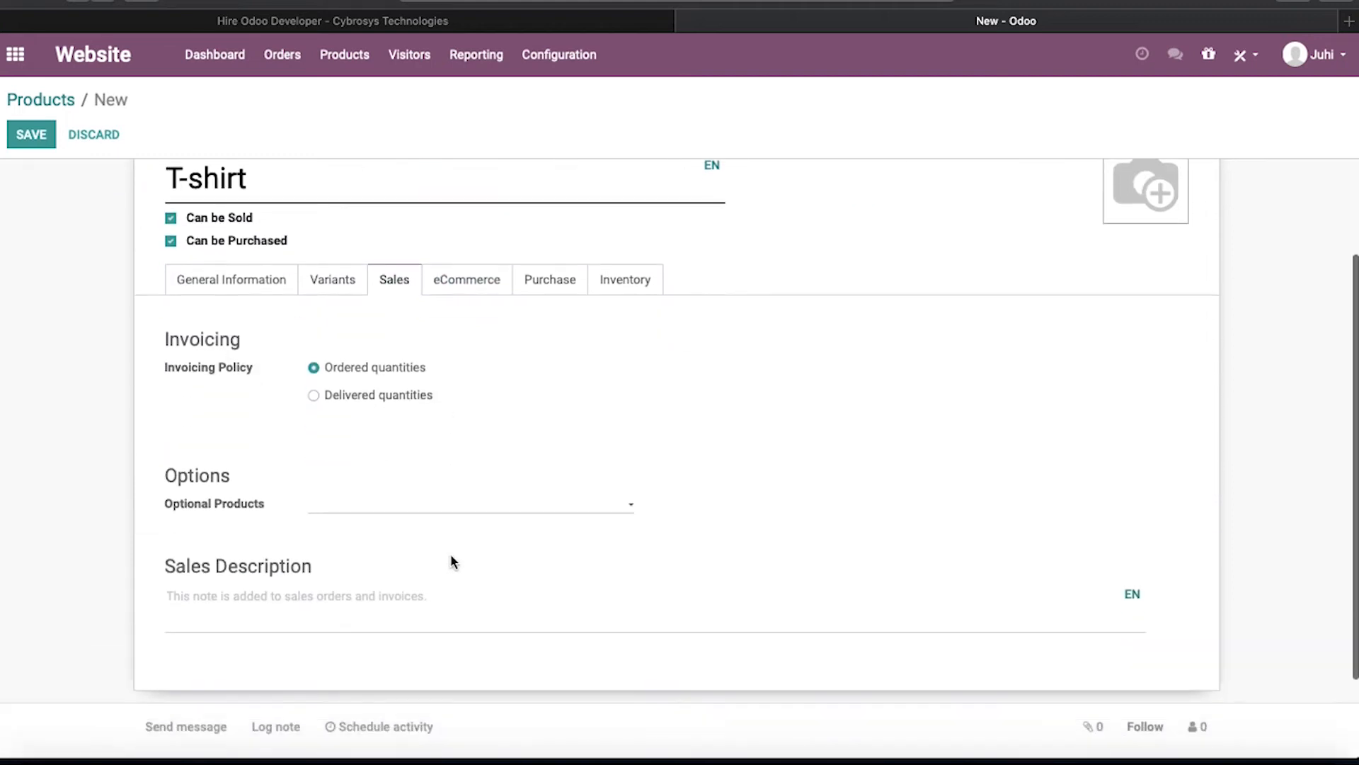
click(368, 505)
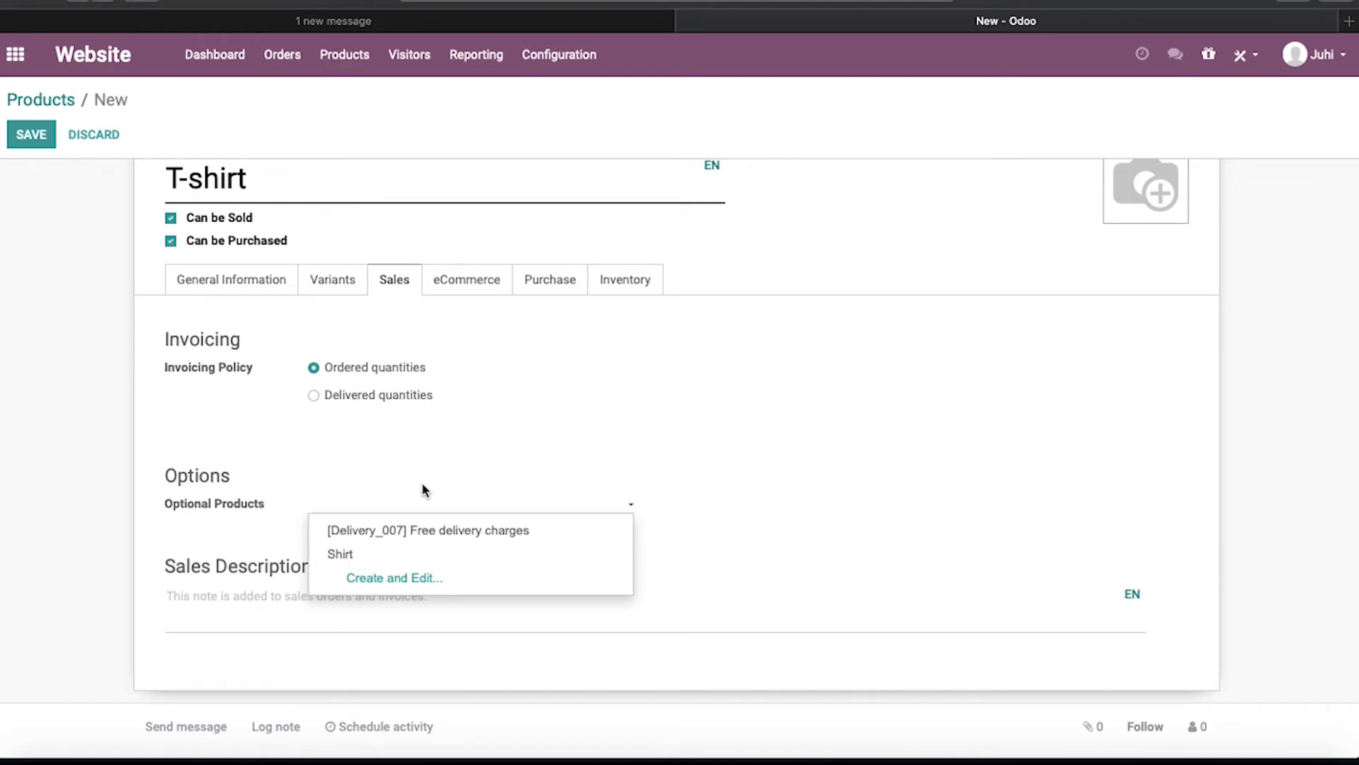
click(381, 578)
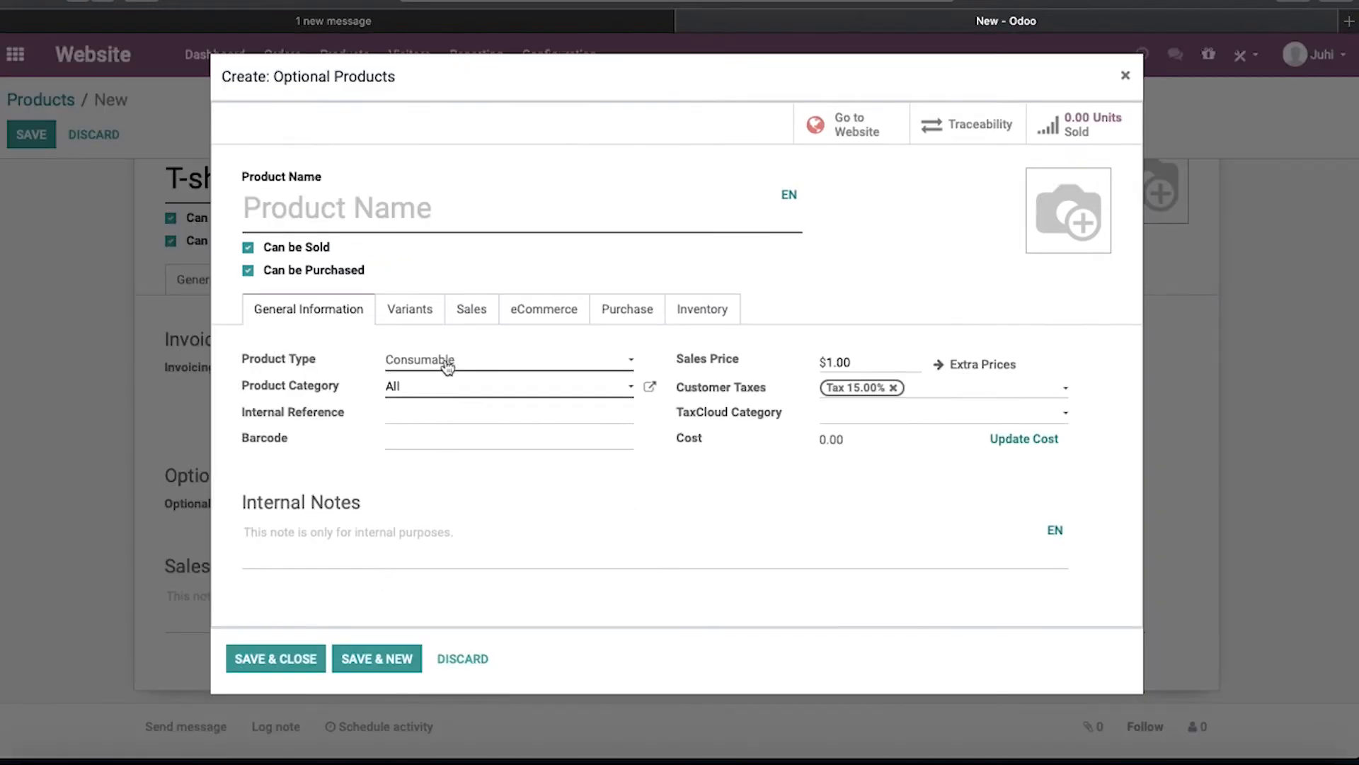
text(W)
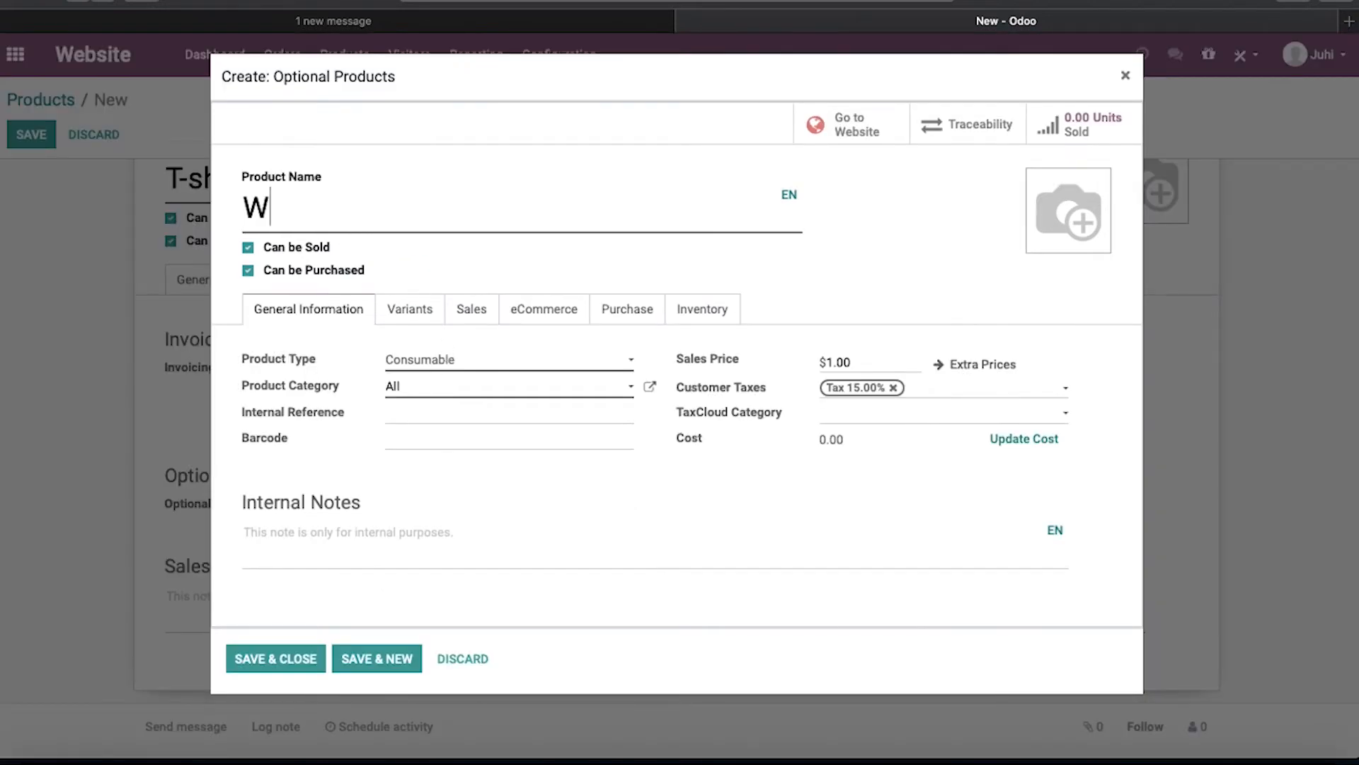
text(arranty)
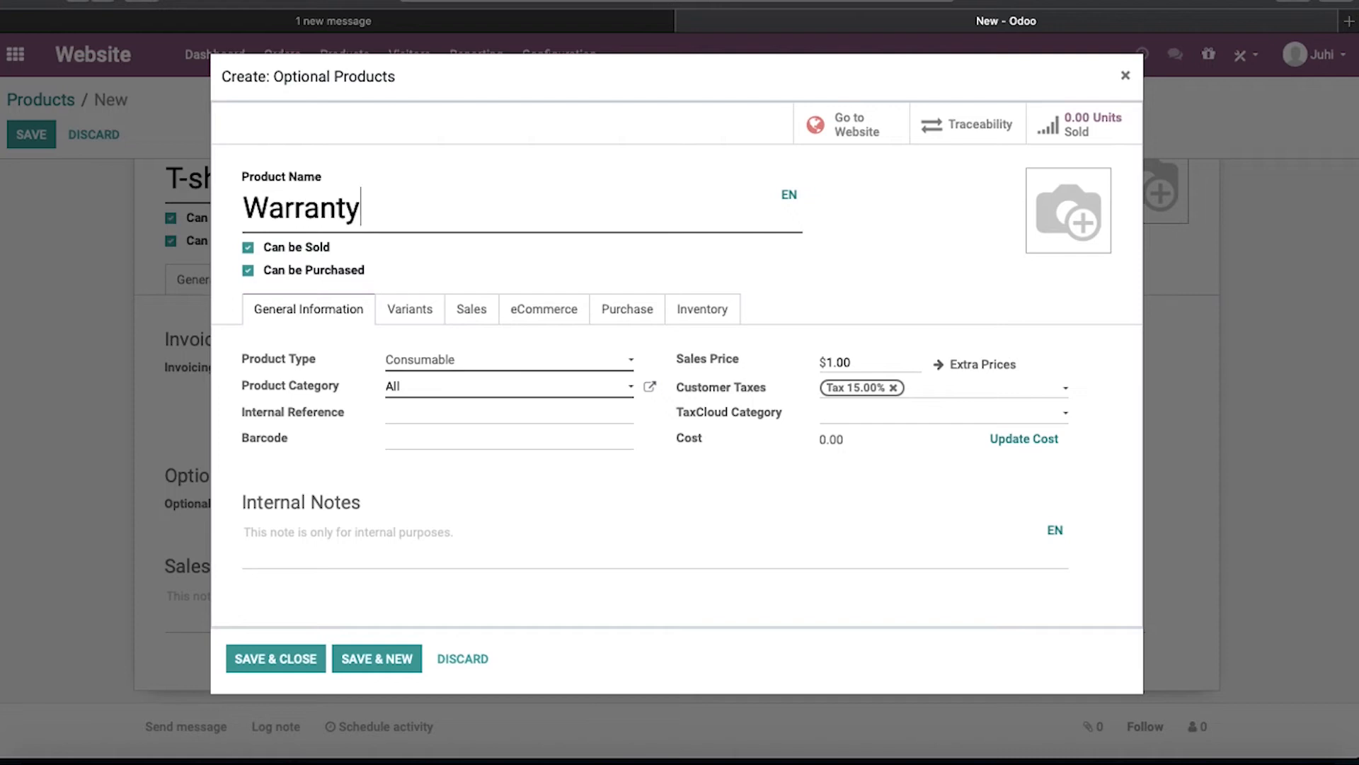
click(554, 362)
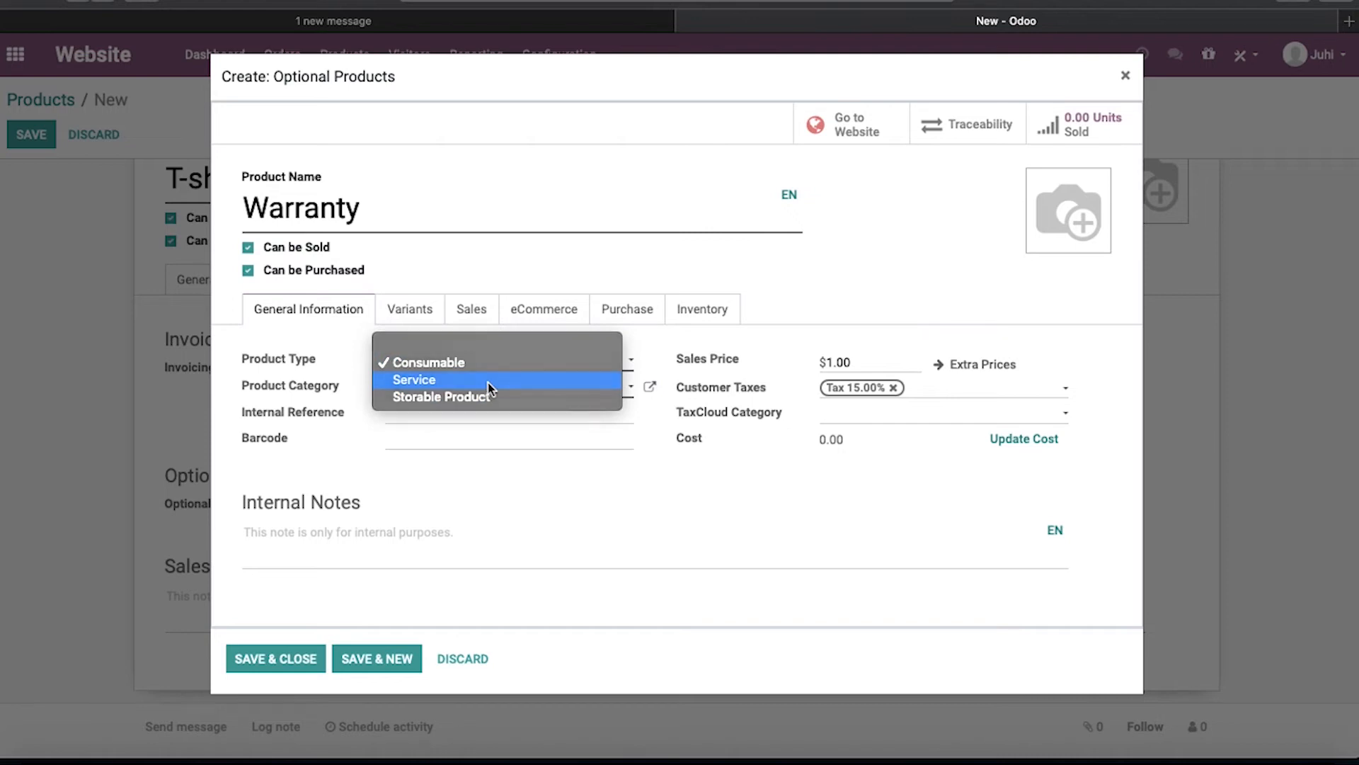
click(487, 383)
Step: Set the Warranty product's sales price to $20
key(BackSpace)
key(BackSpace)
key(BackSpace)
key(BackSpace)
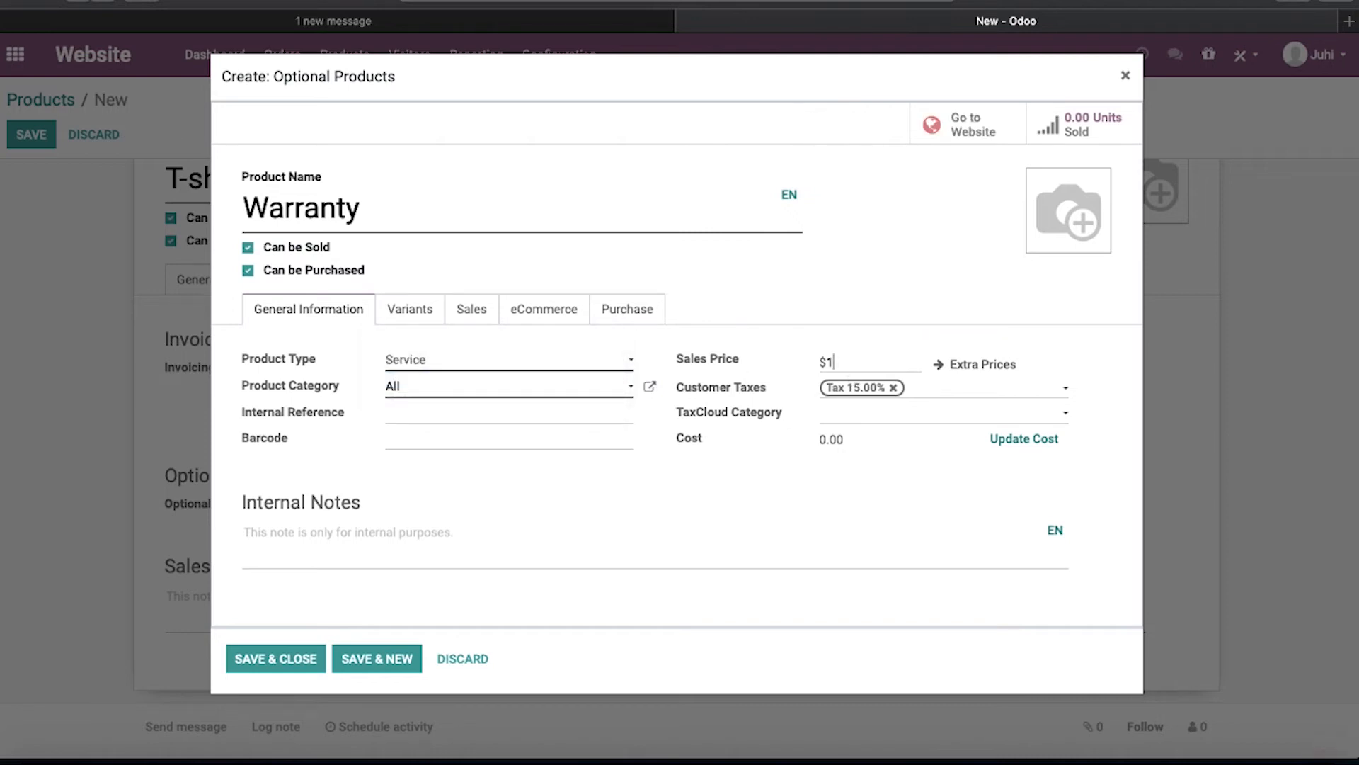
text(20)
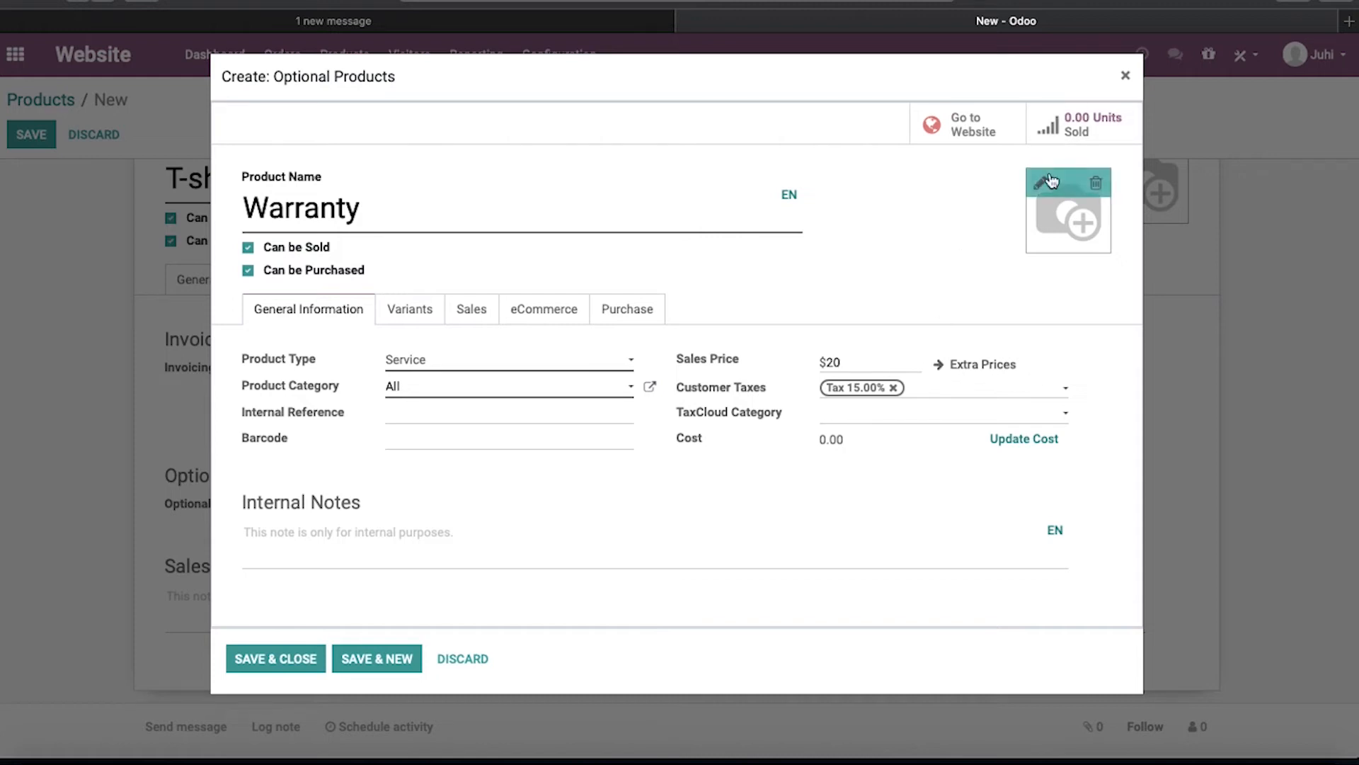
Step: Upload the Warranty file from the Webinar folder as the product image and save the optional product
click(1039, 184)
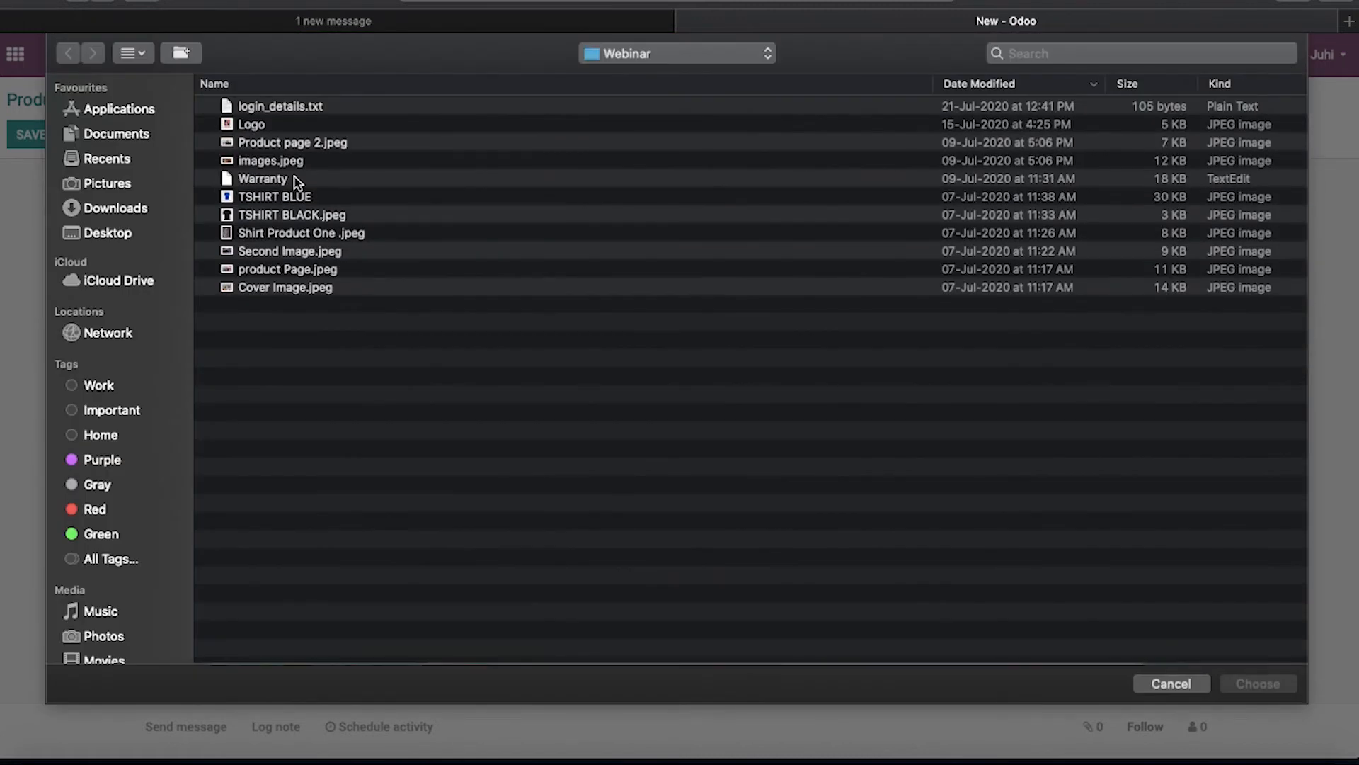
click(298, 181)
click(1253, 685)
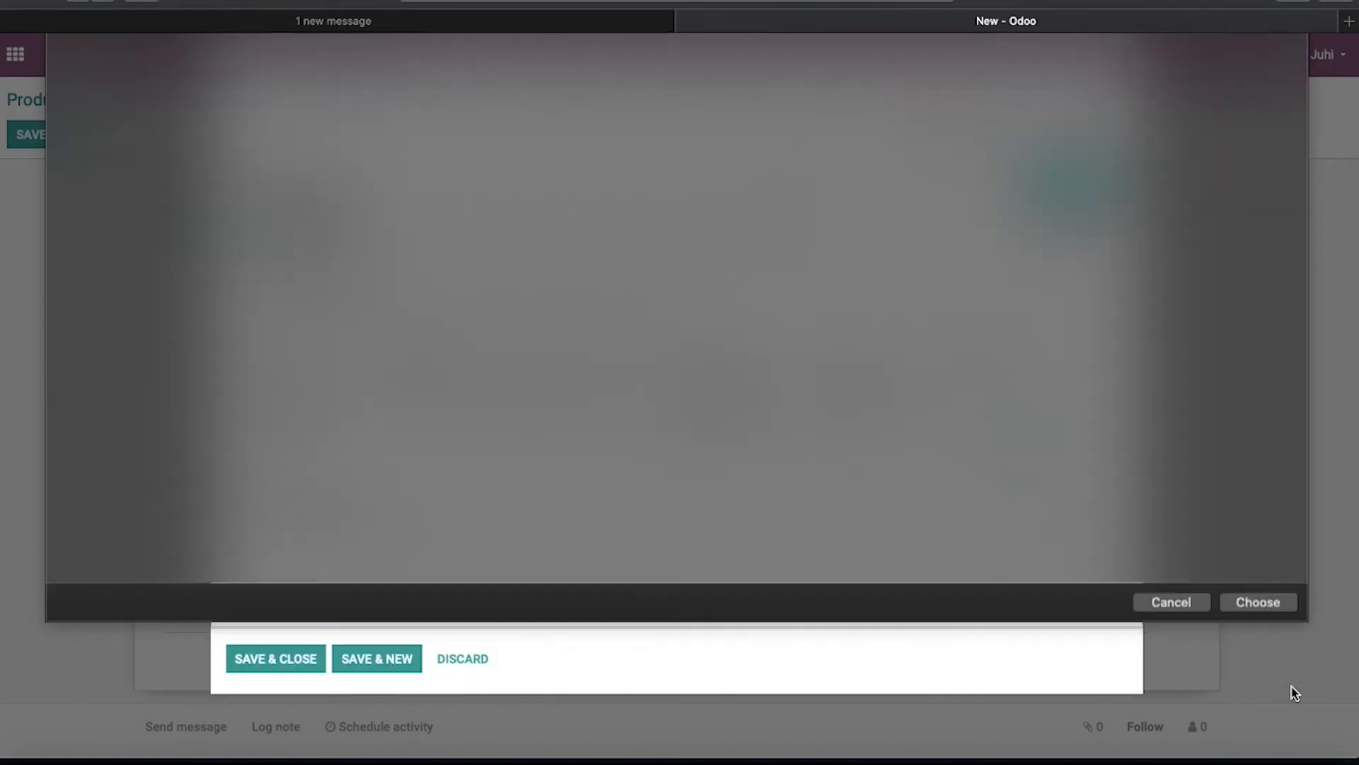
click(276, 657)
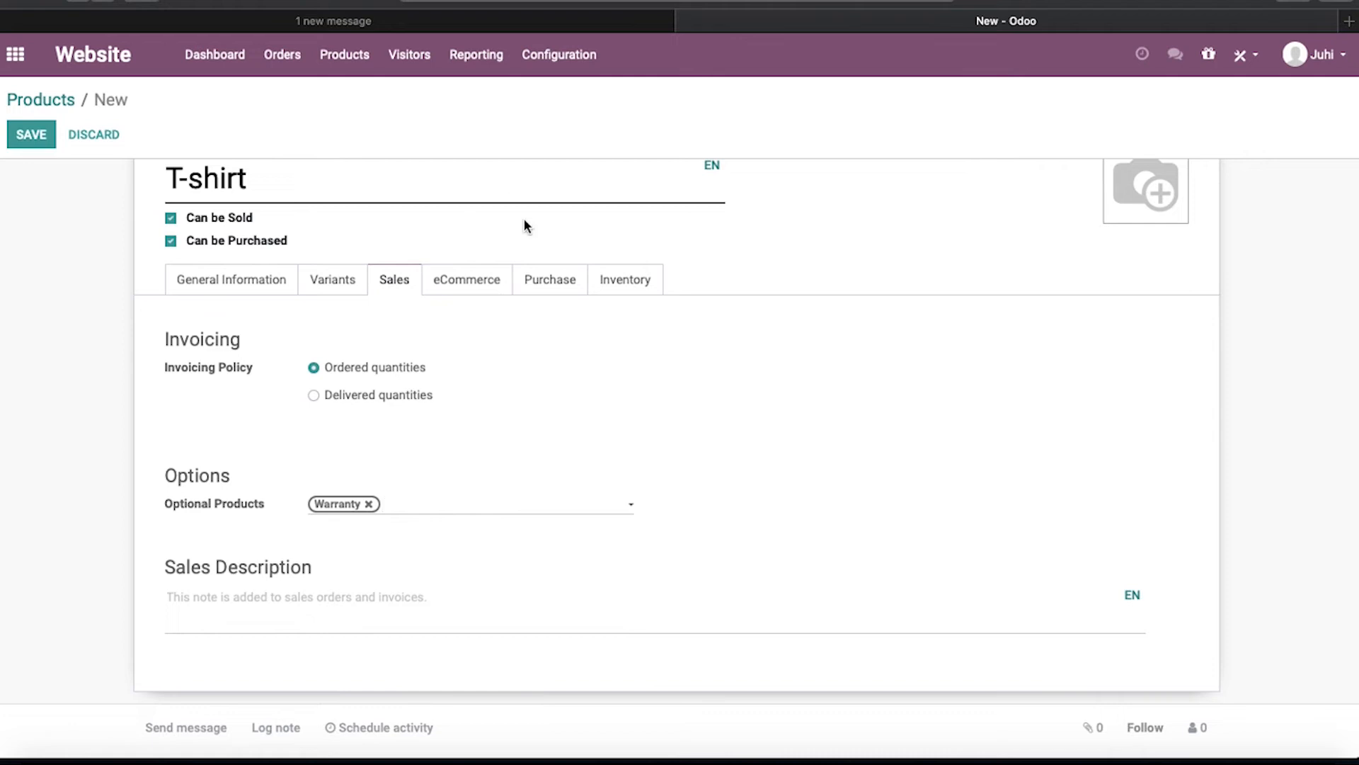
Step: Create a new eCommerce shop category named T-shirt and assign it to the product
click(465, 284)
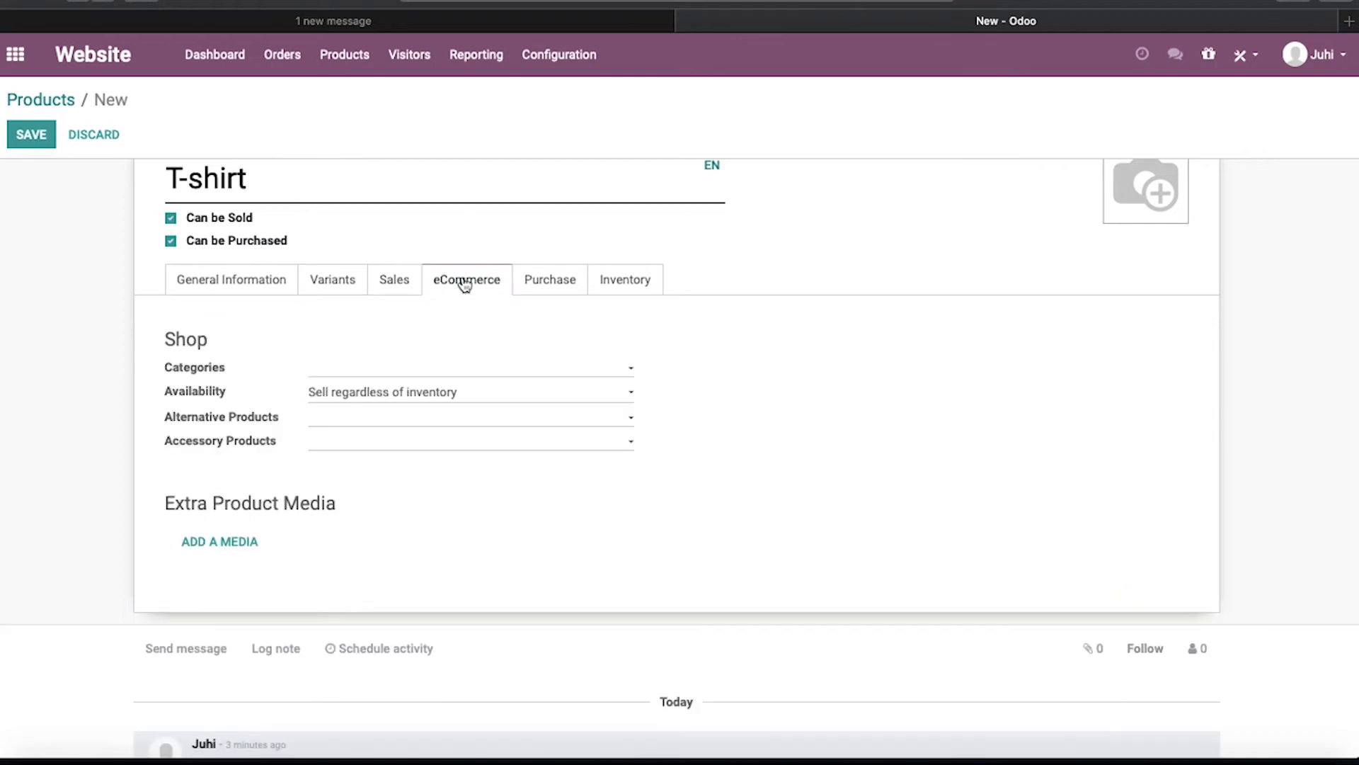
click(343, 373)
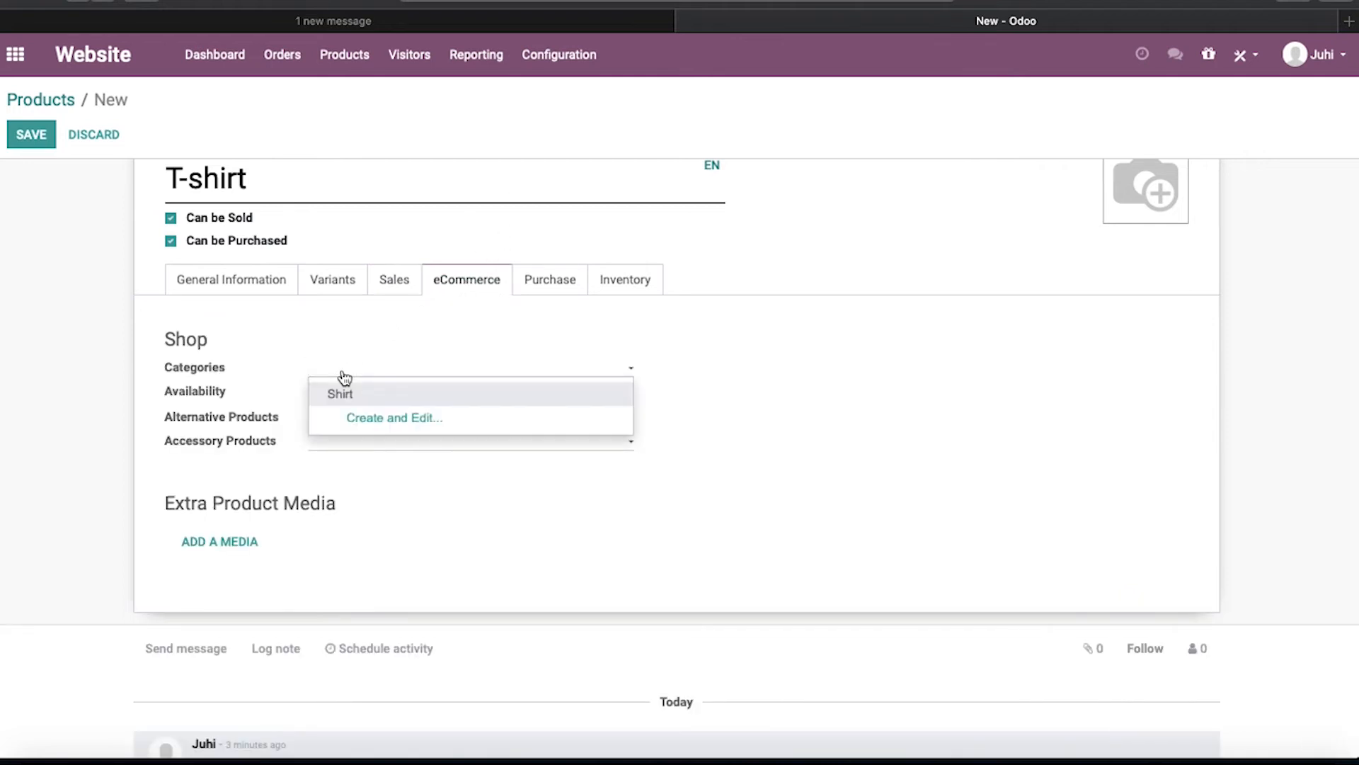
click(378, 419)
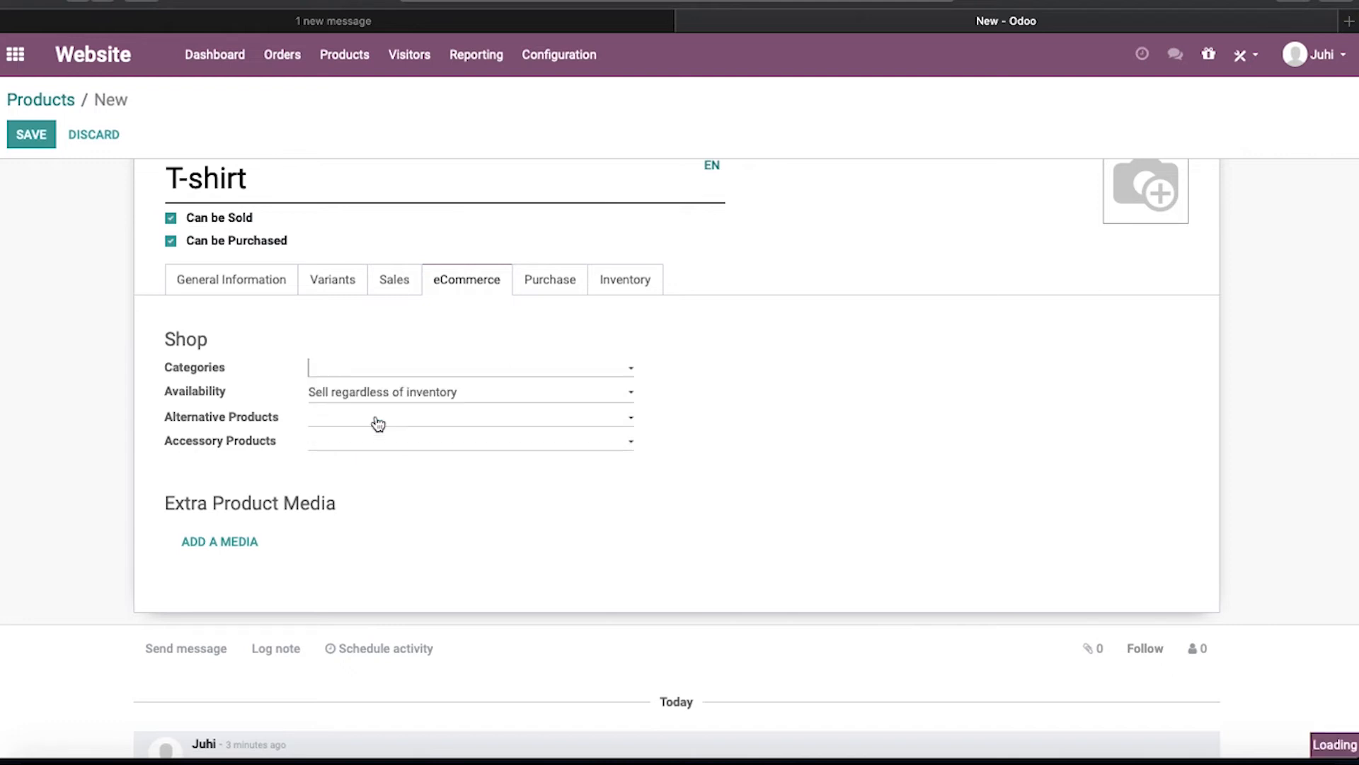
text(Tshirt)
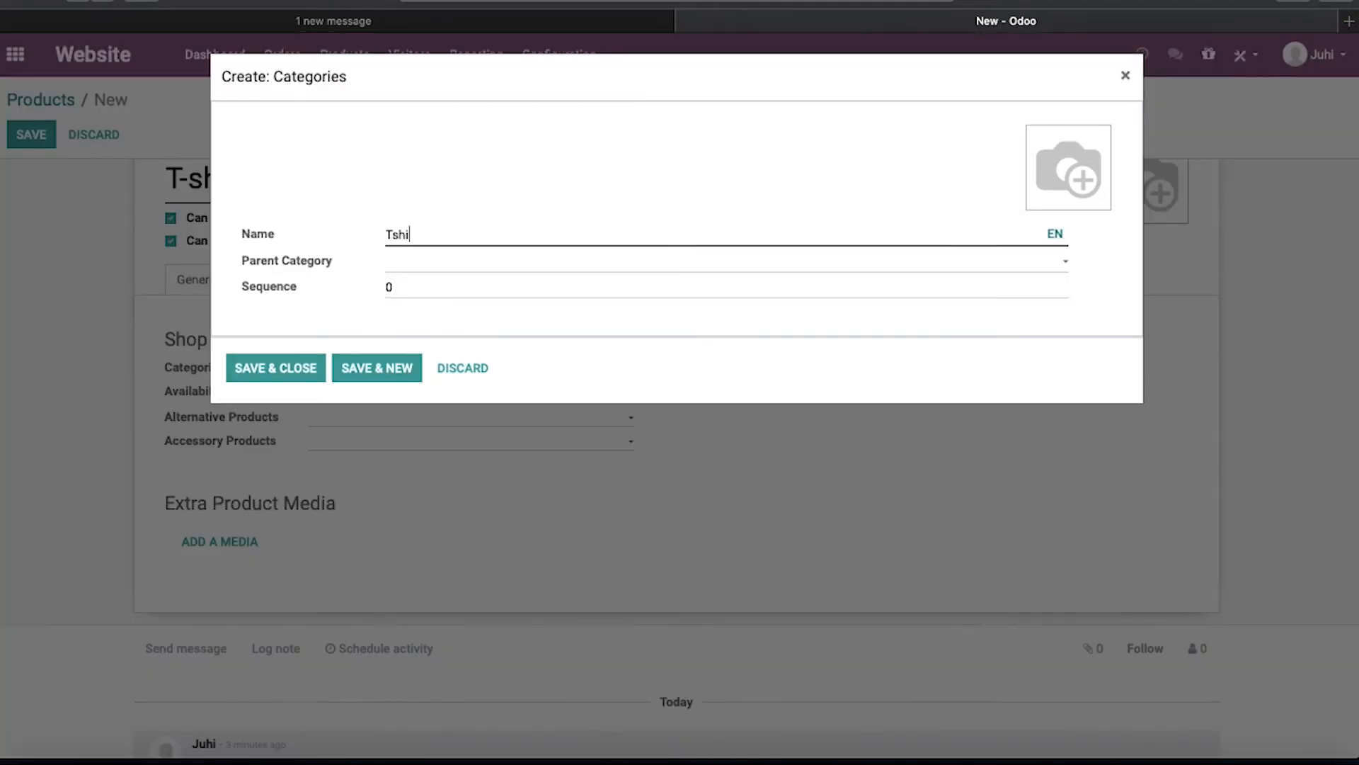
click(294, 373)
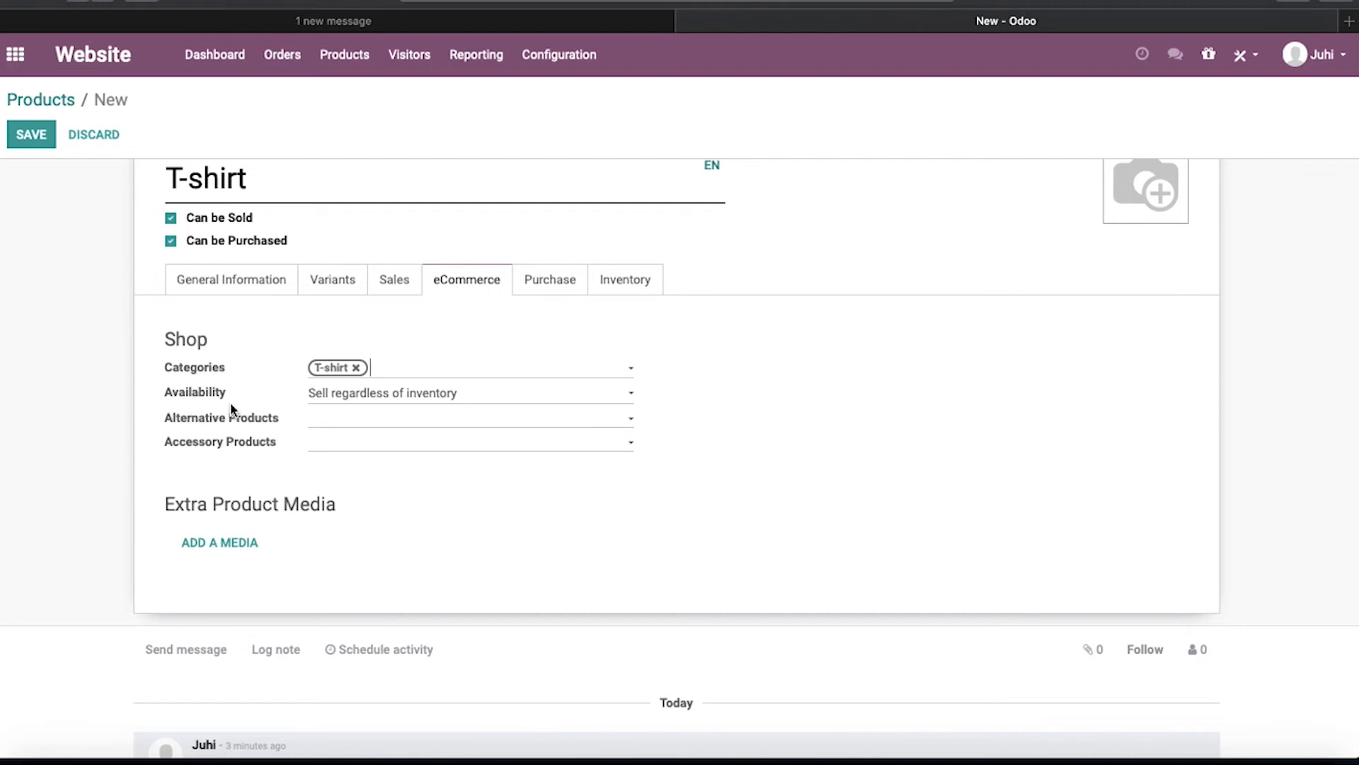
Step: Set the availability to Sell regardless of inventory, add Shirt as an alternative product and save the T-shirt
click(404, 393)
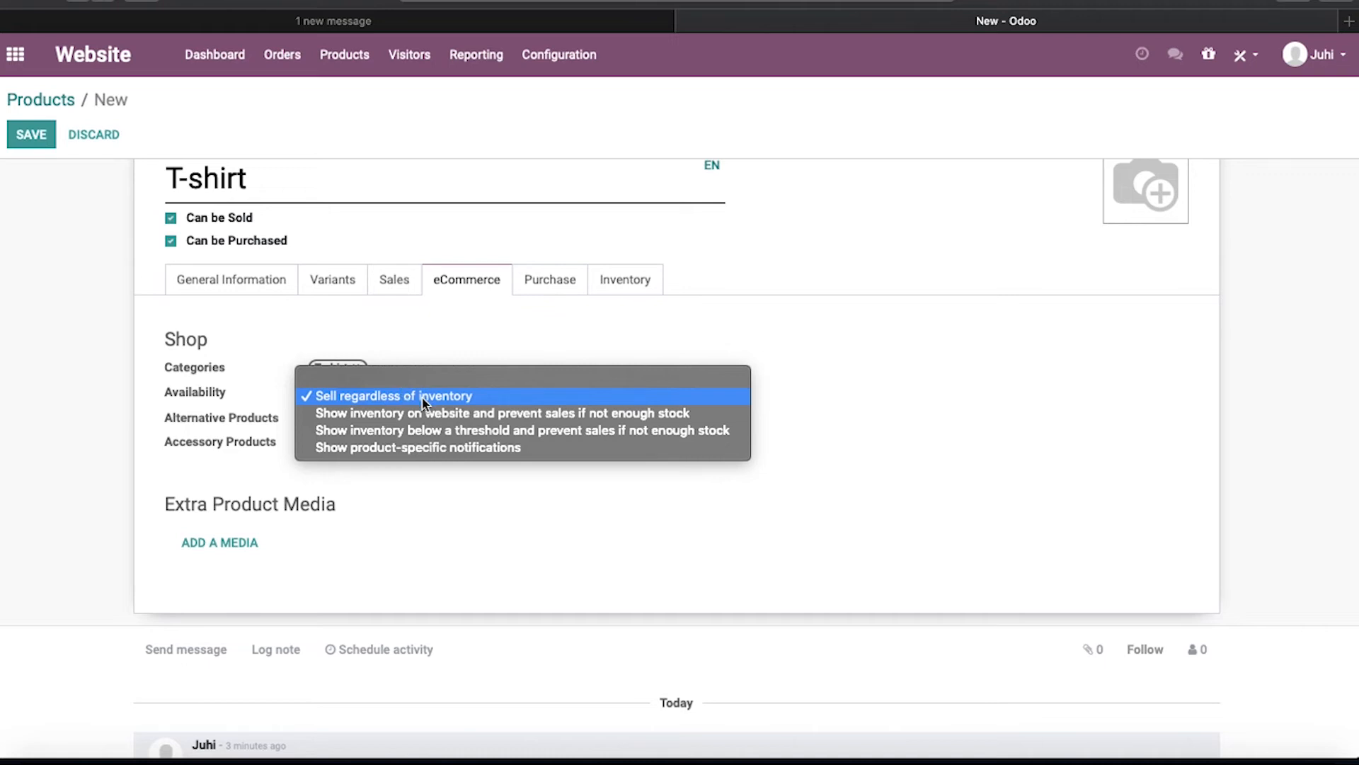
click(424, 403)
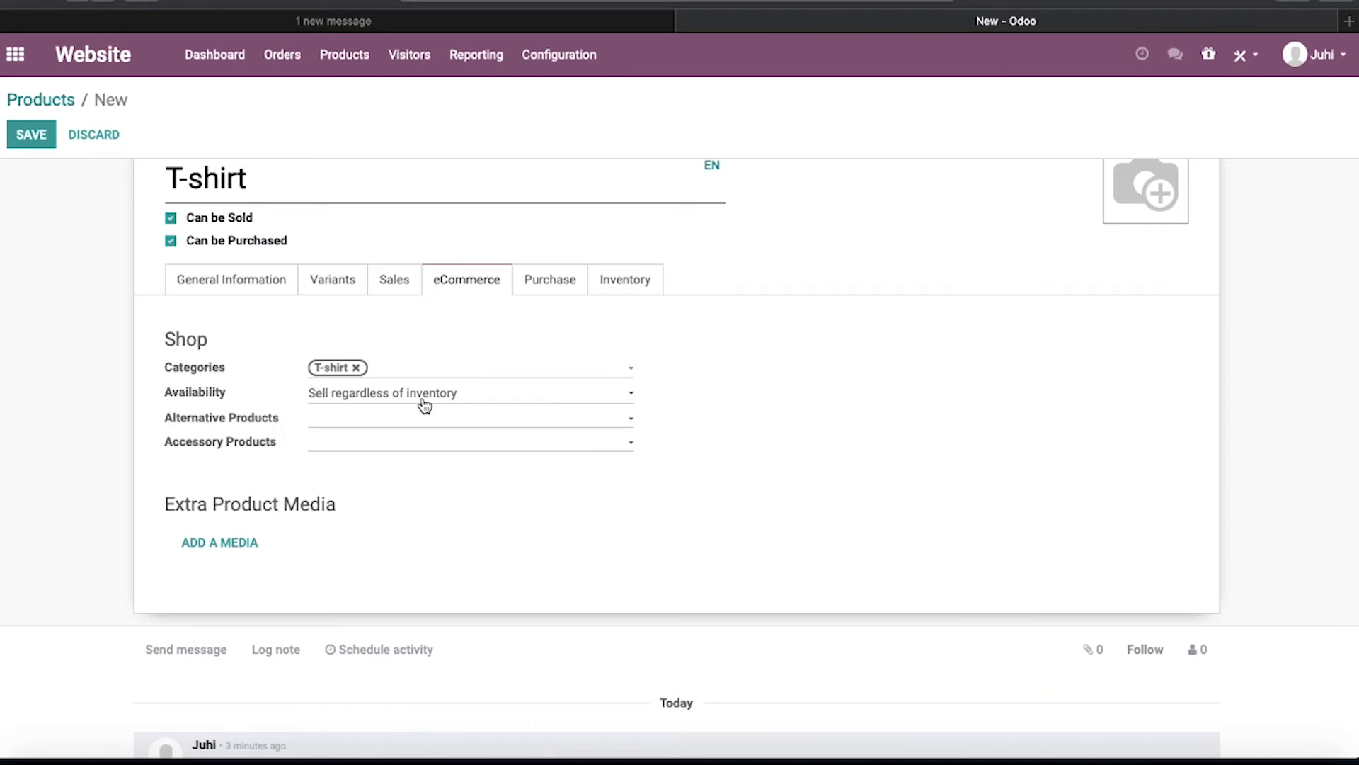
click(391, 422)
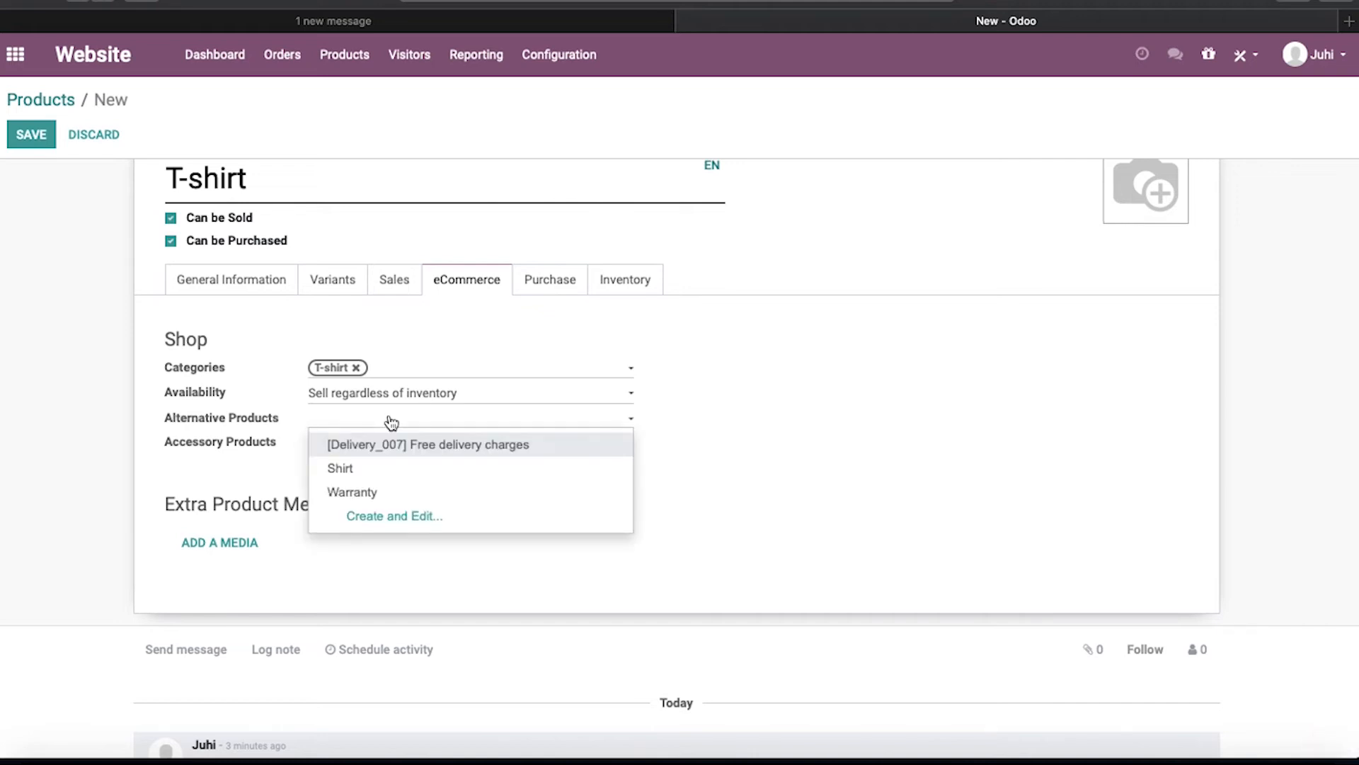
click(365, 472)
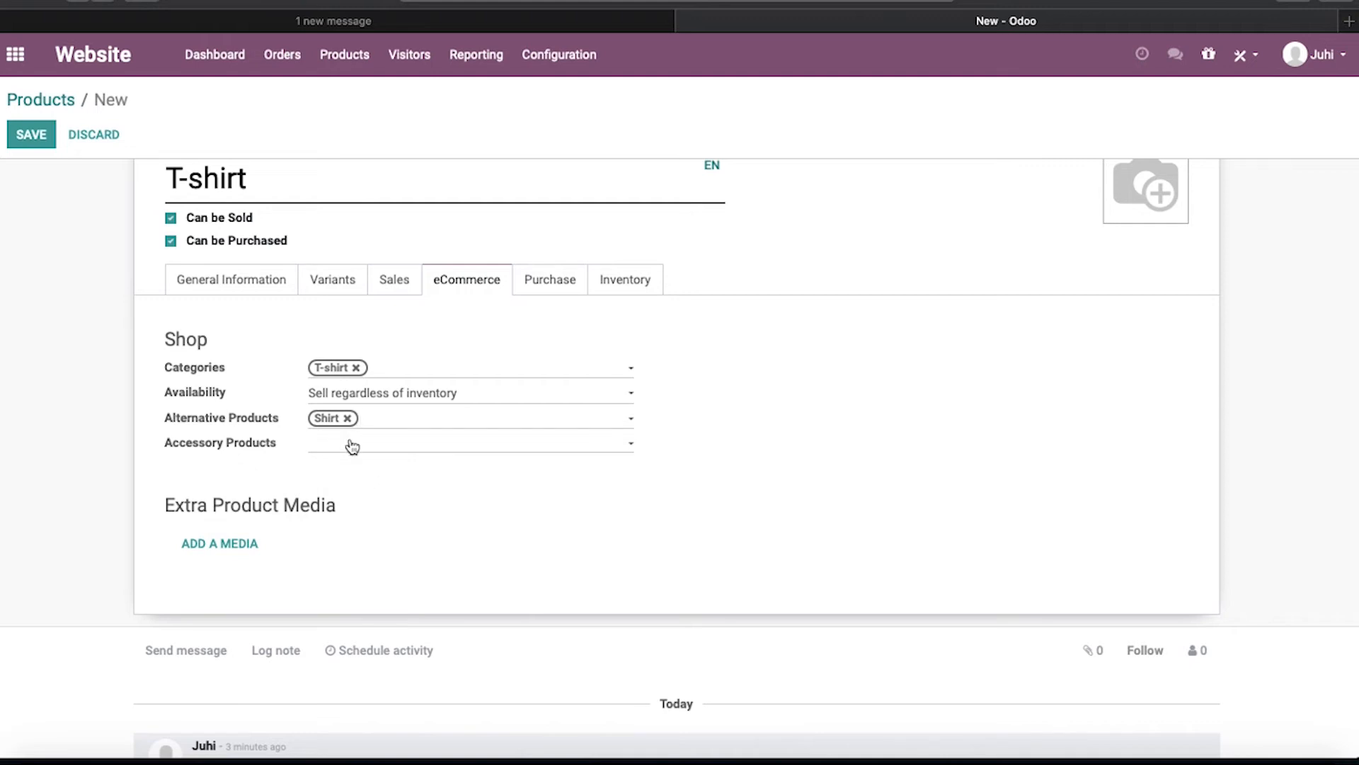
click(348, 444)
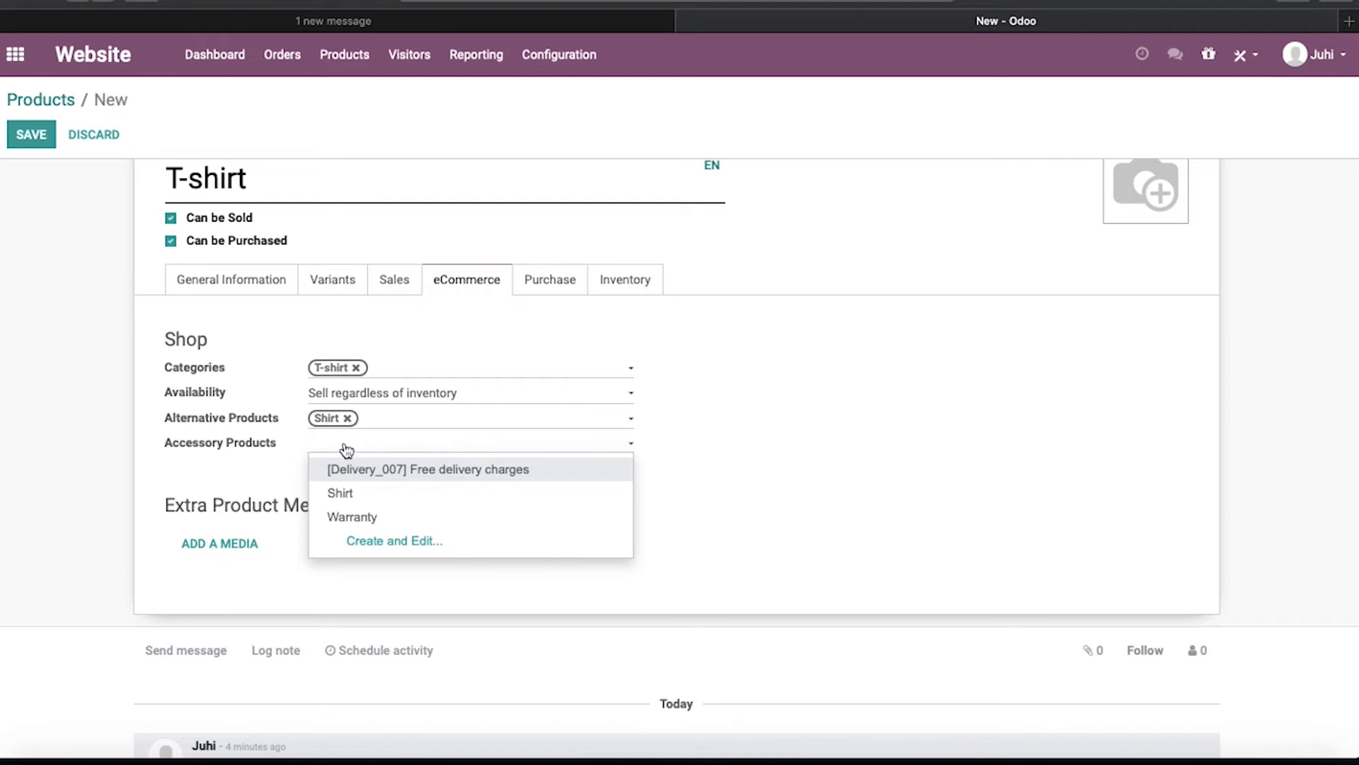
click(261, 463)
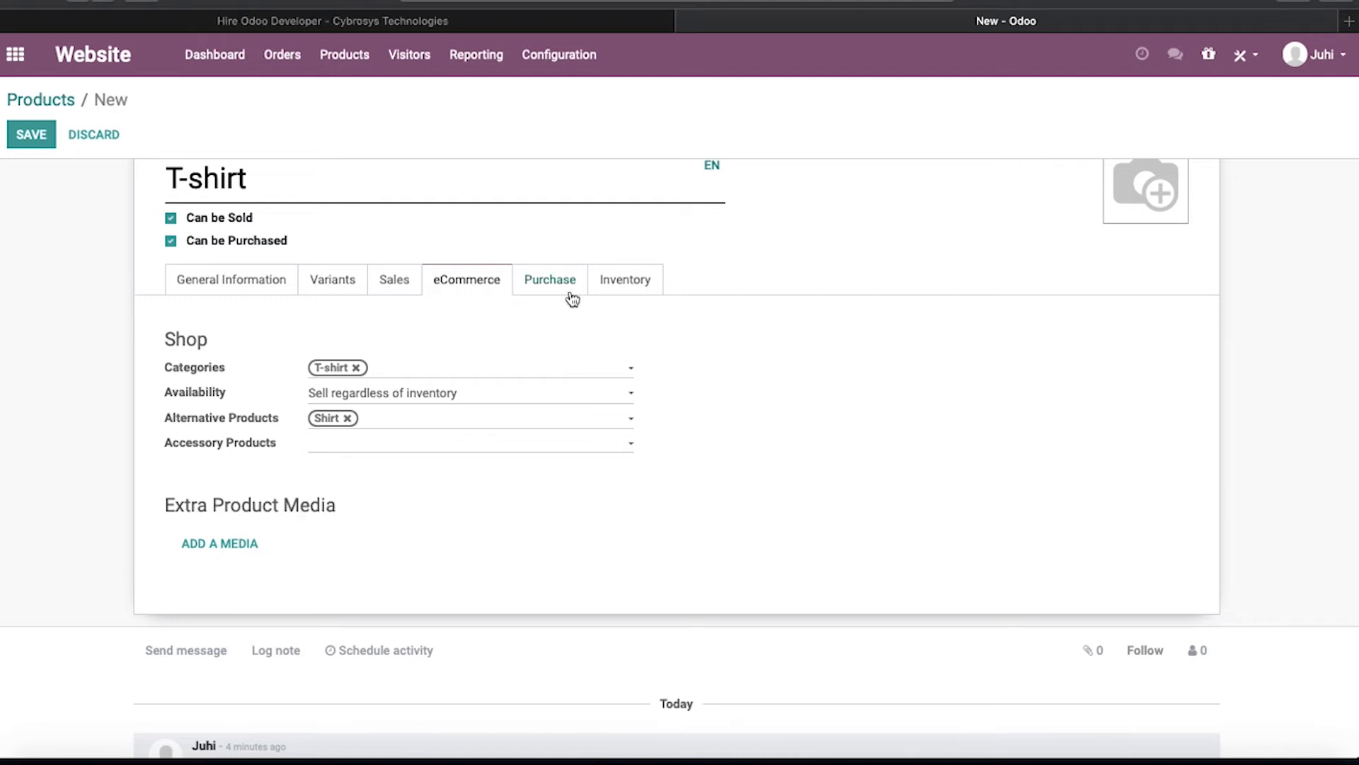
click(42, 140)
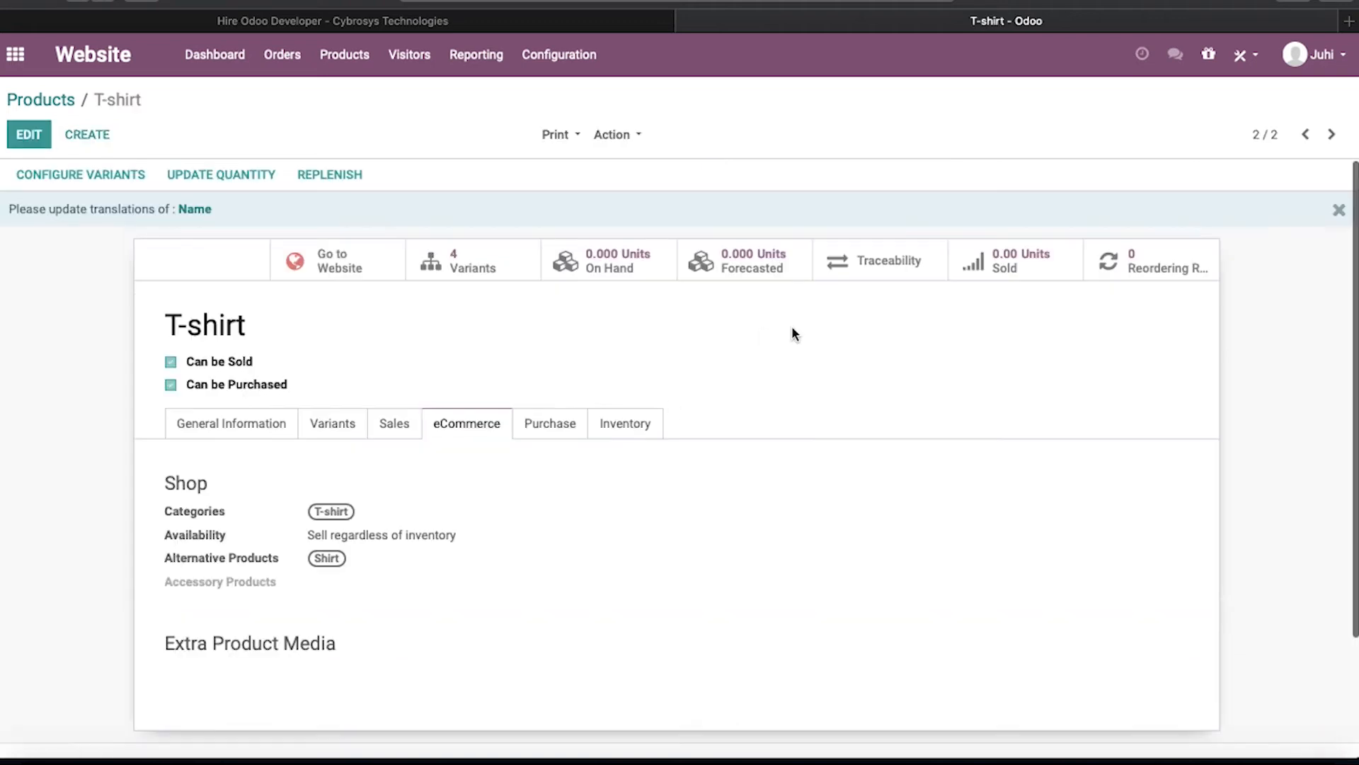
Step: Set the T-shirt's sales price to $50 and save the product
click(236, 423)
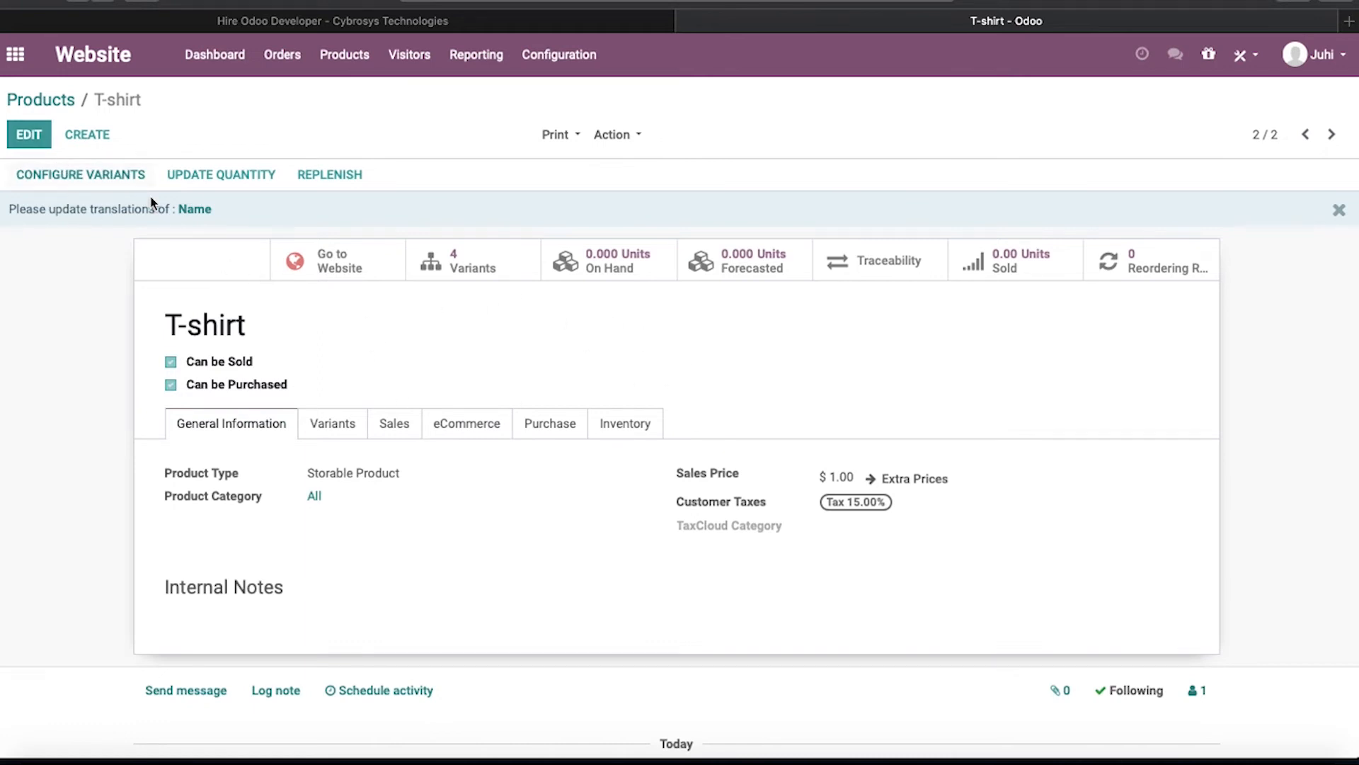
click(44, 139)
click(862, 498)
key(BackSpace)
key(BackSpace)
key(BackSpace)
key(BackSpace)
text(1)
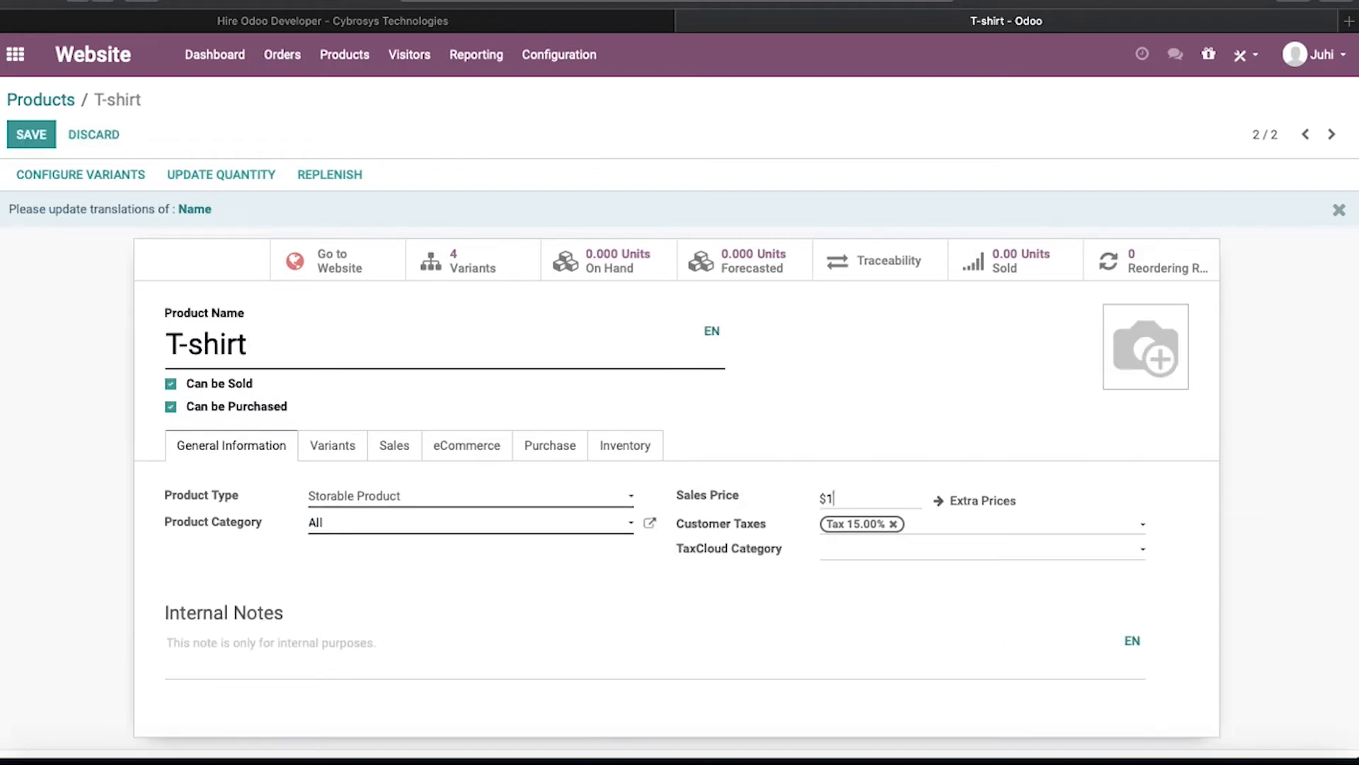
key(BackSpace)
text(50)
click(38, 142)
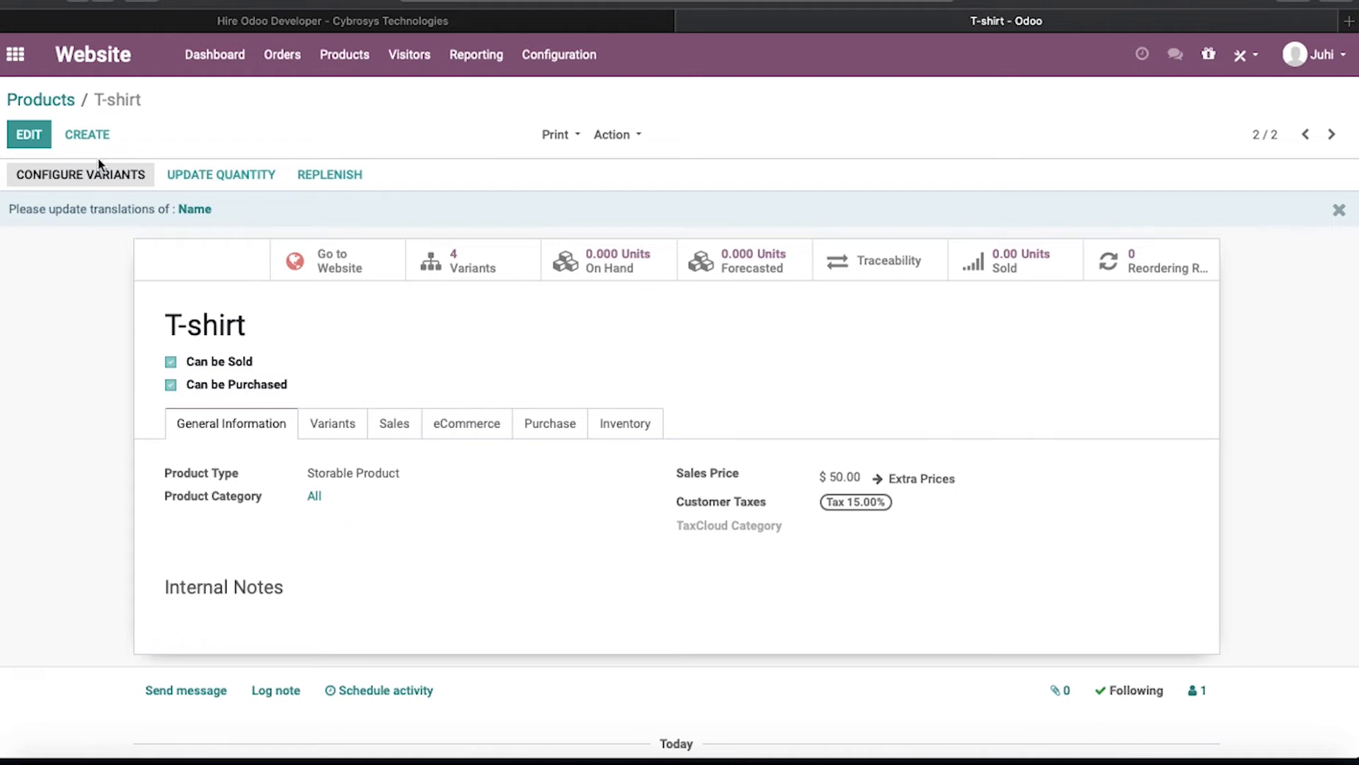
Step: Configure the T-shirt's Medium size variant value with an extra price of 10 and save it
click(89, 177)
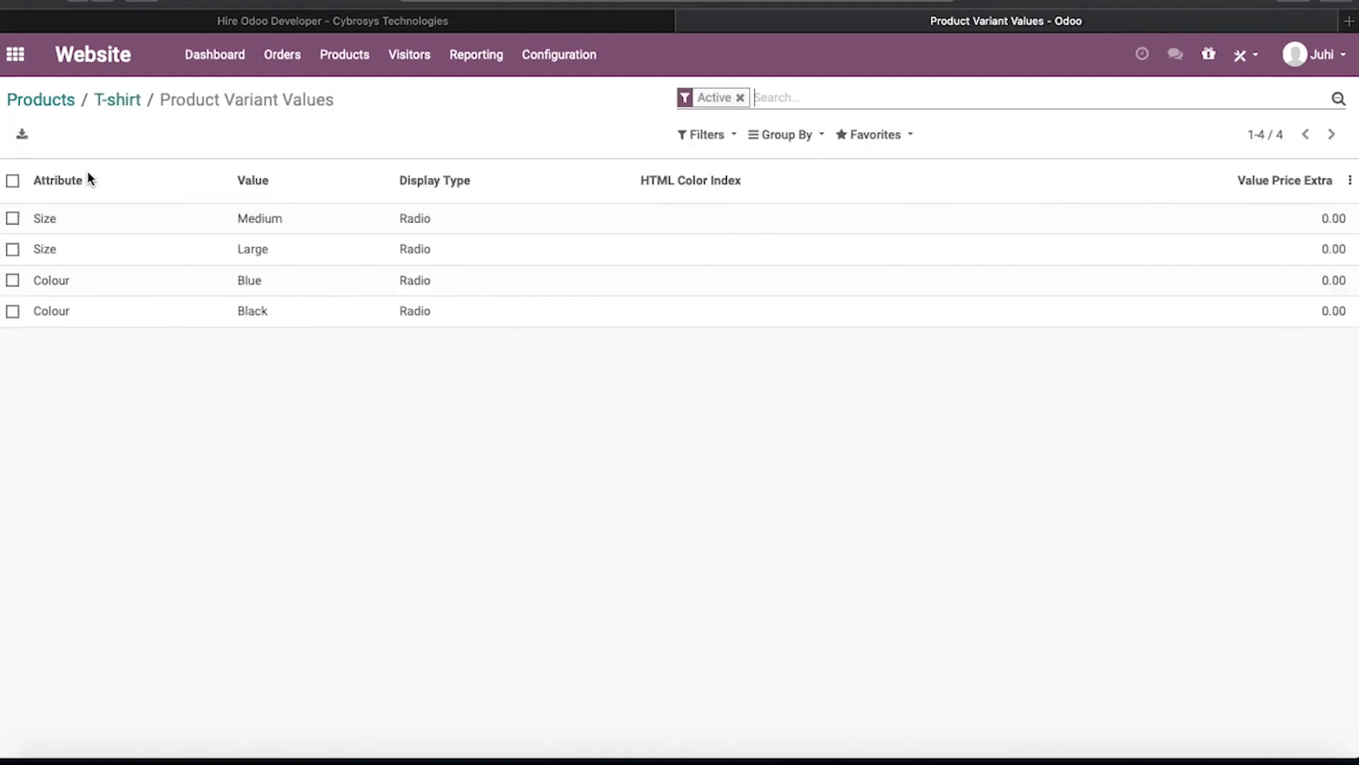
click(741, 98)
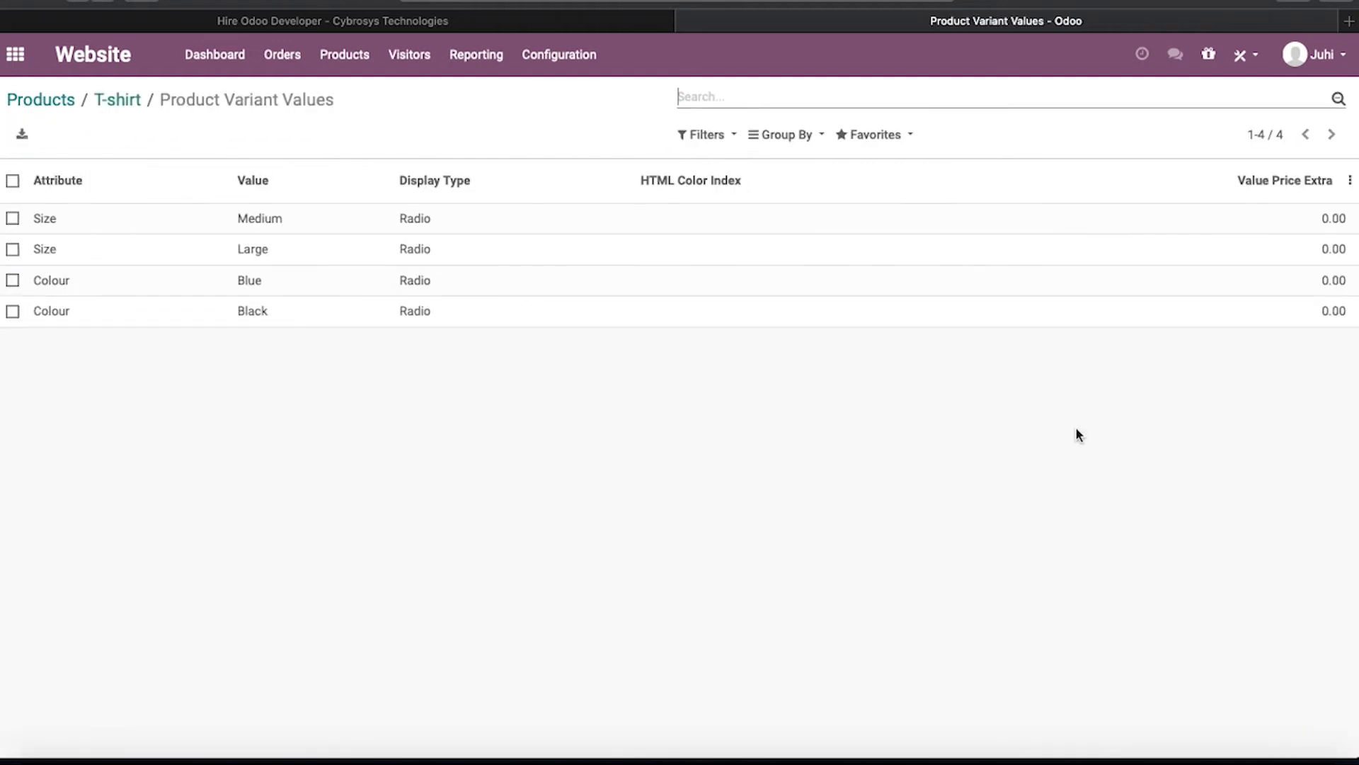
click(1337, 223)
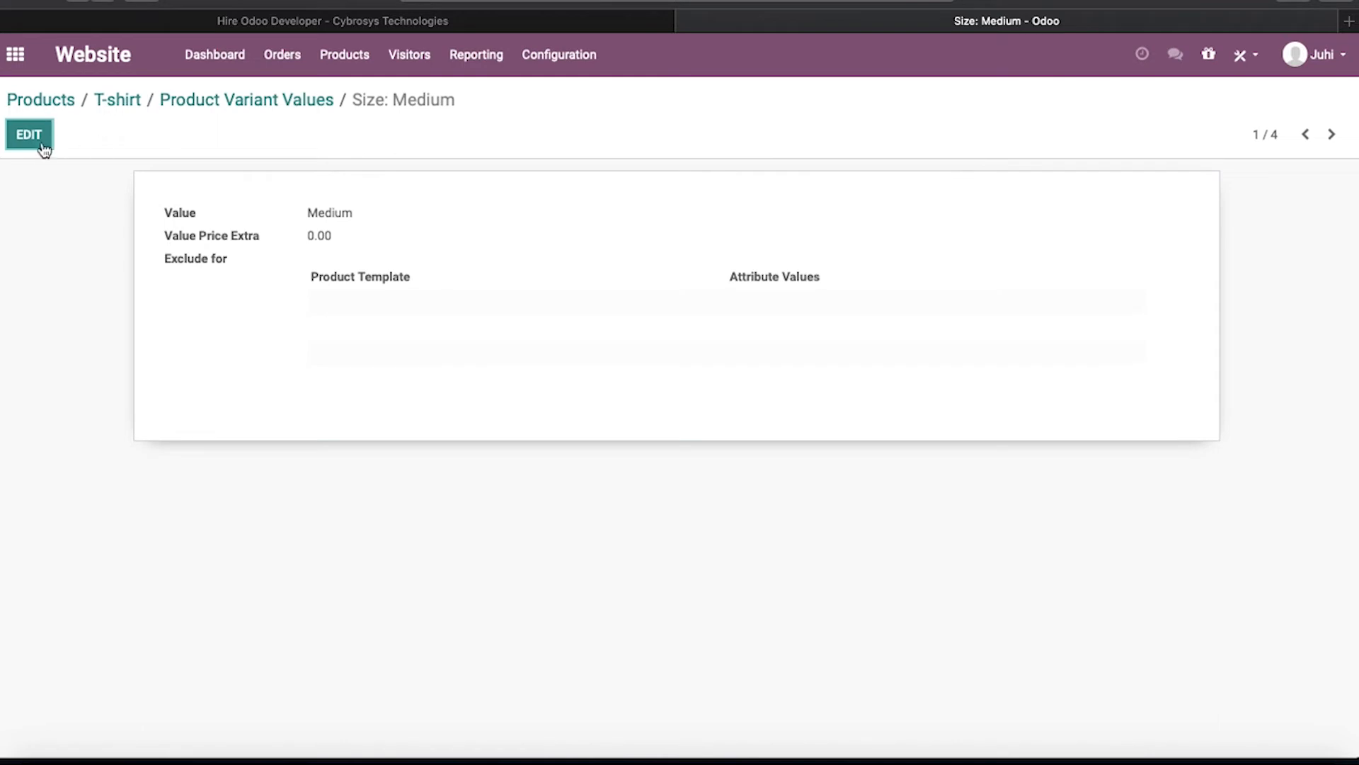
click(42, 145)
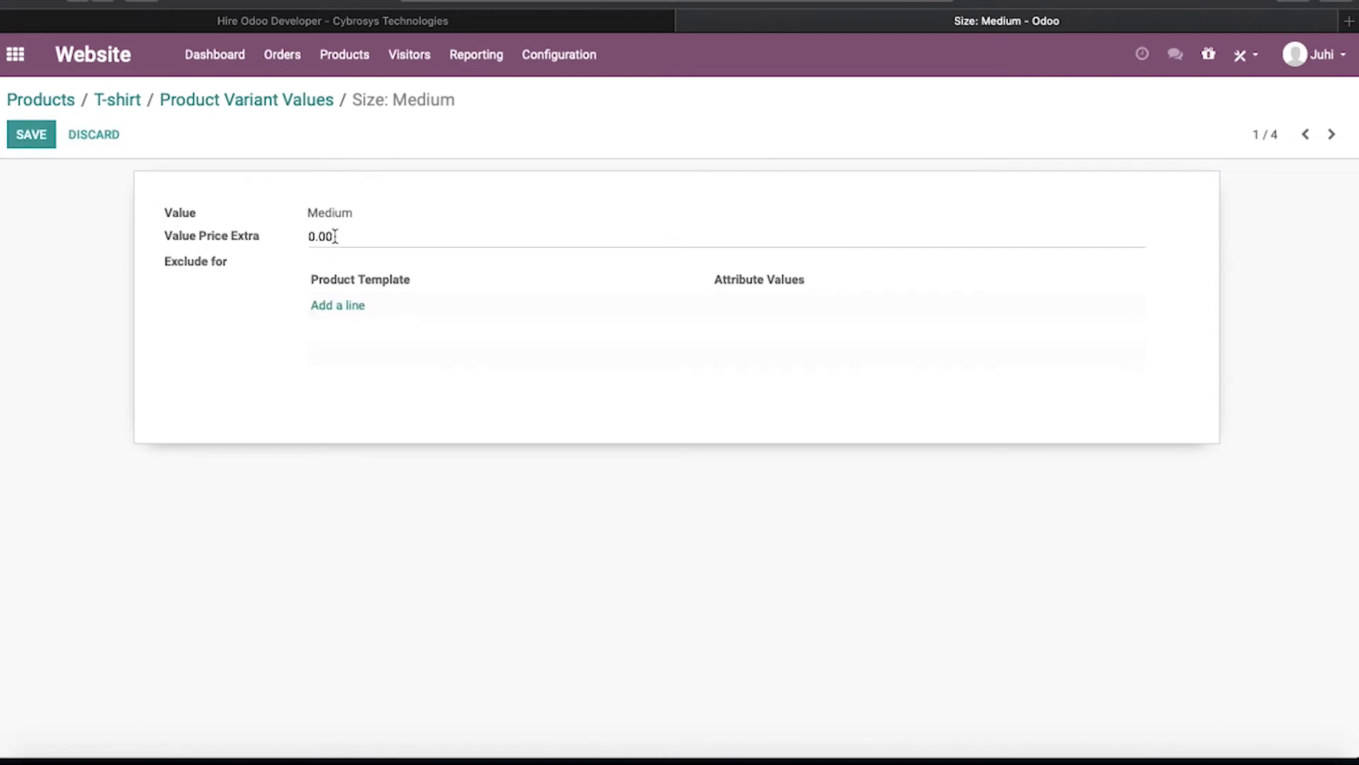
click(335, 236)
key(BackSpace)
key(BackSpace)
key(BackSpace)
key(BackSpace)
text(10)
click(36, 134)
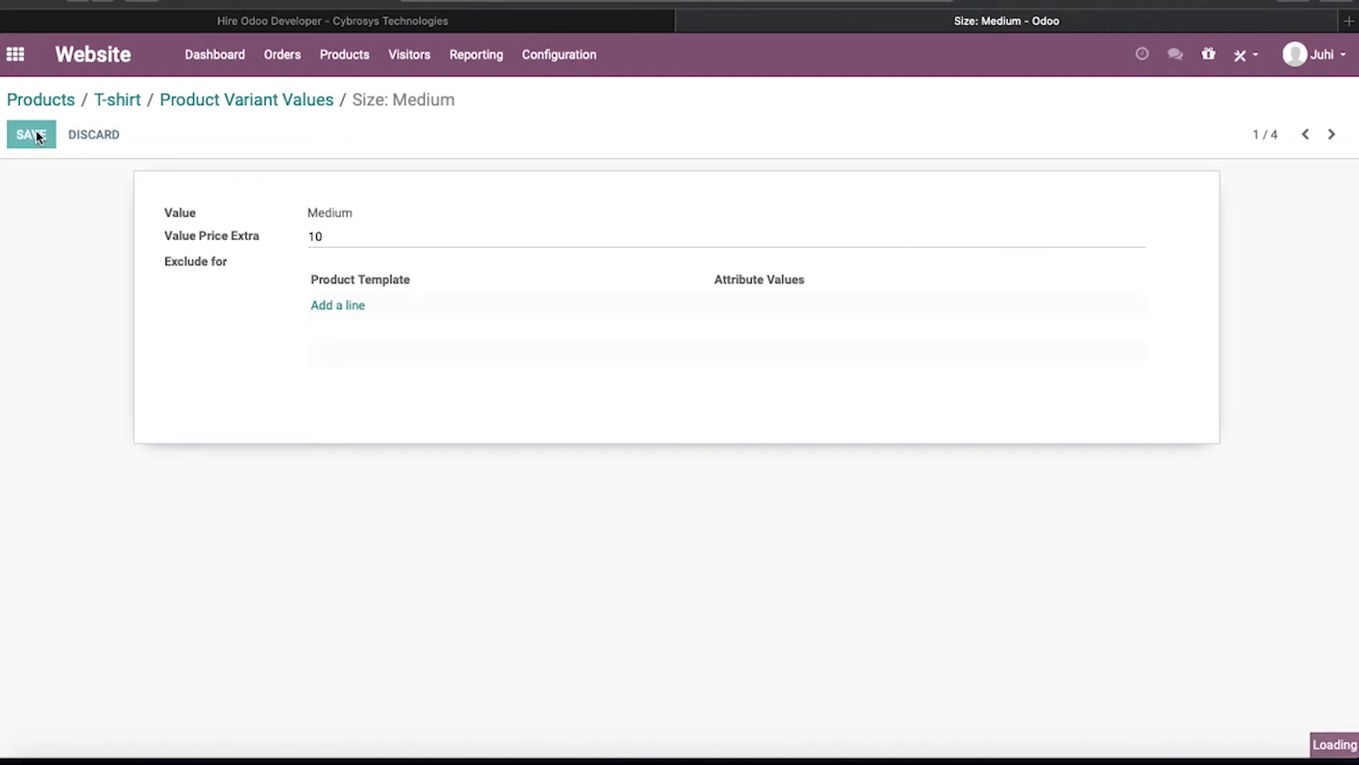
Step: Set the extra price of the Large size value to 15 and save it
click(252, 101)
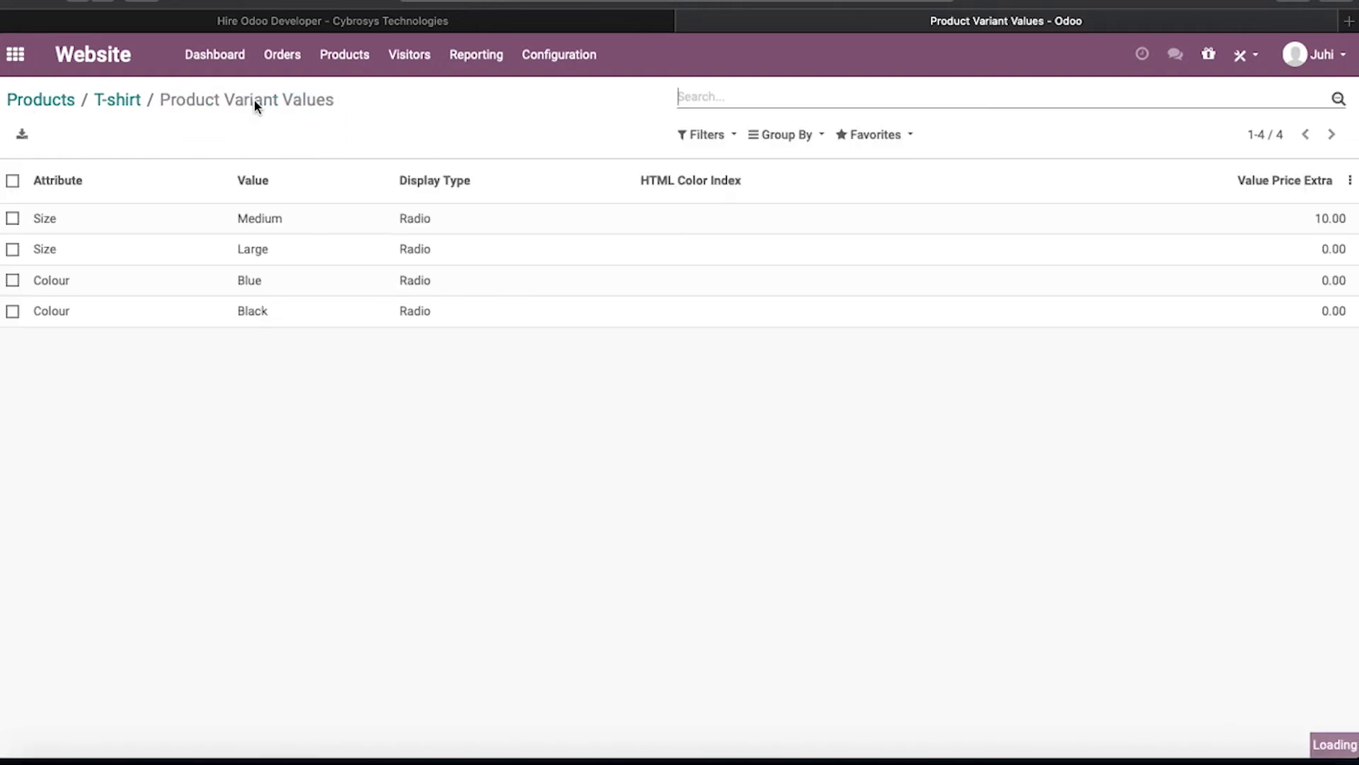
click(1340, 249)
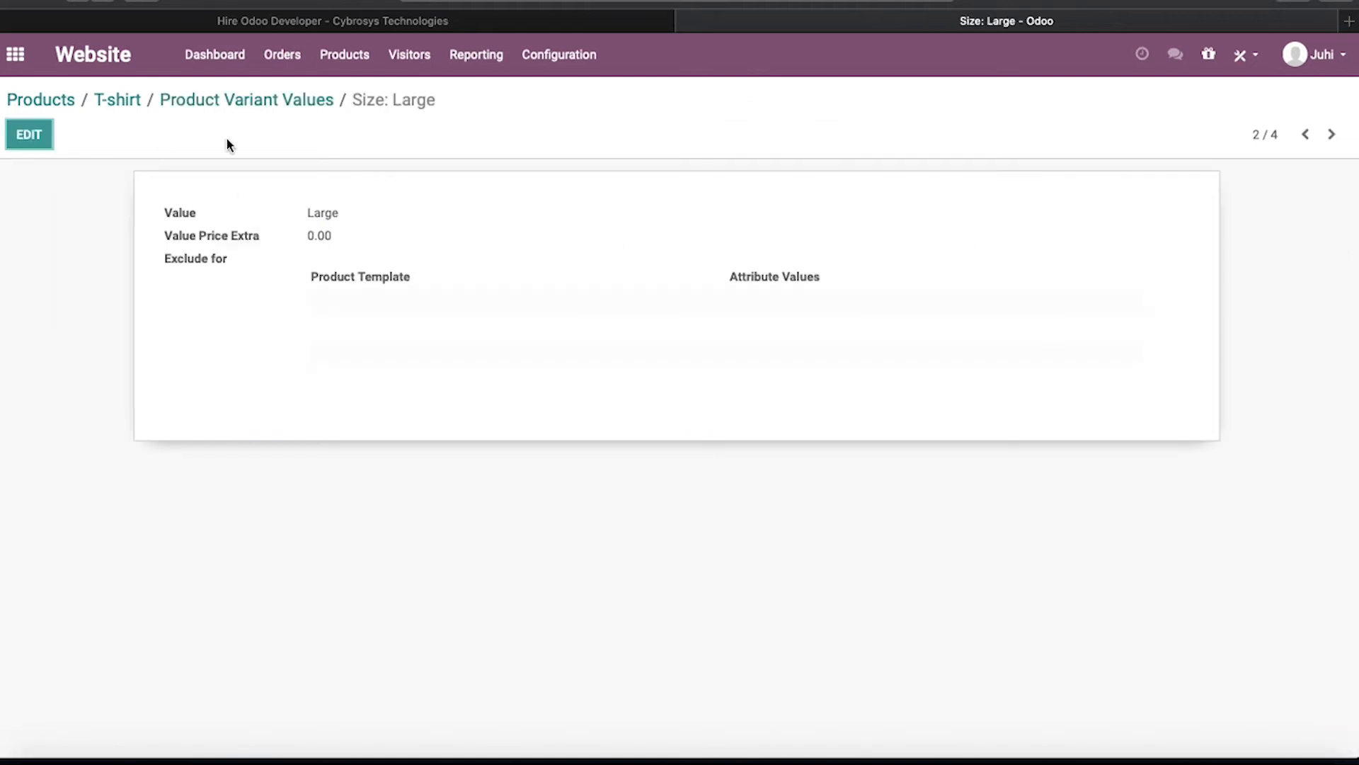
click(29, 135)
key(BackSpace)
key(BackSpace)
key(BackSpace)
key(BackSpace)
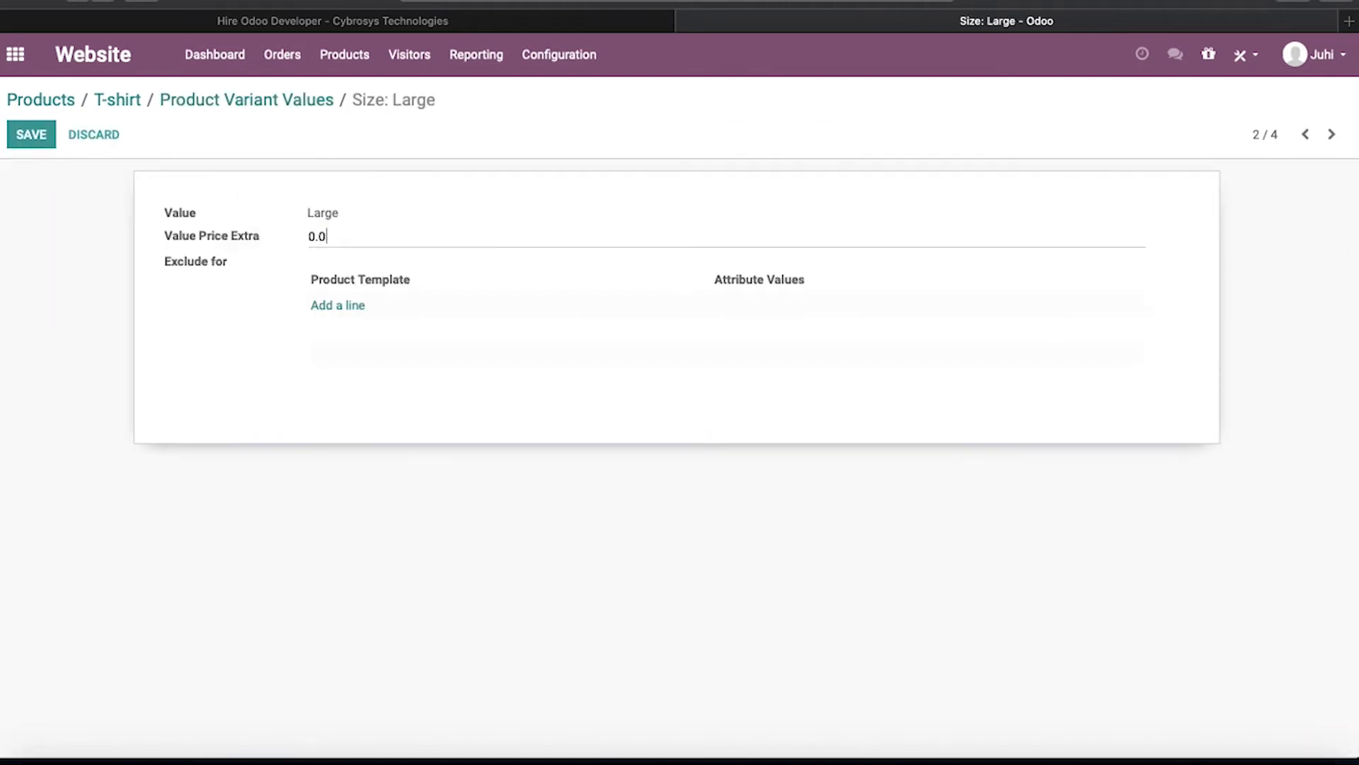
text(15)
click(31, 134)
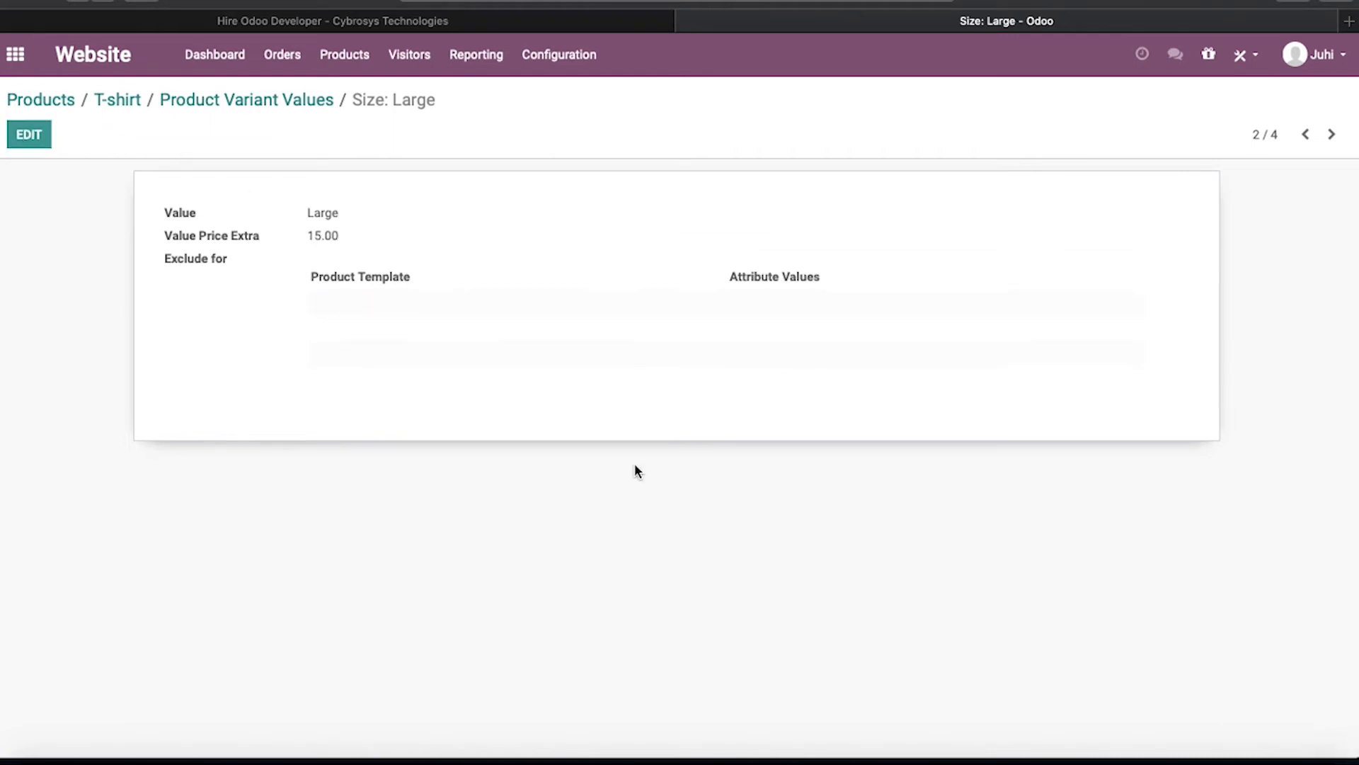
Step: Set the extra price of the Blue colour value to 25 and save it
click(253, 106)
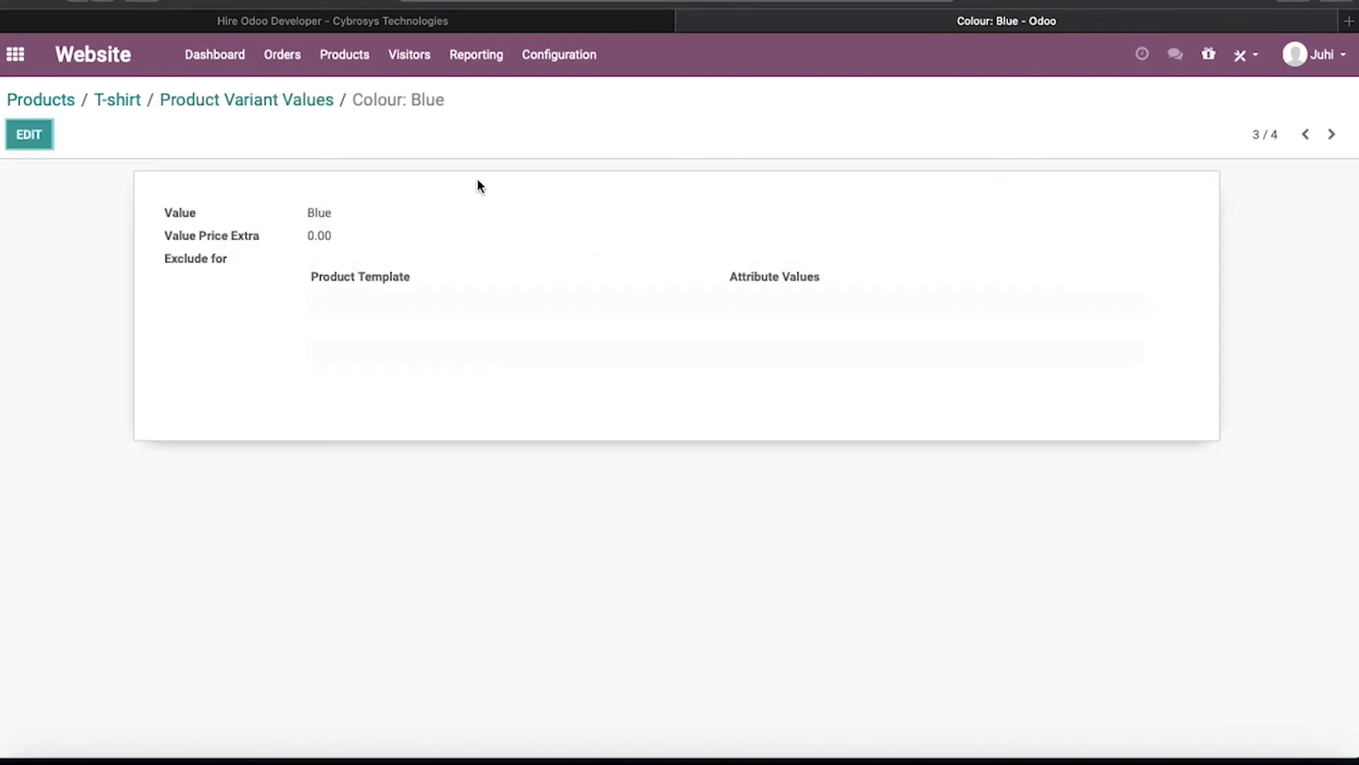
click(329, 233)
click(31, 138)
click(315, 236)
key(BackSpace)
key(BackSpace)
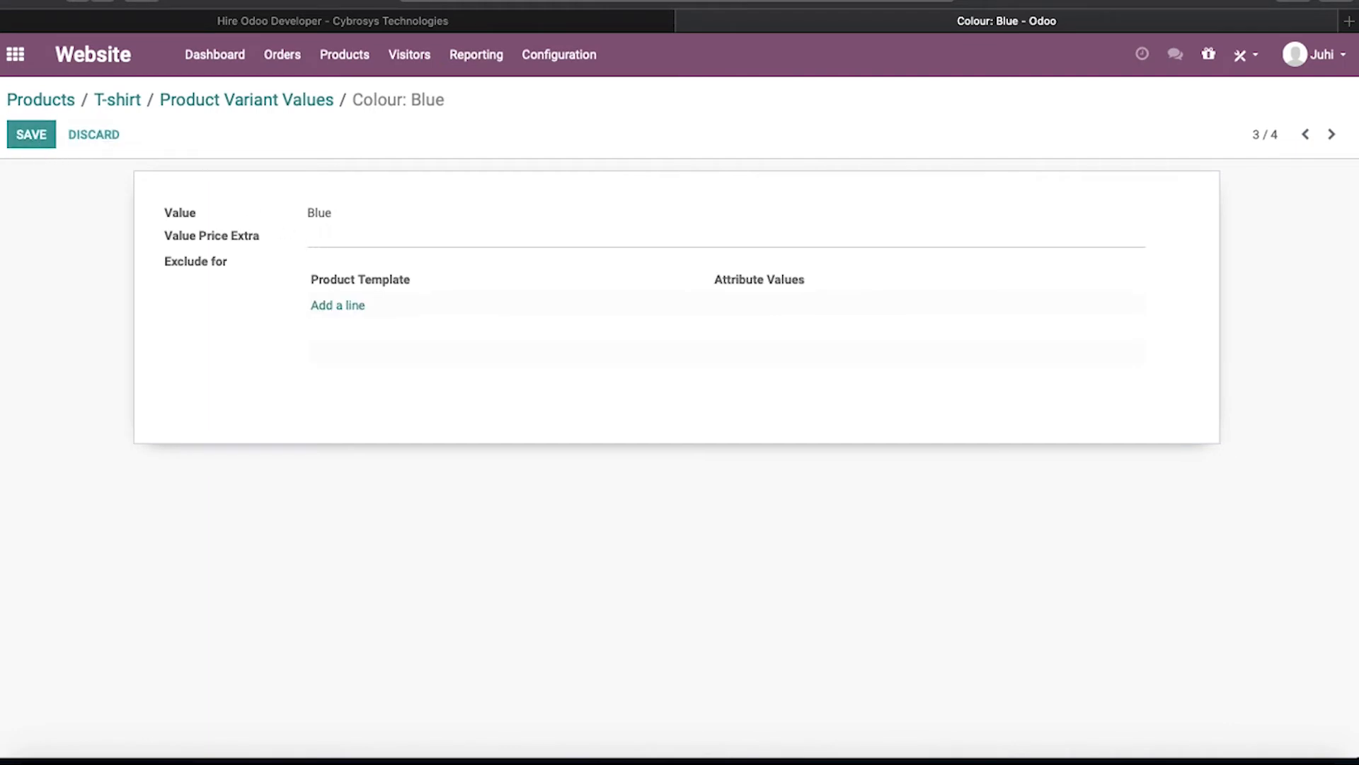
text(25)
click(32, 135)
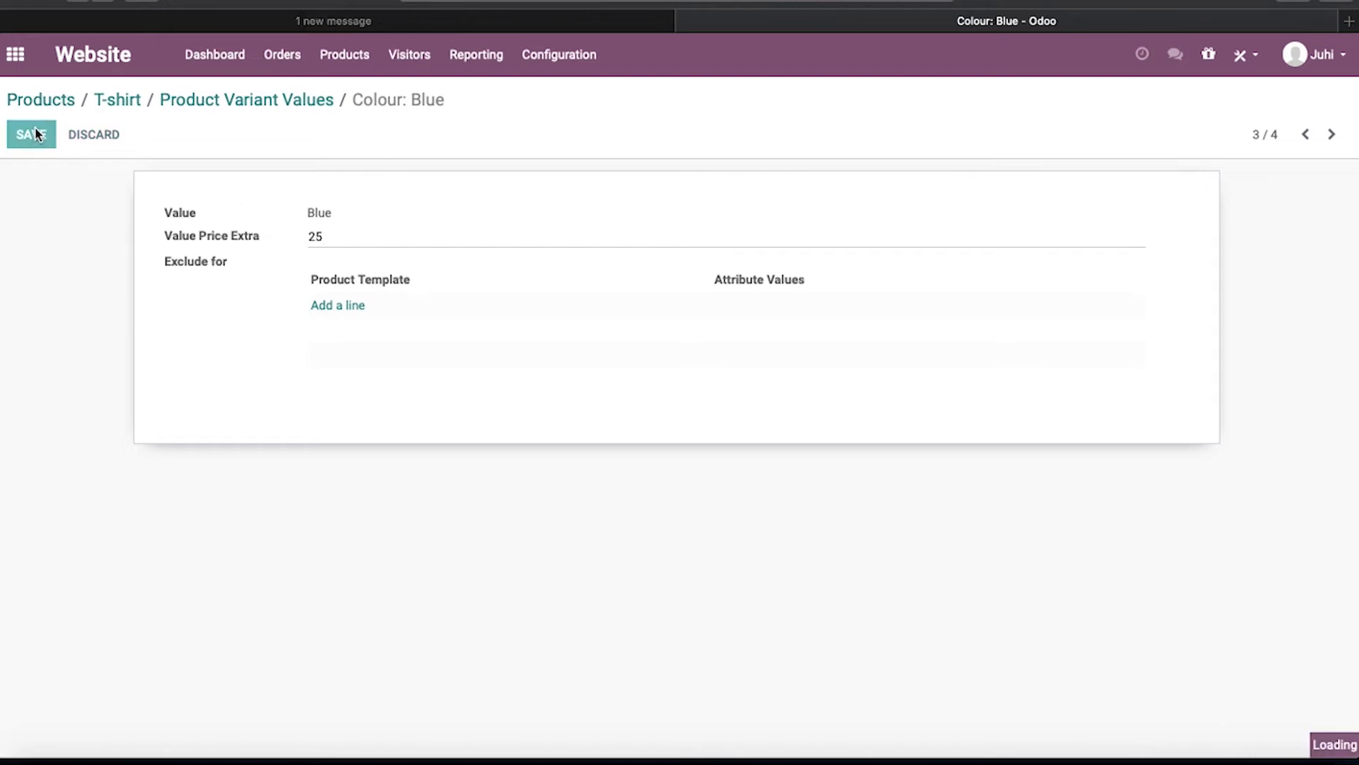
Step: Set the extra price of the Black colour value to 22 and save it
click(295, 101)
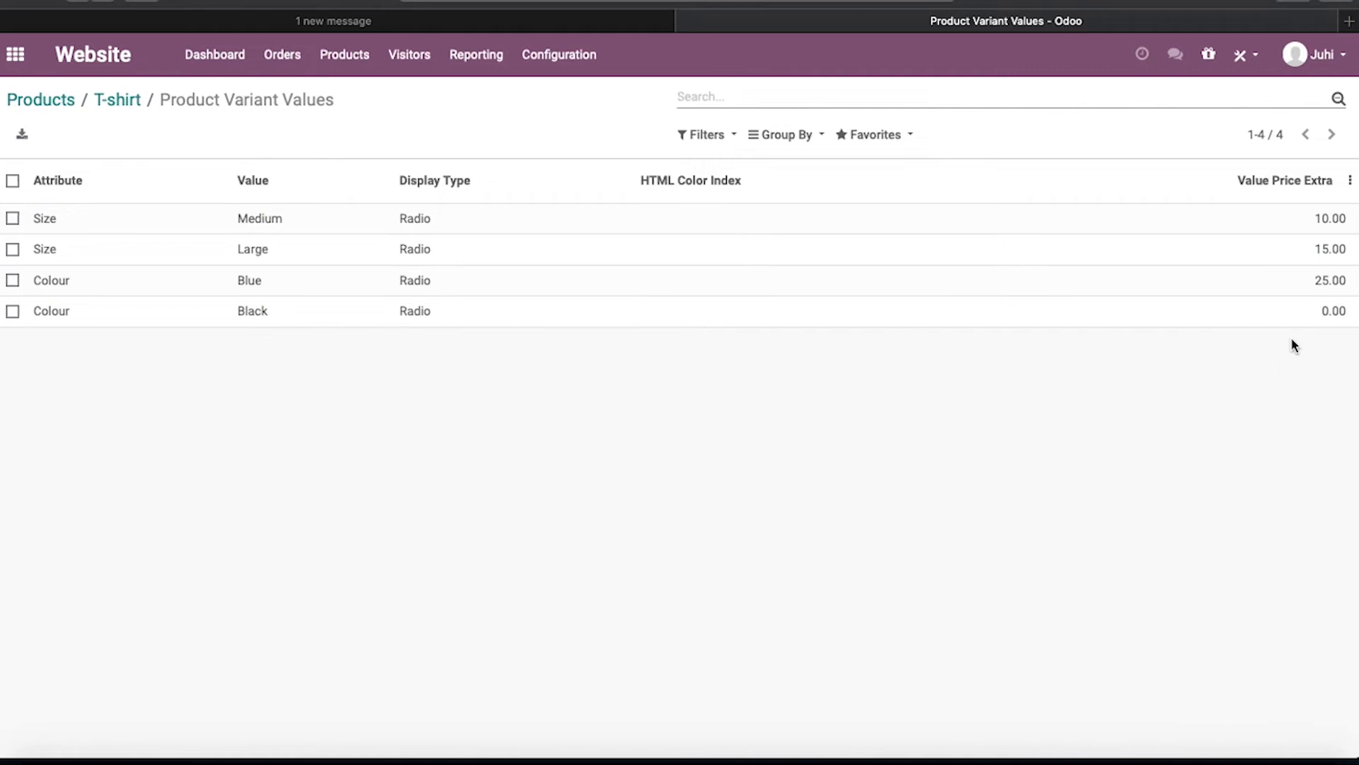
click(1342, 311)
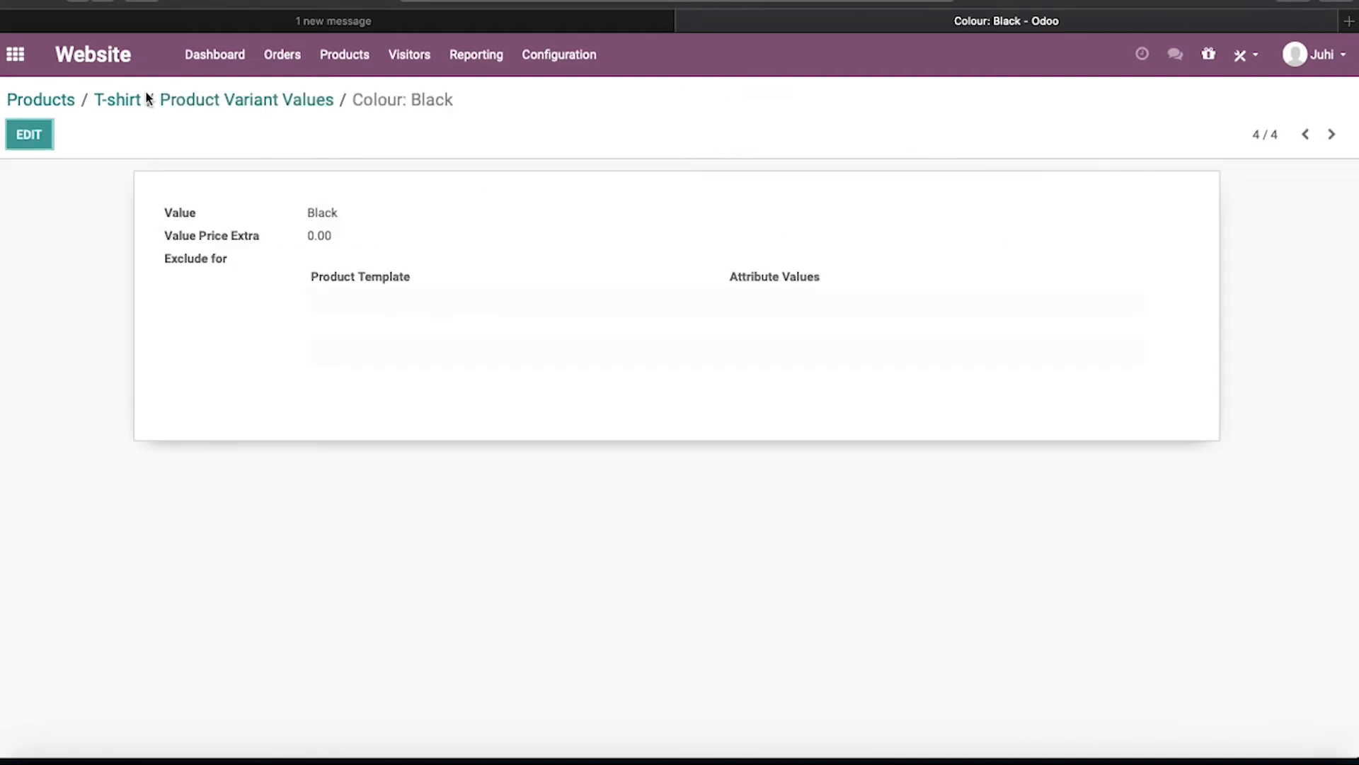
click(30, 137)
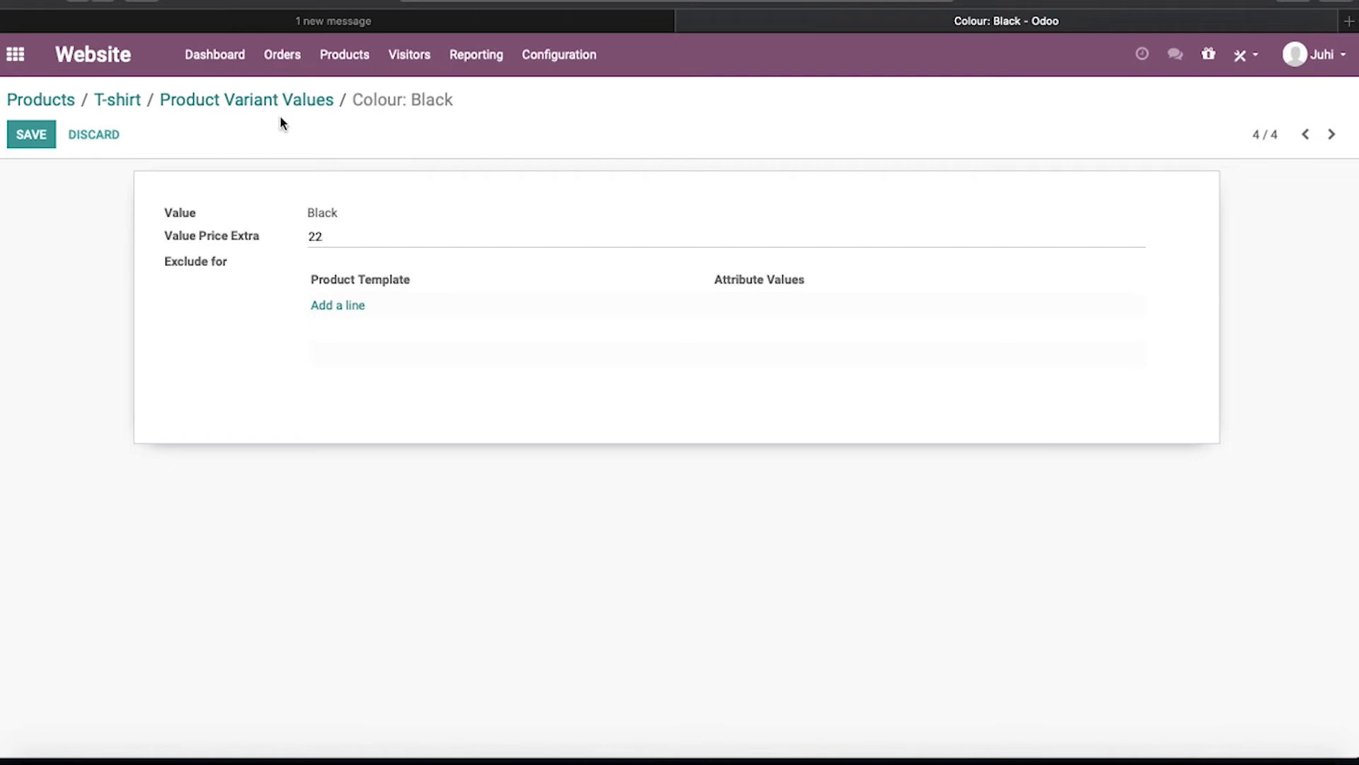
click(28, 133)
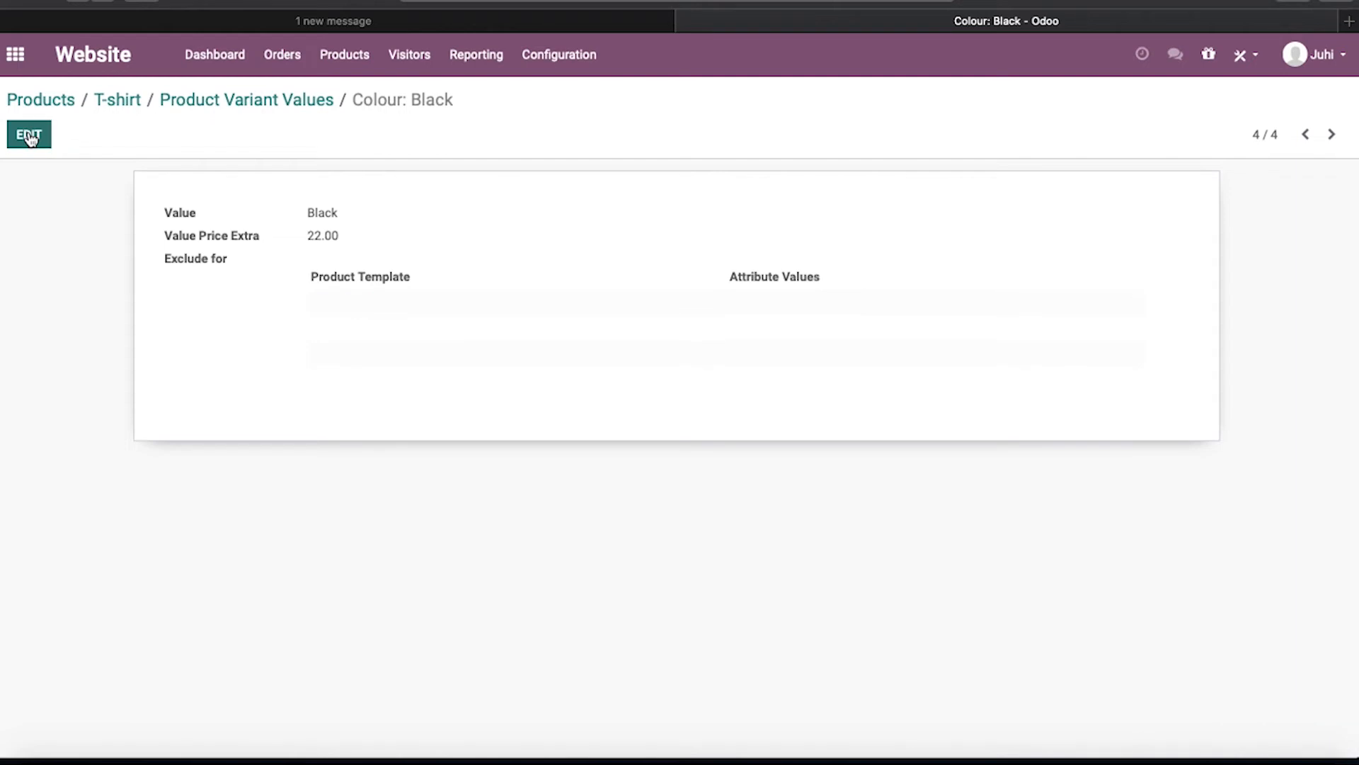
Step: Review the variant values list and the Medium size's settings, and return to the T-shirt product page
click(291, 100)
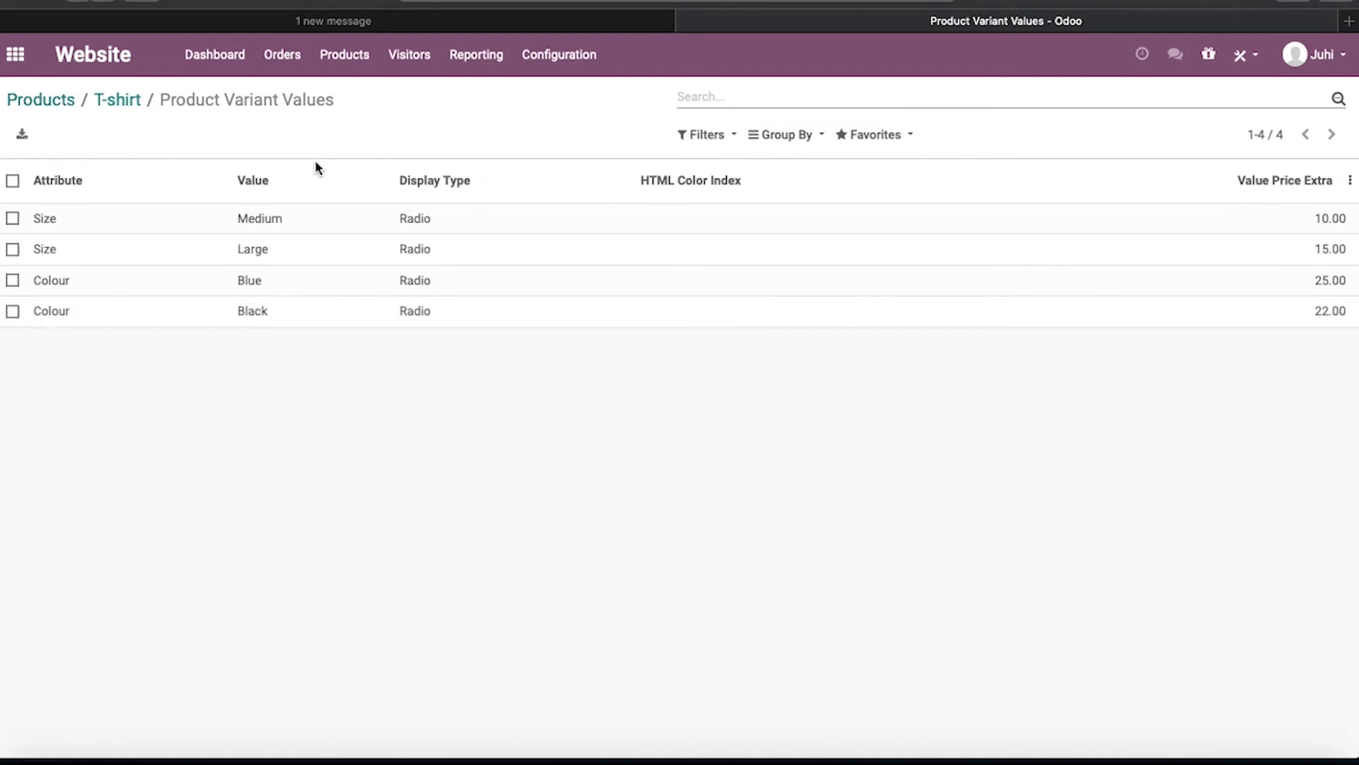
click(270, 222)
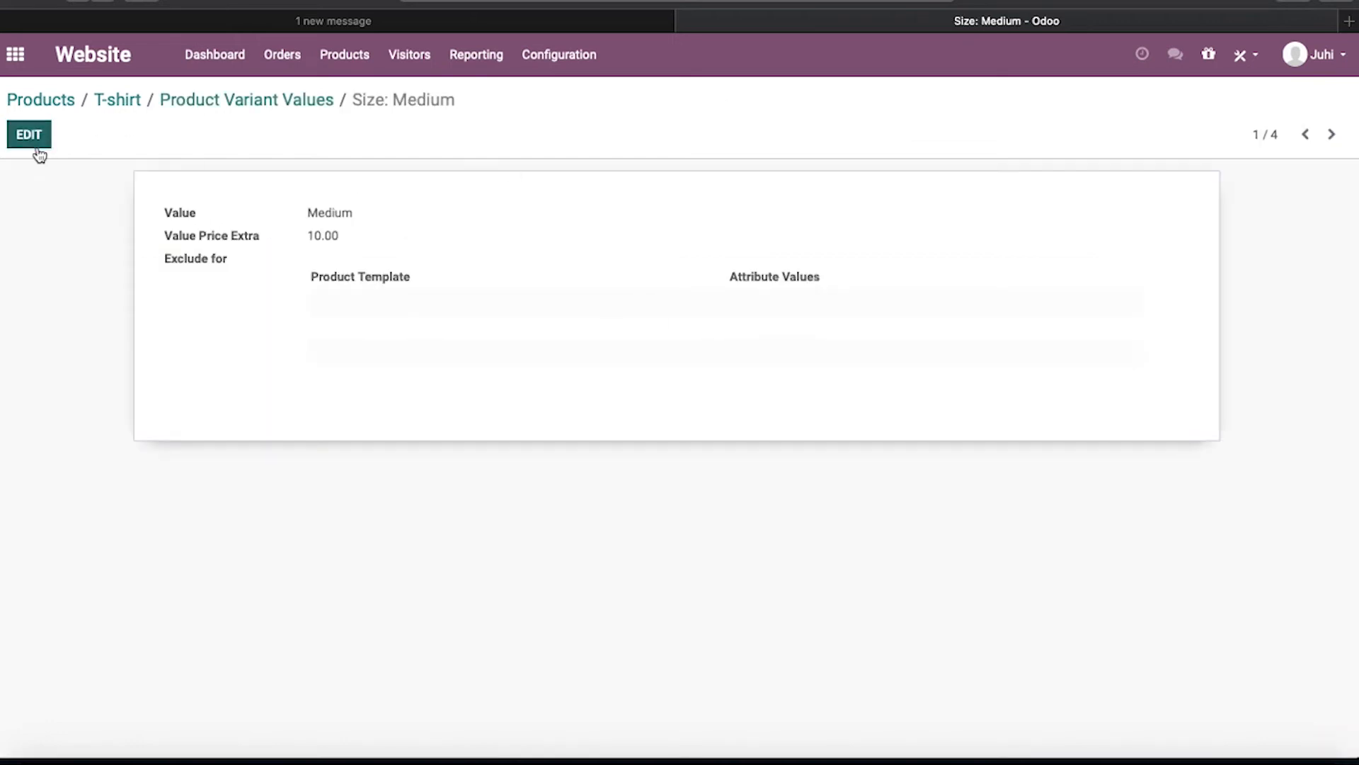
click(35, 145)
click(243, 100)
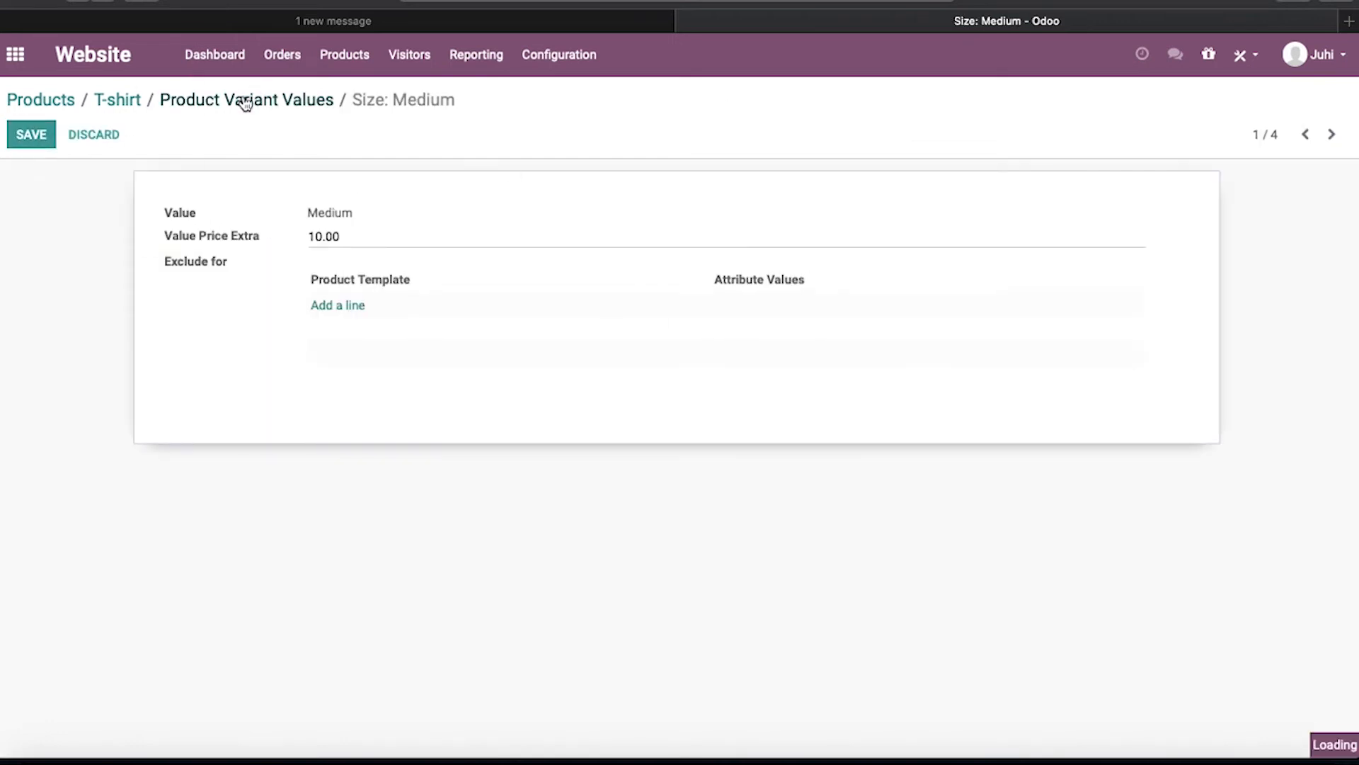
click(134, 105)
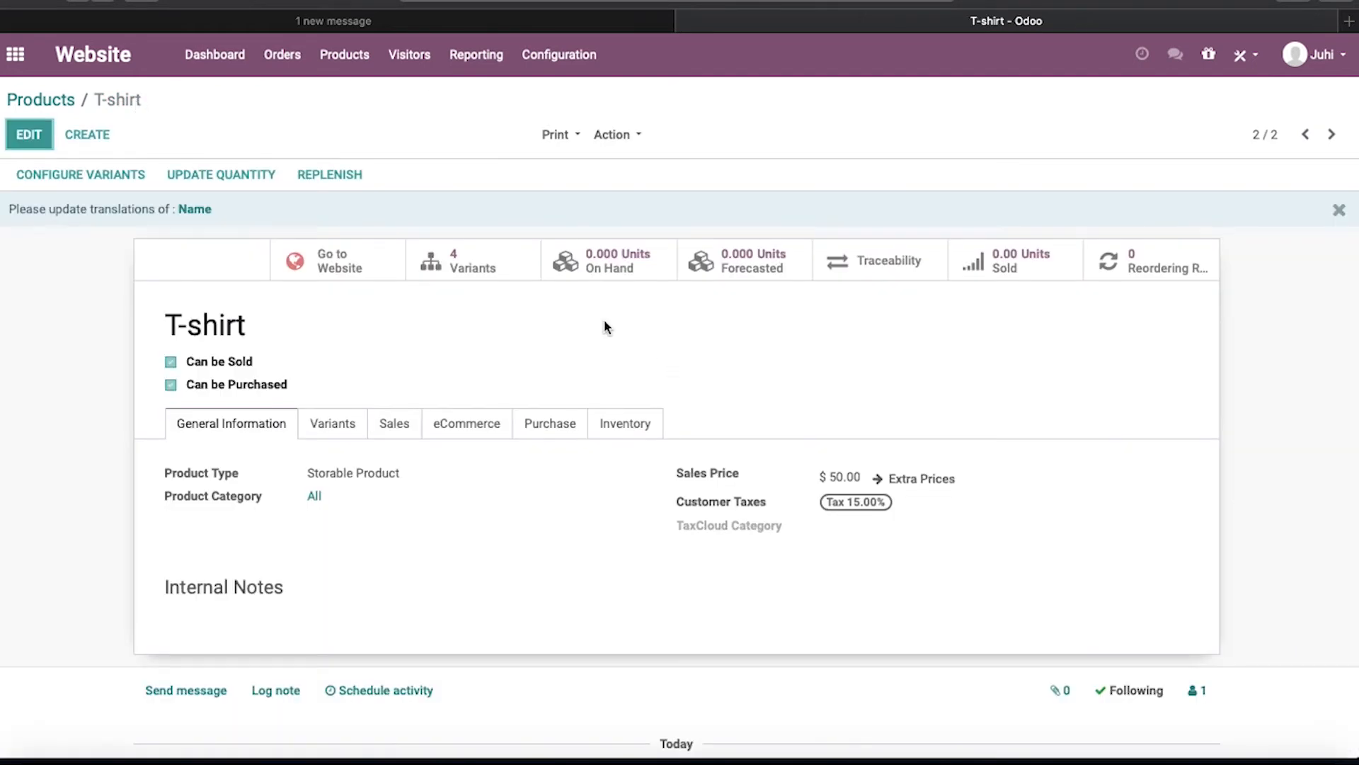
Step: Review the T-shirt's variants, try the Published filter across all product variants, clear it and return to the T-shirt product
click(525, 261)
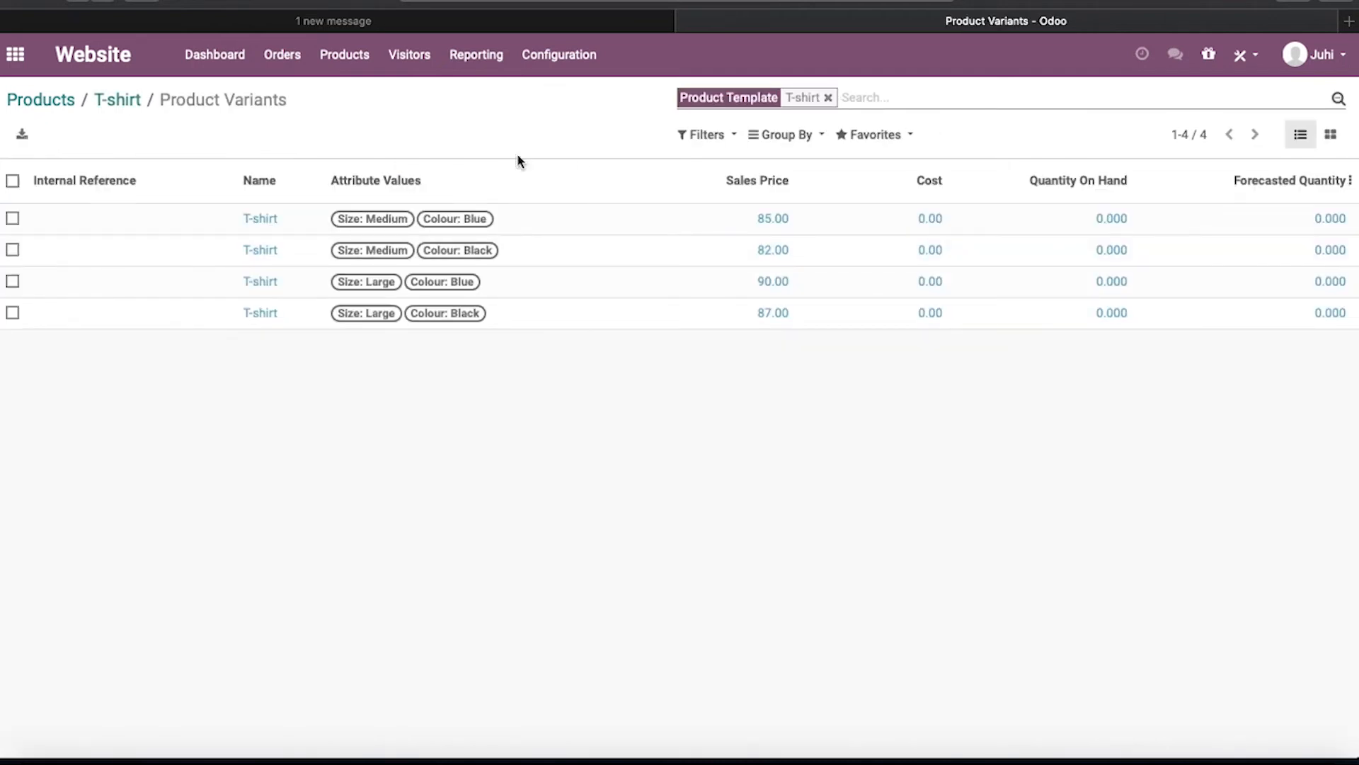
click(828, 99)
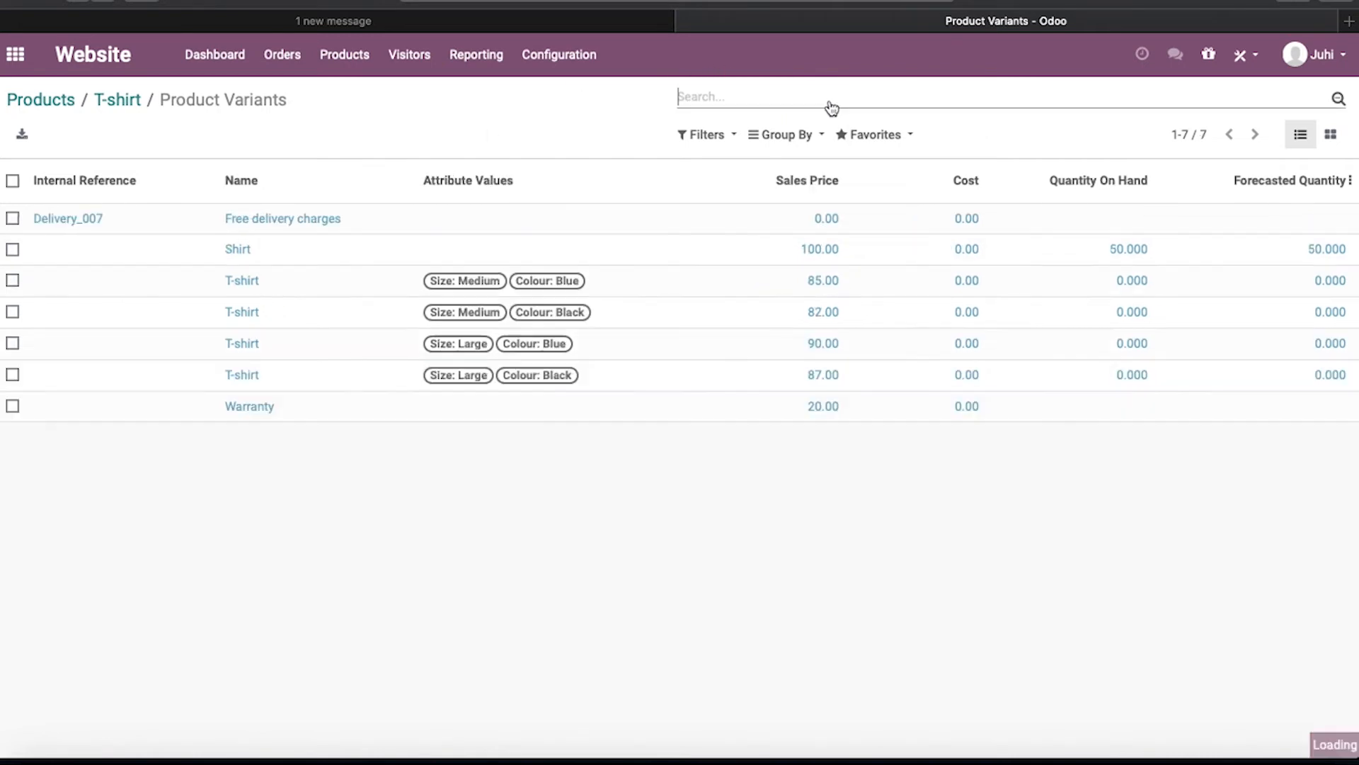
click(740, 146)
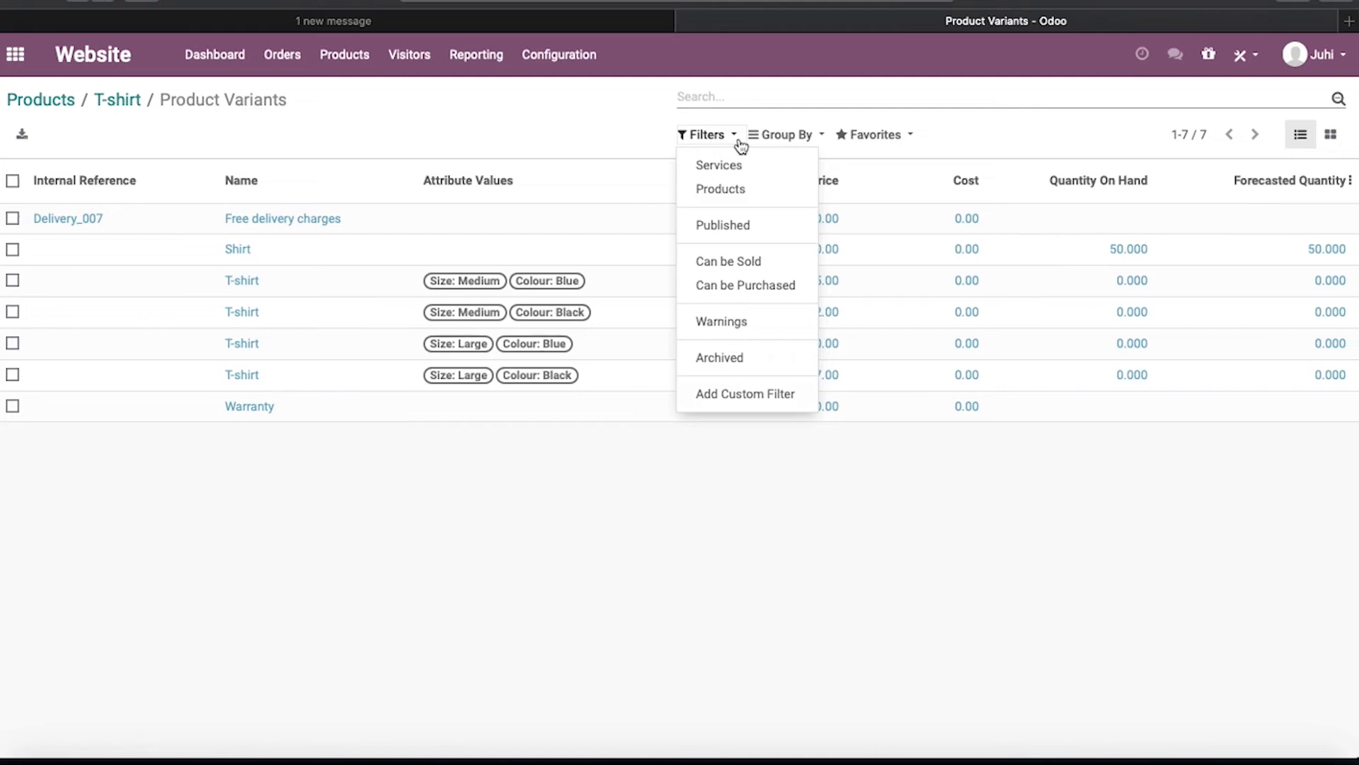
click(736, 224)
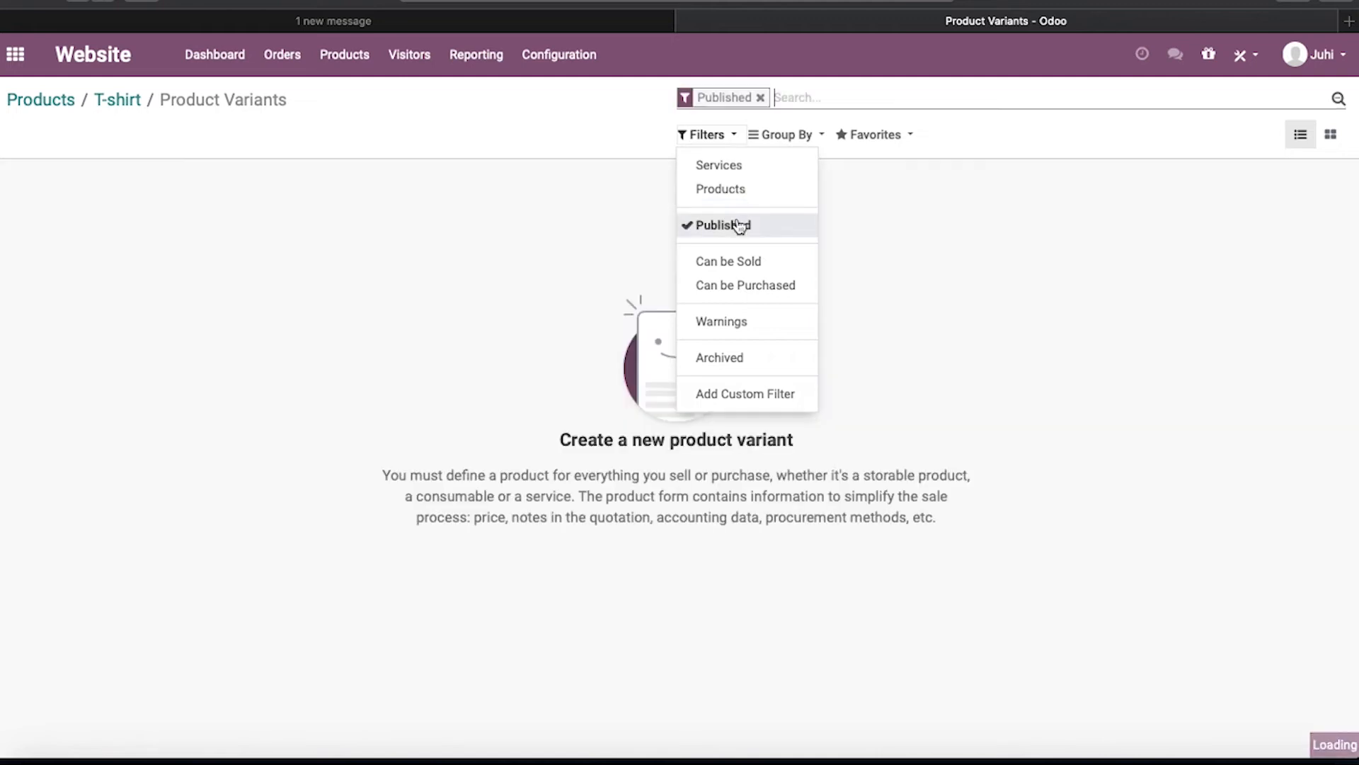
click(855, 223)
click(760, 98)
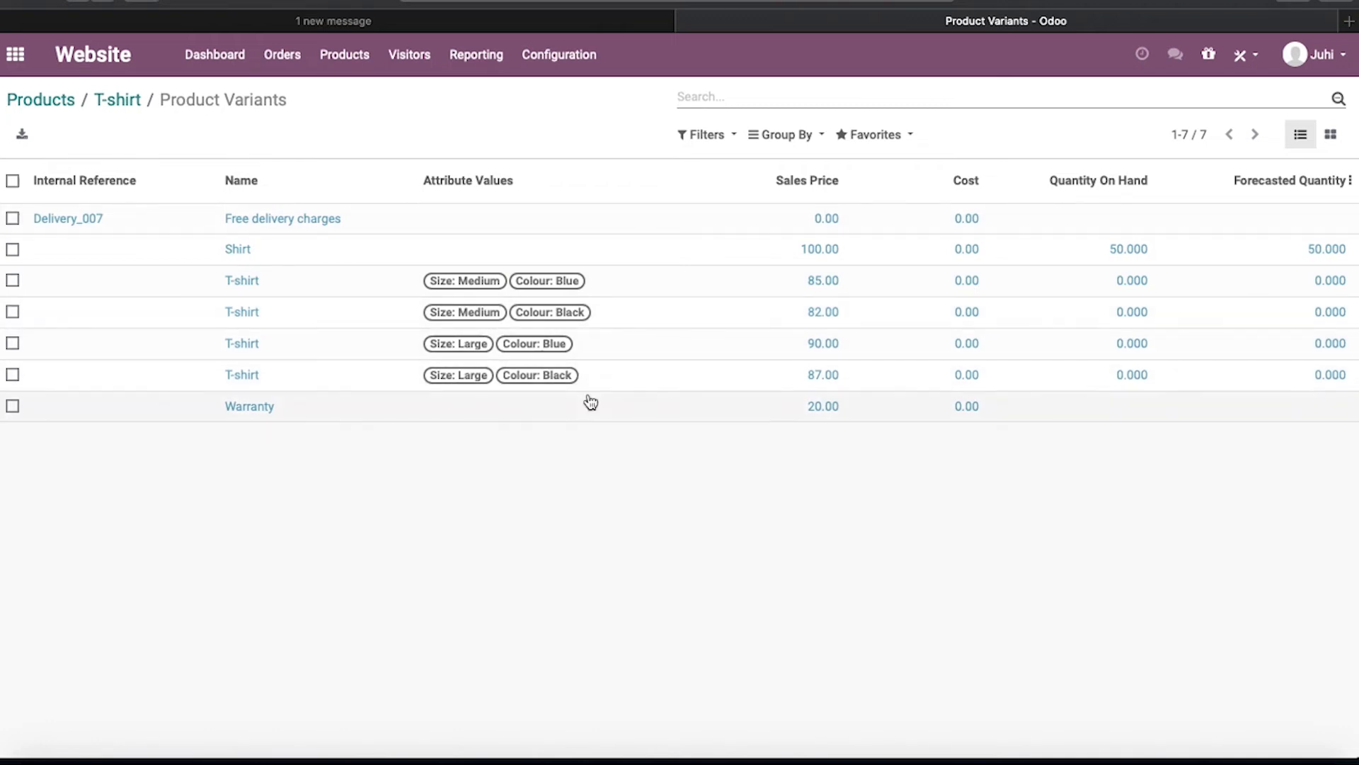
click(136, 105)
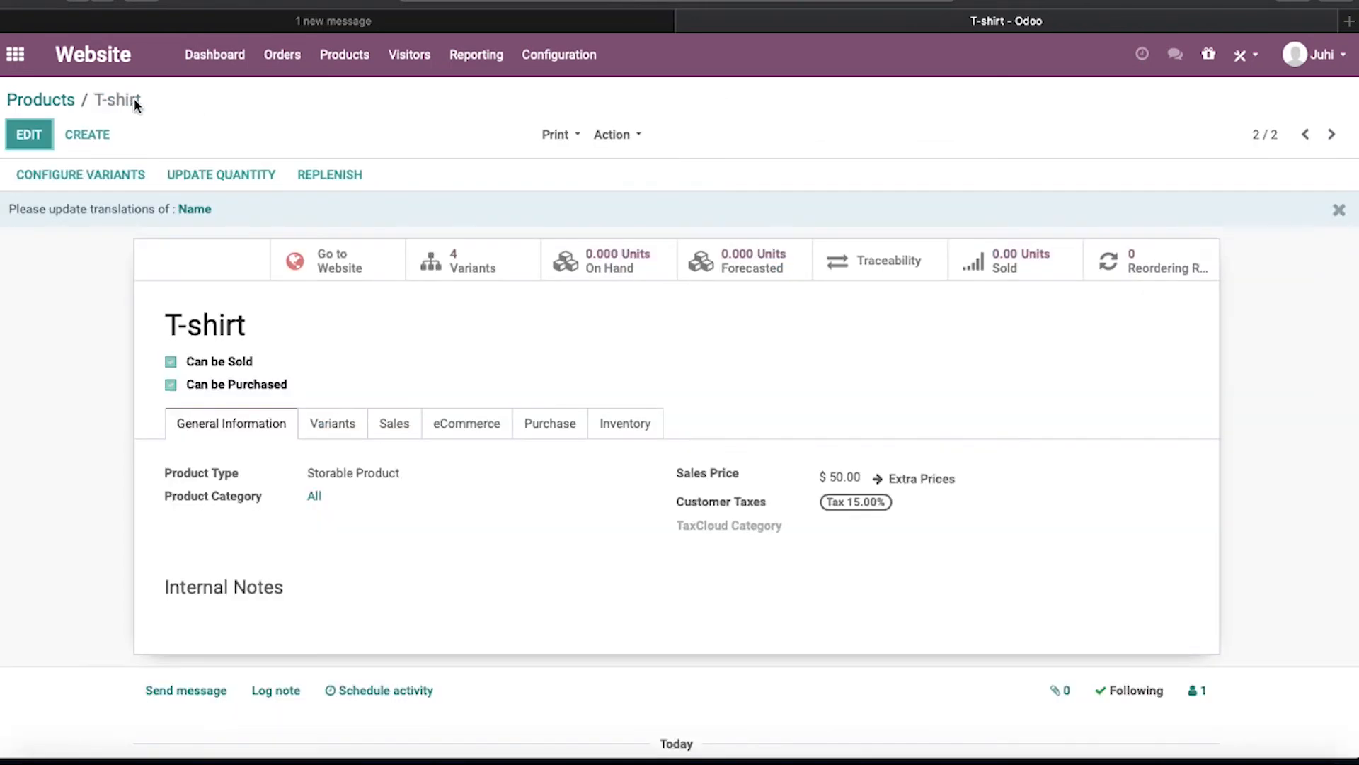
Step: Add the TSHIRT BLUE image from the Webinar folder as the T-shirt's product picture and save the product
click(30, 134)
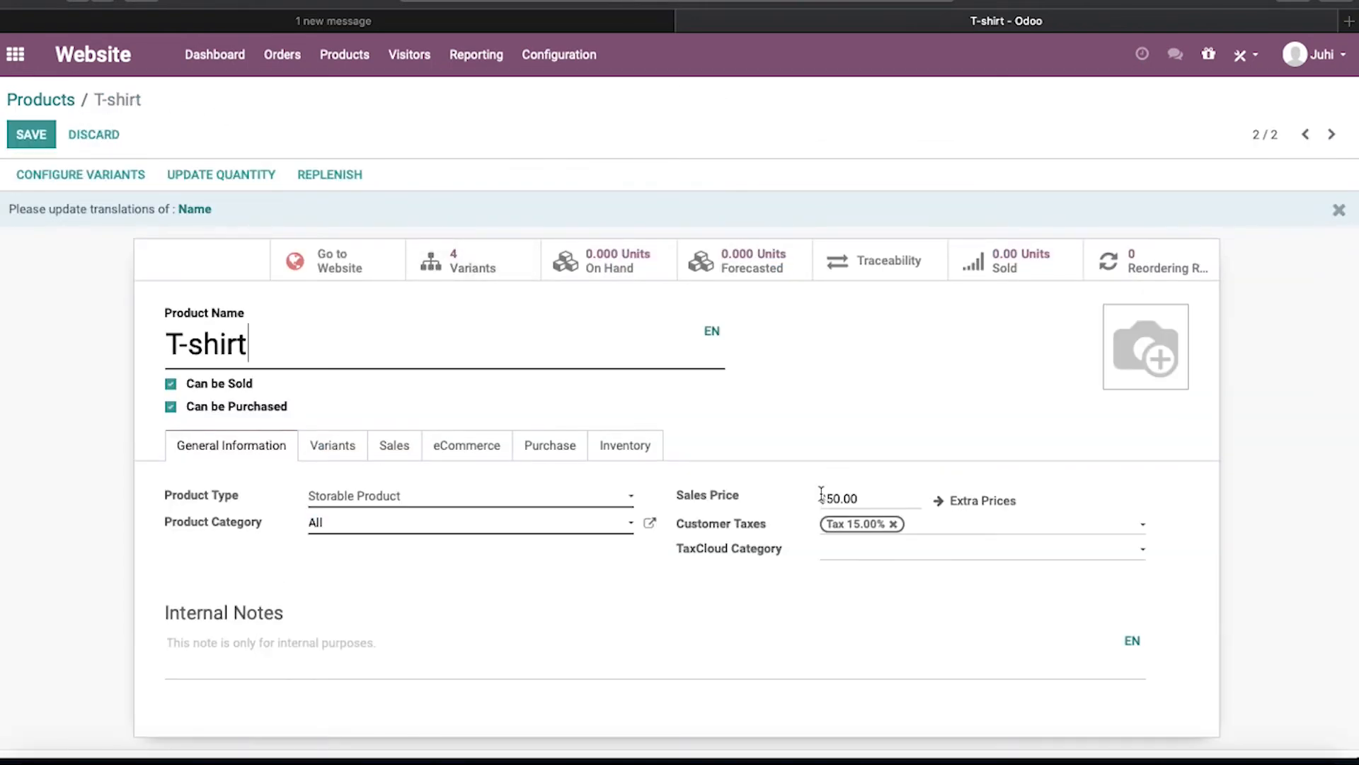
mouse_move(1145, 332)
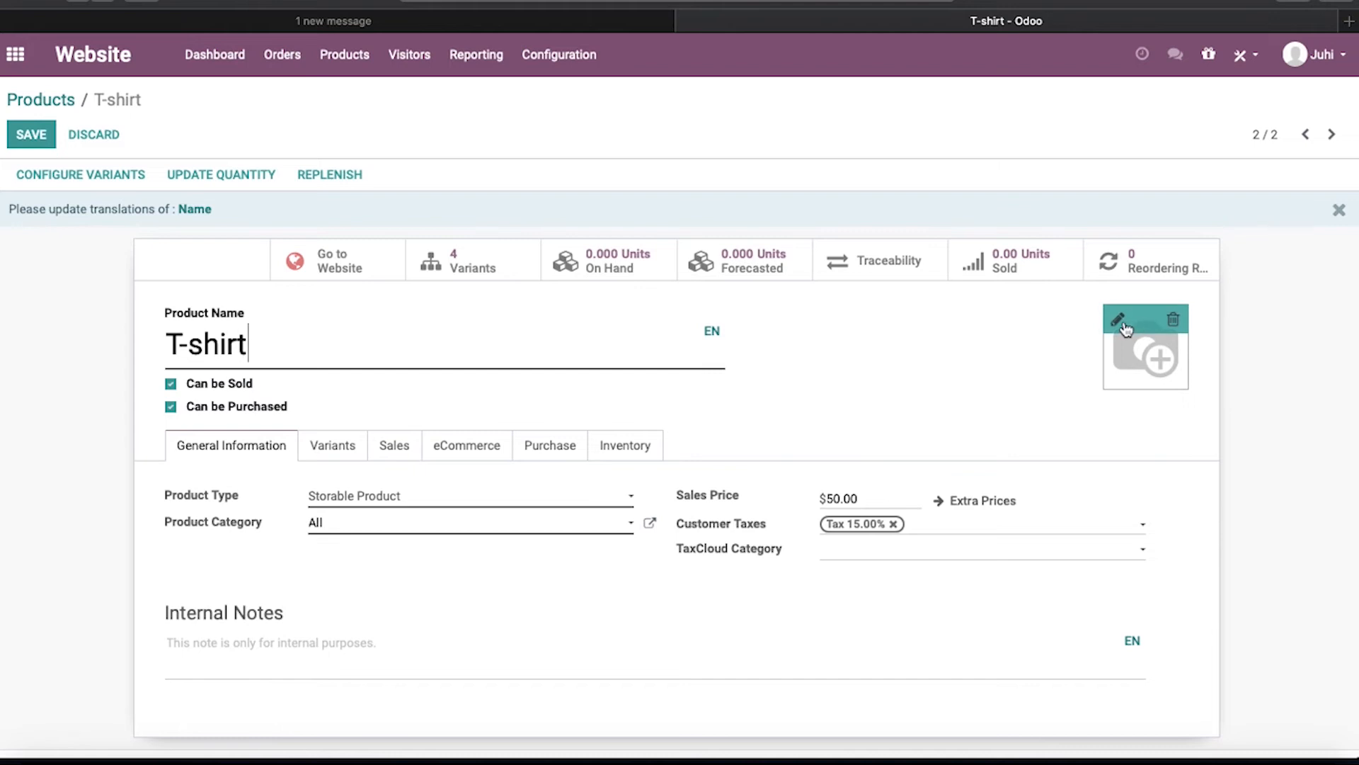
click(1118, 321)
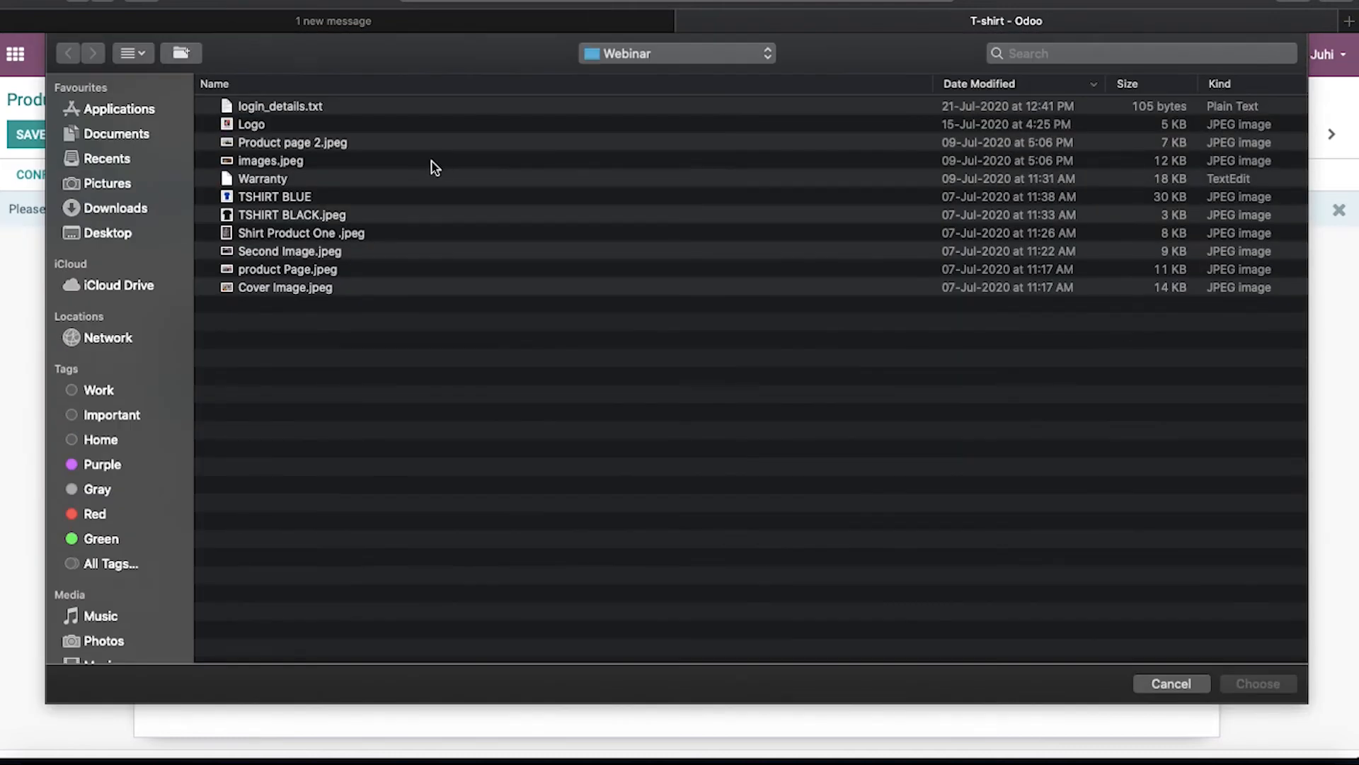
click(298, 196)
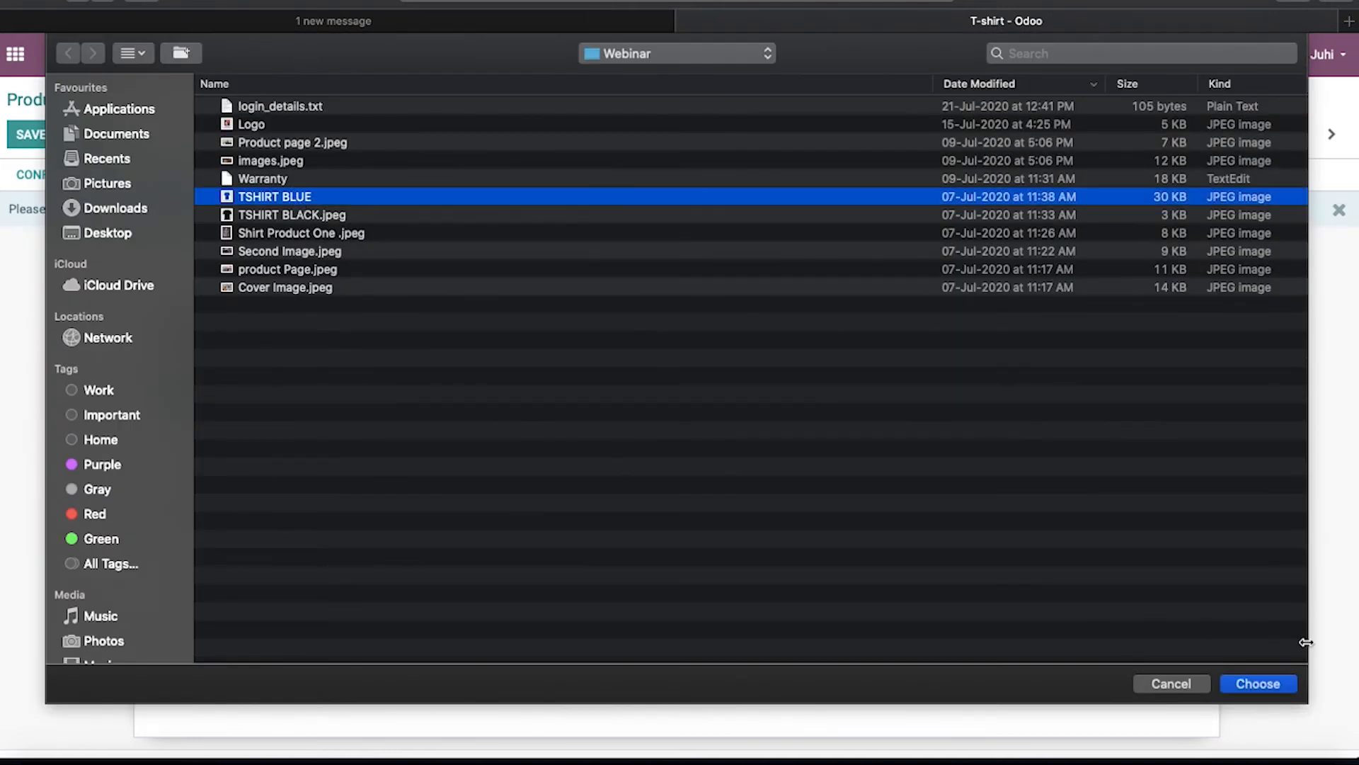
click(1285, 684)
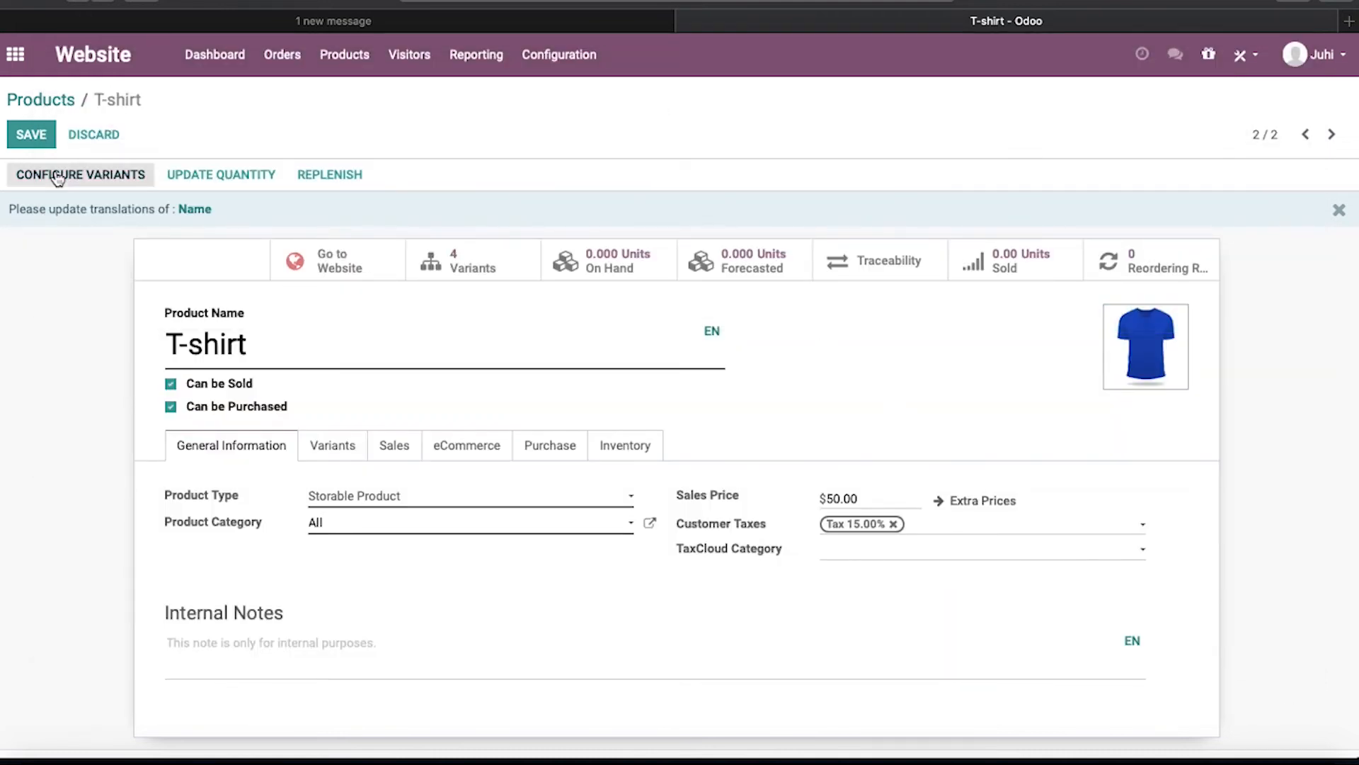
click(32, 135)
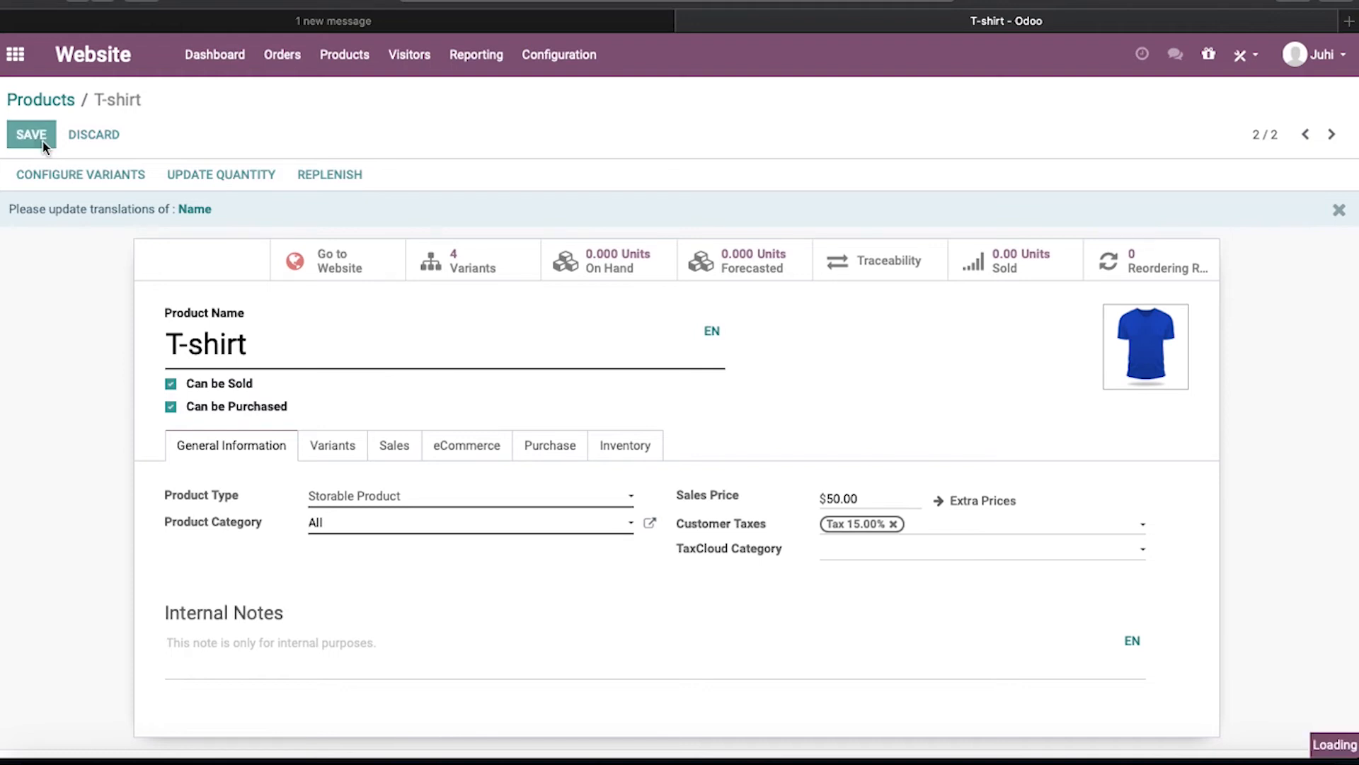
Step: Open the full product variants list and check the Medium, Blue T-shirt variant's record
click(570, 64)
click(346, 57)
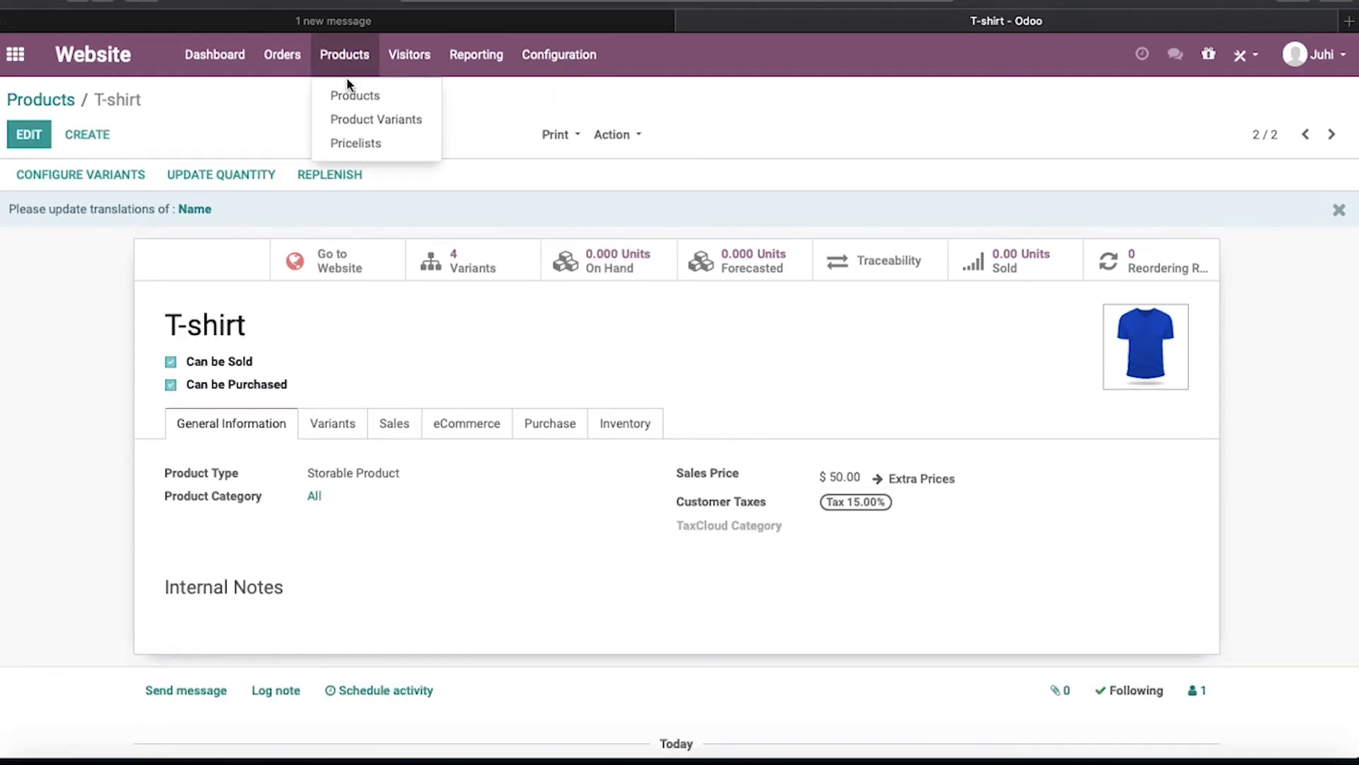
click(350, 122)
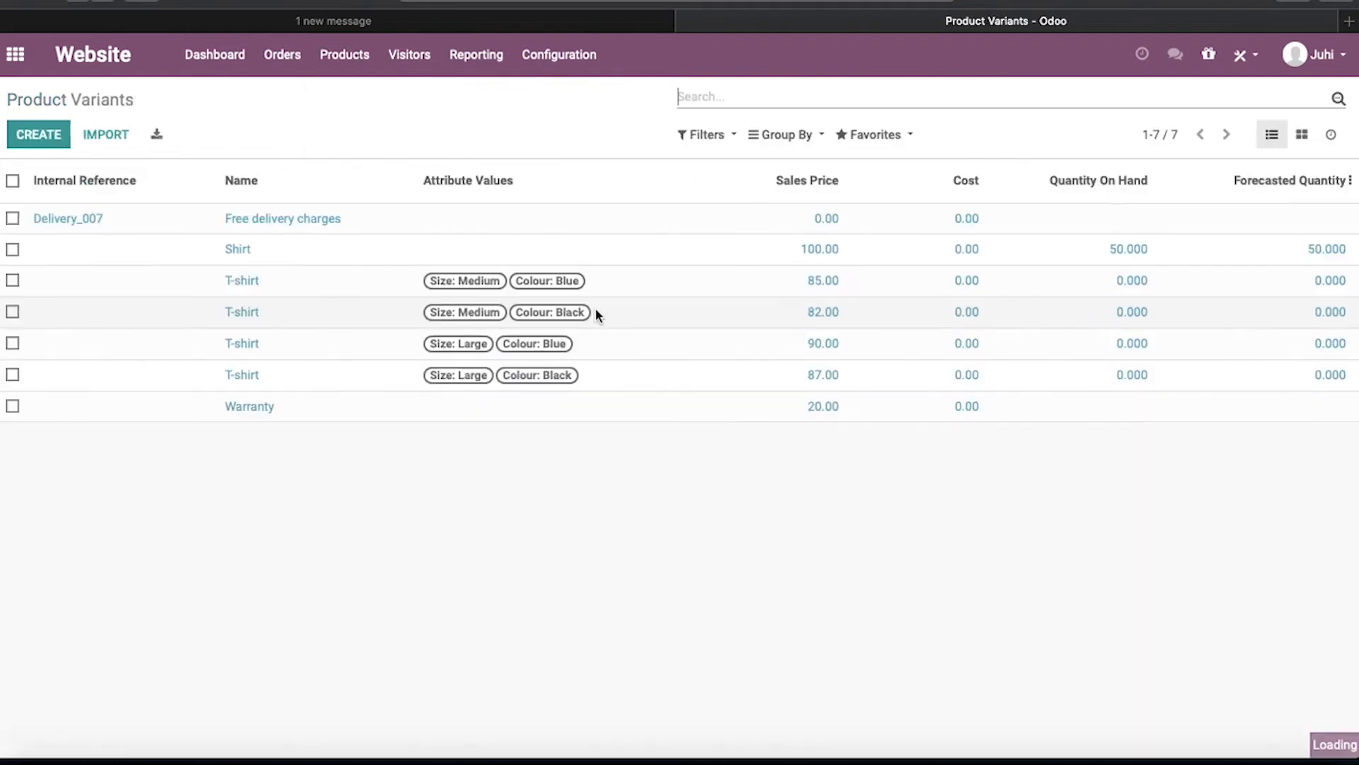
click(488, 290)
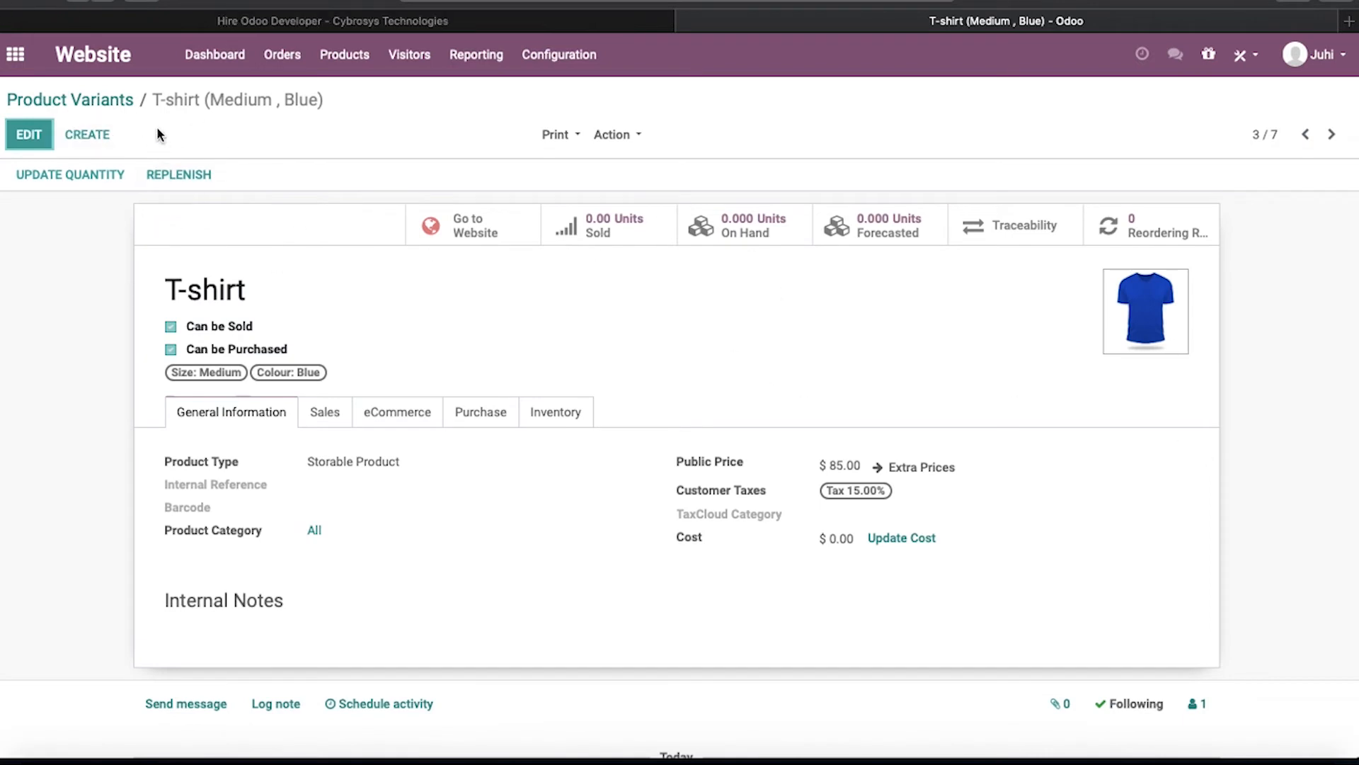
click(113, 99)
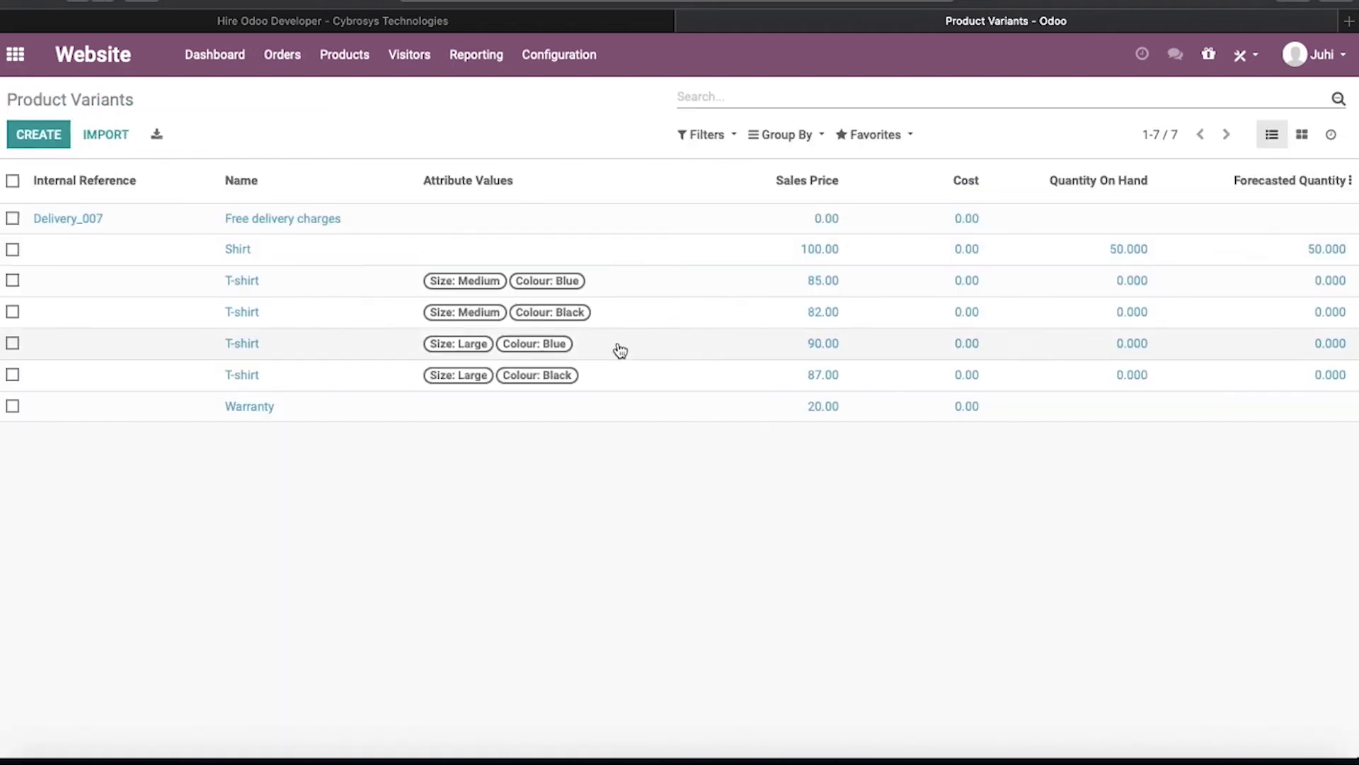
Step: Replace the picture of the Medium, Black T-shirt variant with TSHIRT BLACK.jpeg, save it and return to the variants list
click(546, 312)
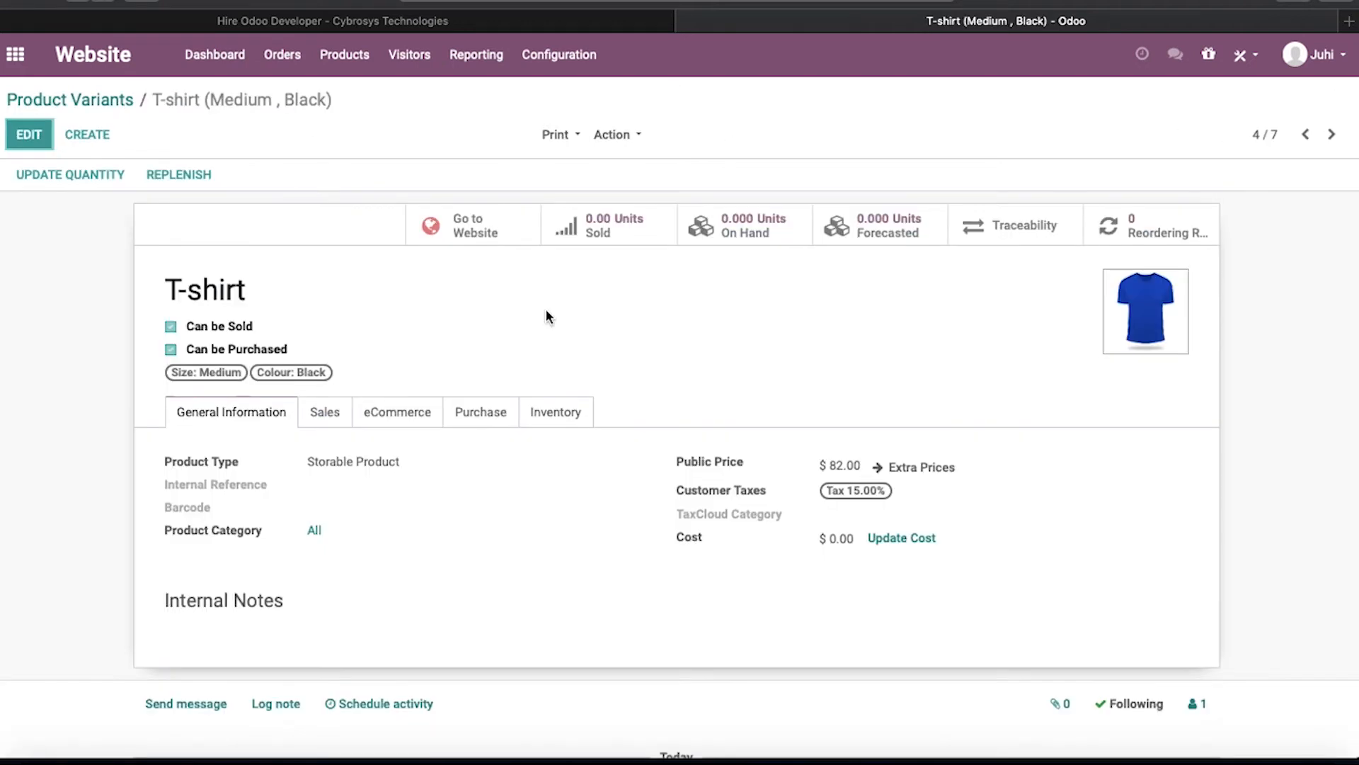
click(29, 135)
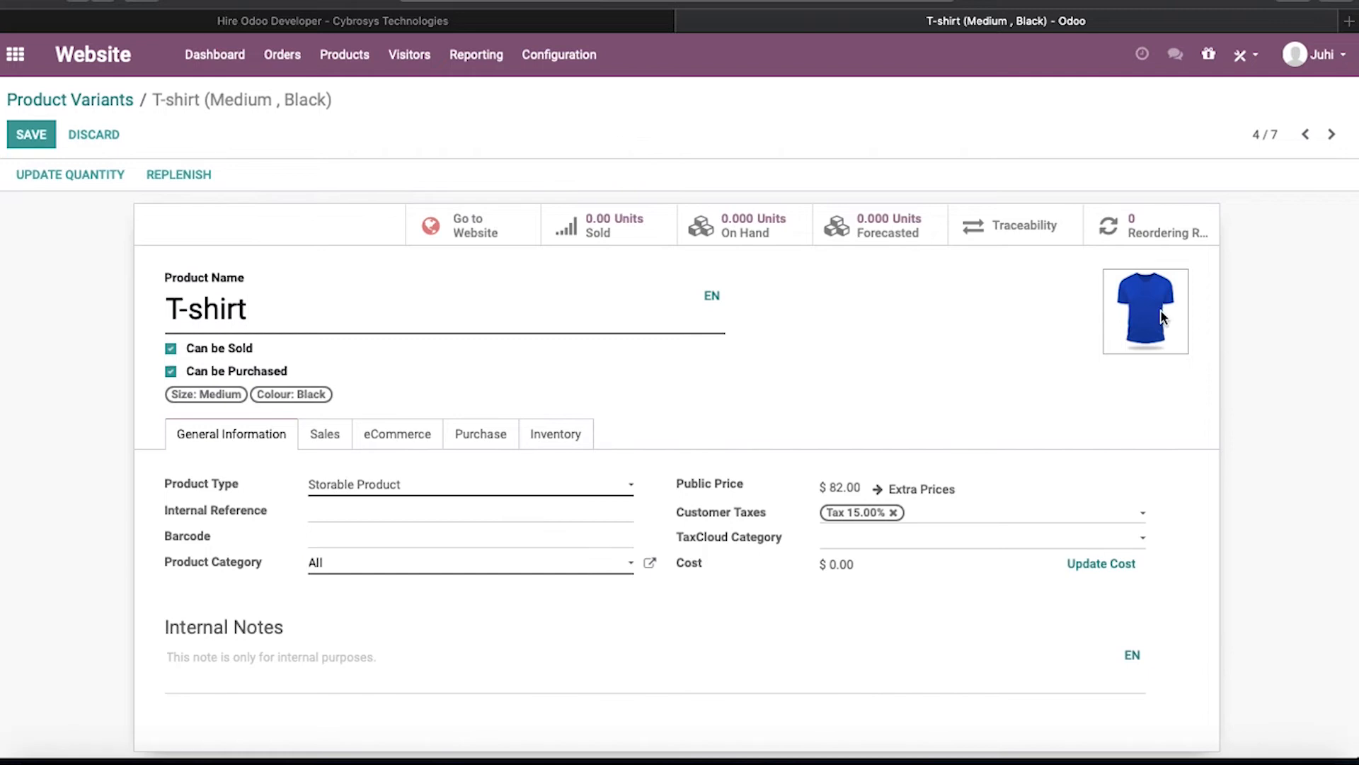
click(1124, 290)
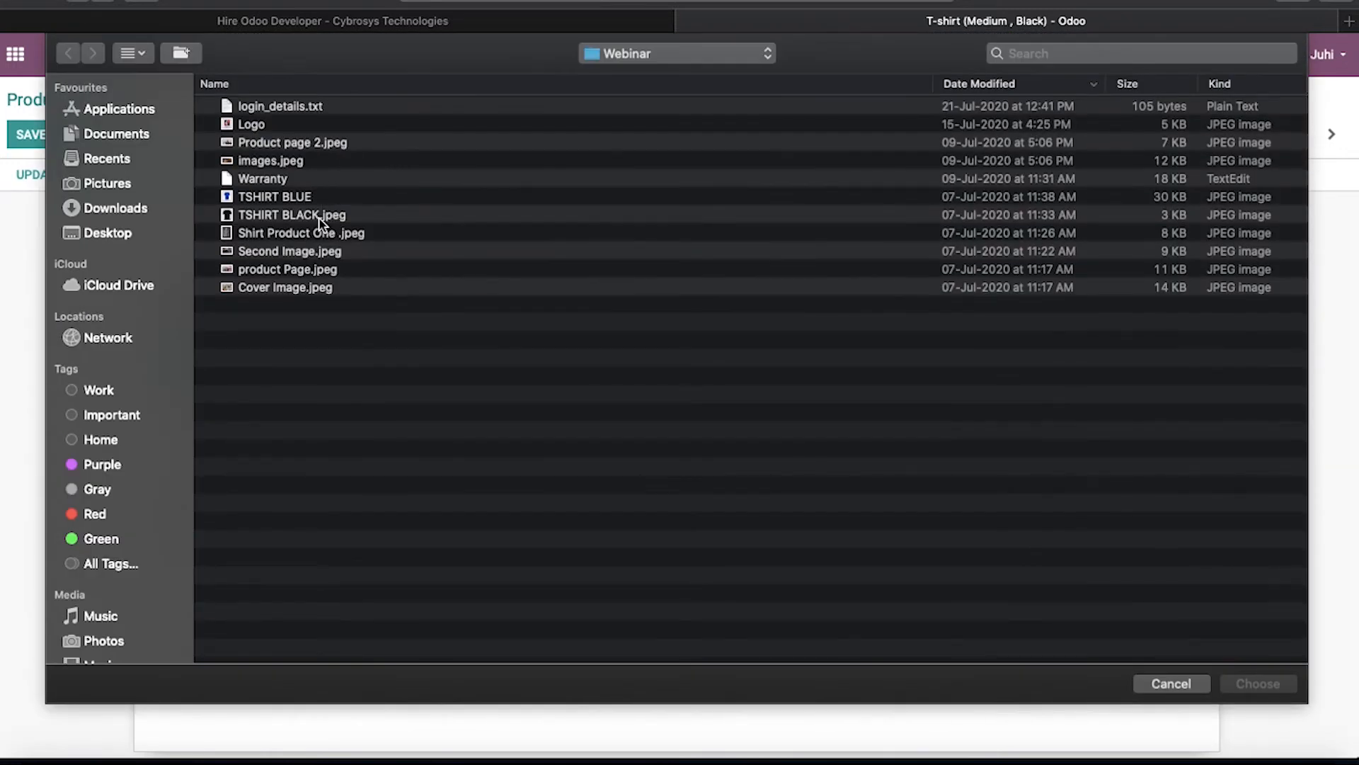
click(325, 216)
click(1264, 683)
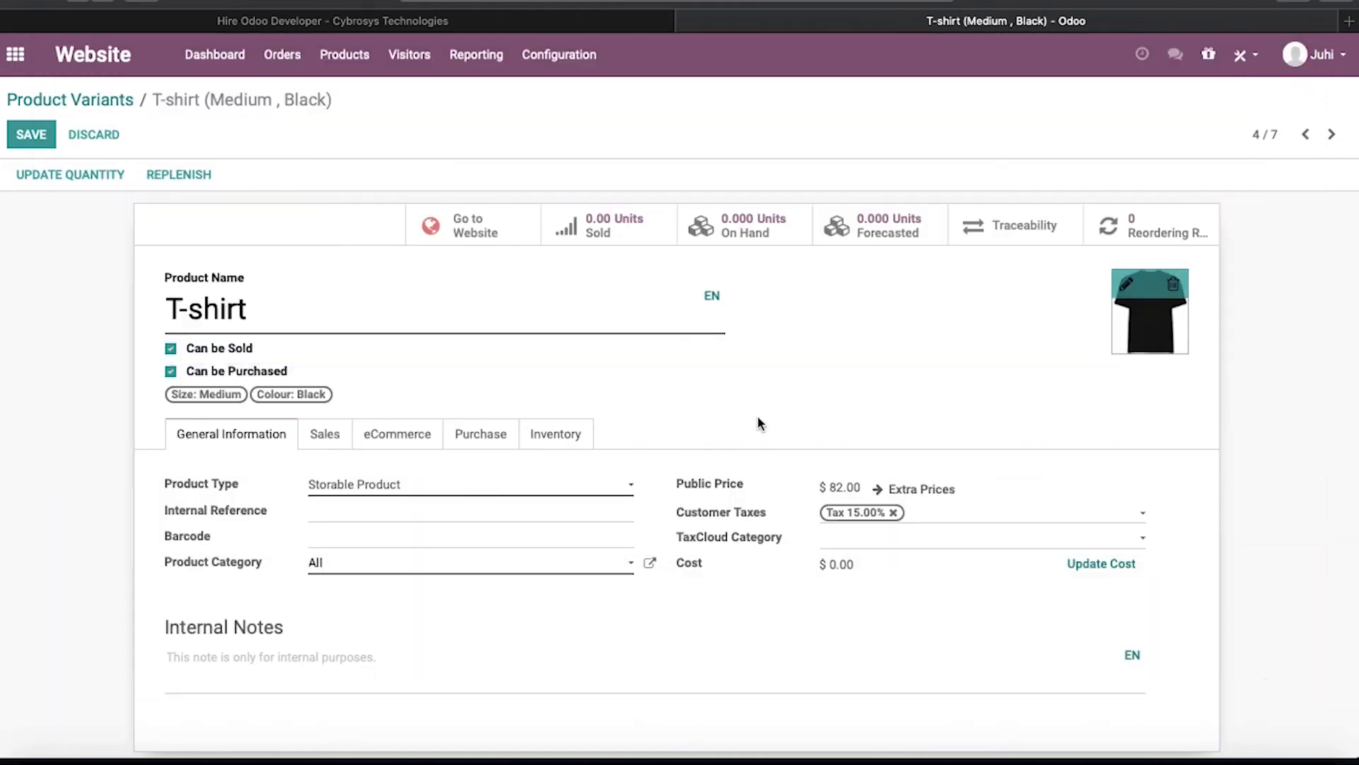
click(32, 144)
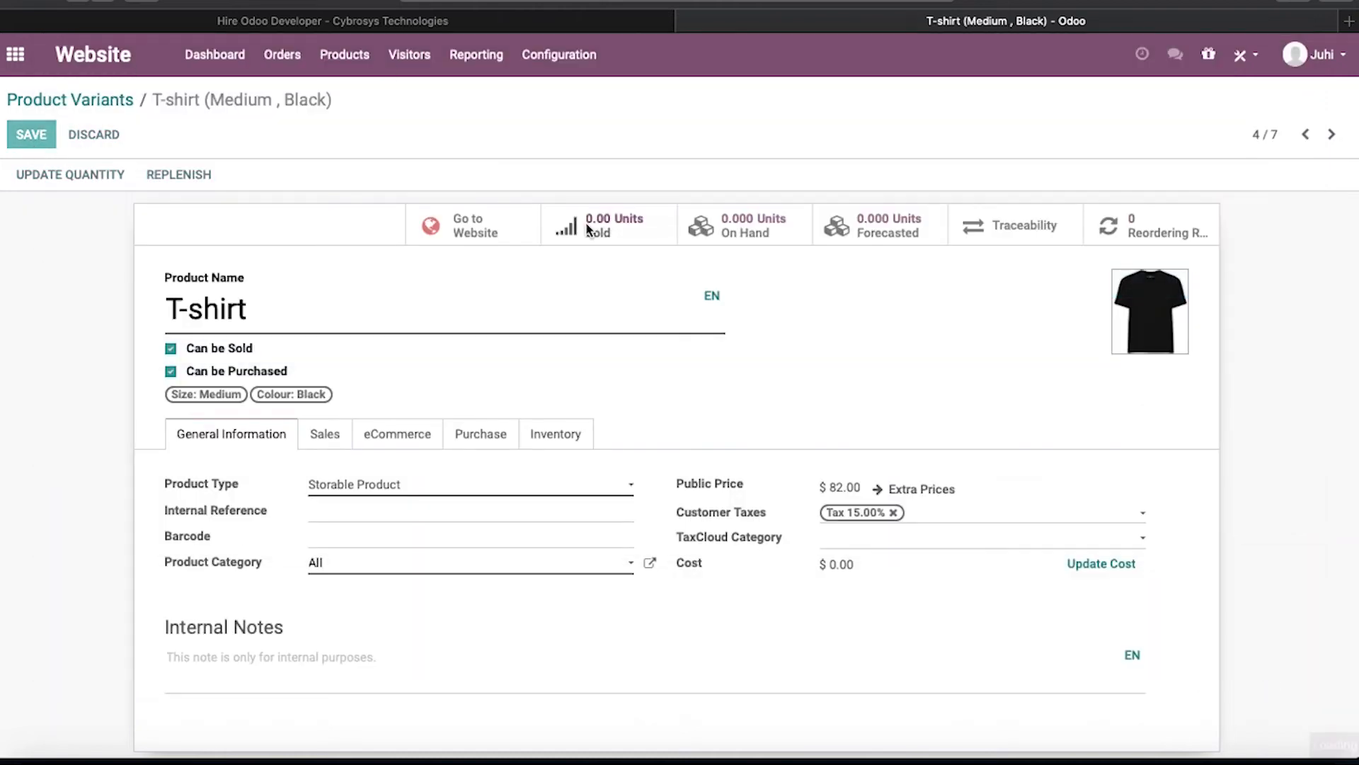
click(120, 108)
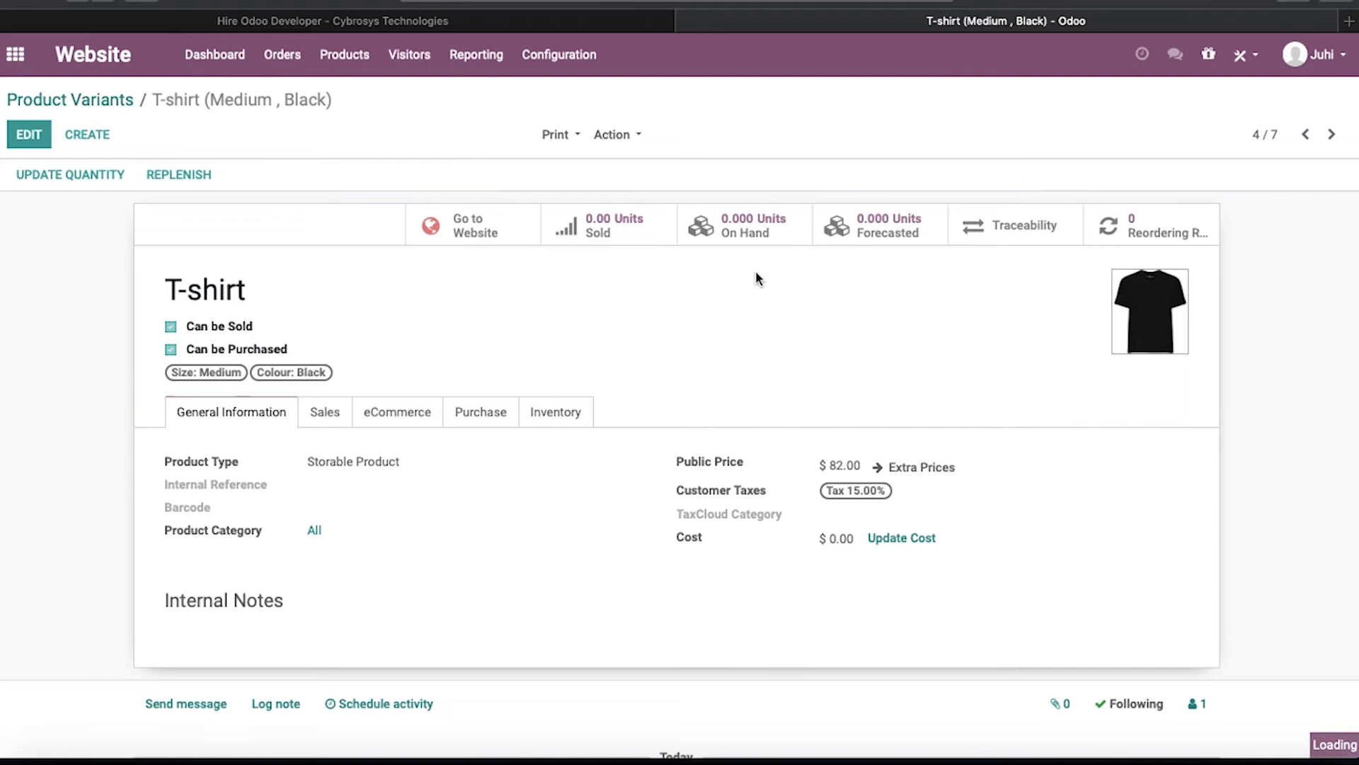
Step: Check the picture of the Large, Blue T-shirt variant and return to the variants list
click(561, 348)
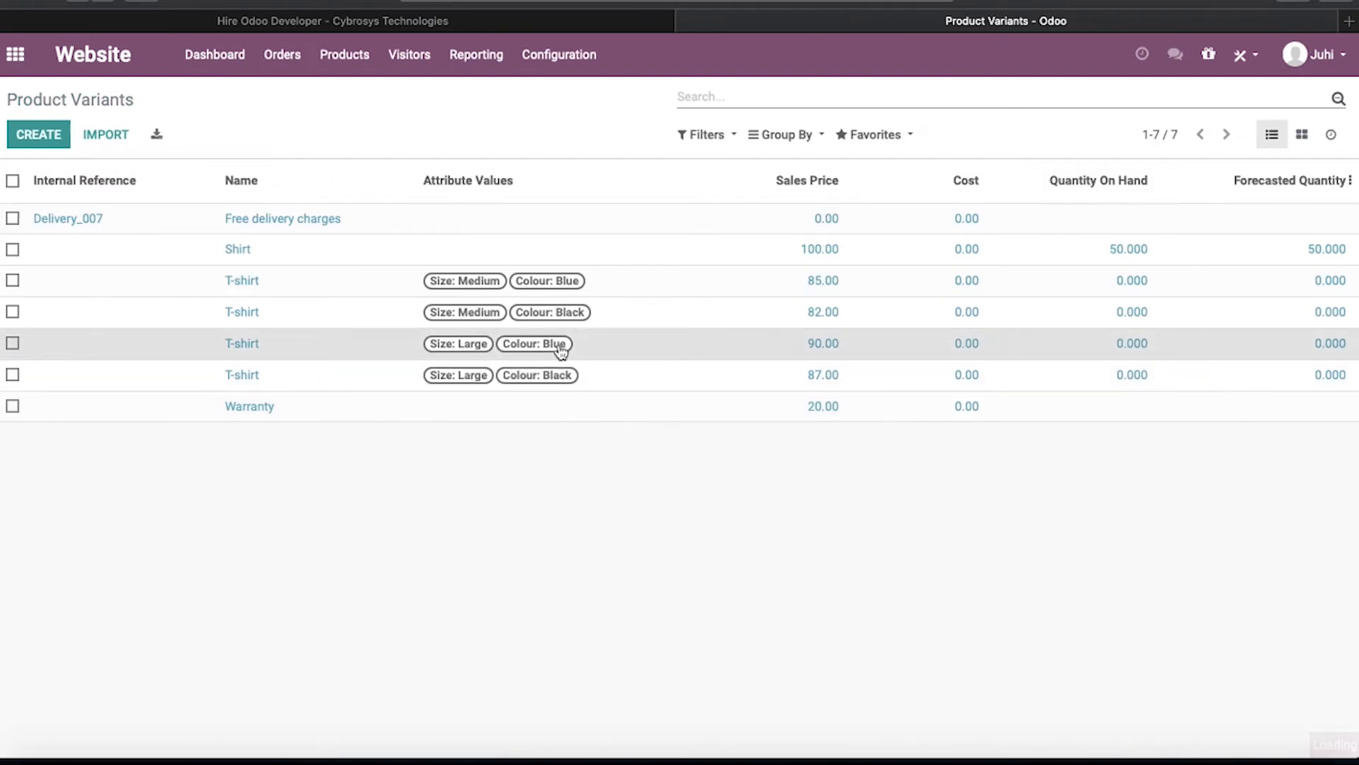
click(29, 135)
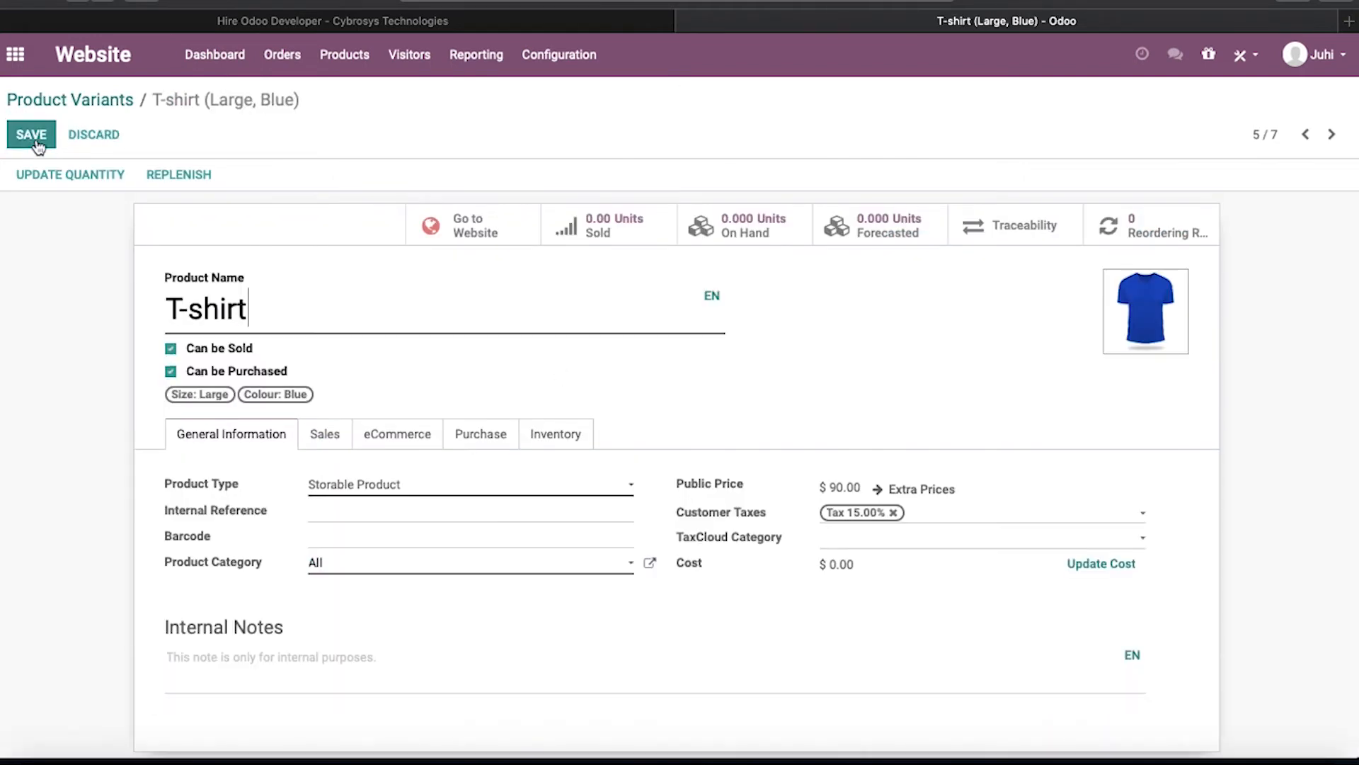
click(31, 135)
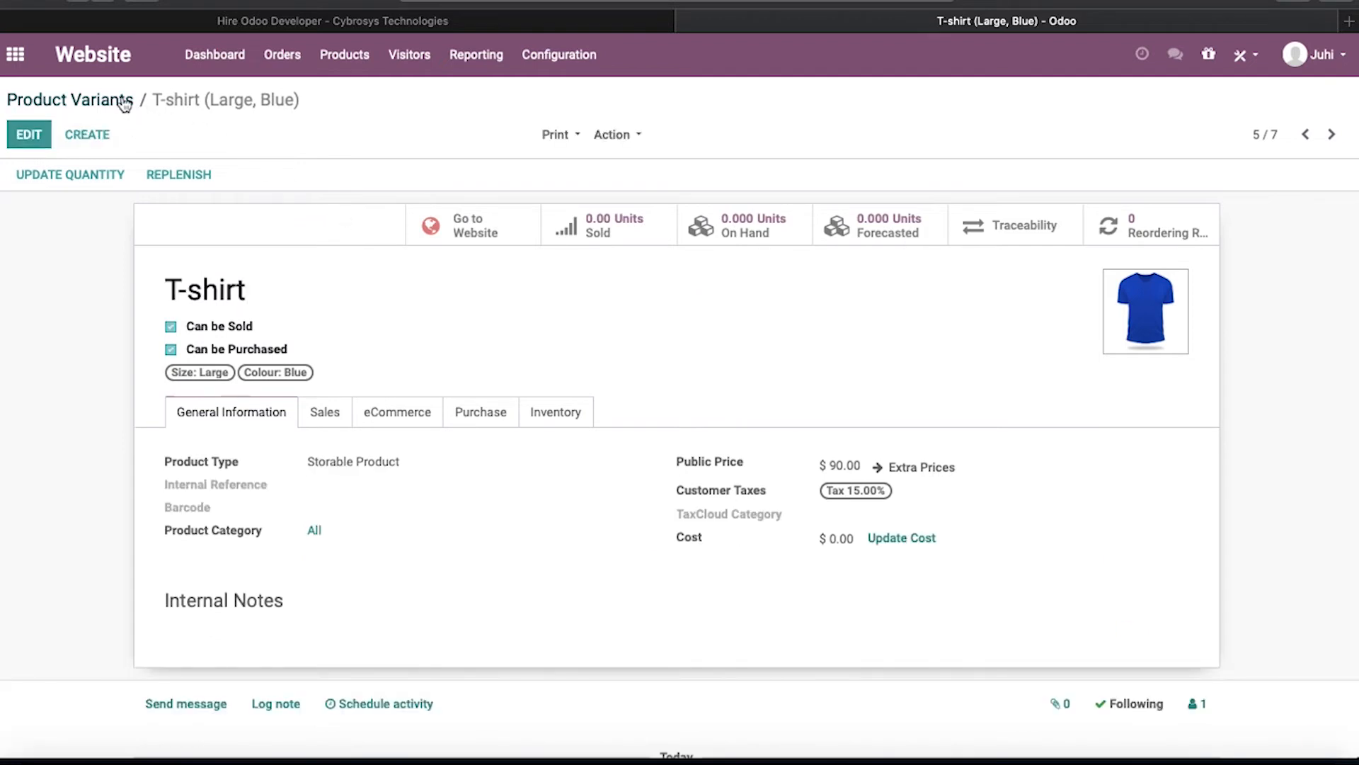
click(74, 100)
Step: Replace the picture of the Large, Black T-shirt variant with TSHIRT BLACK.jpeg and save the variant
click(526, 382)
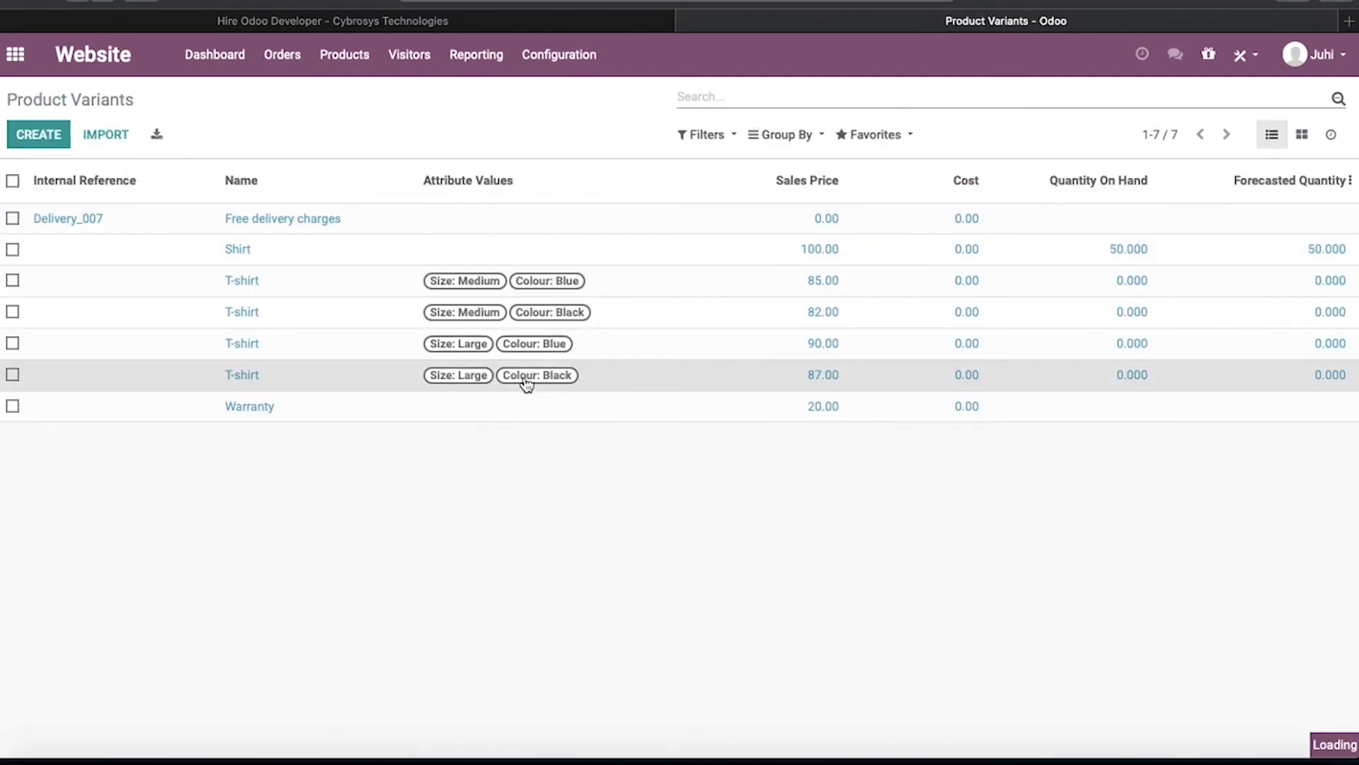
click(44, 137)
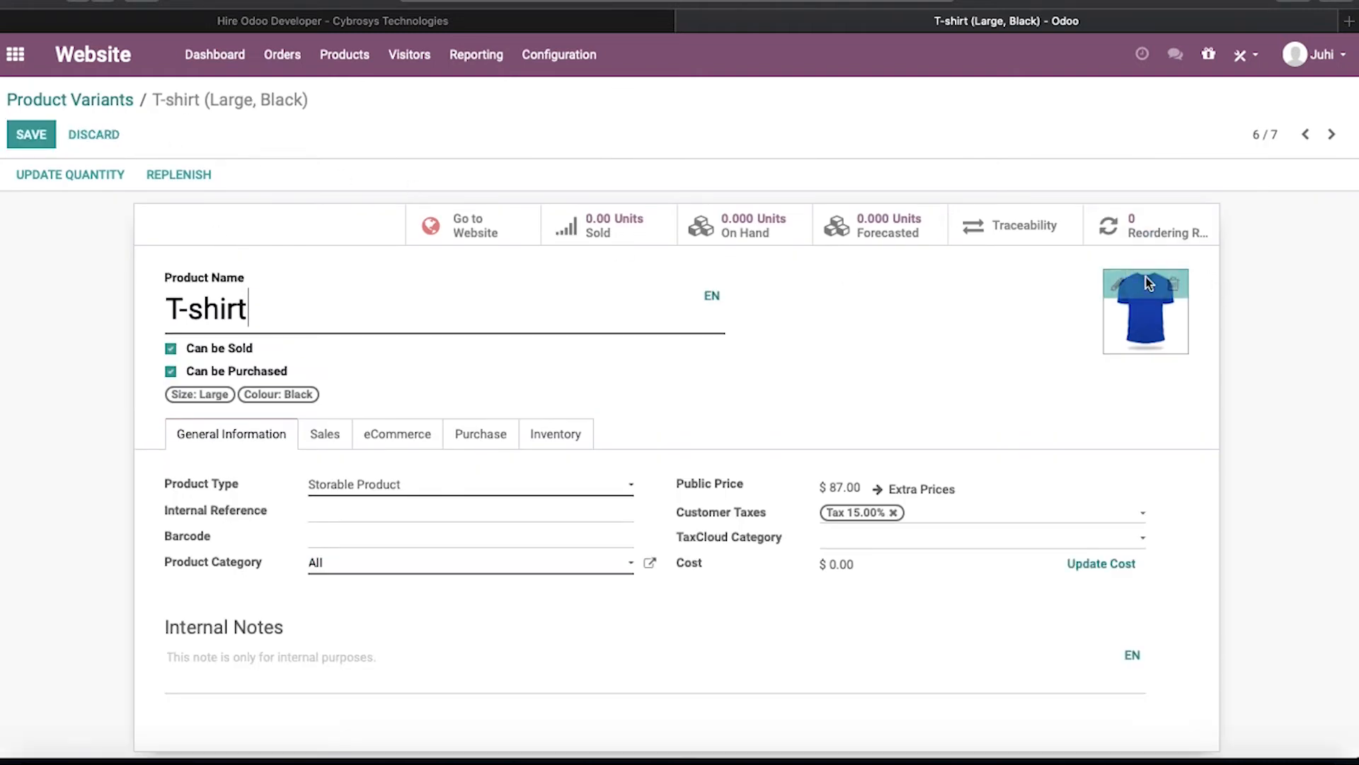
click(1126, 287)
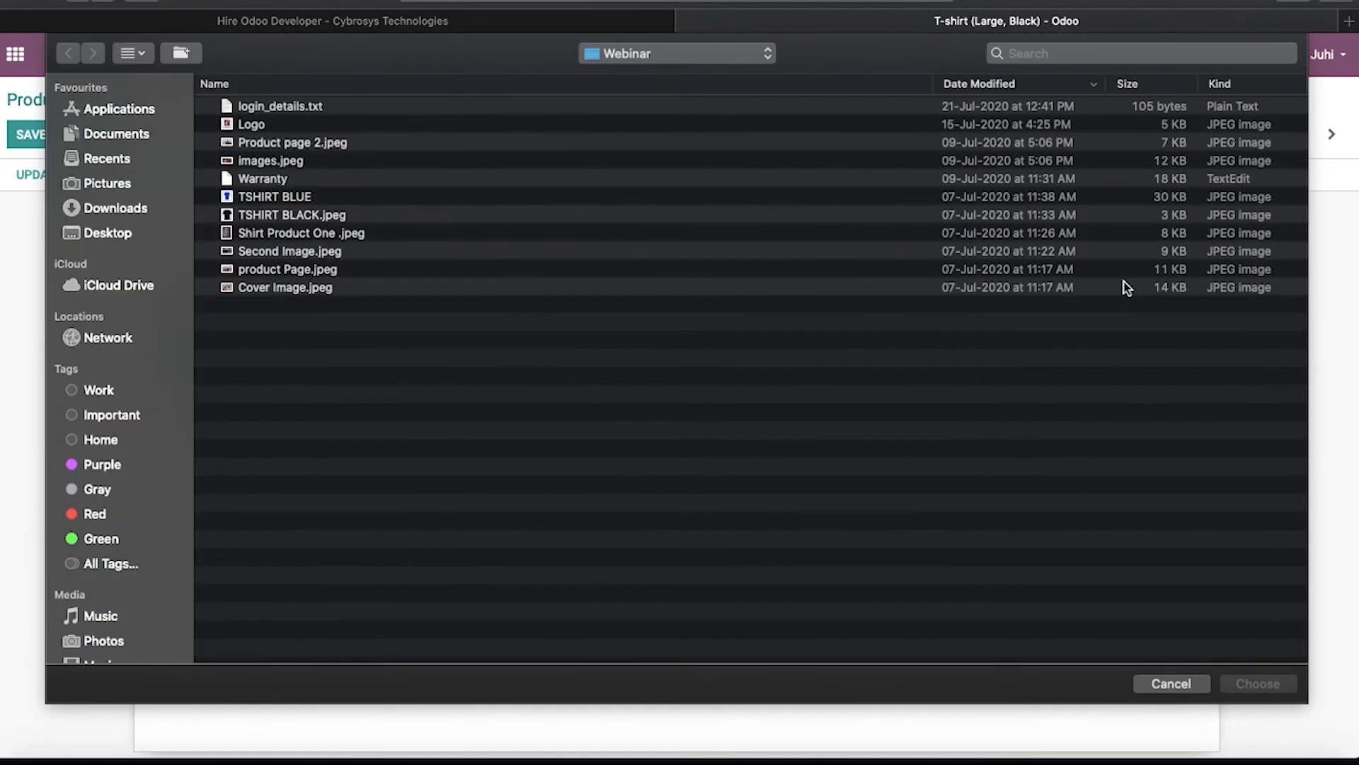
click(300, 213)
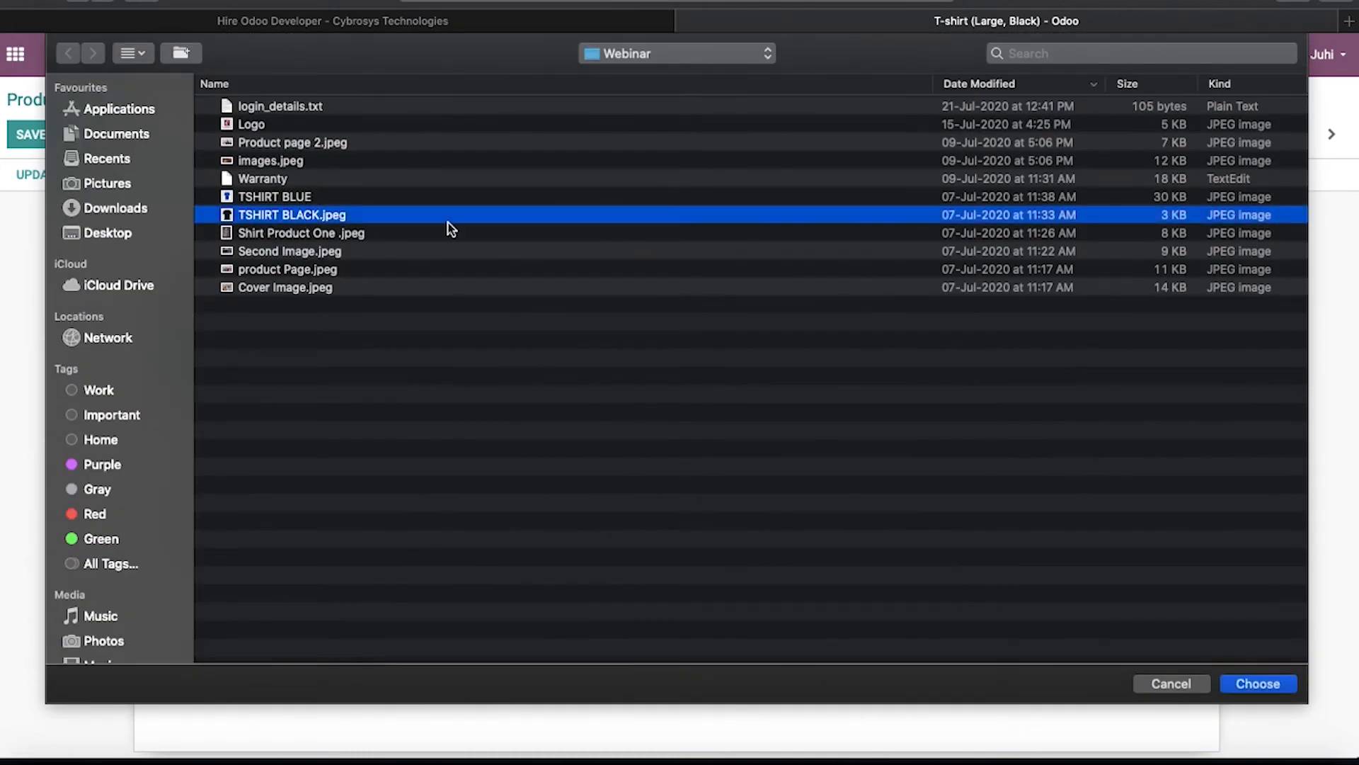
click(1254, 684)
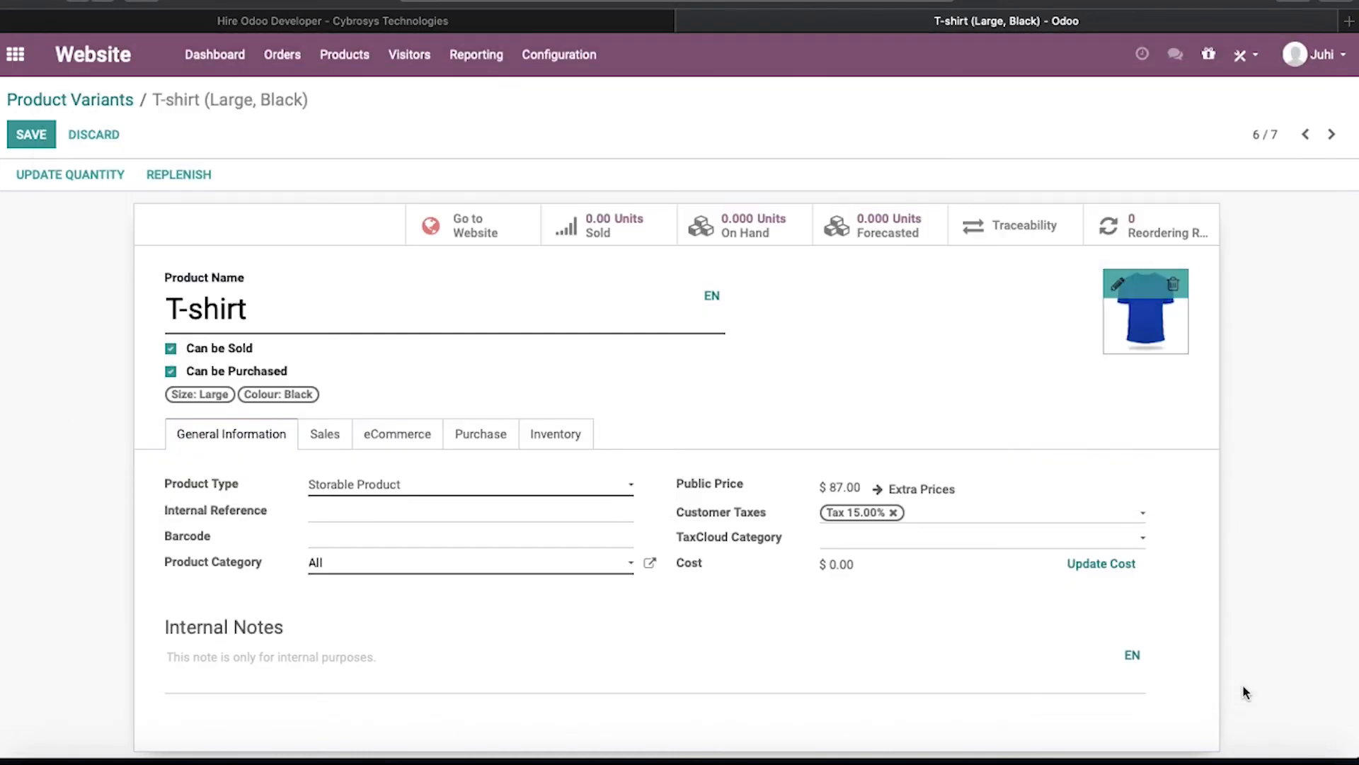
click(48, 133)
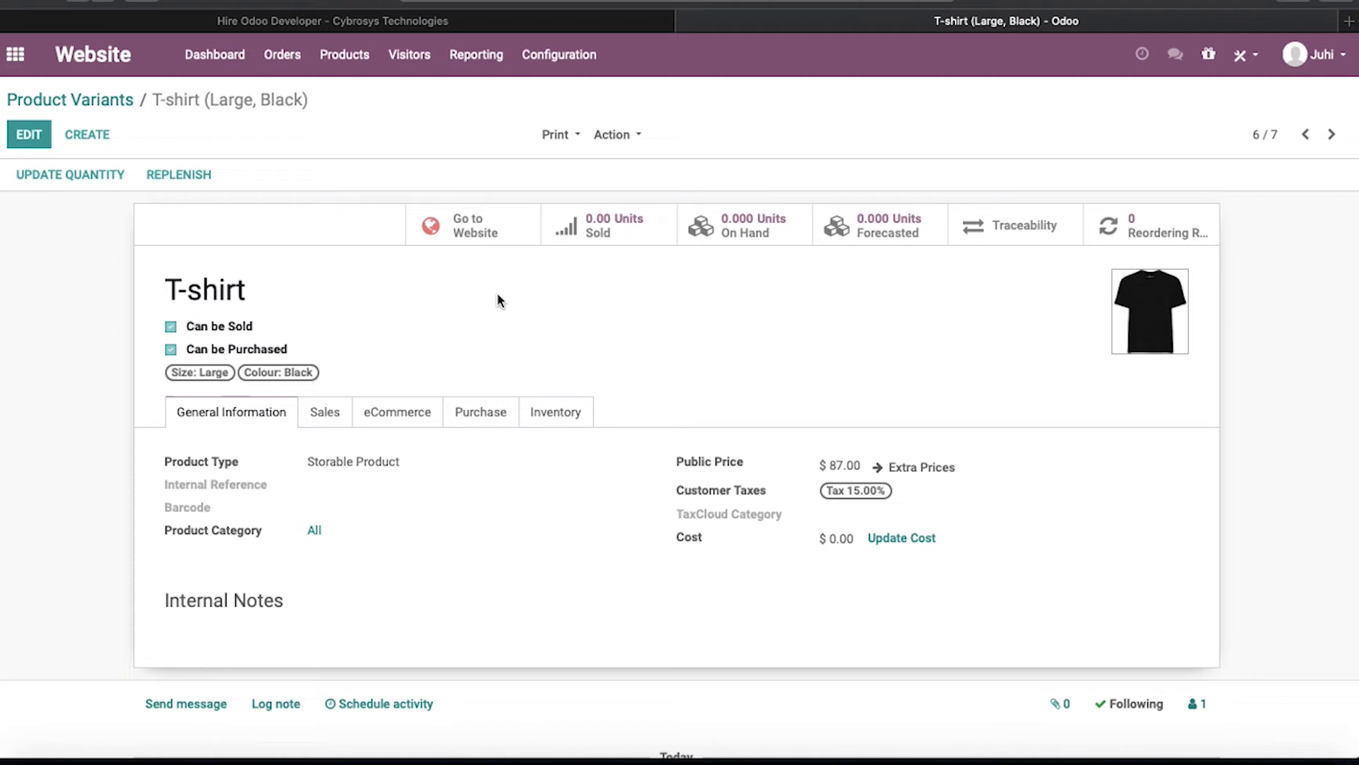
Step: Preview the T-shirt on the website, reopen it from the Shop page and select the Large size to check its variant price
click(487, 236)
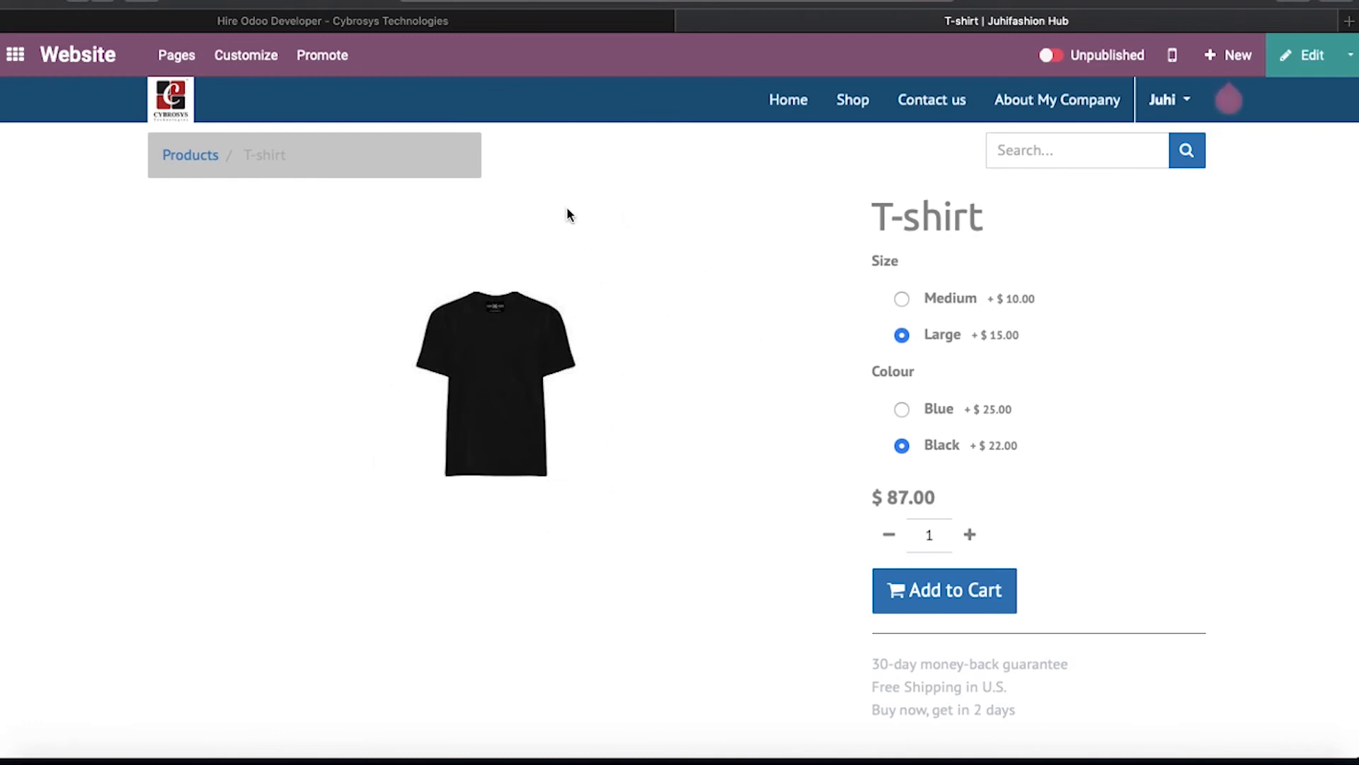
click(853, 104)
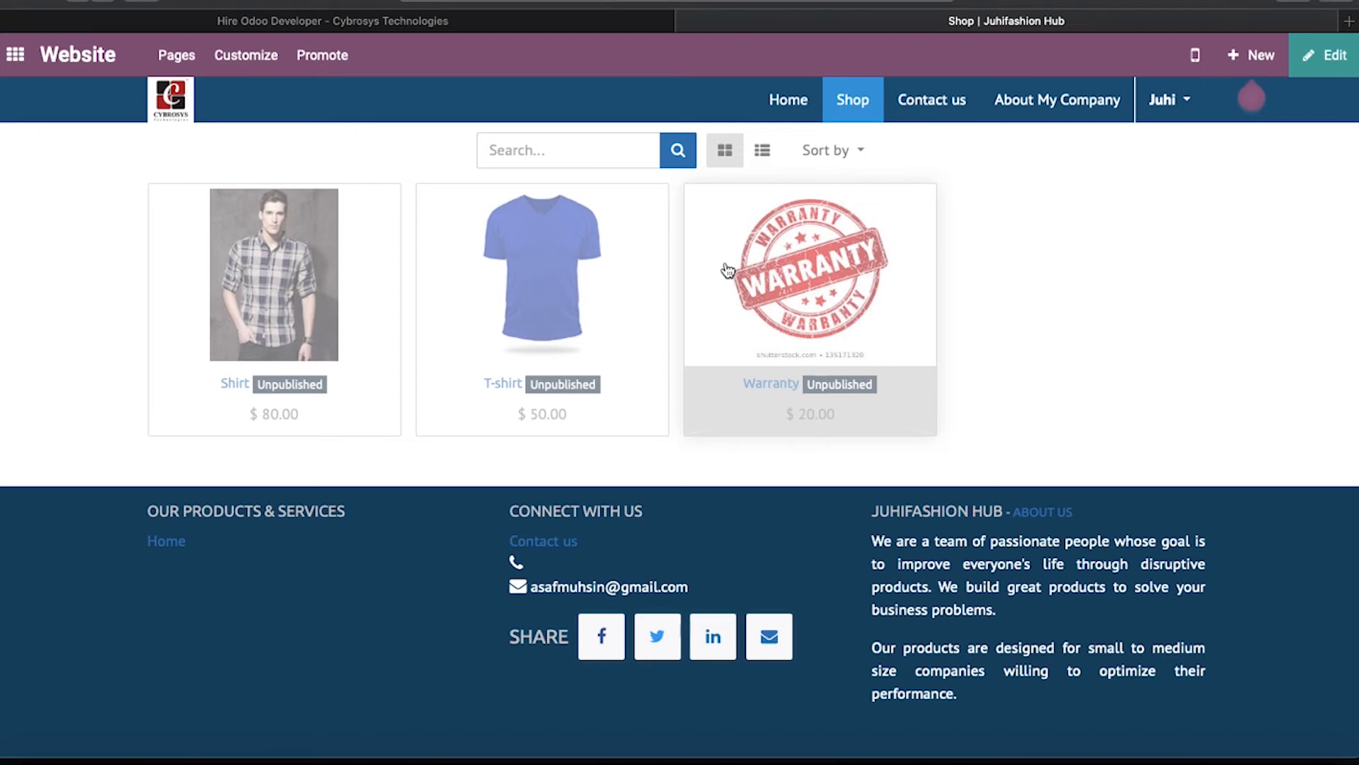
click(610, 260)
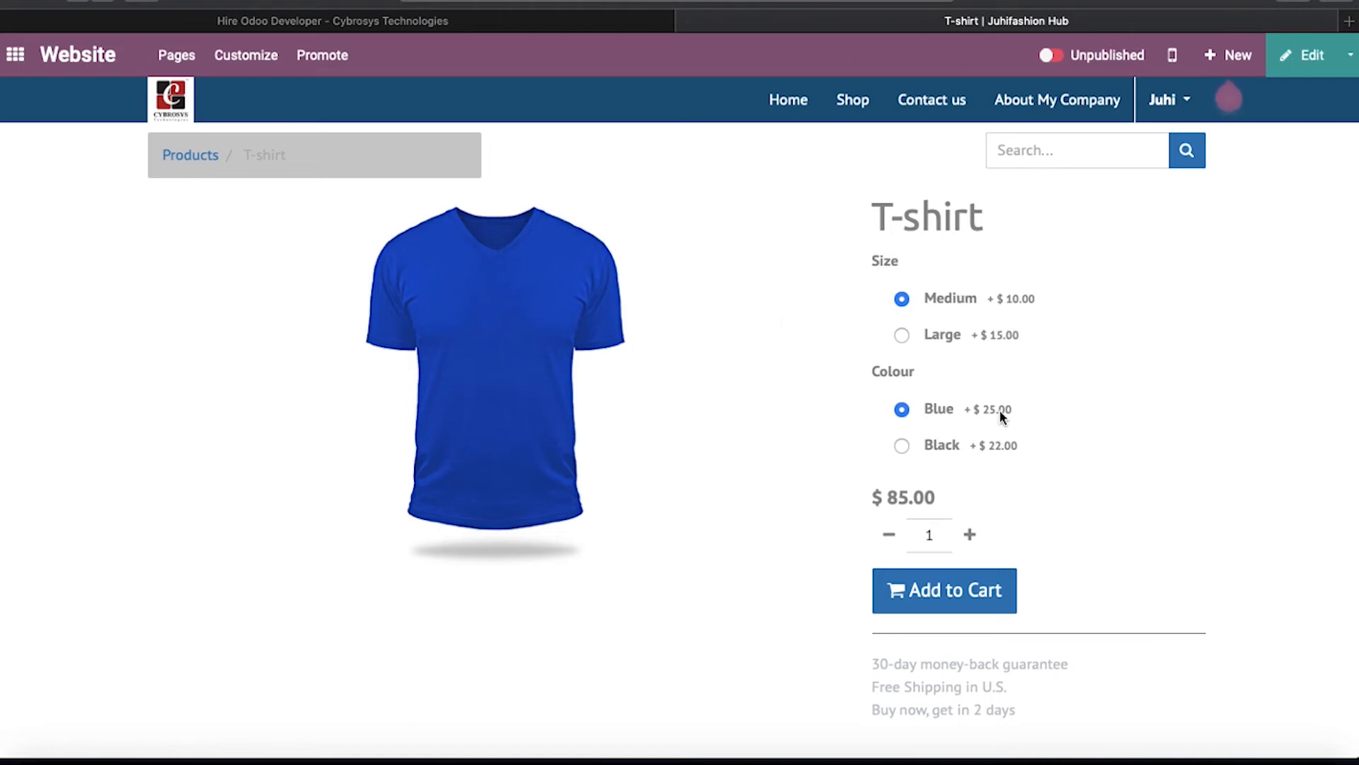
click(903, 337)
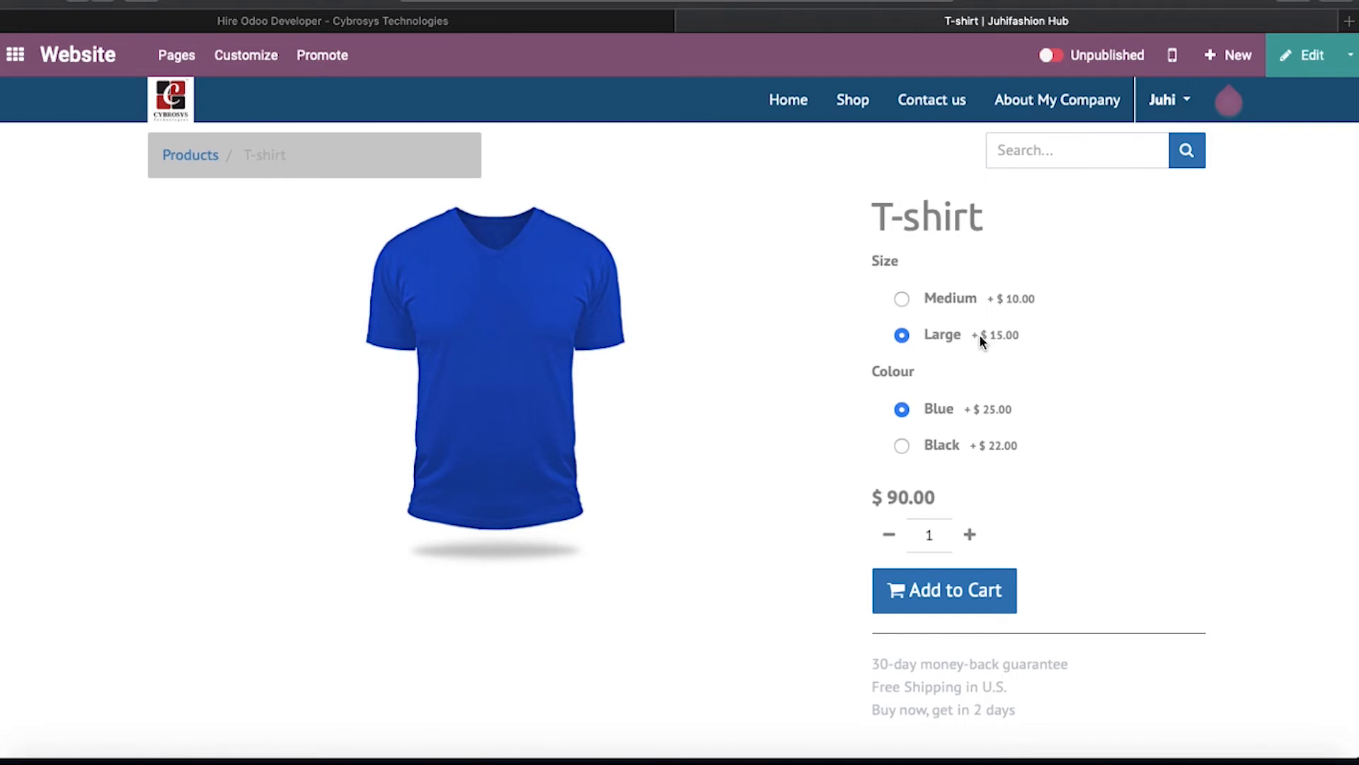
Step: Compare the prices and pictures of the Blue and Black colours for the Large T-shirt on its shop page
click(902, 444)
click(903, 410)
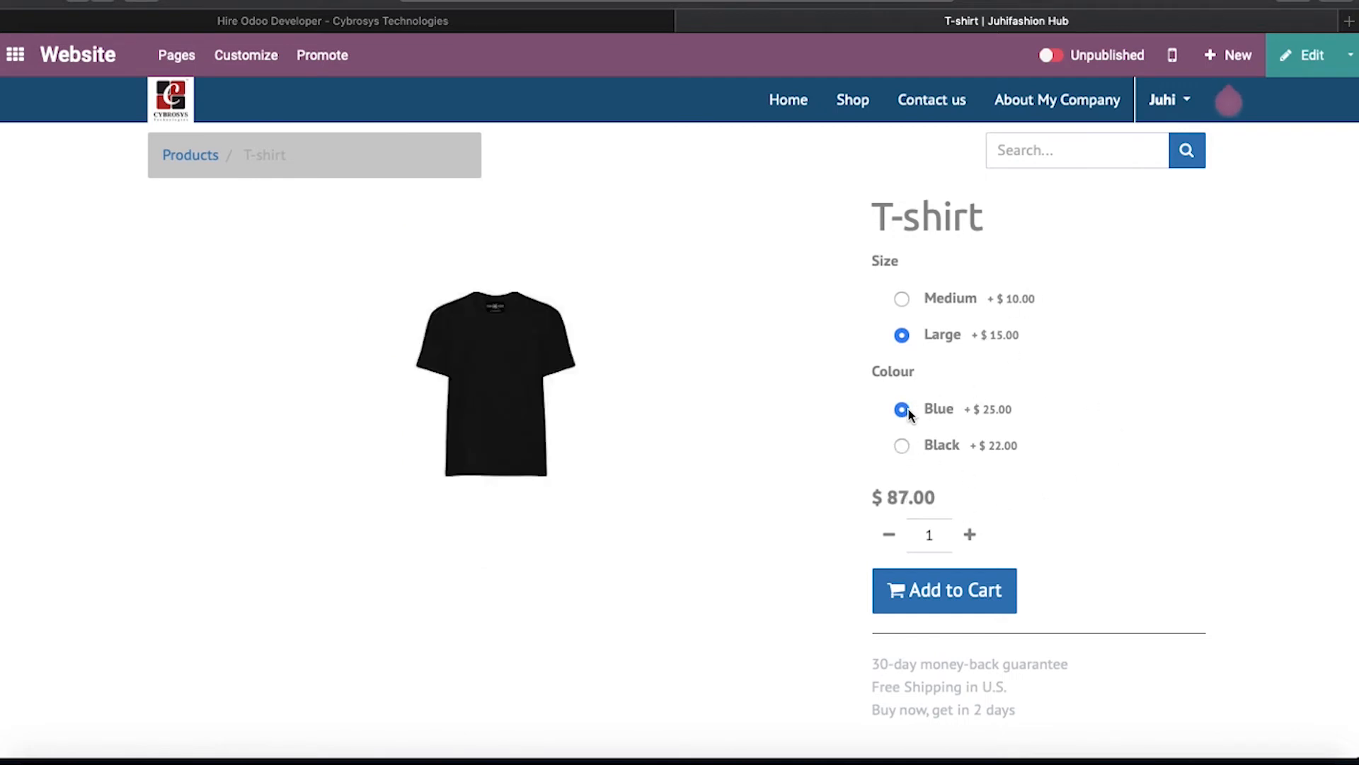
click(902, 446)
scroll(703, 491, down, 4)
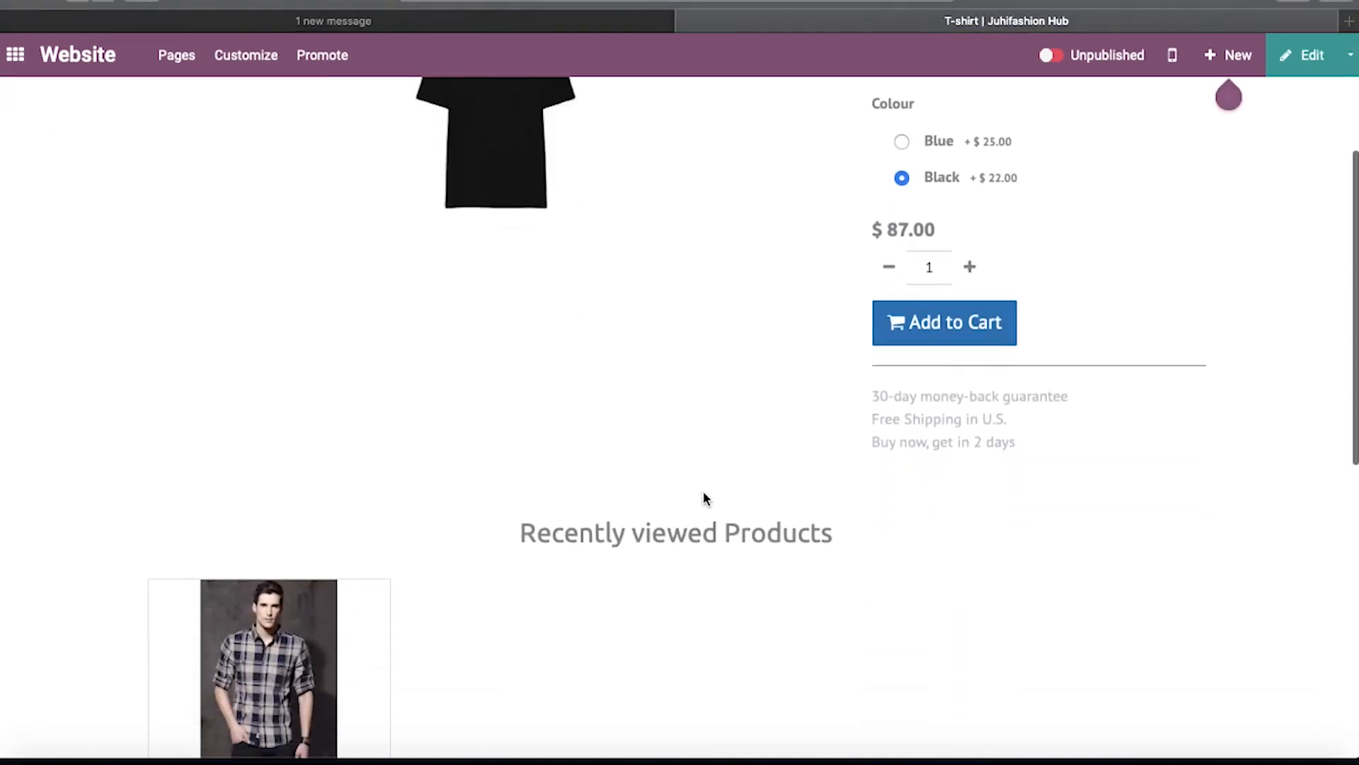
scroll(703, 497, down, 2)
scroll(703, 497, up, 5)
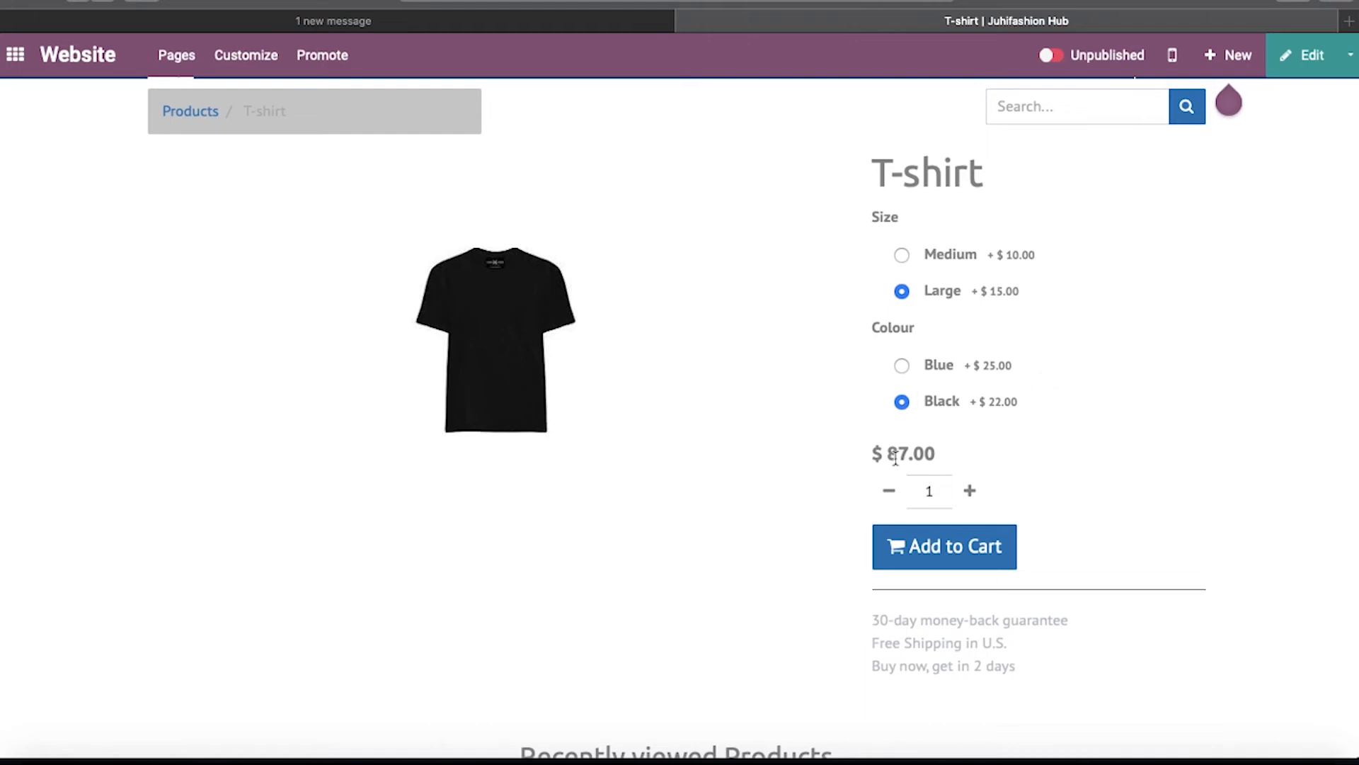
scroll(786, 467, down, 5)
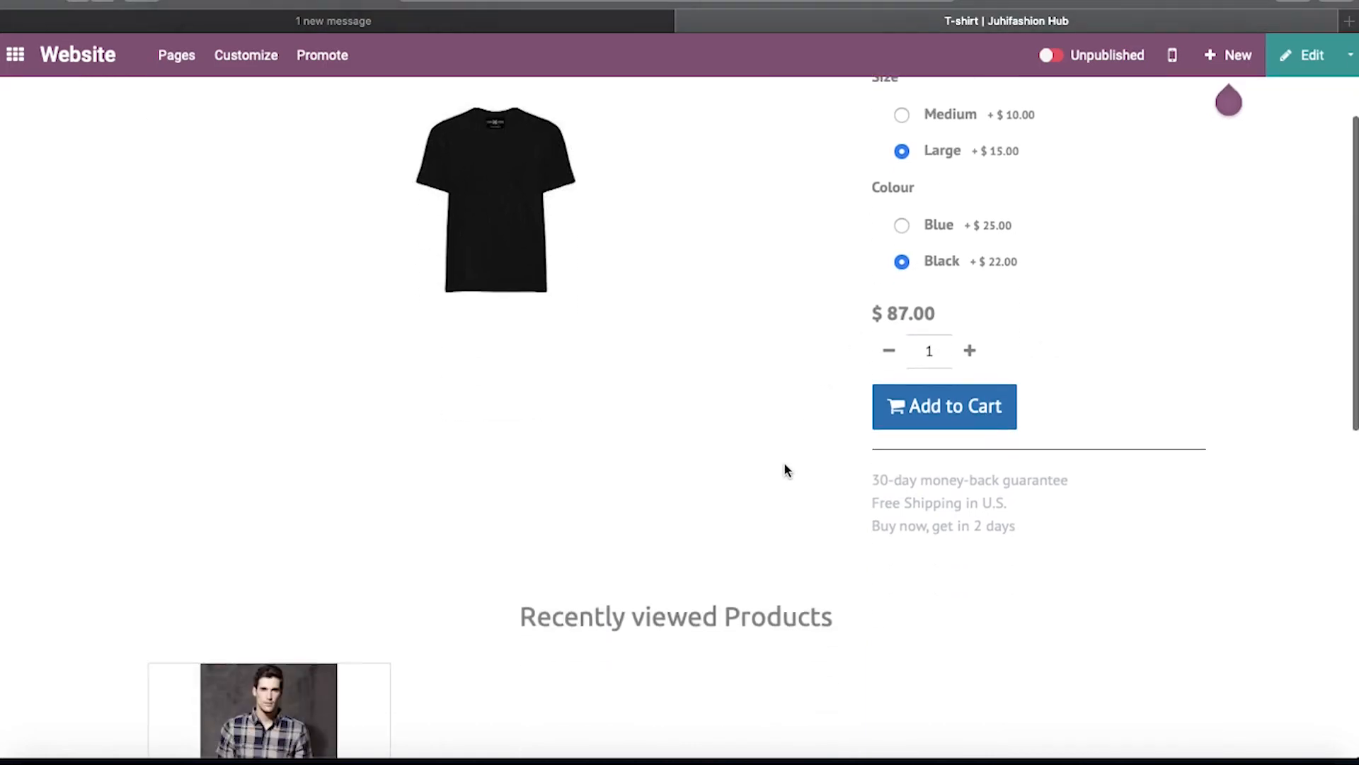
scroll(785, 465, up, 6)
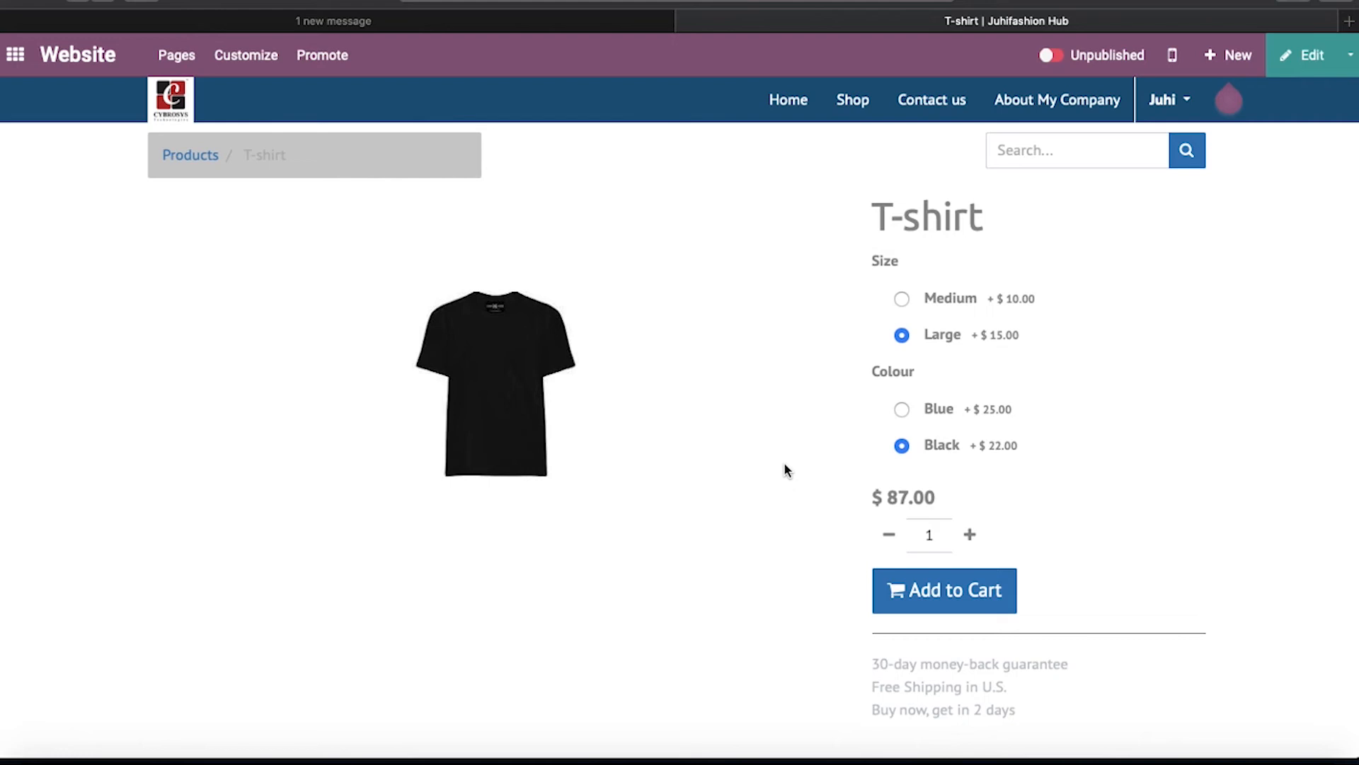
Step: Open the T-shirt in the backend, go to the payment acquirers and examine the available providers
click(1350, 55)
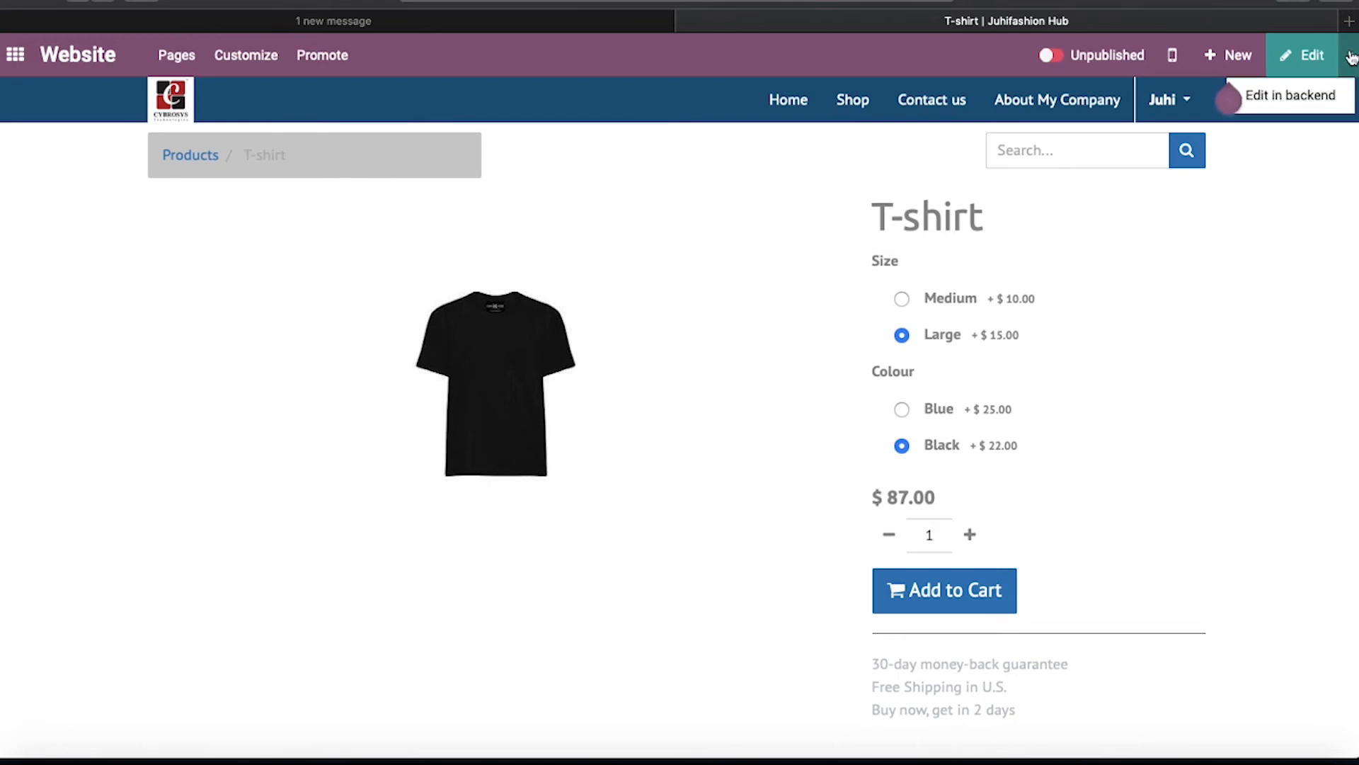
click(1289, 99)
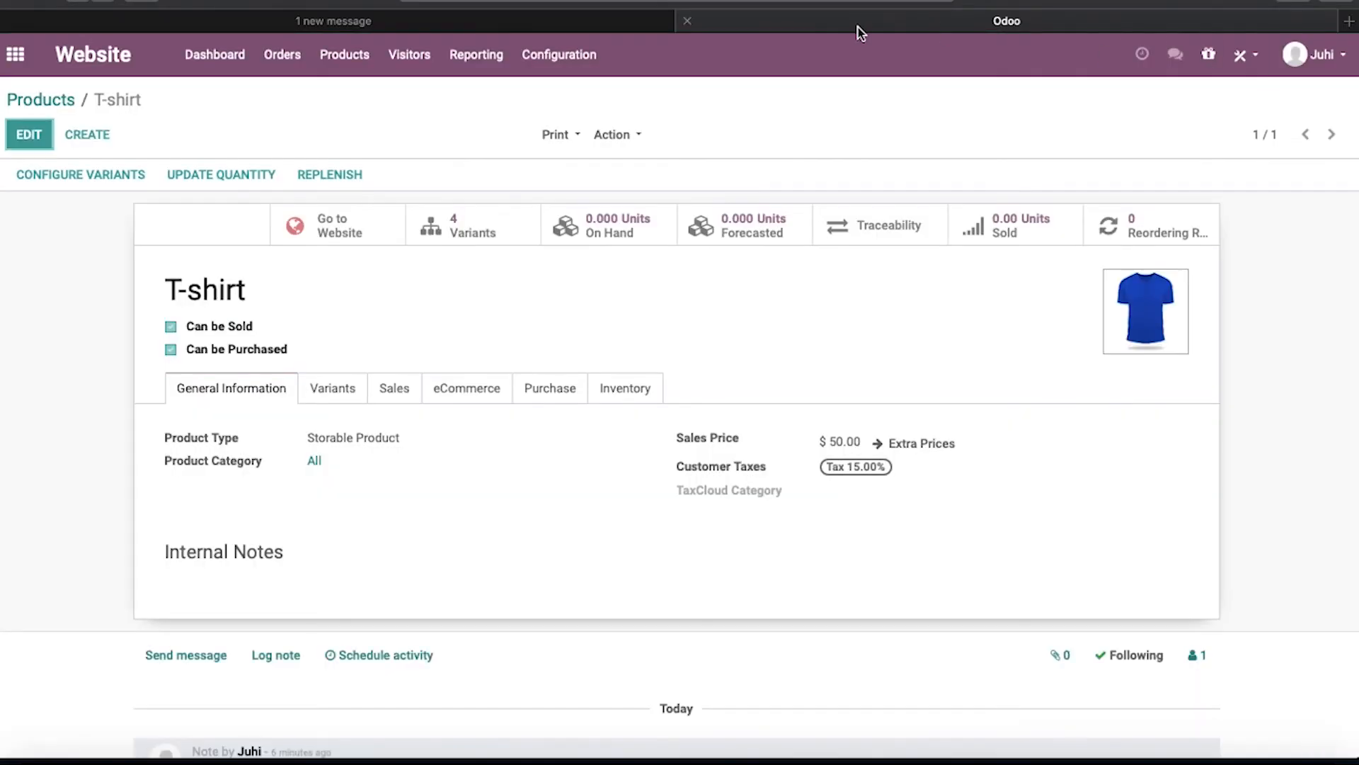
click(568, 64)
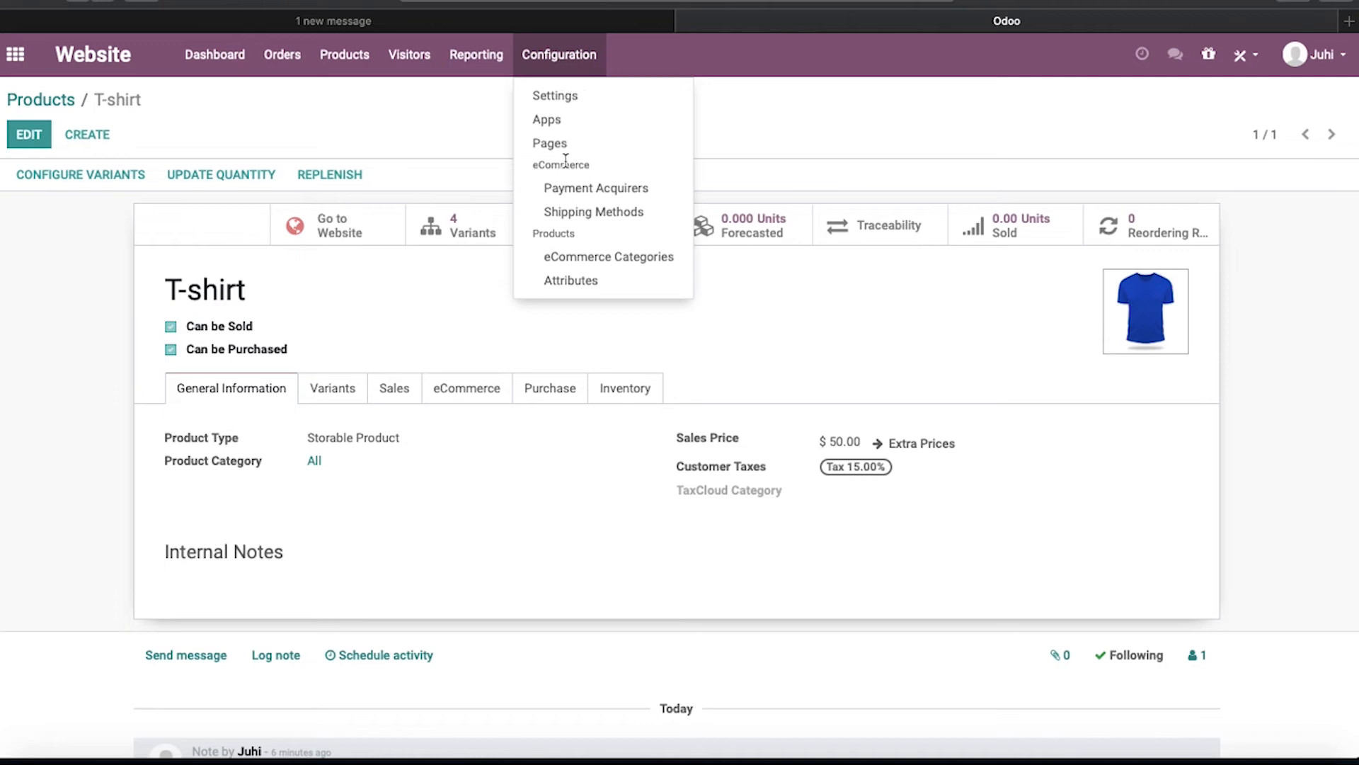
click(600, 197)
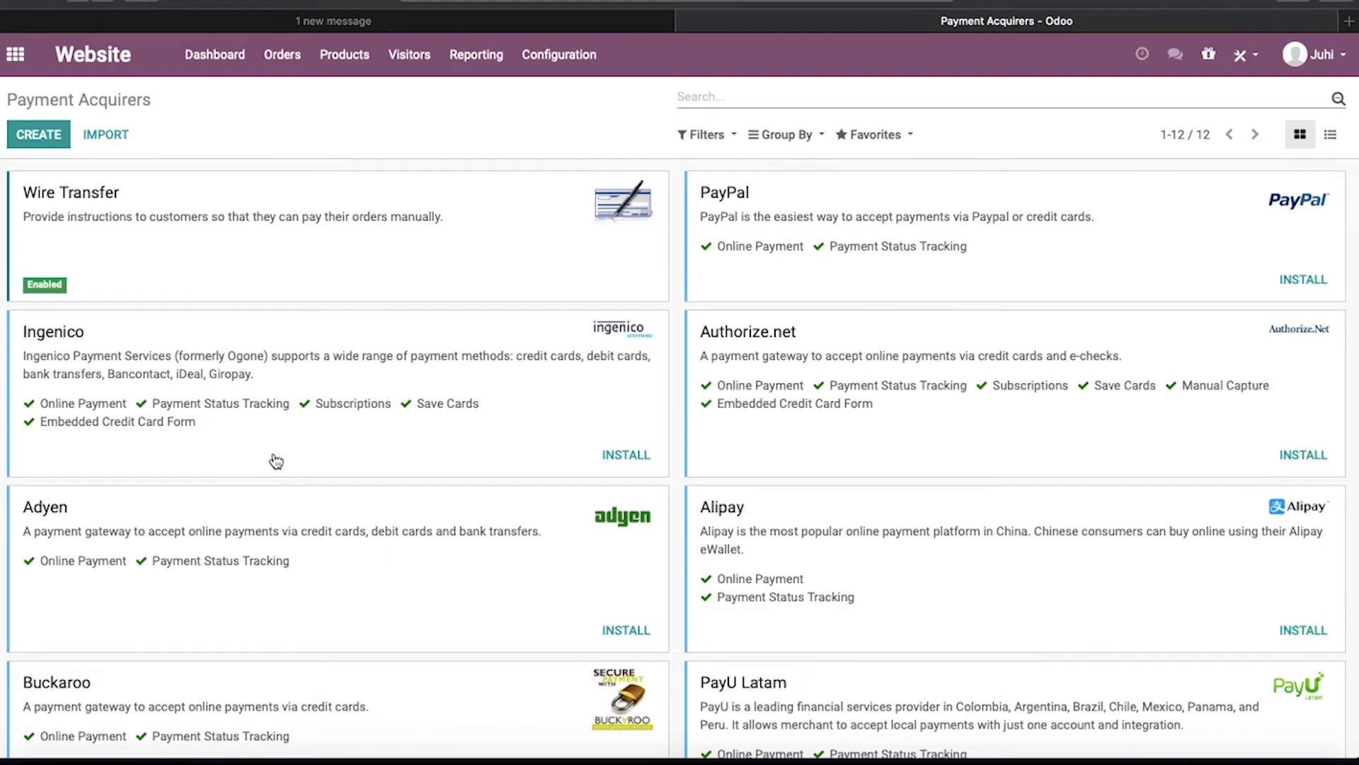
scroll(762, 417, down, 2)
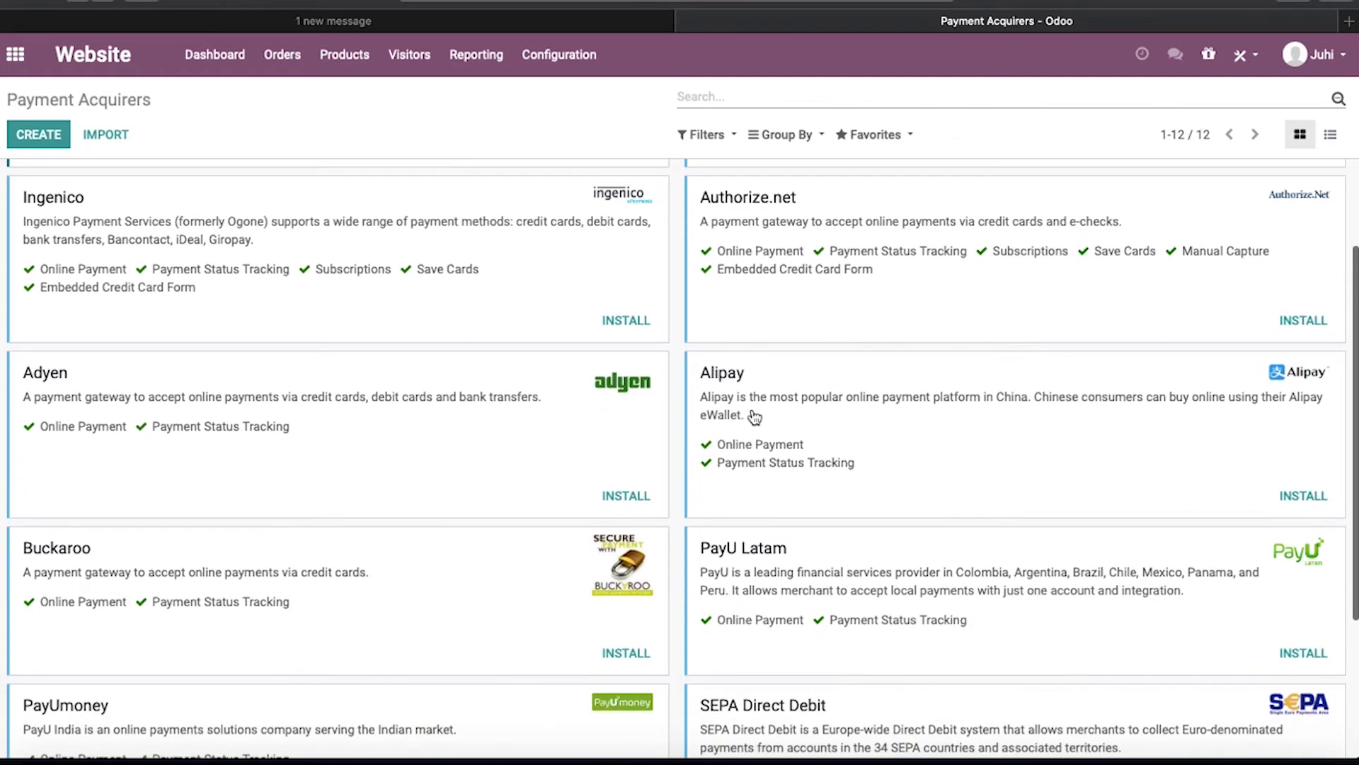
scroll(422, 555, down, 2)
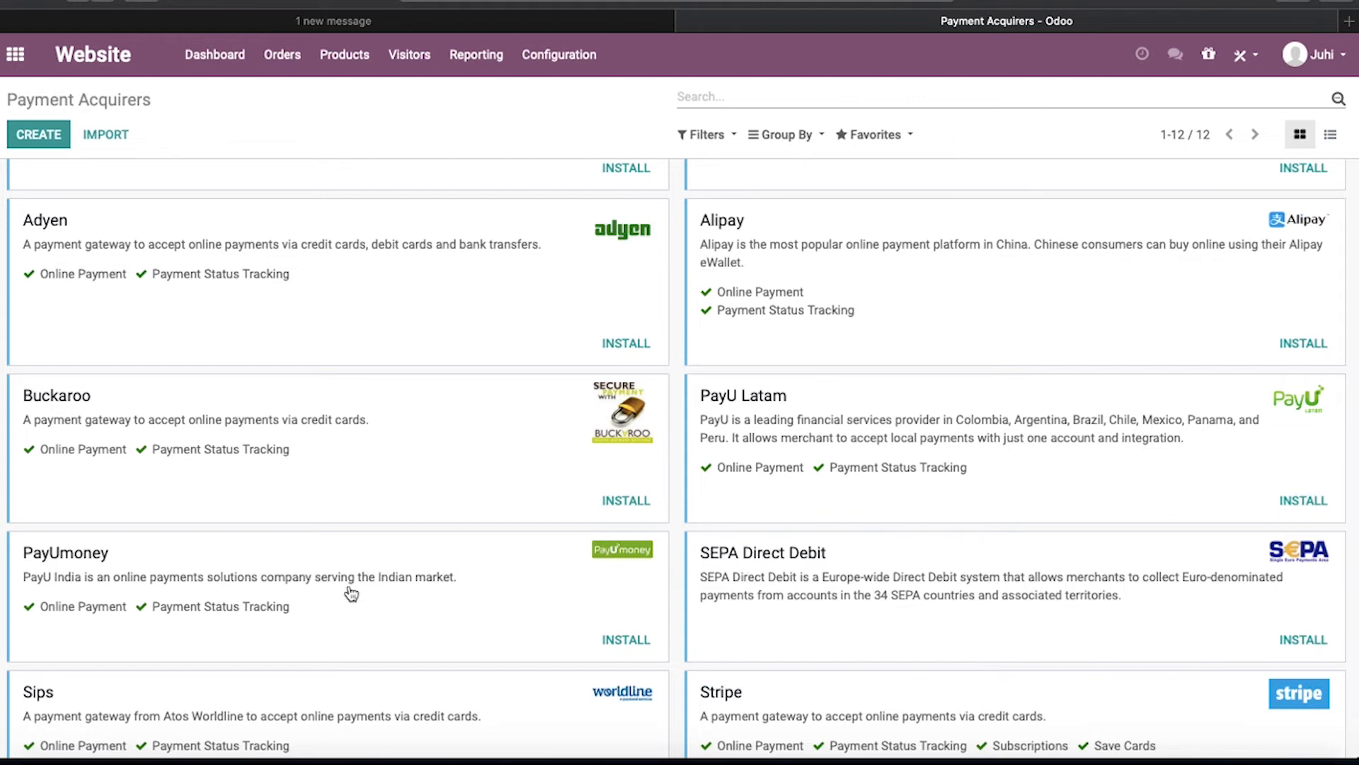
scroll(627, 586, down, 1)
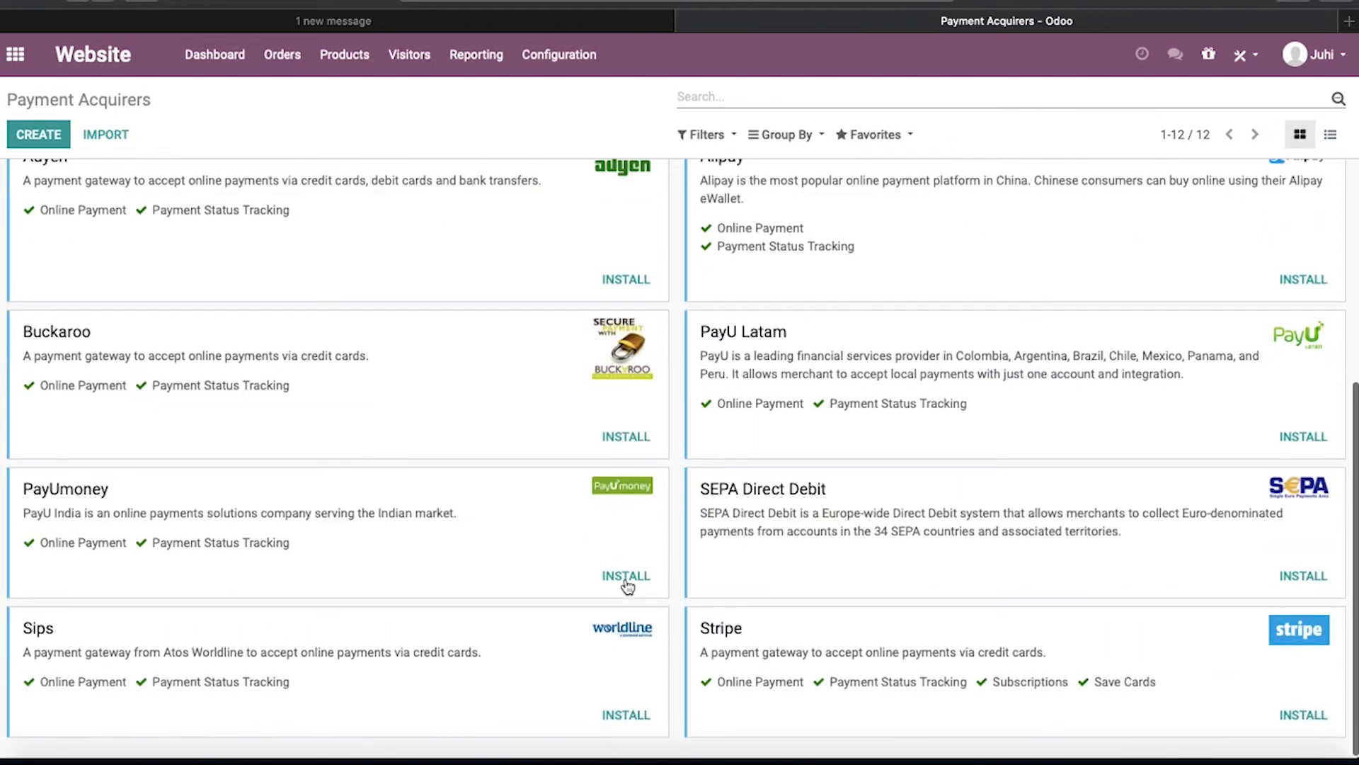
scroll(628, 586, up, 5)
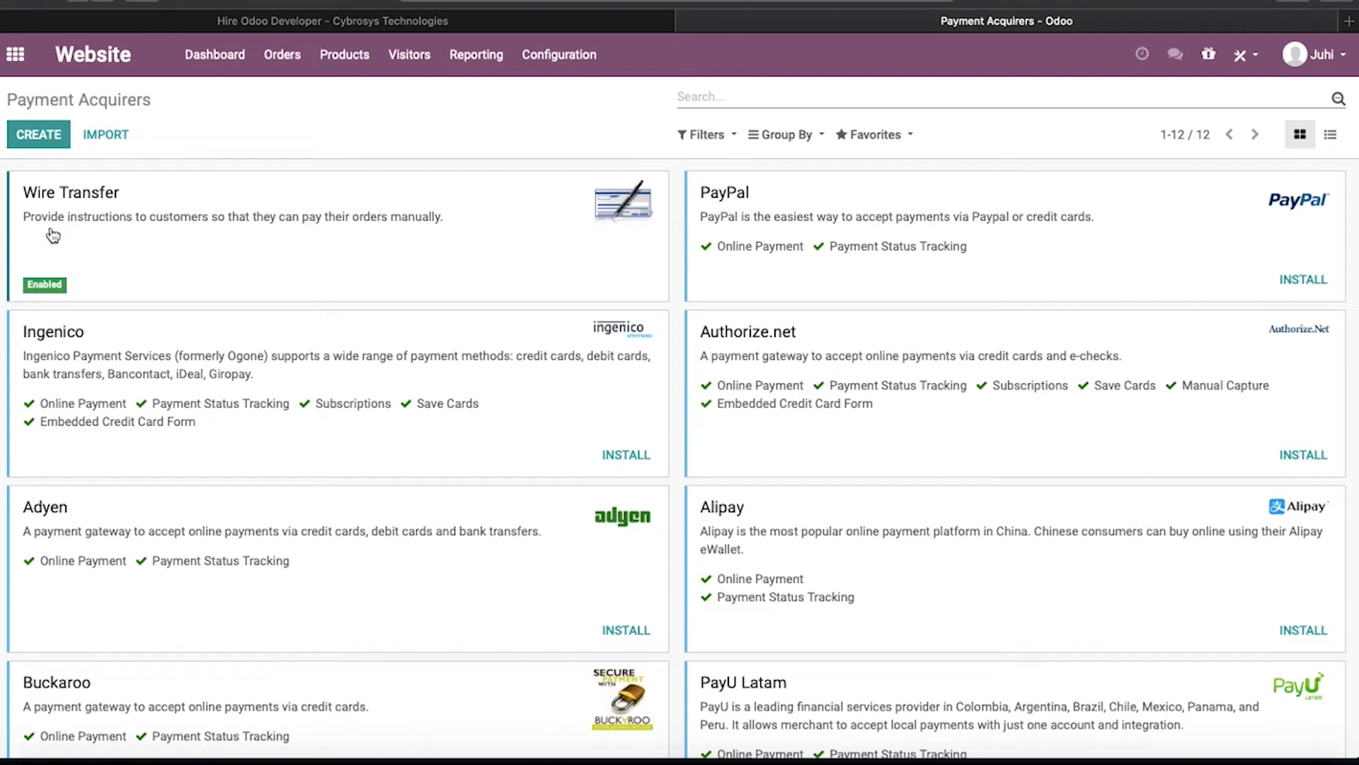
Step: Create a payment acquirer named "Payment Test" with its state Enabled and Bank (USD) as payment journal
click(39, 139)
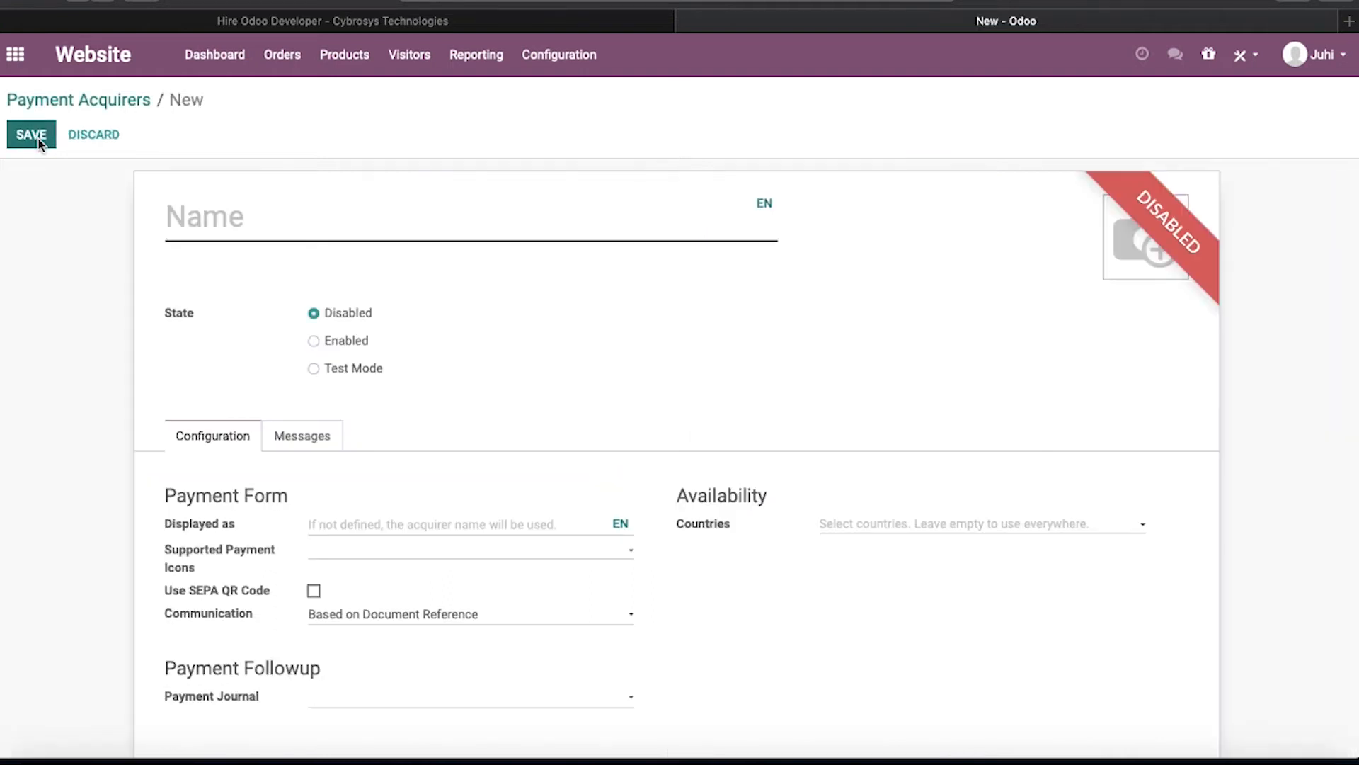
text(Payment TEst)
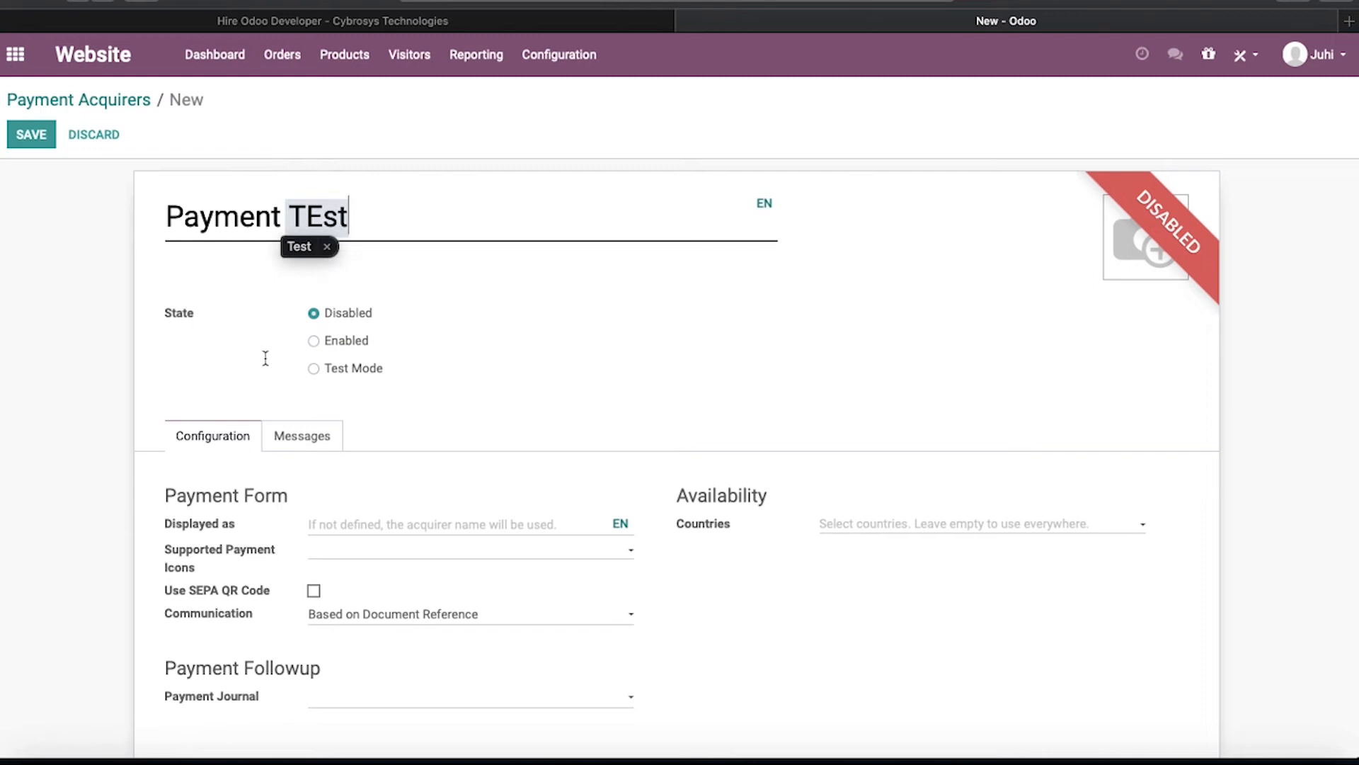
click(314, 343)
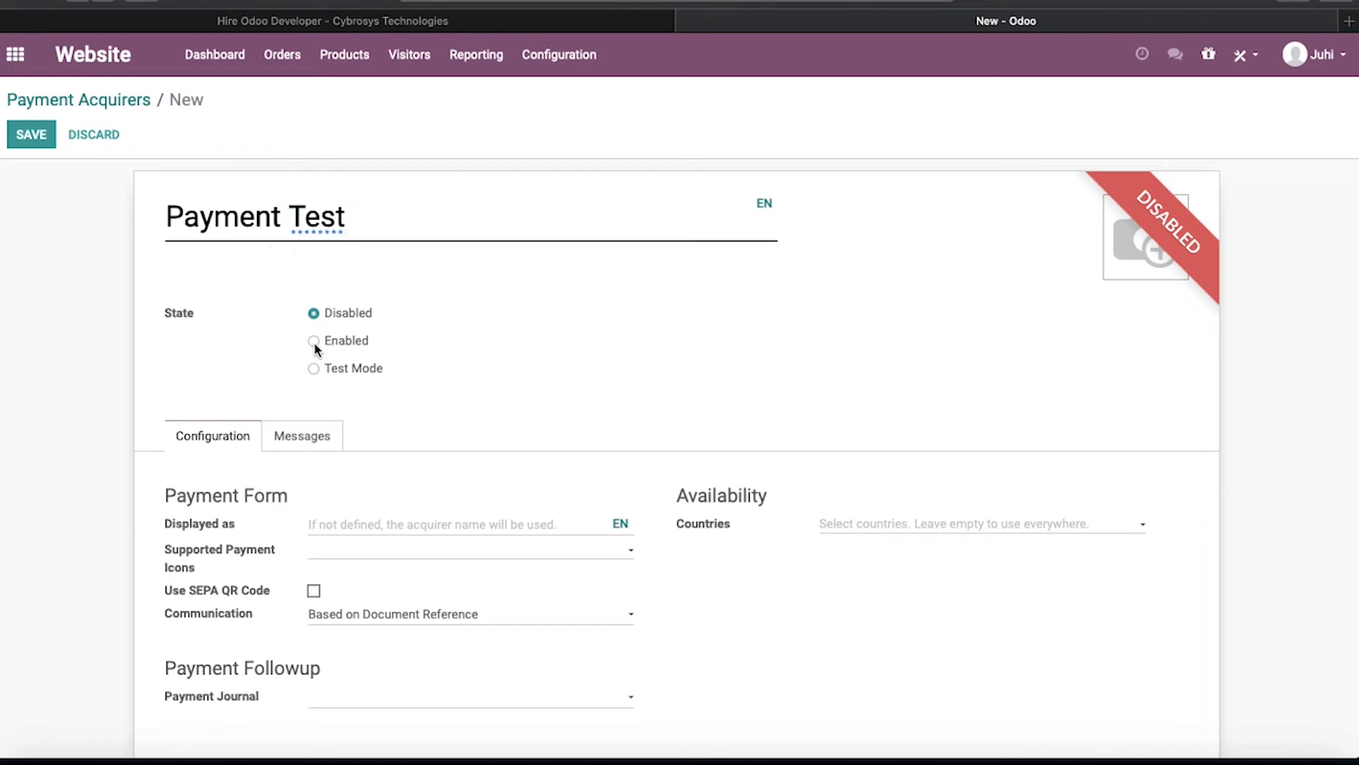
click(313, 341)
scroll(654, 290, down, 1)
click(439, 678)
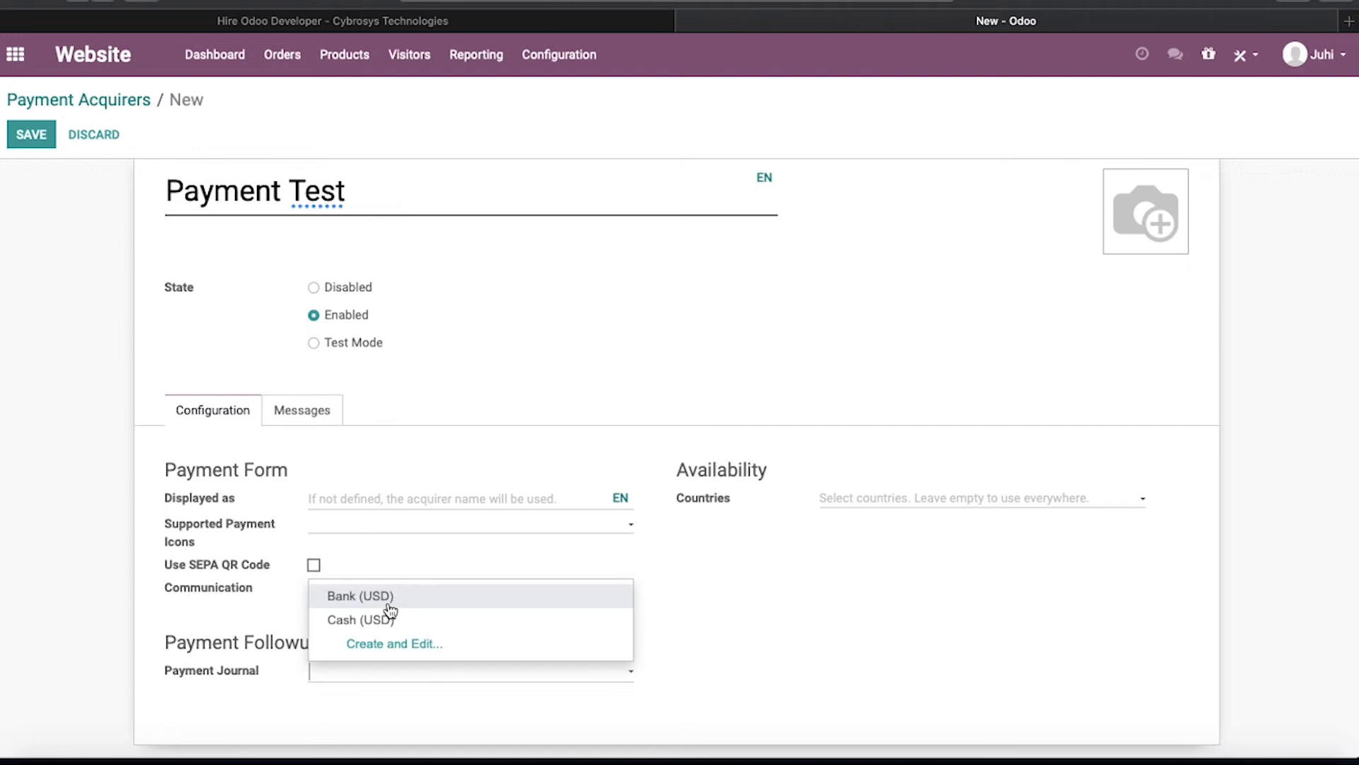
click(389, 608)
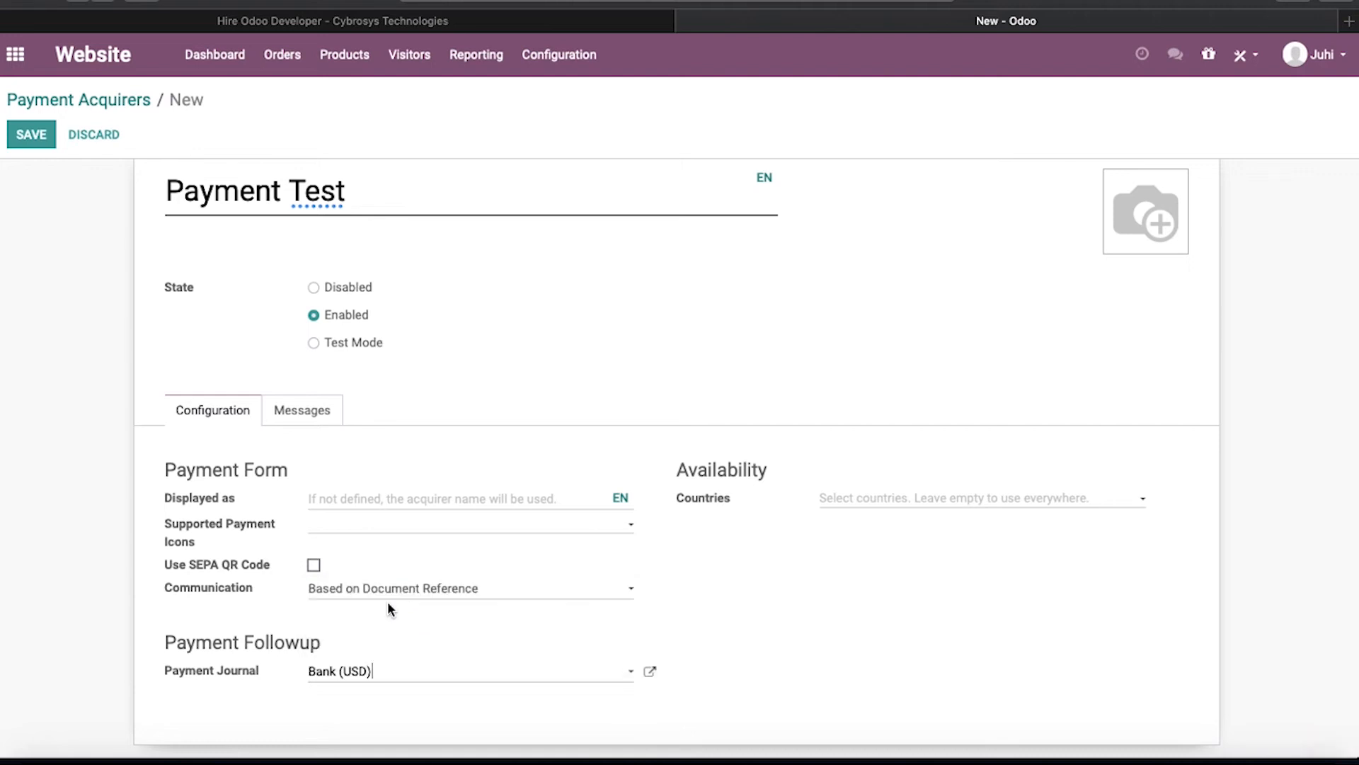
Step: Shorten the acquirer's pending message to "Your payment has been successfully processed"
click(314, 416)
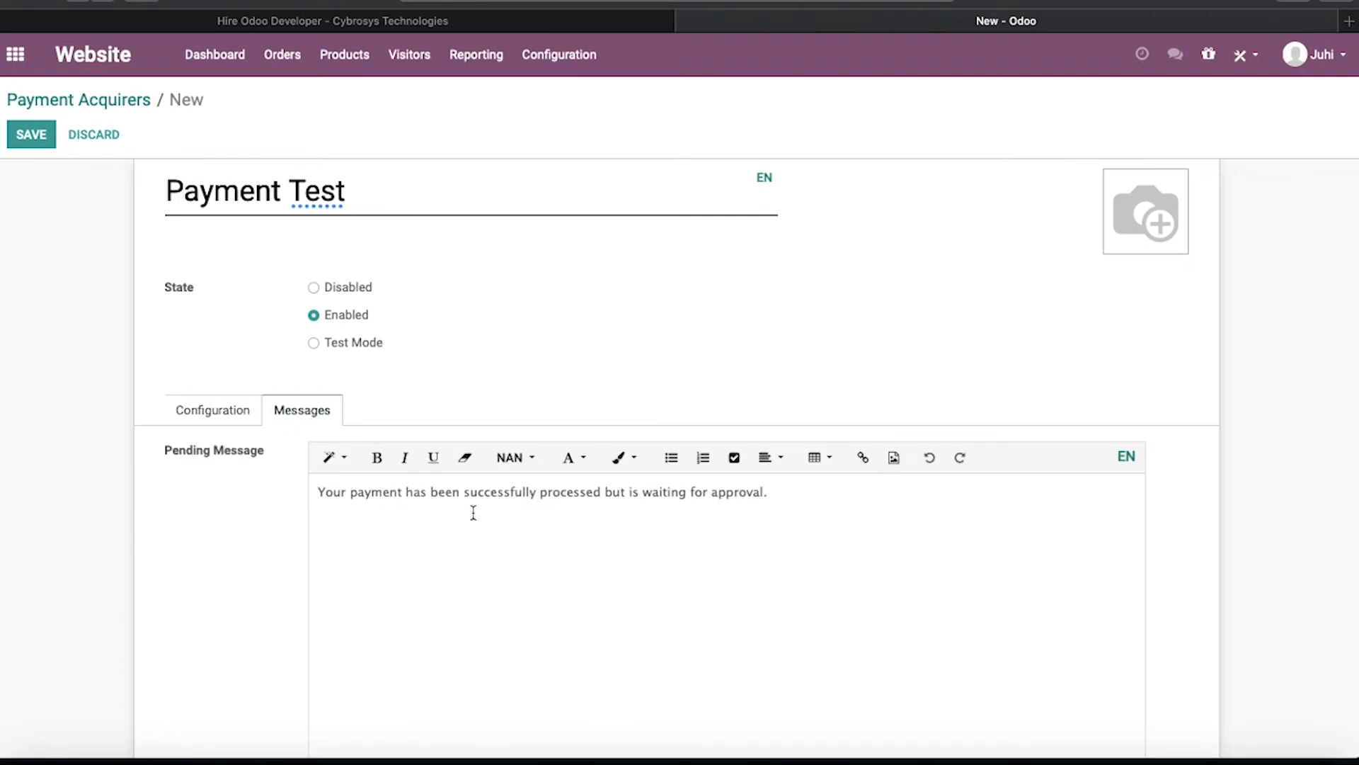
scroll(474, 511, down, 3)
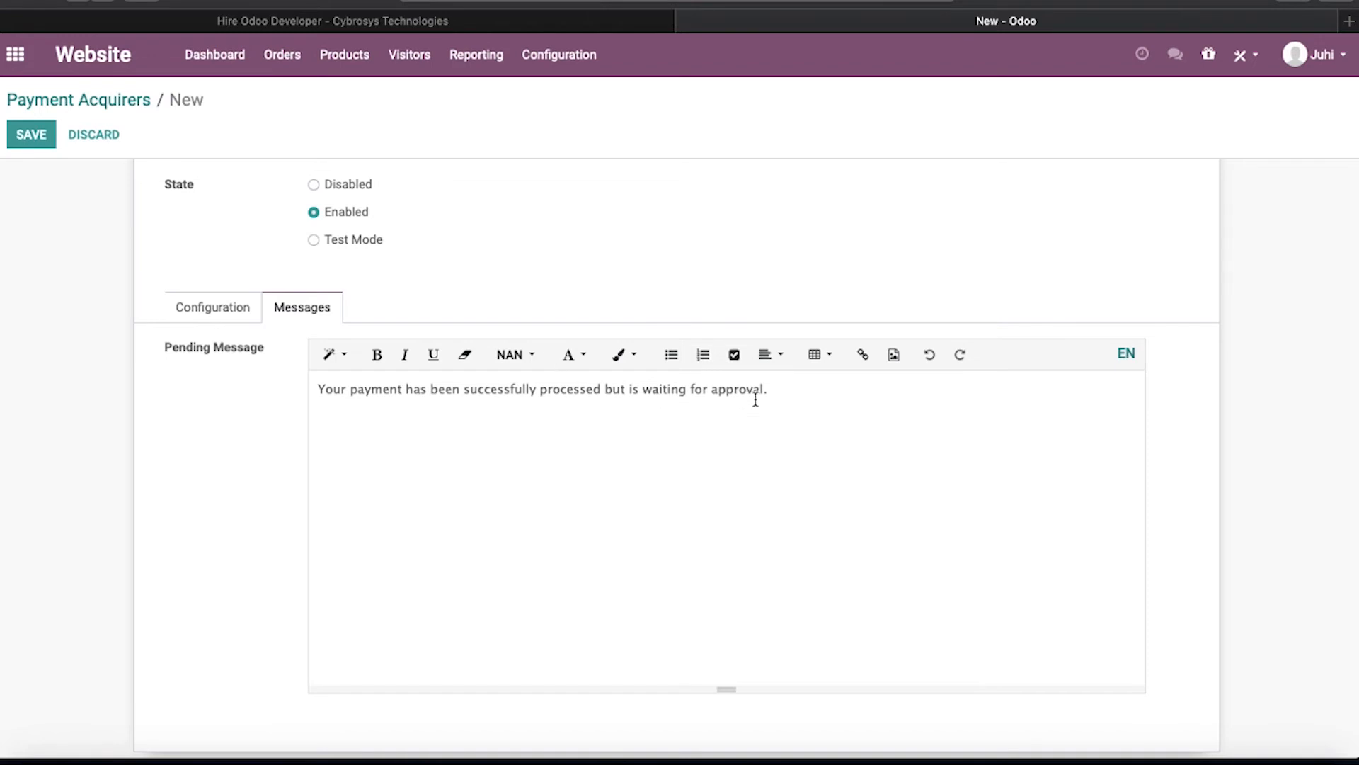
drag(770, 389, 607, 391)
key(BackSpace)
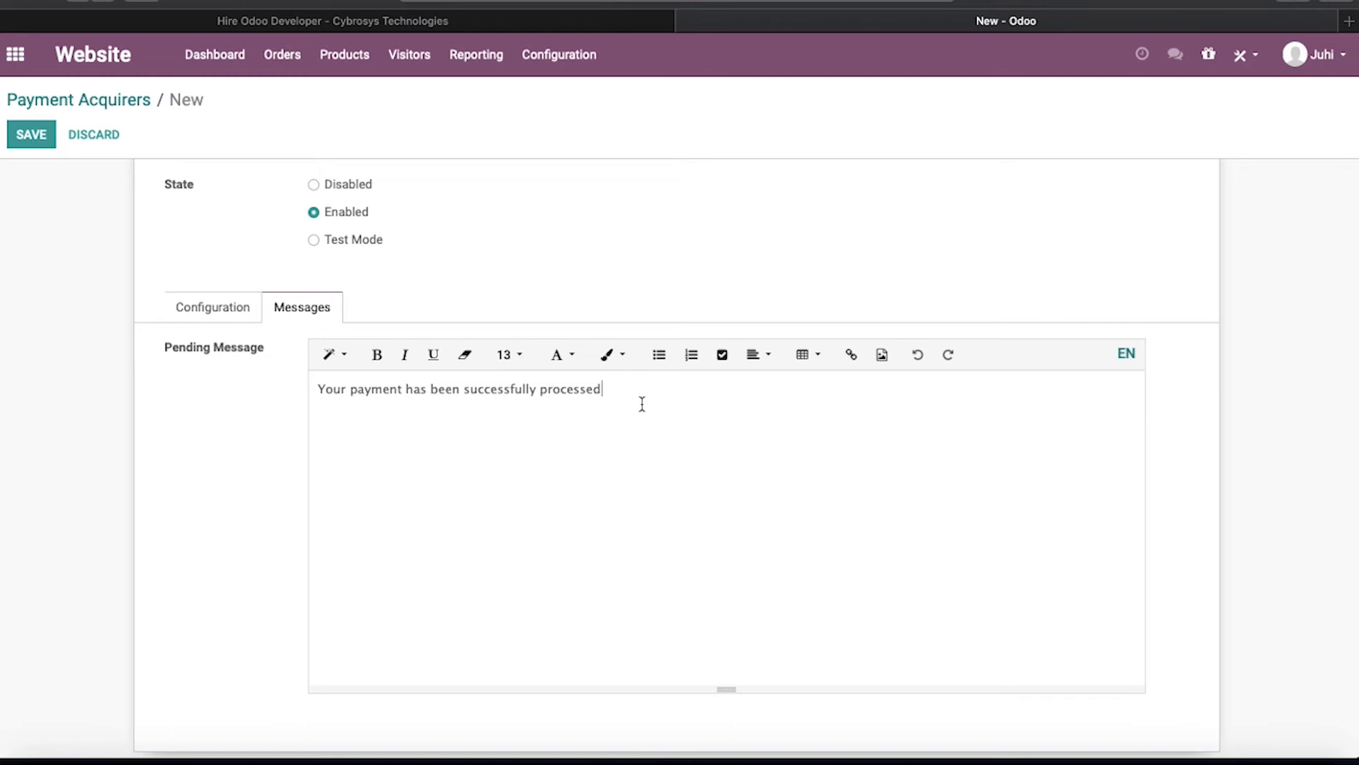
Step: Add Angola to the countries where the payment acquirer is available, and remove it again
click(208, 306)
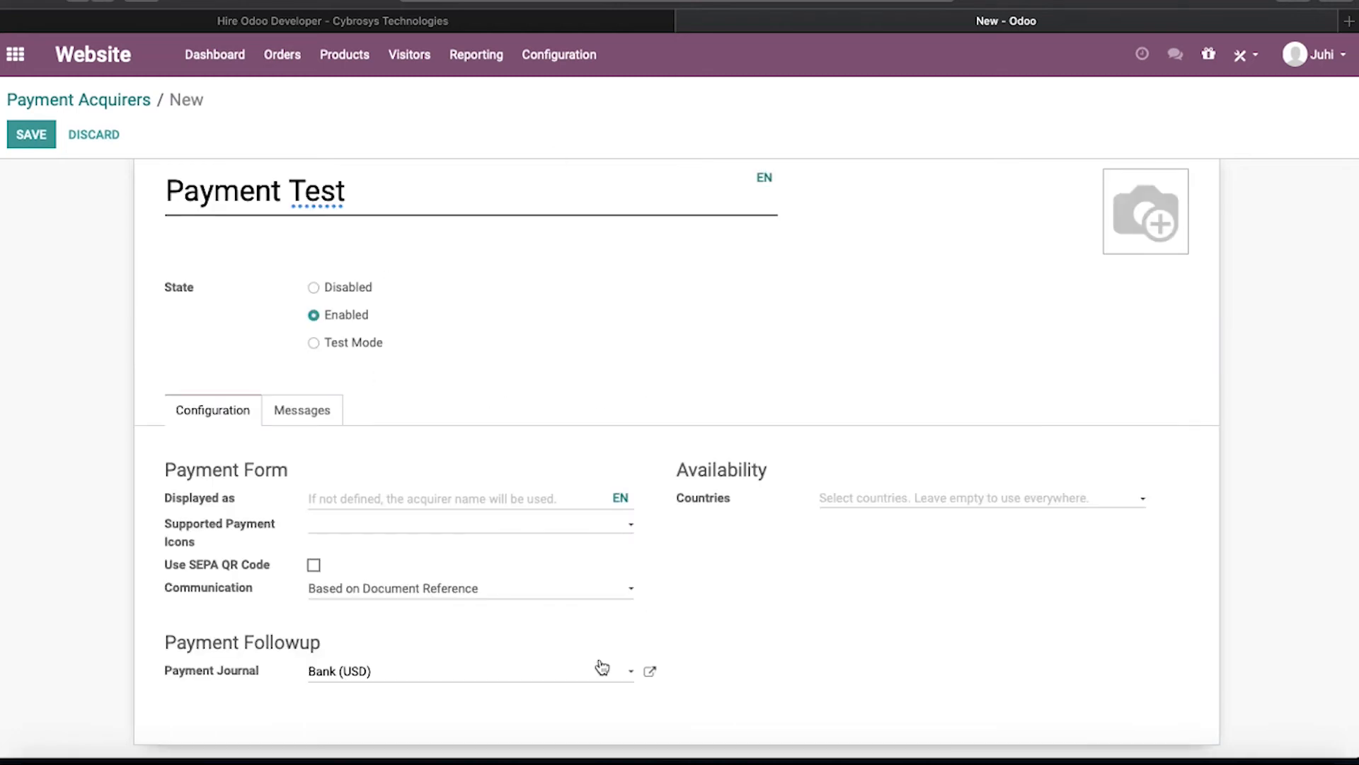
click(890, 504)
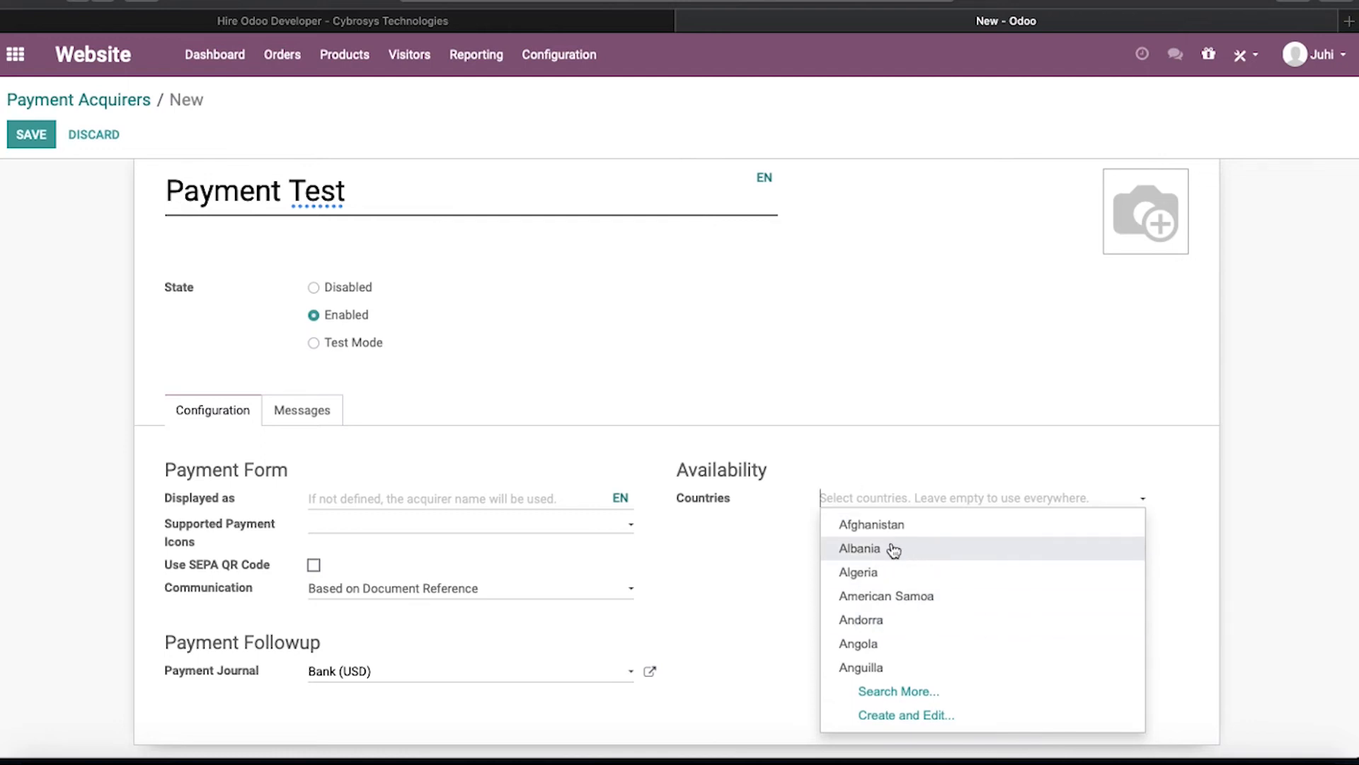
click(878, 648)
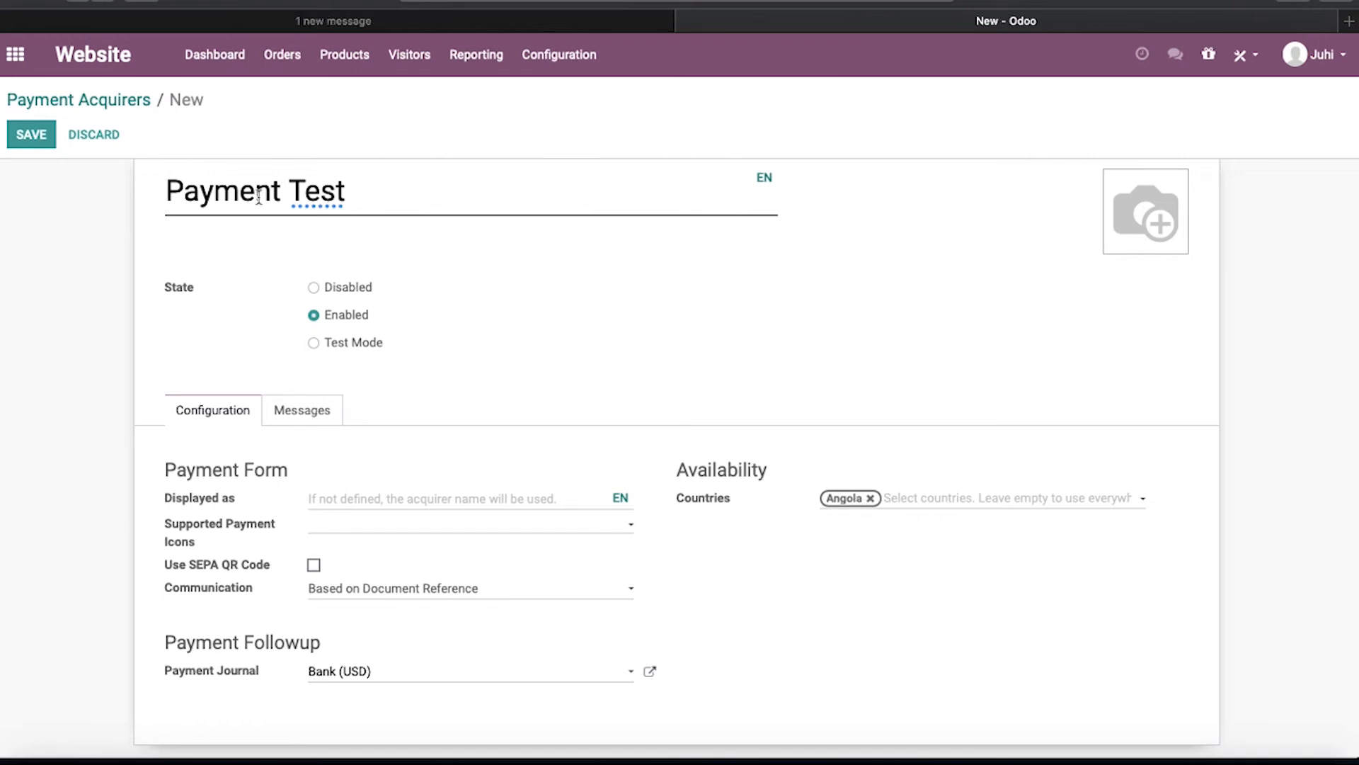
click(872, 498)
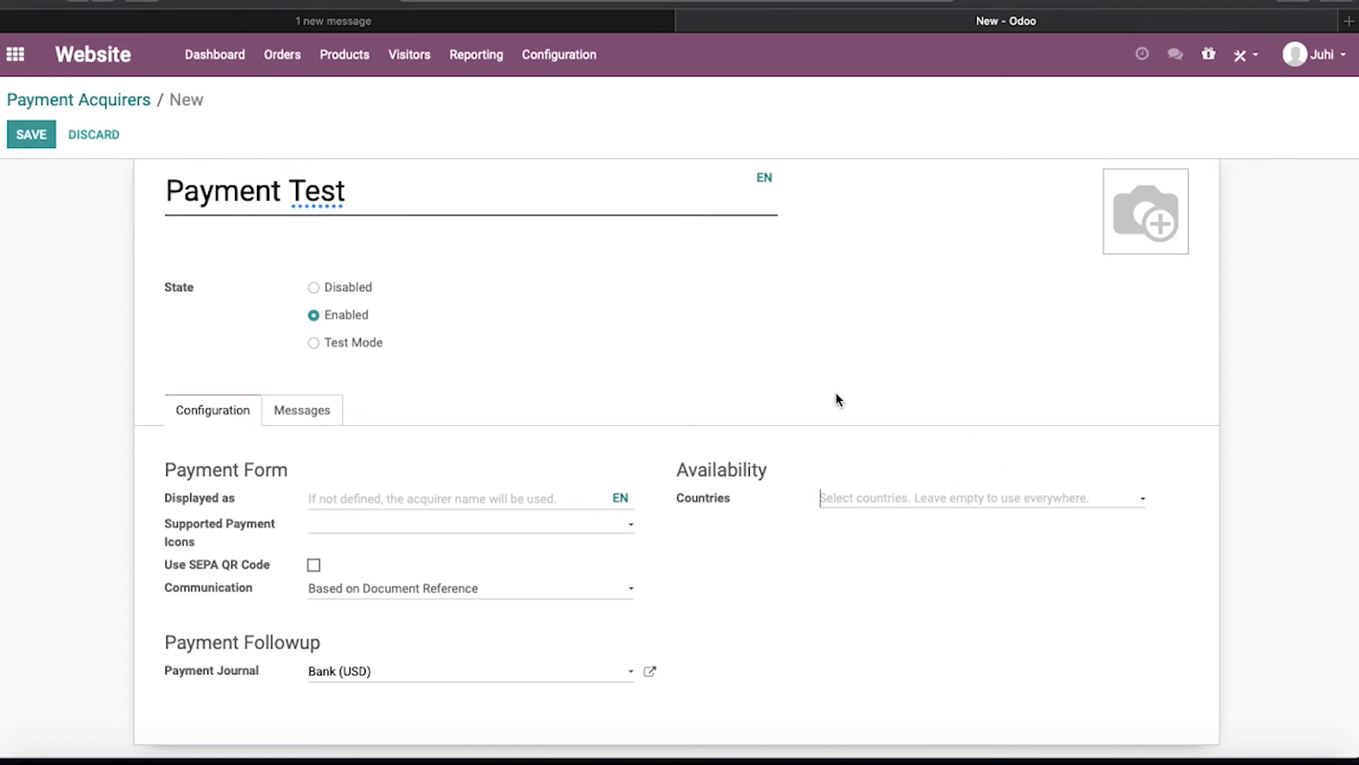
Step: Save the Payment Test acquirer and look it up in the payment acquirers overview
scroll(685, 411, up, 1)
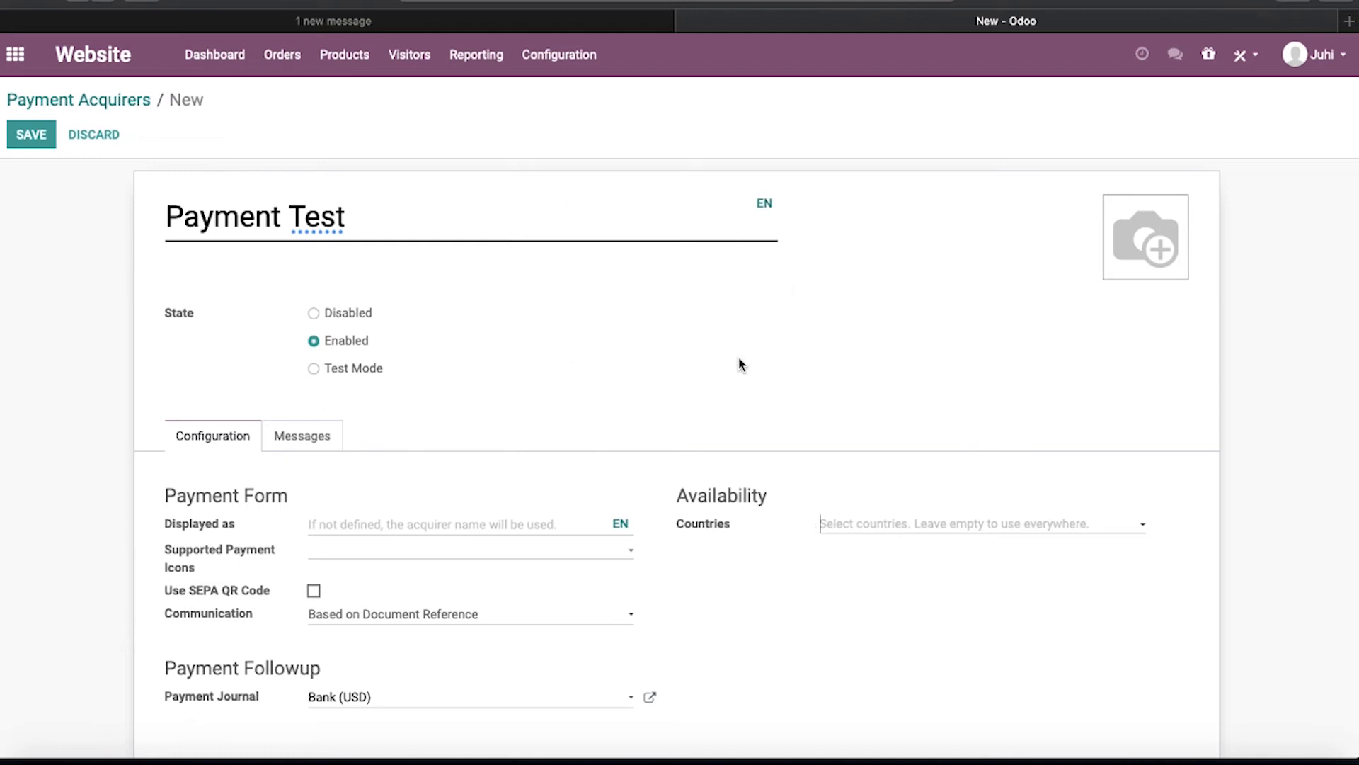
click(23, 139)
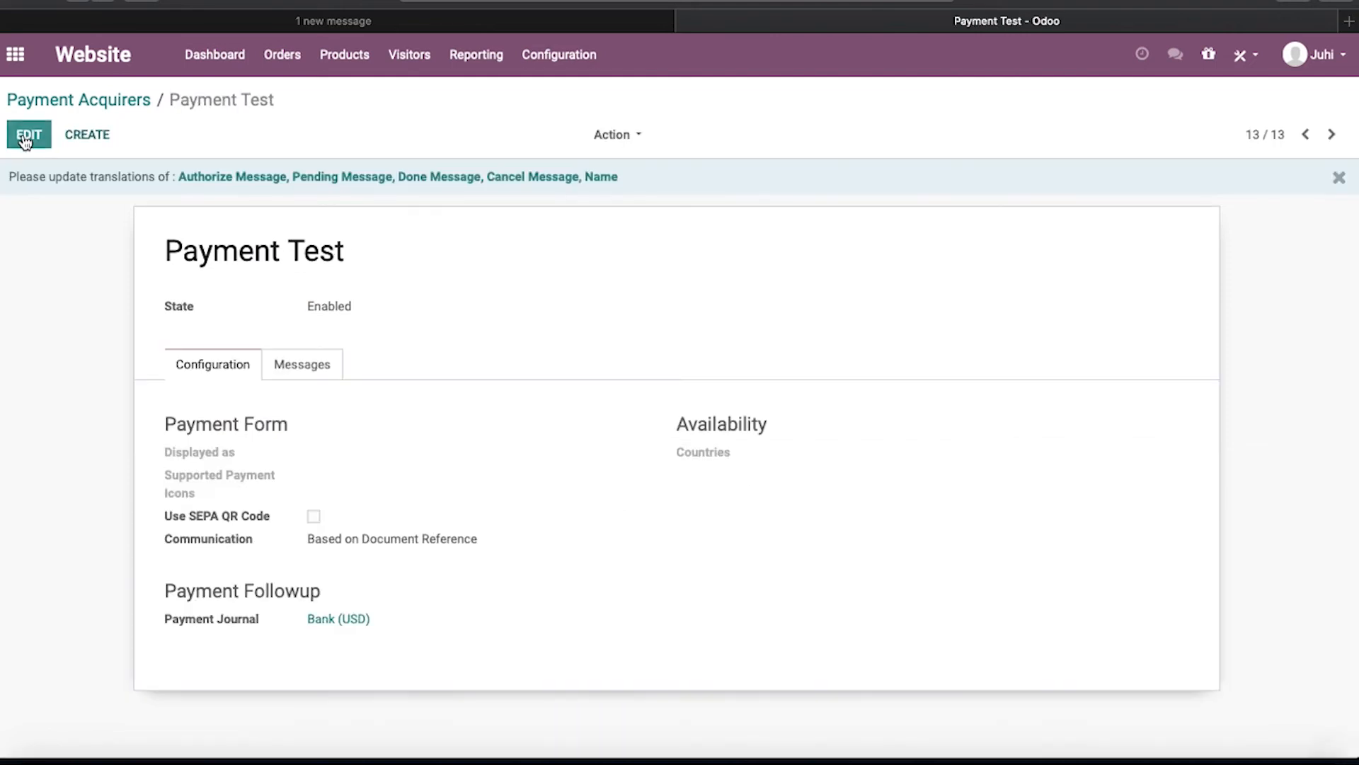
click(123, 109)
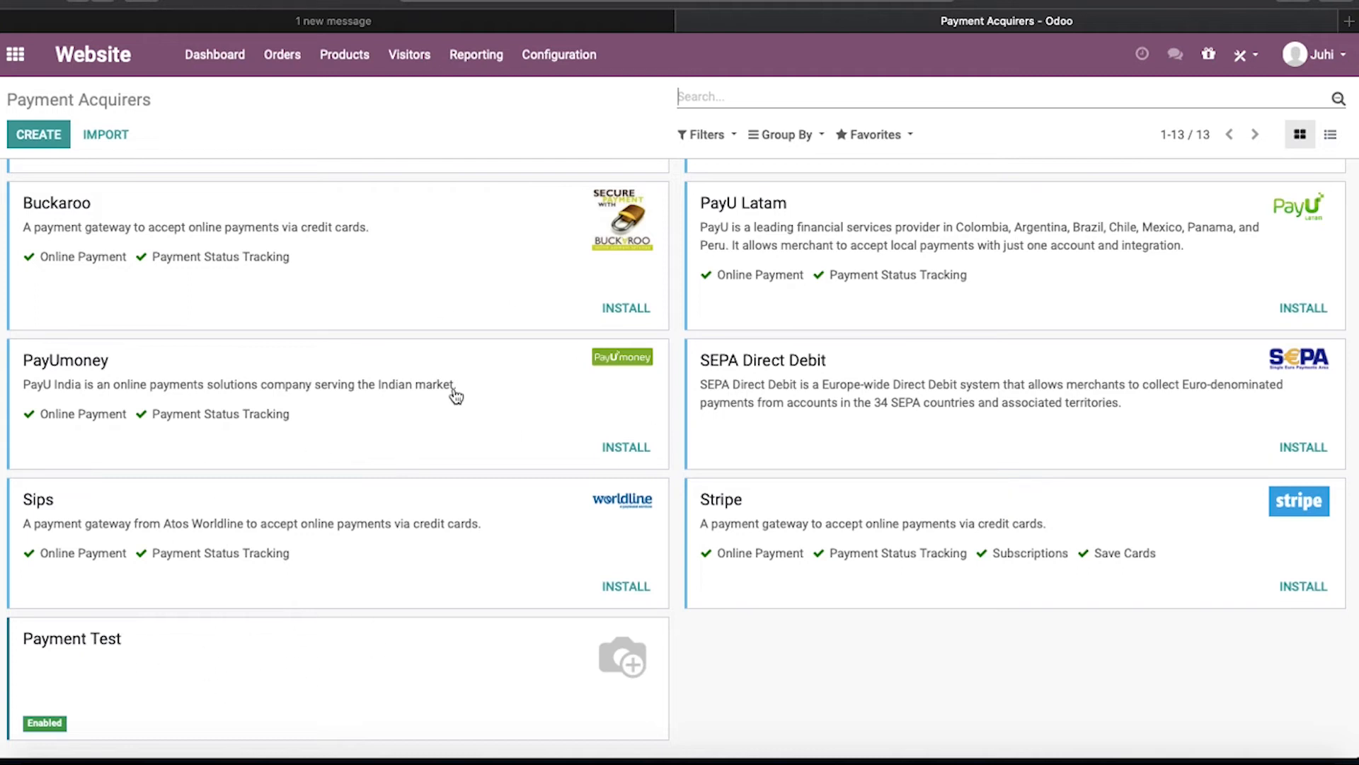
scroll(455, 394, up, 7)
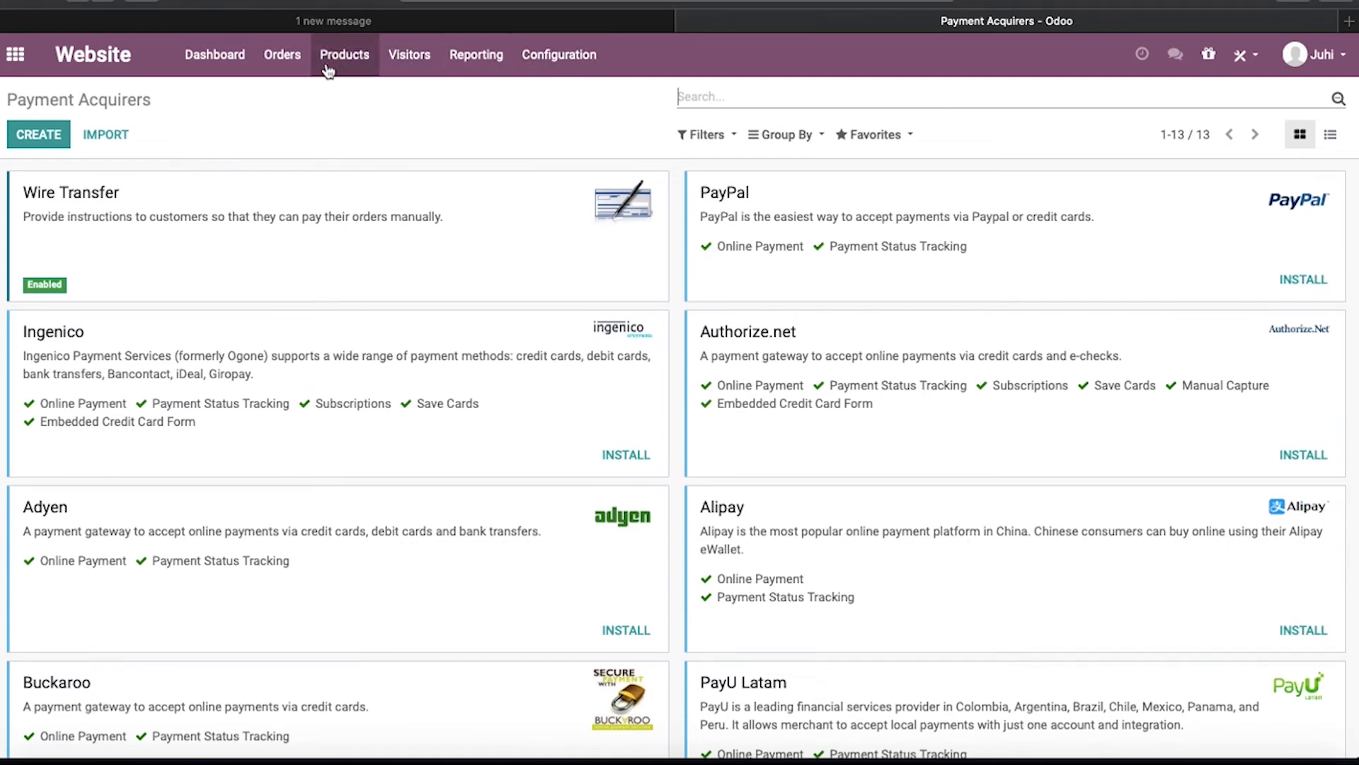
Step: Rename the "Free delivery charges" shipping method to "Test Delivery Charges" and set its fixed price to 30
click(539, 65)
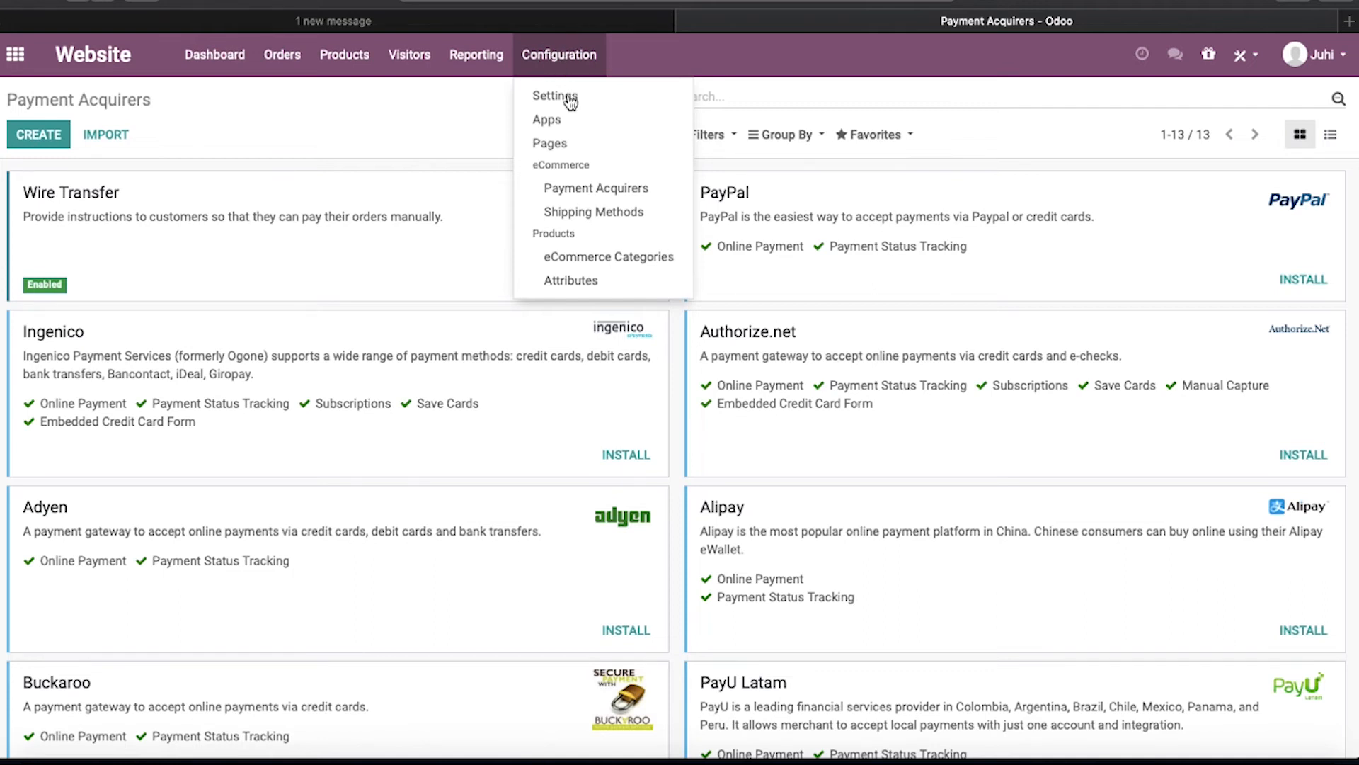
click(563, 212)
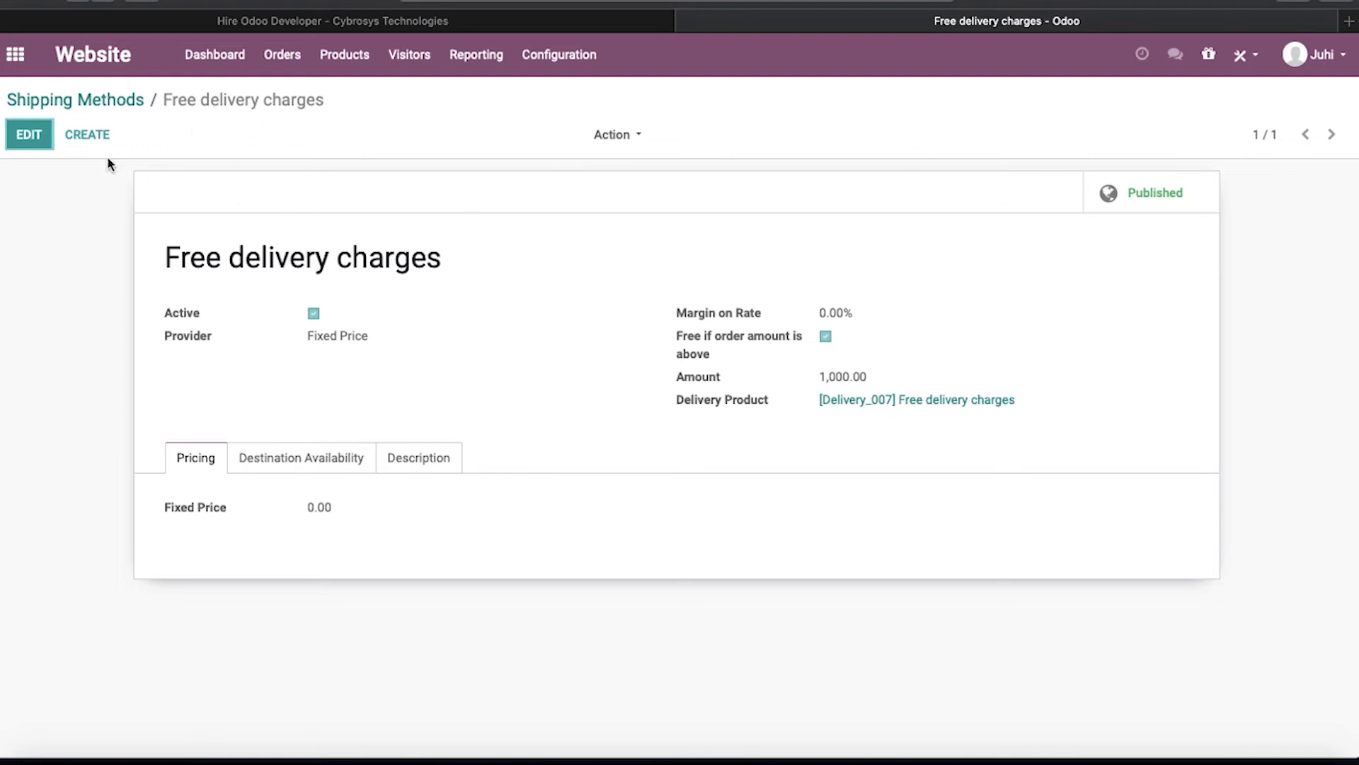
click(31, 135)
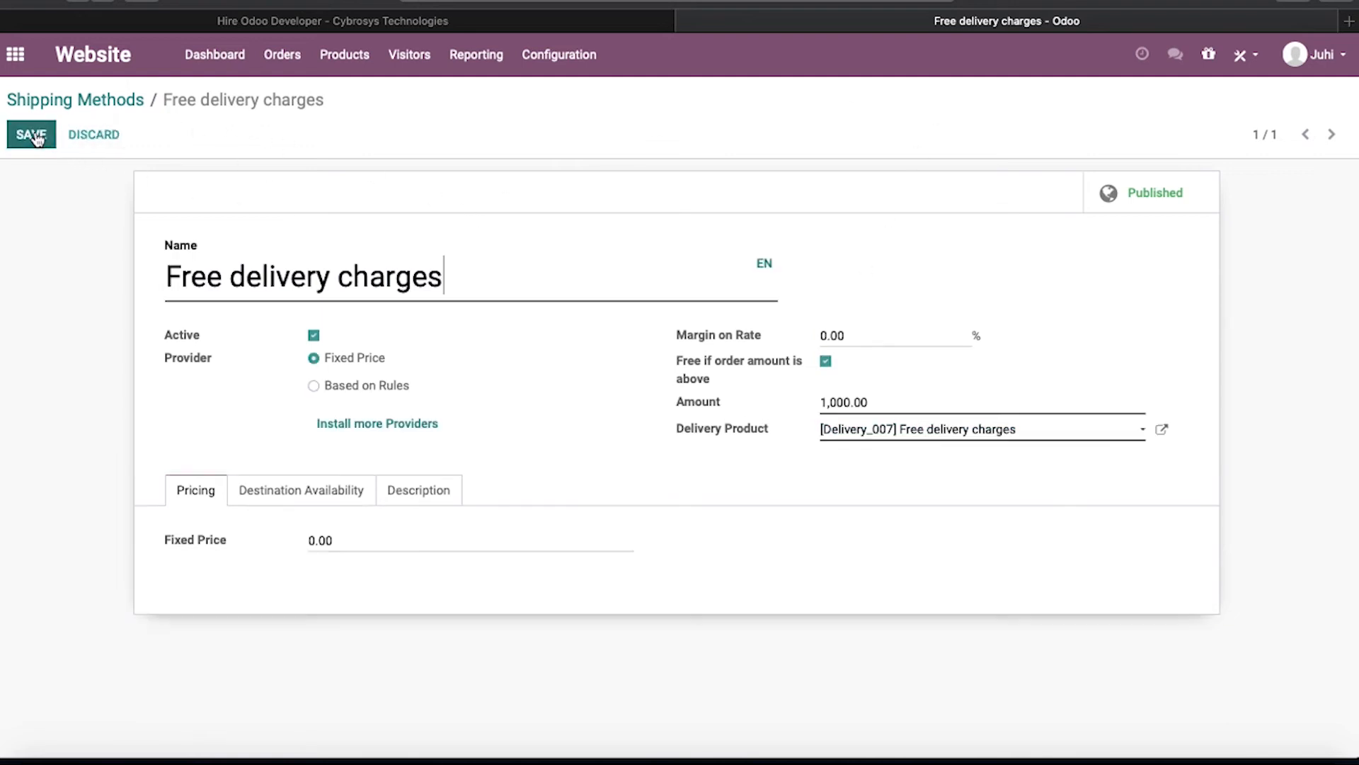
drag(451, 276, 165, 264)
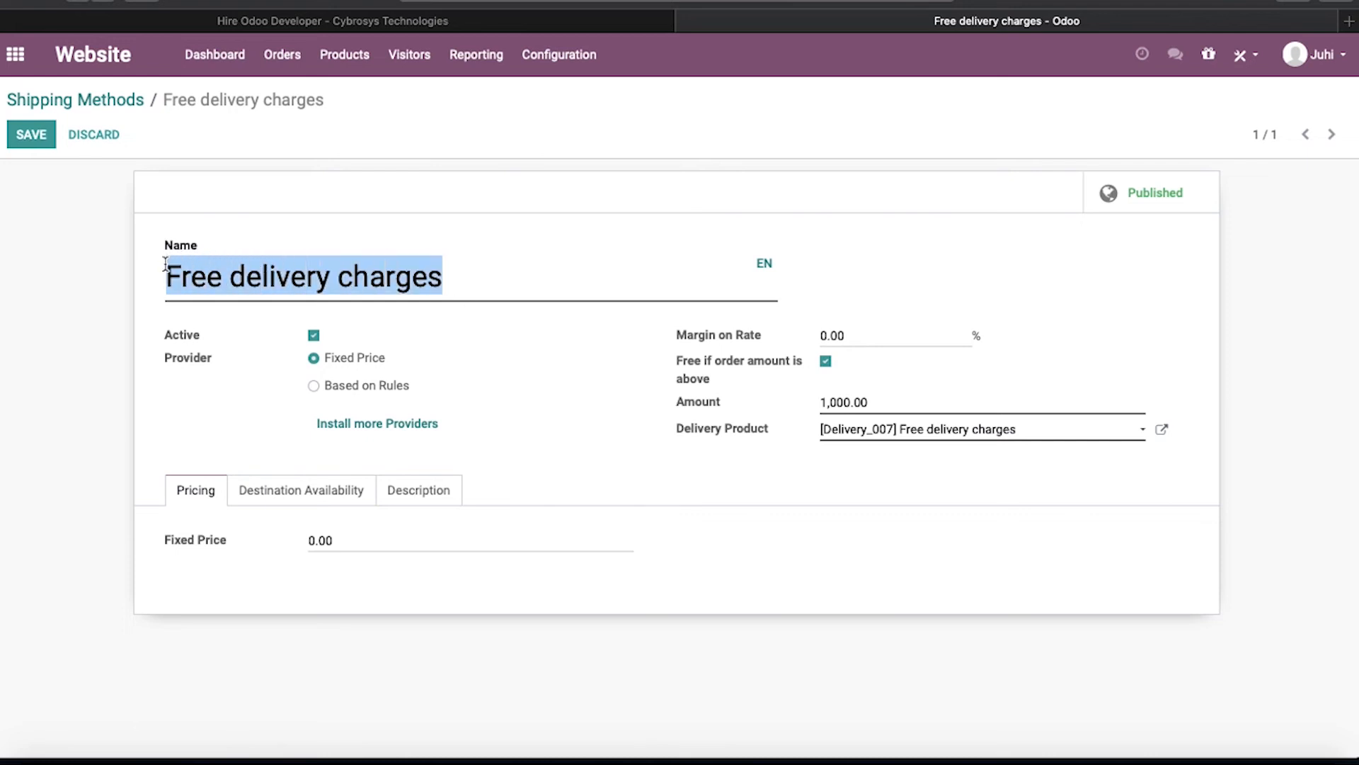
text(Test De)
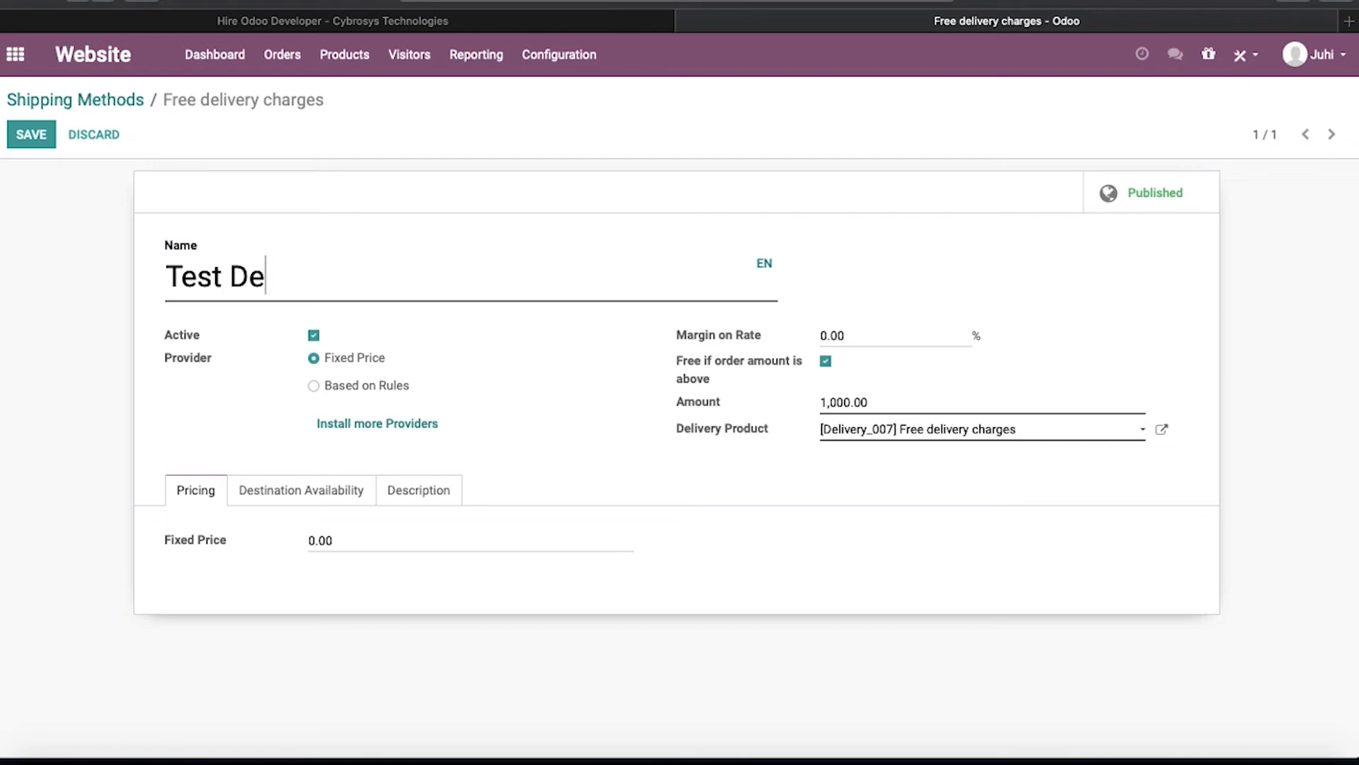
text(livery Charges)
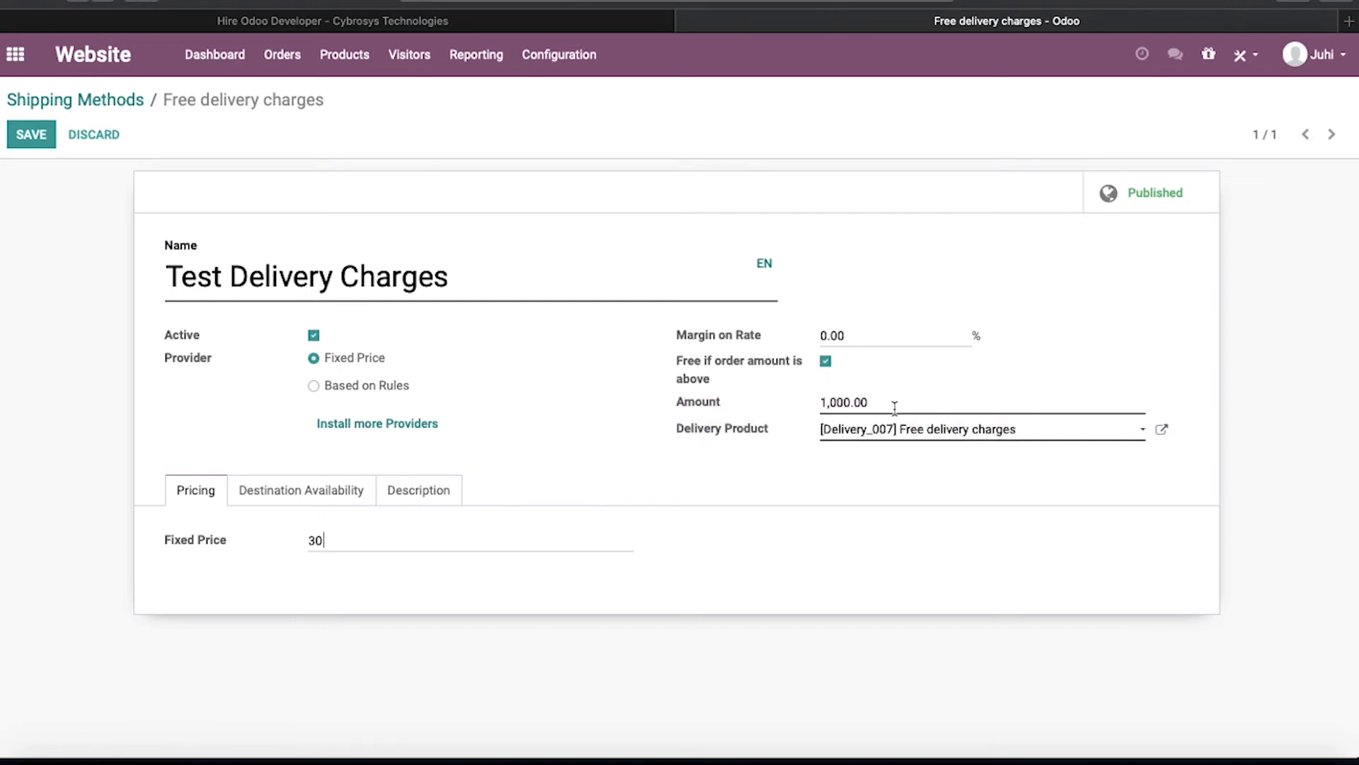
Step: Review the shipping method's free-delivery order amount, description and destination availability settings
click(893, 406)
key(shift+Left)
key(shift+Left)
key(shift+Left)
key(shift+Left)
key(shift+Left)
key(shift+Left)
key(shift+Left)
key(shift+Left)
click(887, 388)
click(418, 489)
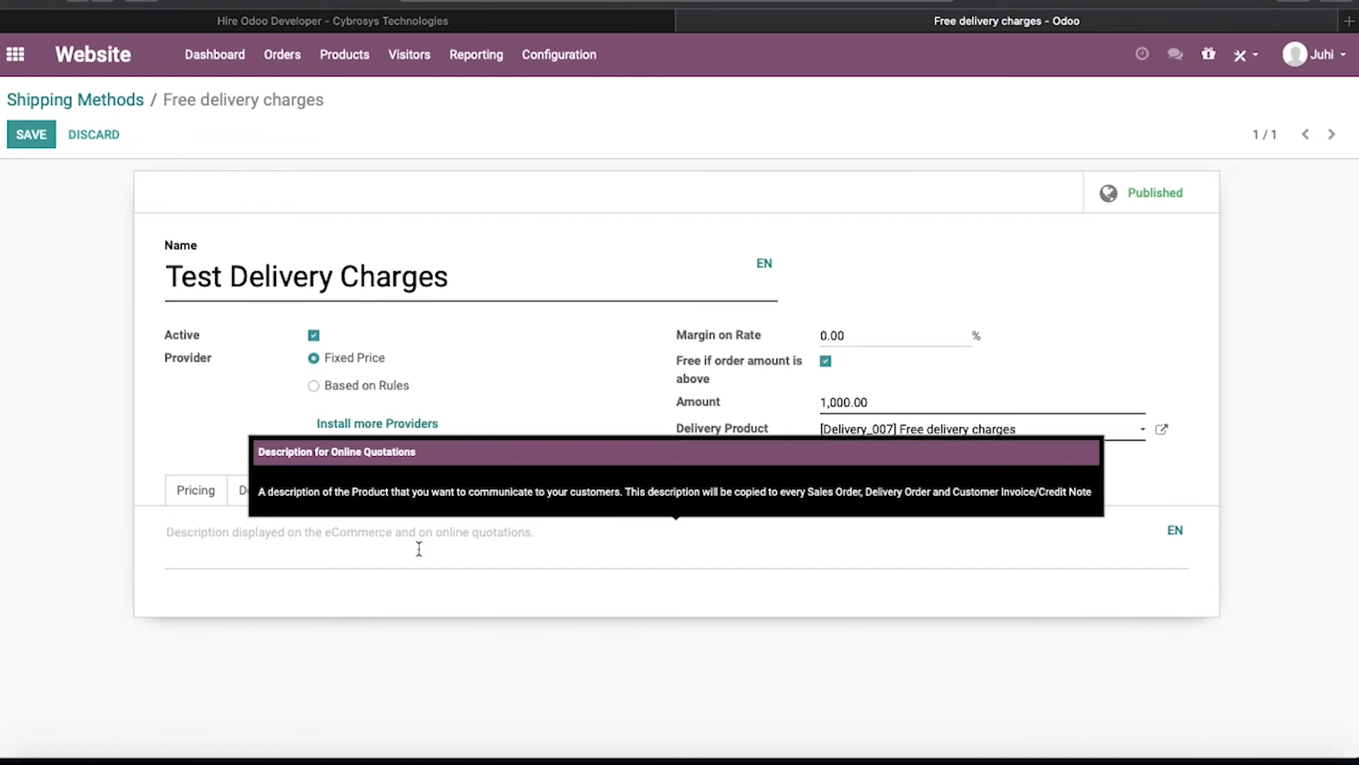
click(550, 541)
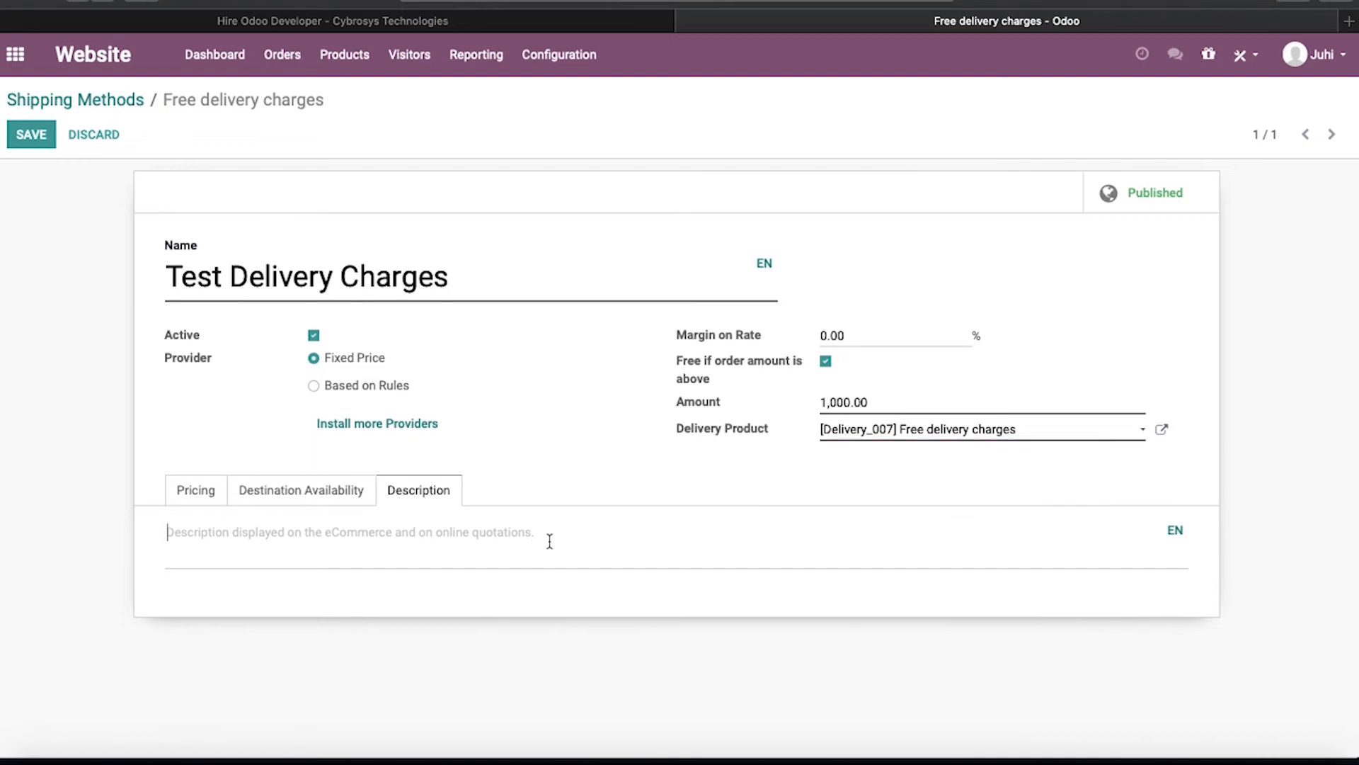
click(354, 490)
click(467, 589)
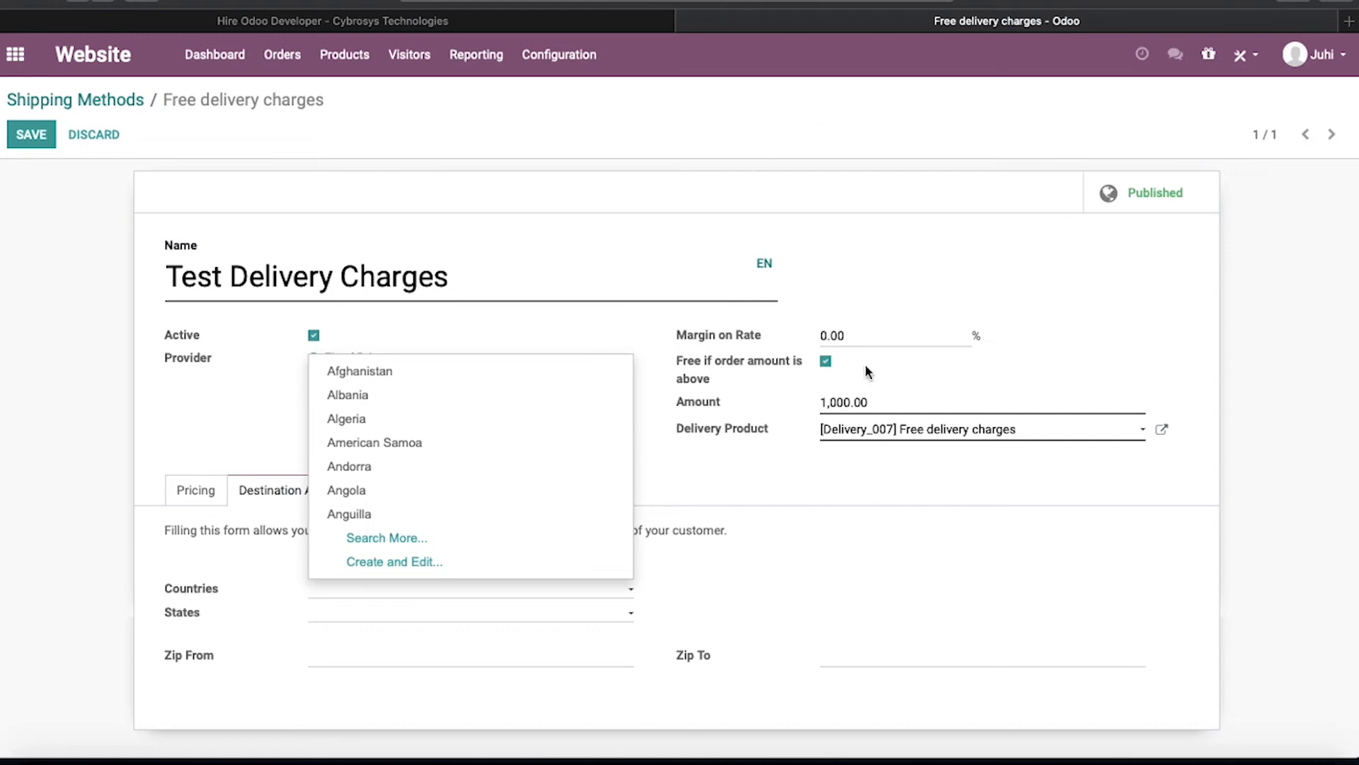
click(751, 492)
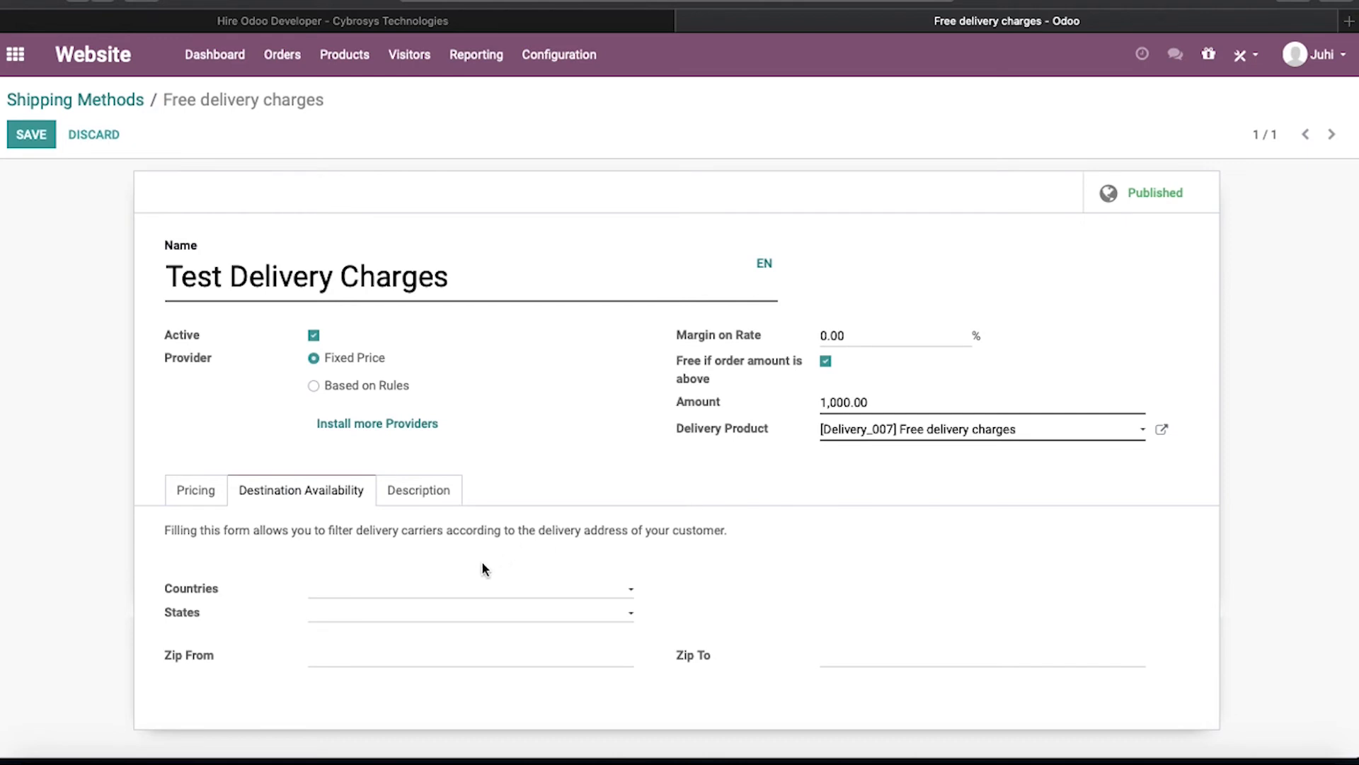
click(178, 498)
Step: Save the Test Delivery Charges shipping method and look it up in the shipping methods overview
click(36, 138)
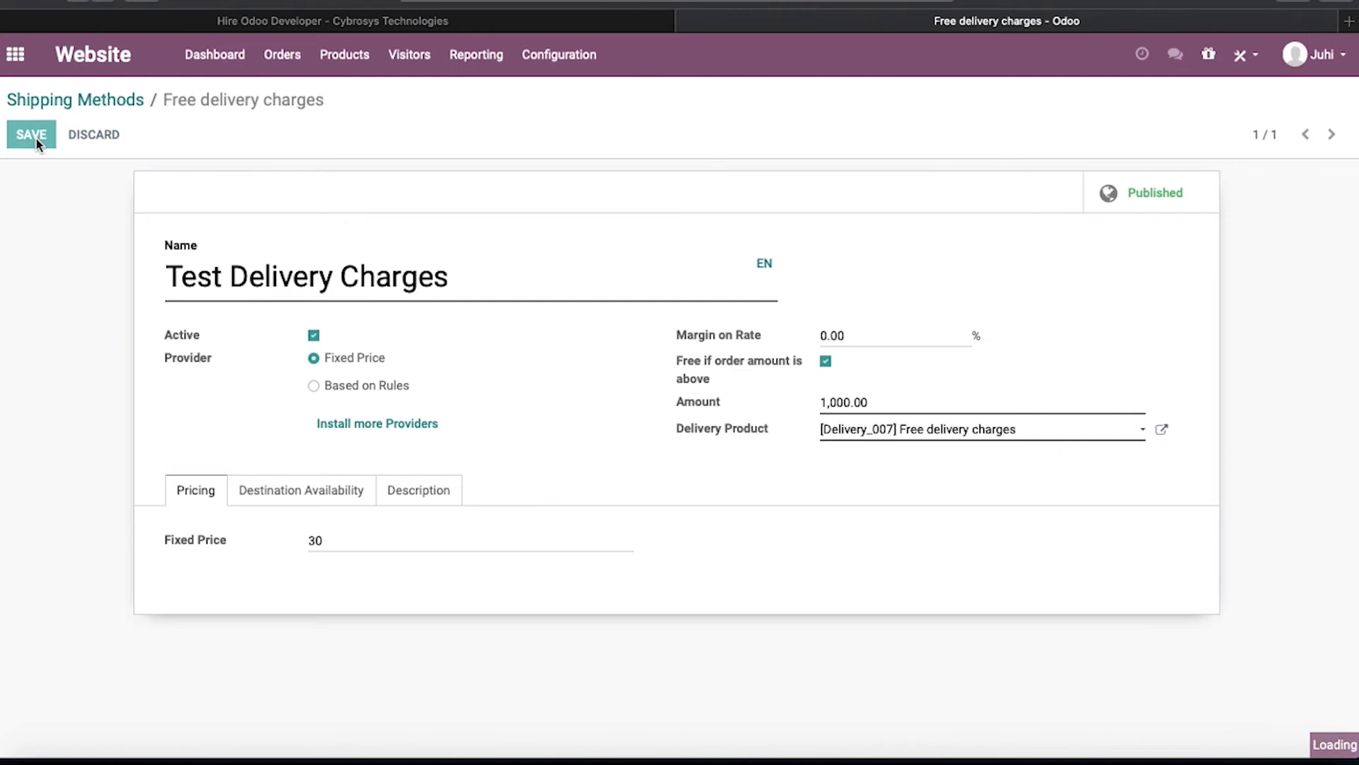
click(106, 100)
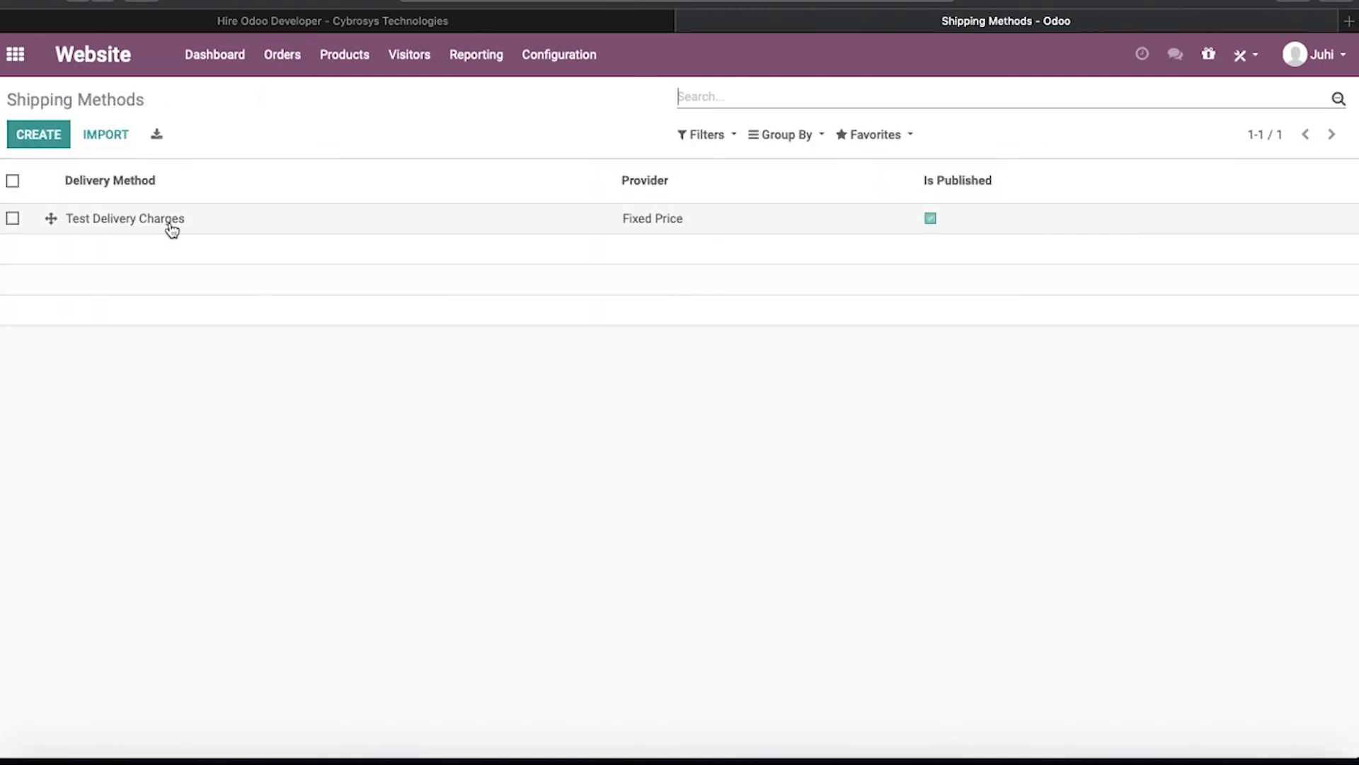
click(139, 221)
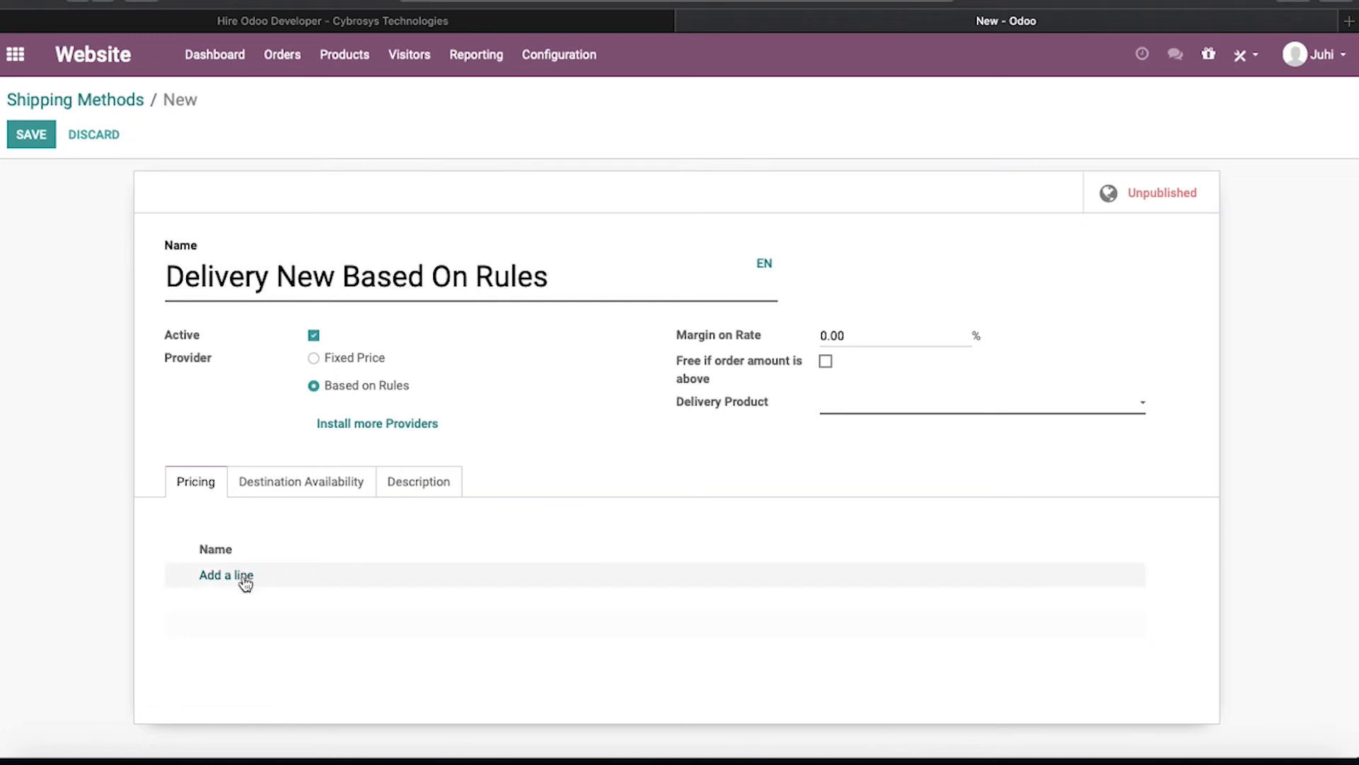
Step: Add a pricing rule to the "Delivery New Based On Rules" method with the condition Price >= 200
click(243, 576)
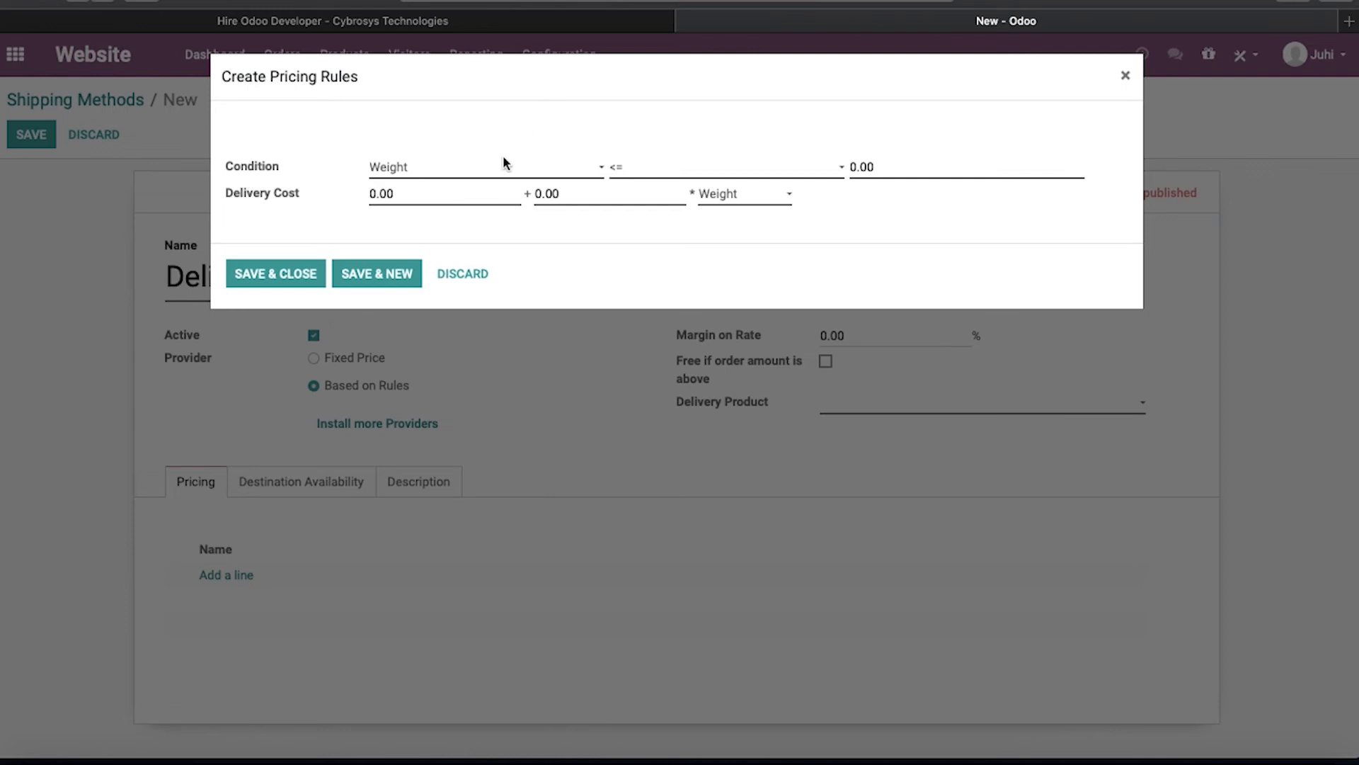
click(491, 181)
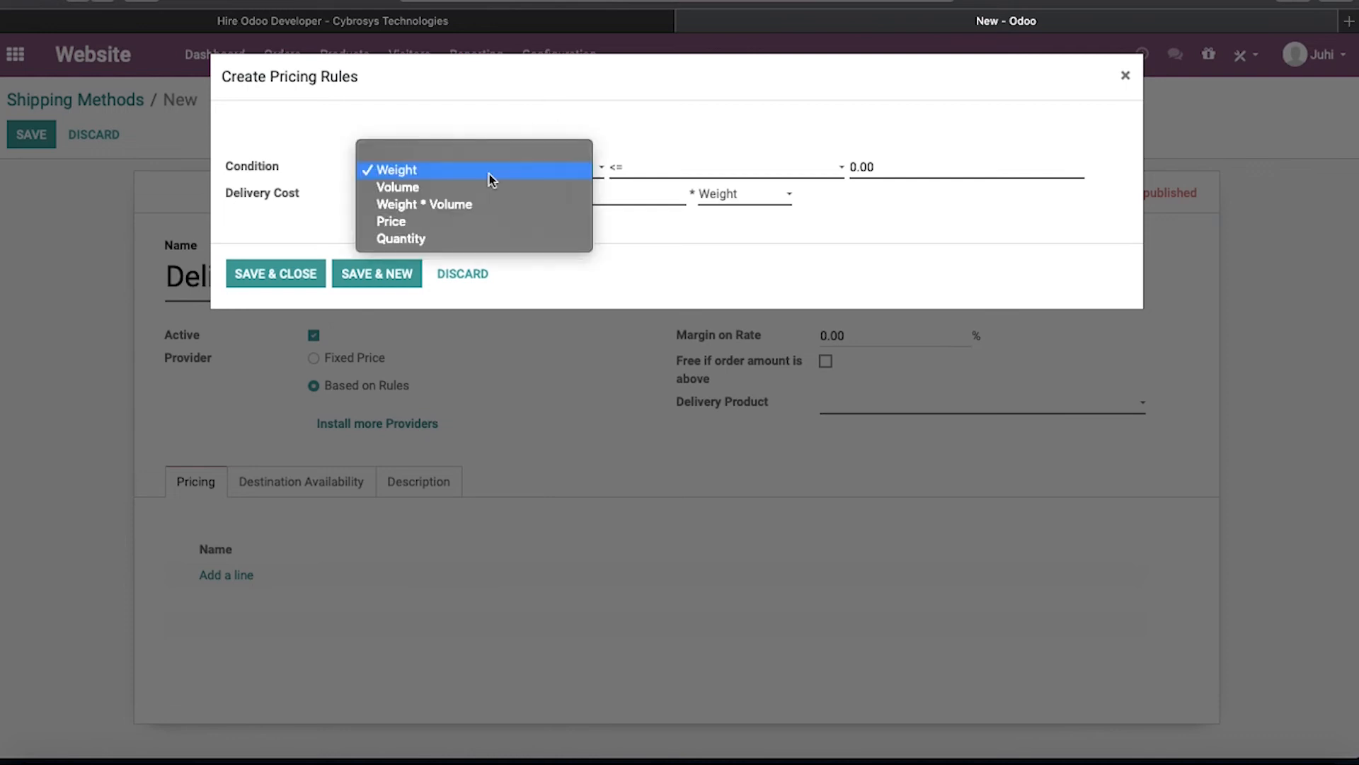
click(409, 225)
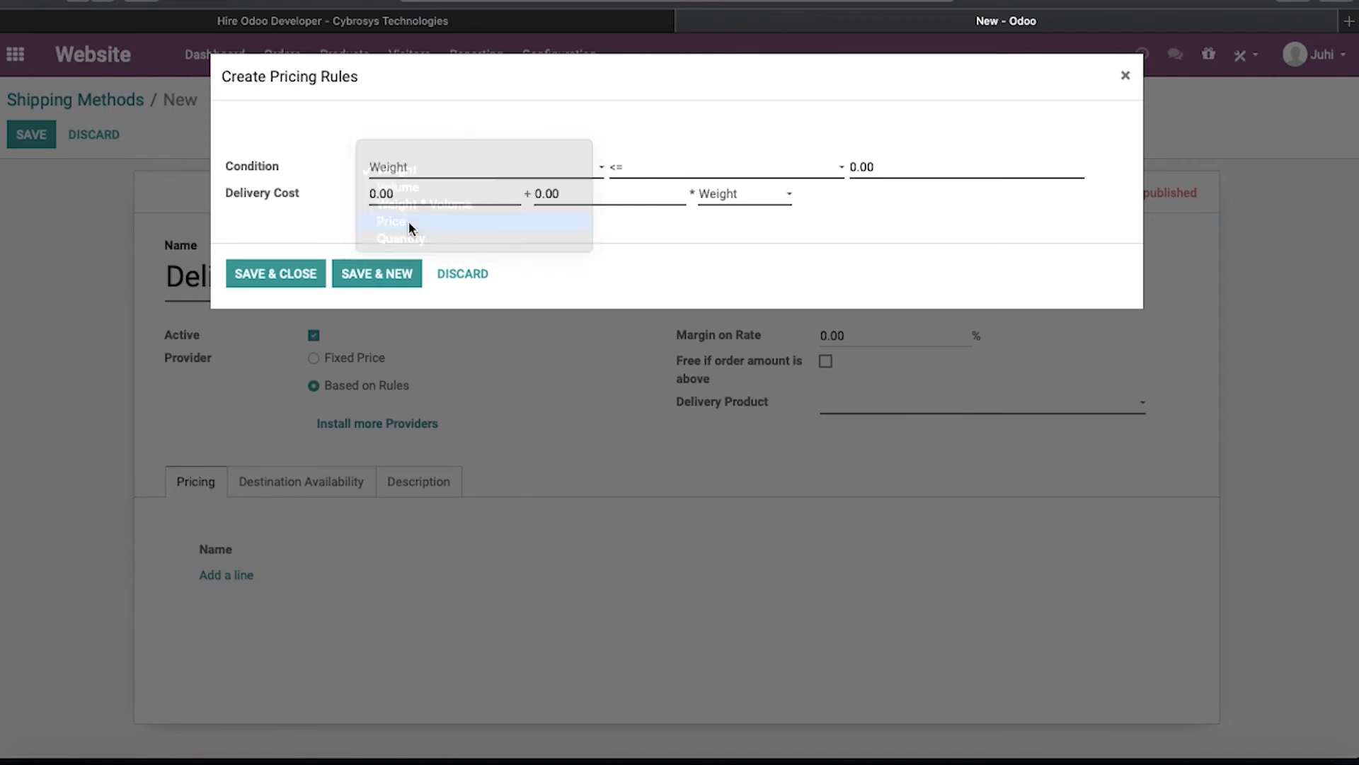
click(674, 173)
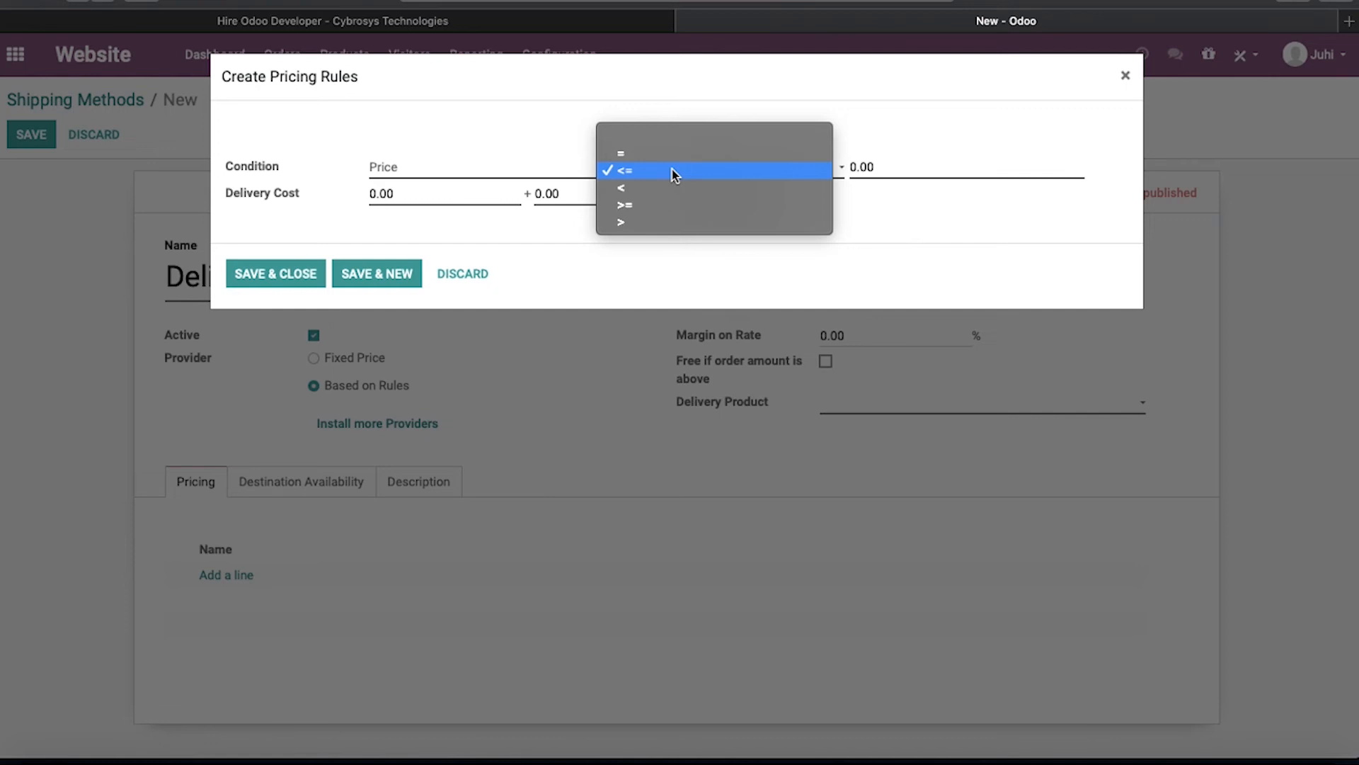
click(643, 205)
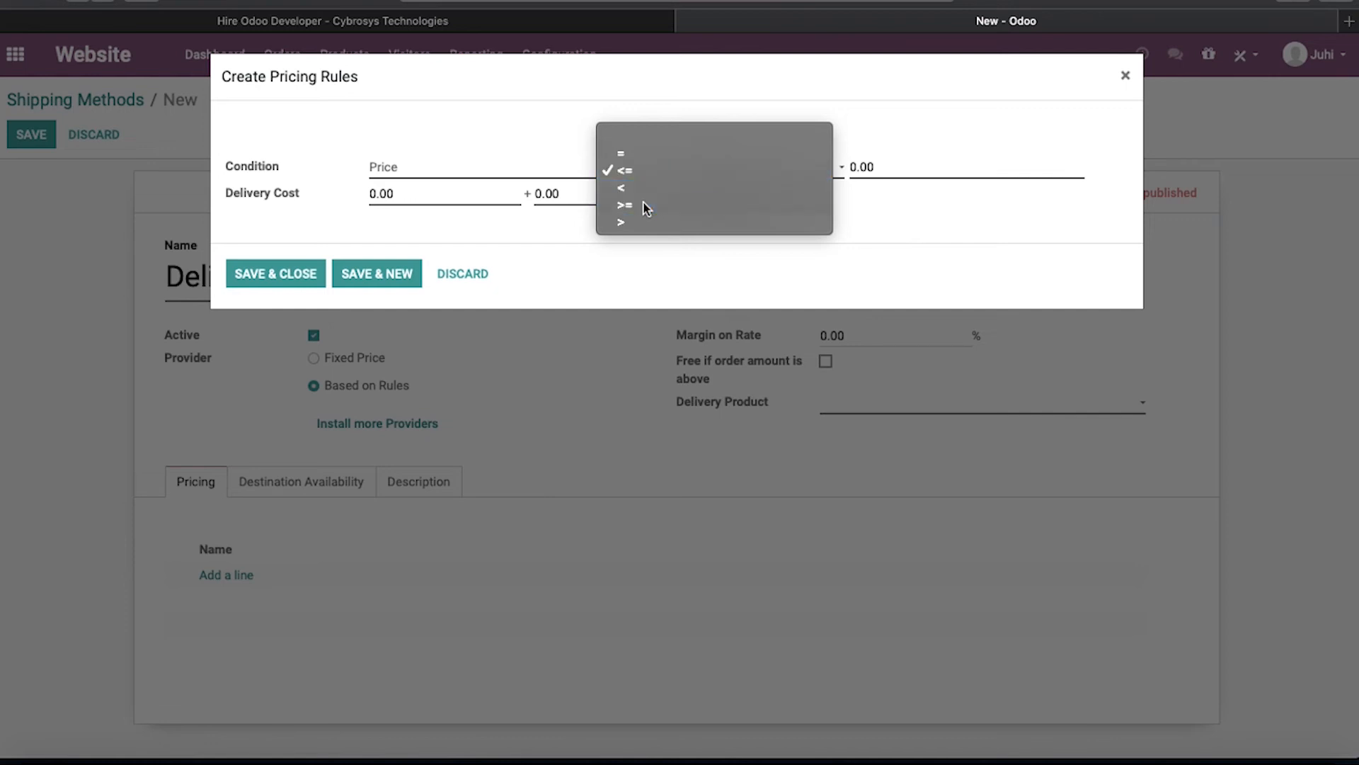
click(882, 169)
key(BackSpace)
key(BackSpace)
key(BackSpace)
key(BackSpace)
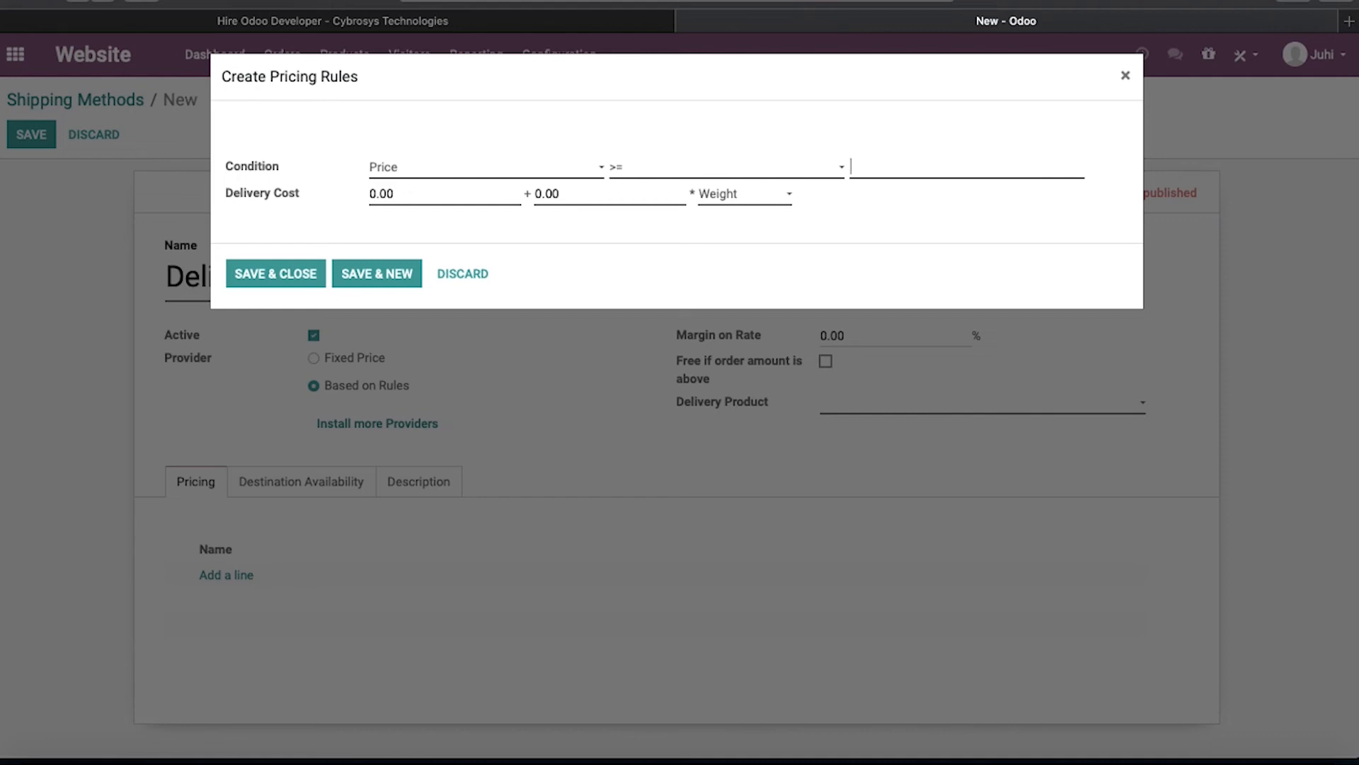
text(200)
Step: Set the fixed delivery cost of the Price >= 200 rule to 0 and save the rule
click(415, 192)
key(BackSpace)
key(BackSpace)
key(BackSpace)
click(301, 275)
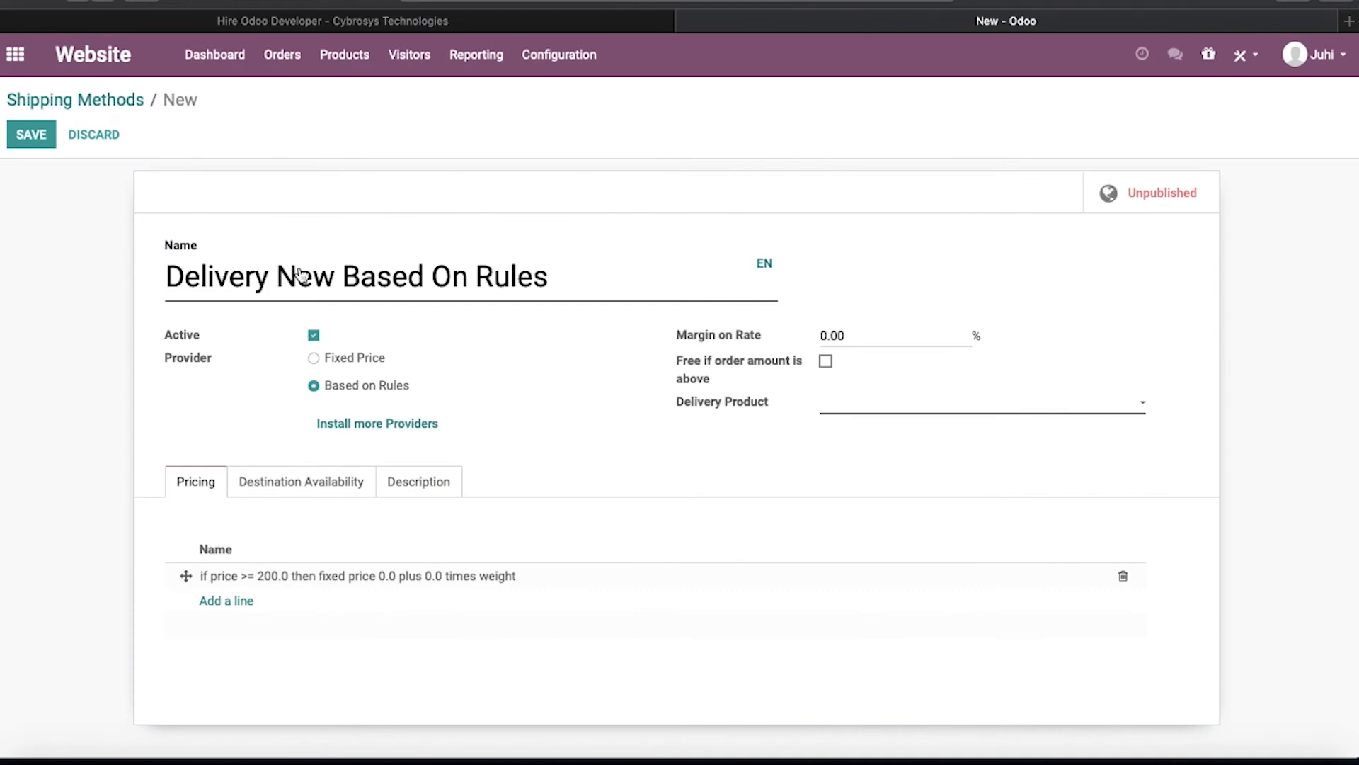
Step: Add a second pricing rule to the shipping method with the condition Price <= 200
click(237, 603)
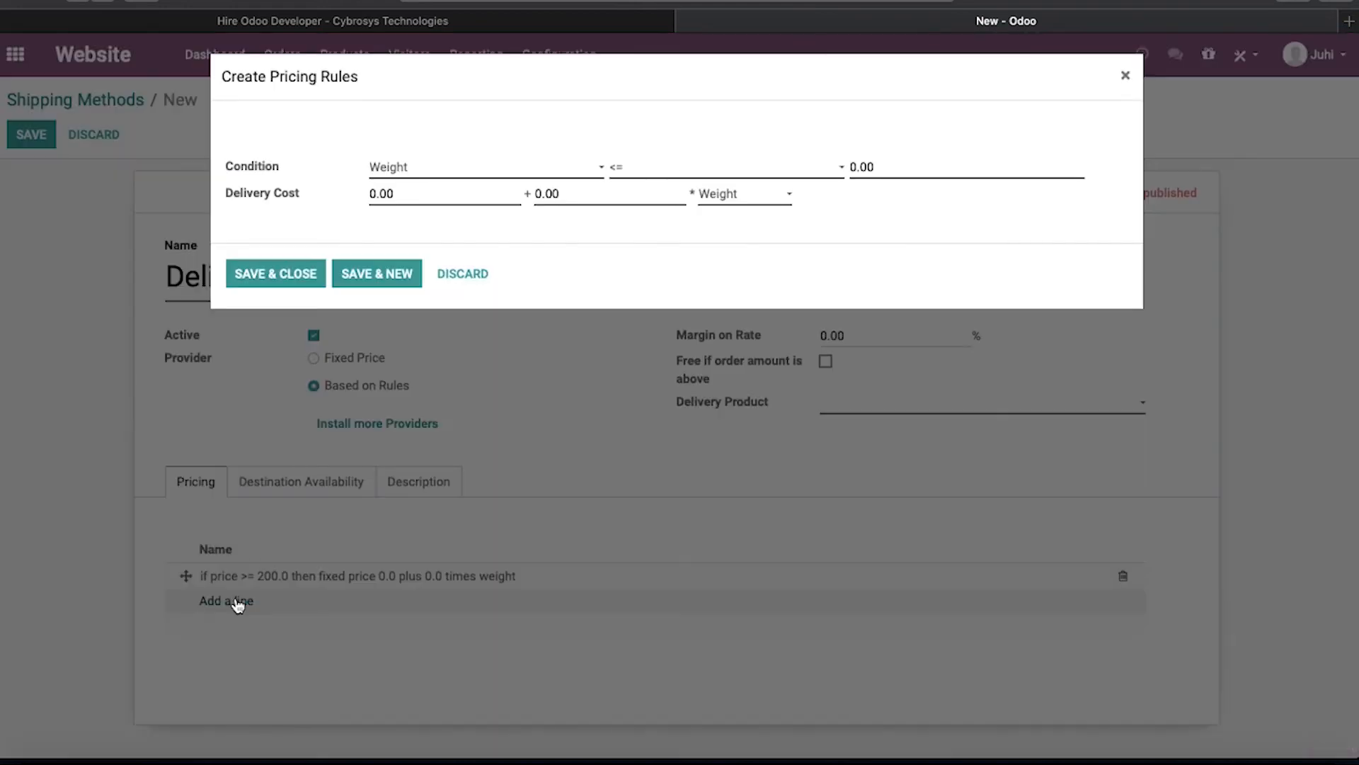
click(477, 170)
click(420, 222)
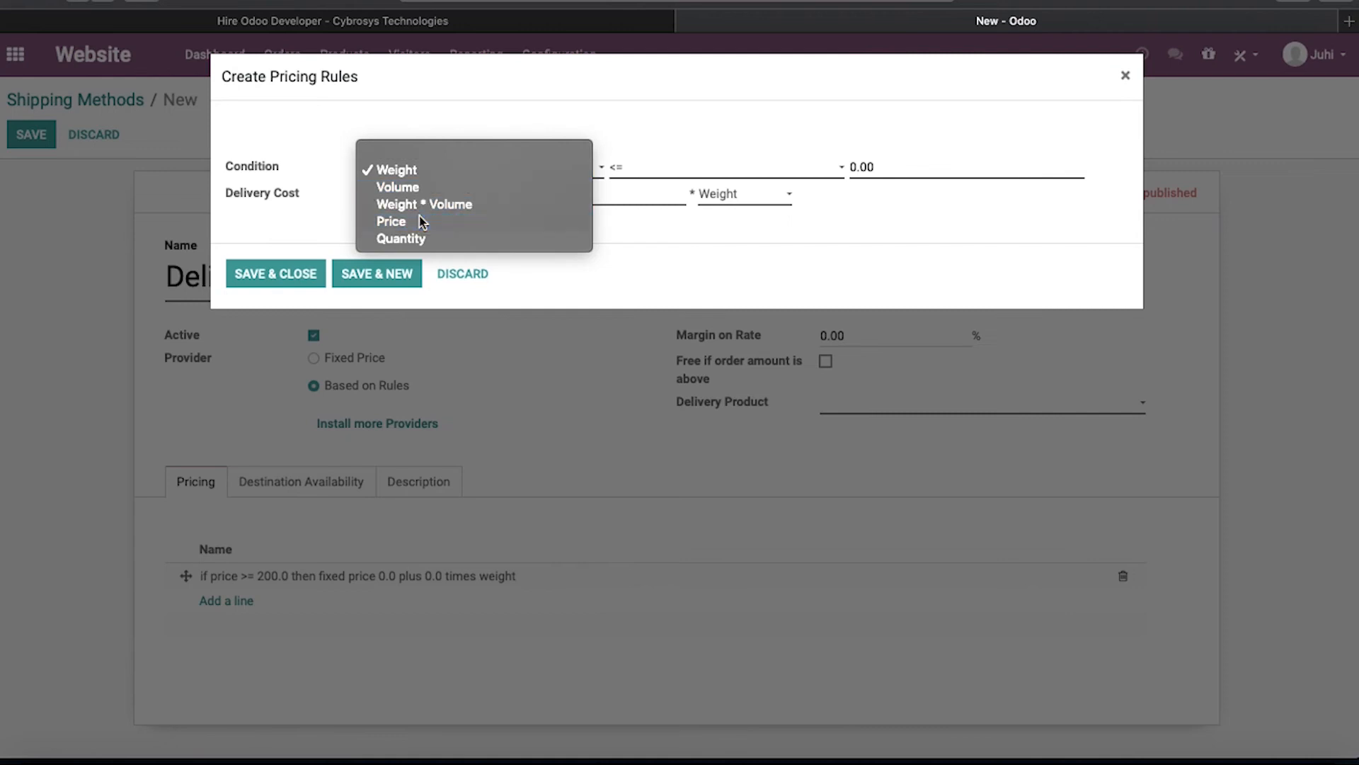
click(754, 170)
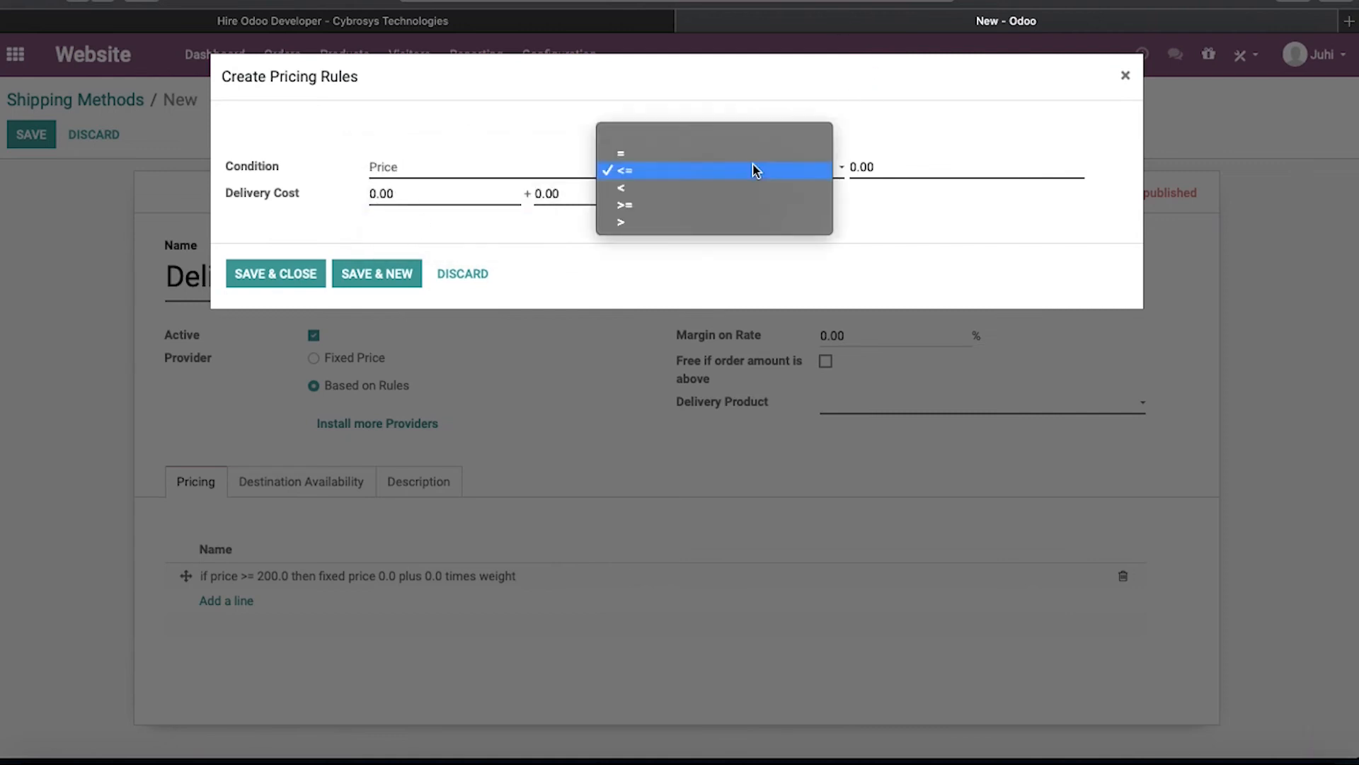
click(667, 171)
click(924, 160)
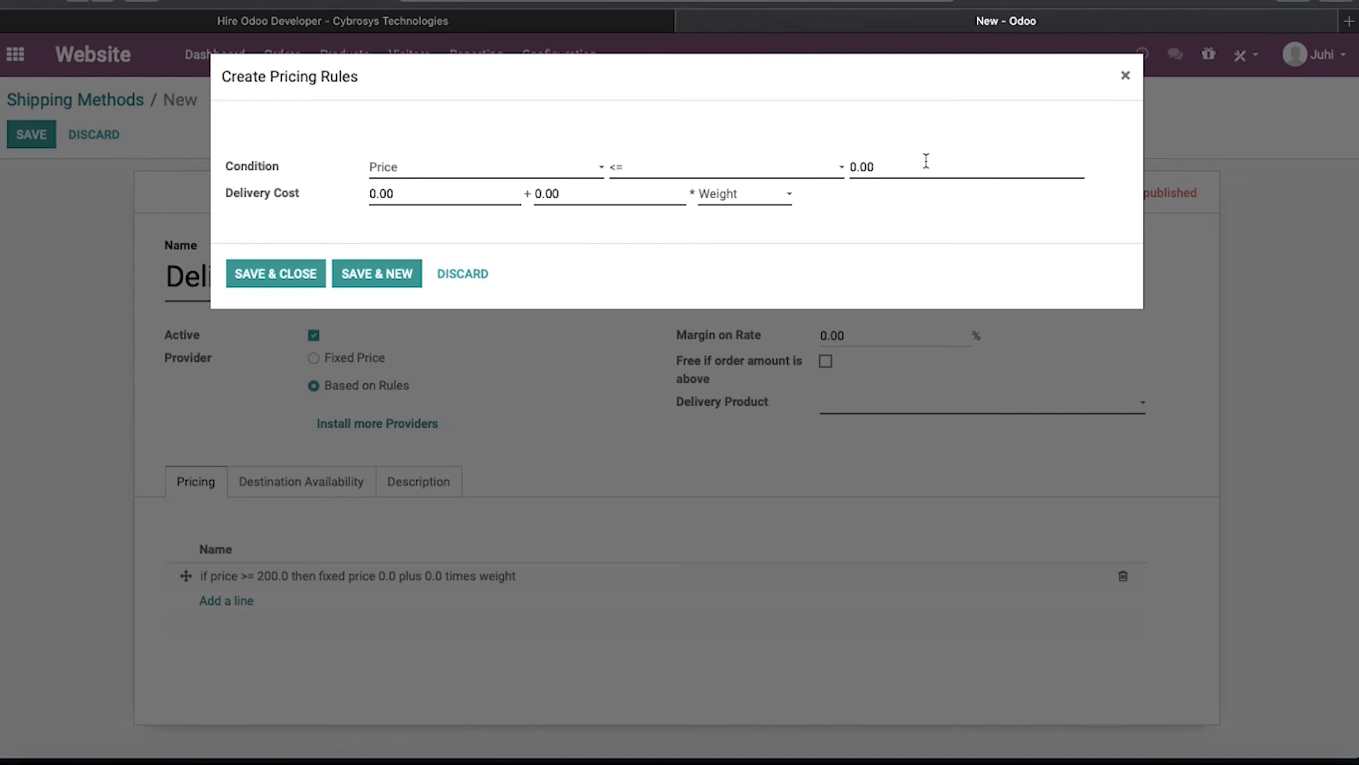
key(BackSpace)
key(BackSpace)
key(BackSpace)
key(BackSpace)
text(200)
Step: Set the fixed delivery cost of the Price <= 200 rule to 20 and save the rule
click(450, 199)
key(BackSpace)
key(BackSpace)
key(BackSpace)
key(BackSpace)
text(20)
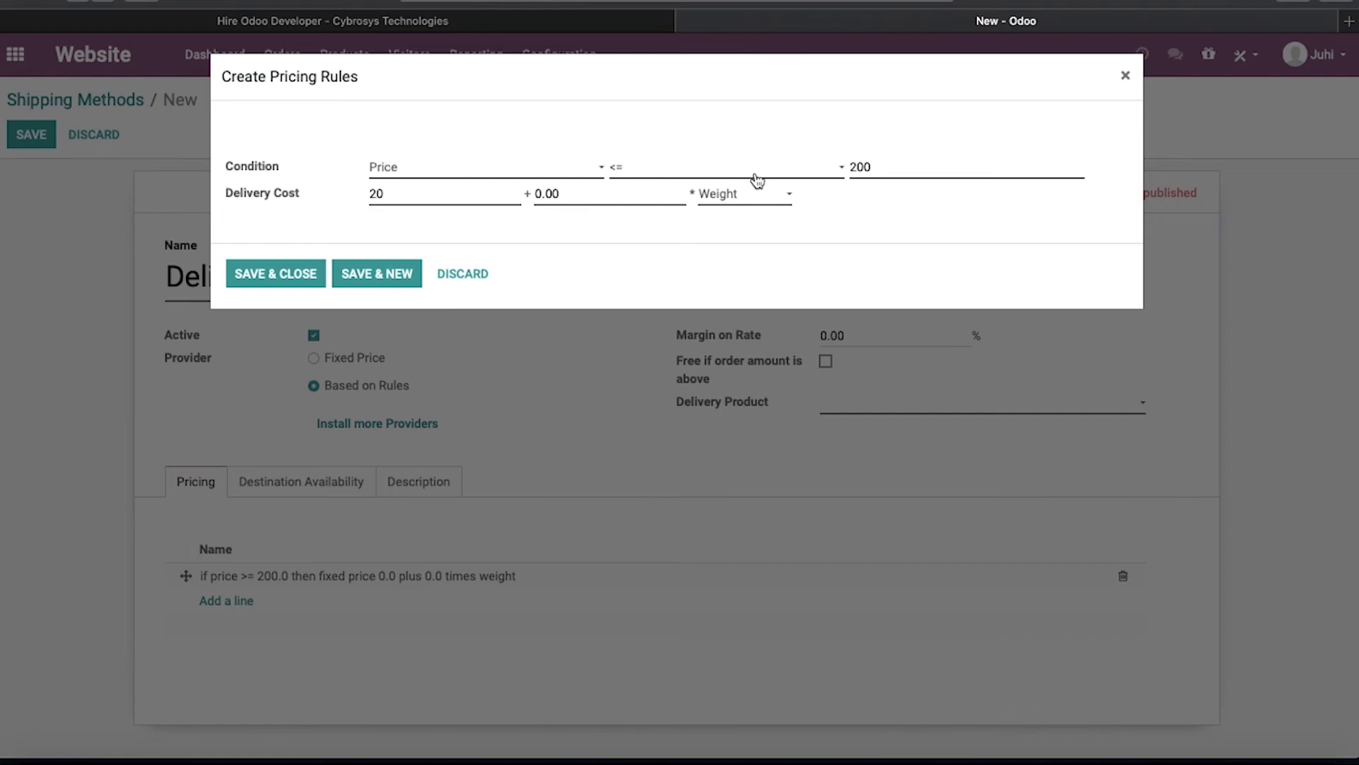
click(307, 275)
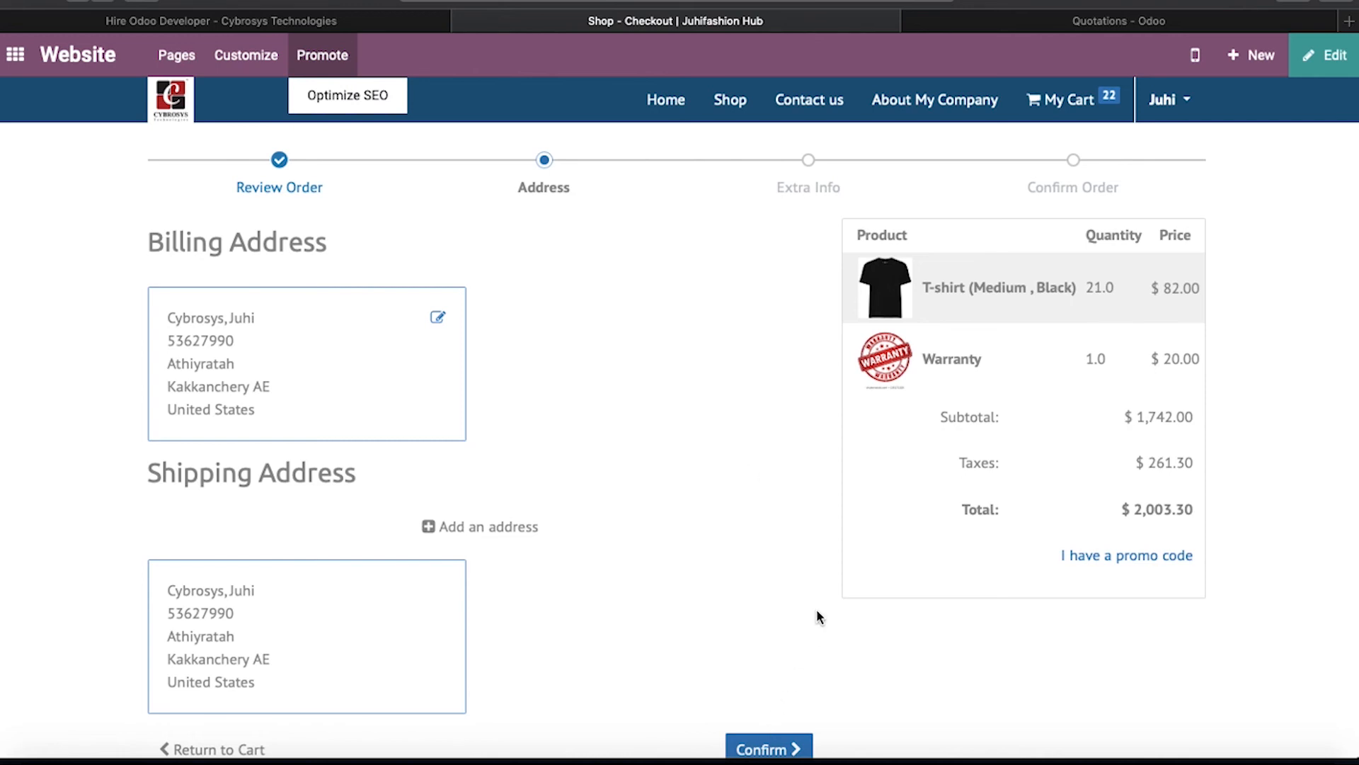
Step: Confirm the checkout addresses and submit the extra info with the reference "Cybrosys" and the feedback "Good"
scroll(817, 613, down, 1)
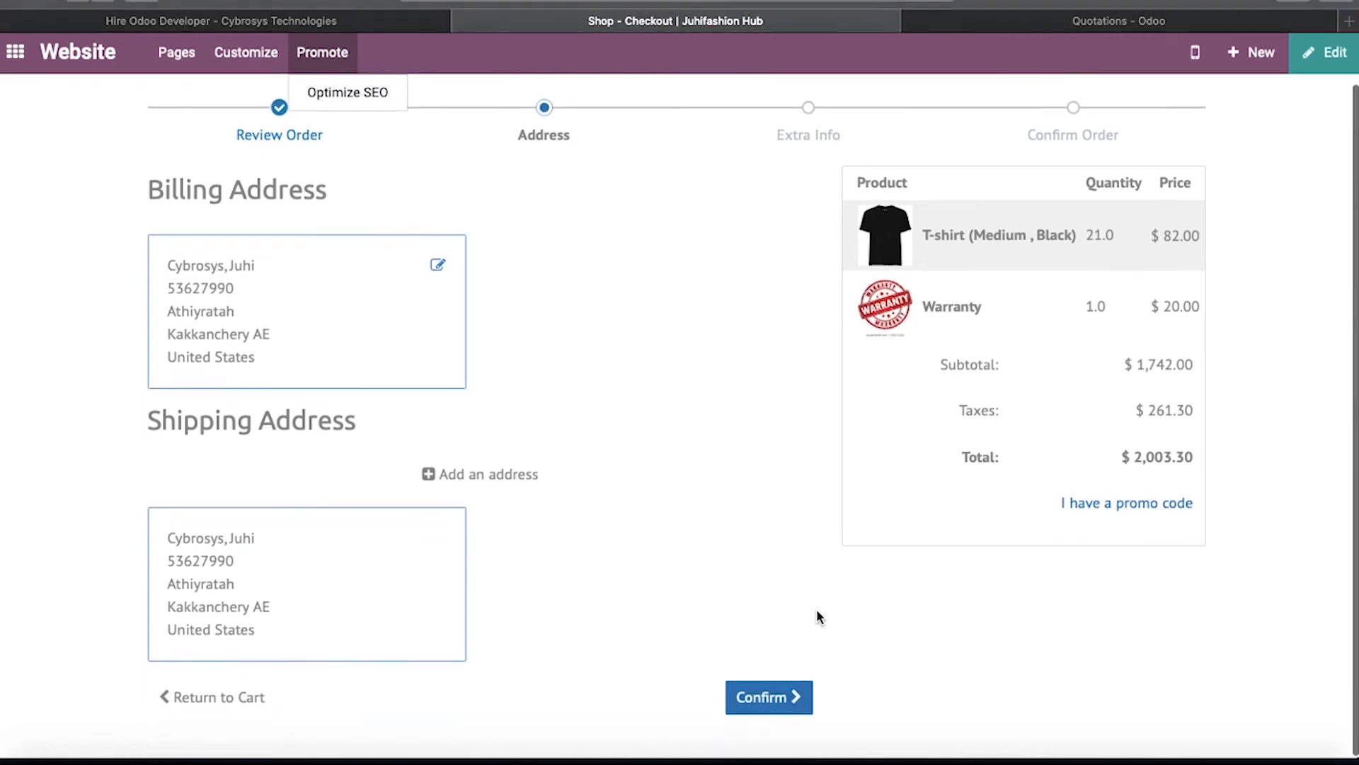
click(780, 691)
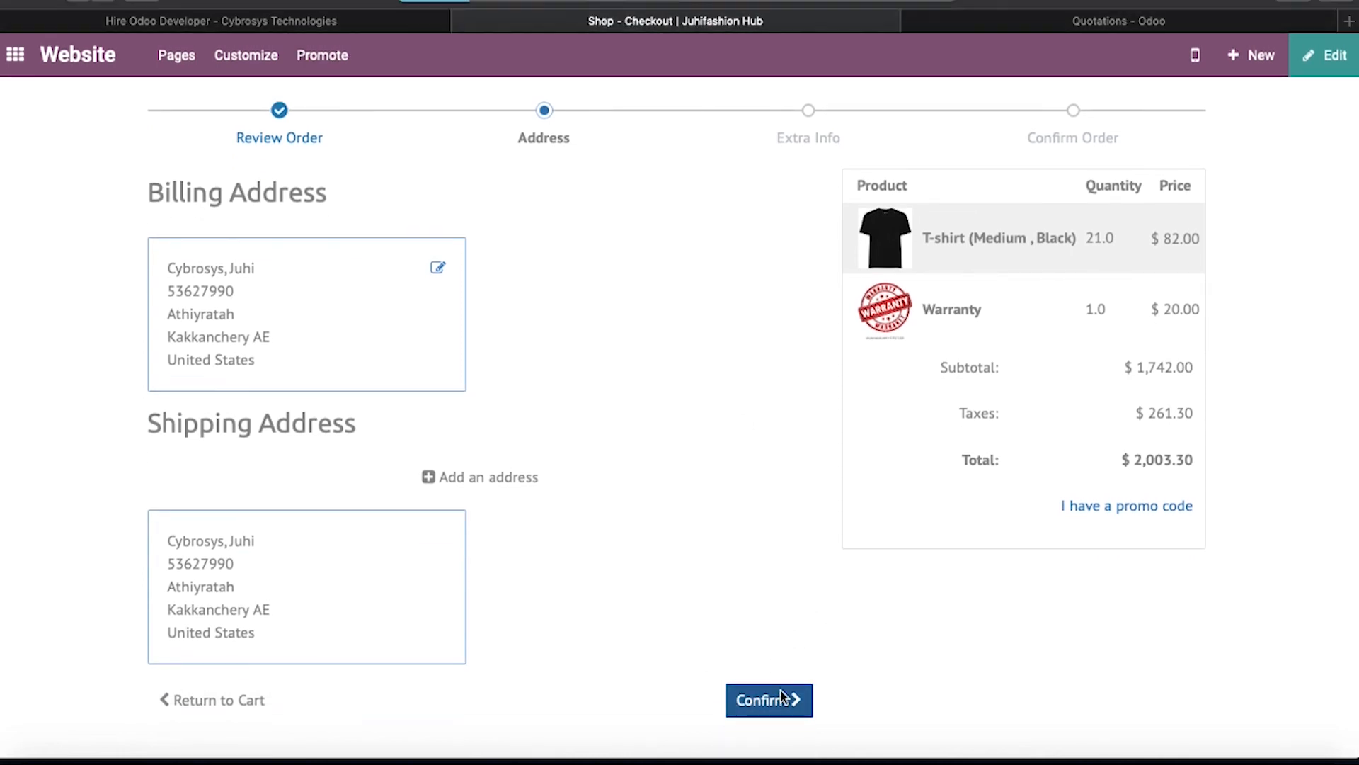
click(403, 241)
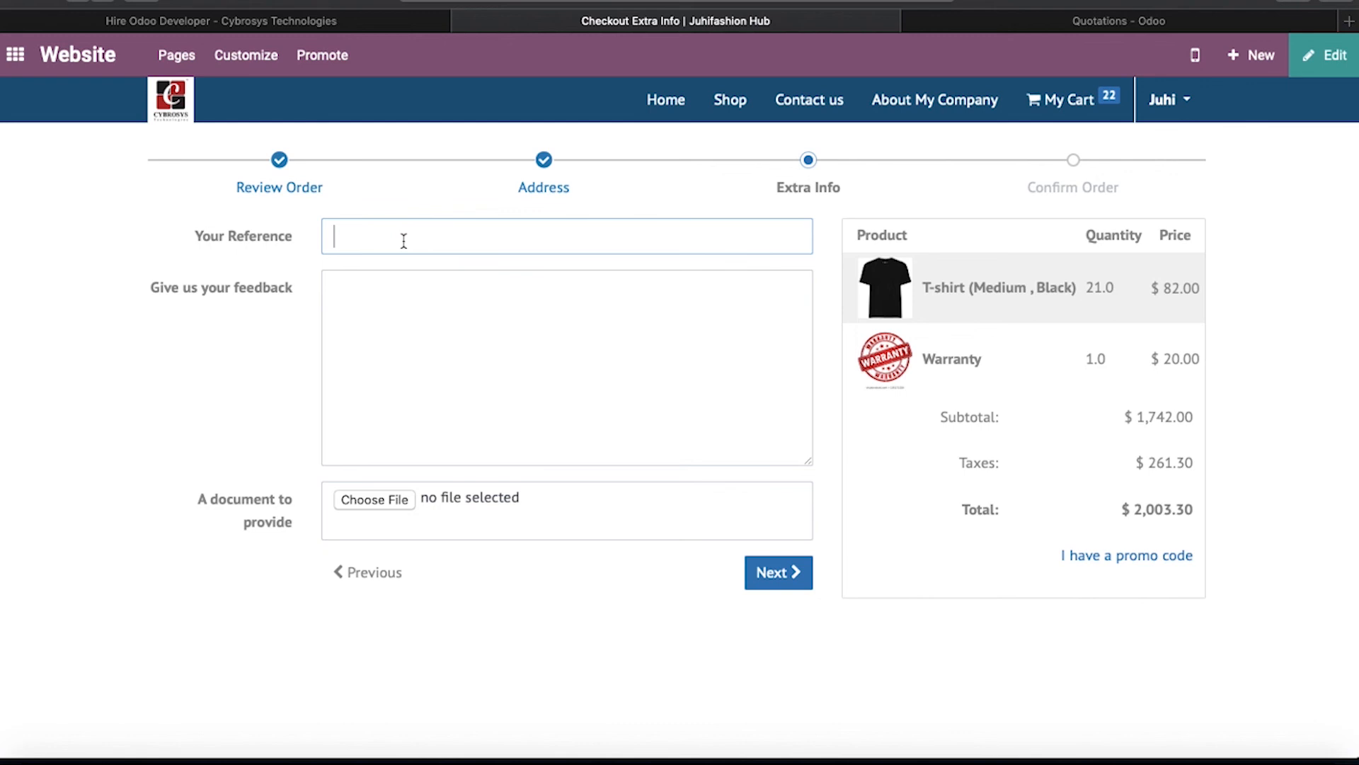
text(Cybrosys)
click(420, 312)
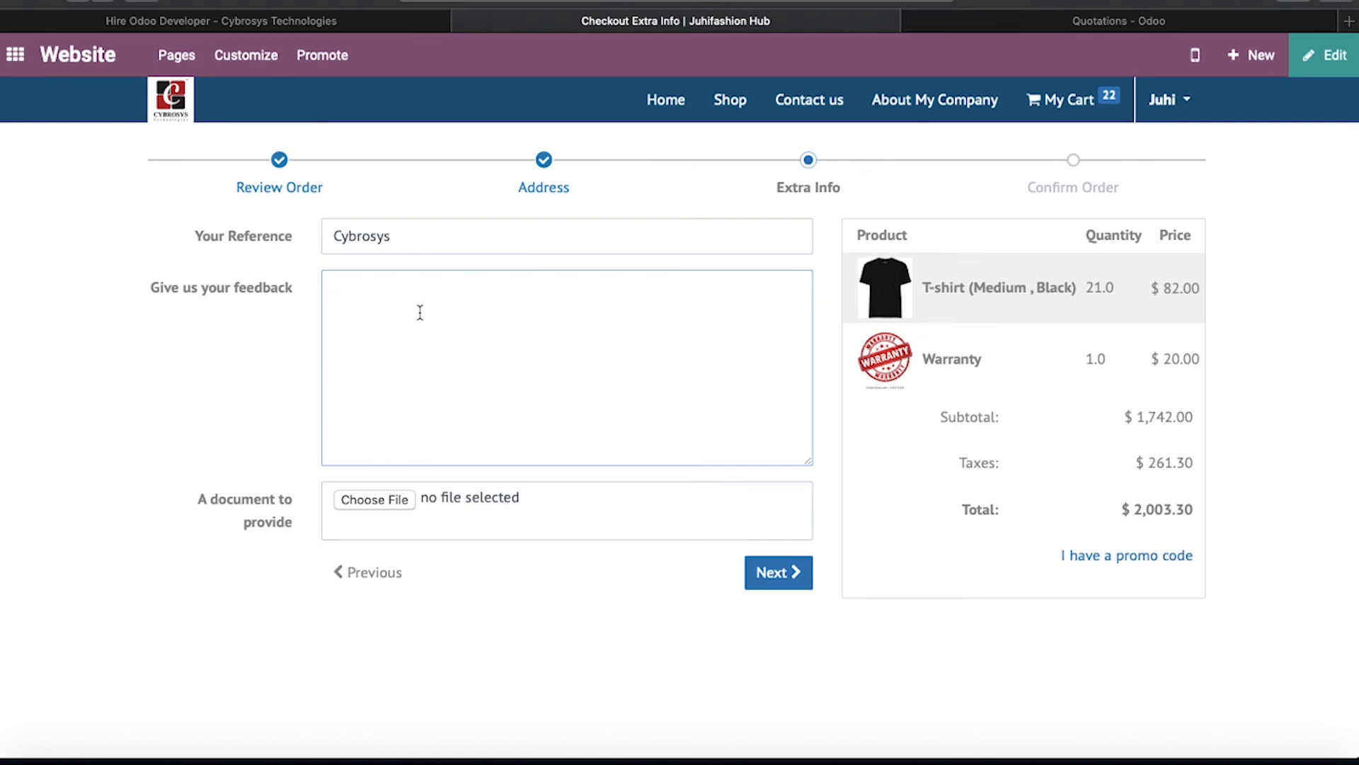
text(Good)
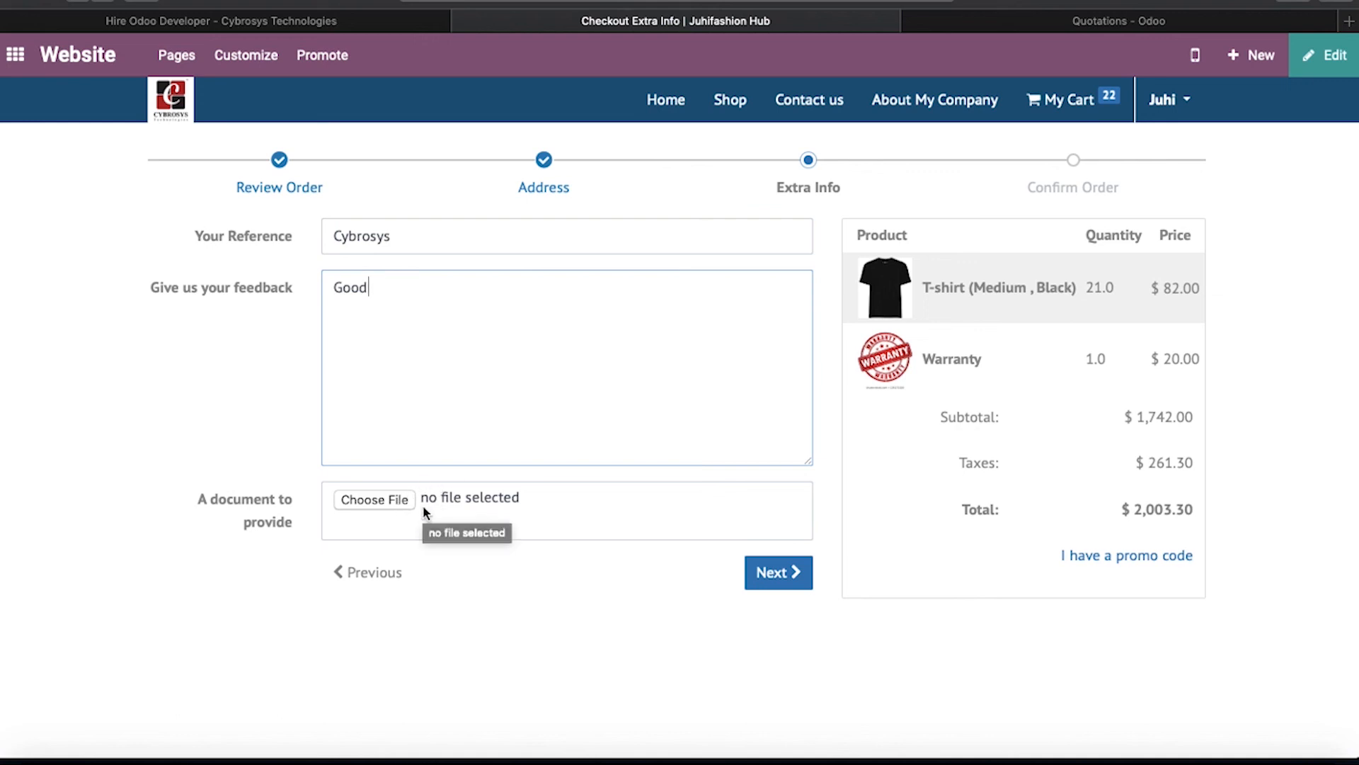
click(798, 578)
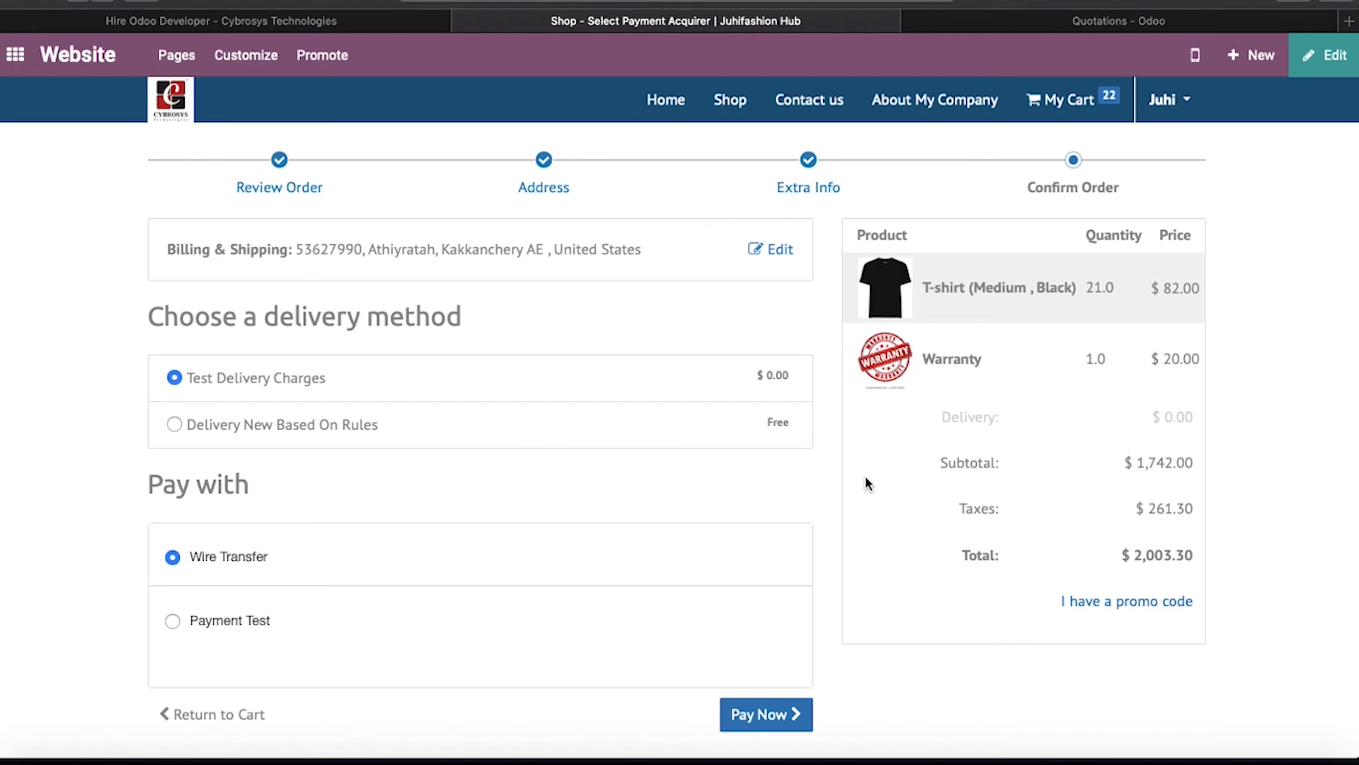
Step: Choose "Delivery New Based On Rules" as the delivery method and enable the Accept Terms & Conditions option for the payment page
click(177, 424)
click(264, 66)
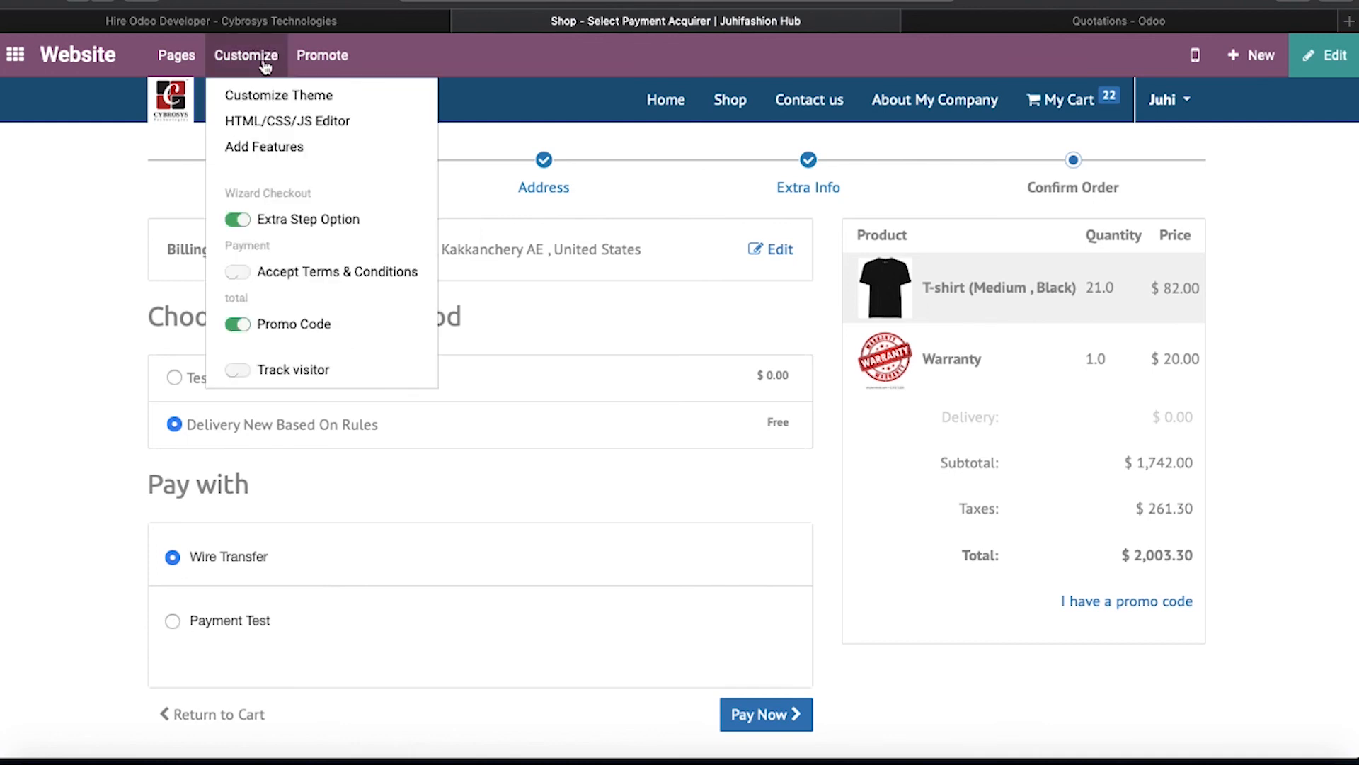
click(246, 275)
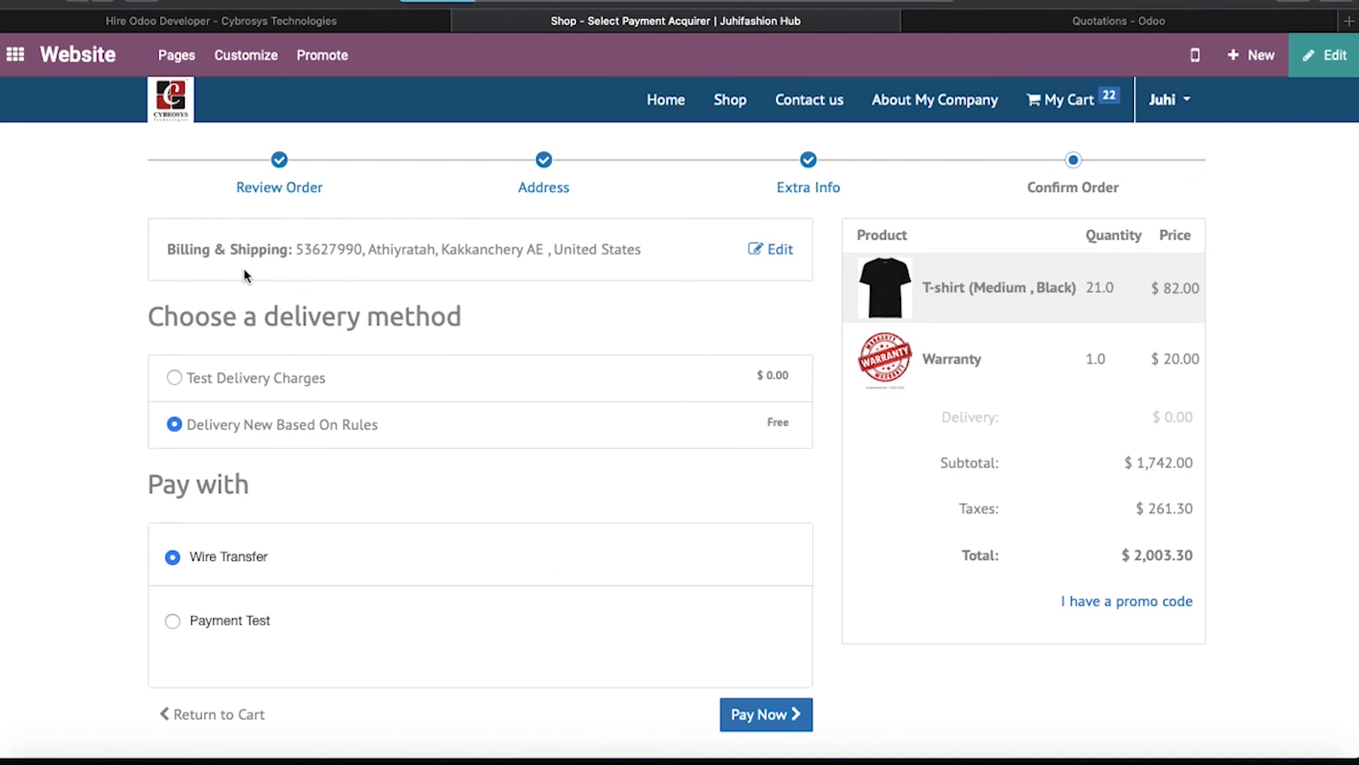
Step: Agree to the terms and conditions and pay for the order with Payment Test
scroll(448, 476, down, 1)
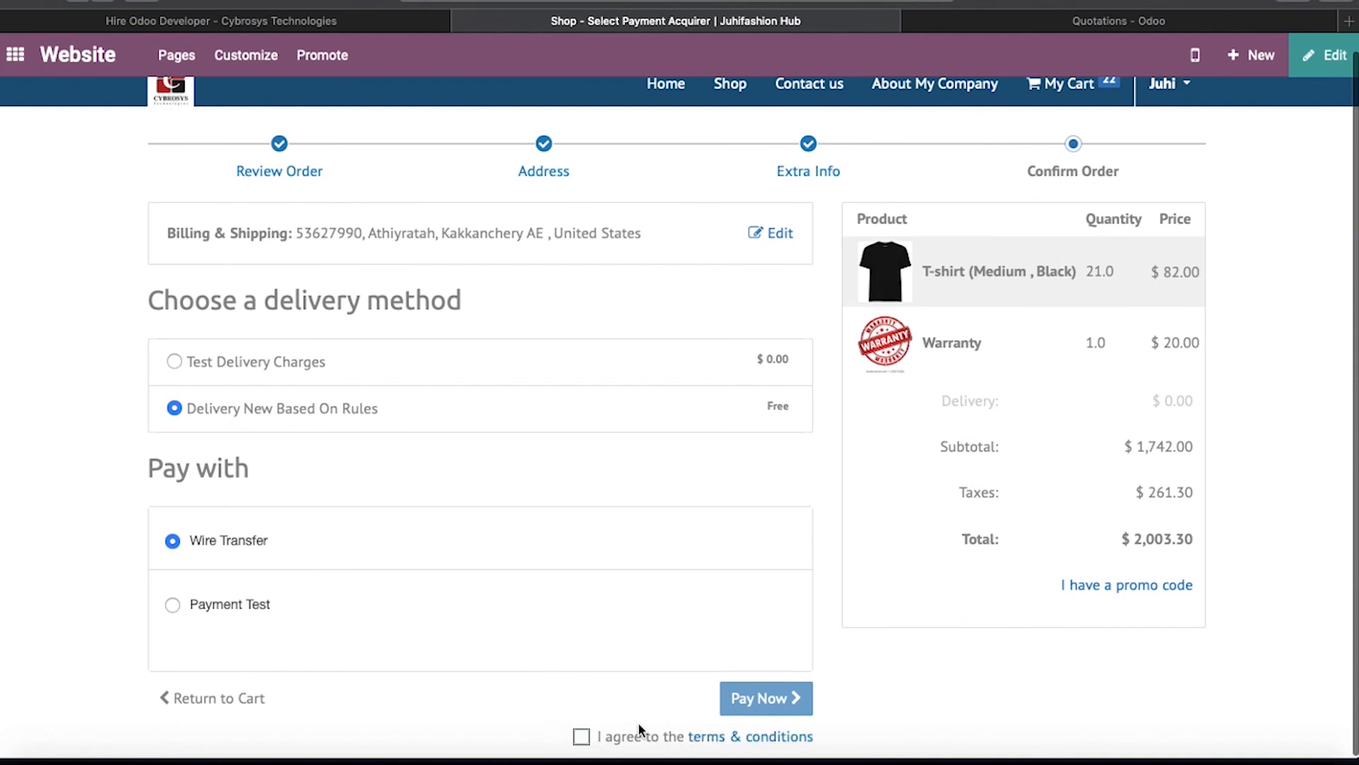
click(583, 737)
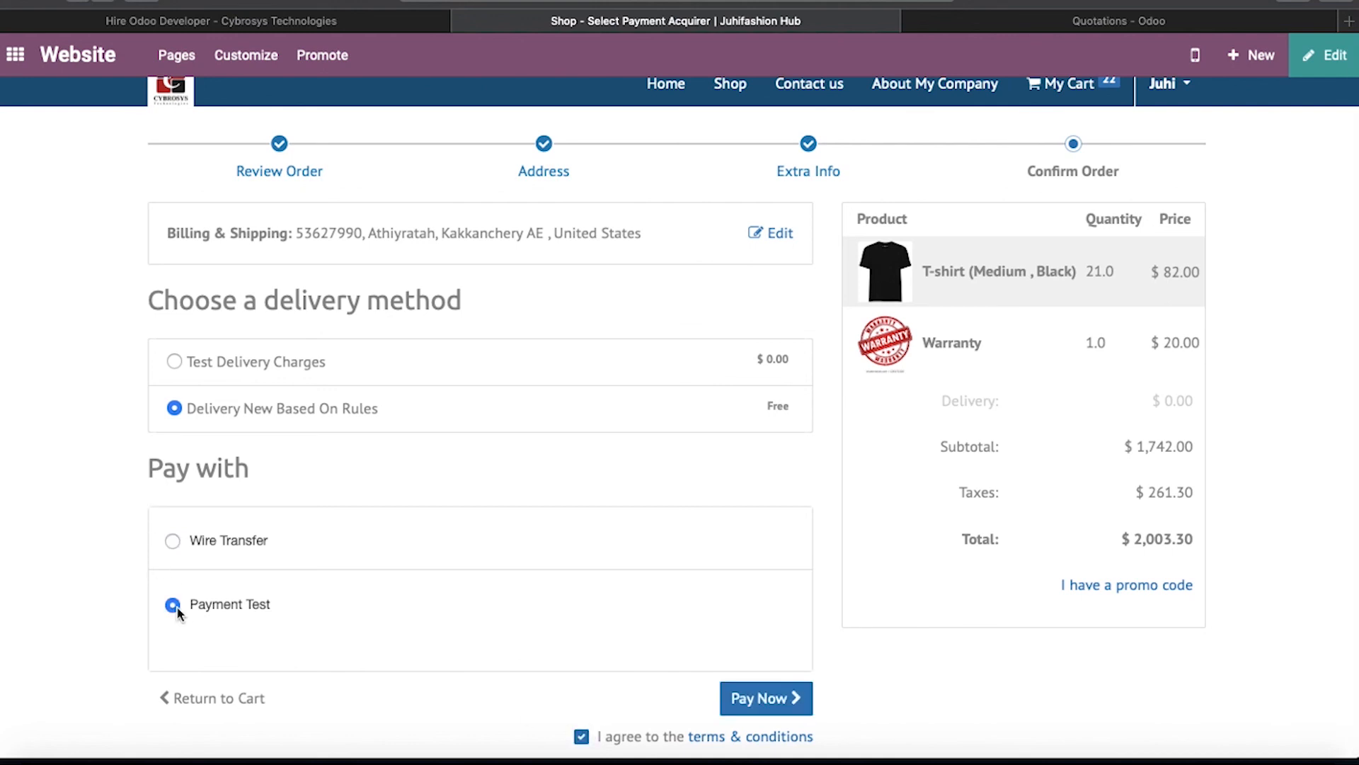
click(783, 700)
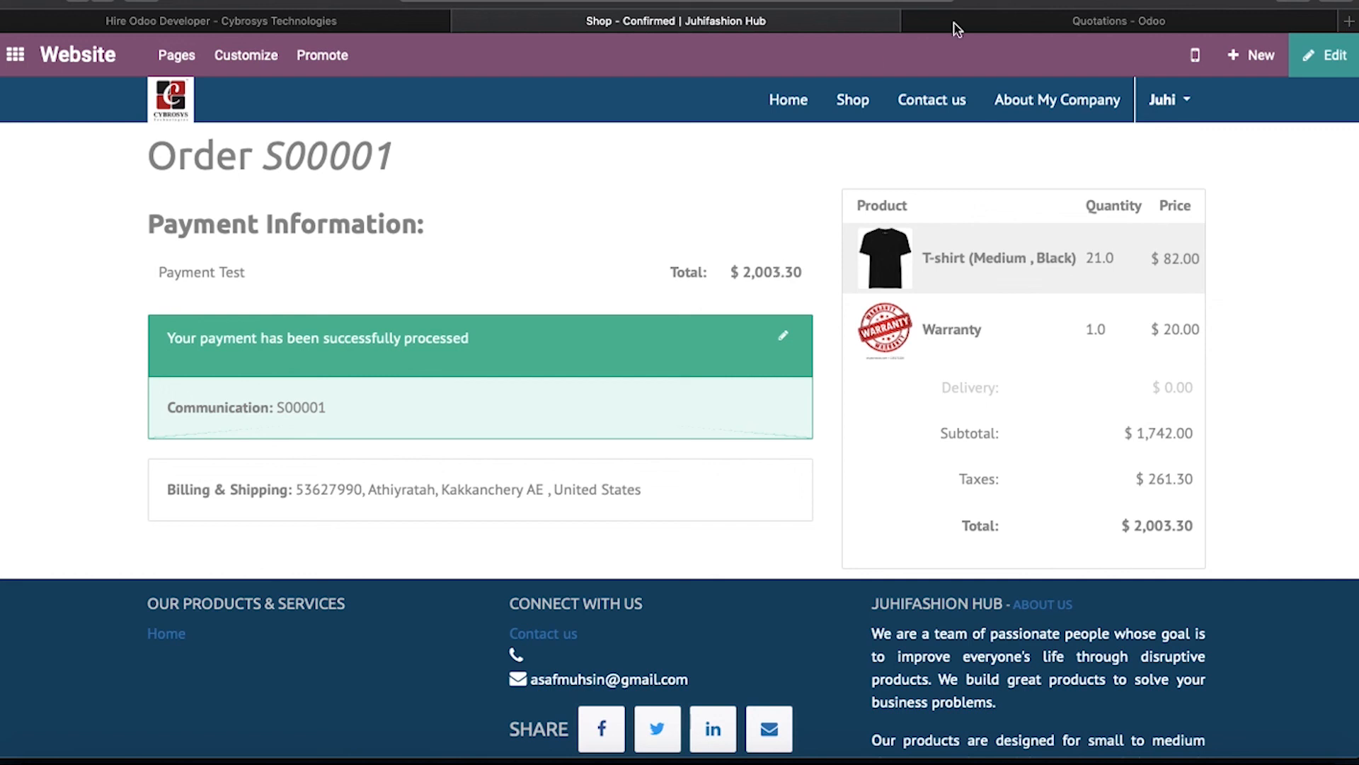
Step: Check the web shop order in the Sales quotations list, removing the Quotations filter and applying it again
click(1090, 25)
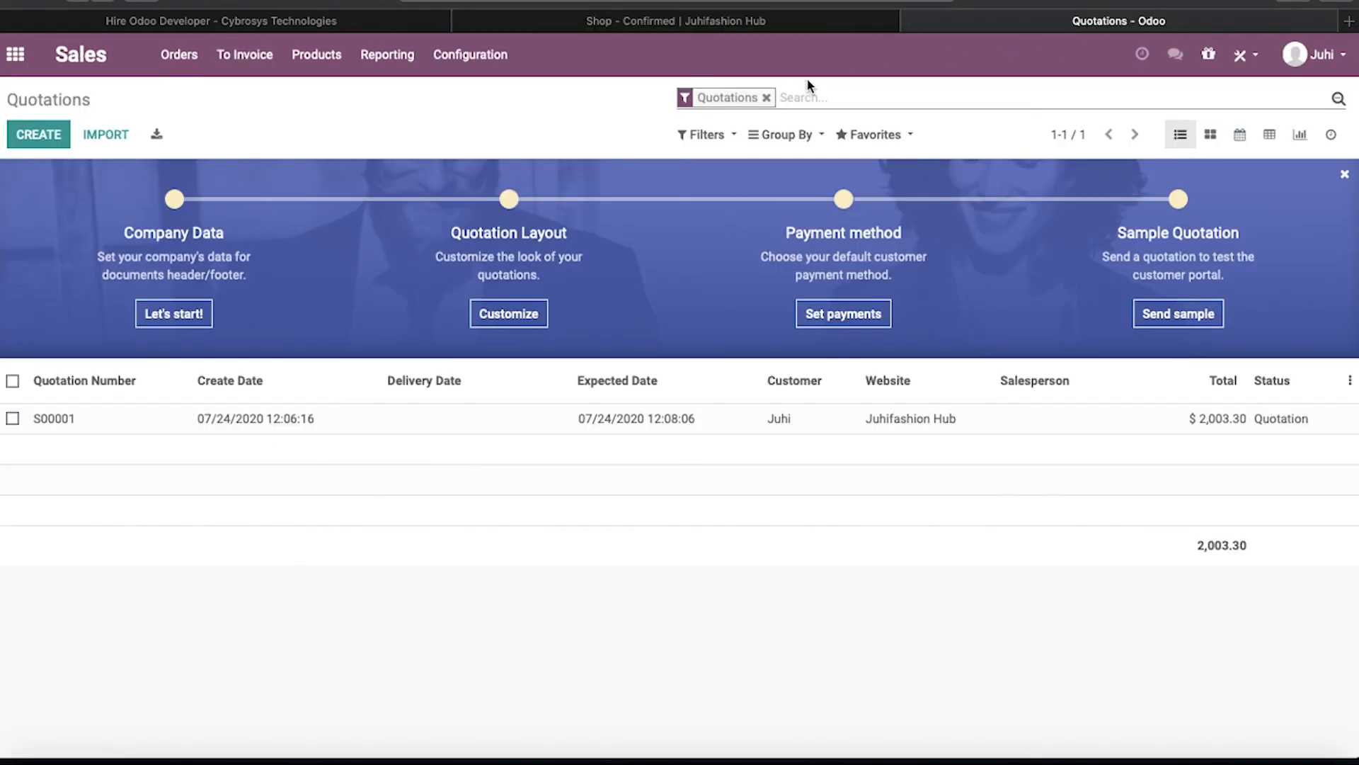
click(767, 98)
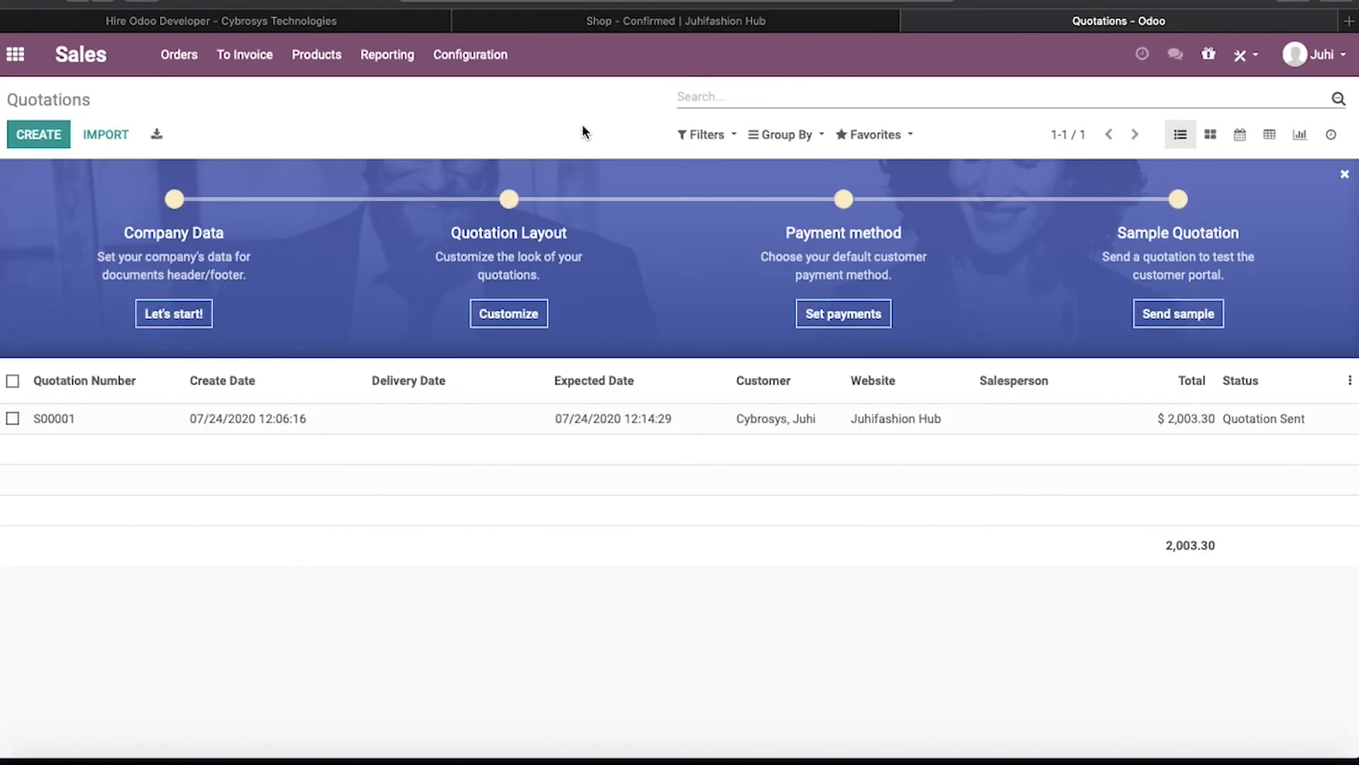
click(736, 136)
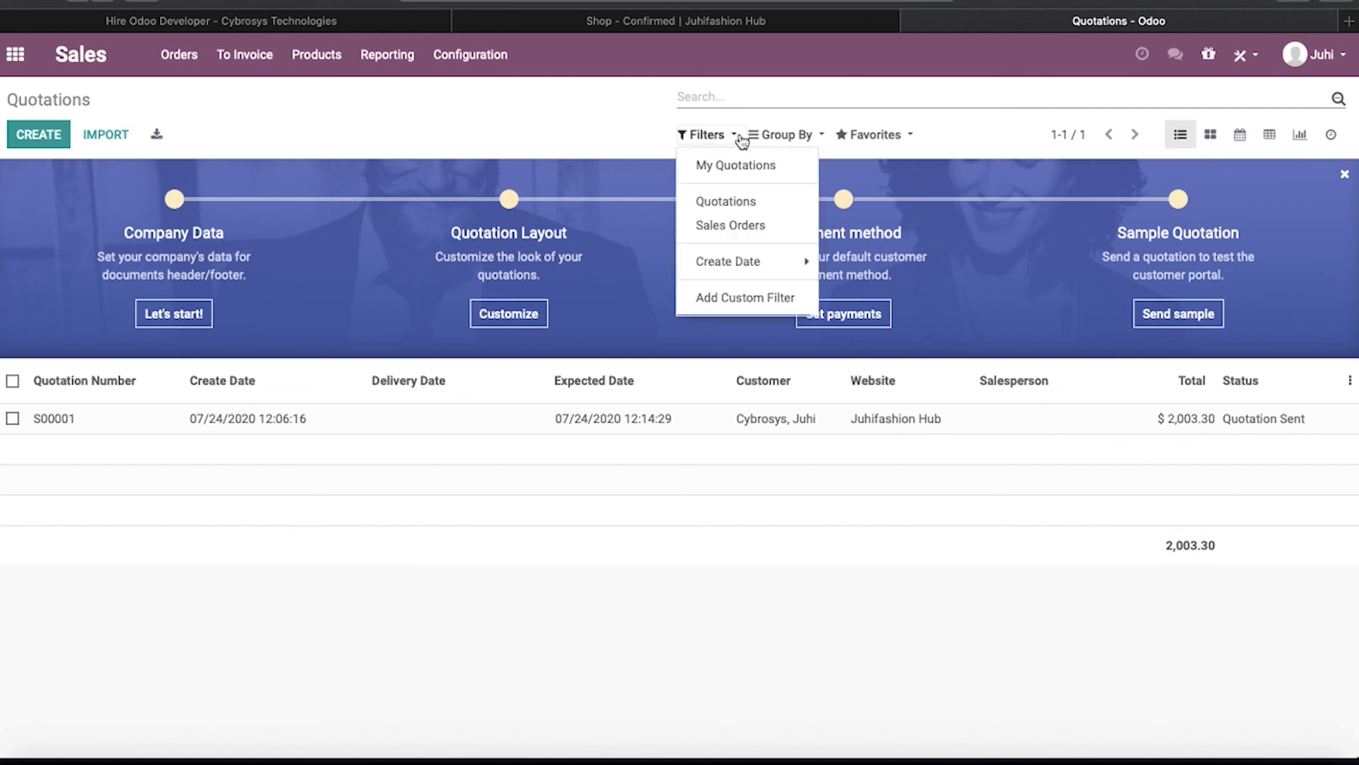
click(724, 203)
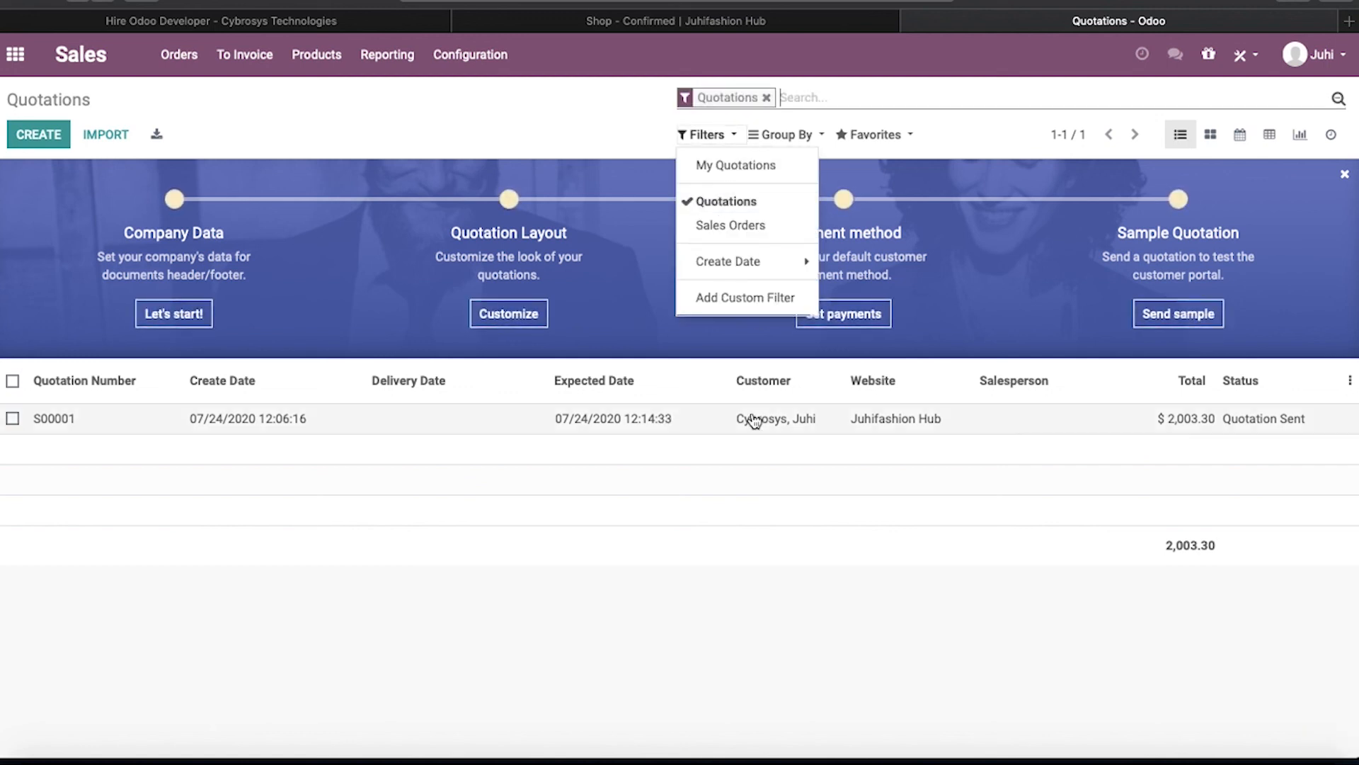
Step: Open the web shop order from the quotations list and review its customer details and order lines
click(743, 448)
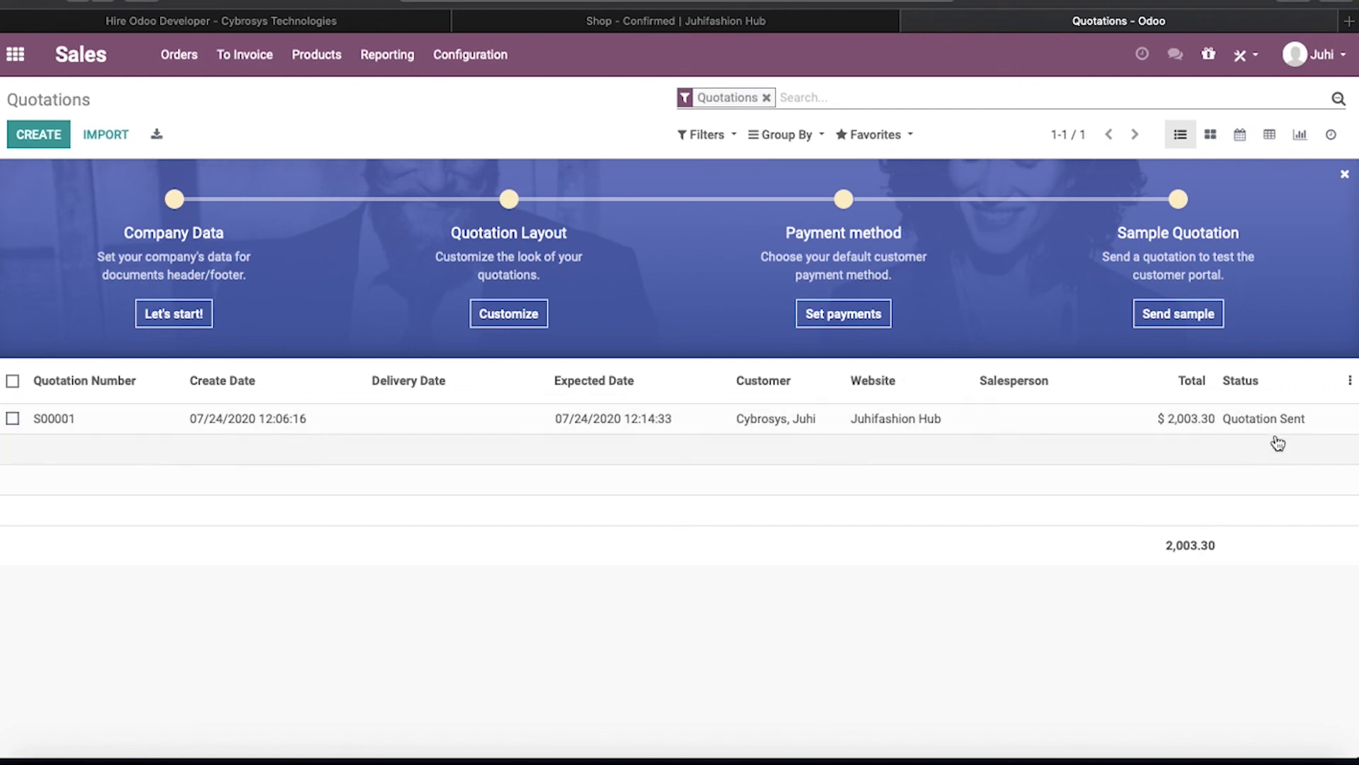
click(867, 430)
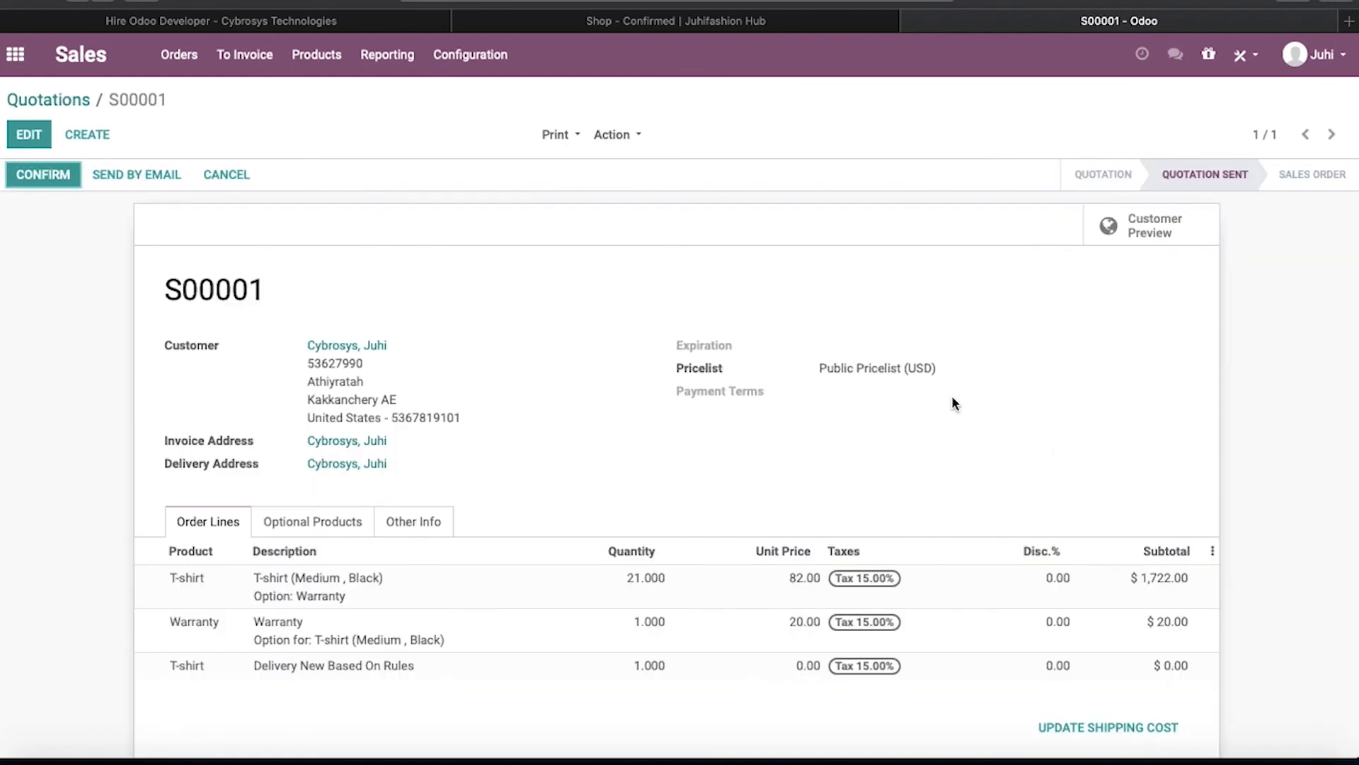
scroll(852, 477, down, 1)
scroll(847, 453, up, 1)
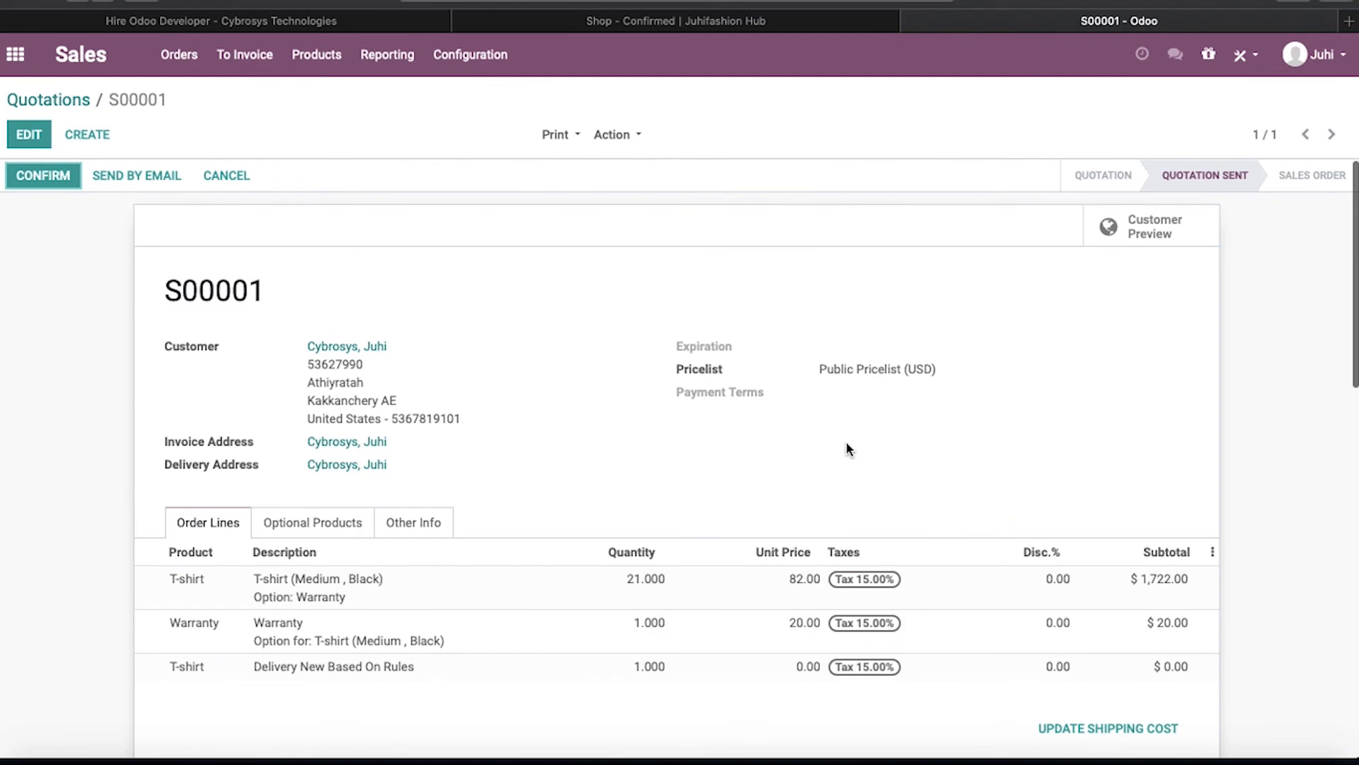
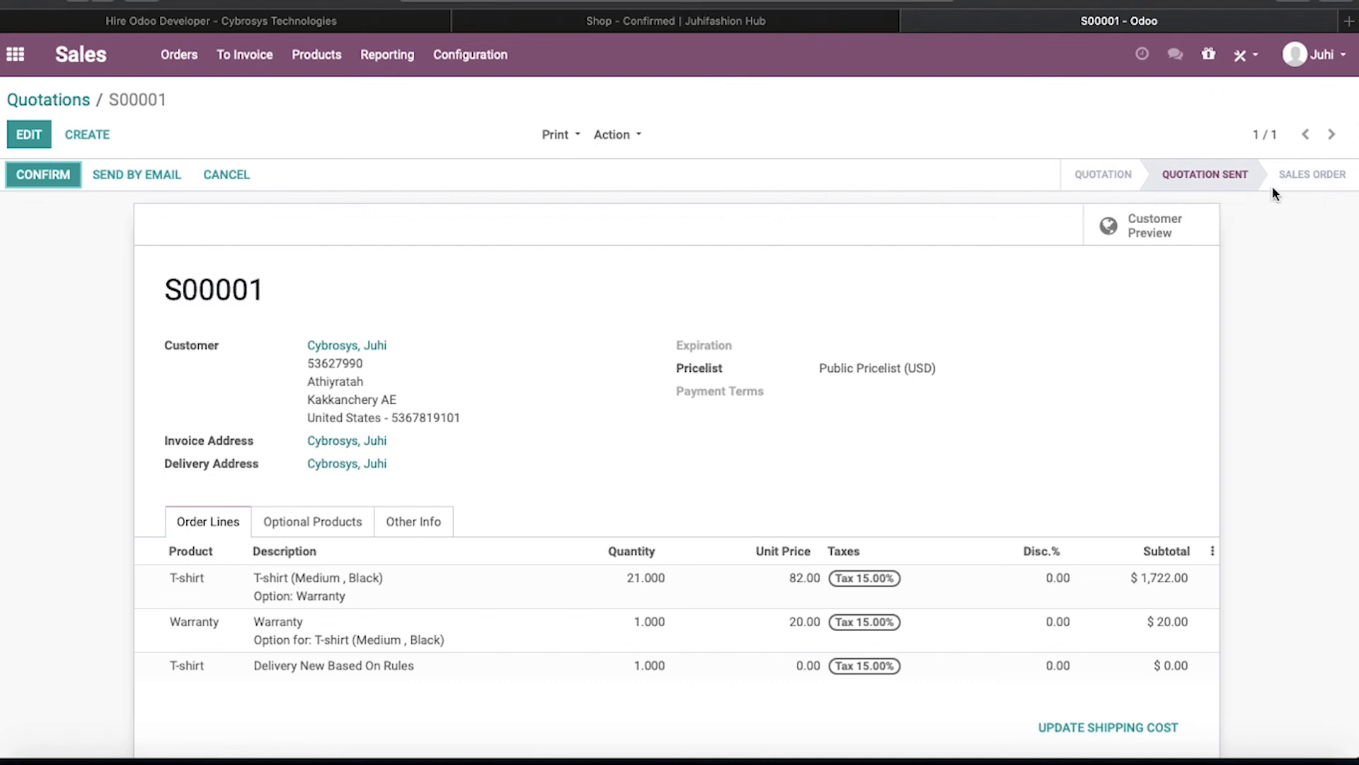
click(837, 24)
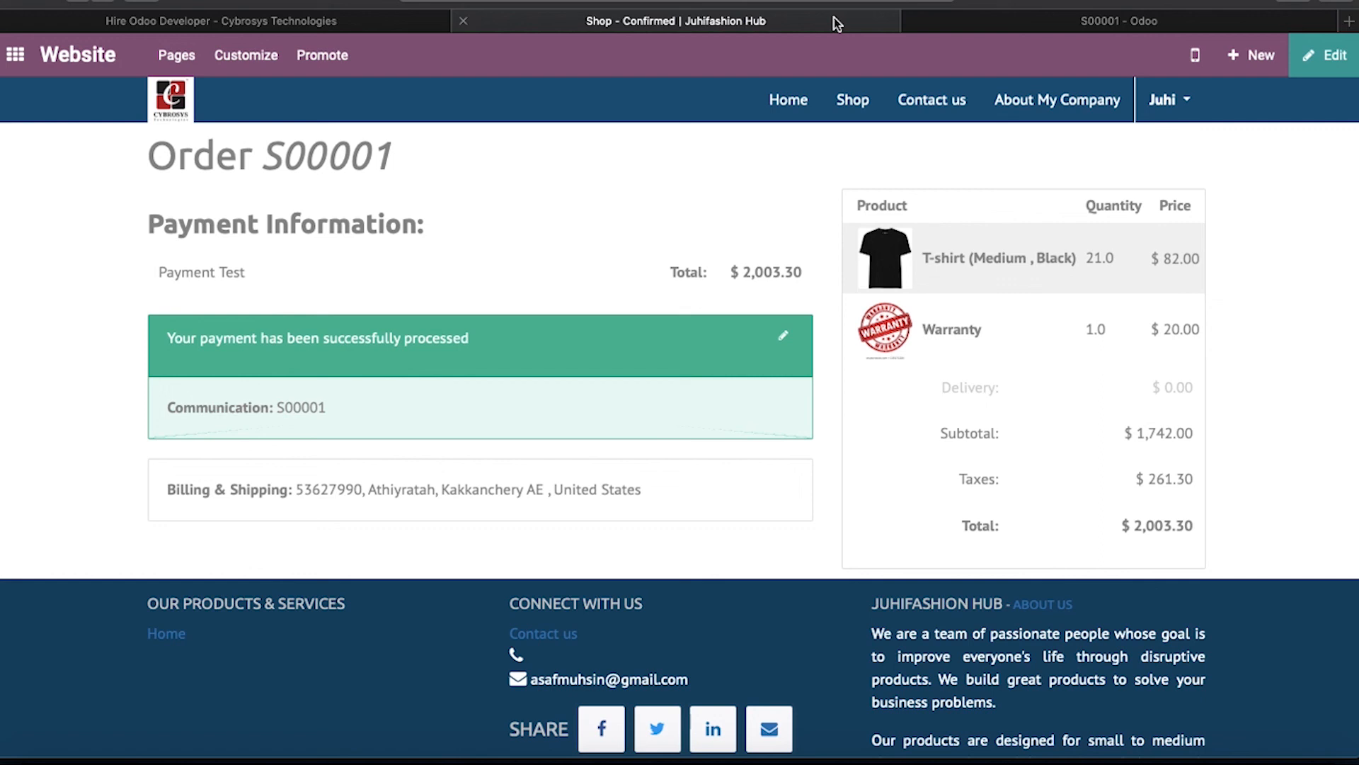
key(super+t)
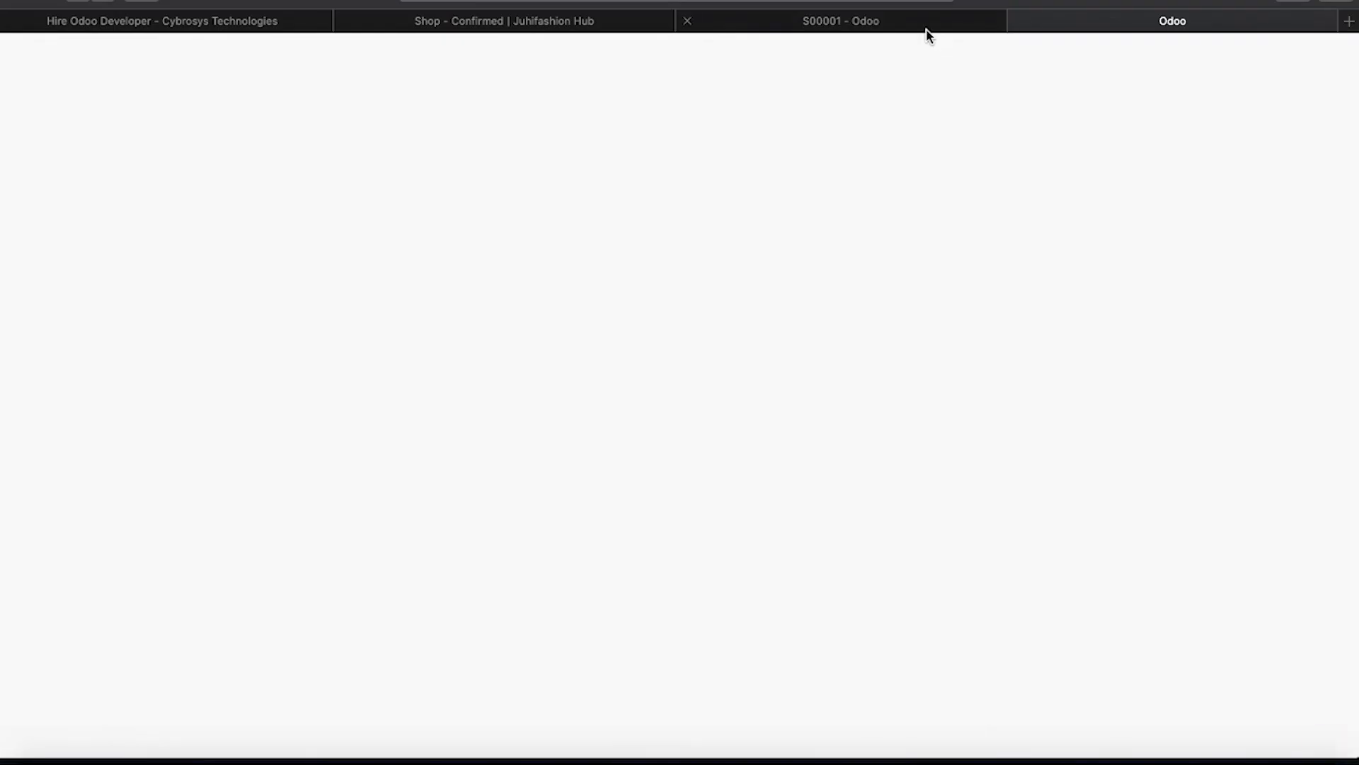
click(925, 30)
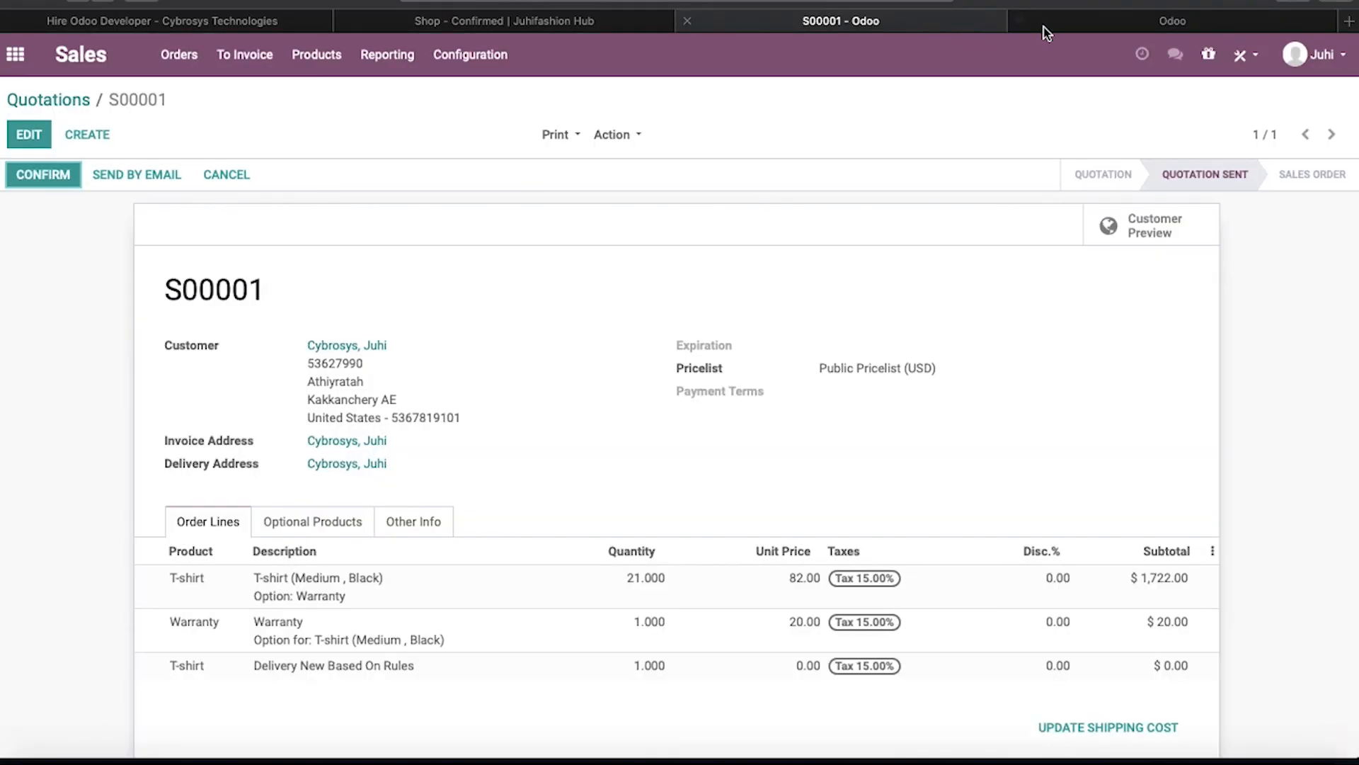
click(1156, 30)
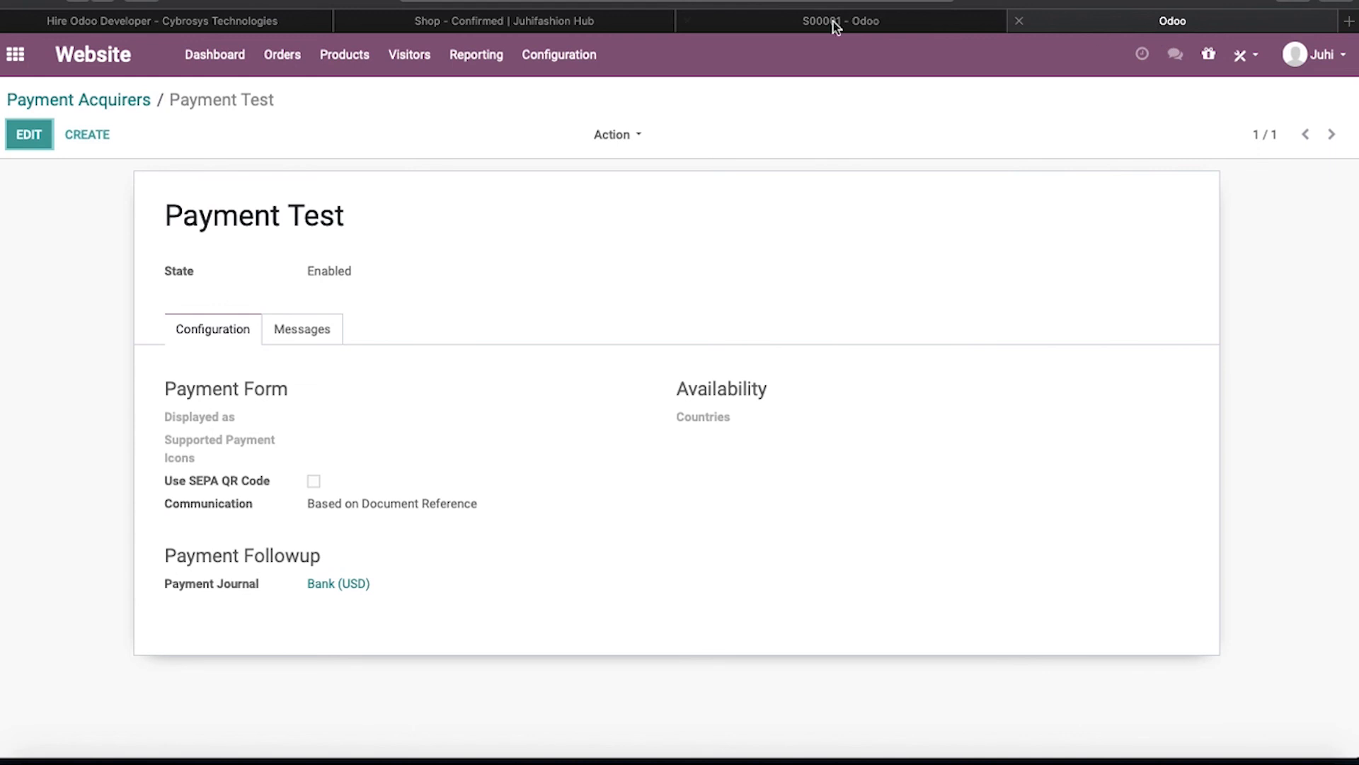
click(124, 106)
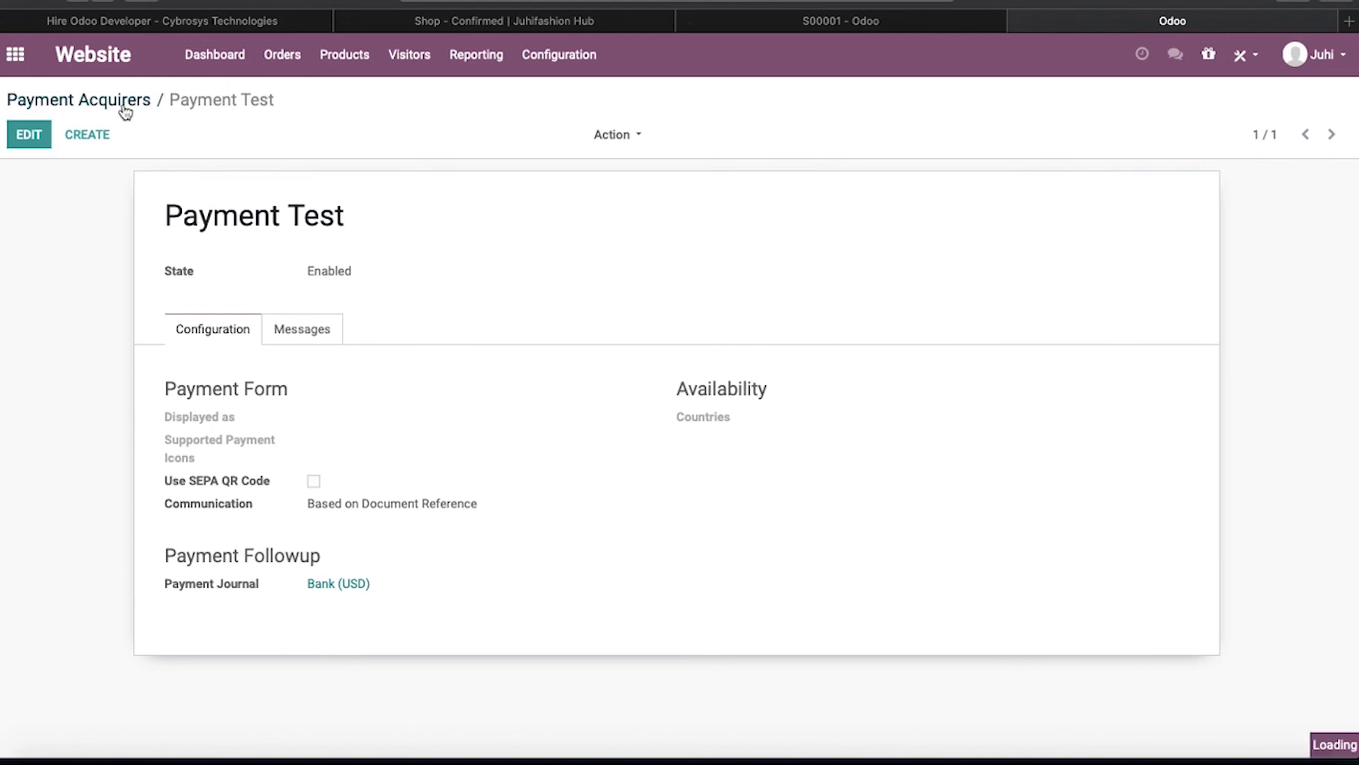
click(15, 58)
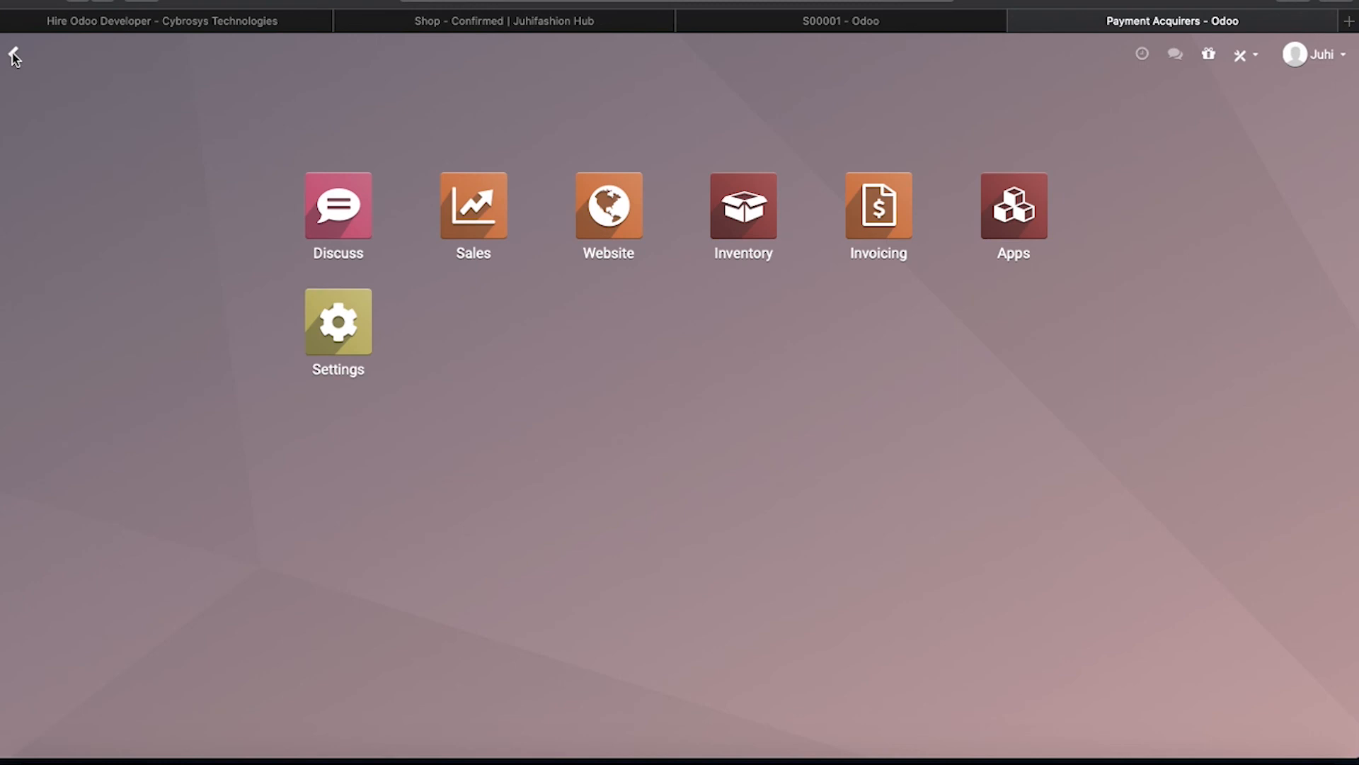
click(626, 227)
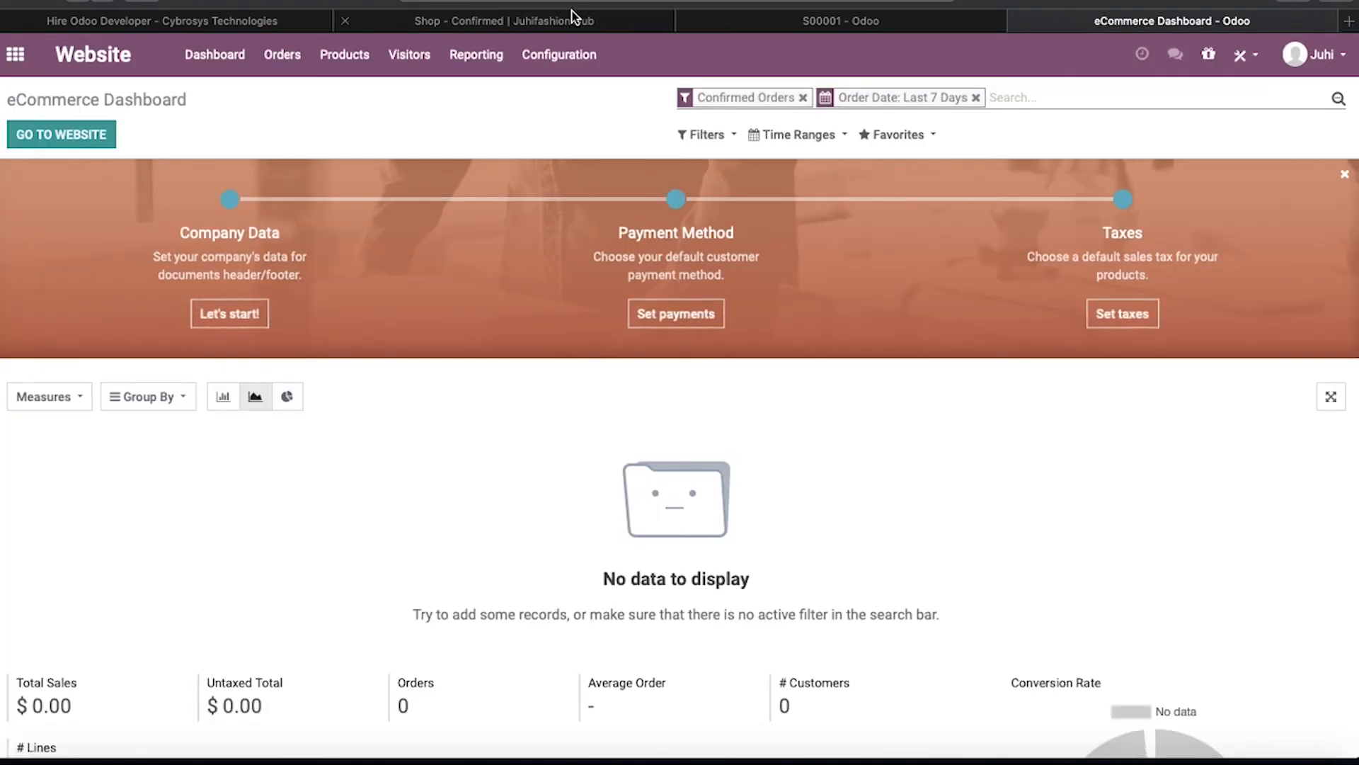
click(573, 15)
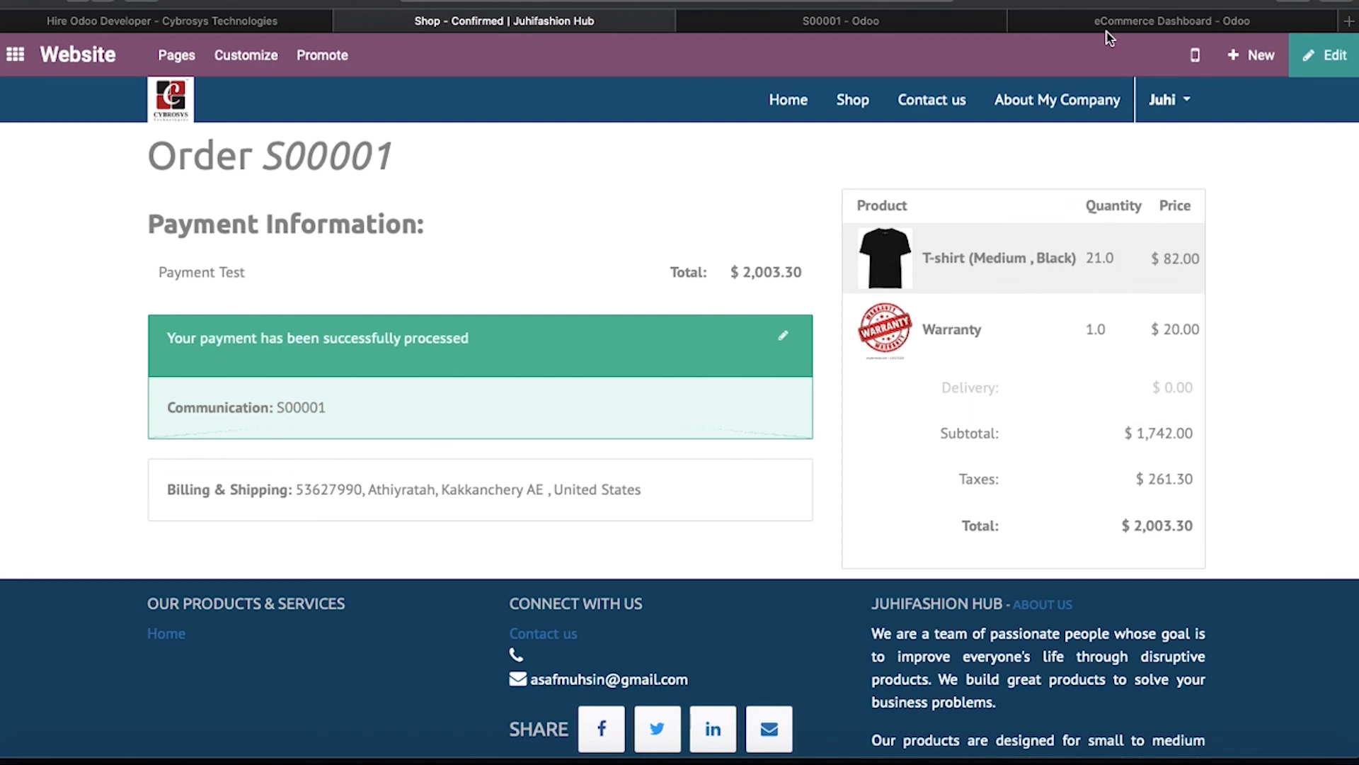
click(1027, 22)
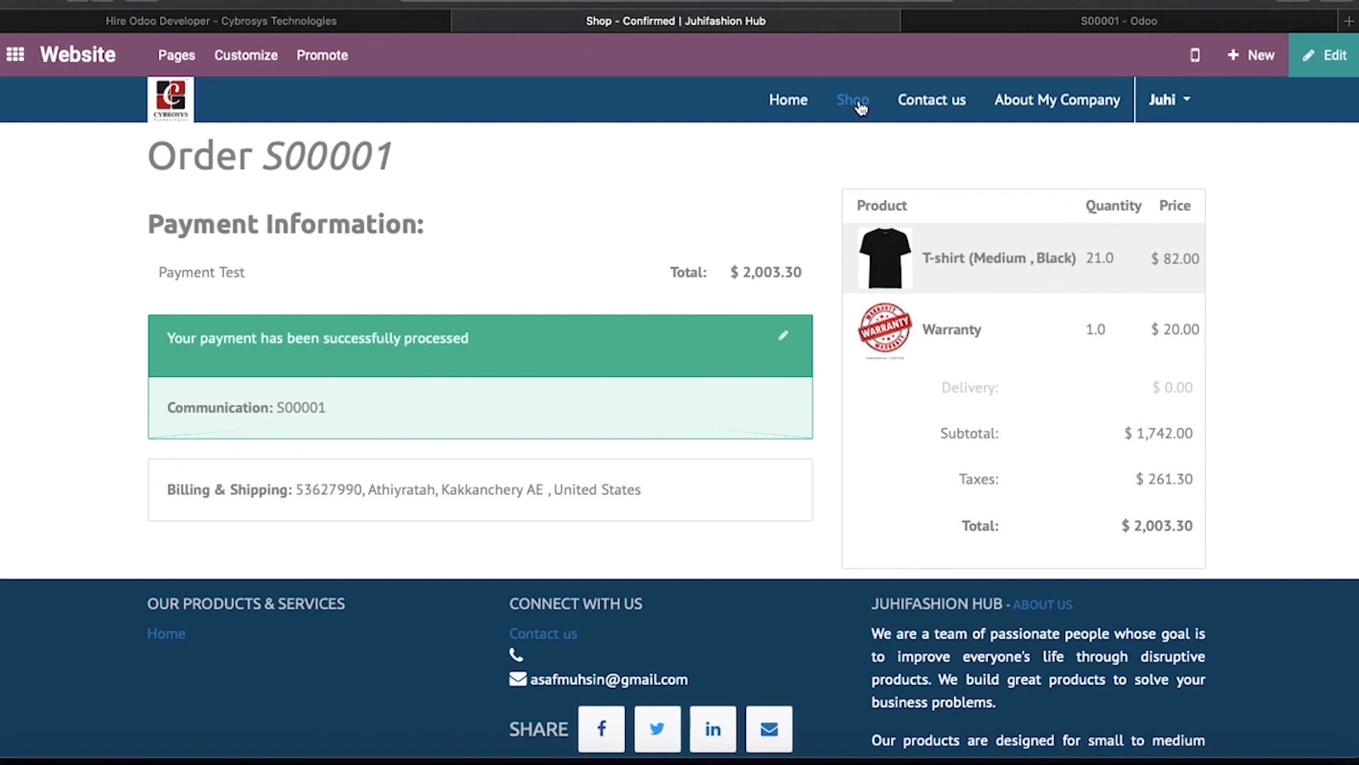
Step: Open the order's quotation from My Account in the web shop and review its address and pricing
click(1186, 102)
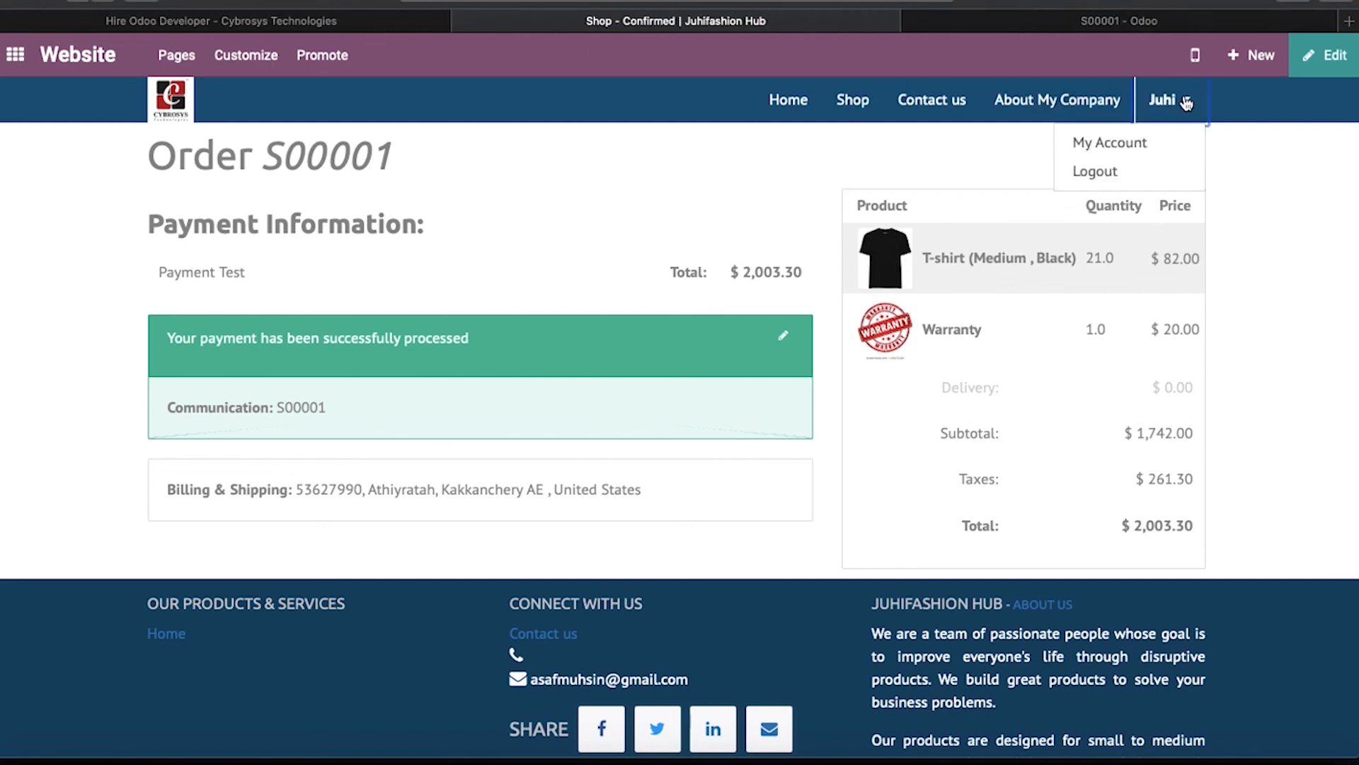
click(1102, 144)
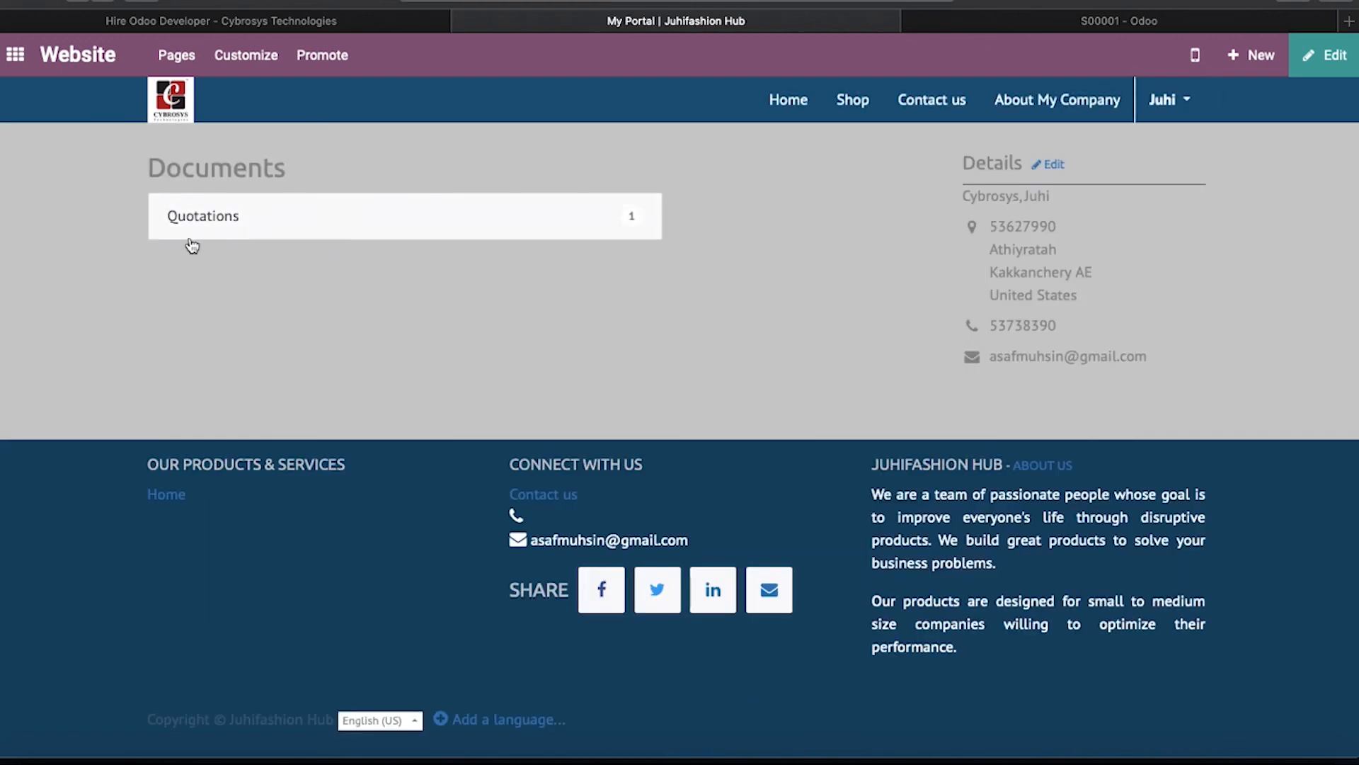
click(634, 223)
click(185, 257)
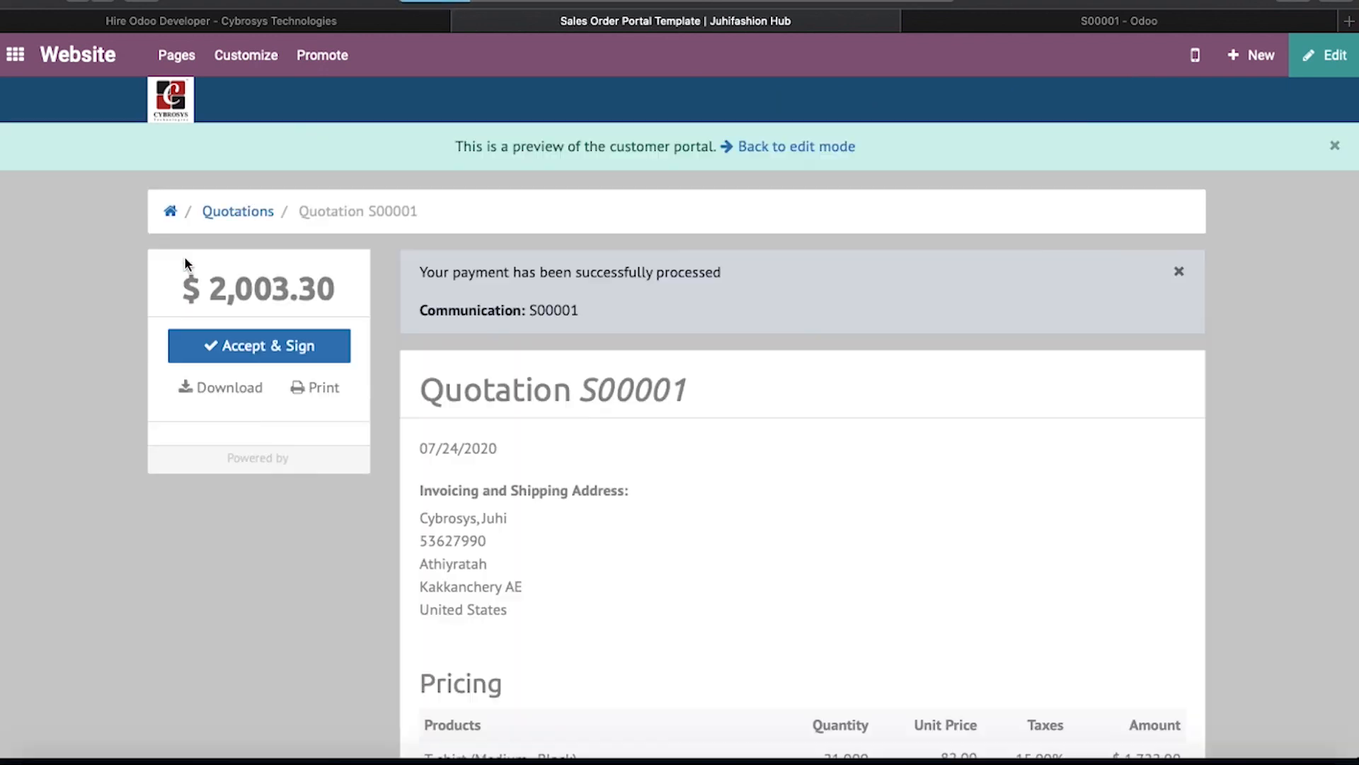
scroll(584, 526, down, 8)
scroll(584, 528, up, 4)
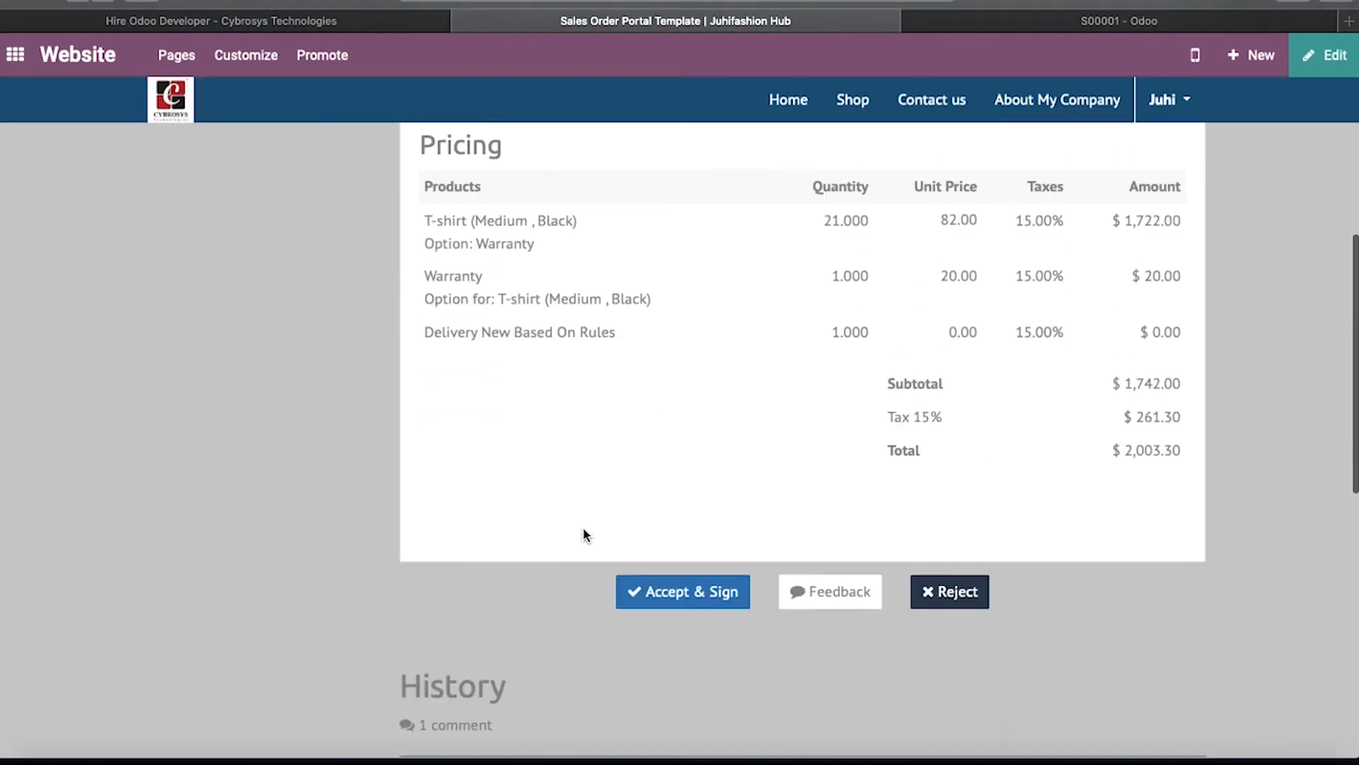
scroll(732, 506, up, 4)
scroll(732, 507, down, 2)
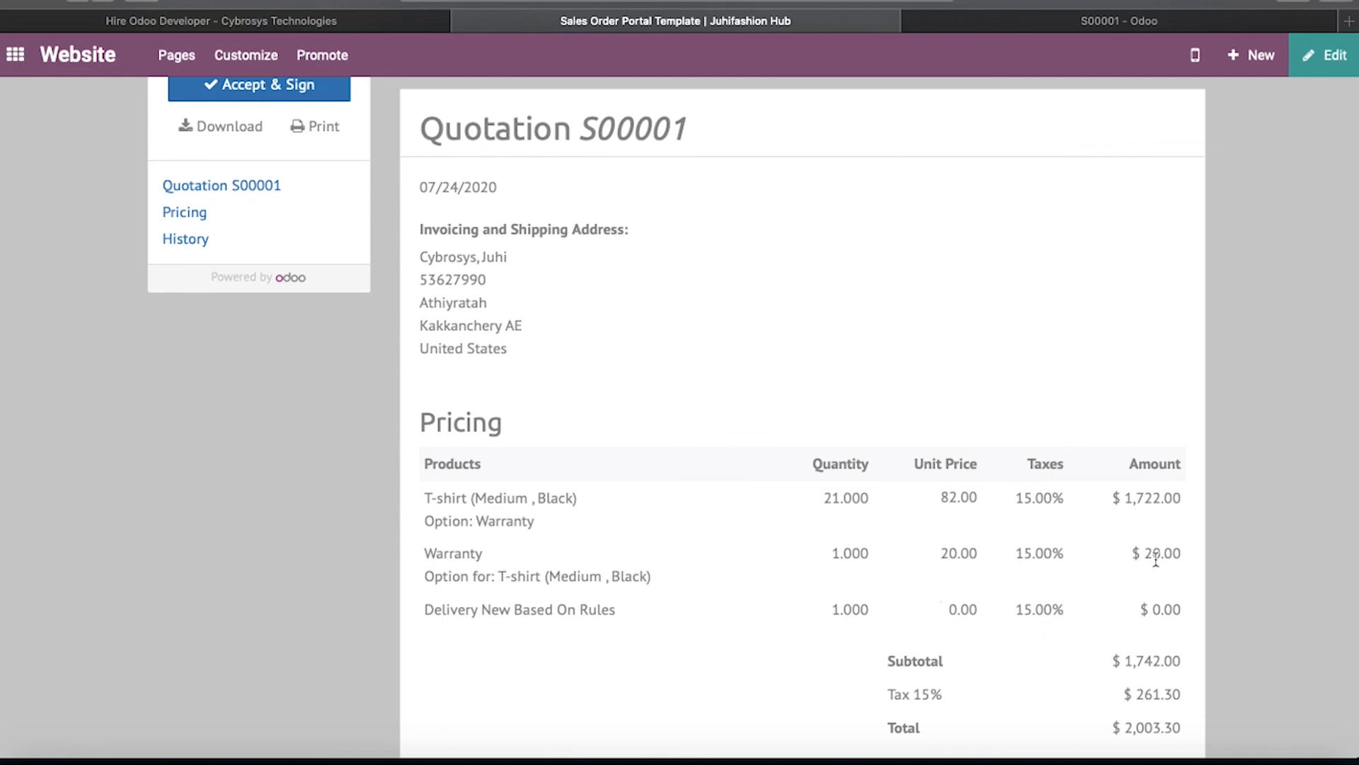
scroll(1140, 616, down, 5)
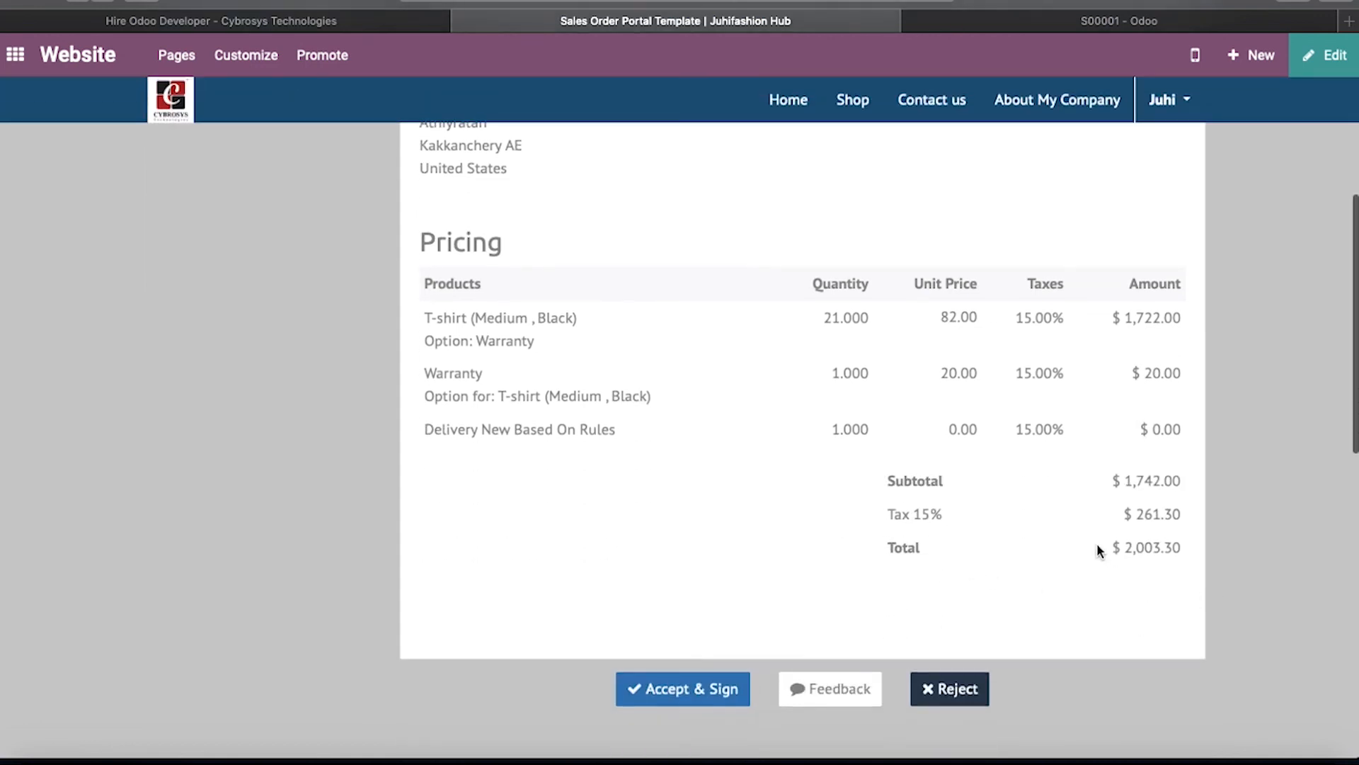
Step: Accept the quotation in the customer portal and sign it with a hand-drawn signature
click(283, 343)
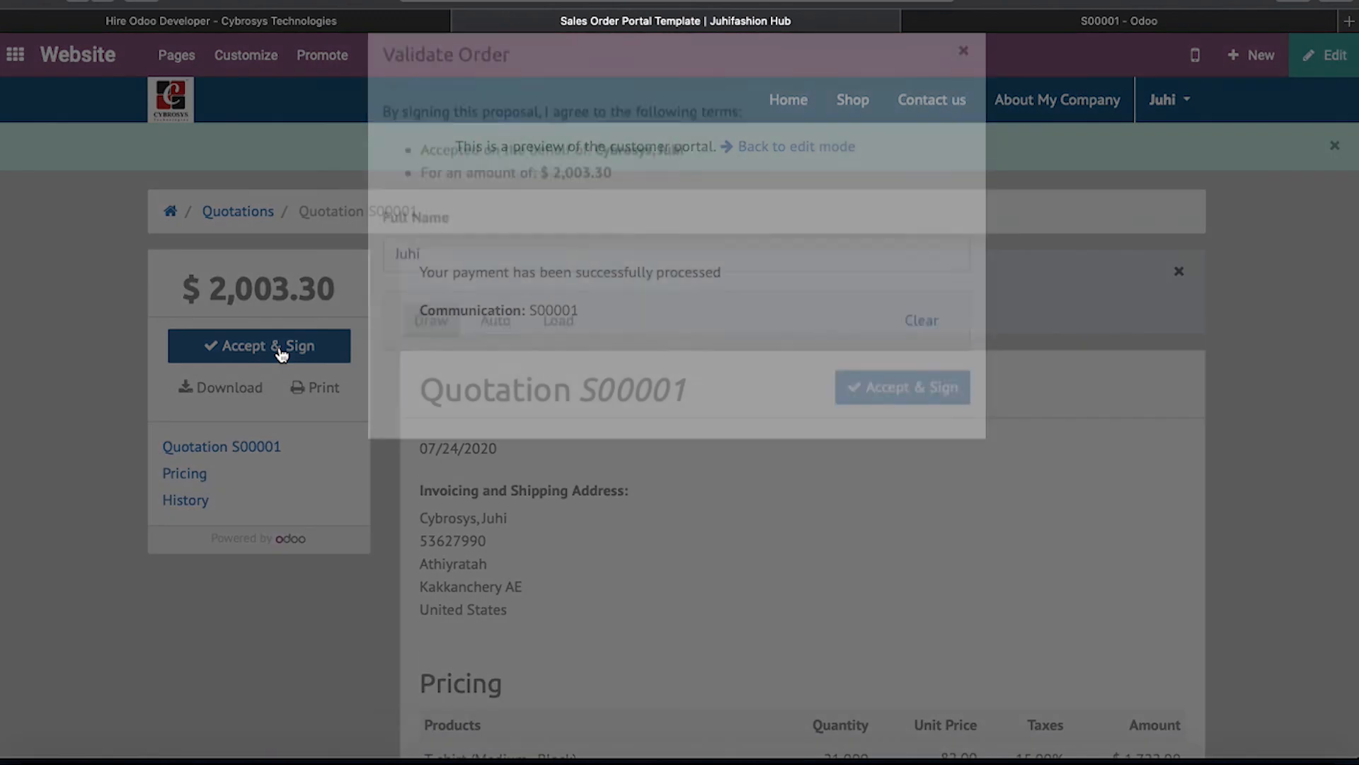
mouse_move(529, 471)
mouse_down()
mouse_move(636, 490)
mouse_move(756, 446)
mouse_move(636, 439)
mouse_move(710, 518)
mouse_move(835, 496)
mouse_up()
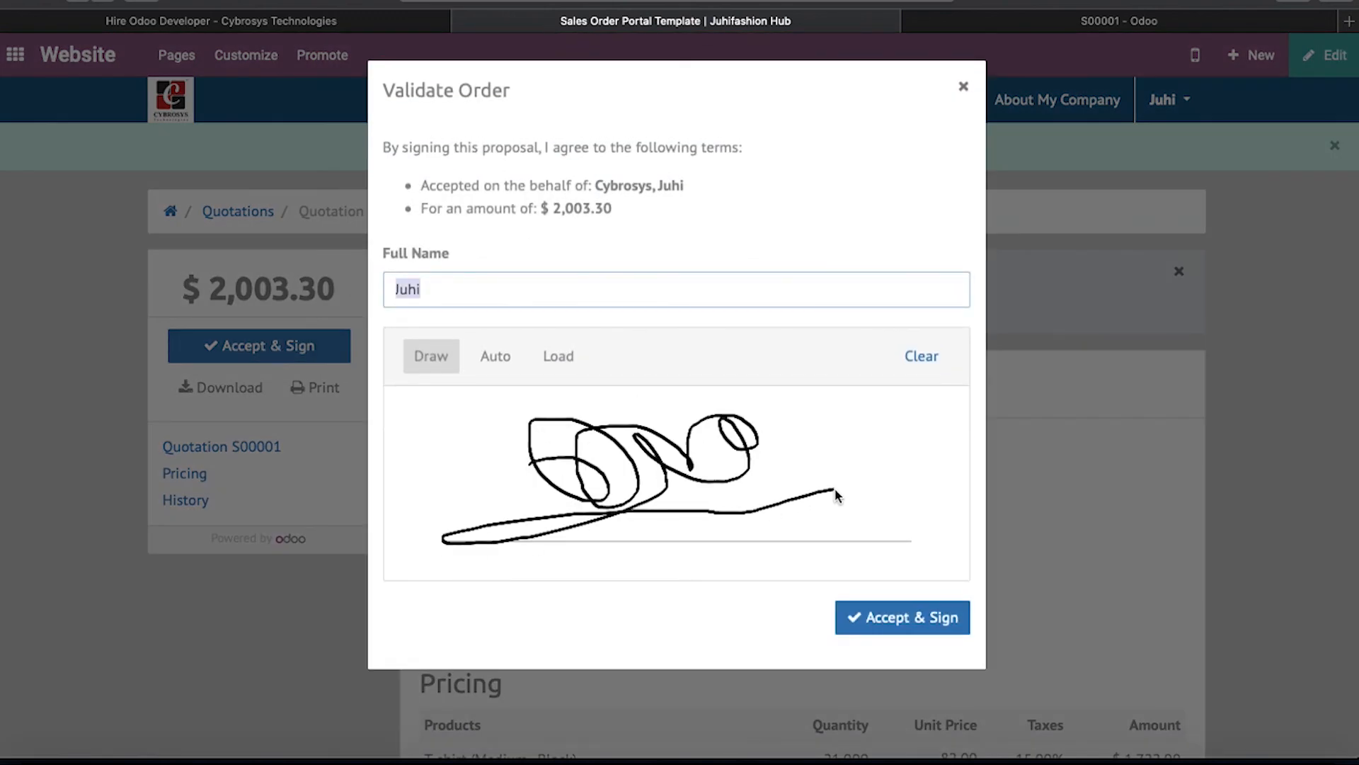
click(894, 619)
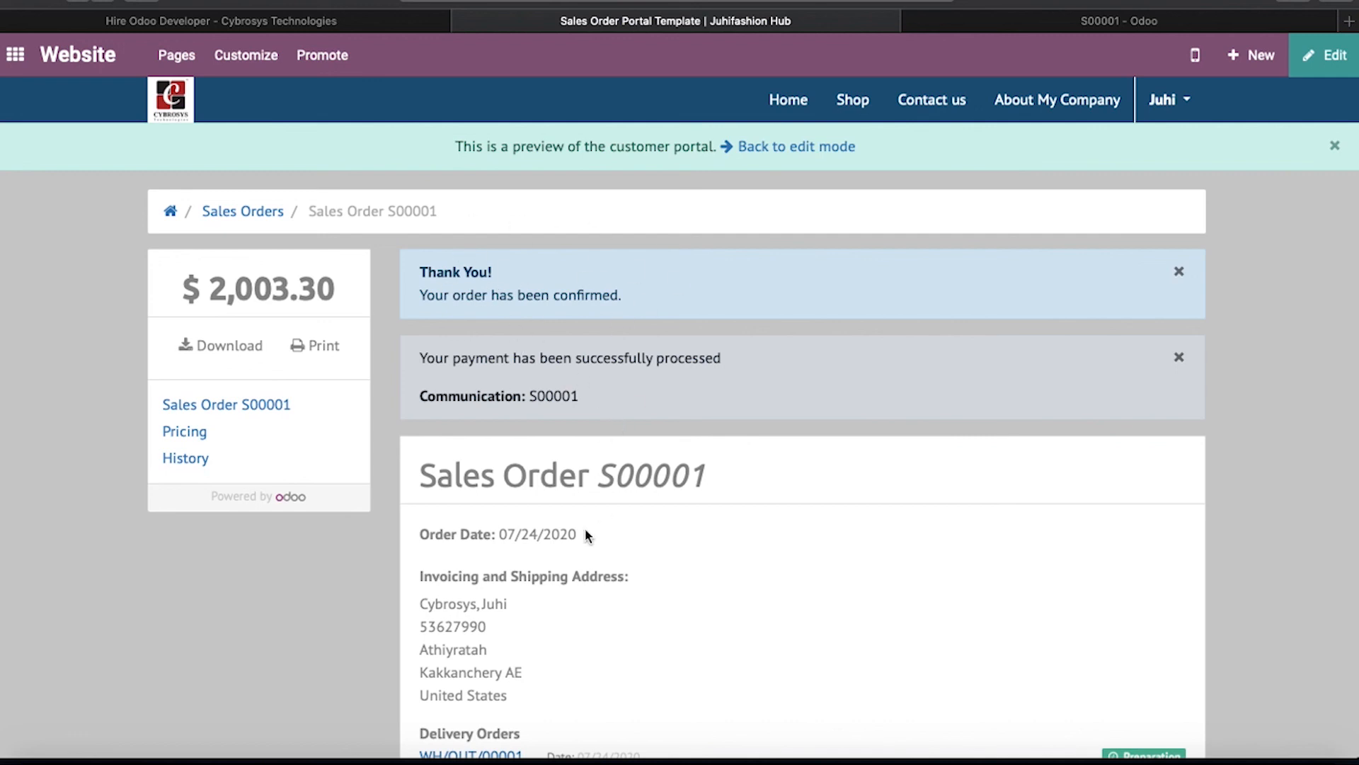
Step: Review the confirmed sales order's details, delivery order and pricing in the customer portal
scroll(586, 536, down, 1)
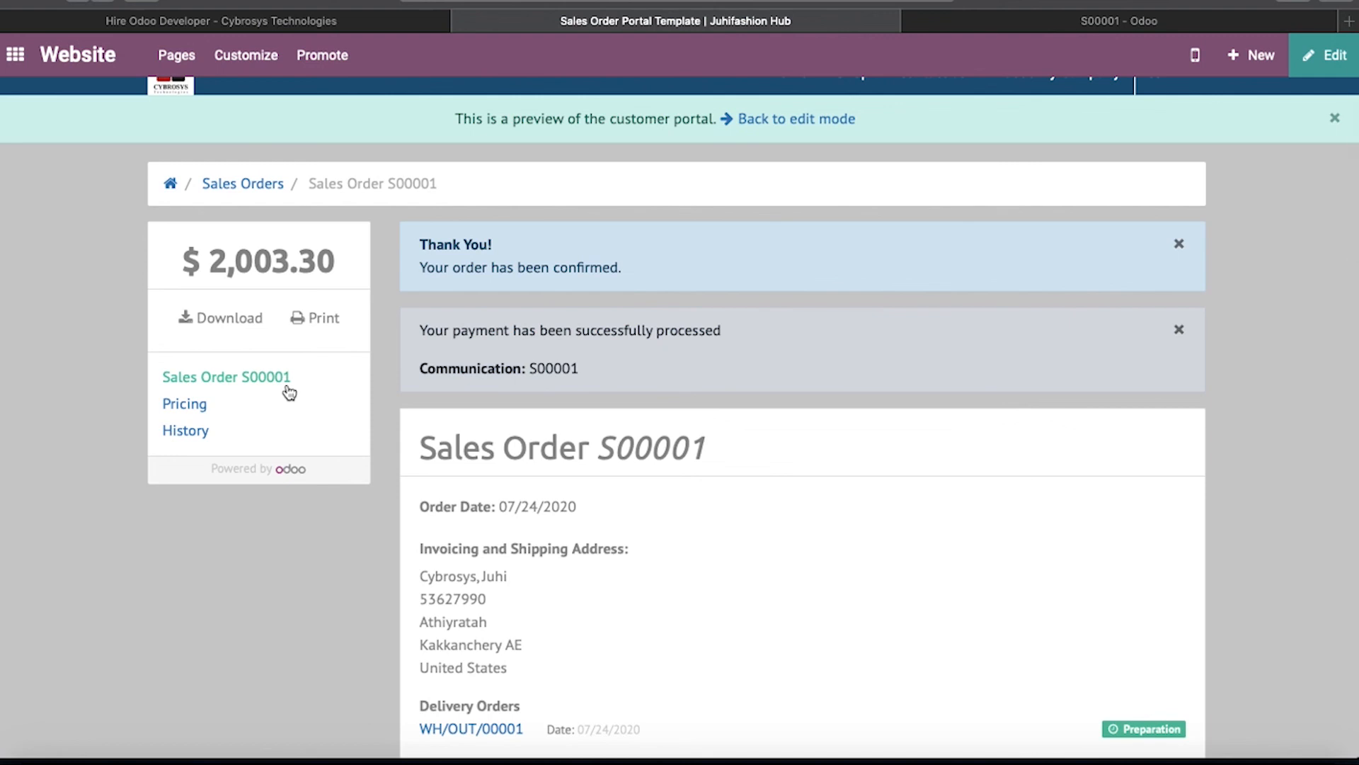
click(255, 376)
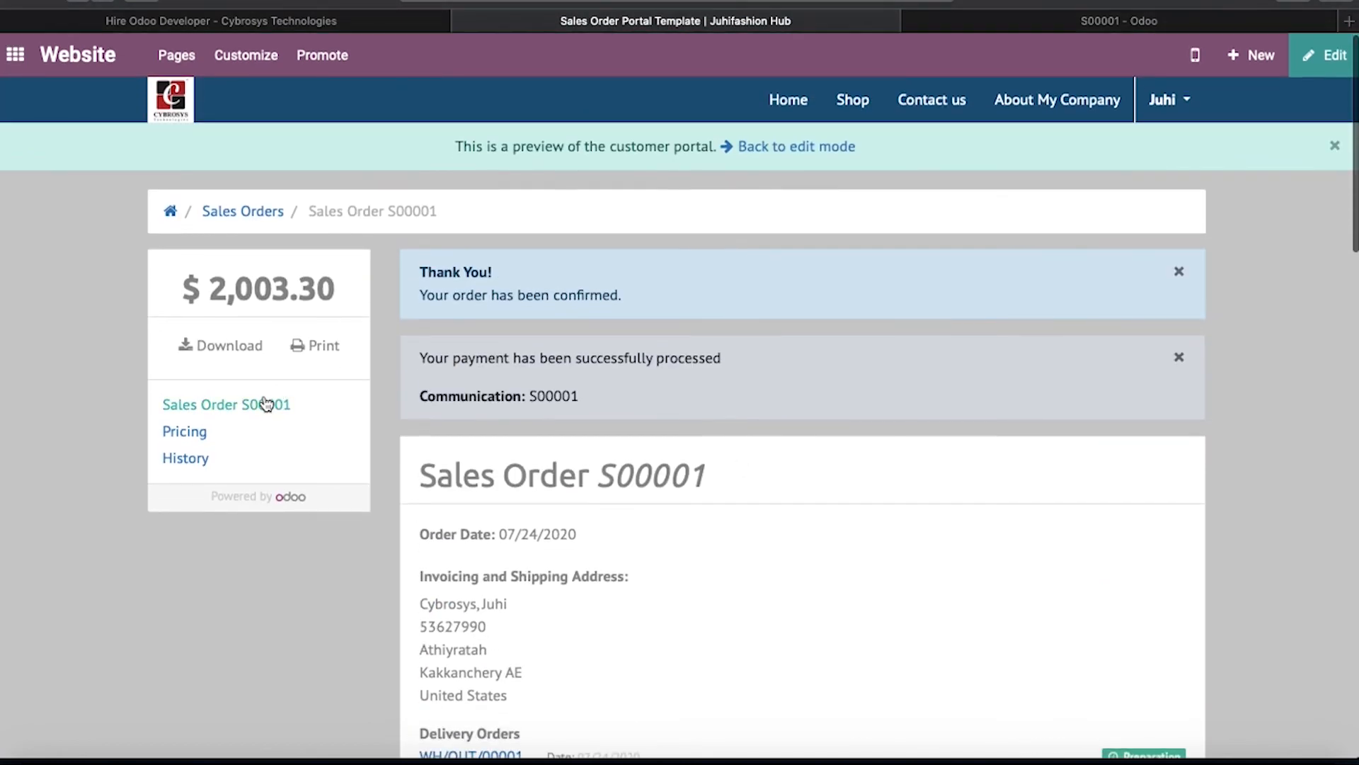
click(267, 402)
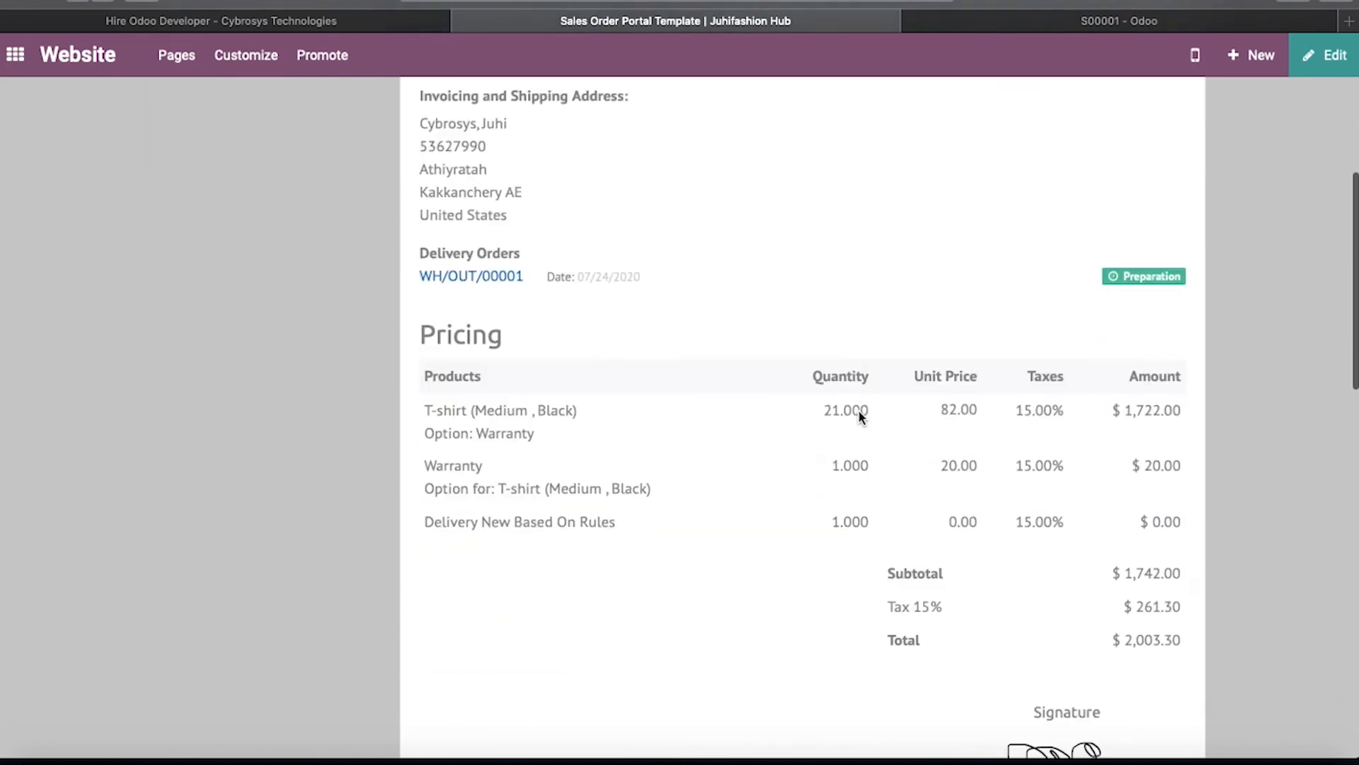
scroll(1063, 401, up, 9)
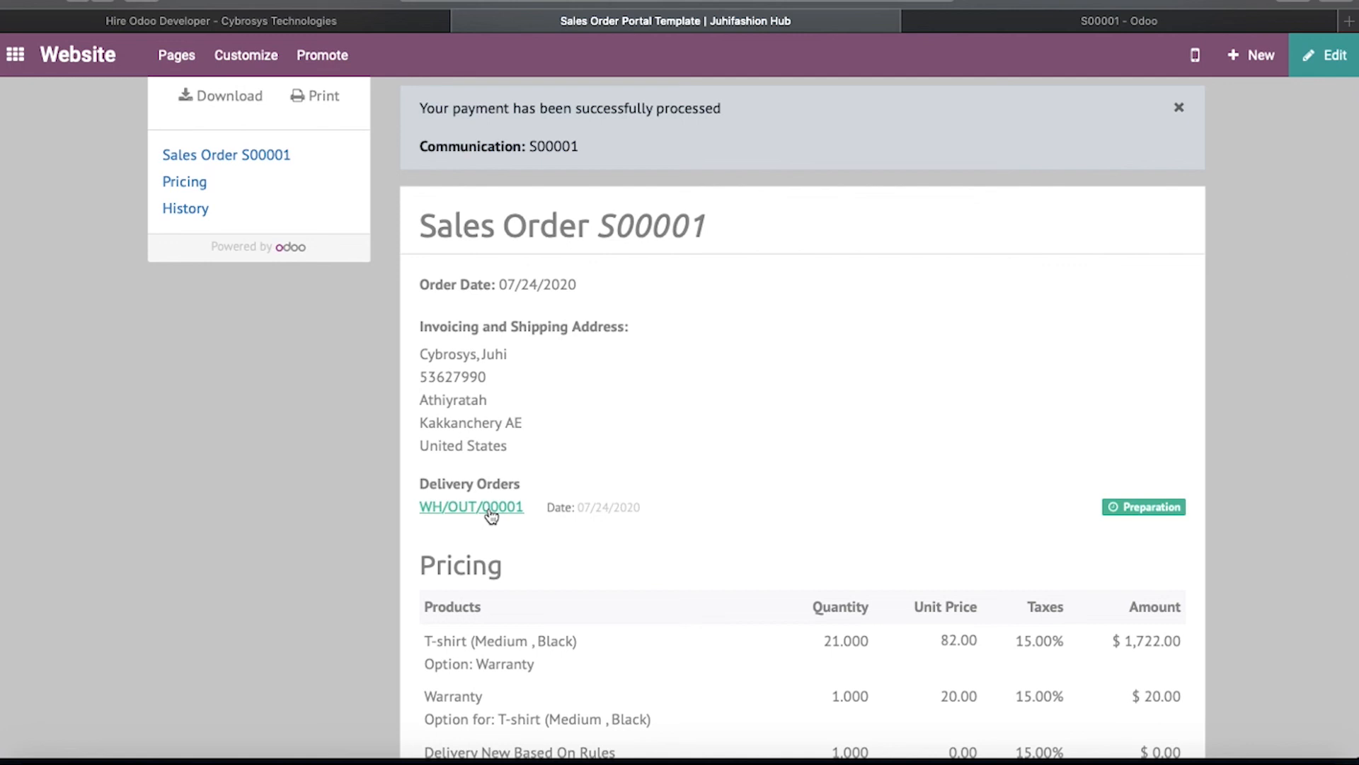
Step: Open the delivery order document linked to the sales order, check its carrier and products, and return to the order
click(473, 510)
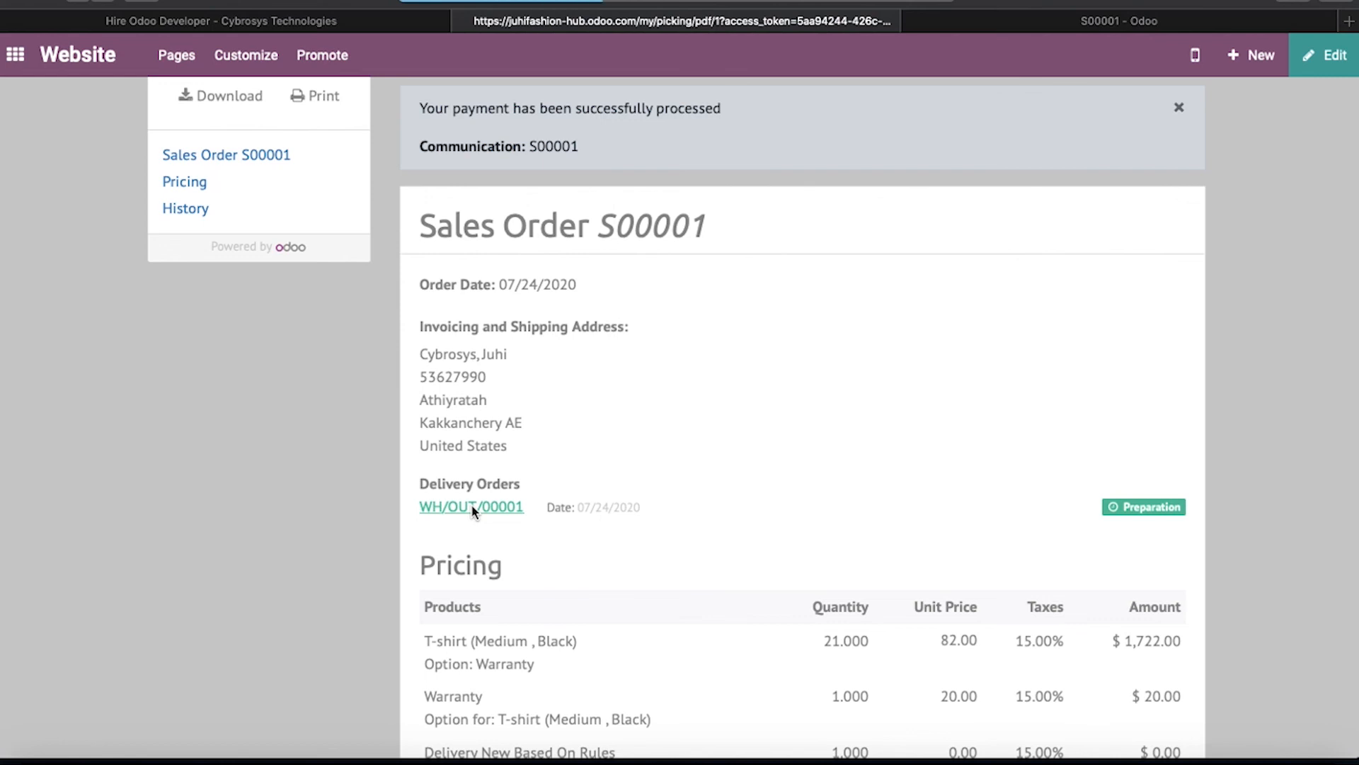
scroll(671, 494, down, 1)
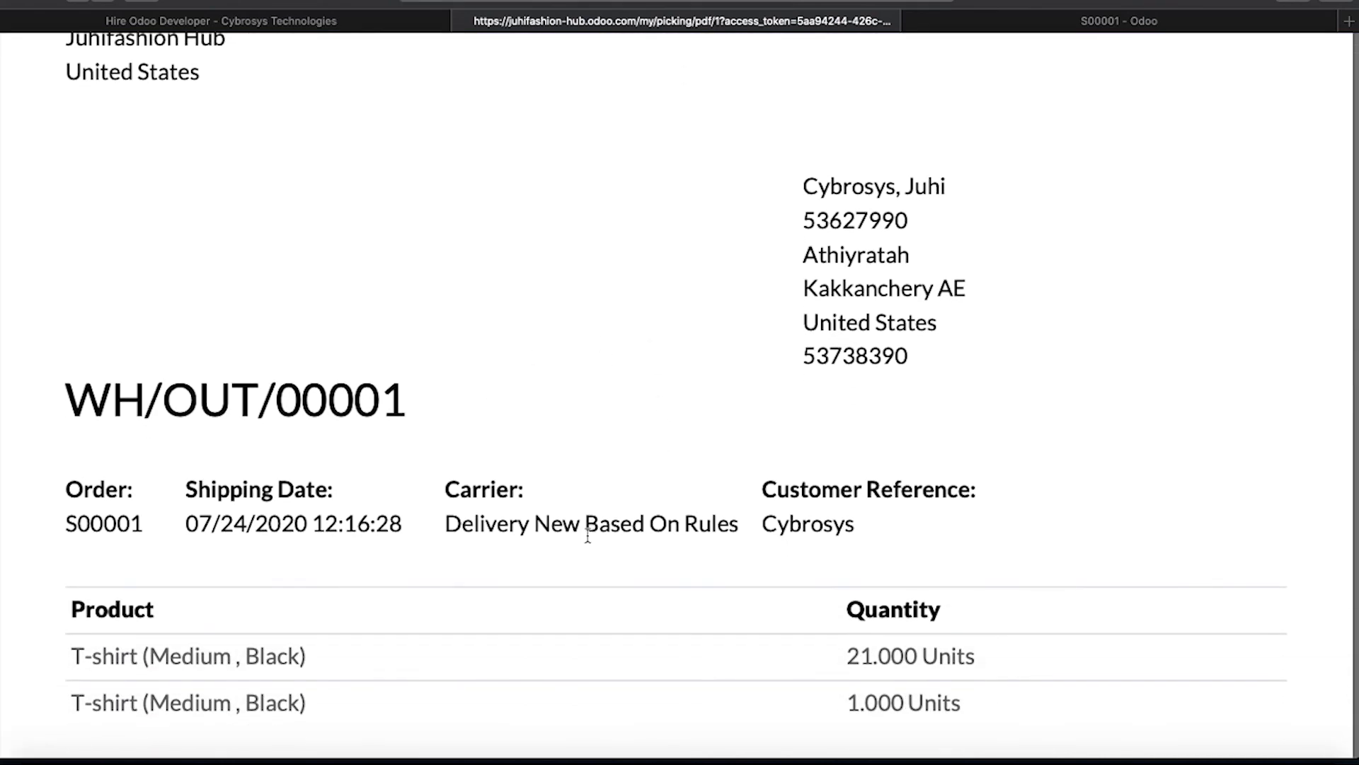
scroll(587, 536, down, 4)
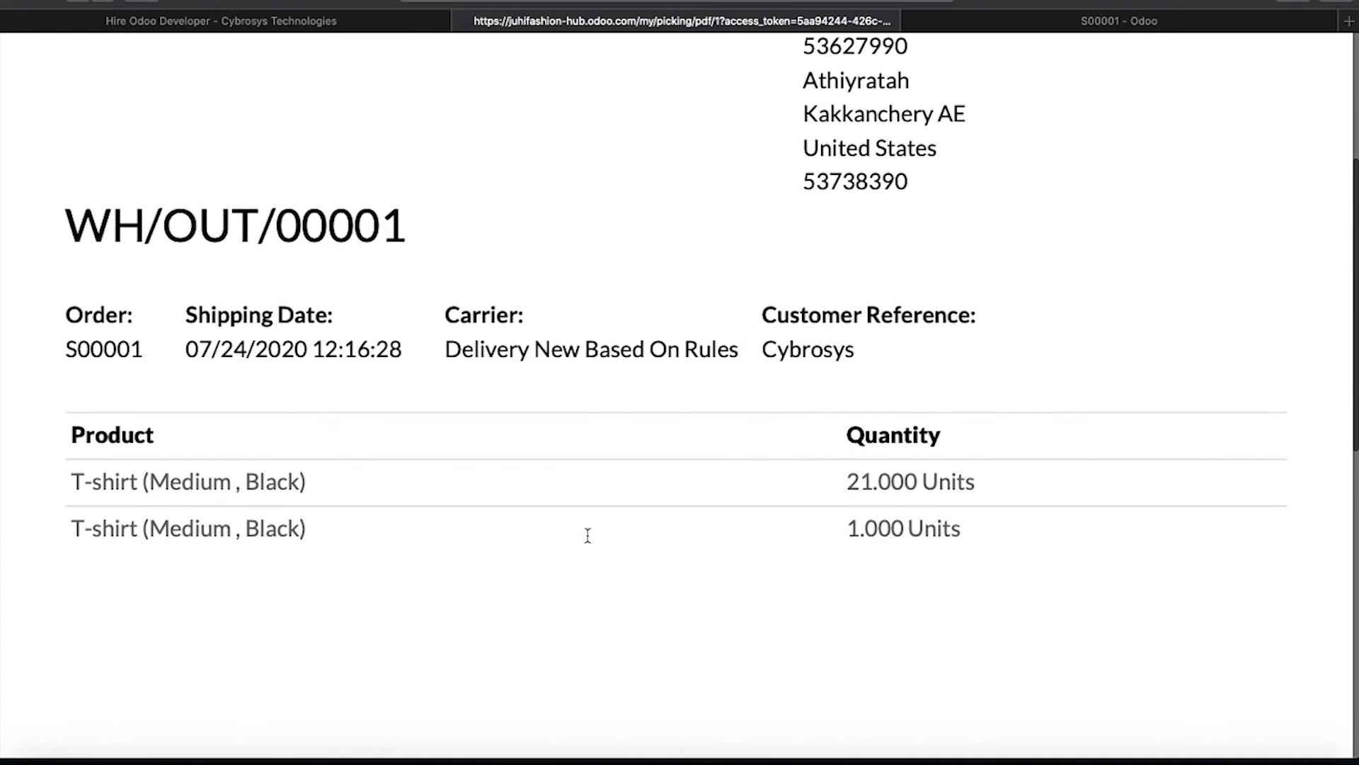
scroll(586, 535, up, 6)
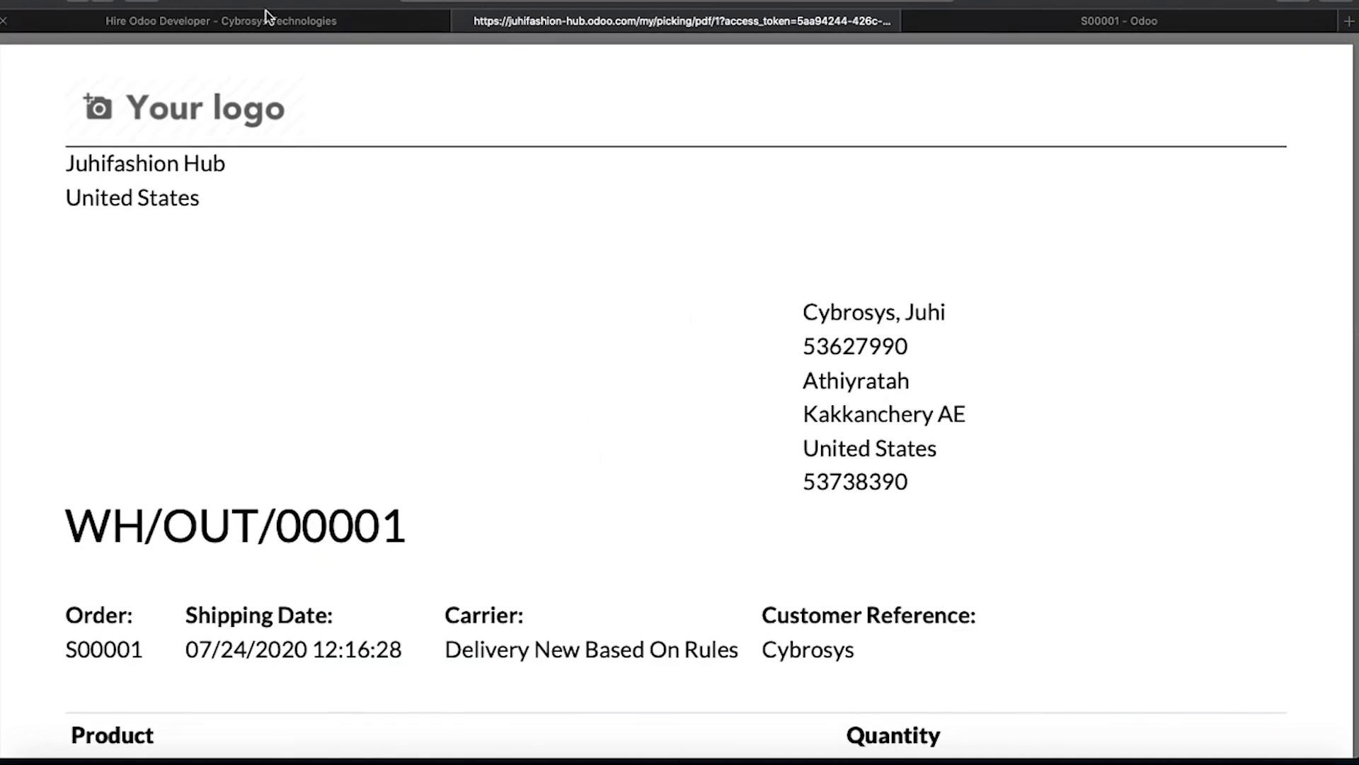
click(80, 3)
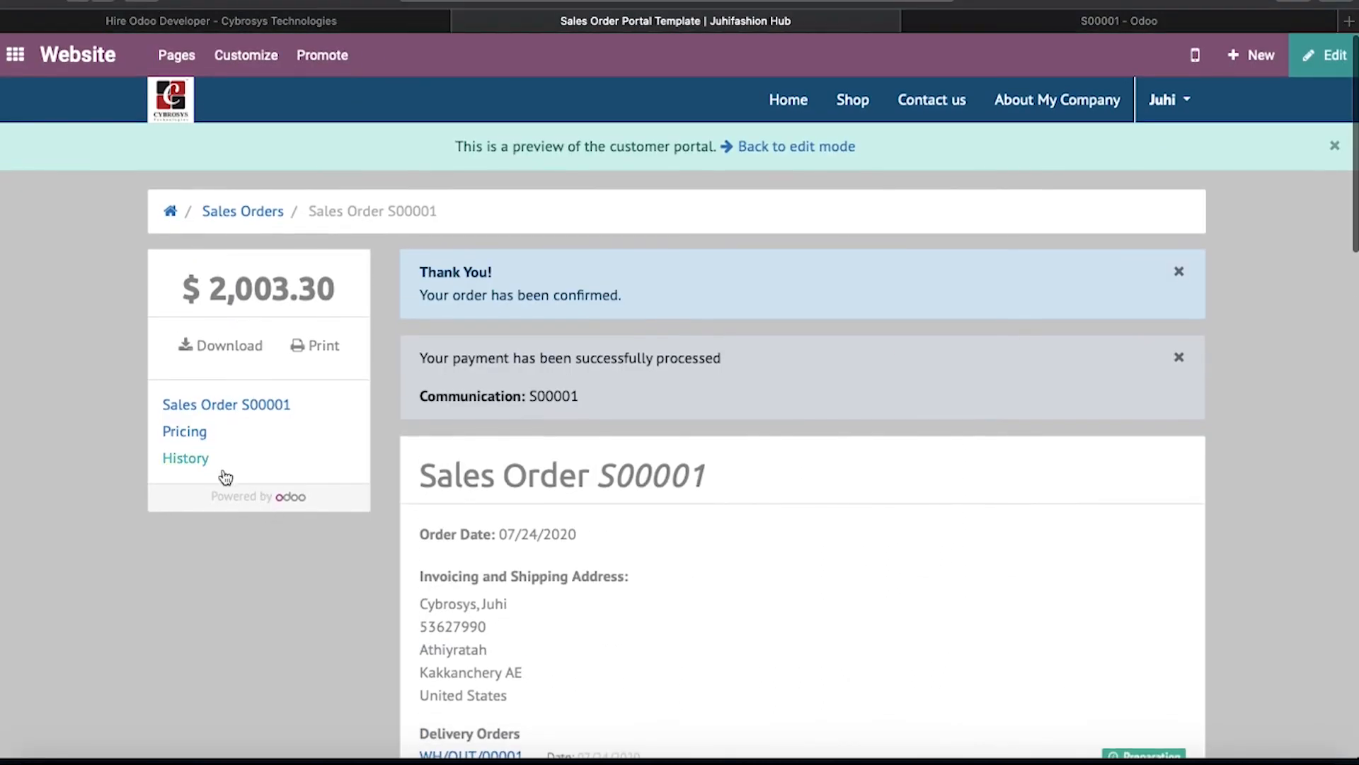
Step: Check the sales order's pricing and history, and read through the signed order PDF attached to the history
click(193, 435)
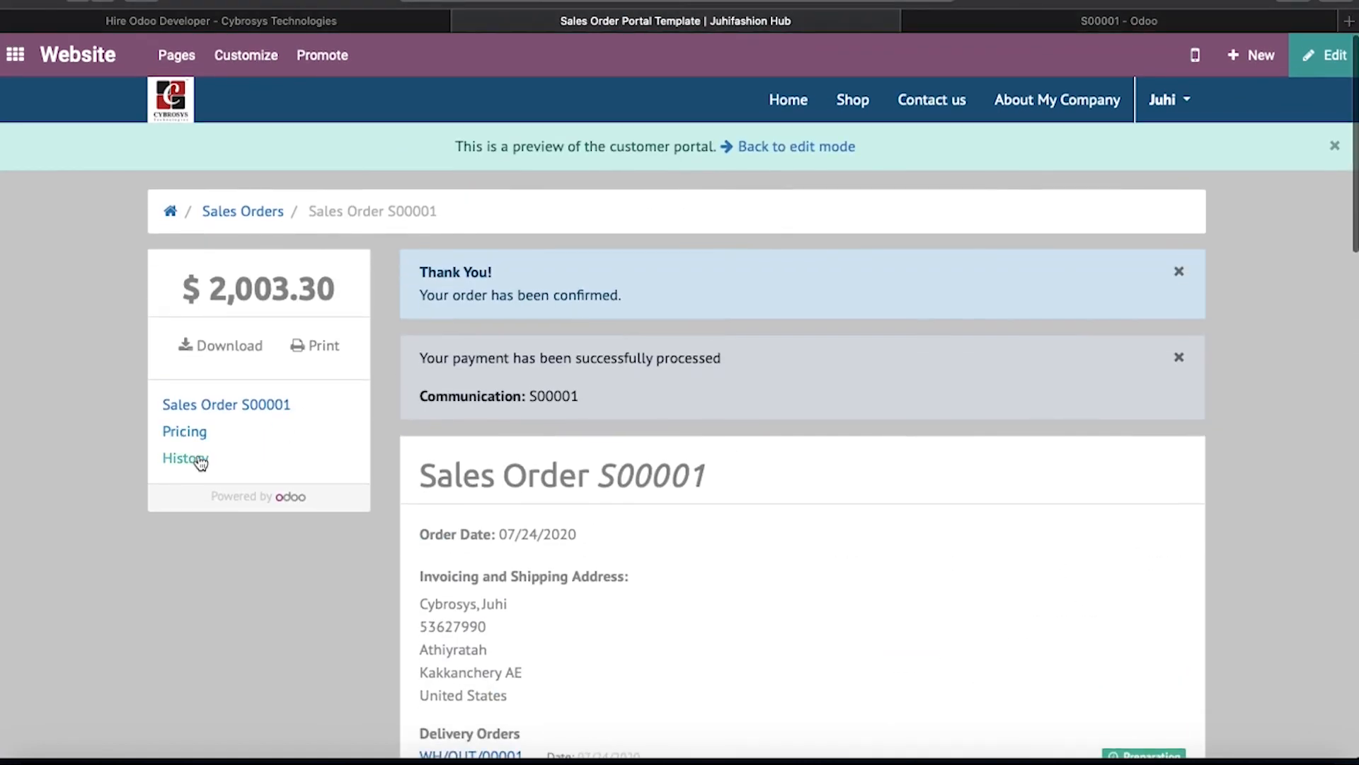
click(201, 460)
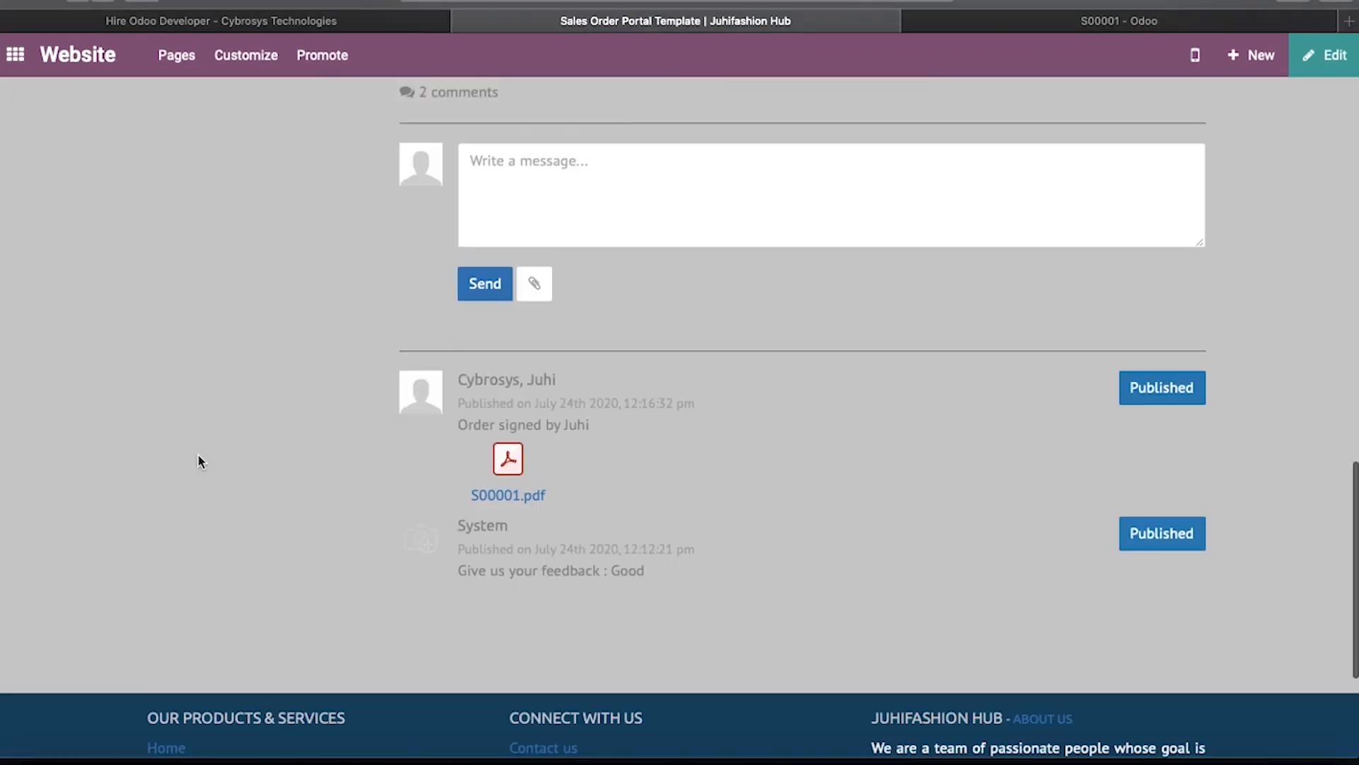
click(522, 458)
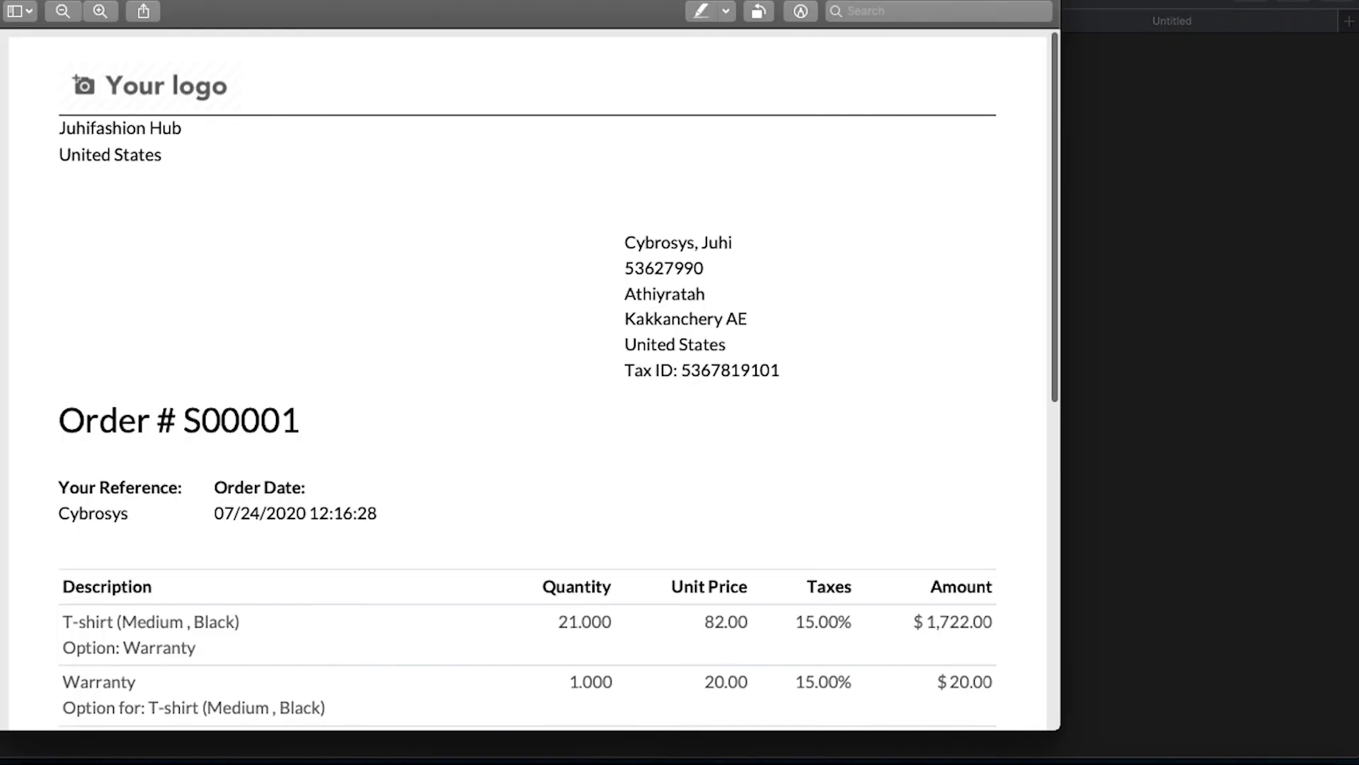
scroll(623, 449, down, 10)
scroll(609, 439, up, 10)
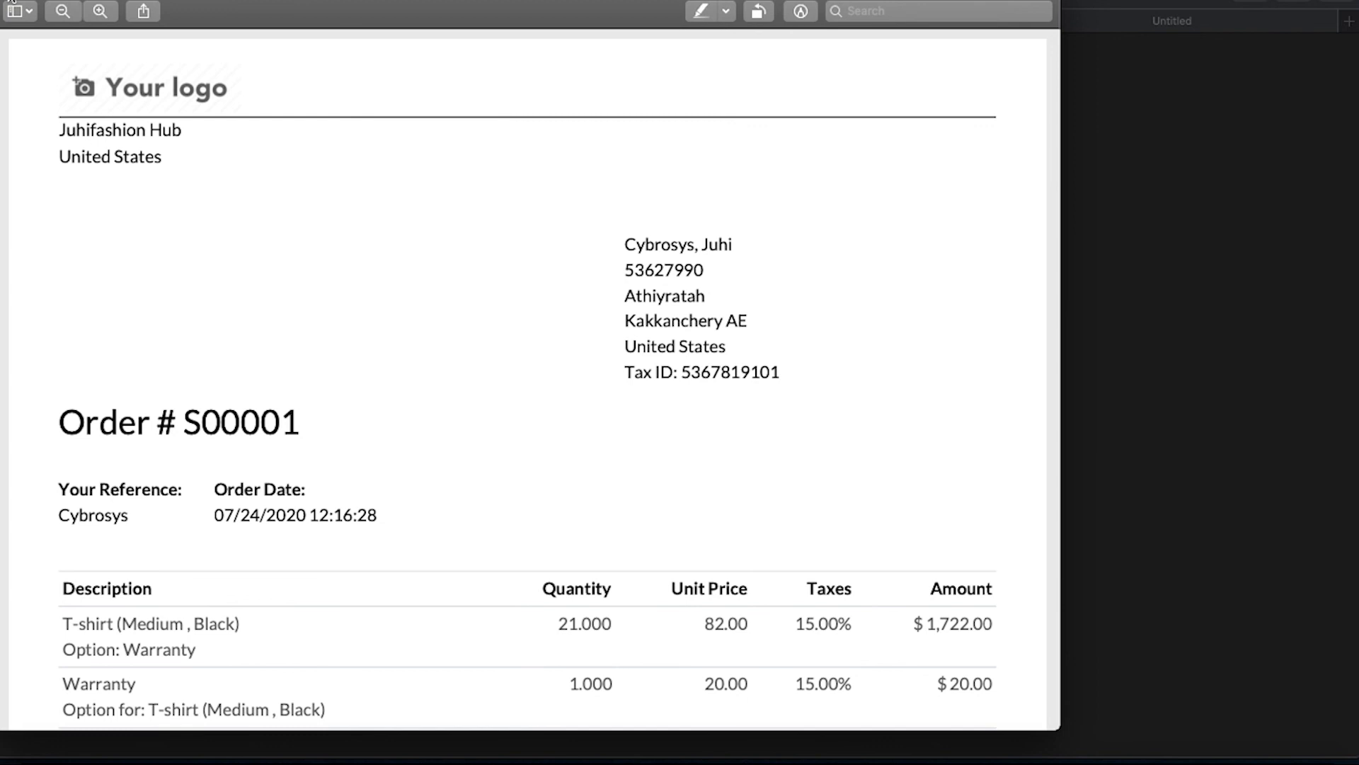
Step: Close the signed order PDF and return to the order details on the sales order's customer portal page
click(10, 2)
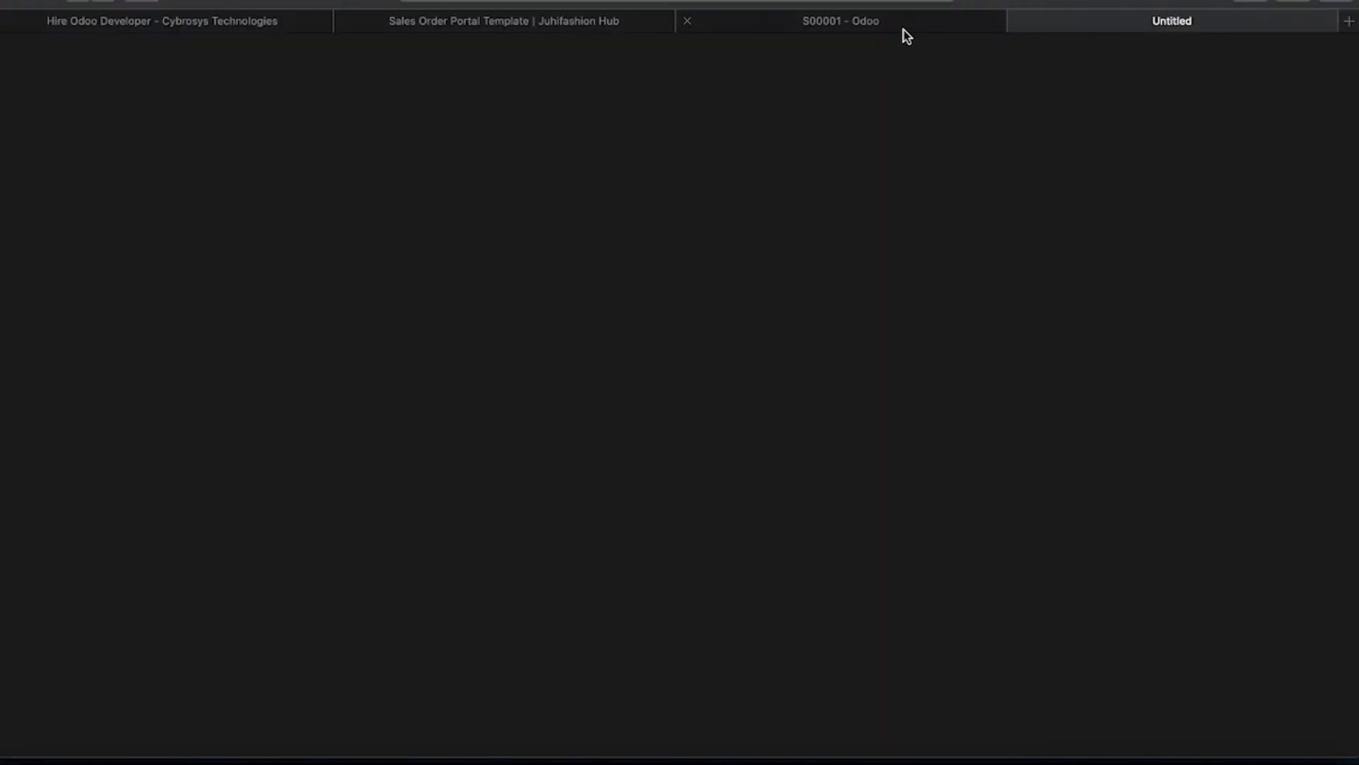
click(903, 26)
click(1189, 24)
click(902, 28)
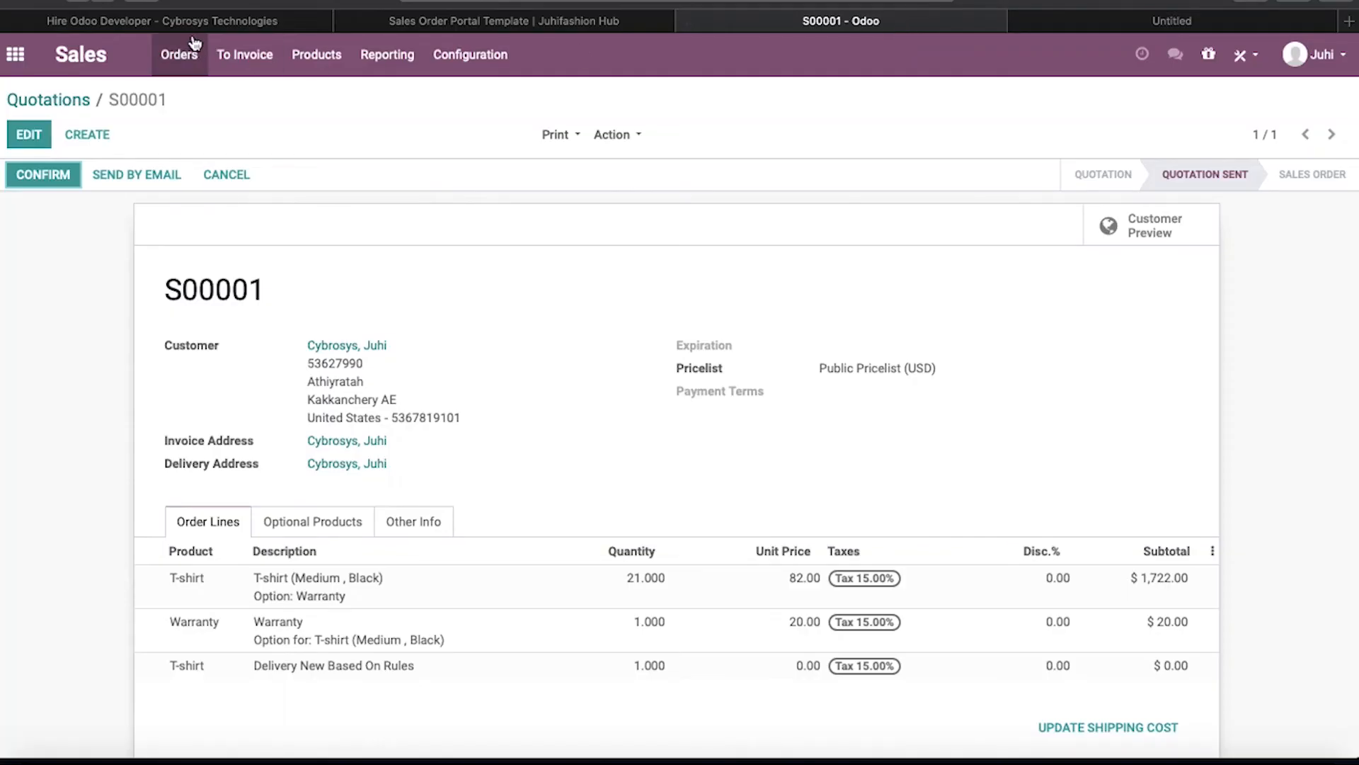
click(214, 15)
click(455, 18)
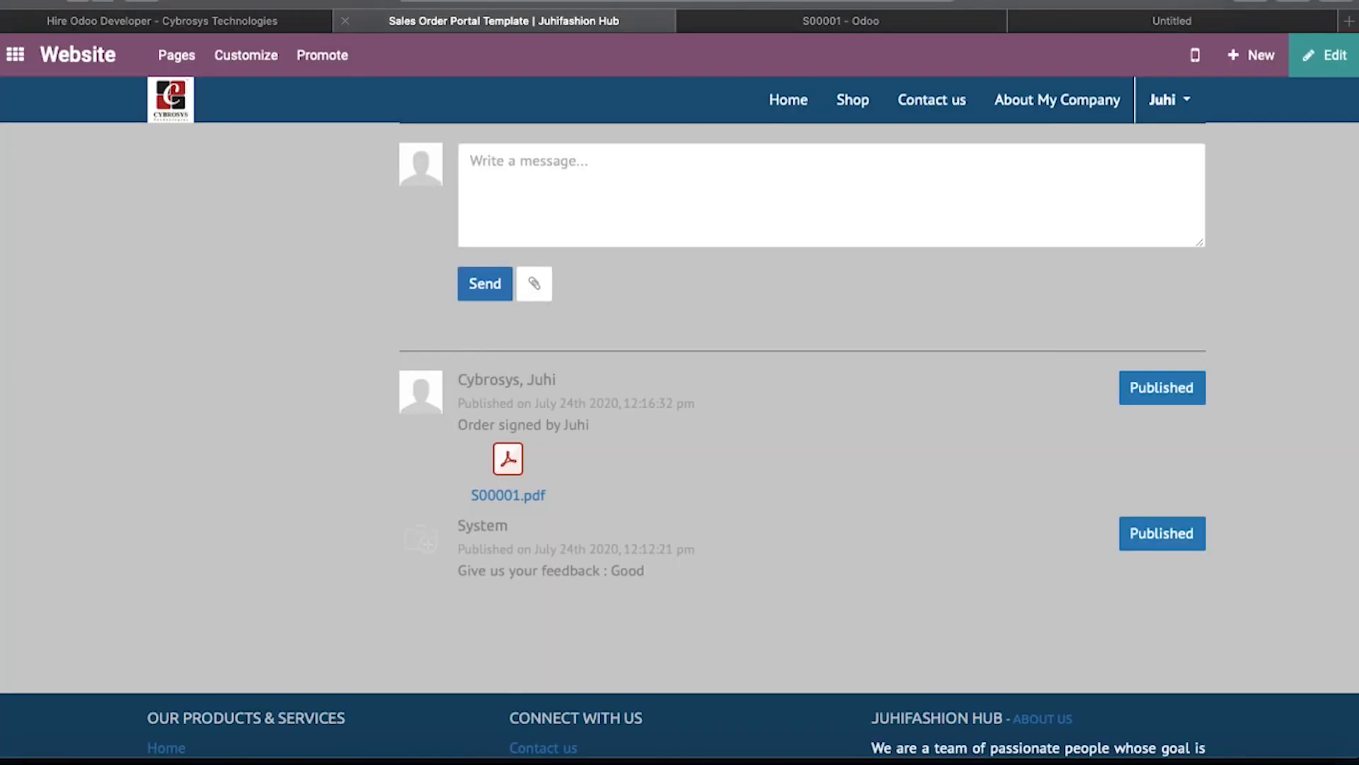
scroll(1055, 372, up, 10)
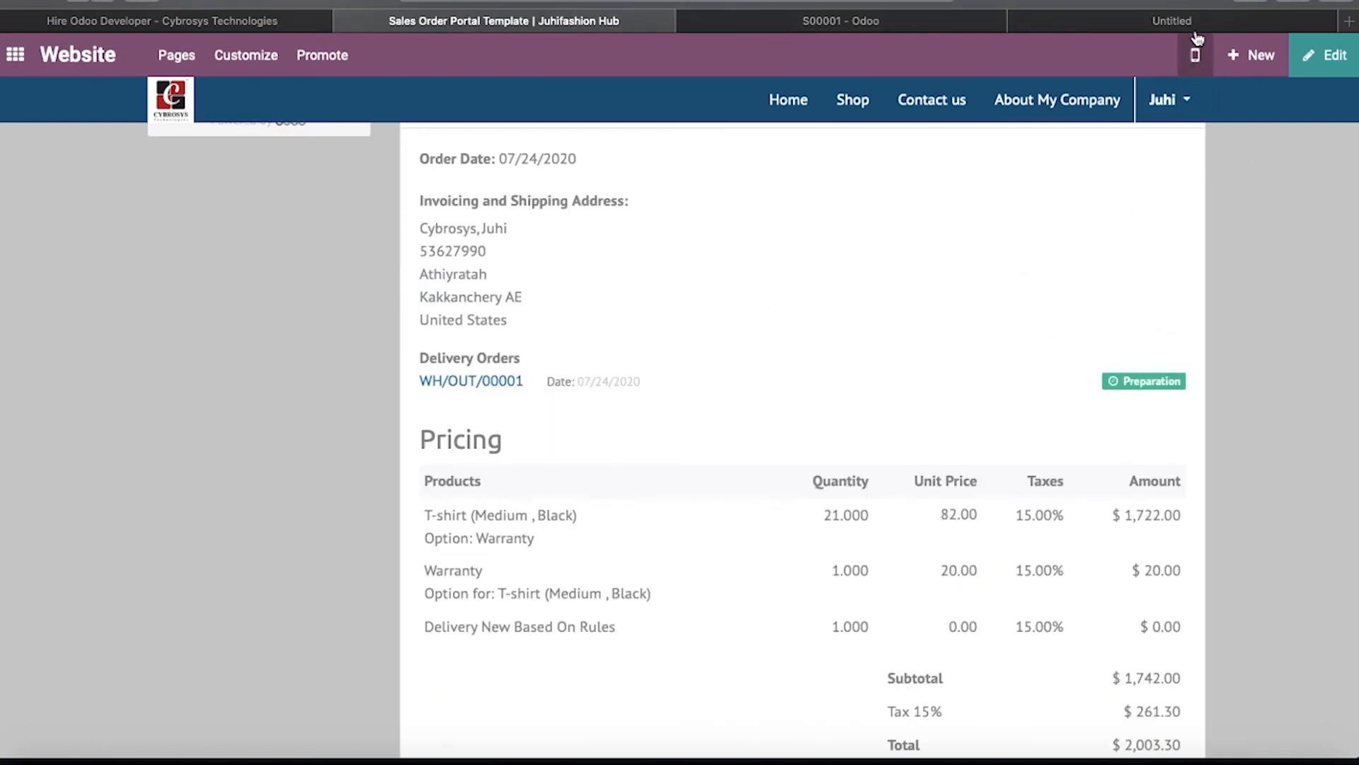
Step: Return to the back-end quotations list, remove the Quotations filter, and open the confirmed sales order to review it
click(1164, 19)
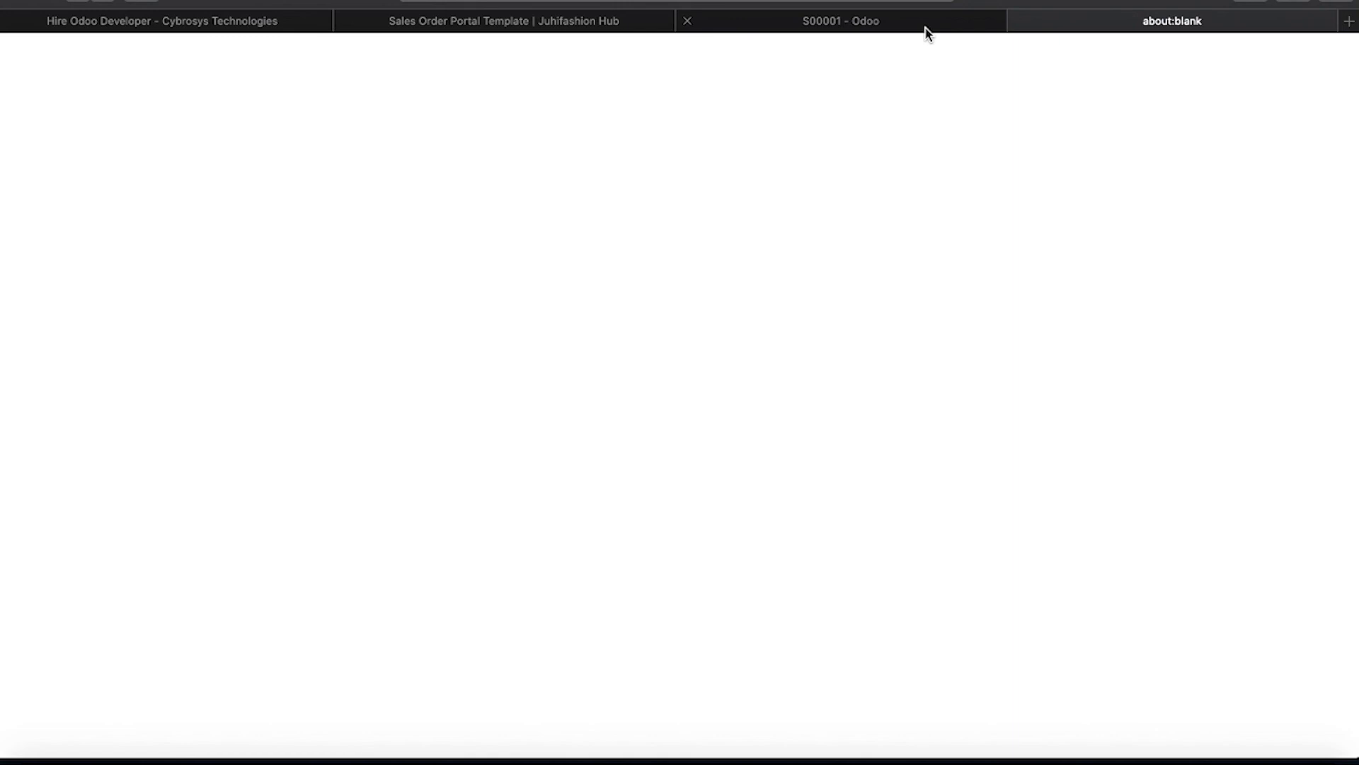
click(925, 31)
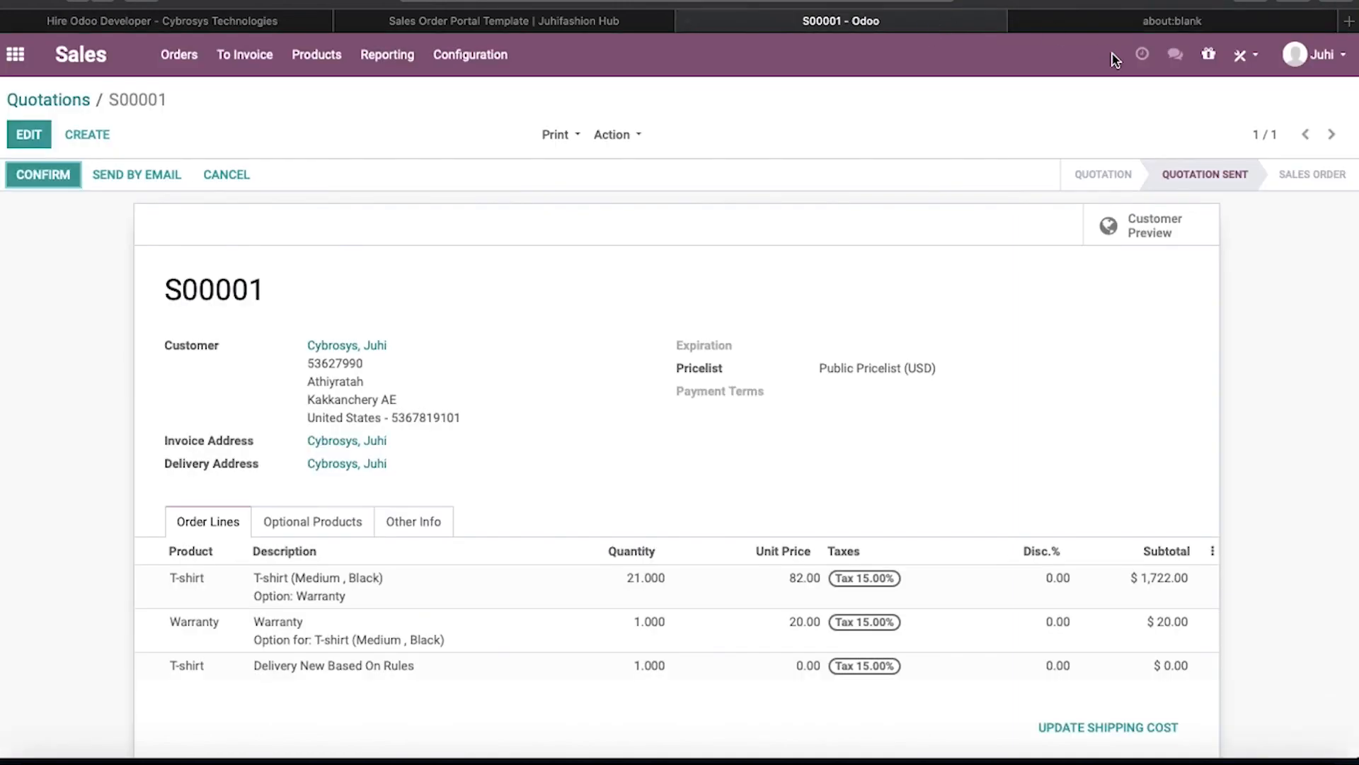
click(1140, 23)
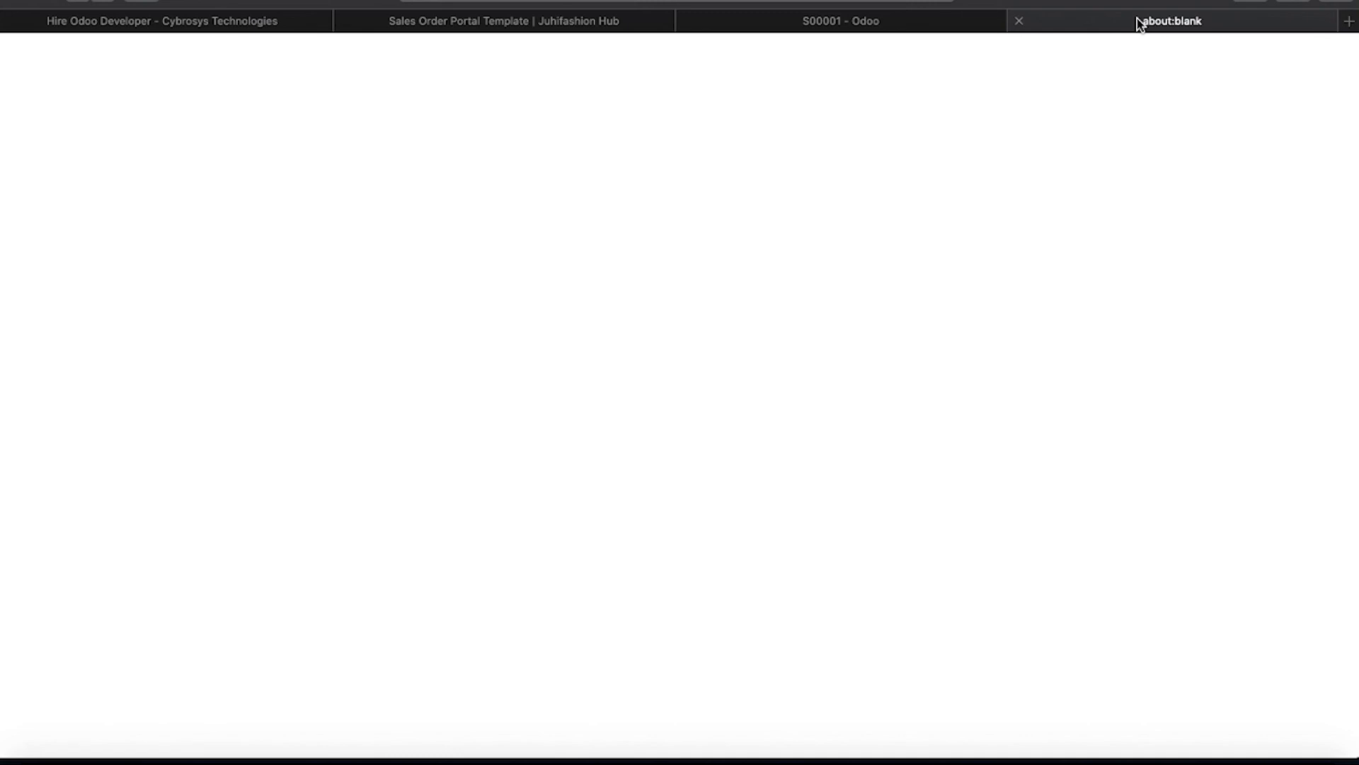
click(969, 24)
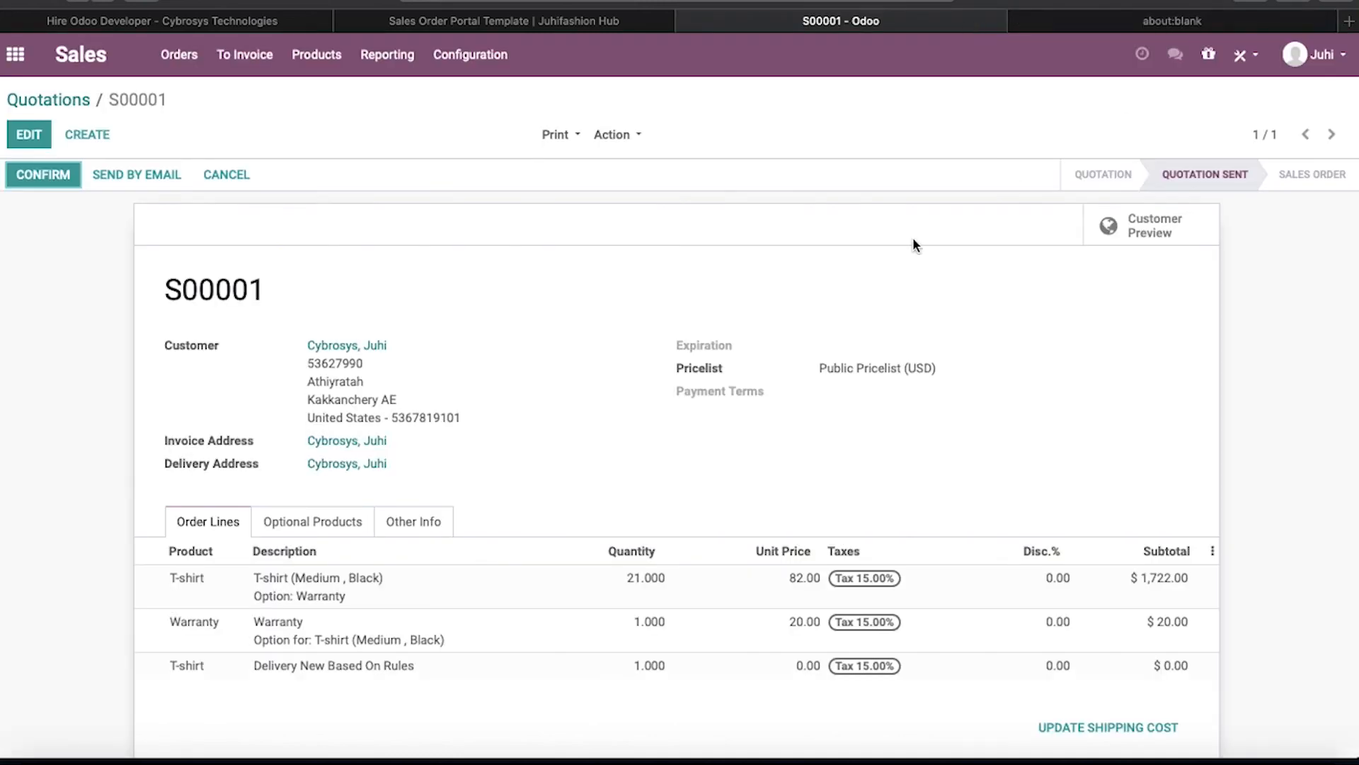
click(72, 106)
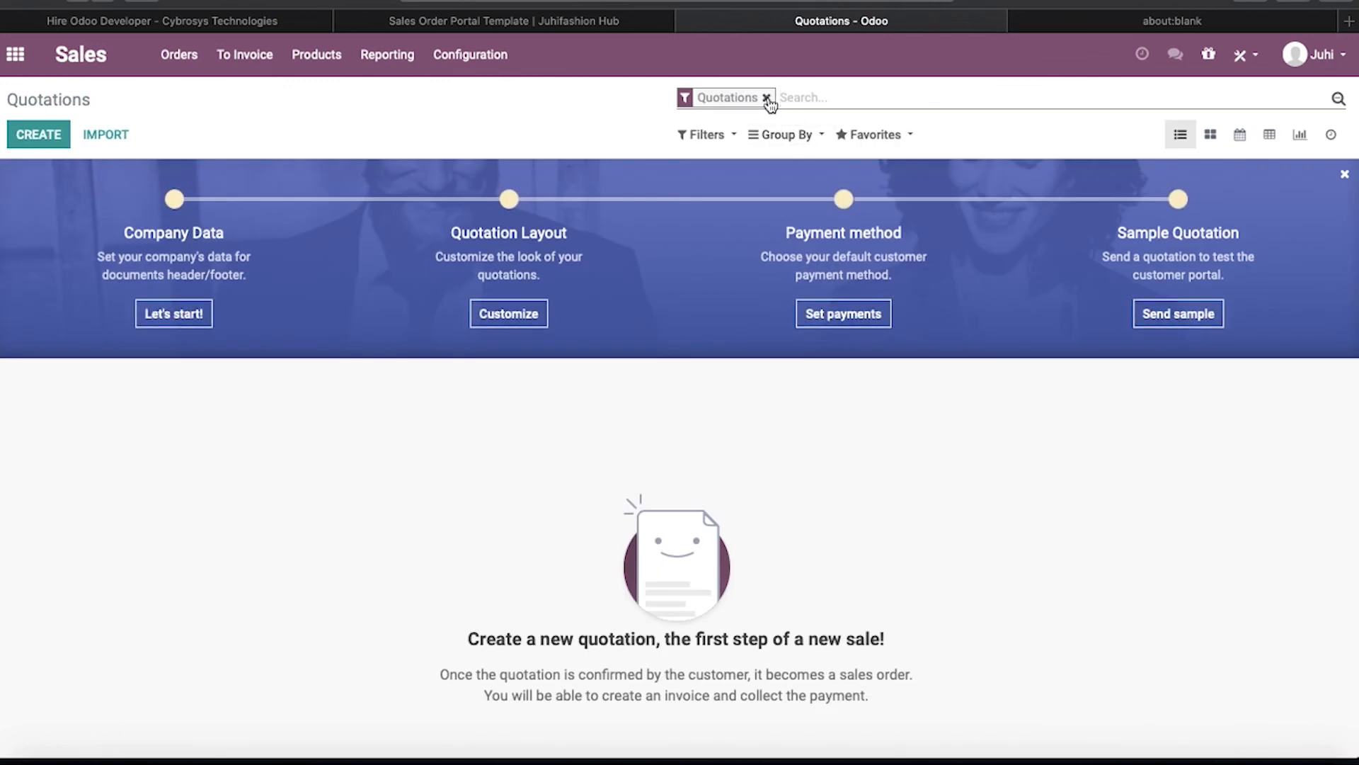
click(767, 99)
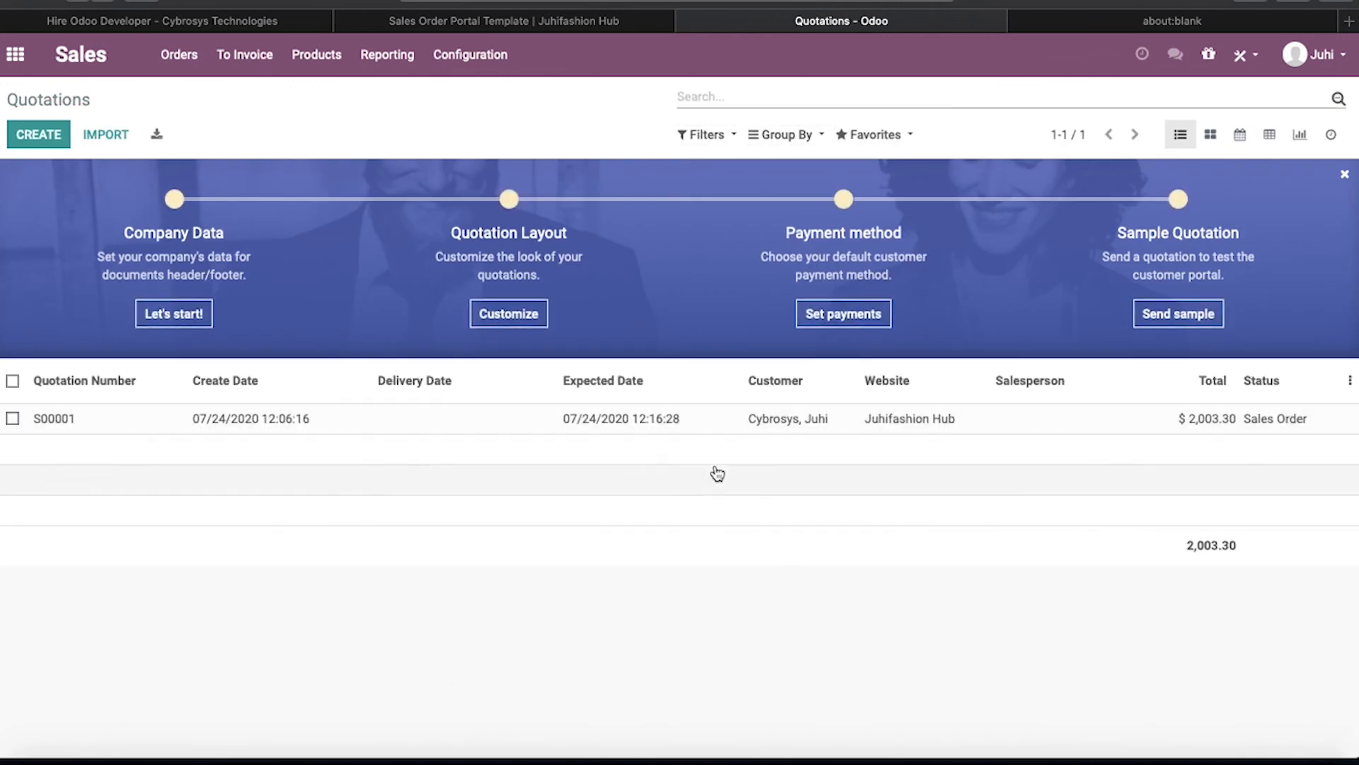
click(1062, 427)
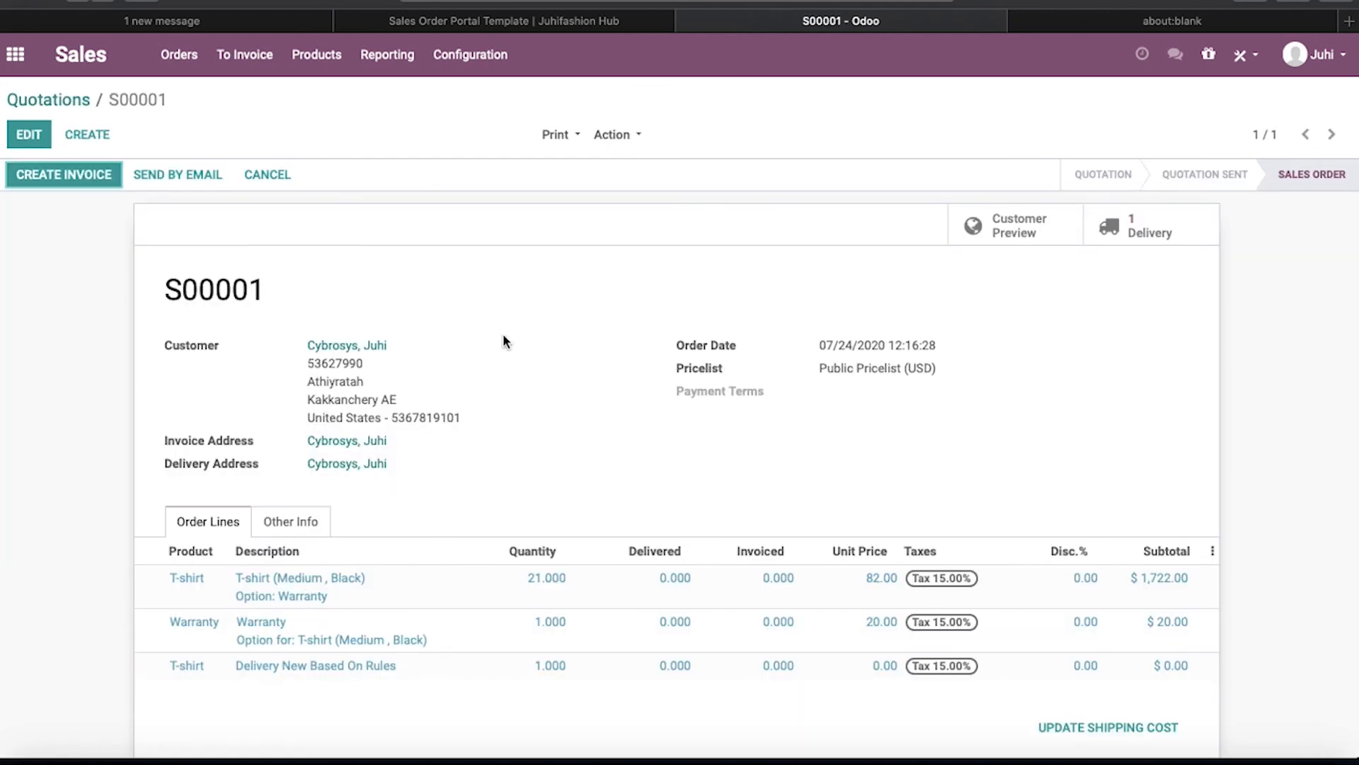
scroll(728, 468, down, 2)
scroll(728, 467, up, 2)
scroll(729, 469, down, 3)
scroll(729, 469, up, 3)
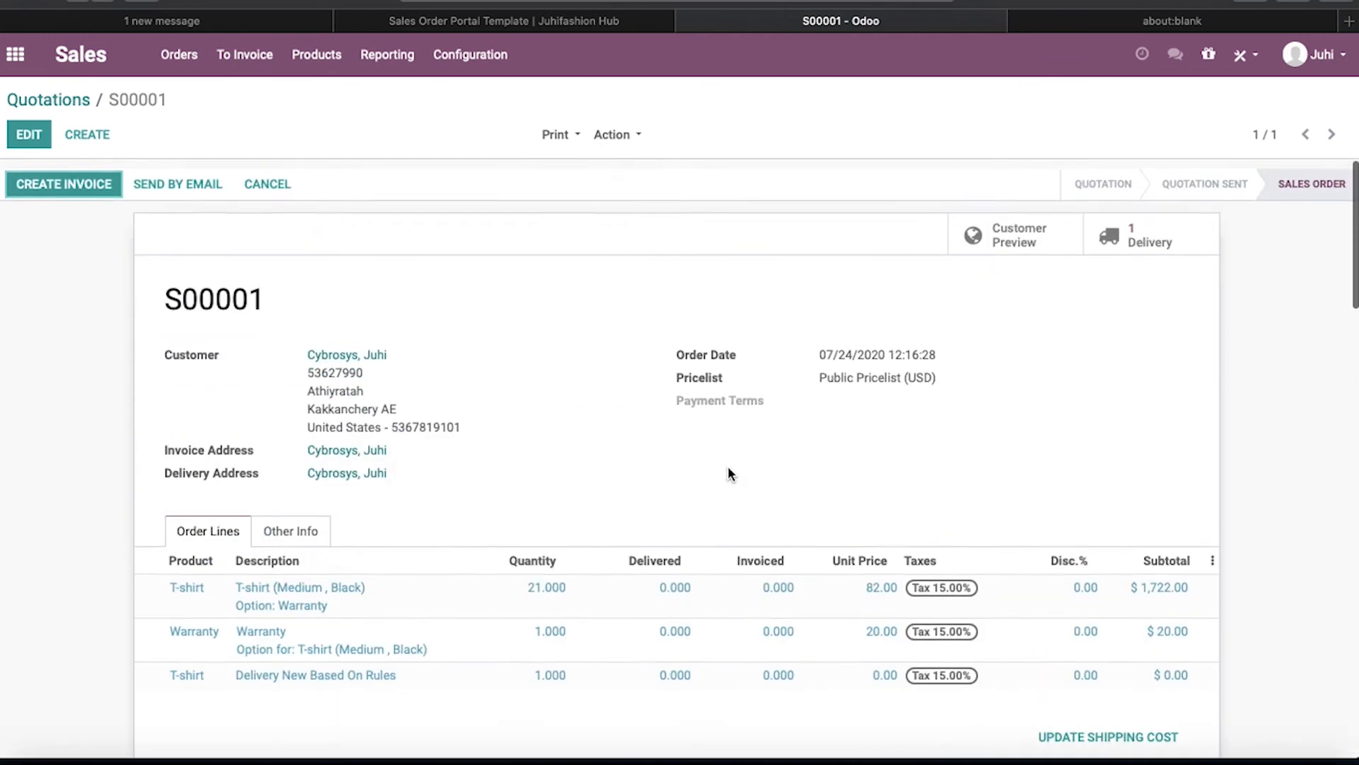
Step: Open the sales order's delivery, check product availability and try to validate the transfer
click(1149, 238)
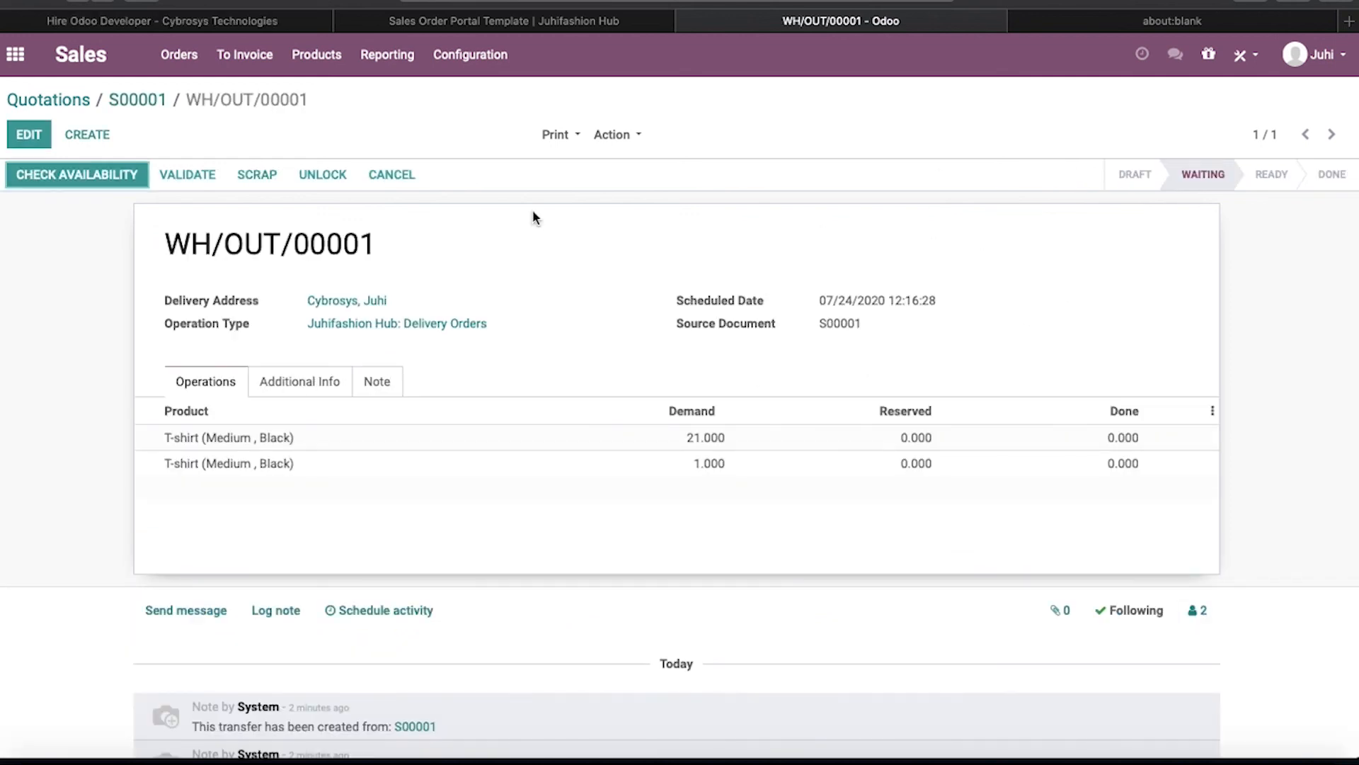
click(120, 180)
click(185, 176)
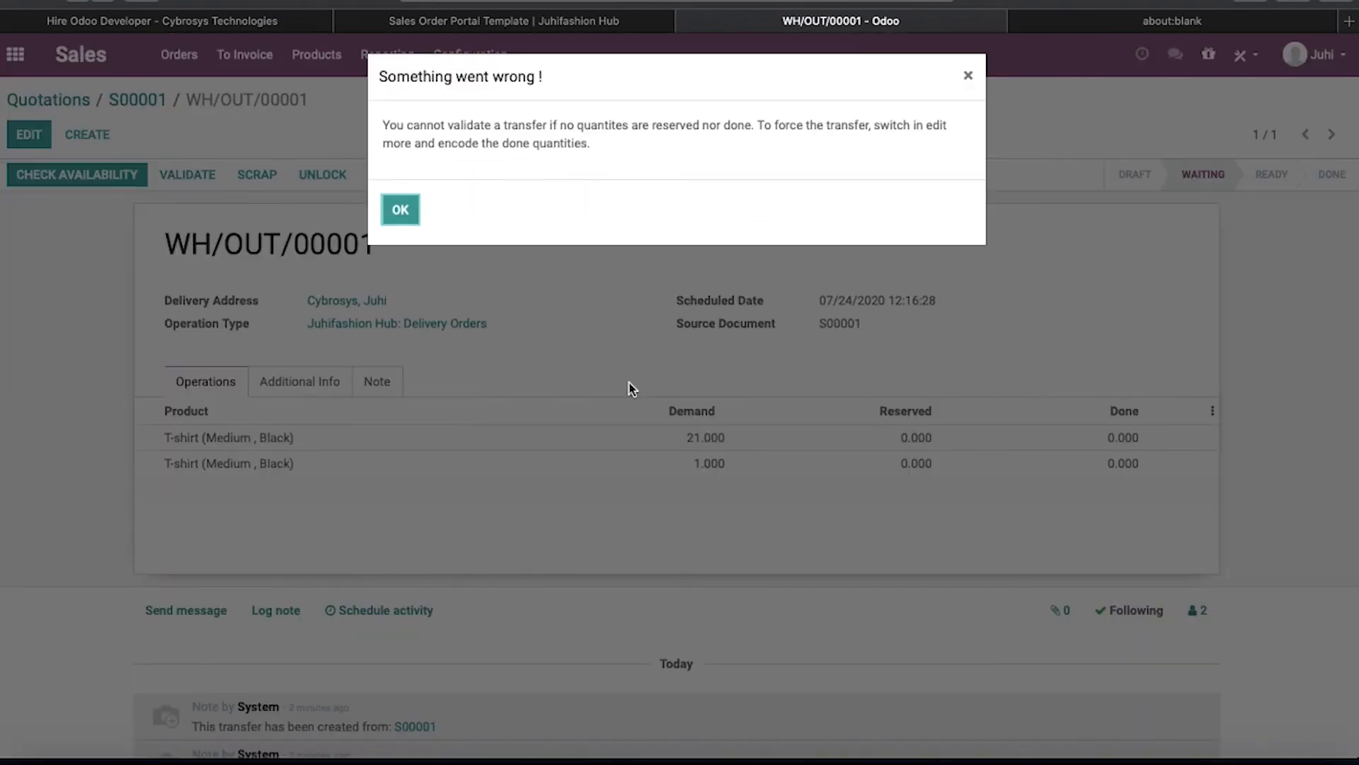
click(400, 209)
Step: Set the done quantities of the delivery's two T-shirt lines to 21 and 1
click(29, 135)
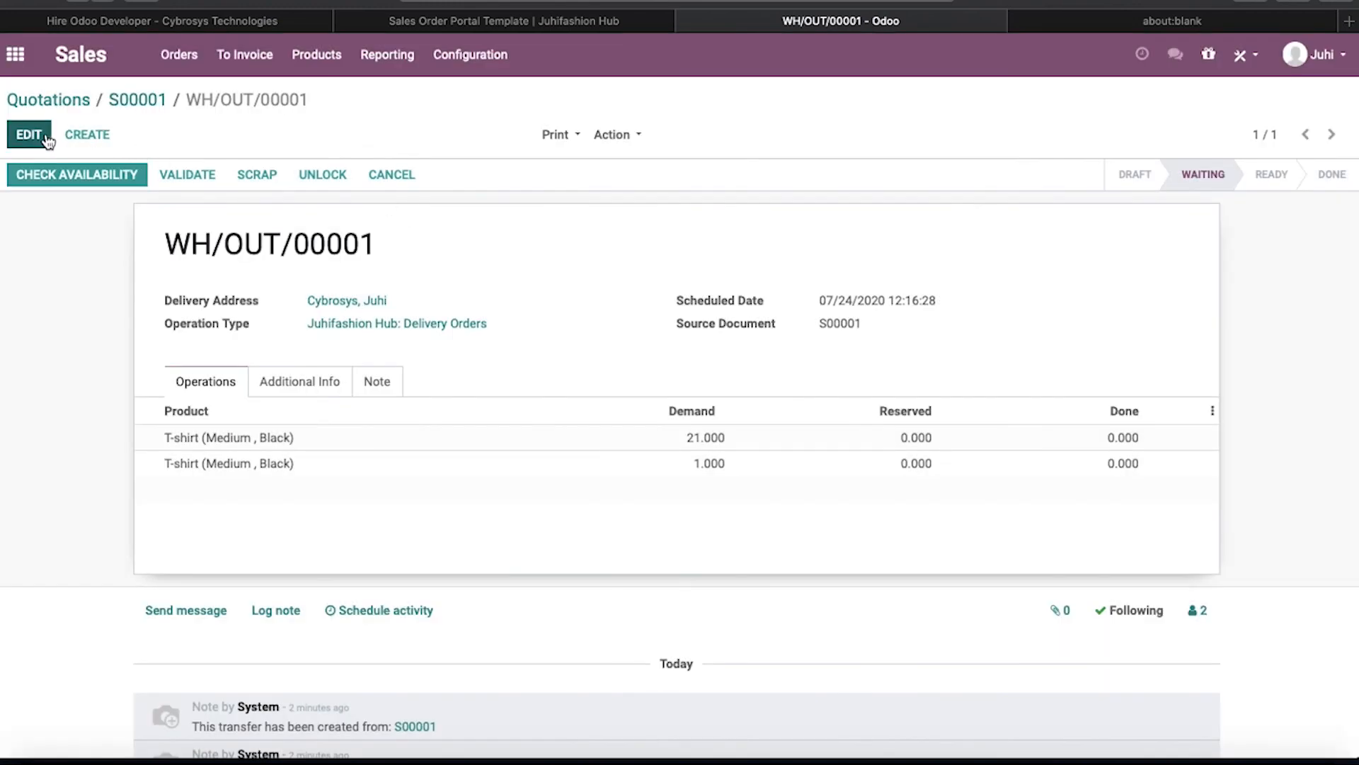
click(1147, 446)
text(21)
click(1152, 476)
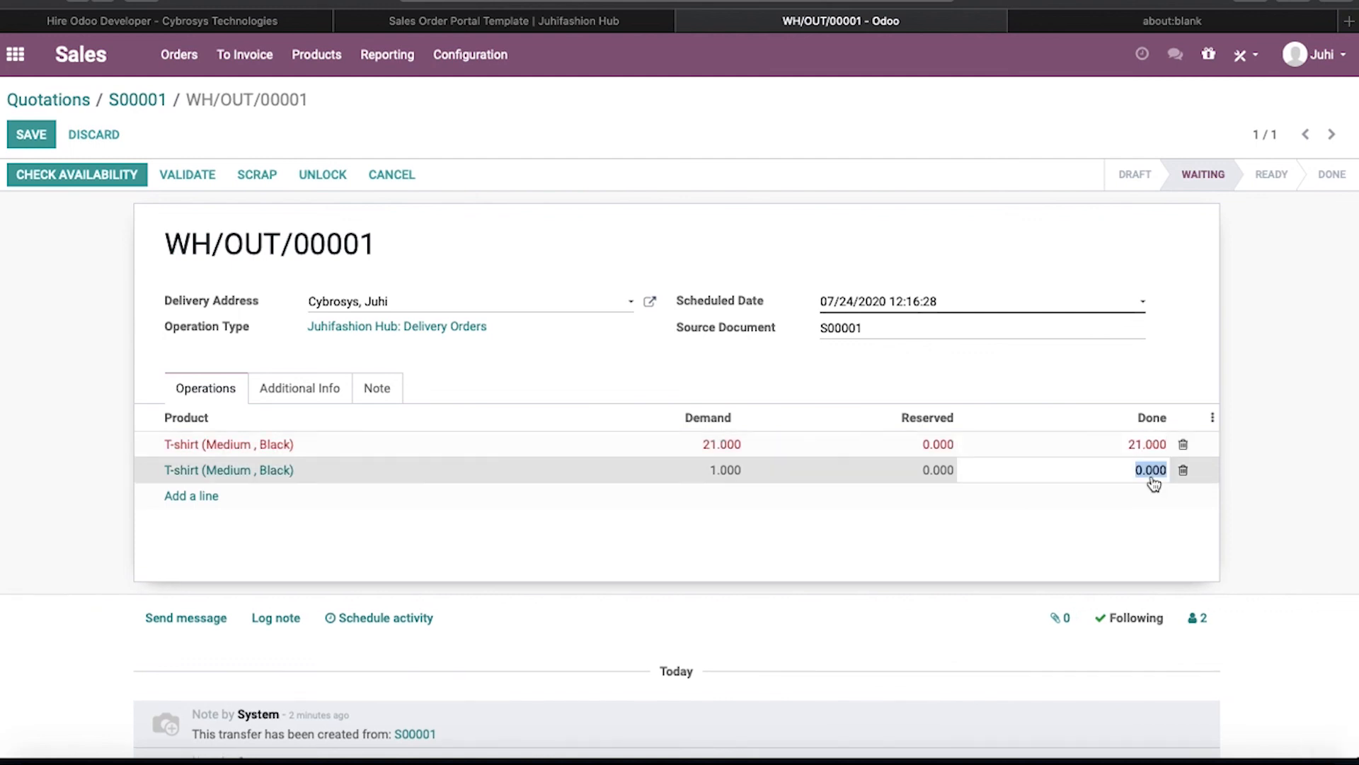
text(1)
click(1077, 531)
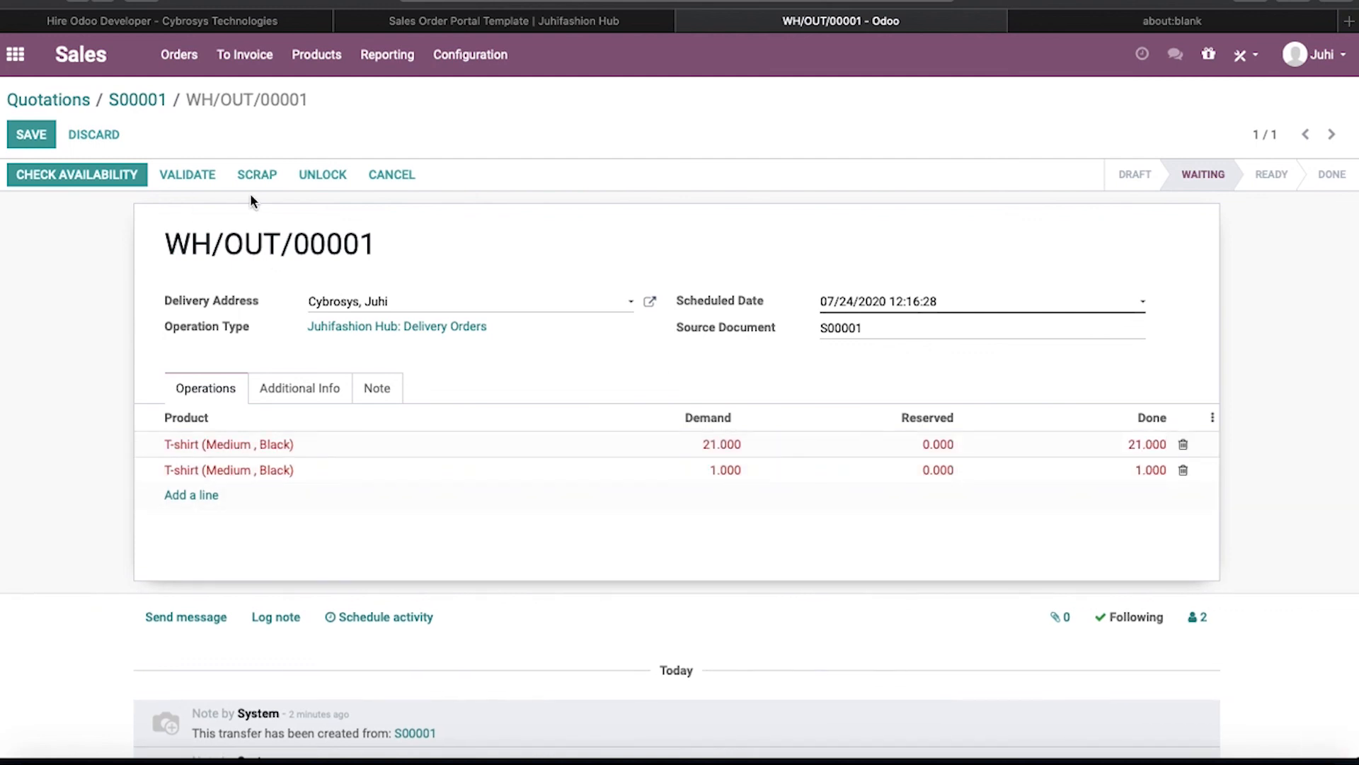
Step: Validate the delivery with SMS confirmation and view its additional shipping information
click(187, 176)
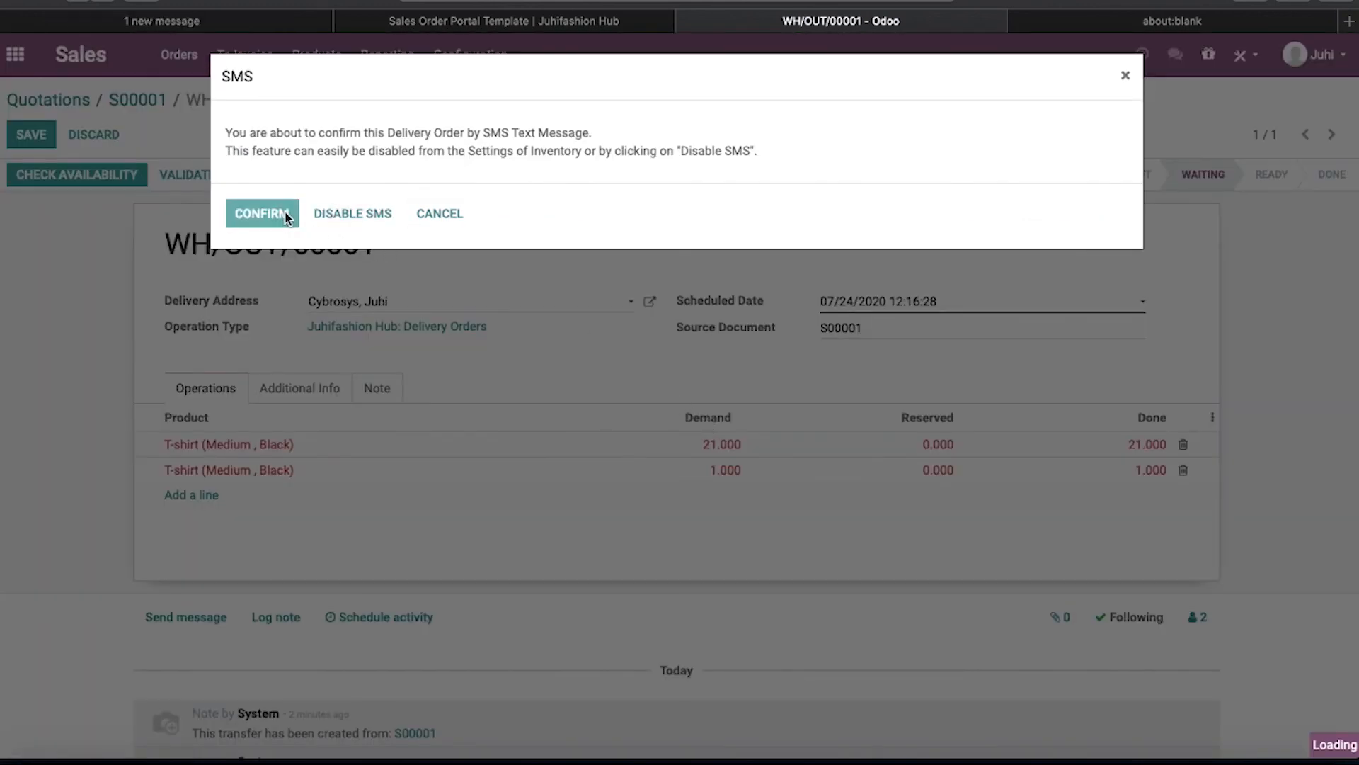
click(287, 215)
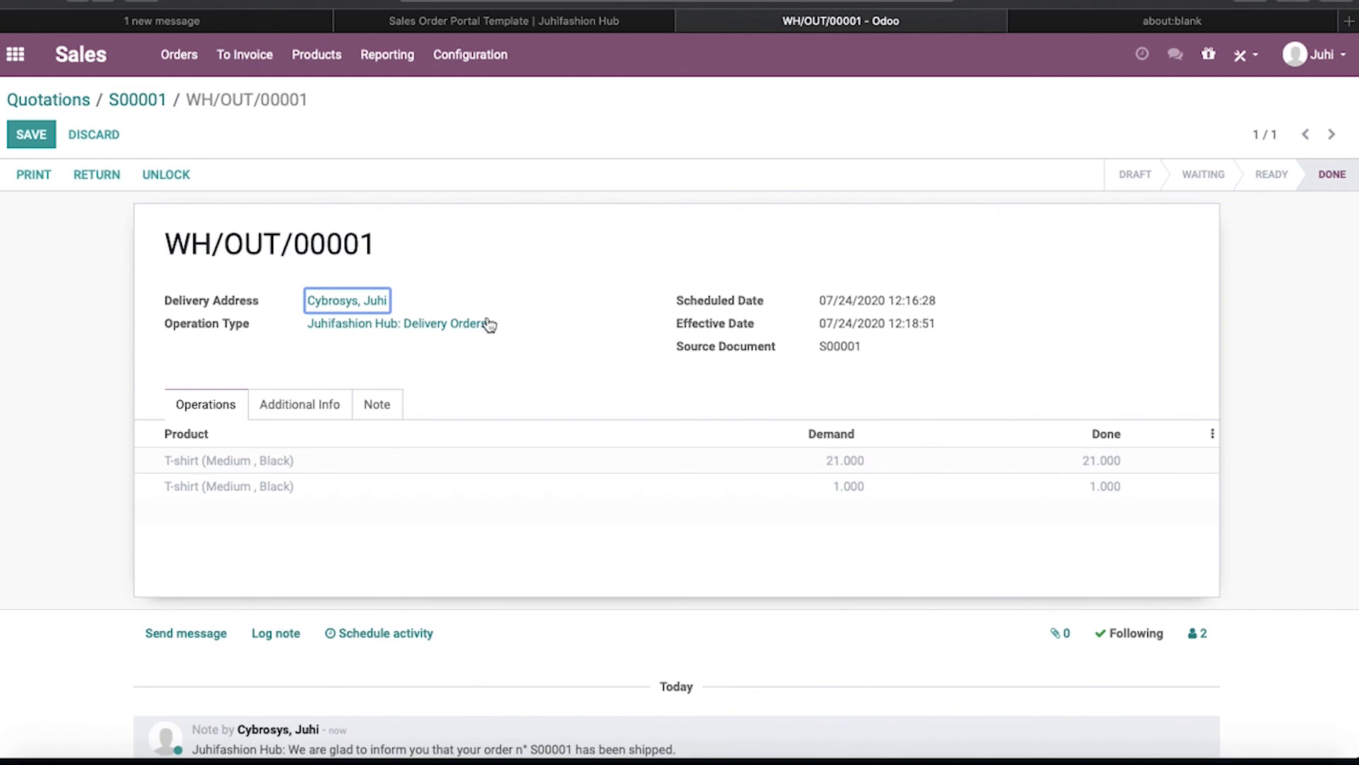
click(320, 402)
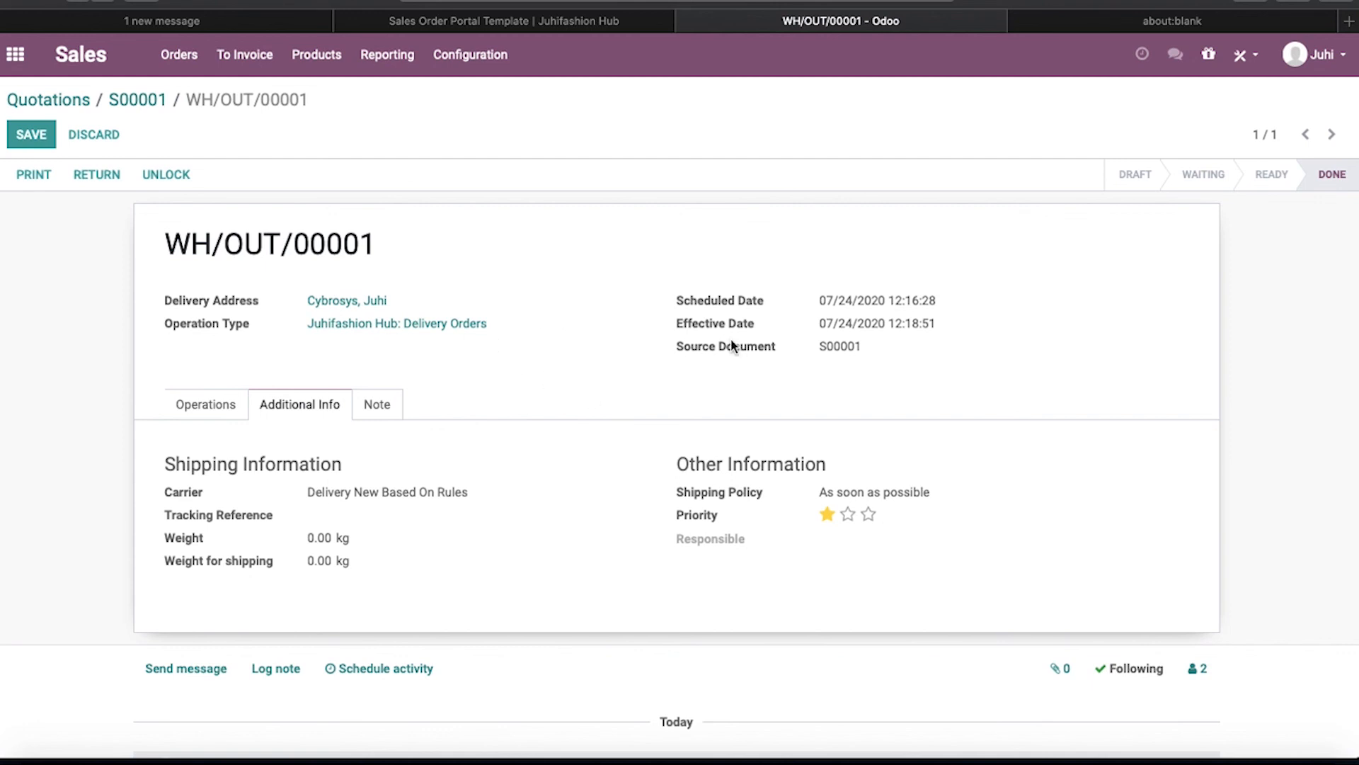
Step: Reload the sales order in the customer portal and check the delivery order's updated status
click(581, 20)
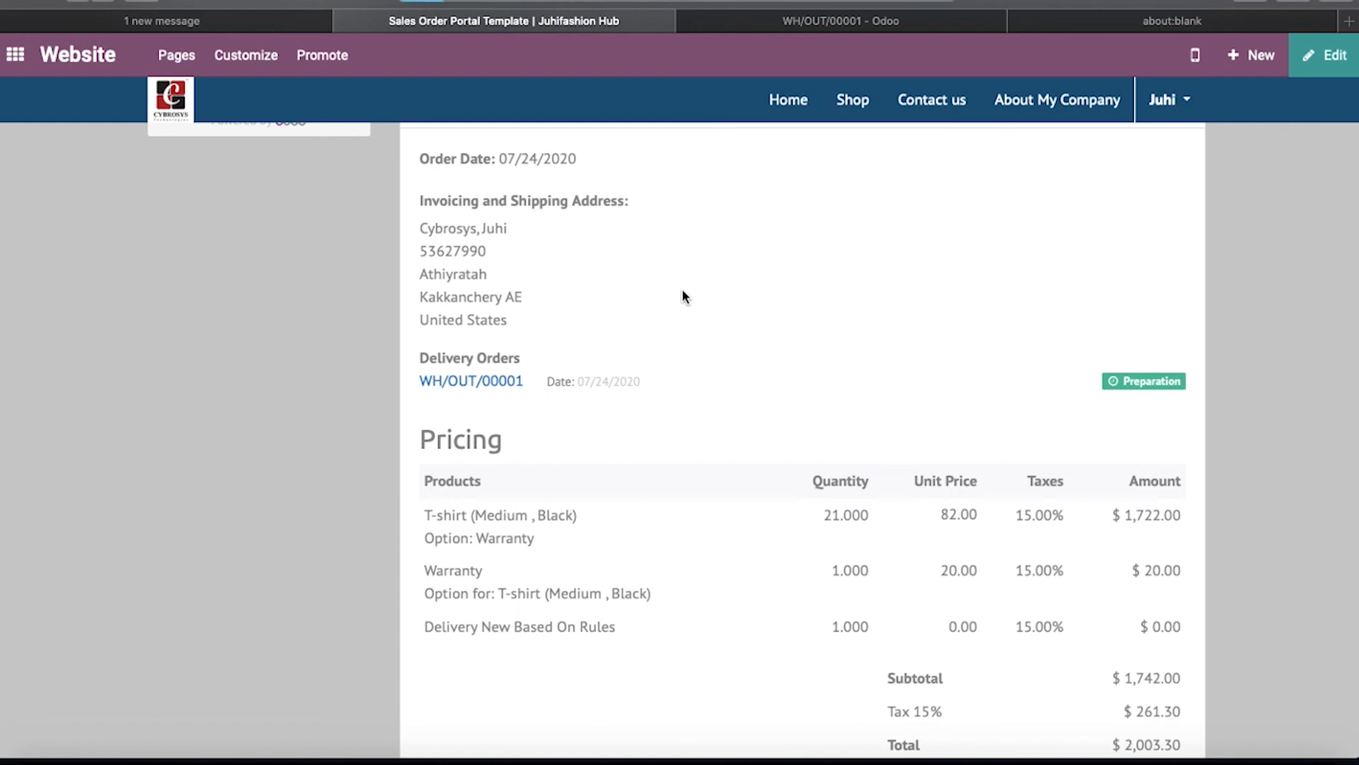
key(super+r)
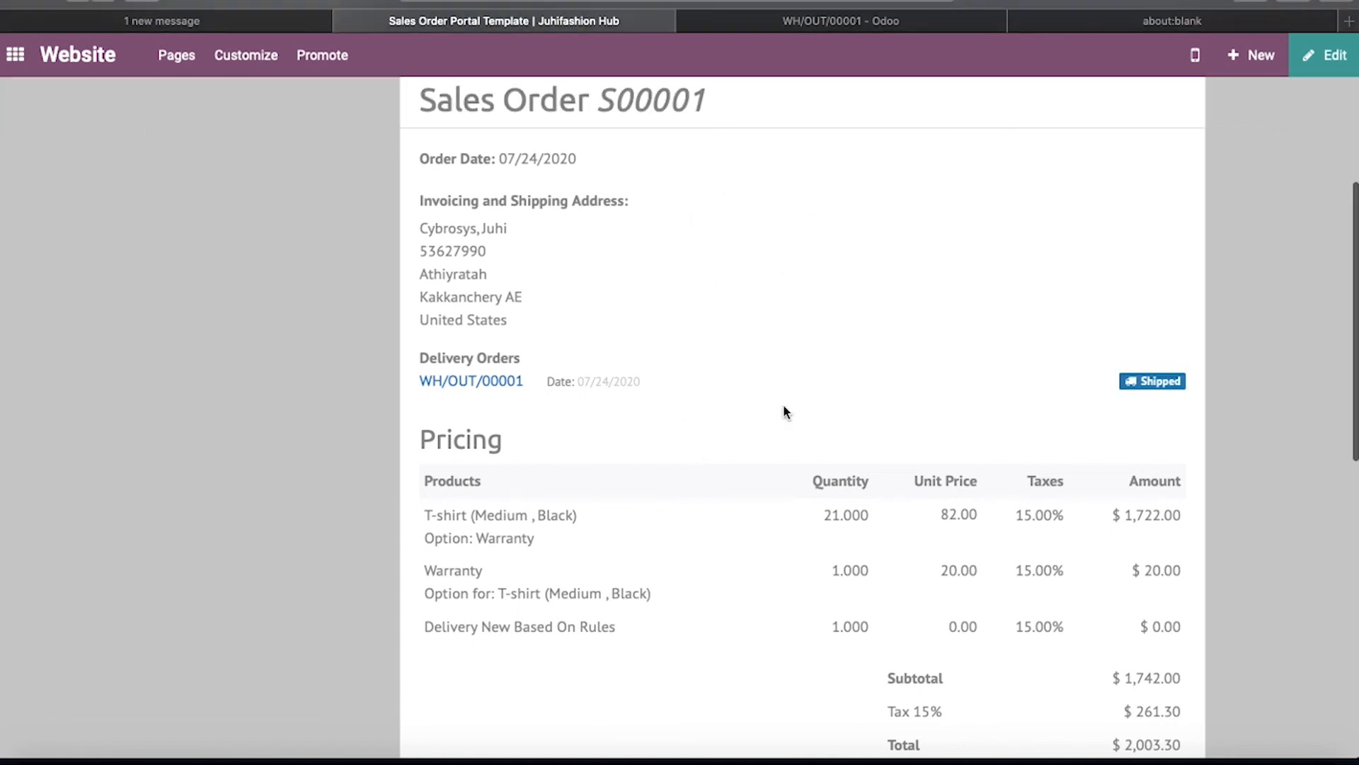
scroll(782, 459, up, 2)
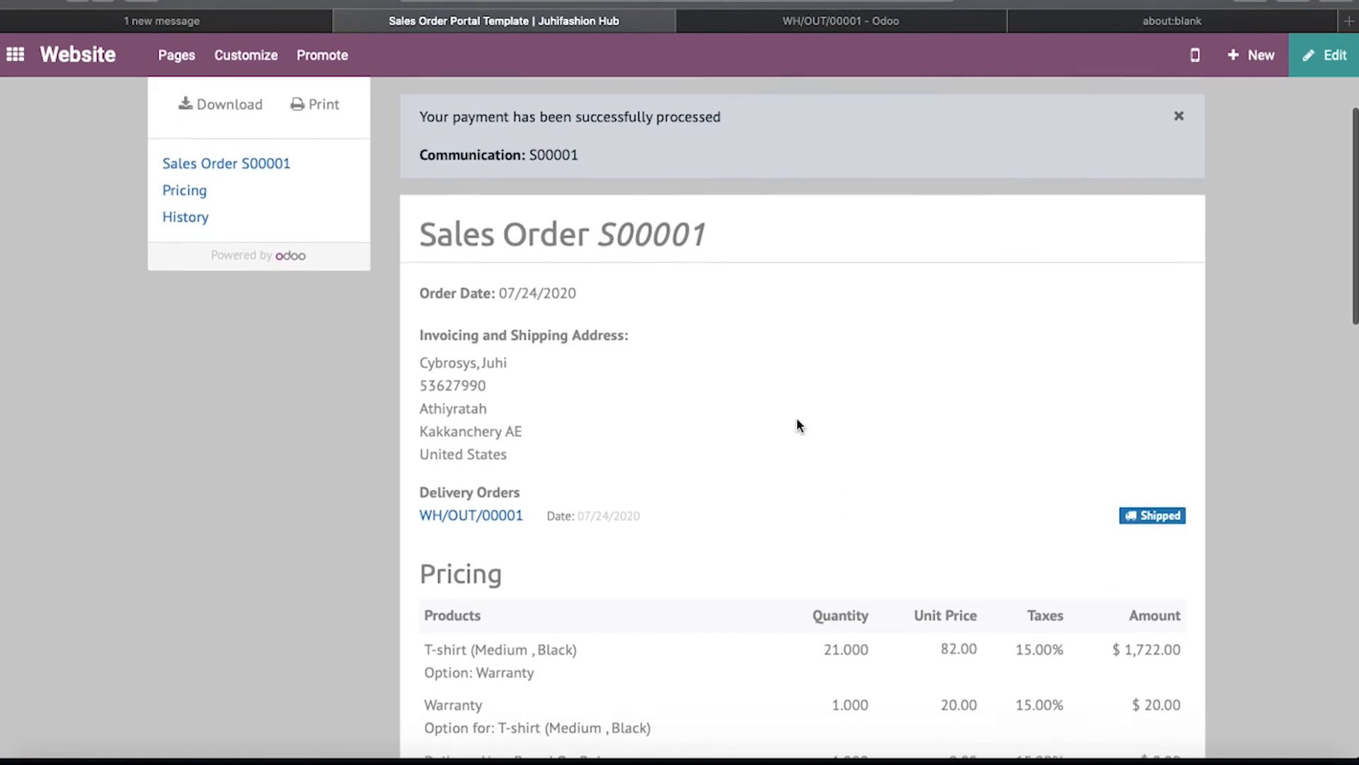
scroll(797, 418, down, 2)
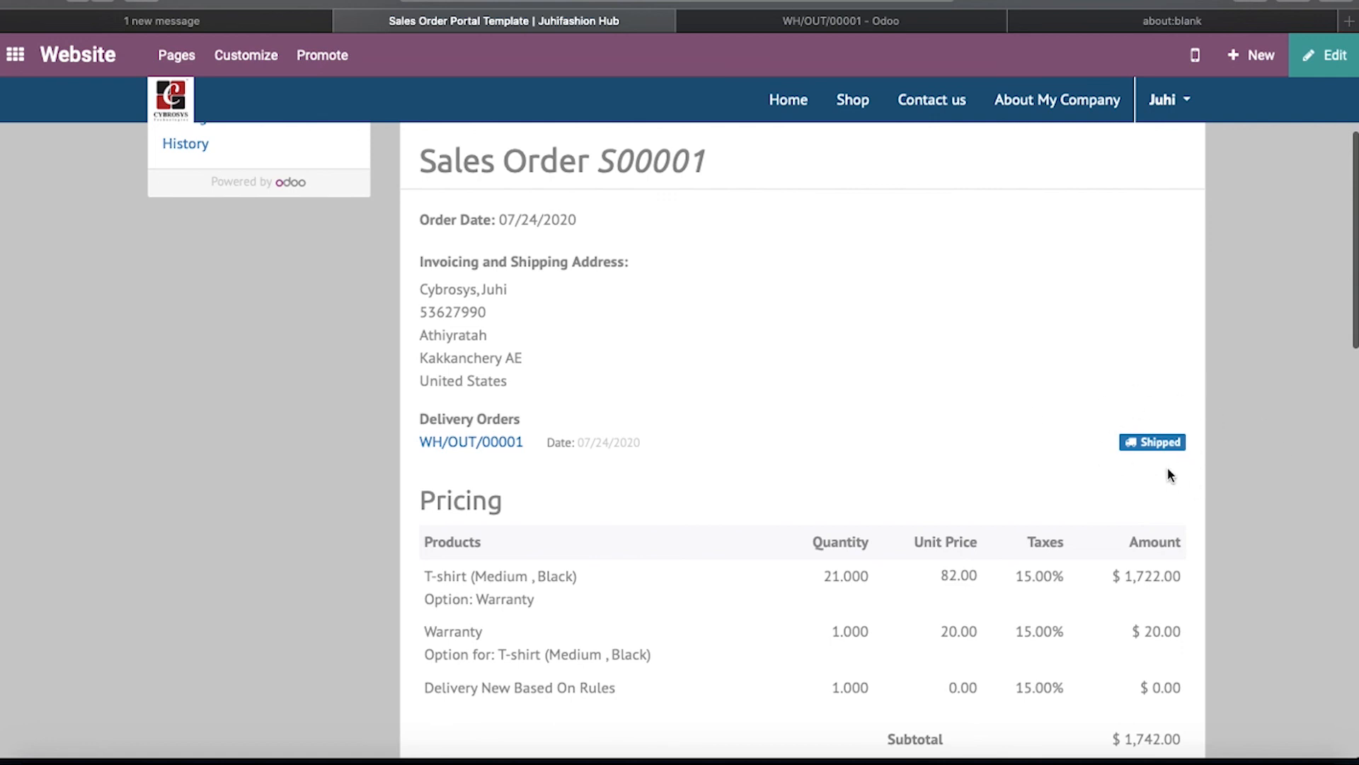
Step: Open the delivery order document from the portal order, read its shipping date, carrier and products, and return to the order
click(492, 446)
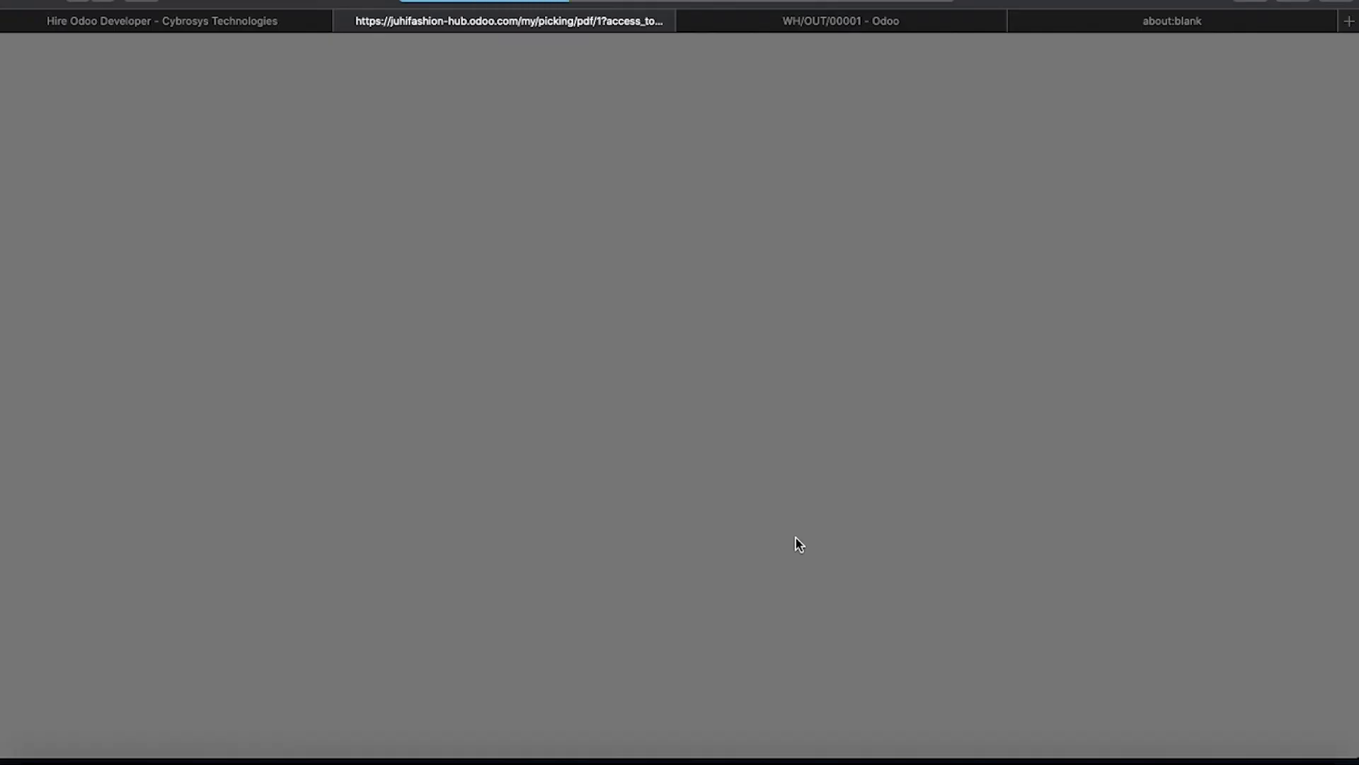
scroll(760, 476, down, 5)
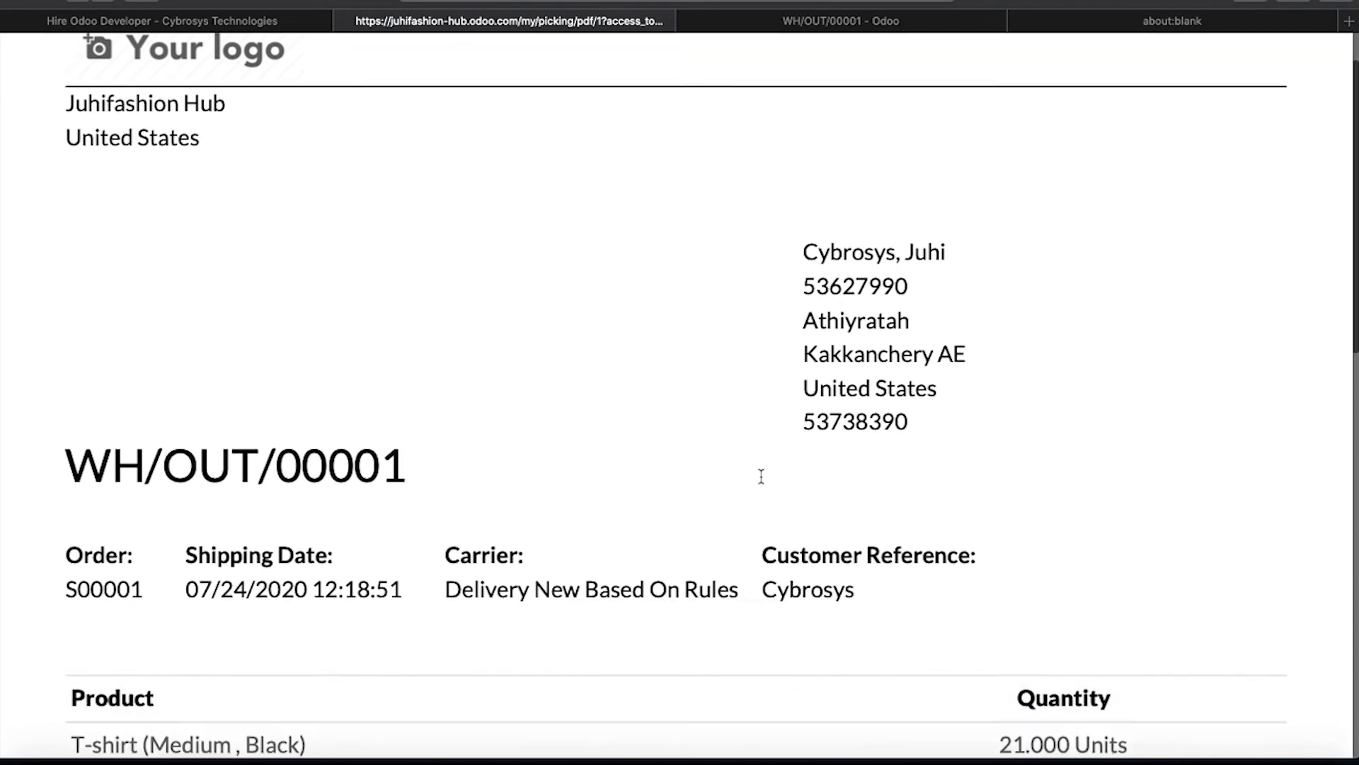
scroll(761, 476, up, 5)
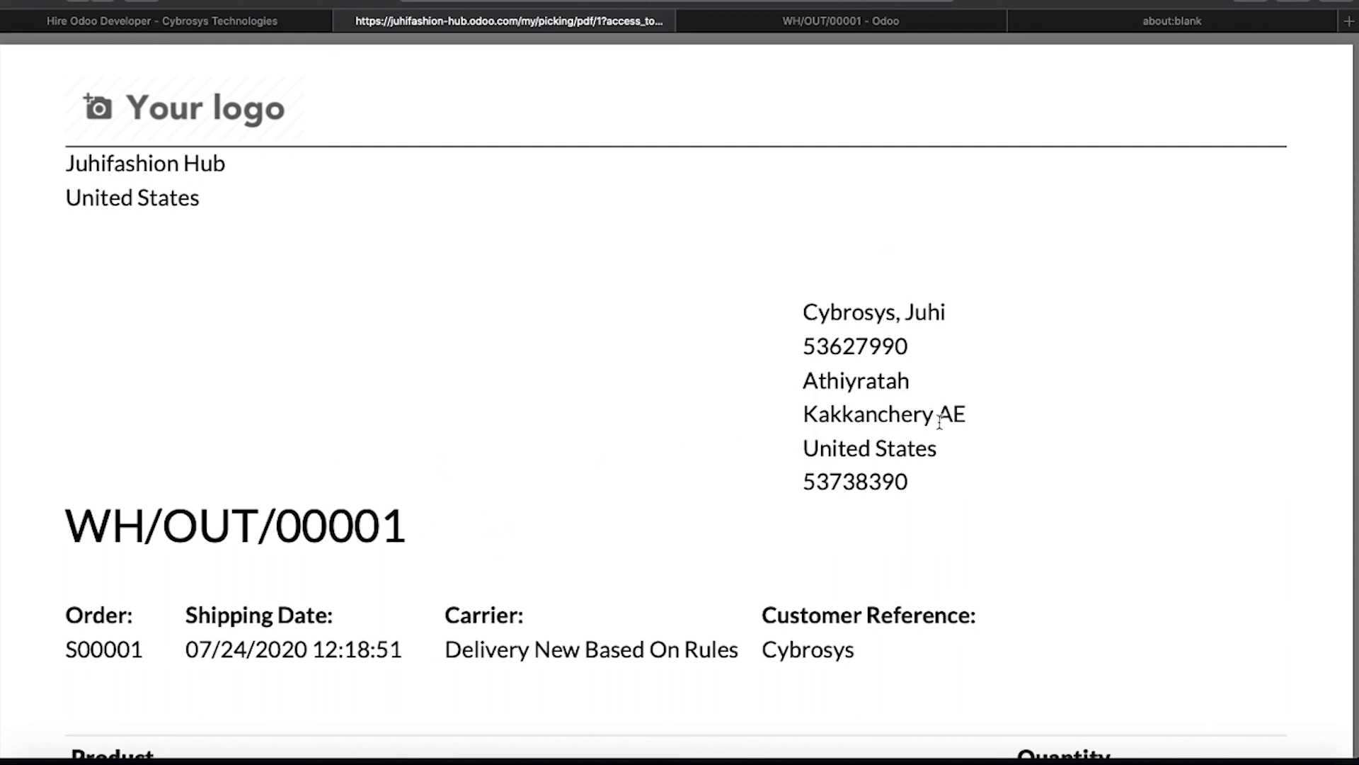
scroll(939, 423, down, 2)
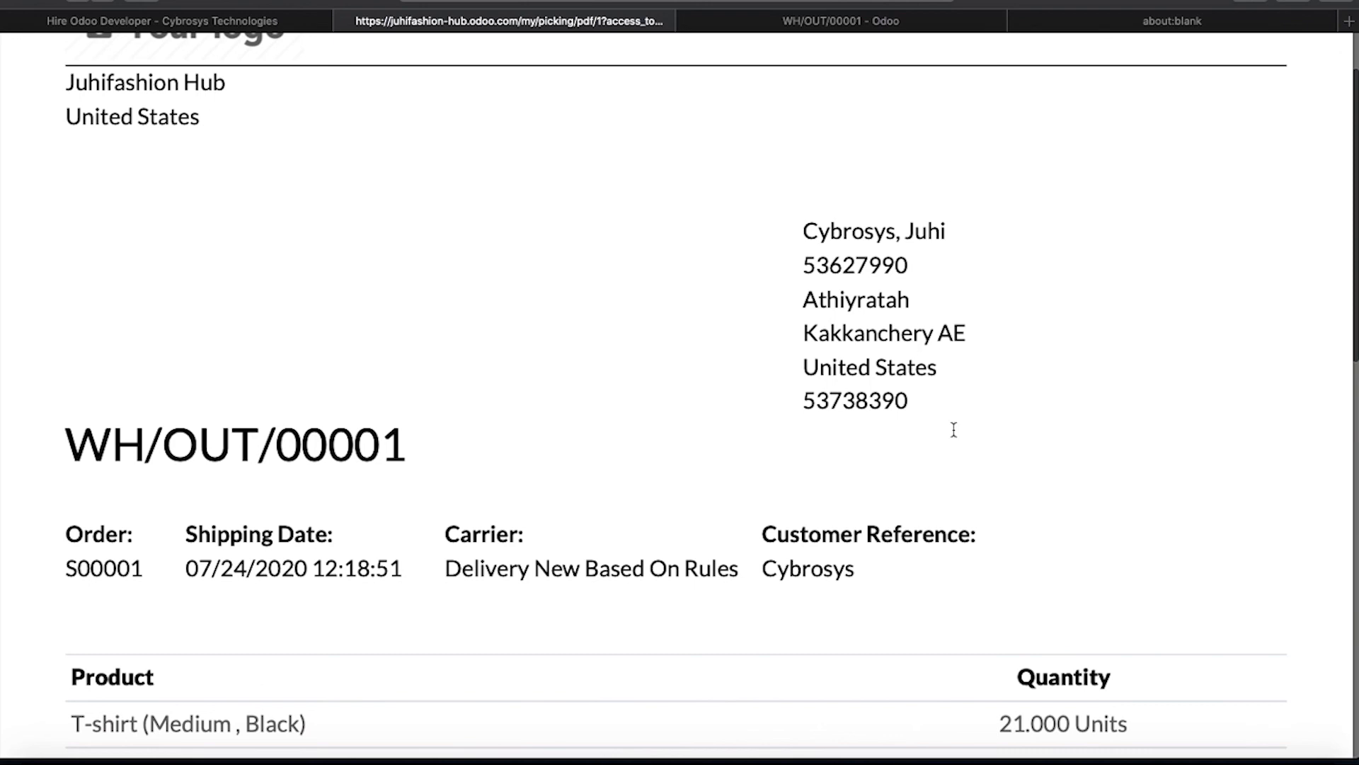
scroll(954, 429, up, 2)
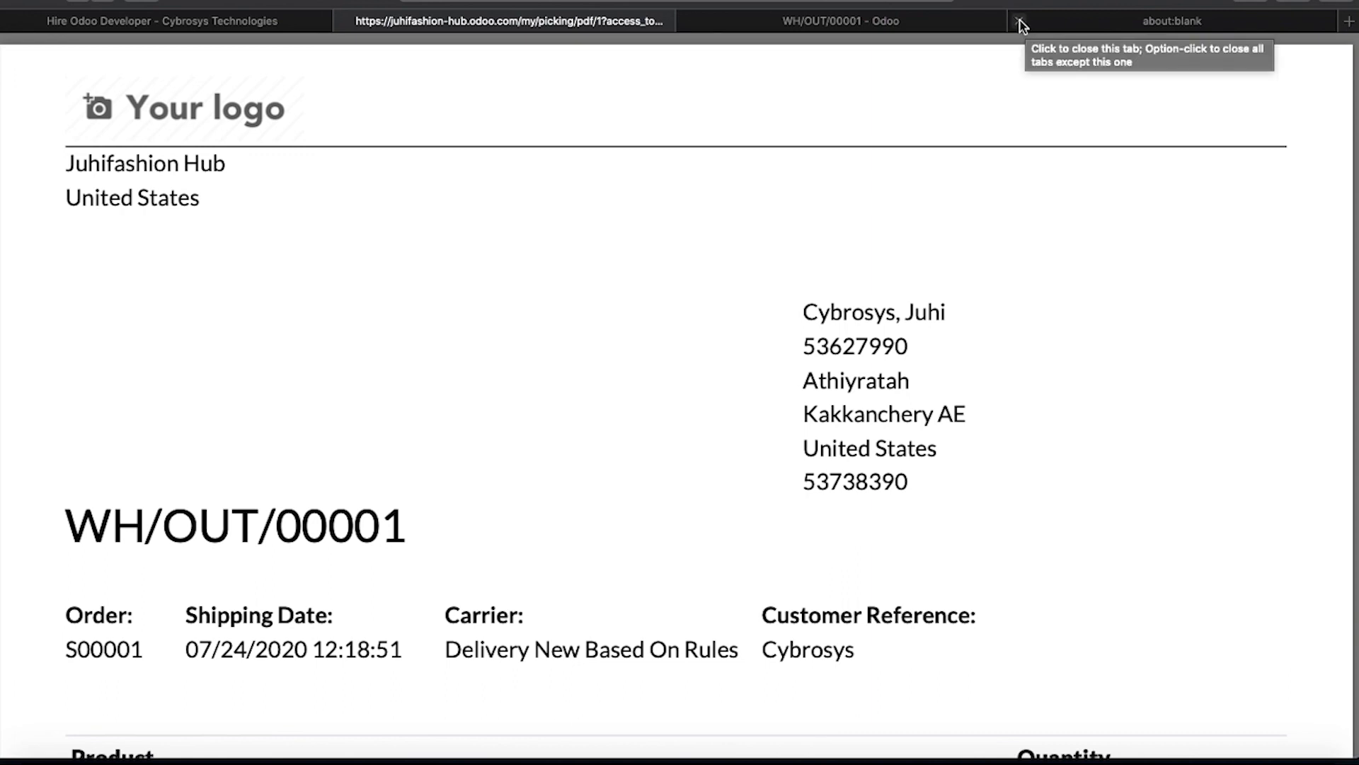
click(956, 25)
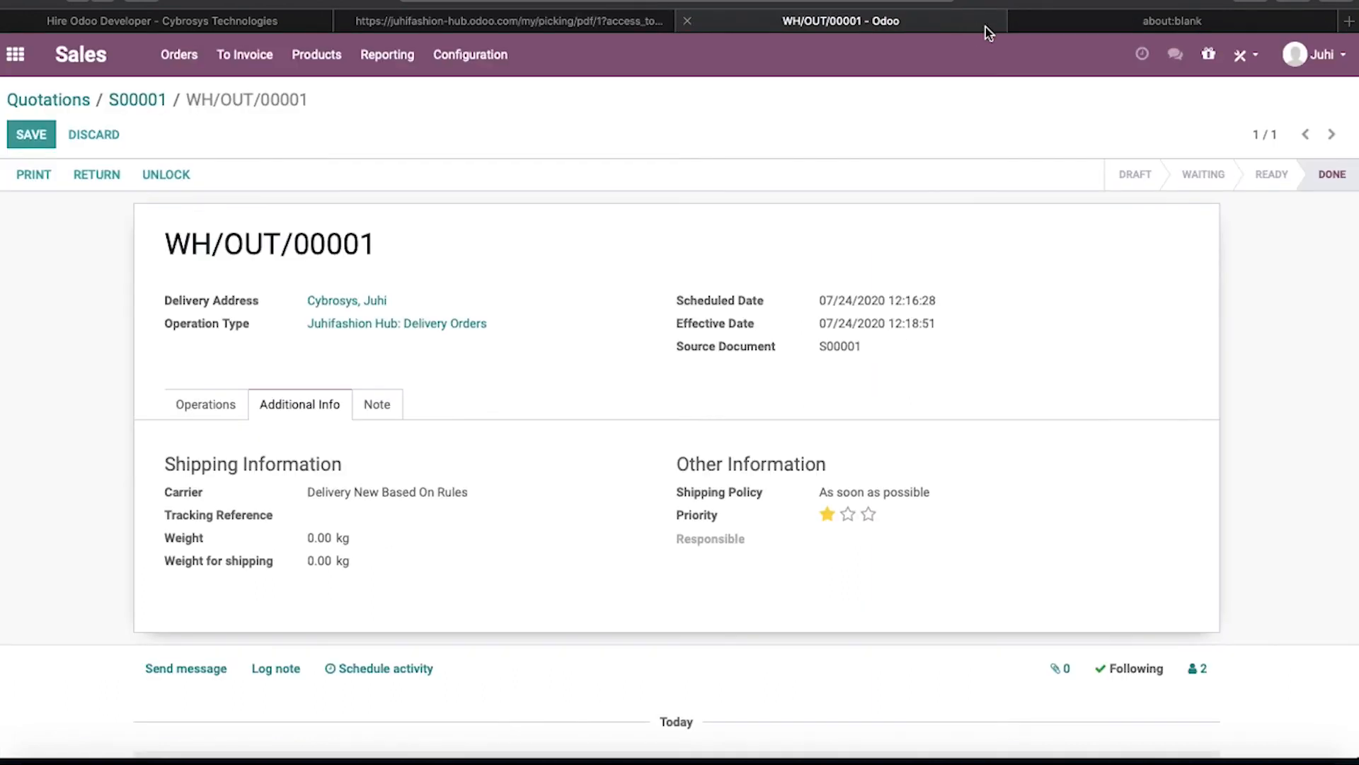
click(1107, 24)
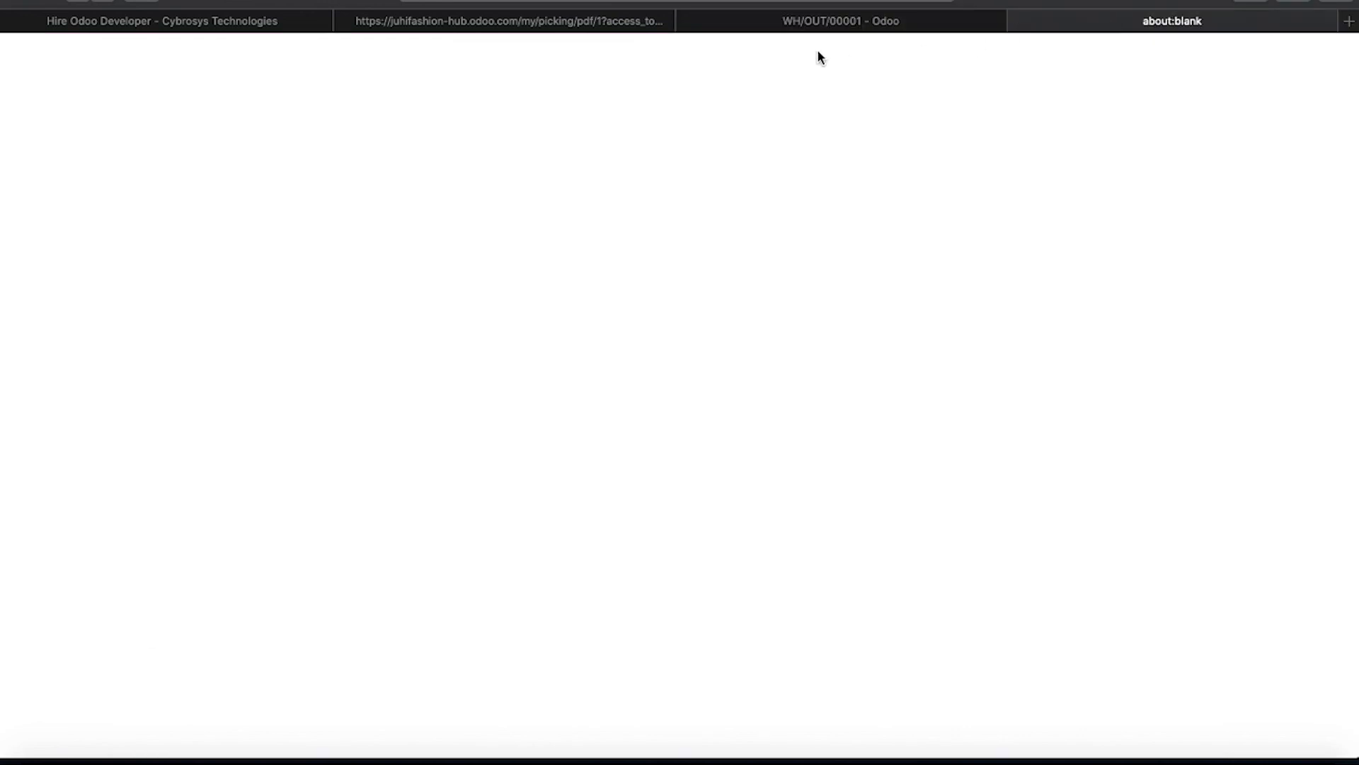
click(652, 22)
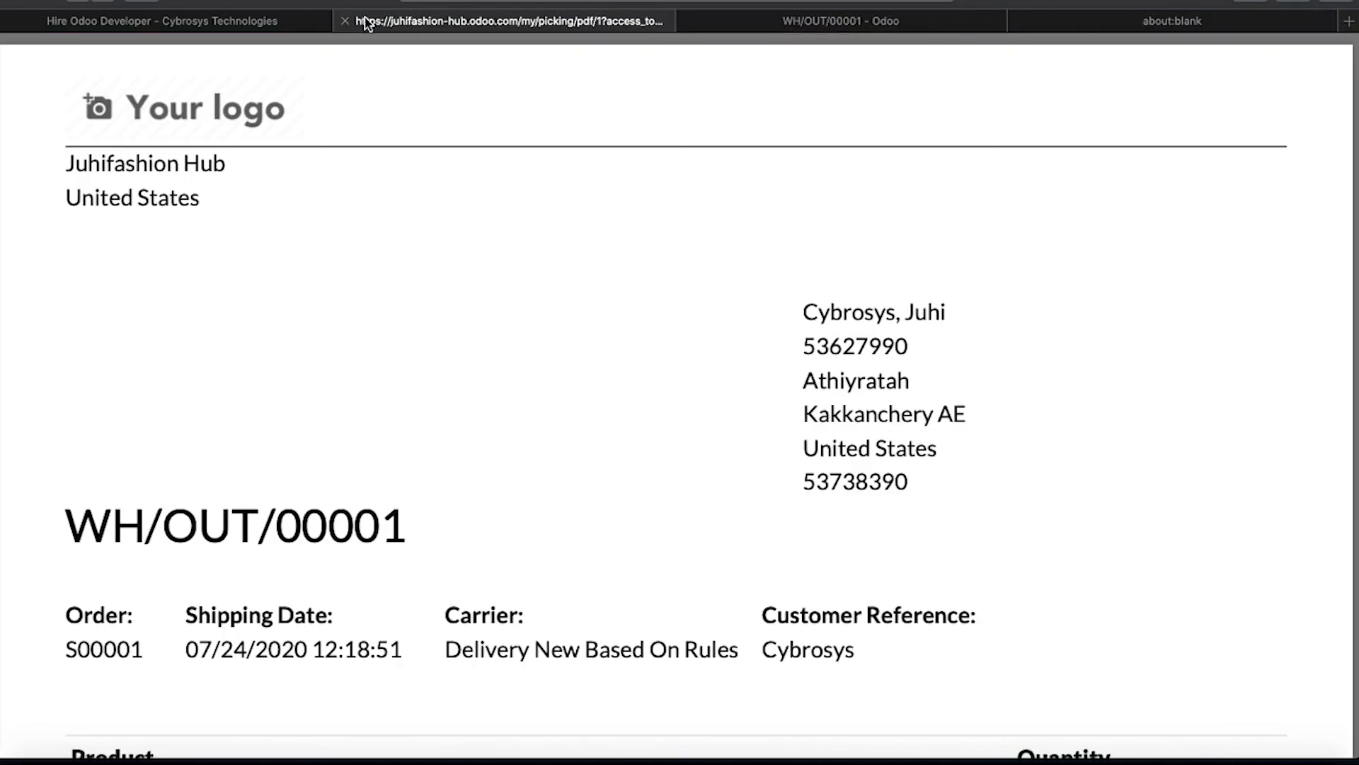
click(77, 2)
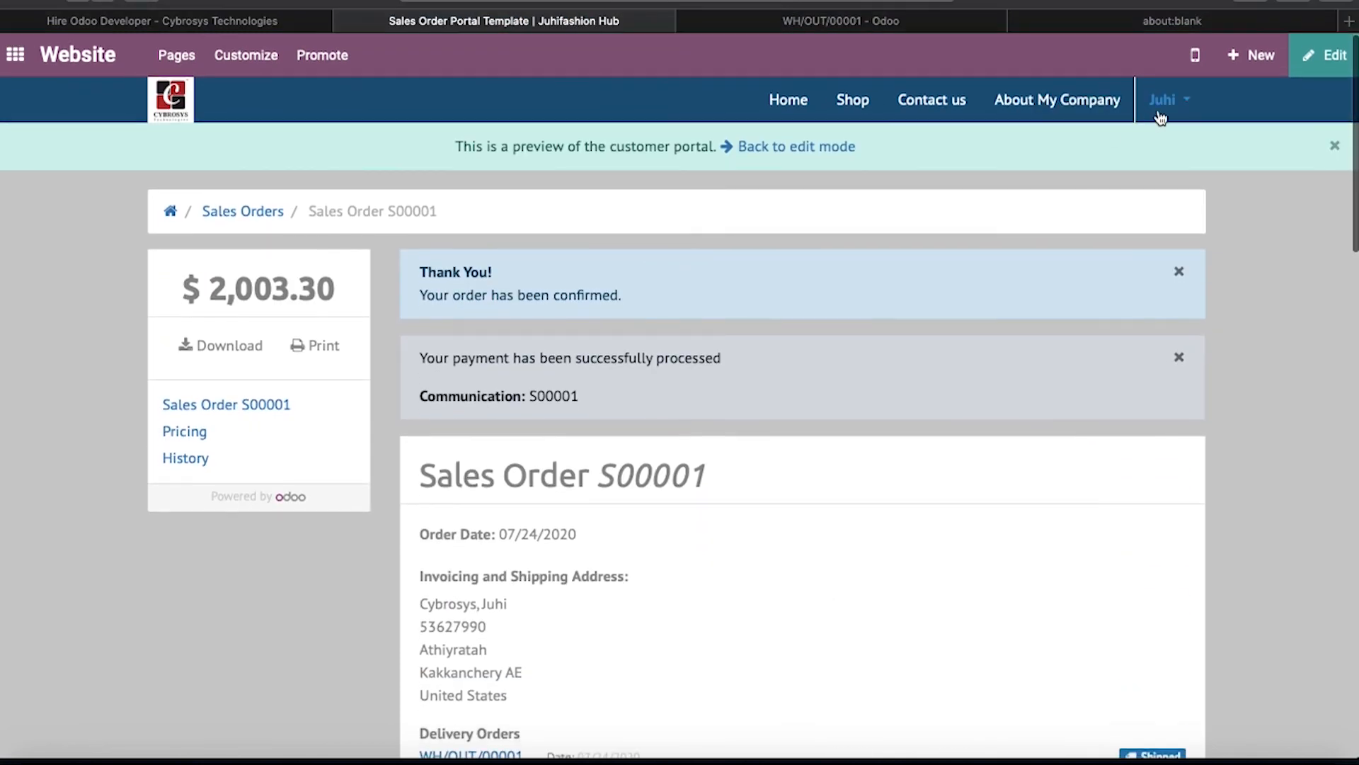
Step: Go to the customer's account page and open the sales order from its Sales Orders documents
click(1188, 104)
click(1129, 144)
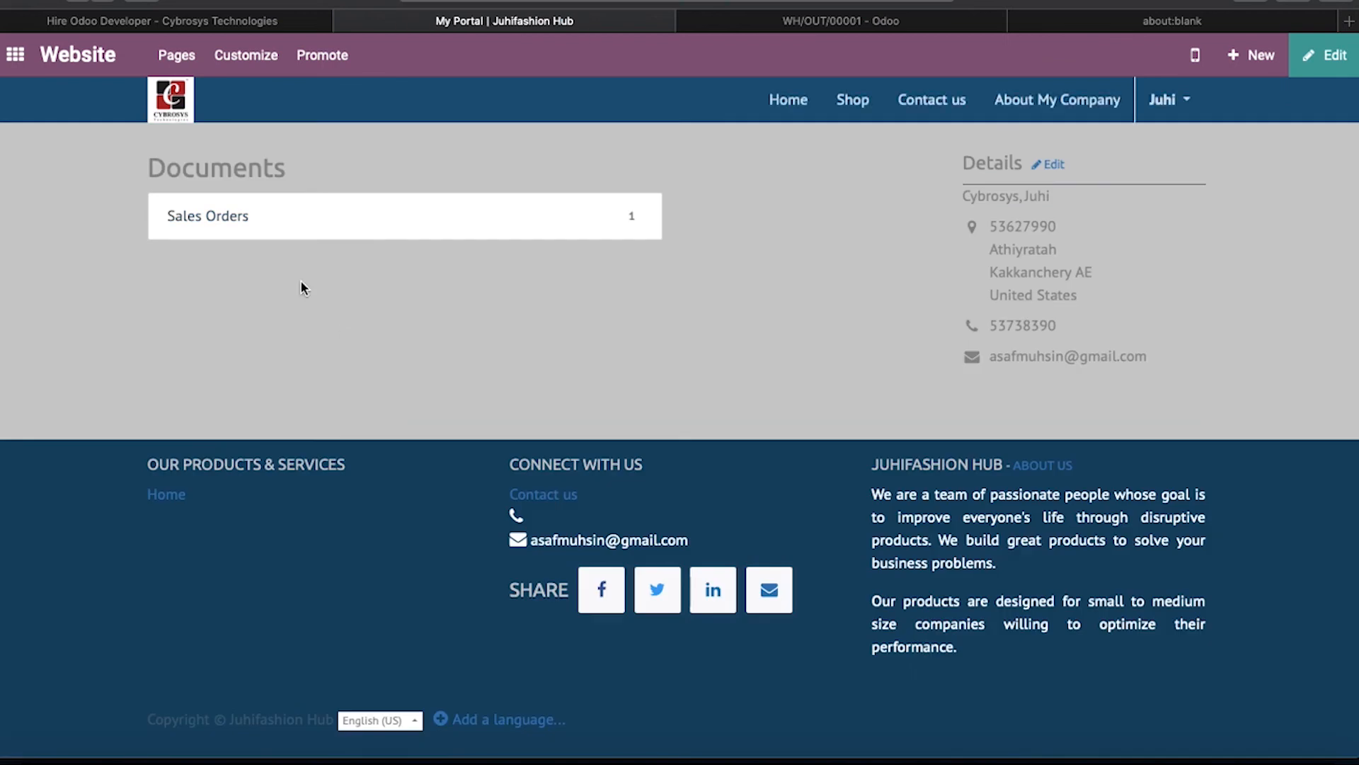
click(224, 222)
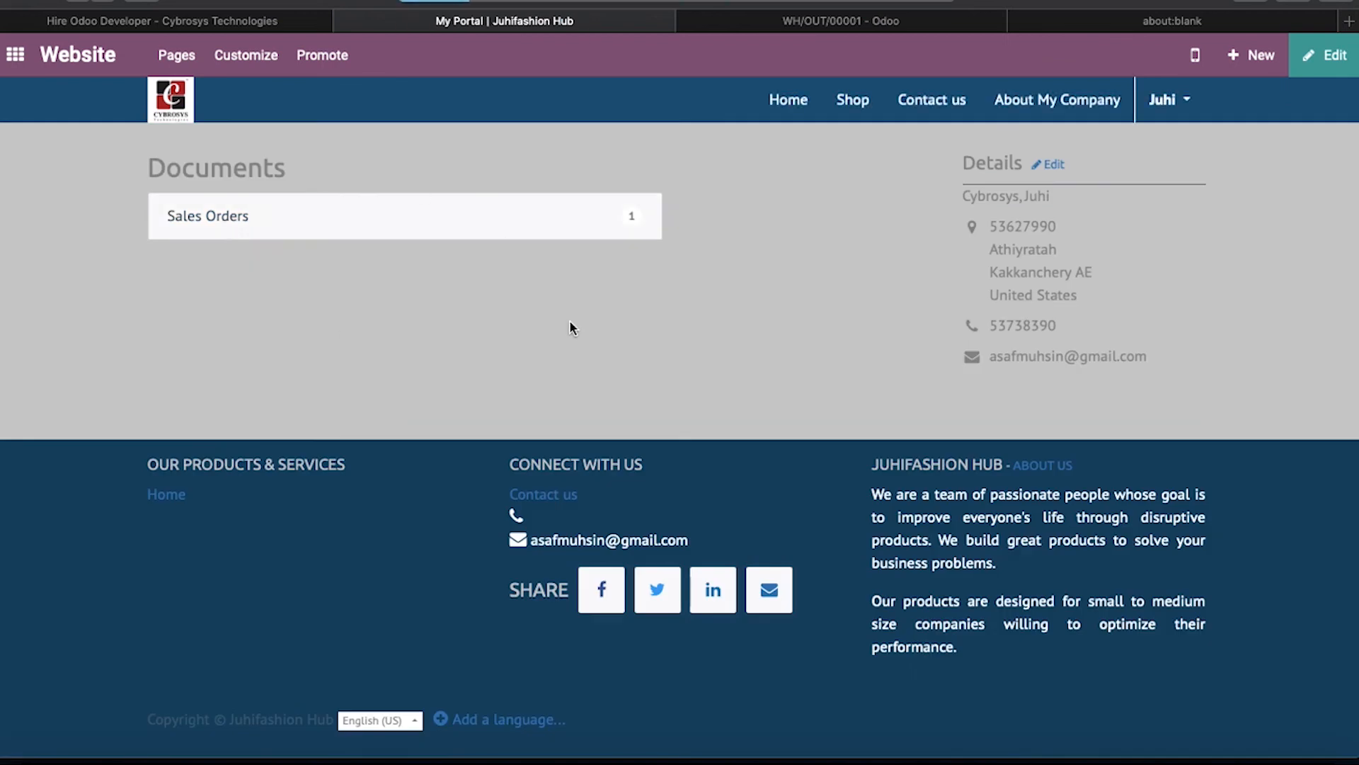
click(193, 258)
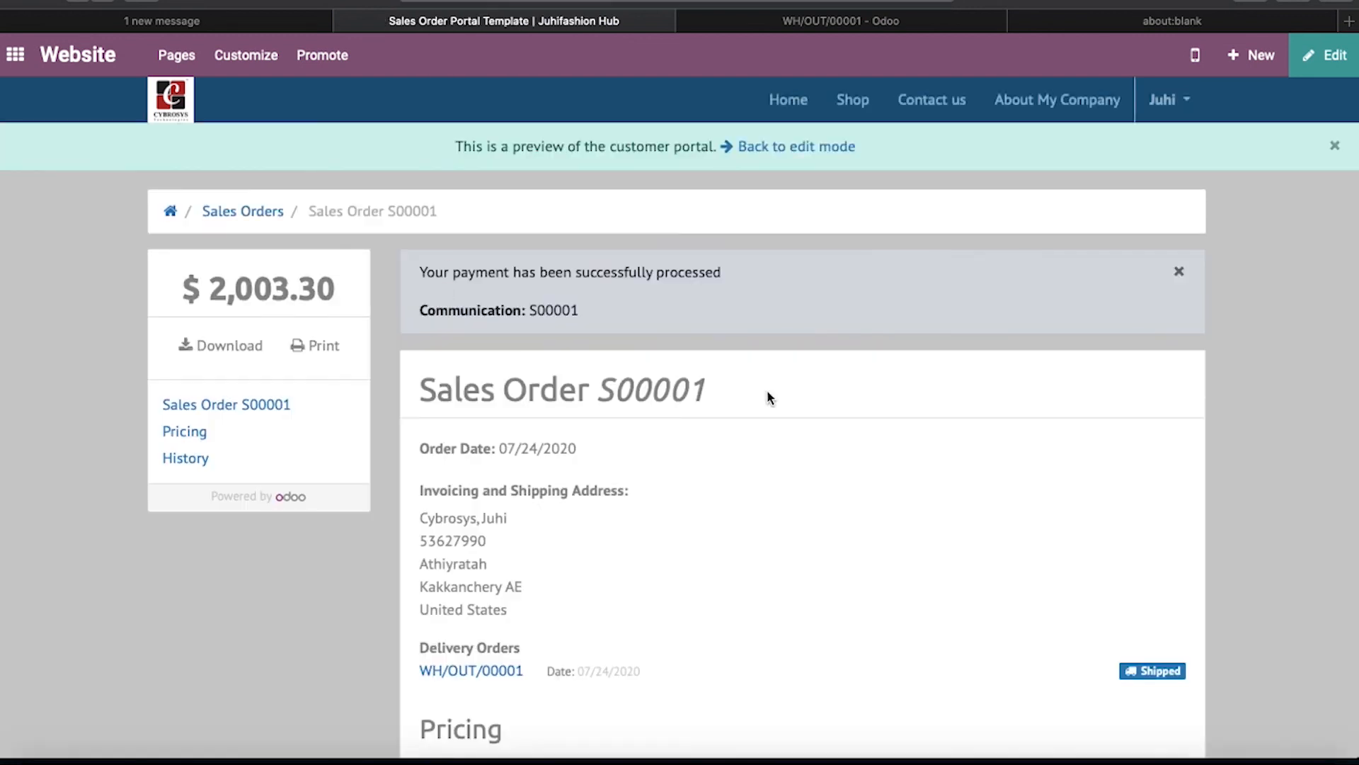
Step: Review the portal order's pricing, signature and history, and return to the website's home page
scroll(797, 575, down, 10)
scroll(797, 575, down, 2)
scroll(797, 575, up, 13)
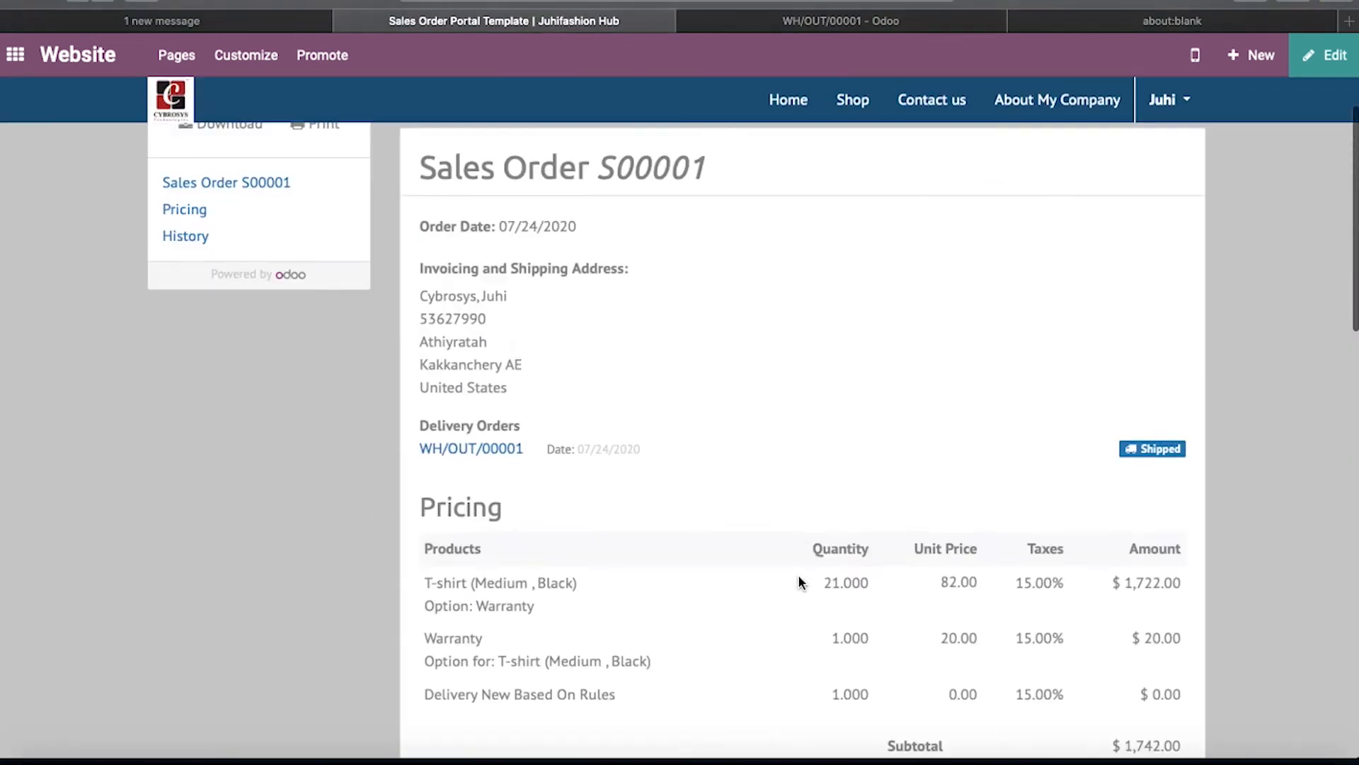
scroll(798, 575, down, 10)
scroll(798, 577, down, 8)
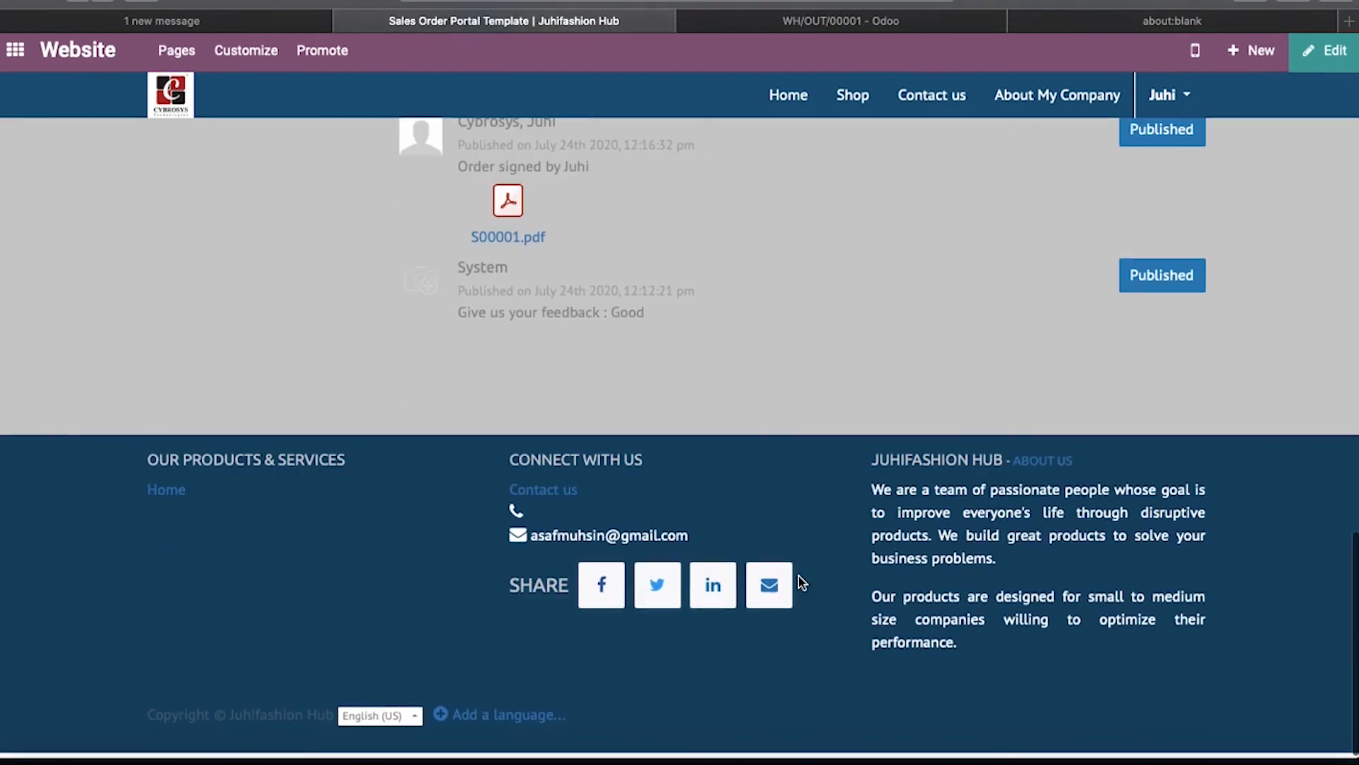
scroll(799, 577, up, 15)
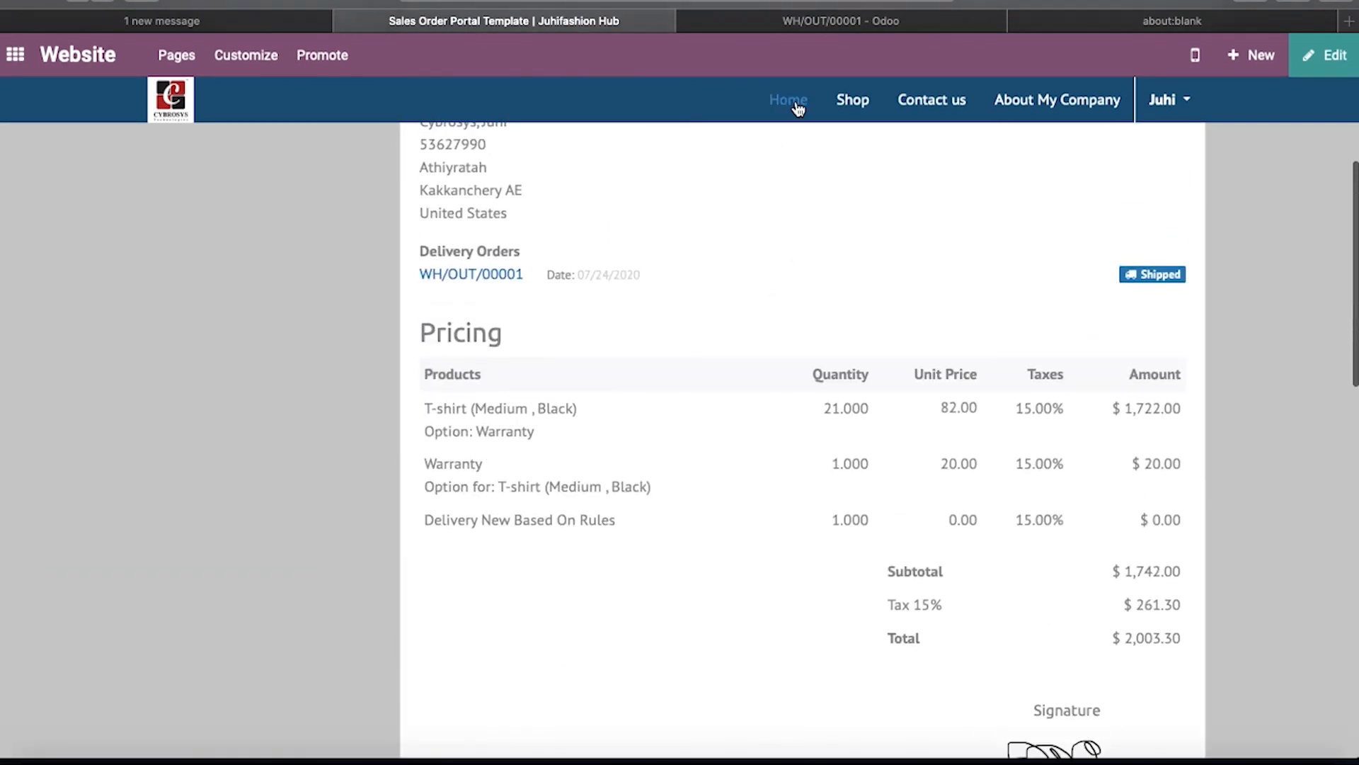
click(797, 106)
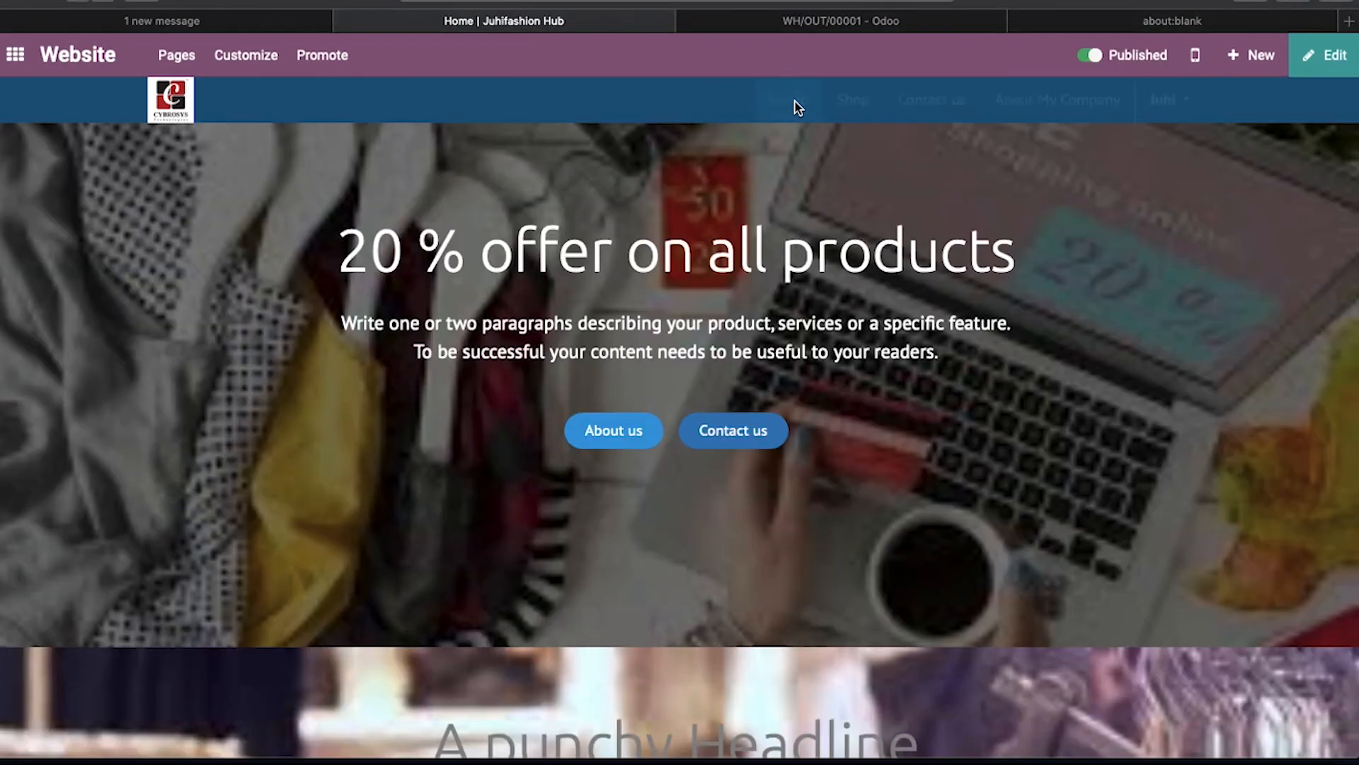